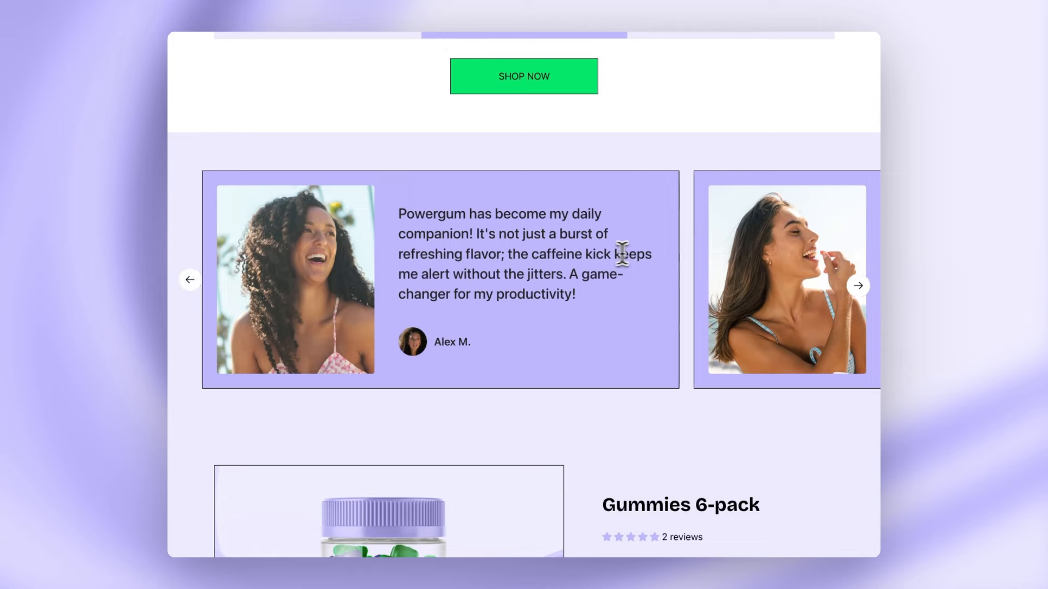
Examine the finished landing page's Gummies 6-pack product section, quantity controls and Powergum FAQ accordion
scroll(570, 242, "down", 5)
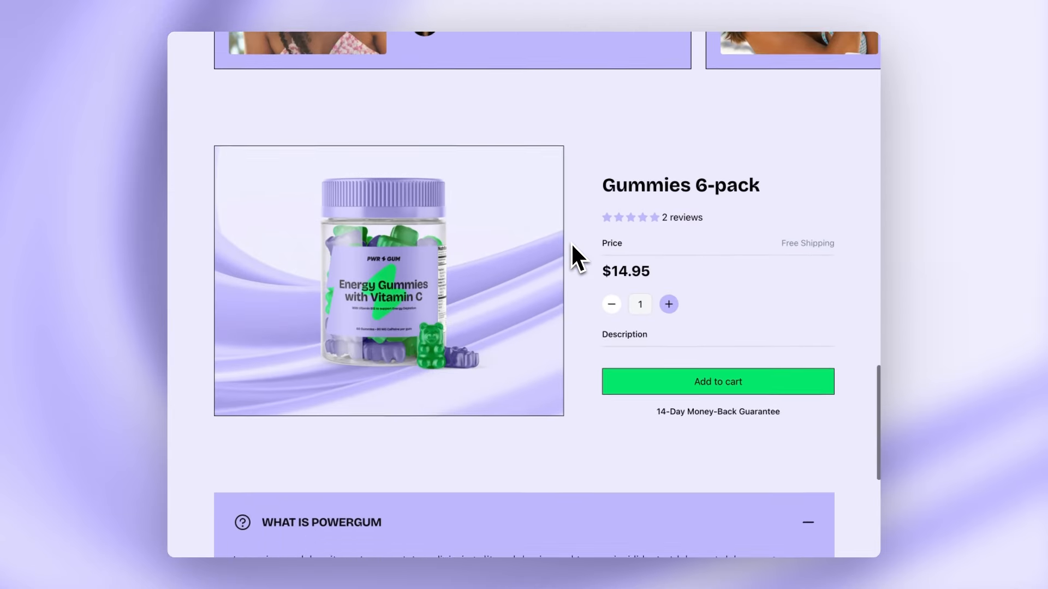
left_click(668, 273)
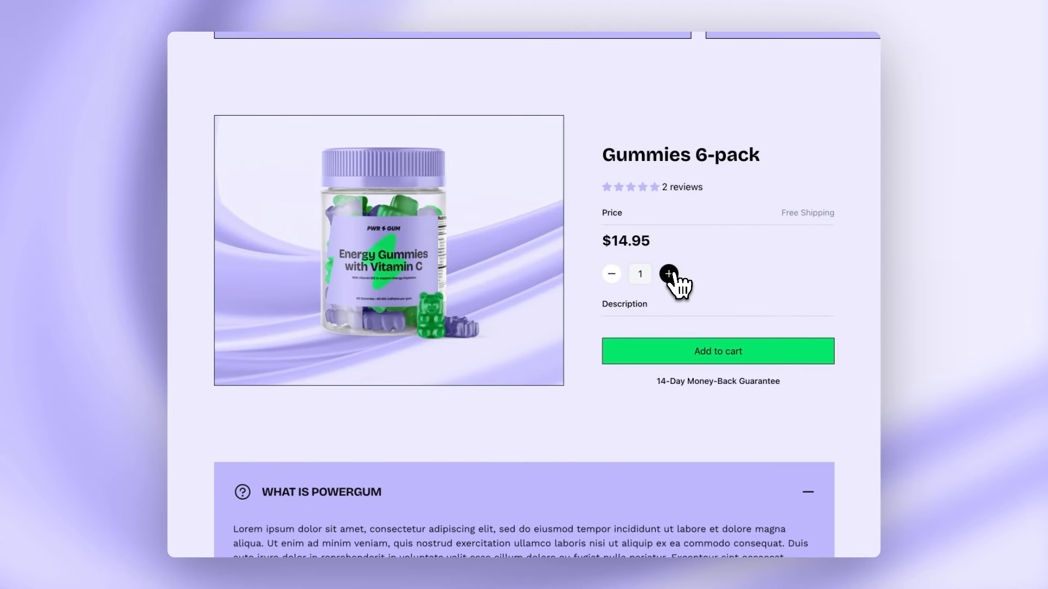
left_click(669, 274)
left_click(622, 274)
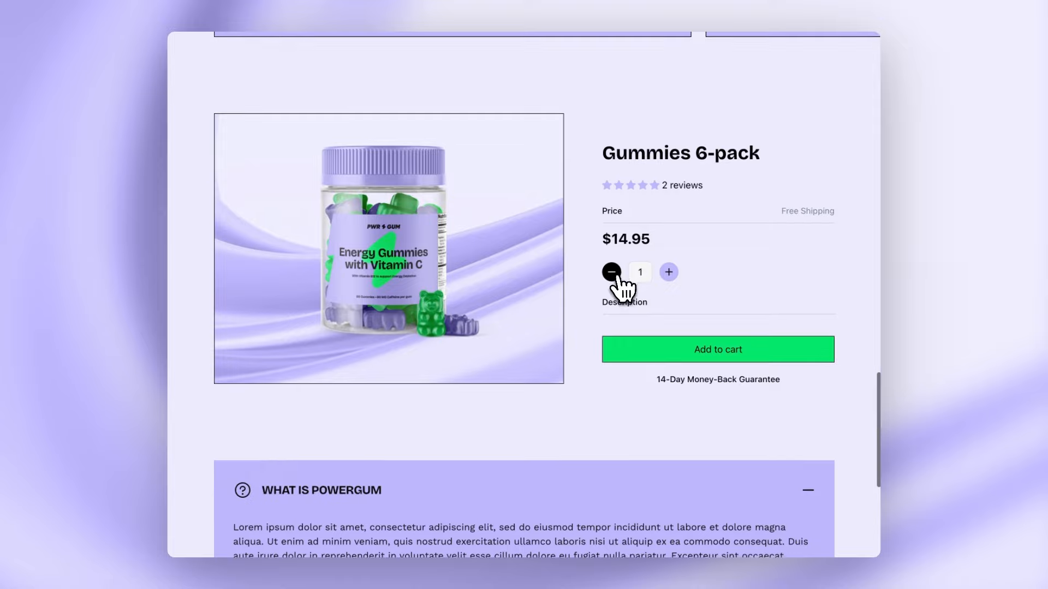
scroll(620, 284, "down", 4)
left_click(623, 343)
left_click(662, 257)
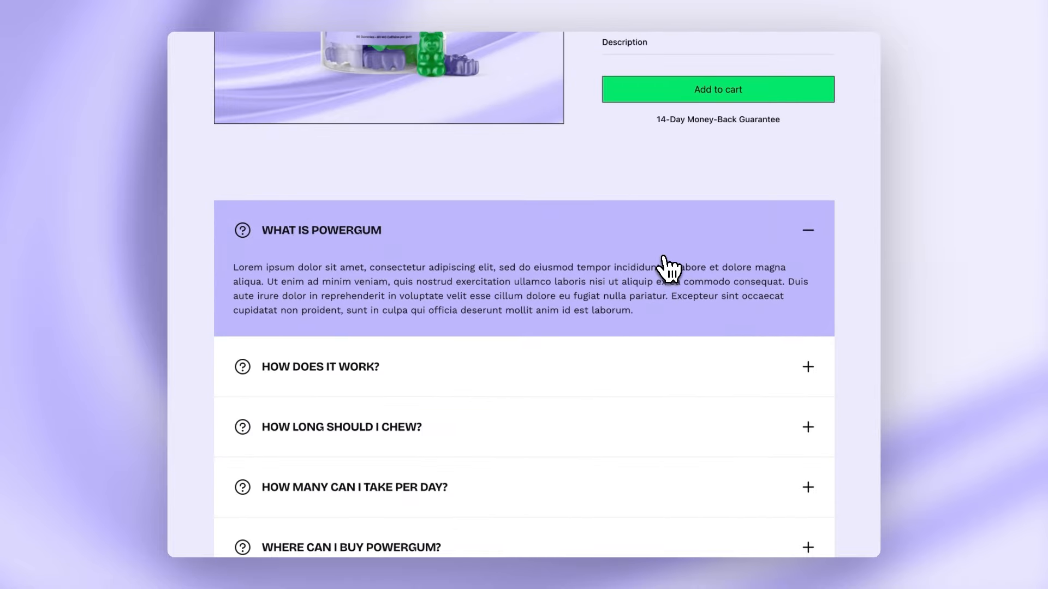
scroll(663, 256, "up", 15)
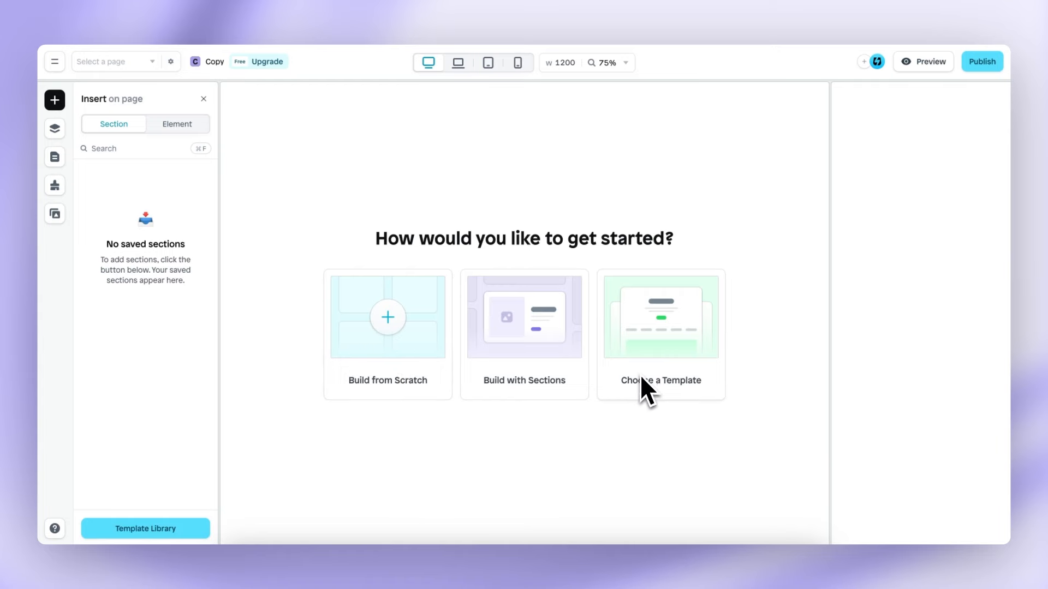
Start building the page from scratch and look through the insertable elements and sections
left_click(416, 381)
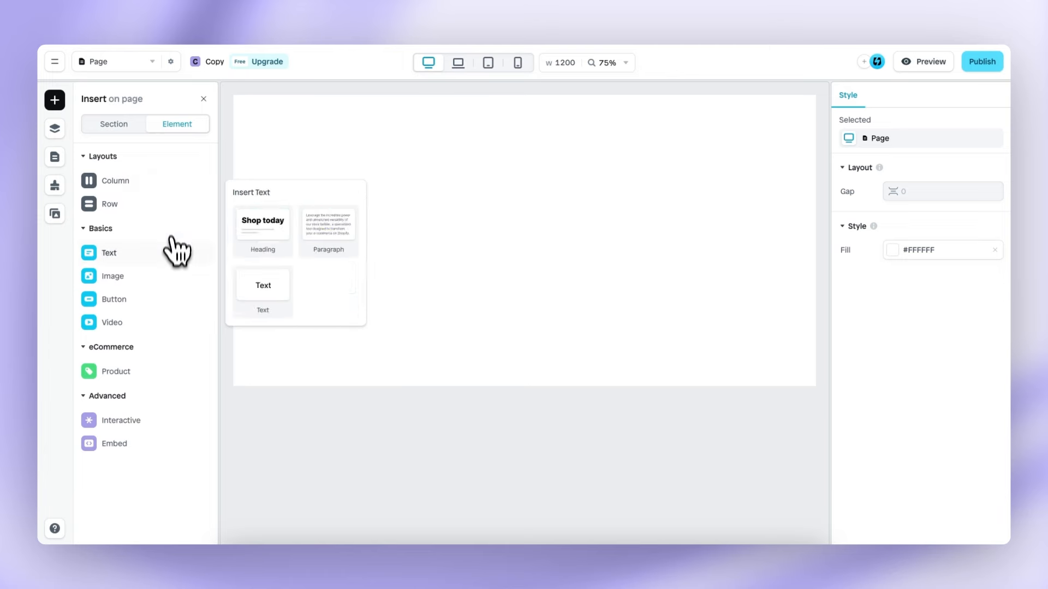
mouse_move(162, 304)
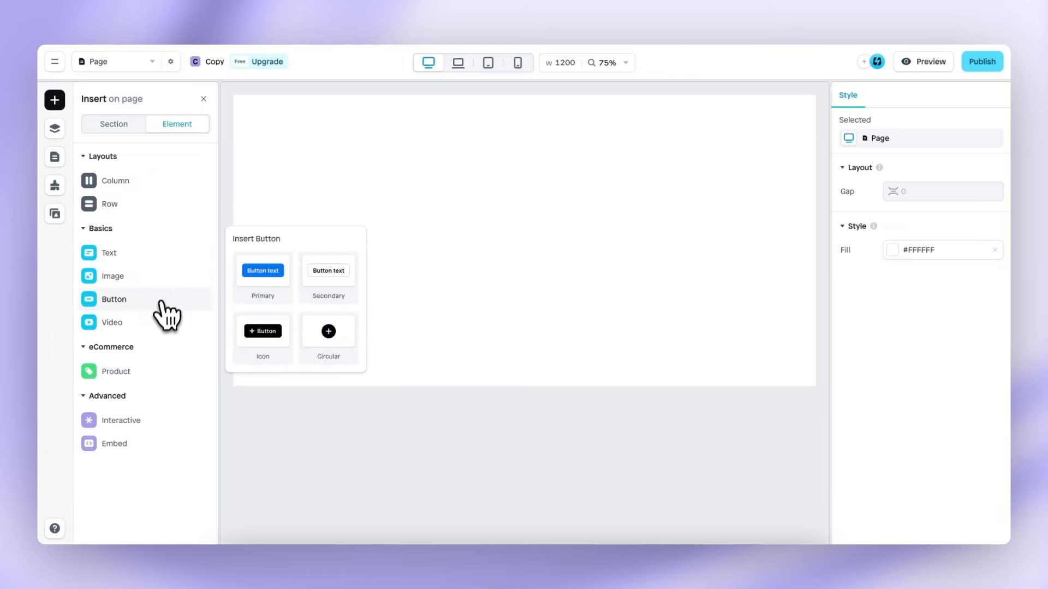
left_click(118, 126)
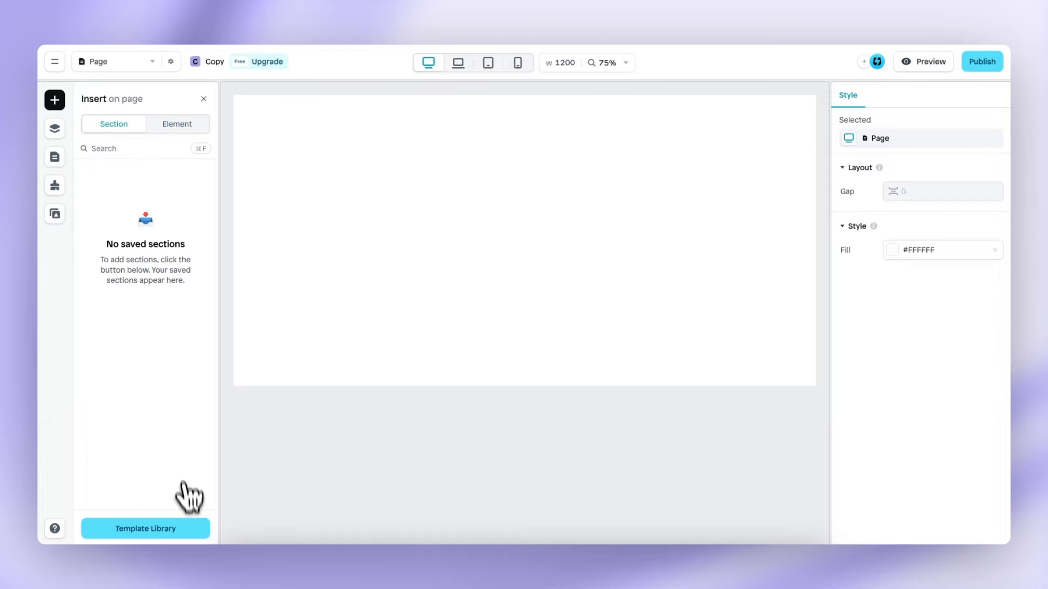
Insert the "The complete range of your dream products" wireframe section from the template library's Hero category
left_click(192, 529)
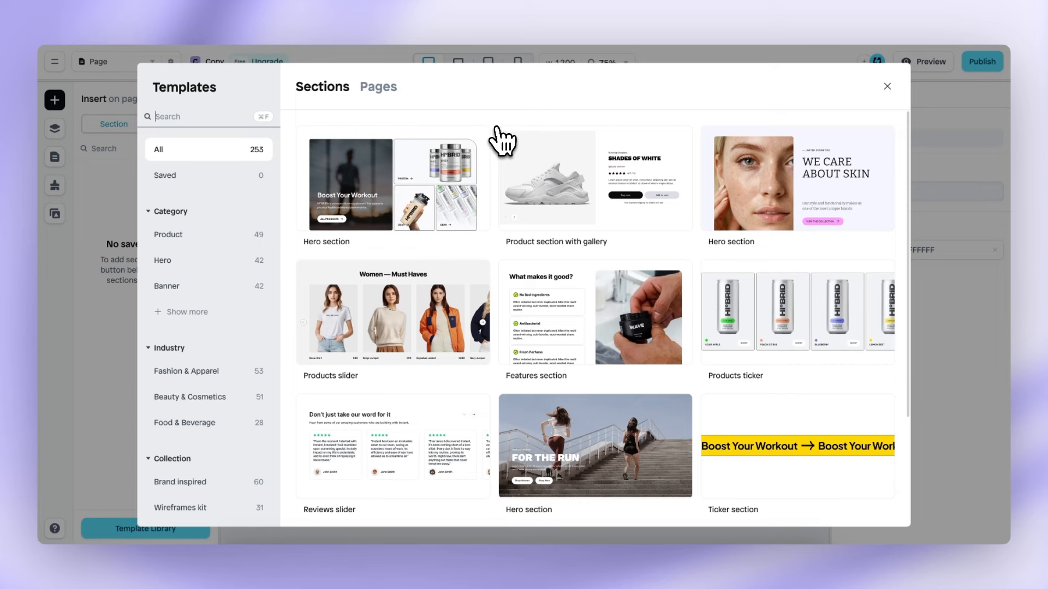
left_click(394, 90)
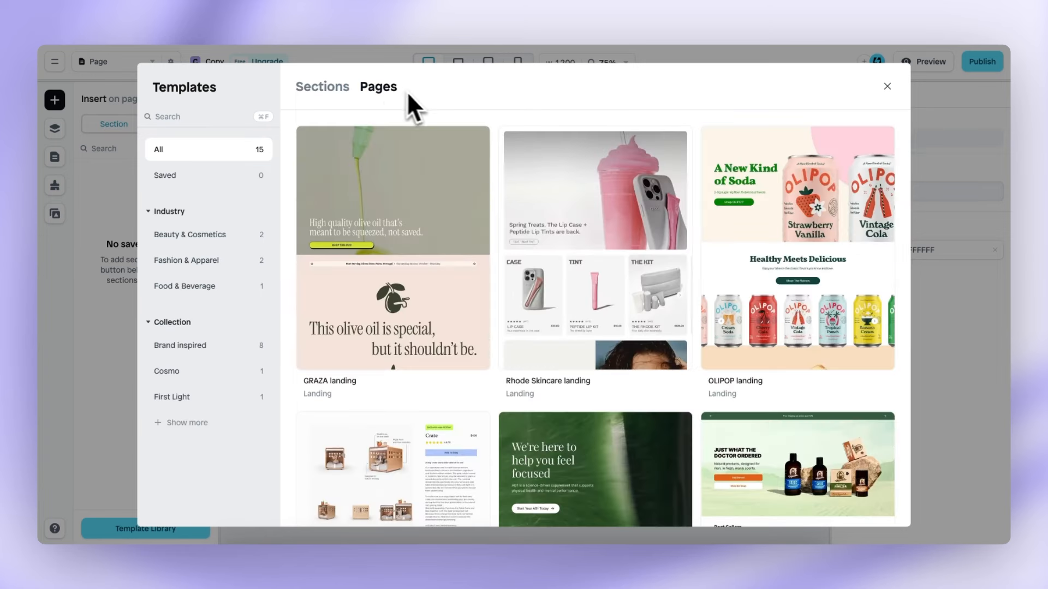
left_click(326, 92)
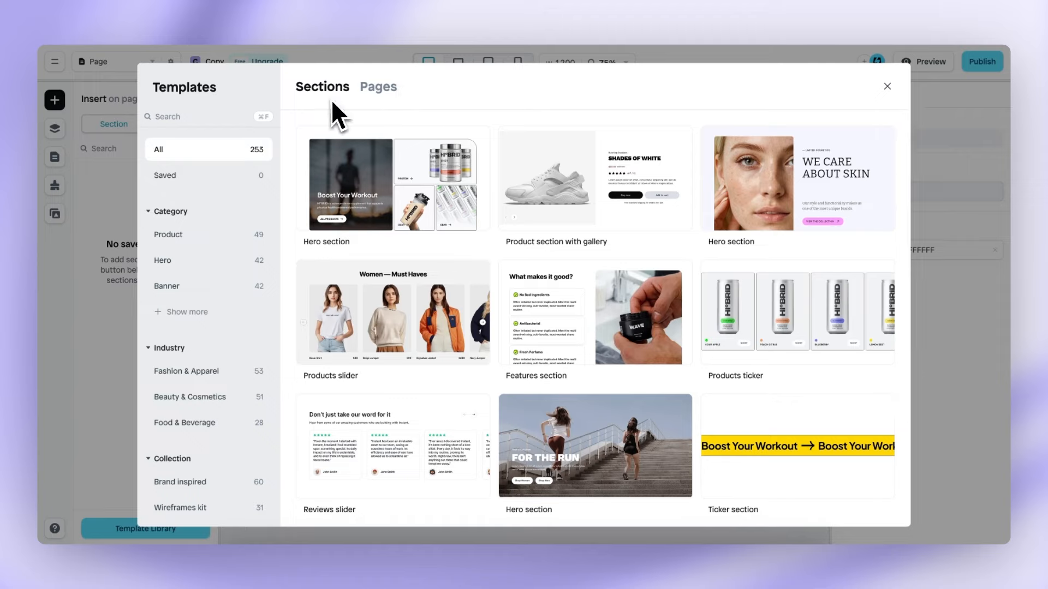
left_click(228, 264)
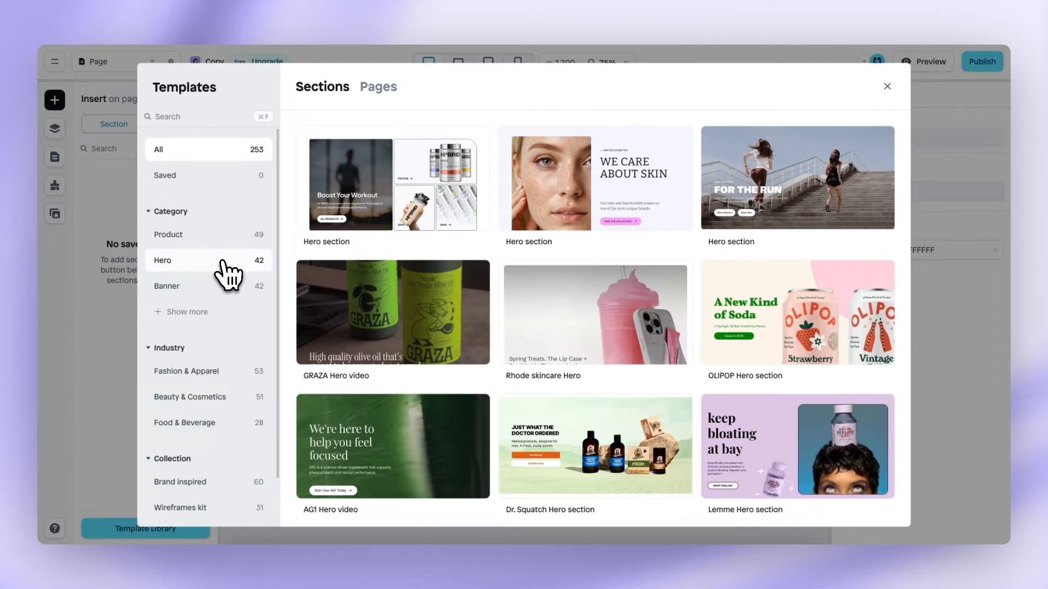
scroll(292, 280, "down", 15)
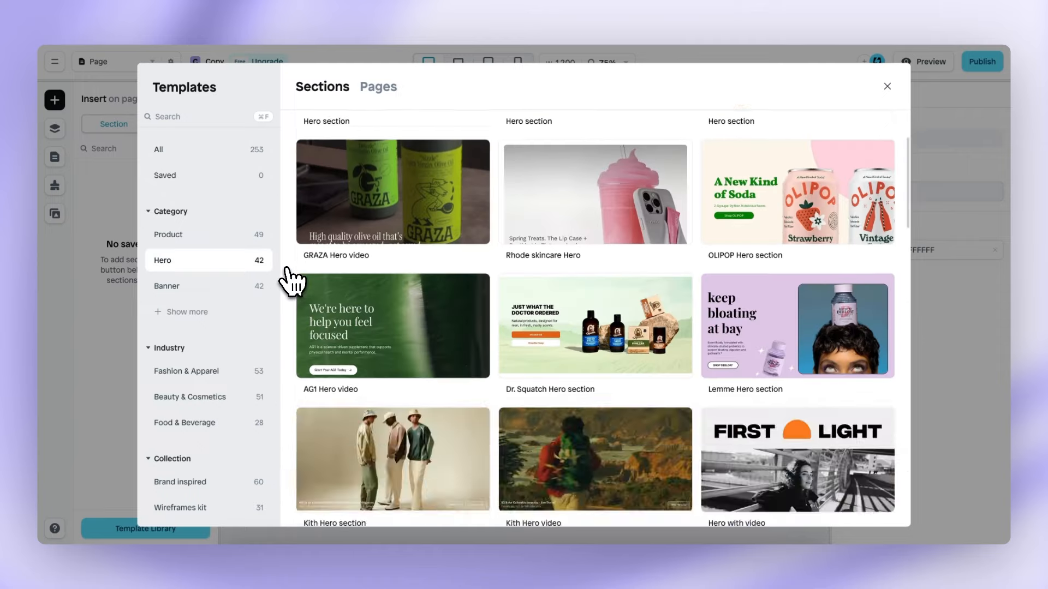
scroll(297, 278, "up", 3)
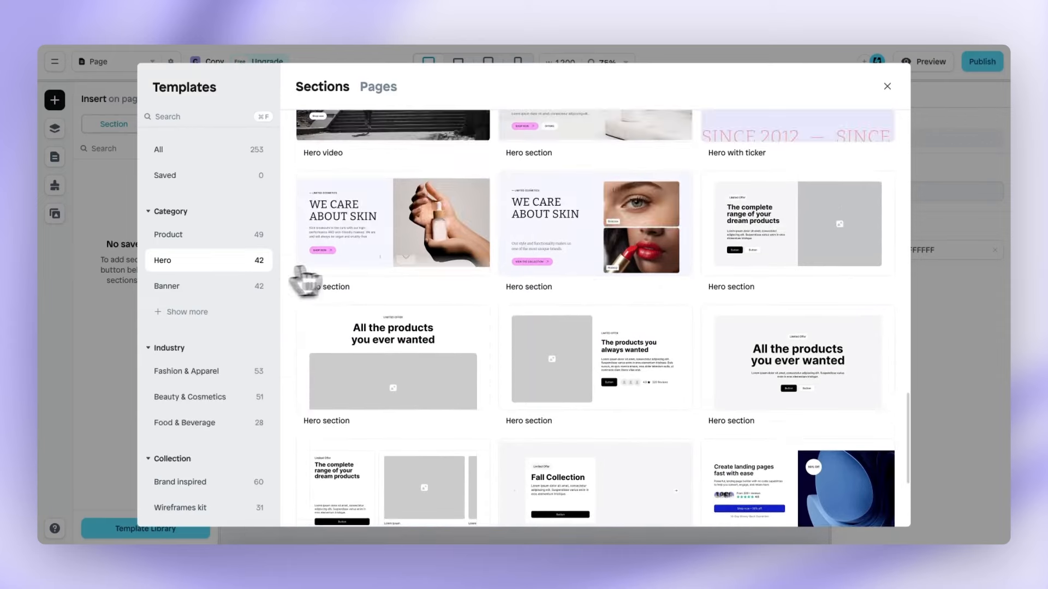
left_click(784, 255)
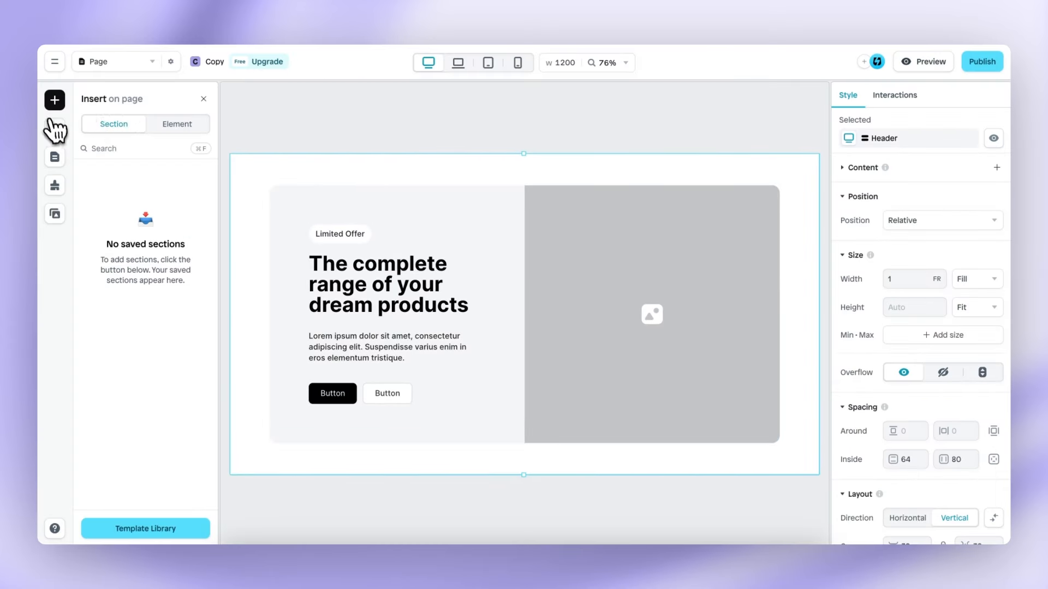
Inspect the Header section's layer hierarchy, including its Container and nested Content layer
left_click(55, 129)
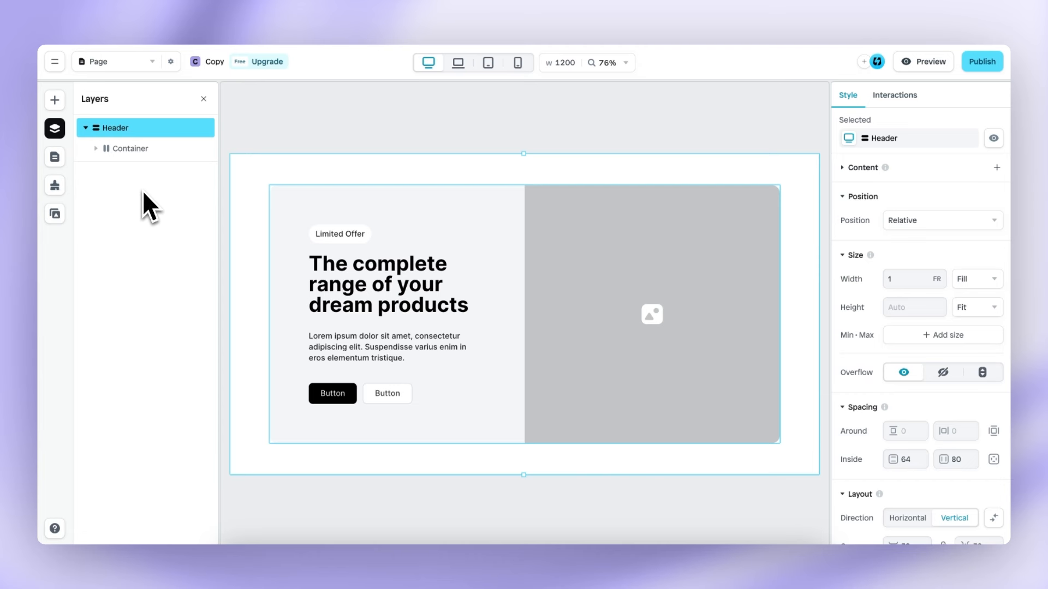
left_click(101, 150)
left_click(107, 170)
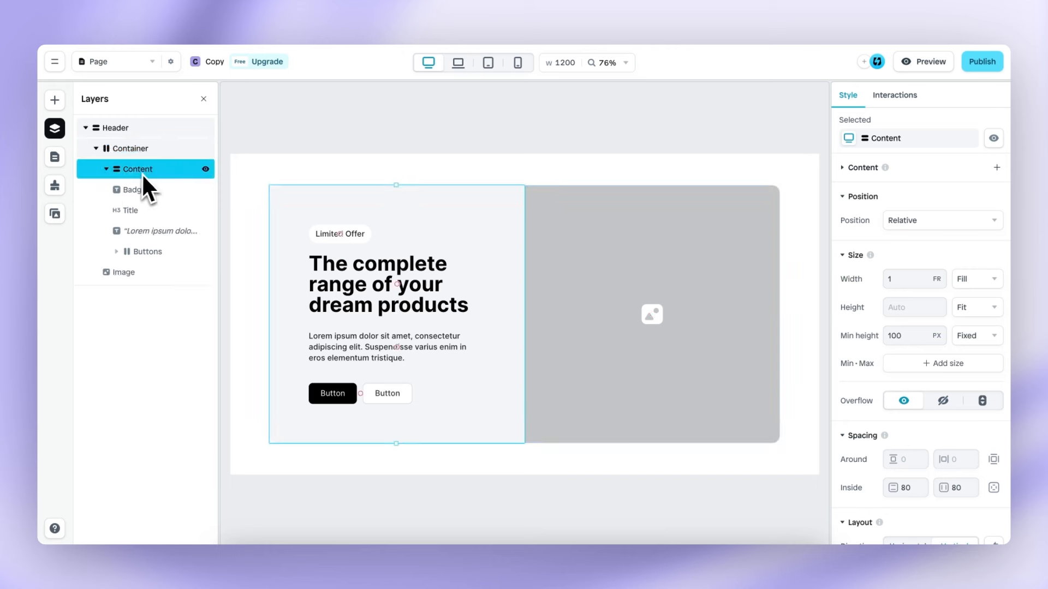
double_click(142, 169)
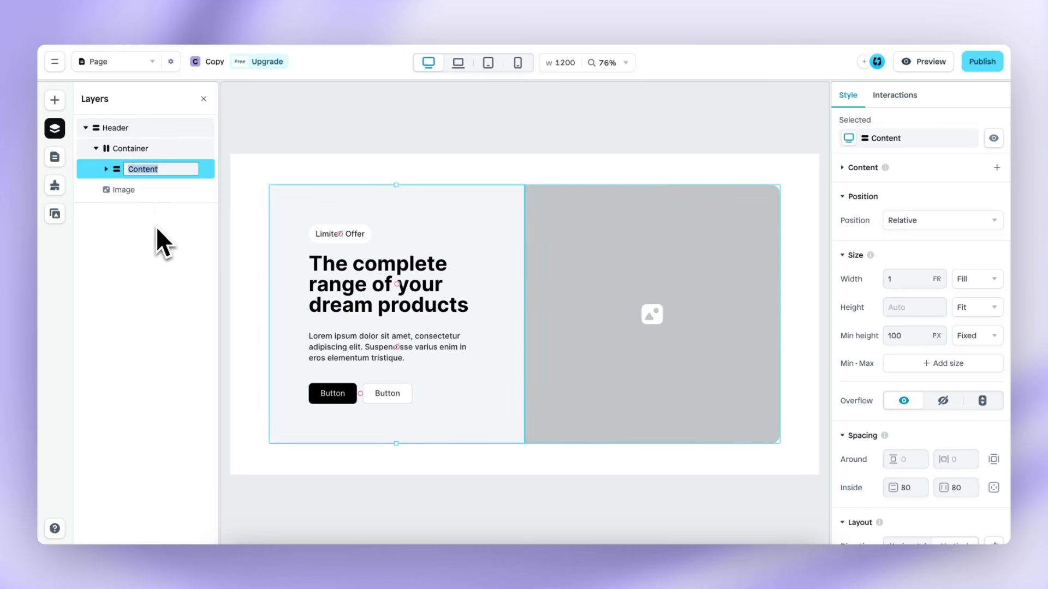
Review the page's name and handle settings and the other options available for the page
left_click(54, 157)
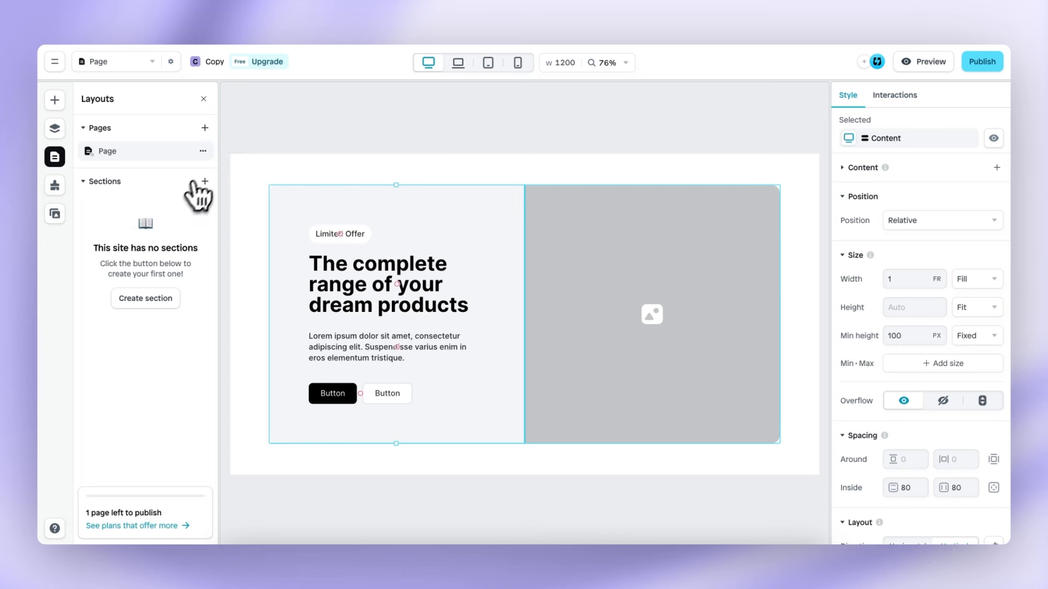
left_click(203, 150)
left_click(242, 173)
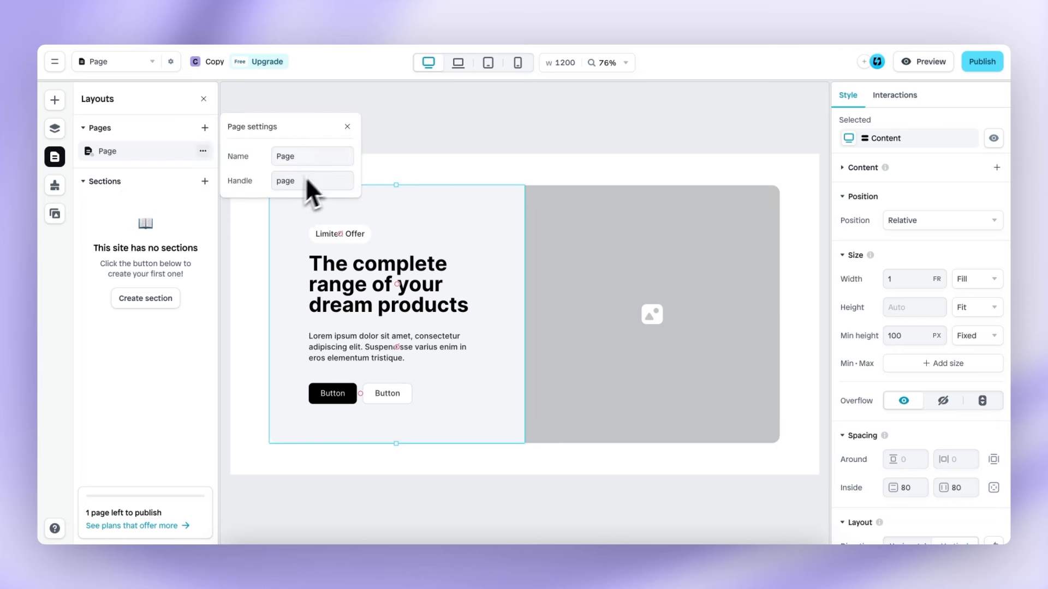
left_click(347, 127)
left_click(203, 150)
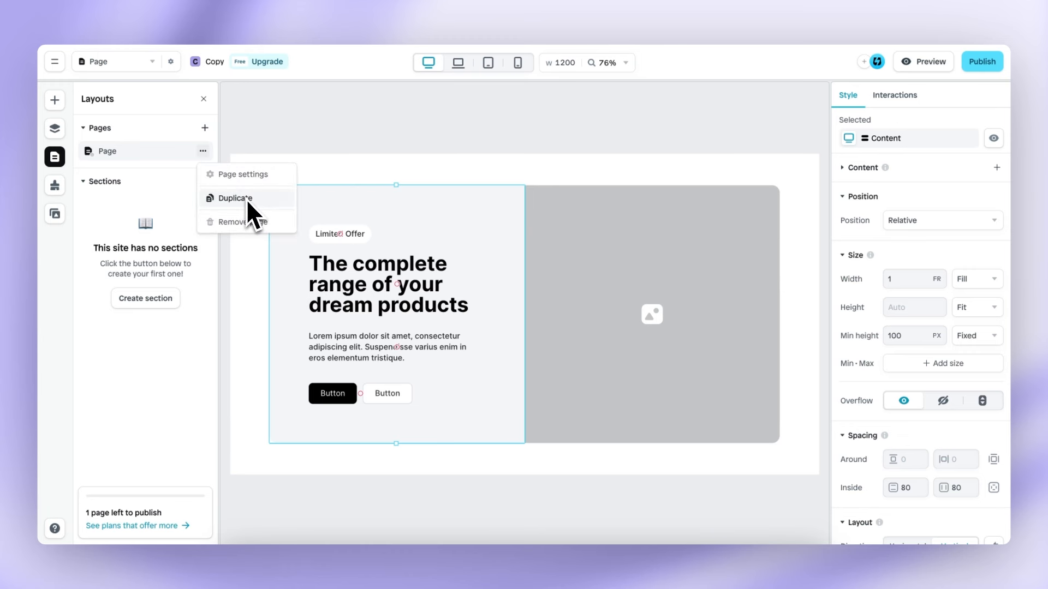
left_click(282, 163)
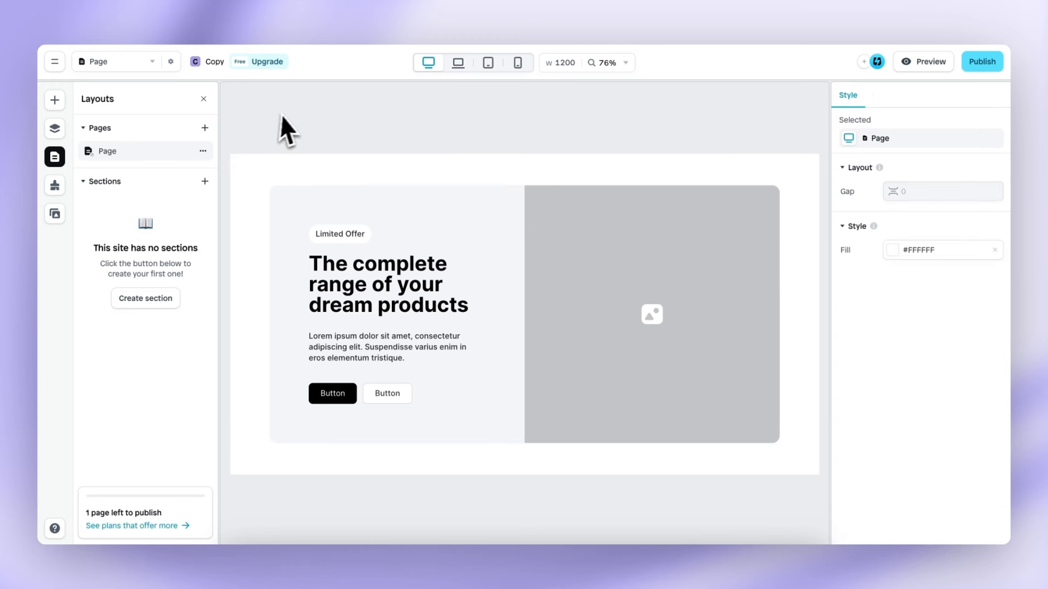
View the site's brand color and text styles and its asset library
left_click(55, 185)
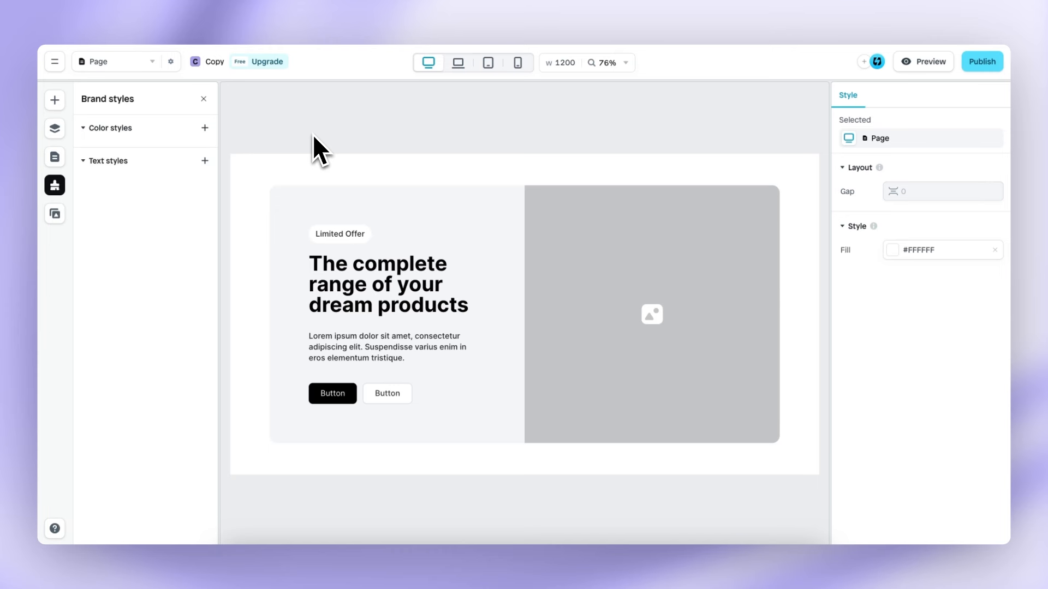
left_click(55, 215)
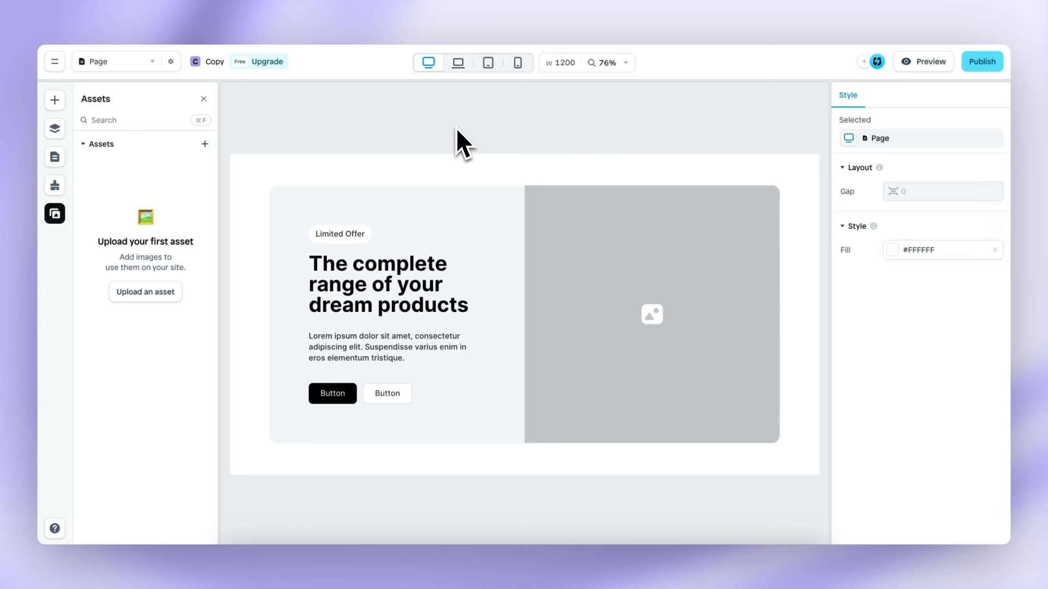
Check the hero section's layout at the laptop, tablet and mobile breakpoints
left_click(458, 63)
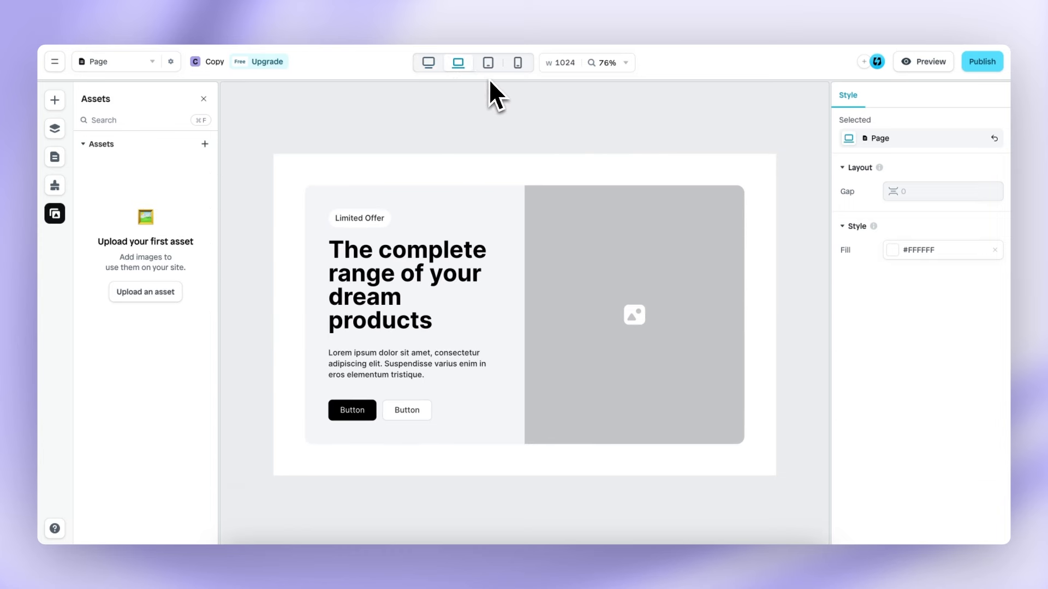
left_click(489, 64)
left_click(517, 65)
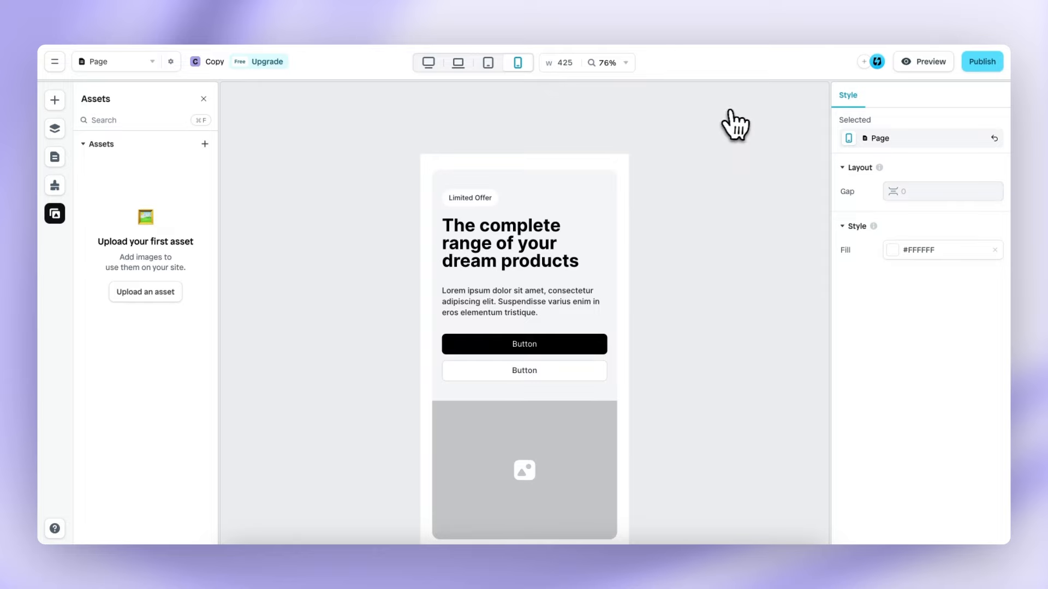
Preview the page, widen the preview from mobile to about 1159 px, and return to the editor
left_click(927, 63)
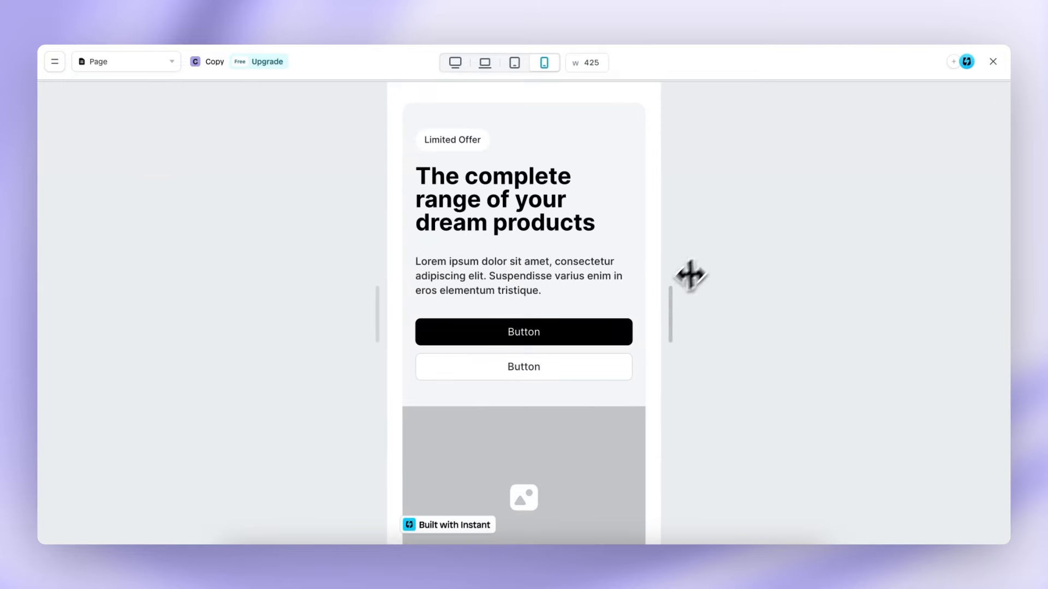
left_click_drag(667, 305, 907, 295)
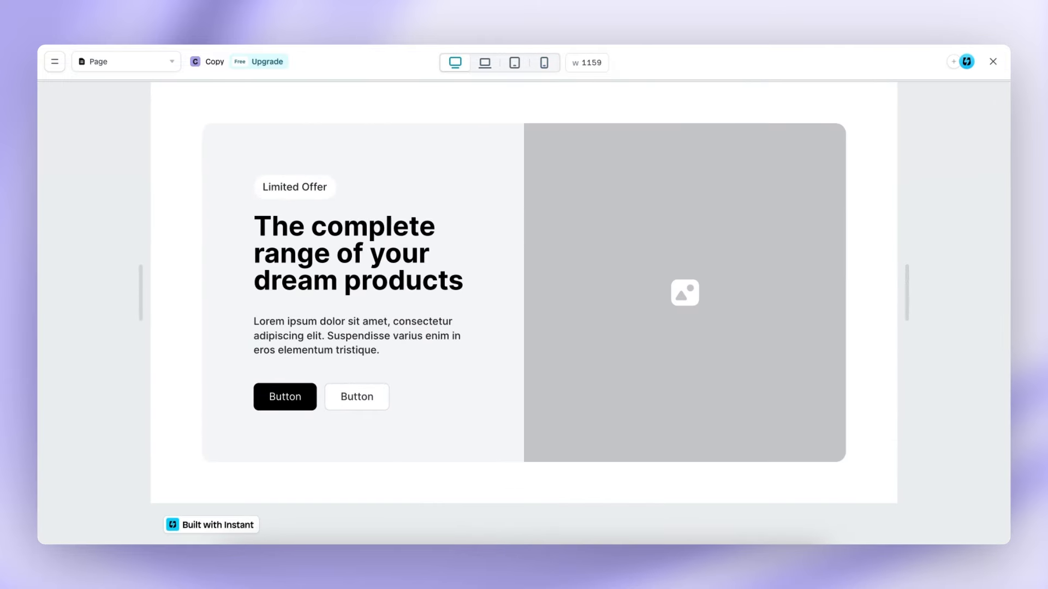
left_click(992, 61)
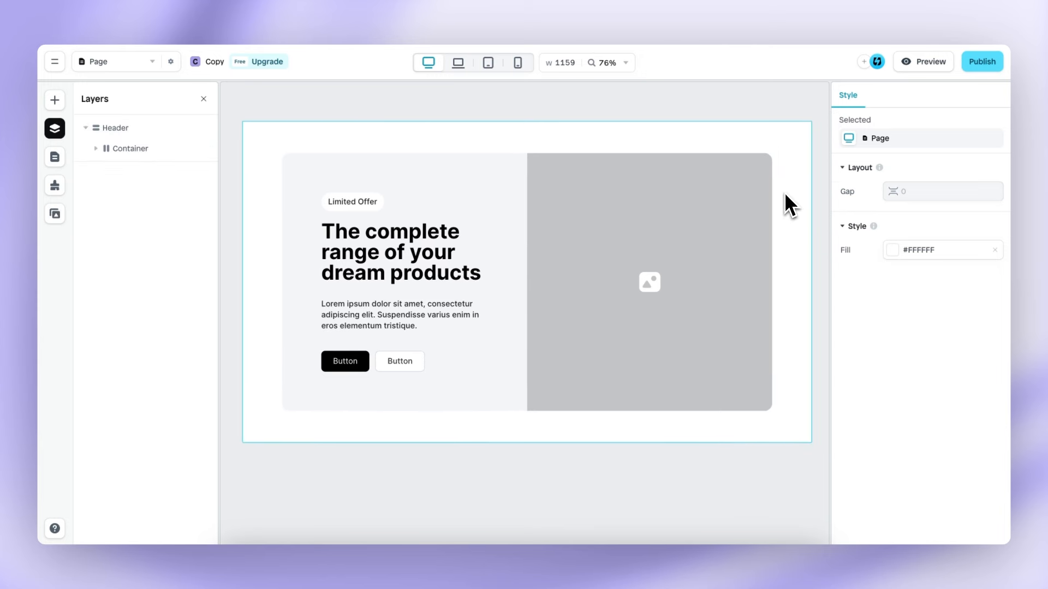
Select the Header section on the canvas and view its style and interaction options
left_click(786, 195)
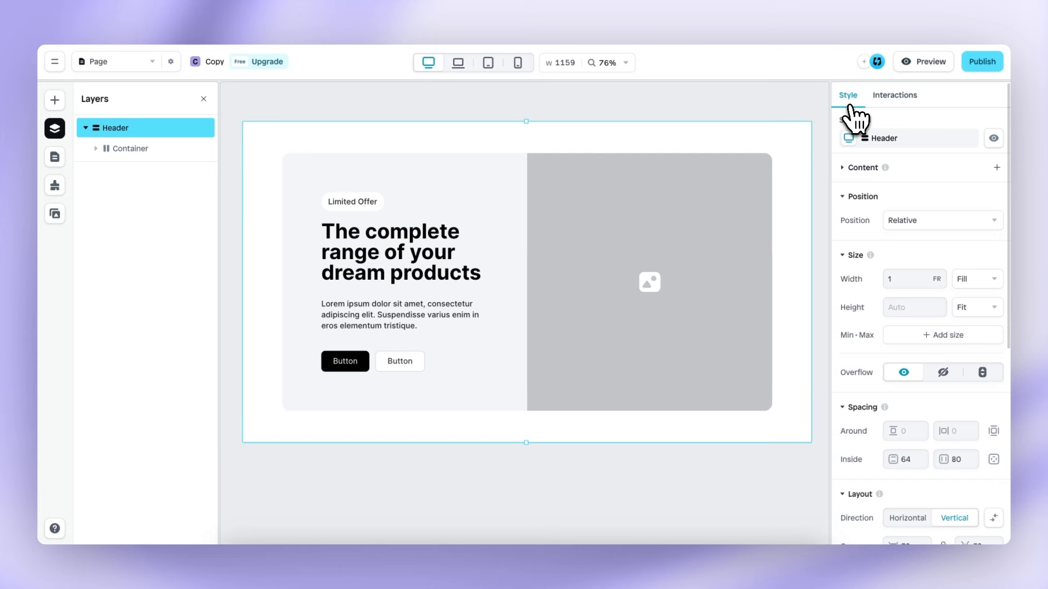
left_click(902, 97)
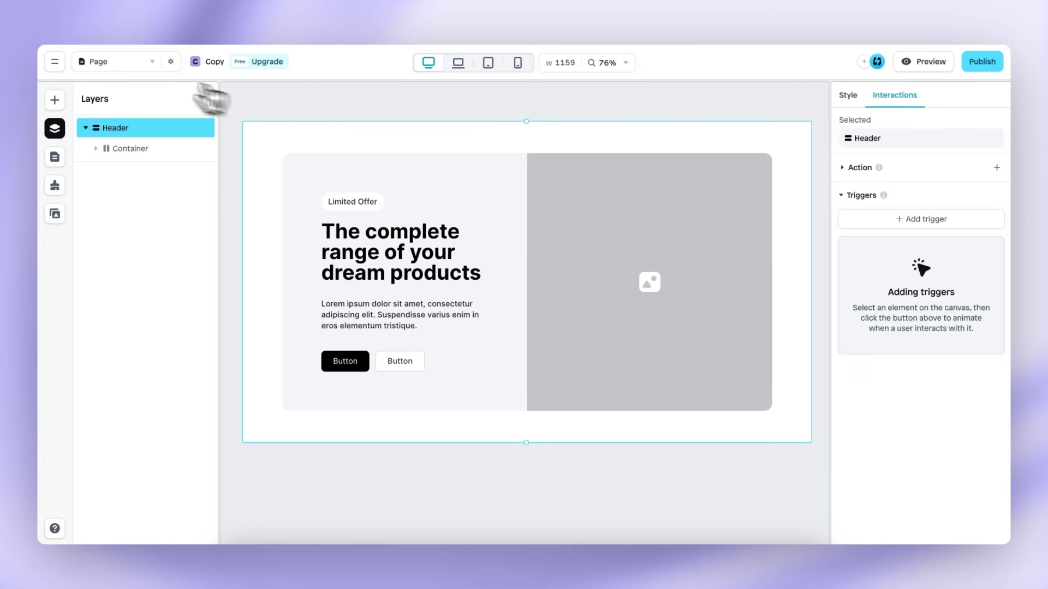
Open the site settings and review the General page's site identity and Shopify connection options
left_click(55, 63)
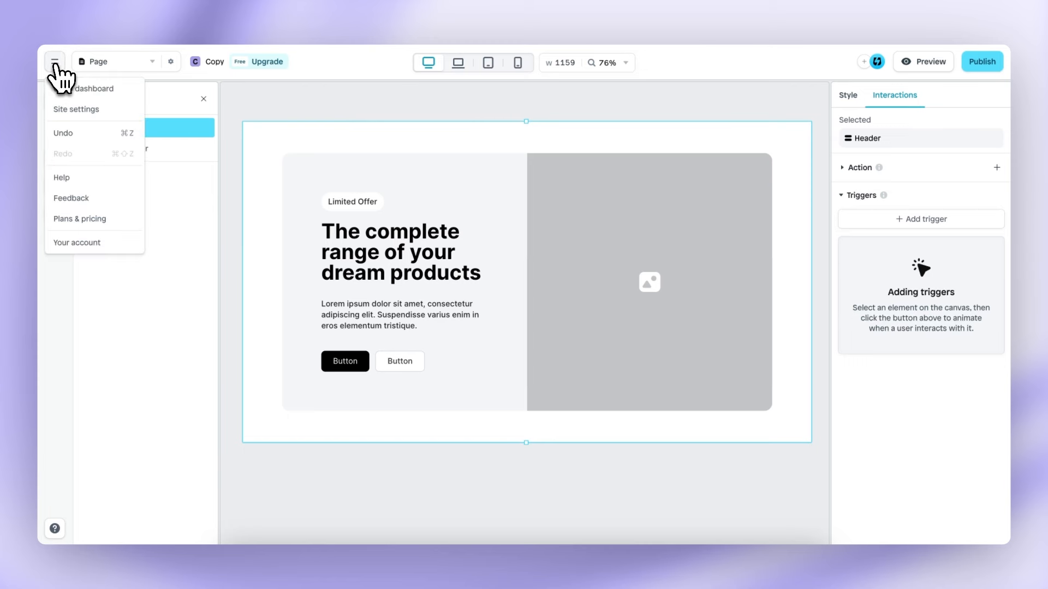
left_click(109, 112)
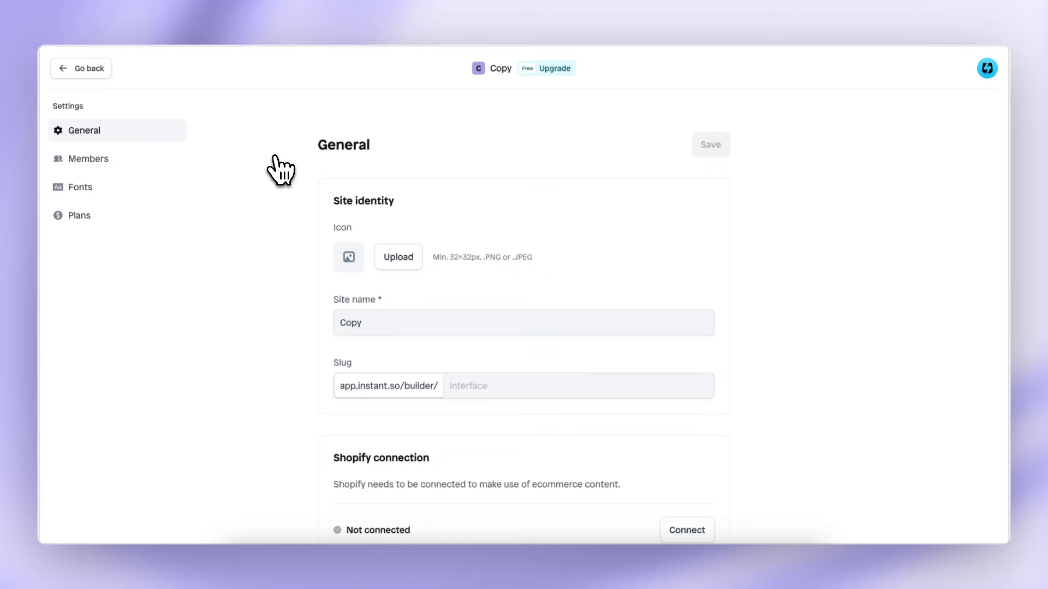
scroll(280, 170, "down", 2)
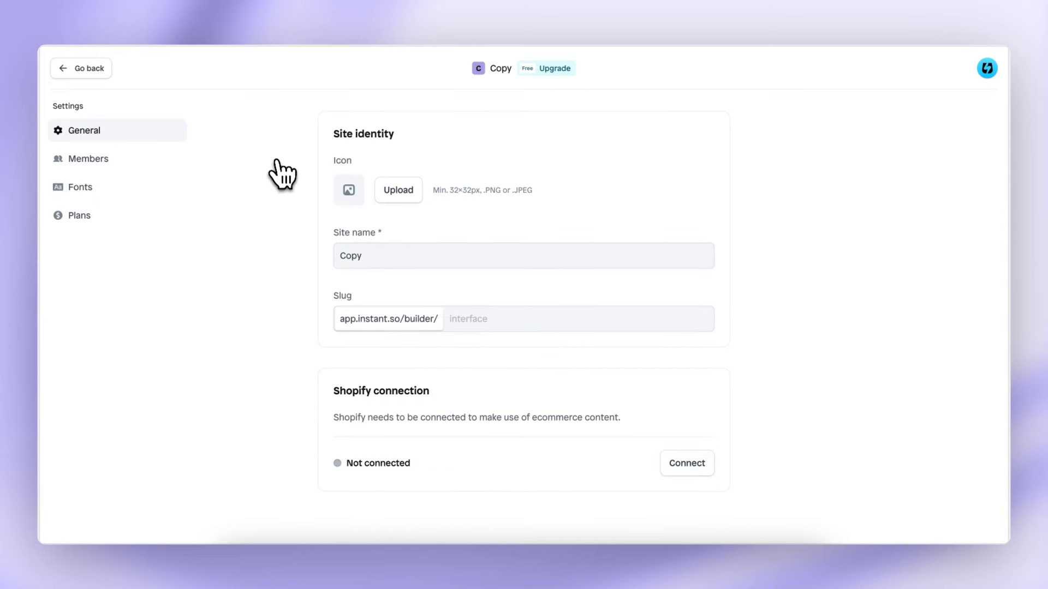
left_click(384, 258)
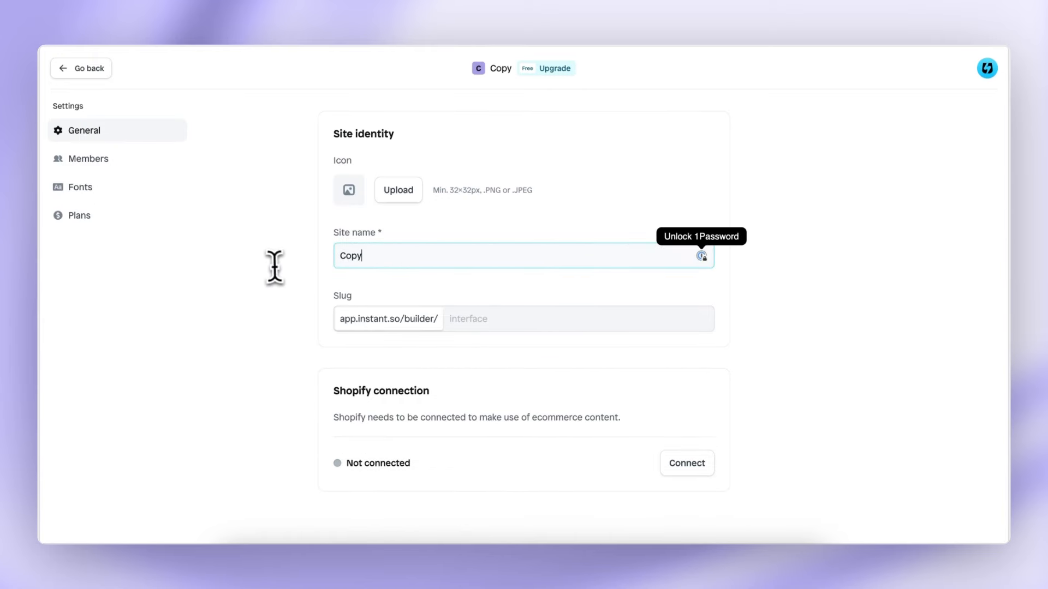
Review the role options for inviting site members, and view the Fonts and Plans settings pages
left_click(109, 161)
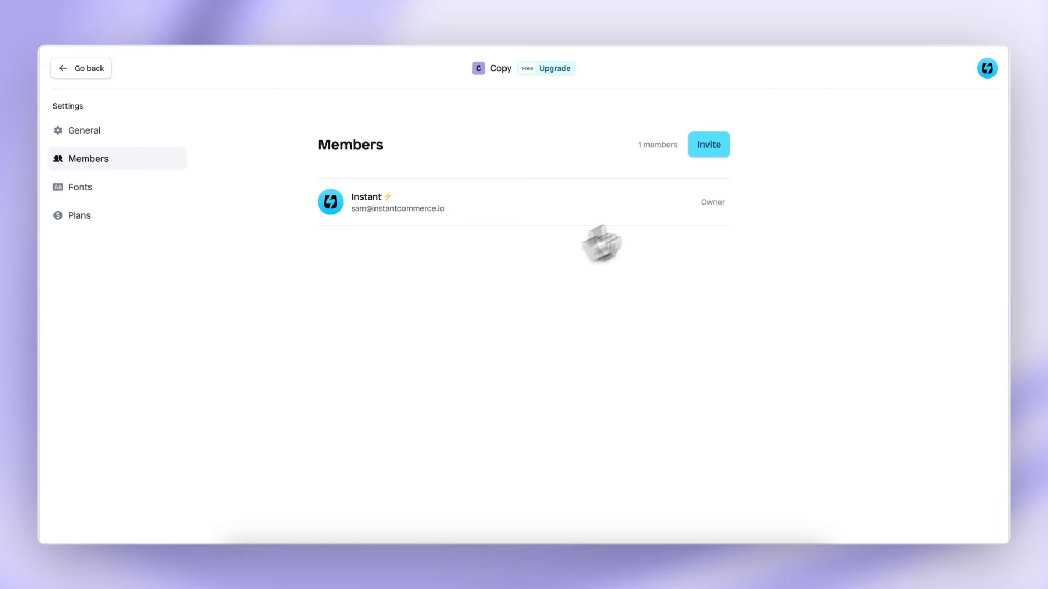
left_click(717, 149)
left_click(584, 373)
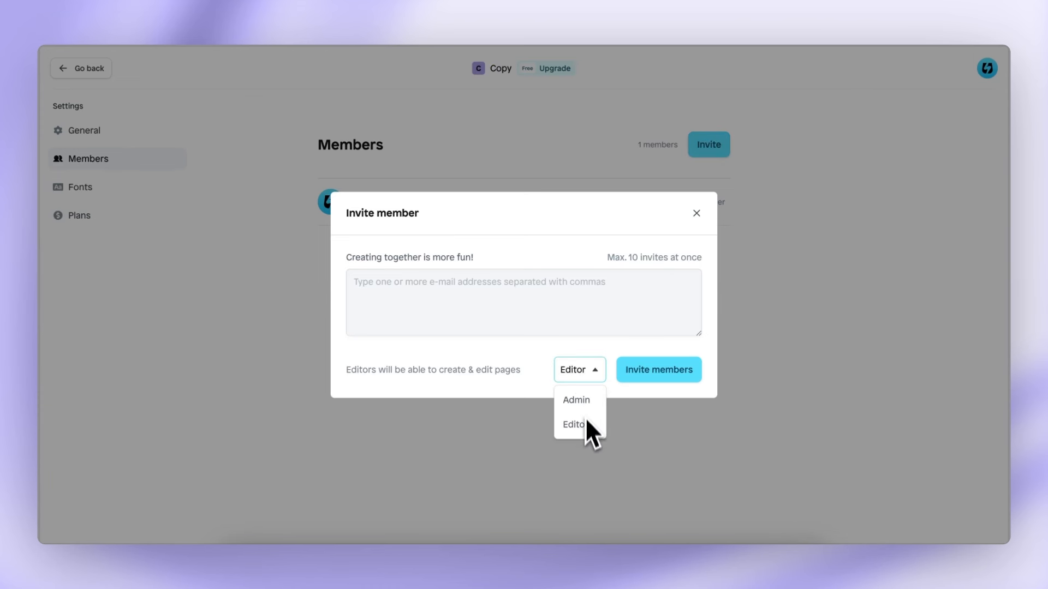
left_click(696, 214)
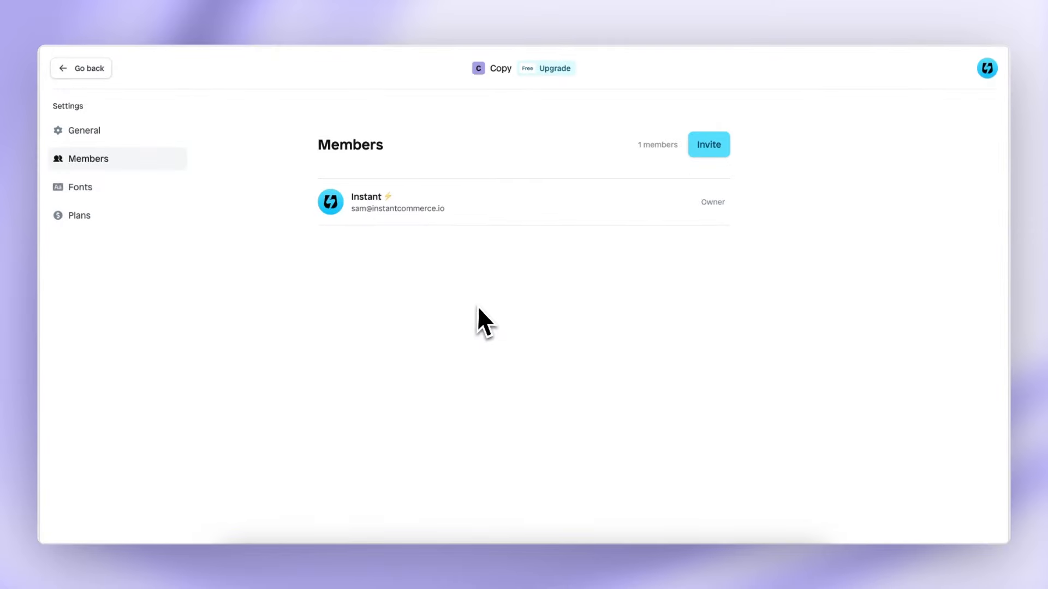
left_click(151, 192)
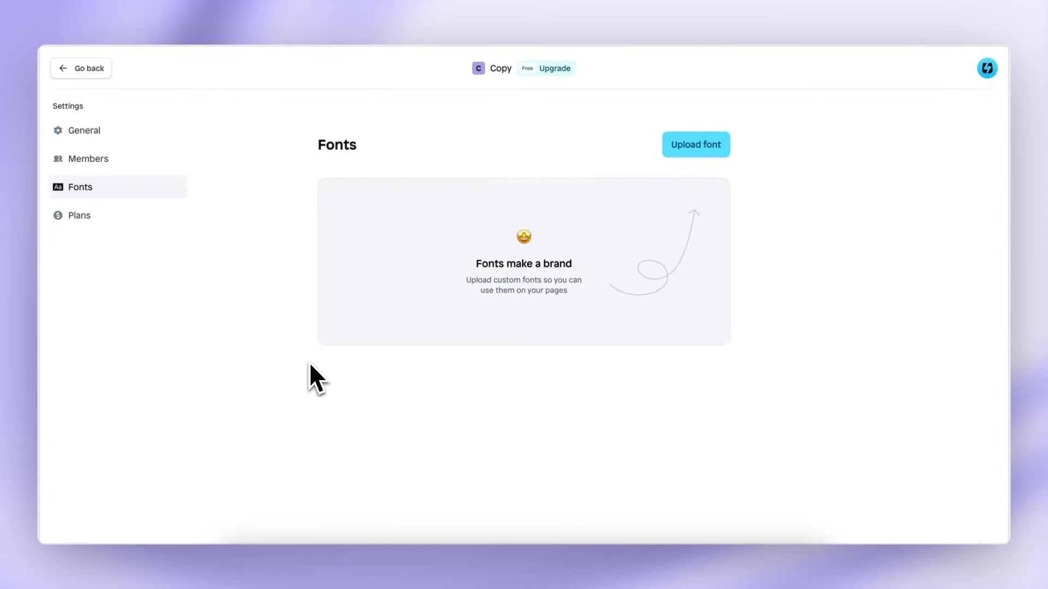
left_click(105, 221)
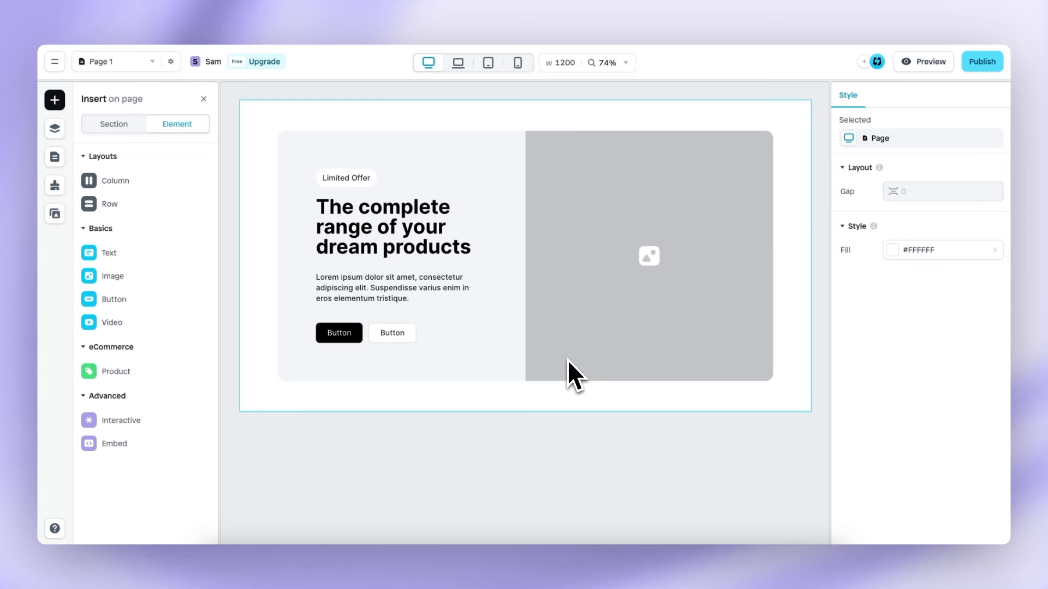
Review the Green color in the brand styles and browse the list of uploaded assets
left_click(53, 188)
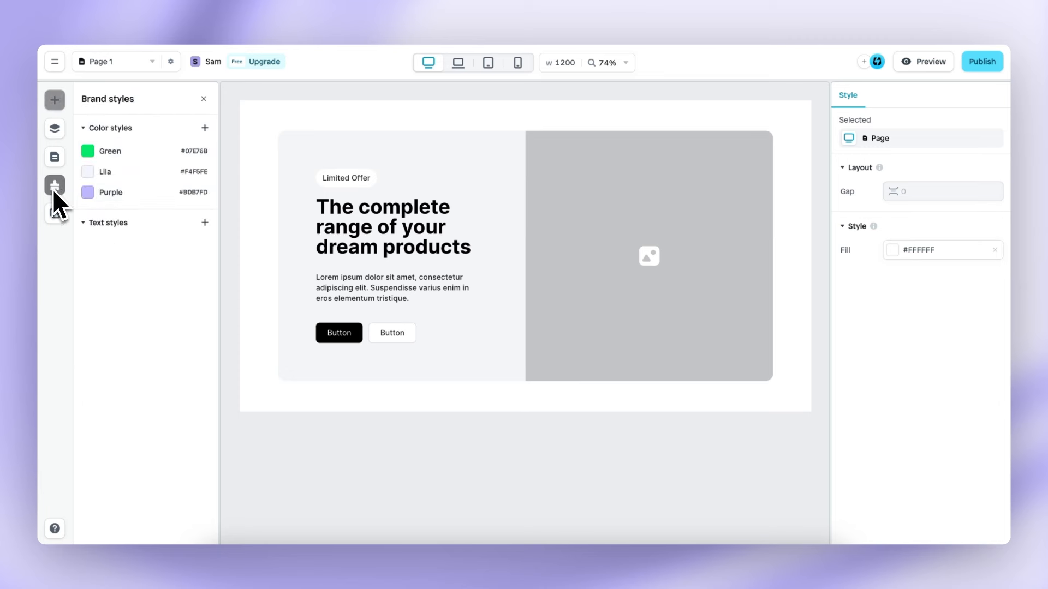
left_click(141, 151)
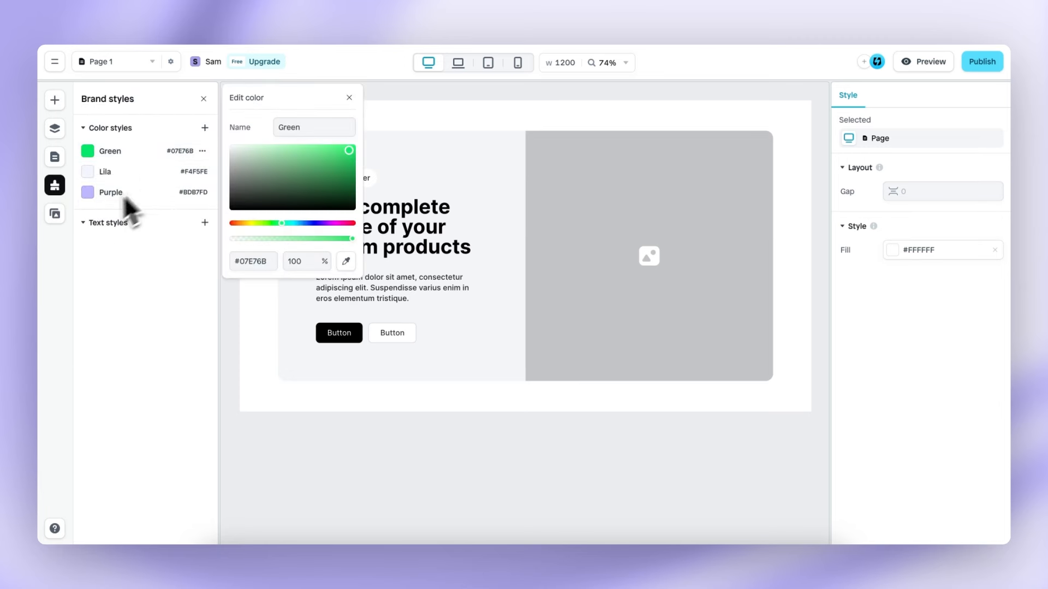
left_click(56, 217)
left_click(55, 214)
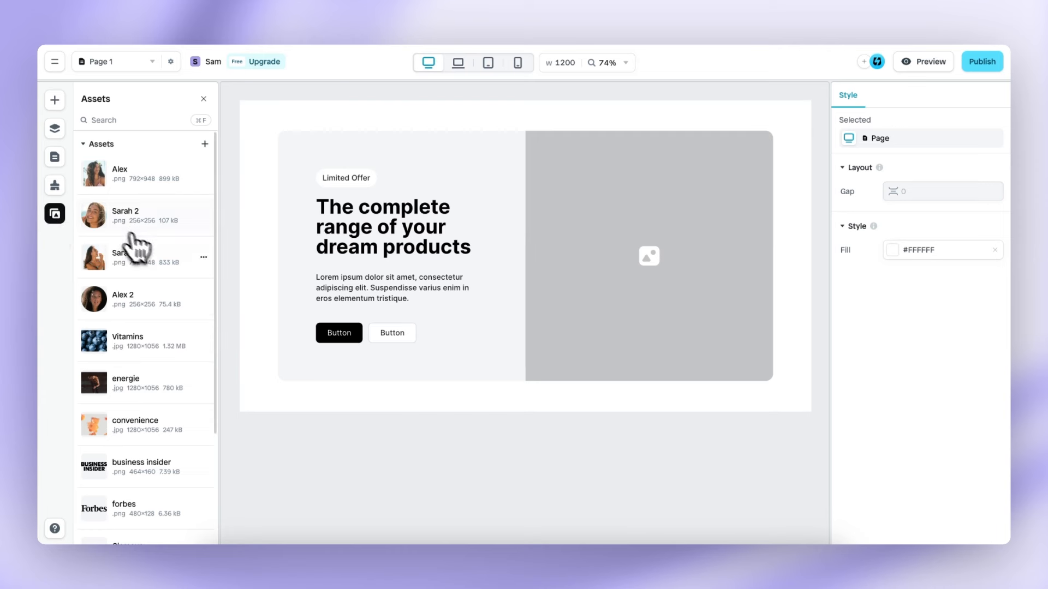
scroll(156, 300, "down", 3)
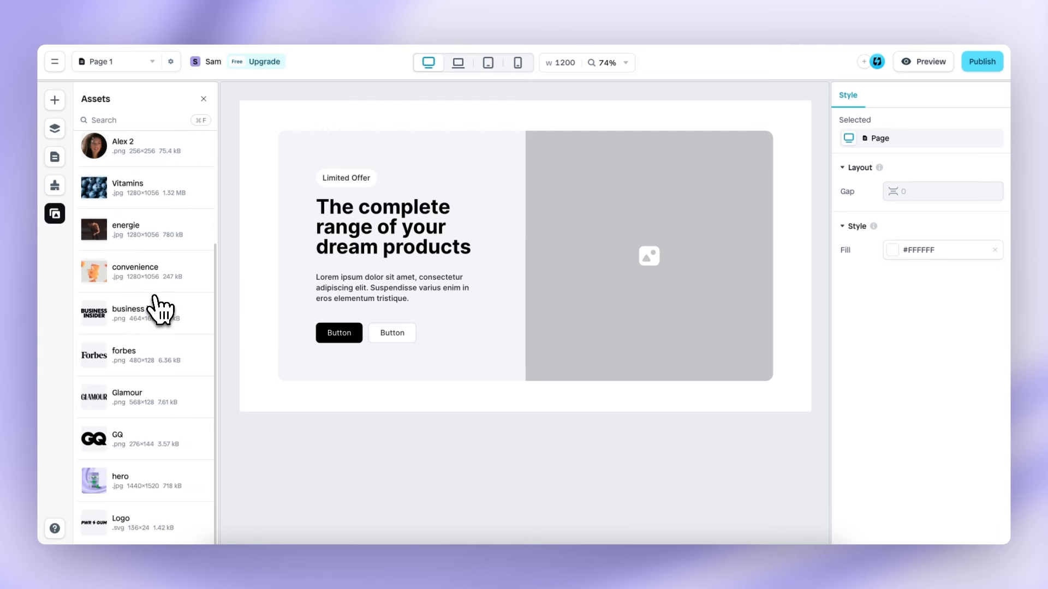
scroll(157, 306, "up", 3)
left_click_drag(152, 186, 167, 182)
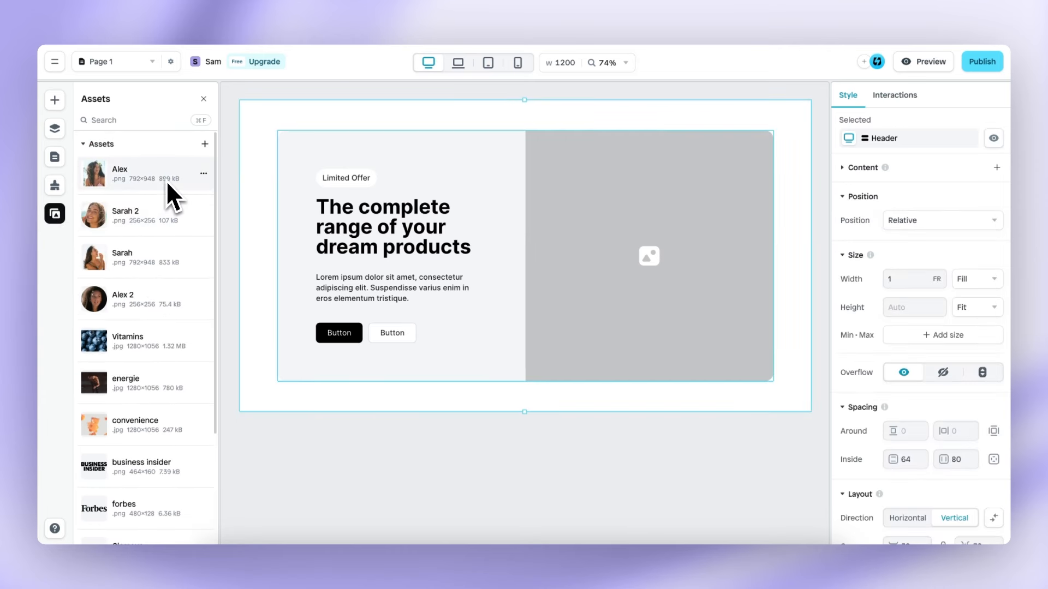
Show the page's layer tree and give the Header section a purple #A79FE7 fill
left_click(55, 100)
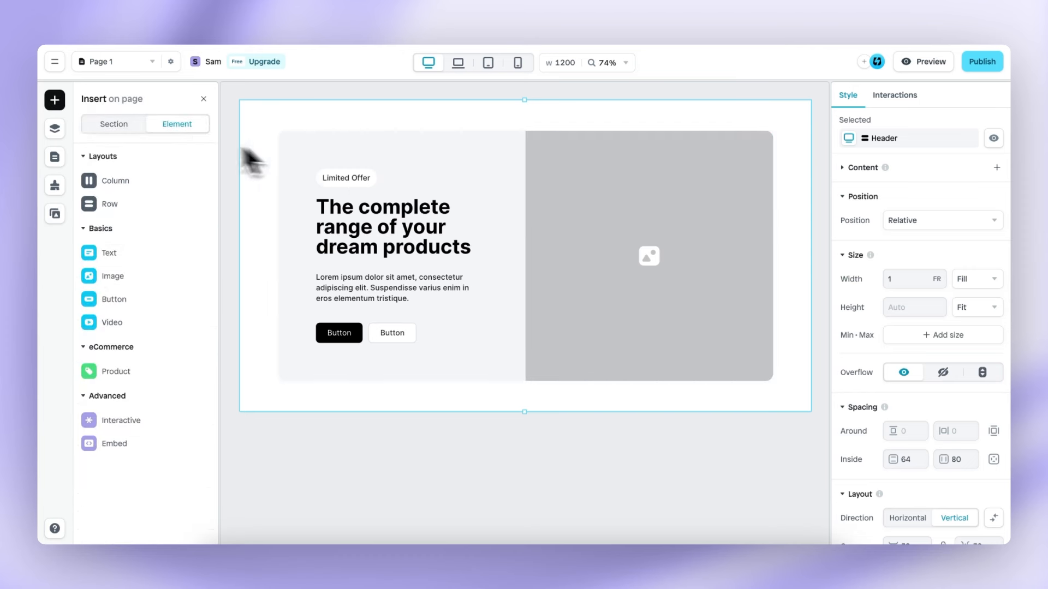
left_click(56, 129)
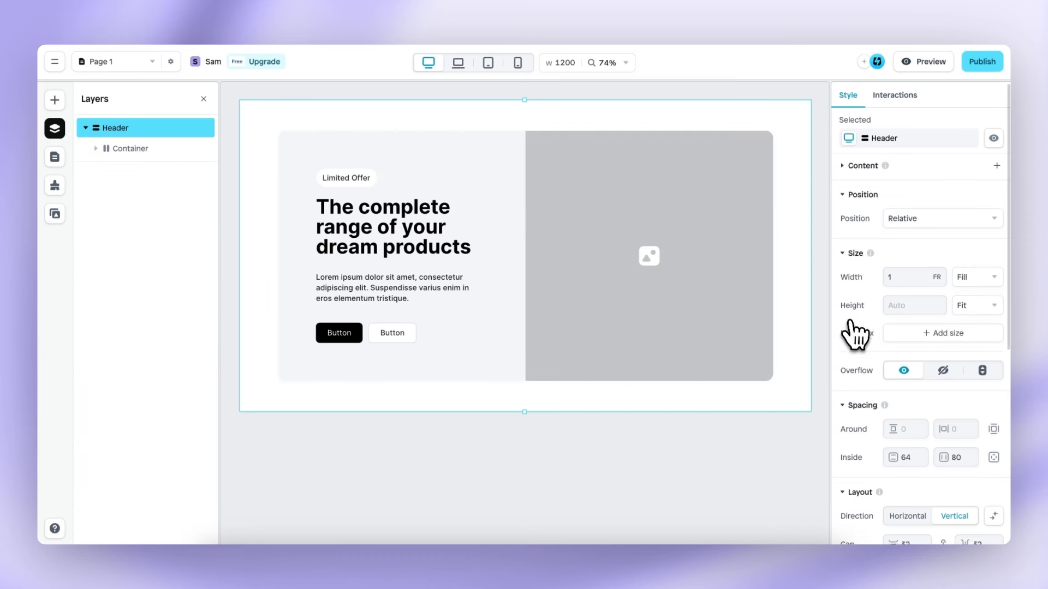
scroll(855, 331, "down", 5)
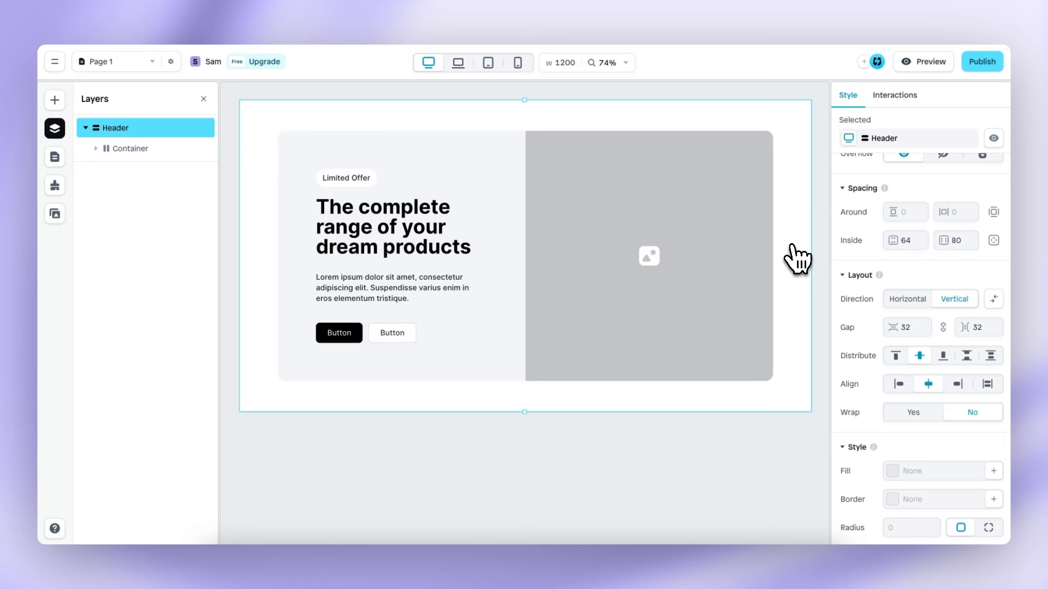
scroll(865, 315, "down", 3)
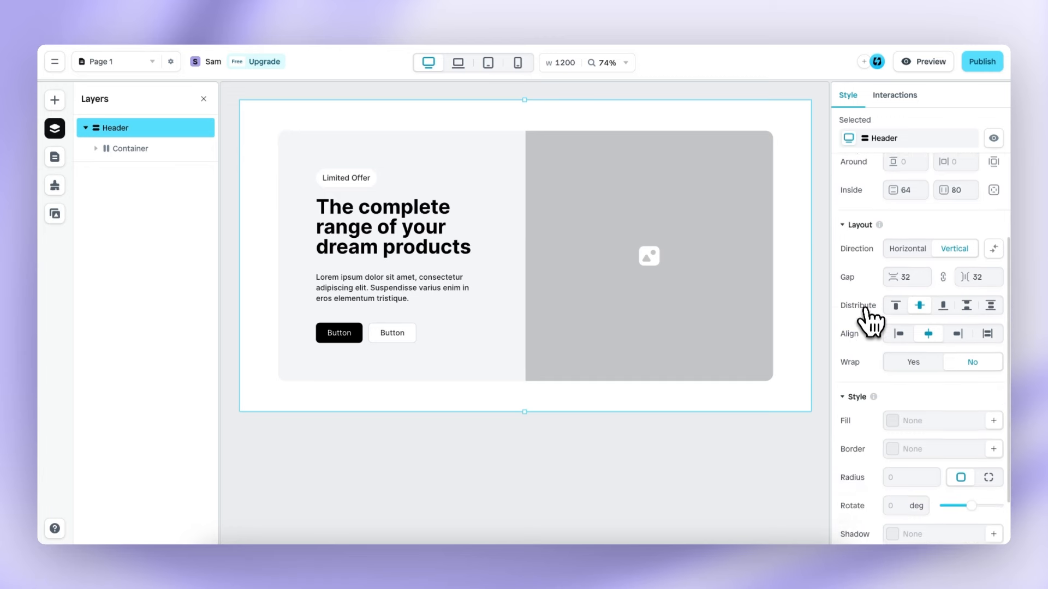
left_click(901, 345)
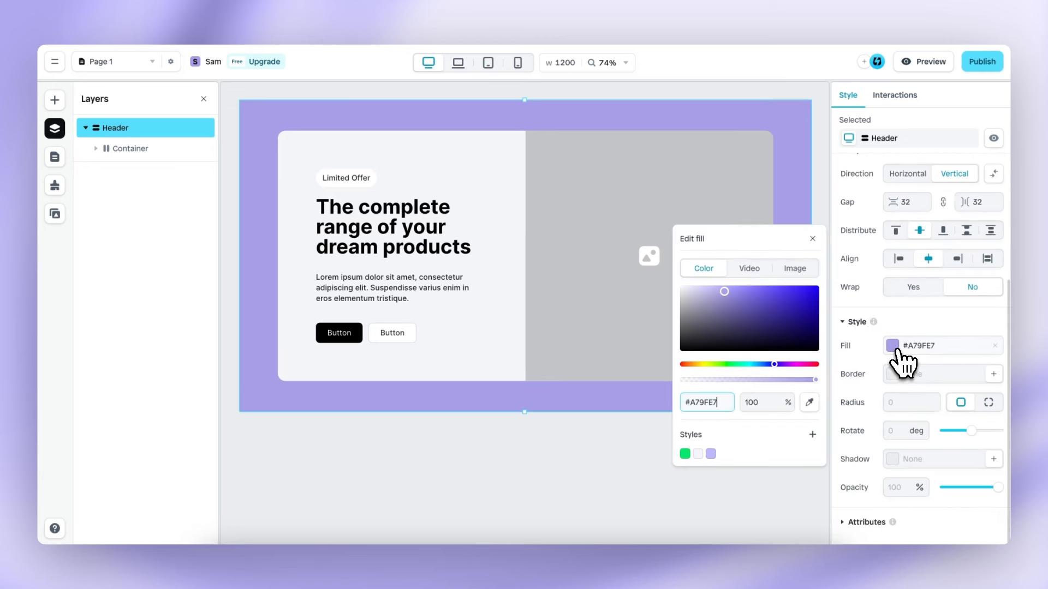
left_click(830, 258)
Try a vertical outer spacing of 64 on the Header section, and clear it
scroll(859, 313, "up", 5)
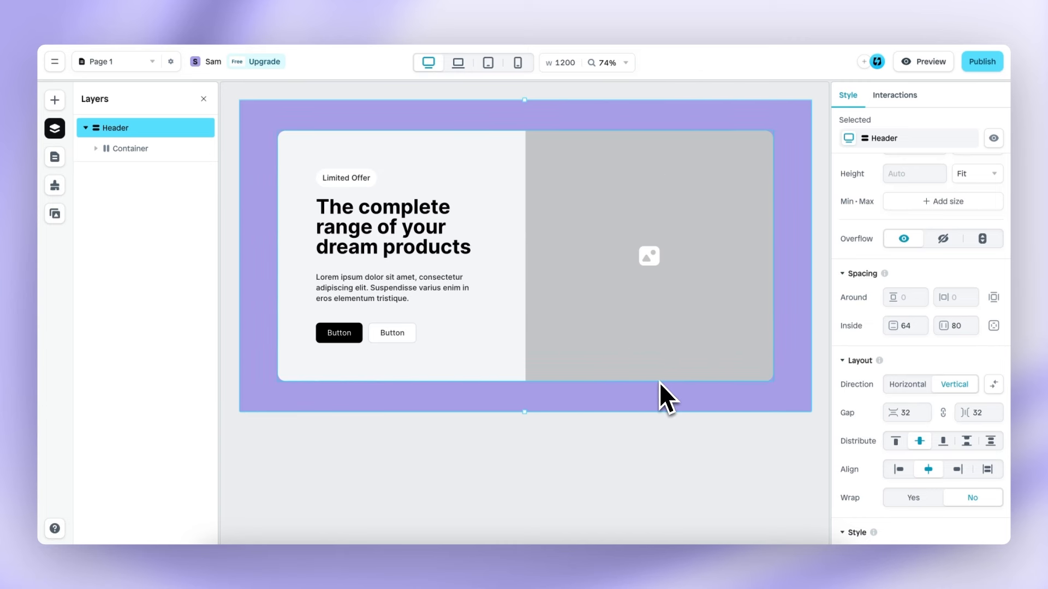
left_click(907, 298)
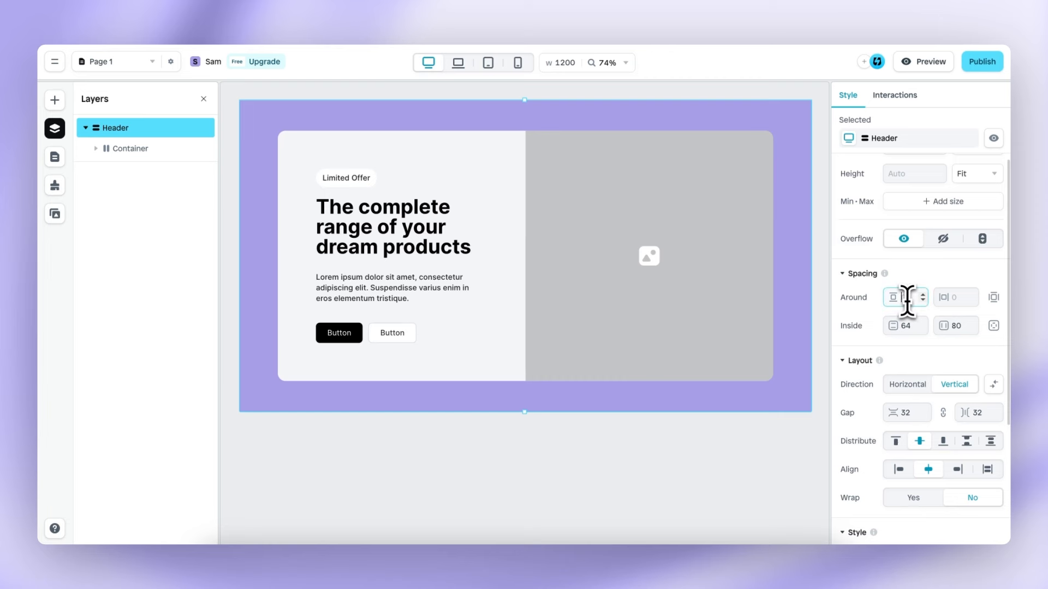
type("64")
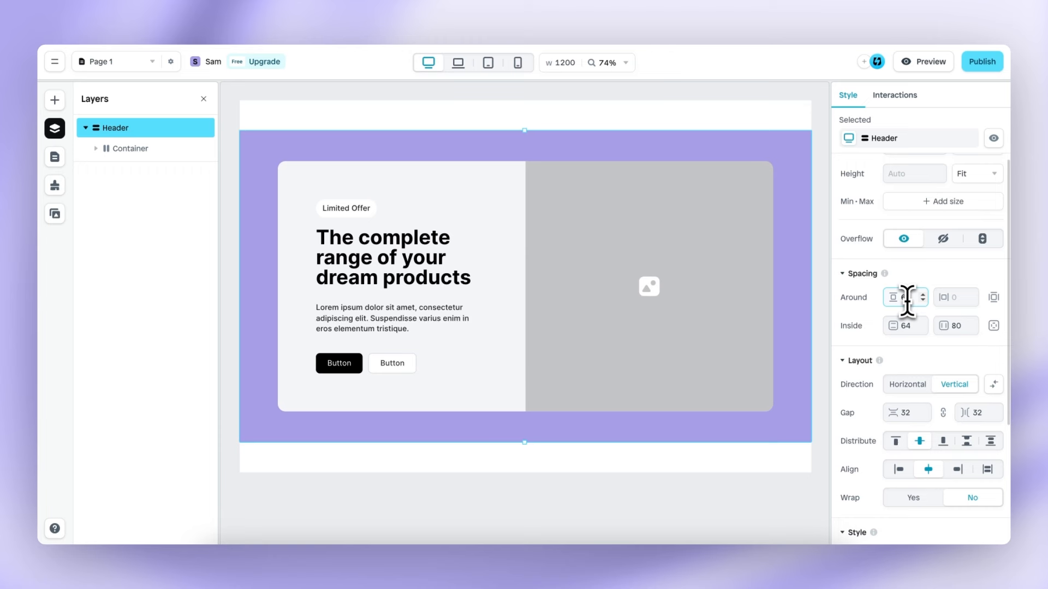
key("BackSpace")
Remove the Header section's vertical and horizontal inside spacing
double_click(904, 325)
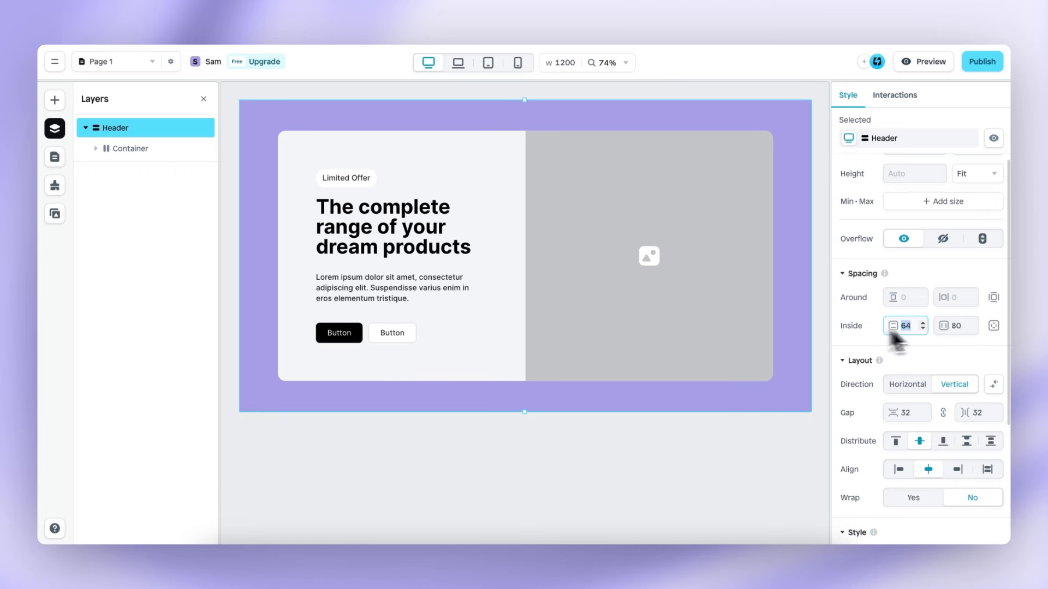
key("BackSpace")
double_click(956, 326)
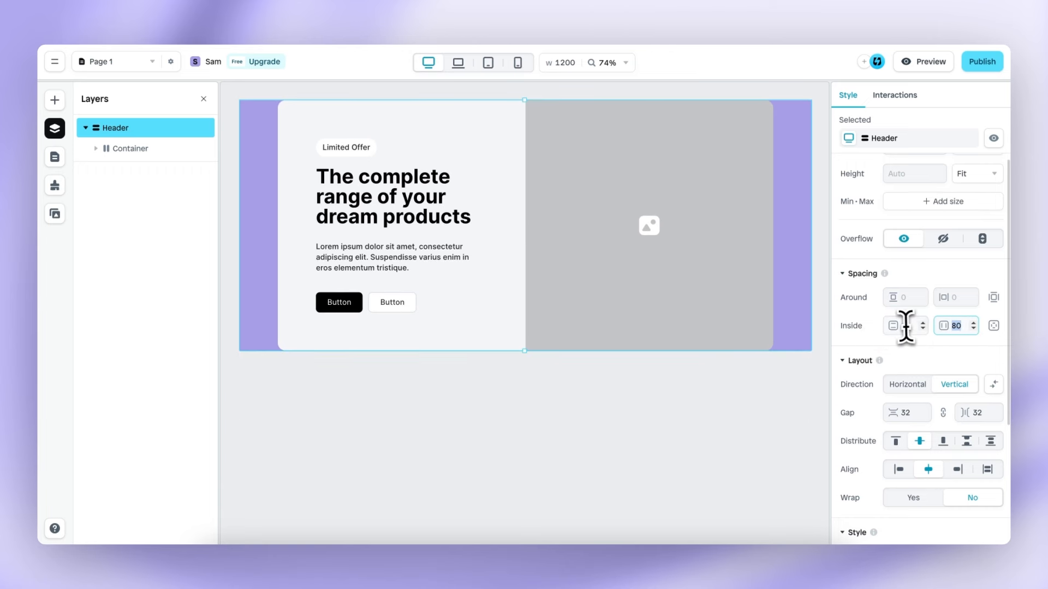
key("BackSpace")
Set the placeholder Image in the hero Container to the "hero" asset
left_click(721, 247)
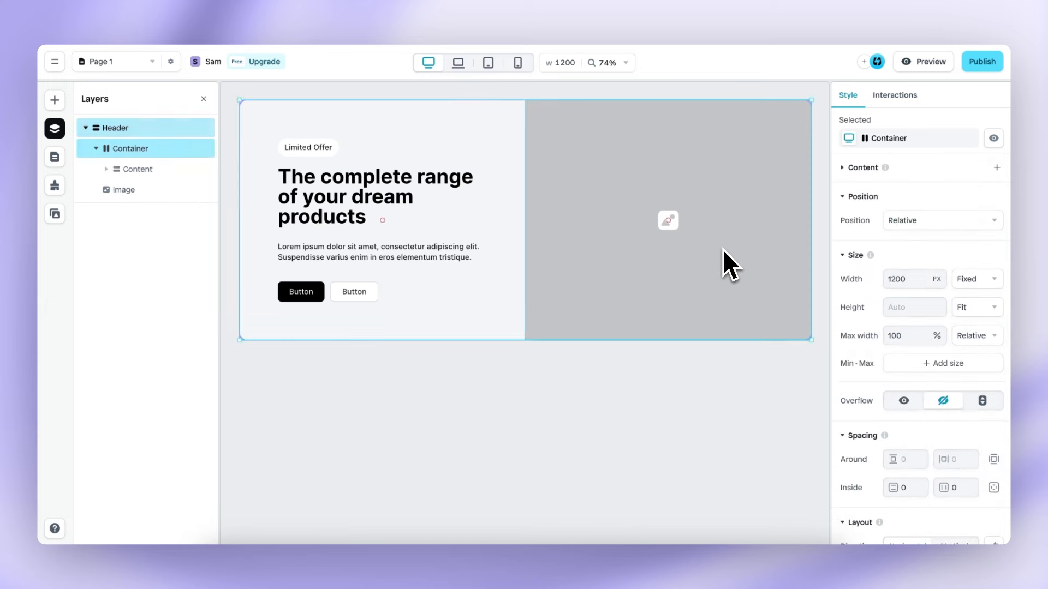
left_click(722, 249)
scroll(895, 374, "down", 5)
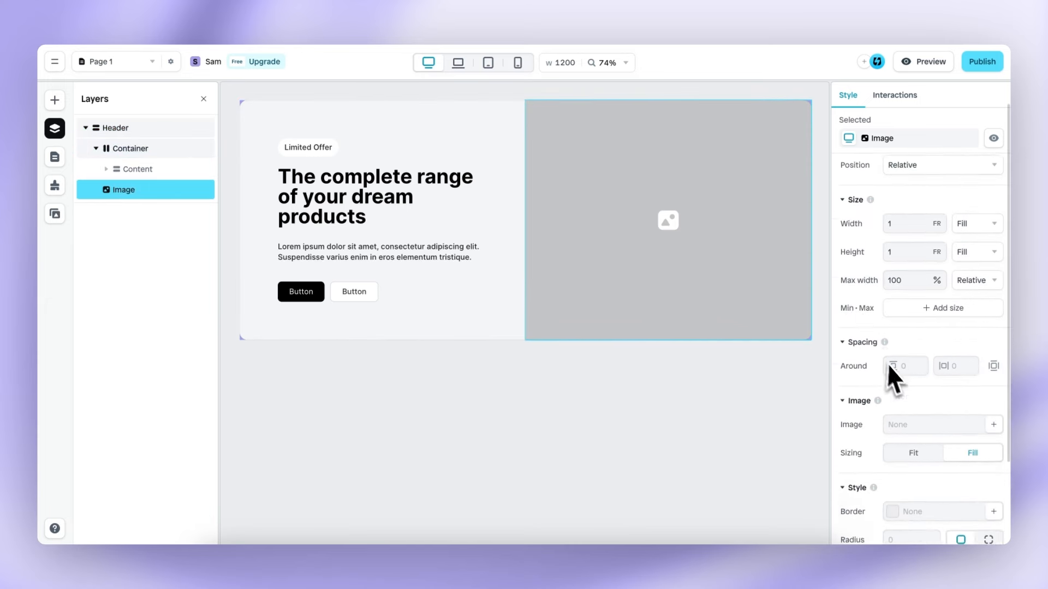
left_click(901, 320)
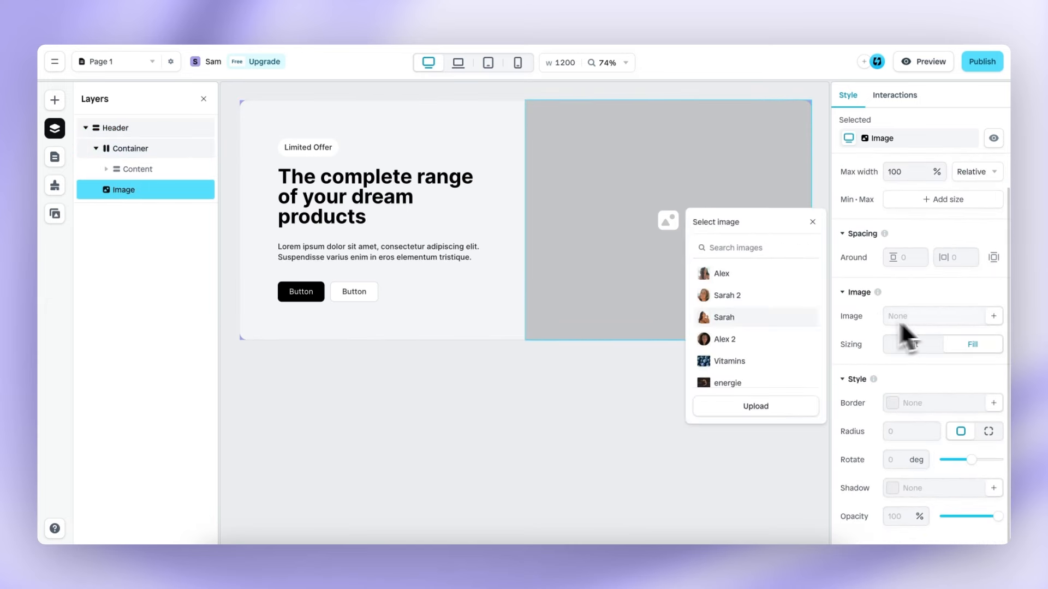
scroll(780, 319, "down", 3)
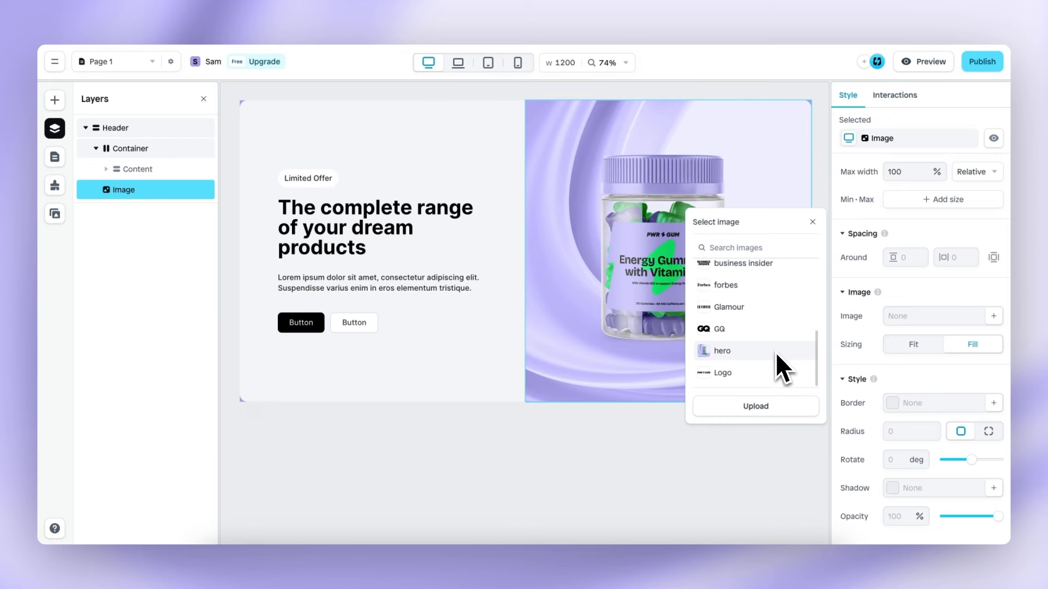
left_click(775, 352)
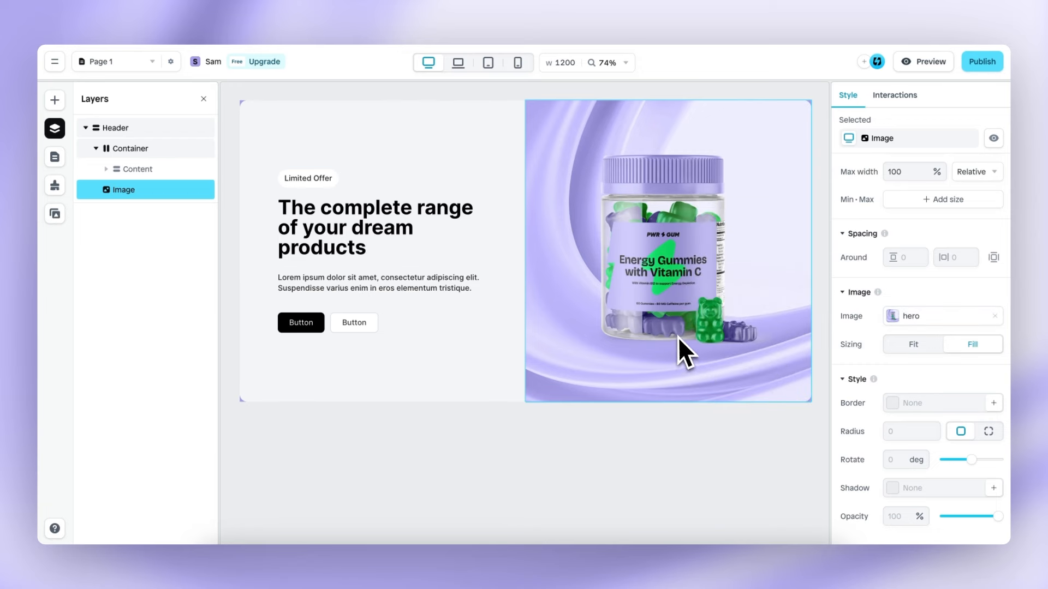
left_click(769, 438)
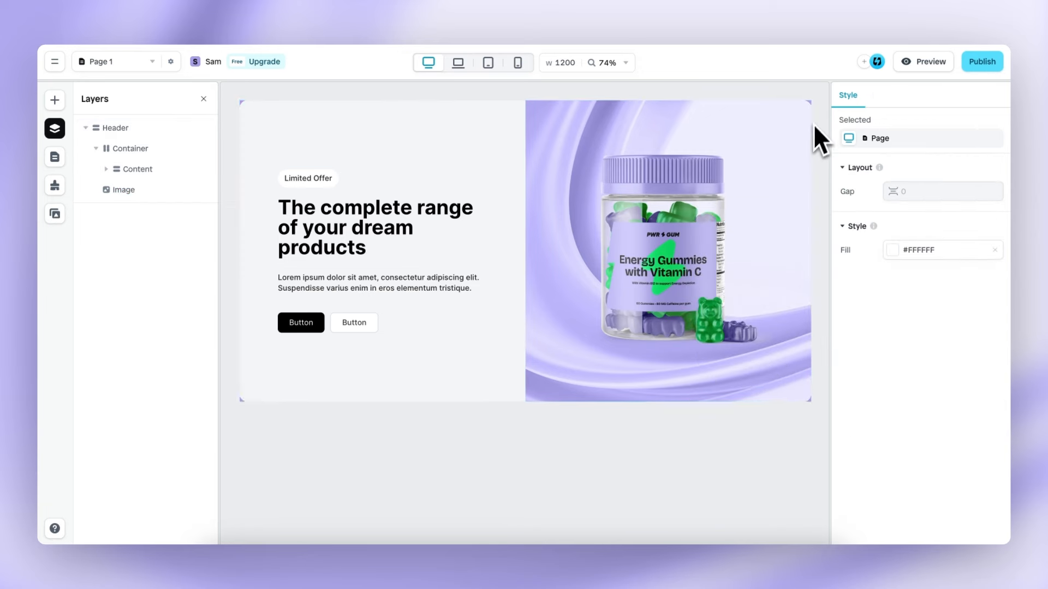
Remove the corner radius from the hero's Container
scroll(814, 125, "up", 10)
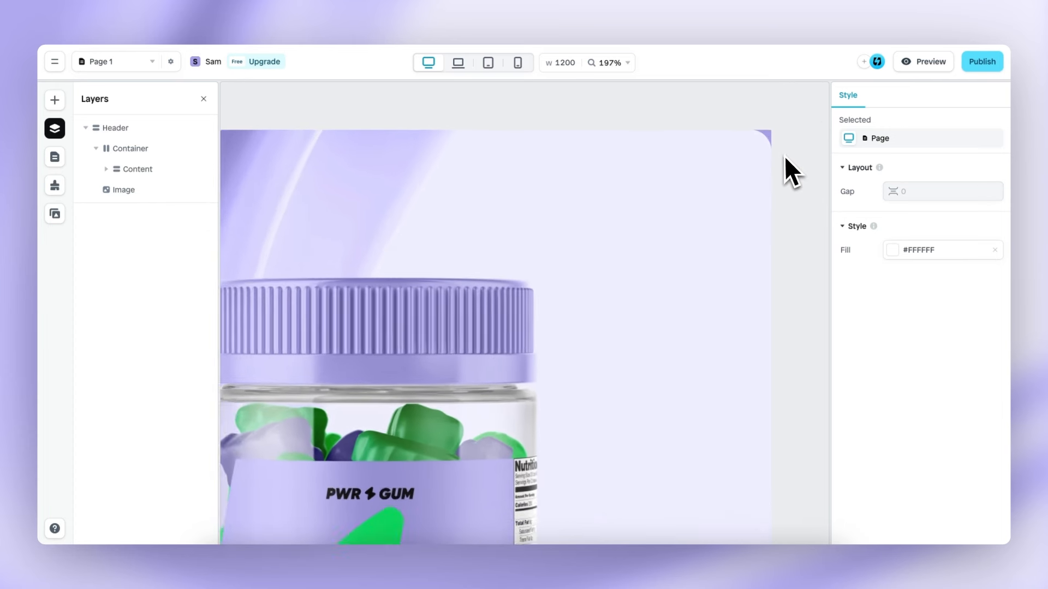
scroll(784, 155, "up", 1)
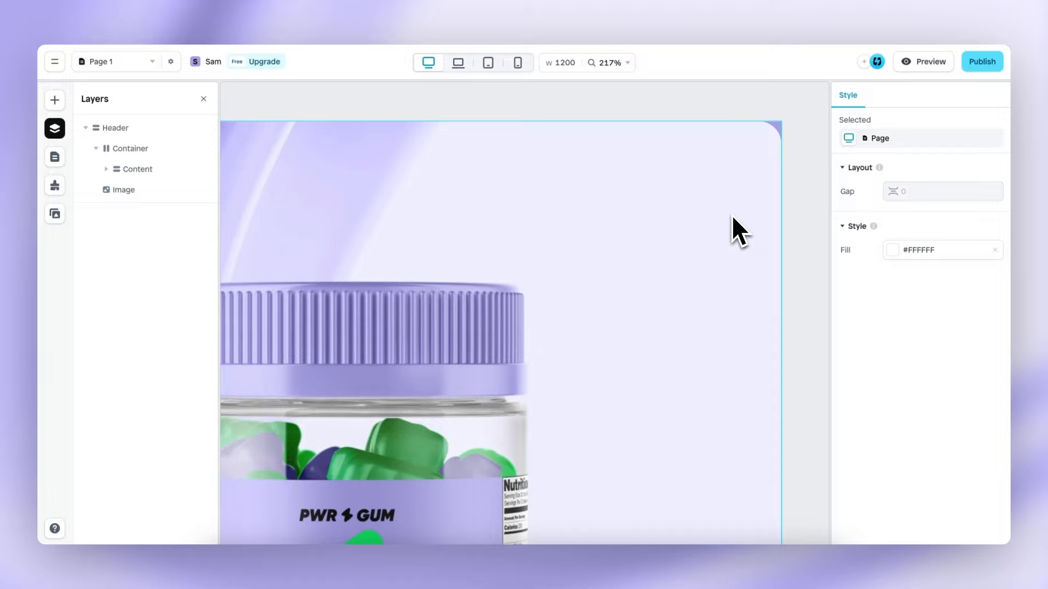
scroll(732, 215, "down", 10)
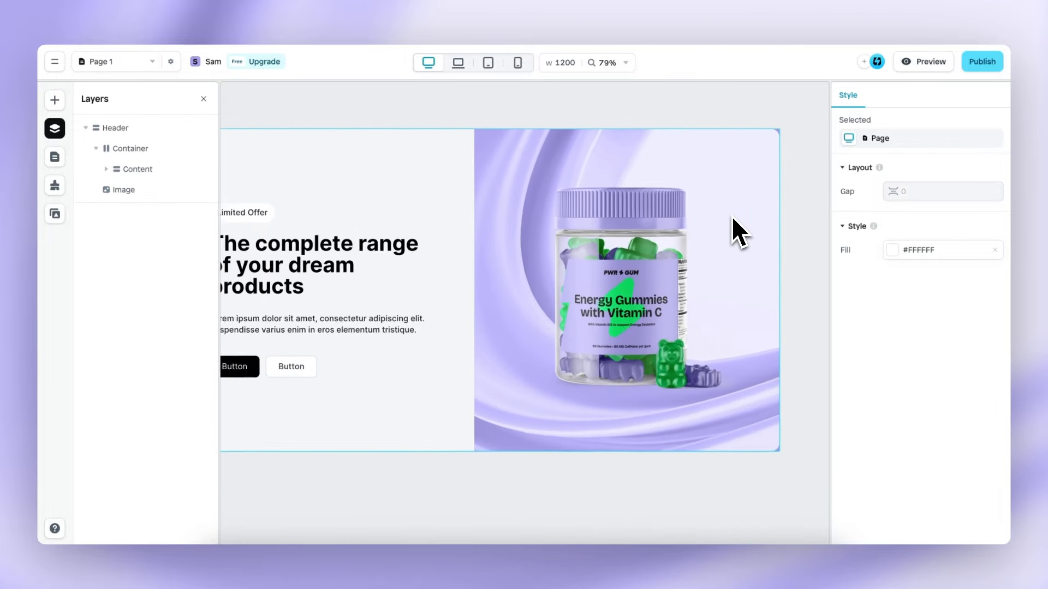
scroll(732, 216, "left", 1)
scroll(732, 216, "down", 1)
scroll(732, 216, "up", 1)
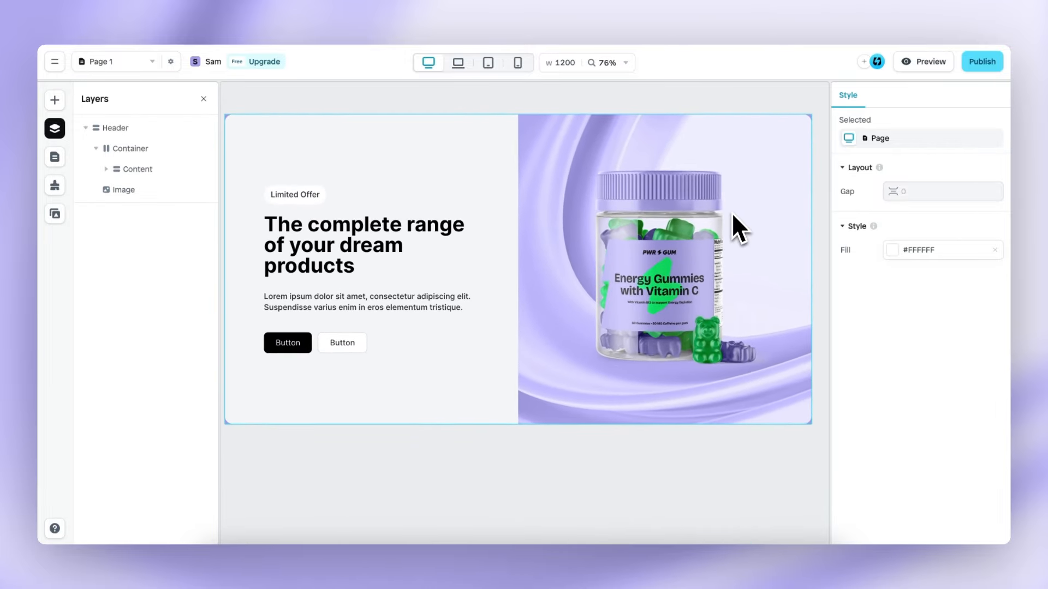
left_click(733, 206)
scroll(759, 219, "left", 1)
scroll(759, 220, "down", 1)
left_click(754, 218)
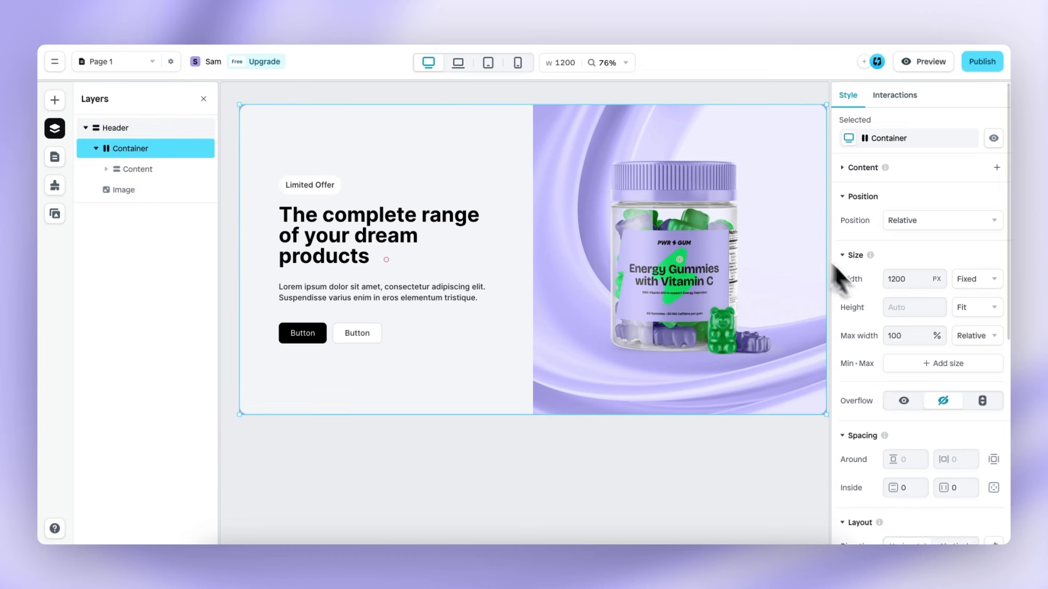
scroll(875, 297, "down", 6)
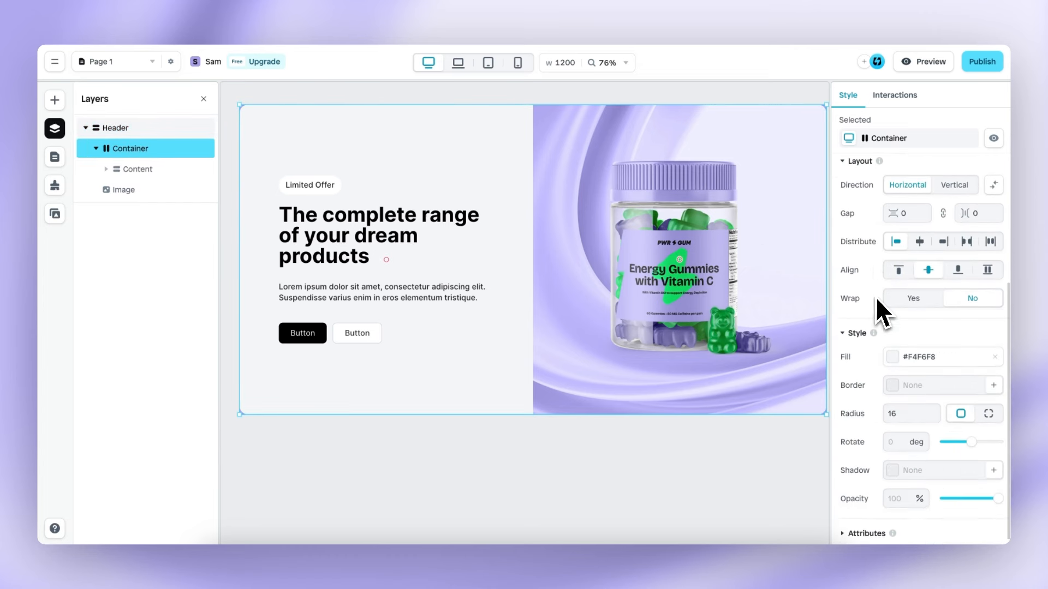
left_click(900, 402)
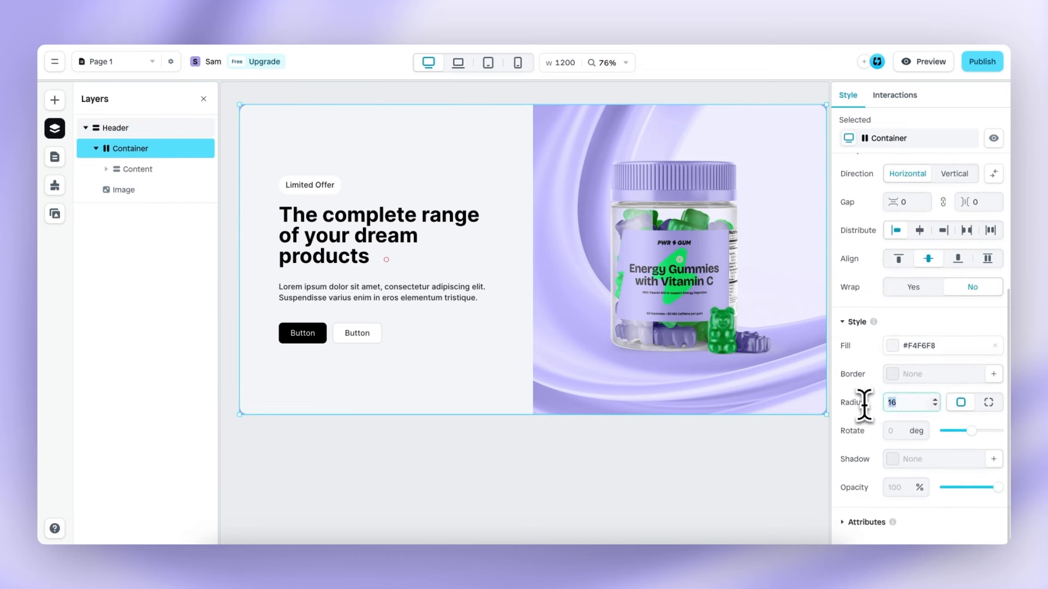
left_click(702, 444)
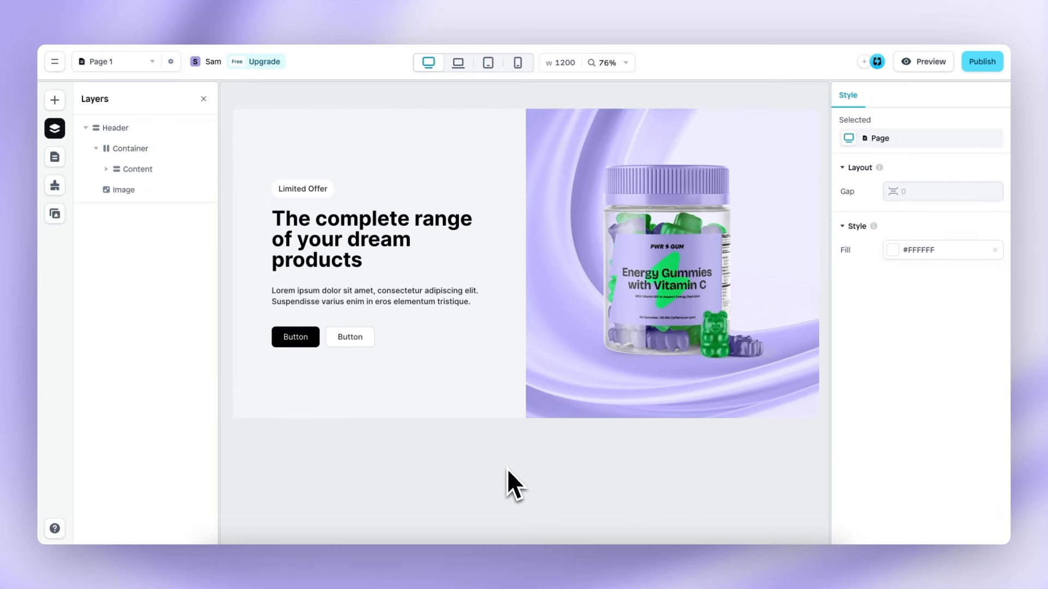
Set the hero Container's fill to the saved Lila colour style
left_click(509, 402)
scroll(873, 376, "down", 7)
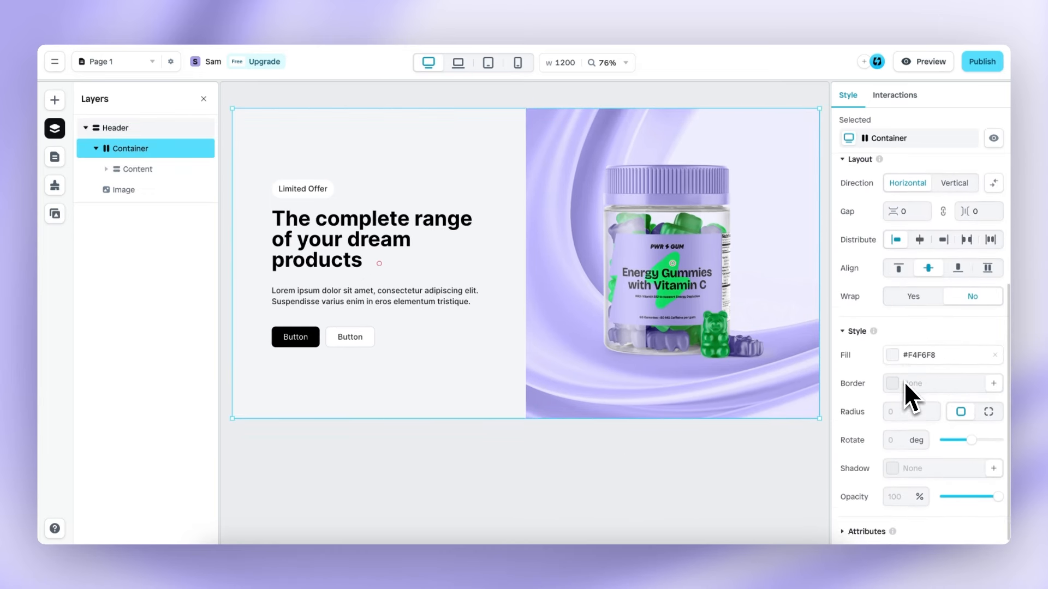
left_click(895, 351)
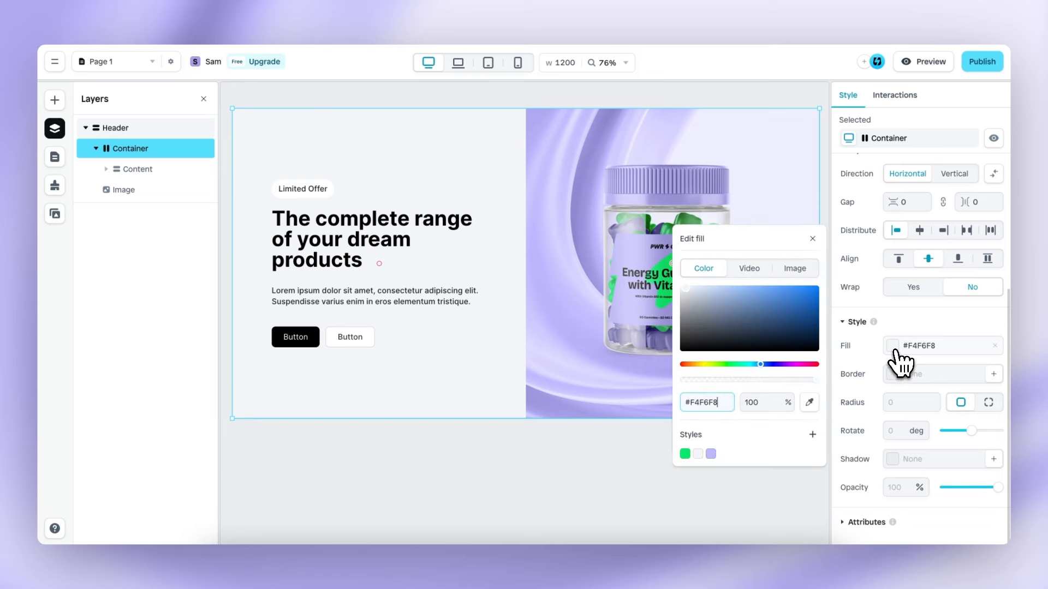
left_click(699, 455)
left_click(812, 239)
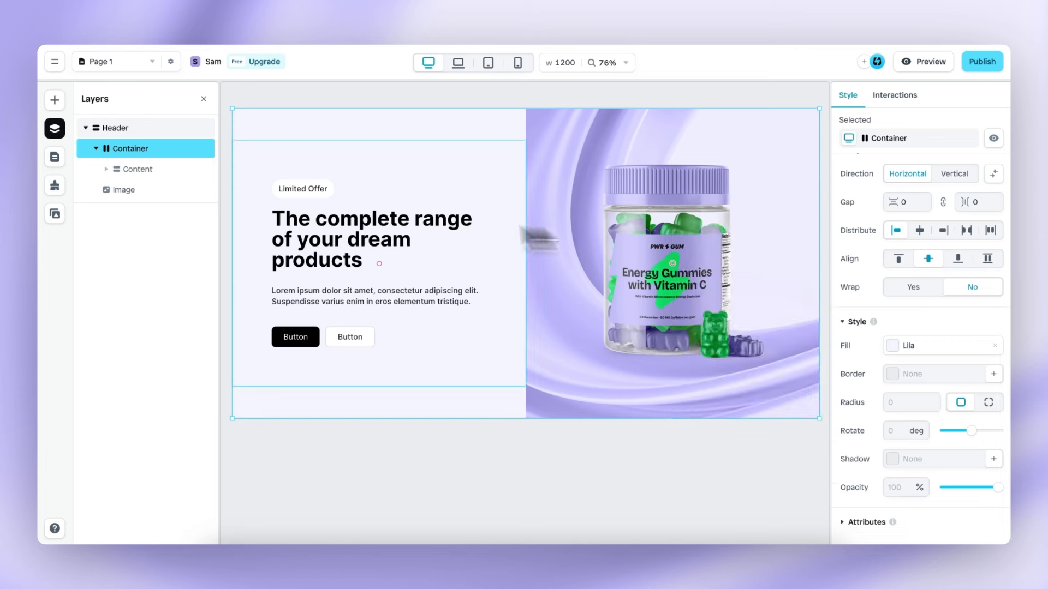
Replace the hero title with "GUMMIES WITH 80 MG CAFFEINE", broken onto two lines after "WITH"
left_click(332, 238)
double_click(331, 238)
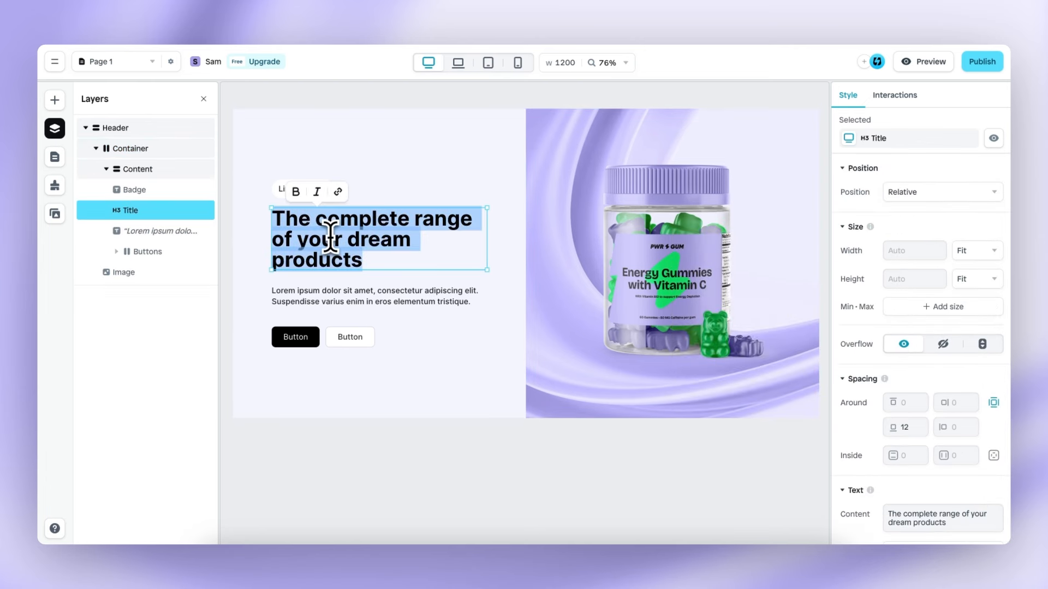
type("GUMMIES WITH")
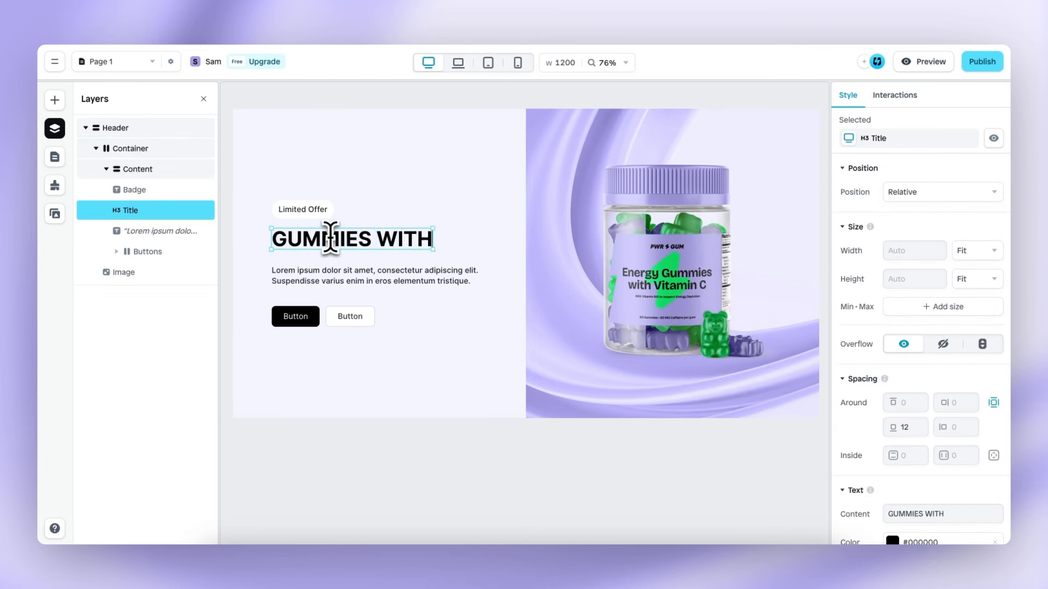
key("Return")
type("80")
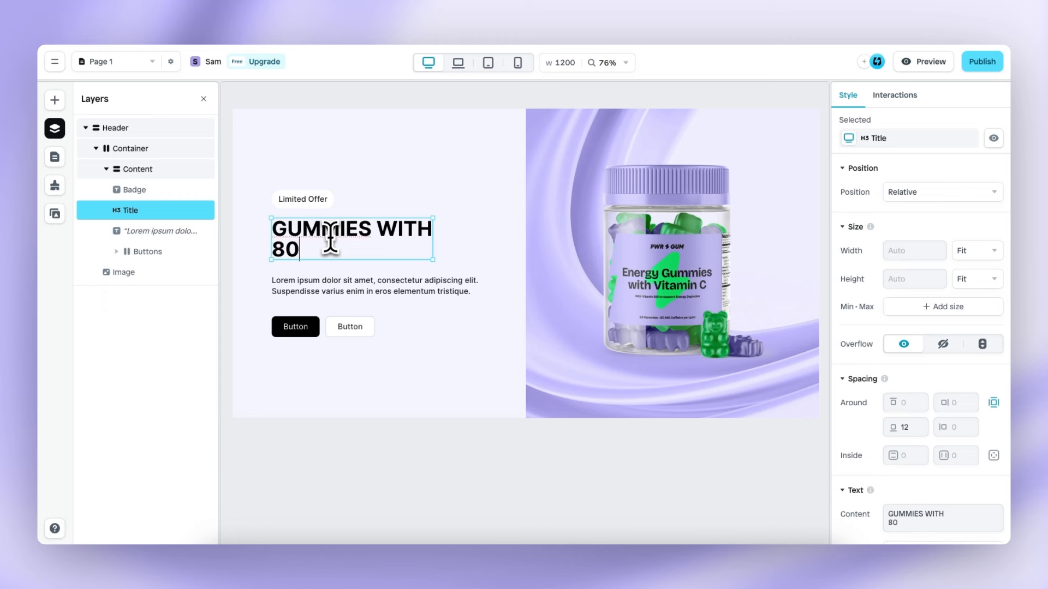
type("MG CAFFEINE")
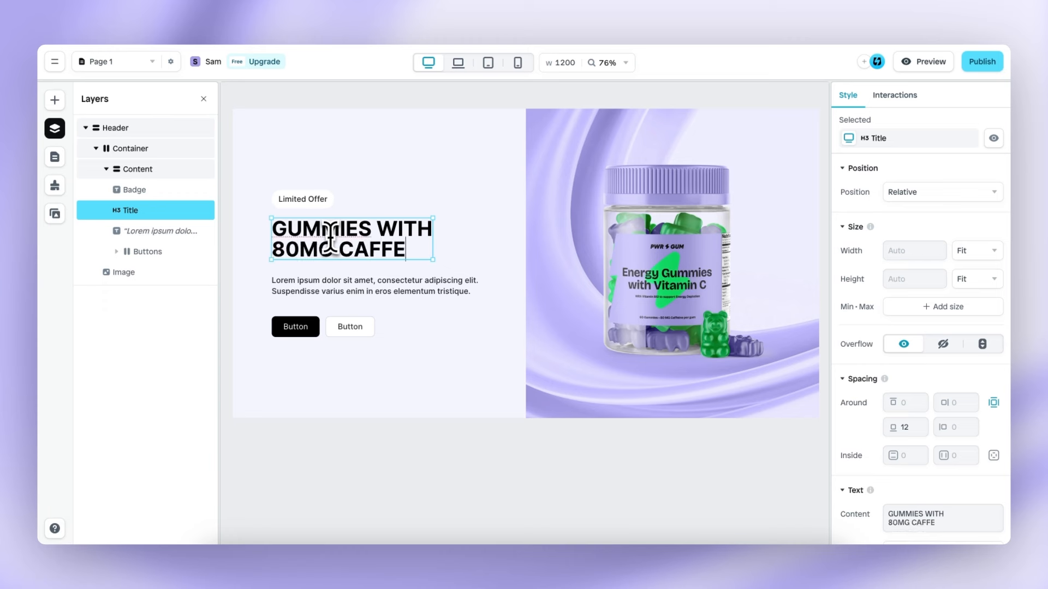
left_click(298, 250)
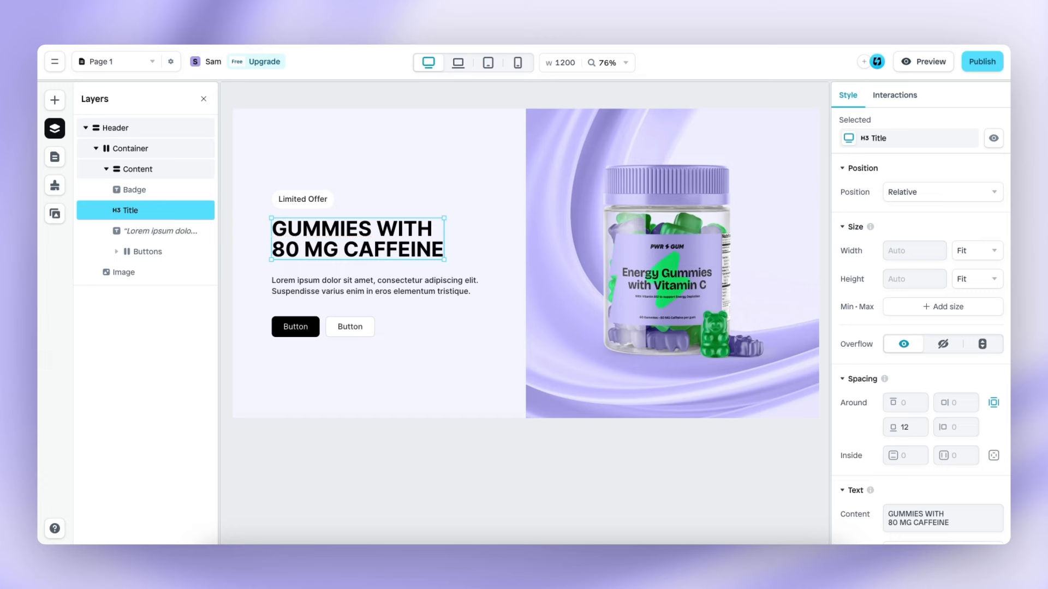
Replace the hero paragraph with "The easiest and best-tasting way to stay energized and focused", starting a new line at "energized"
double_click(326, 280)
type("The easiest and best-tasting way to stay energized and focused")
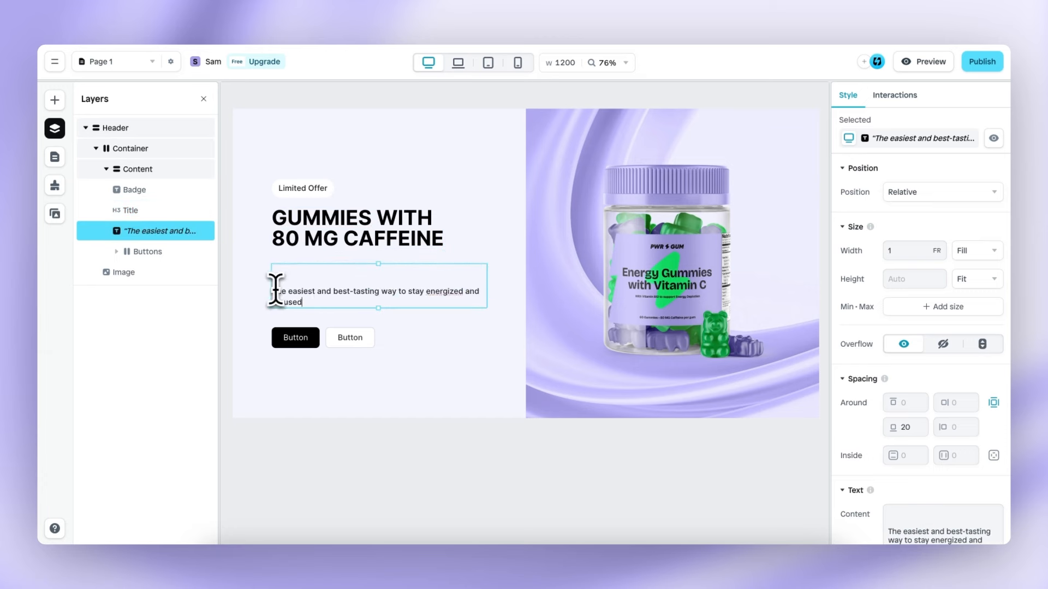
left_click(425, 281)
key("shift+Return")
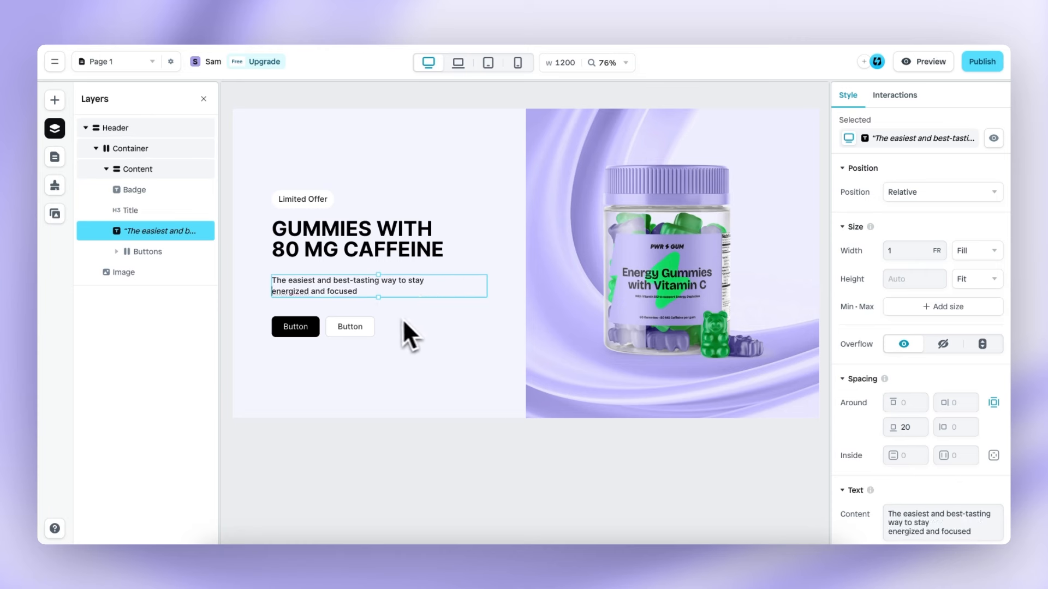
Replace the "Limited Offer" badge above the hero title with the Logo asset
left_click(318, 203)
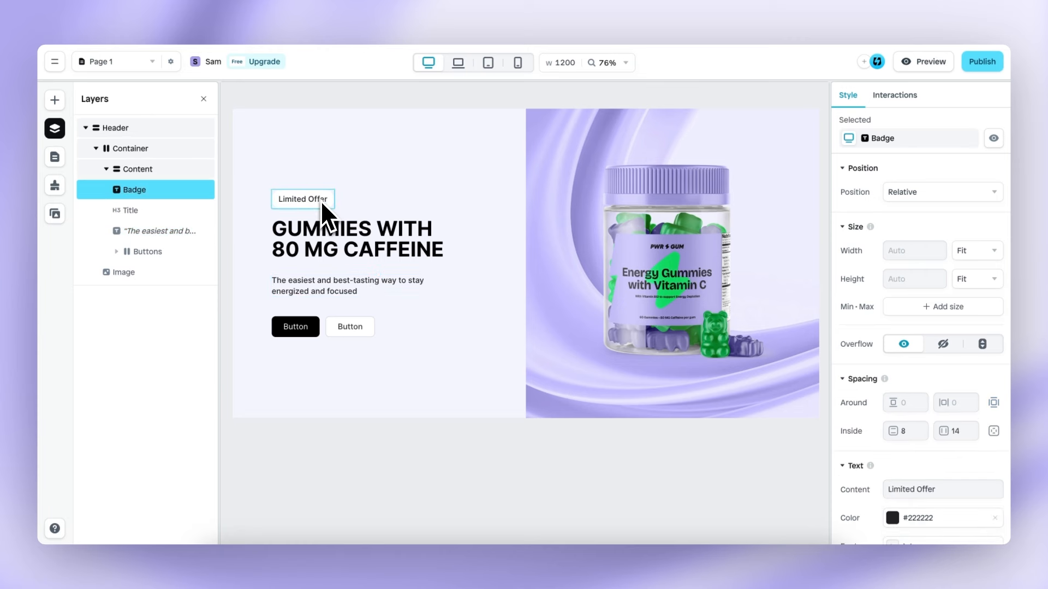
key("Delete")
left_click(55, 101)
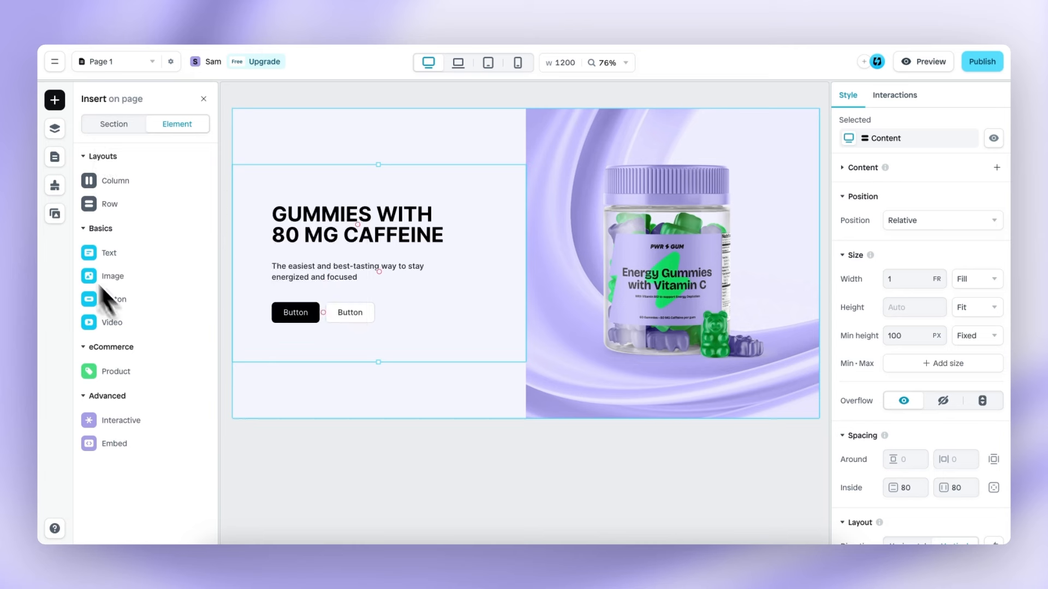
left_click(55, 214)
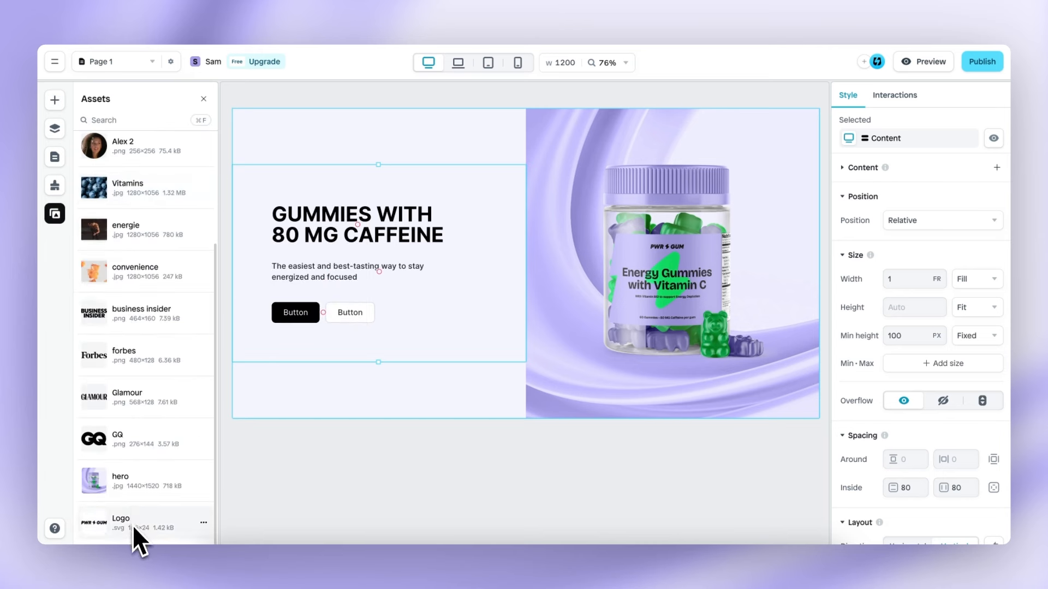
left_click_drag(134, 527, 321, 208)
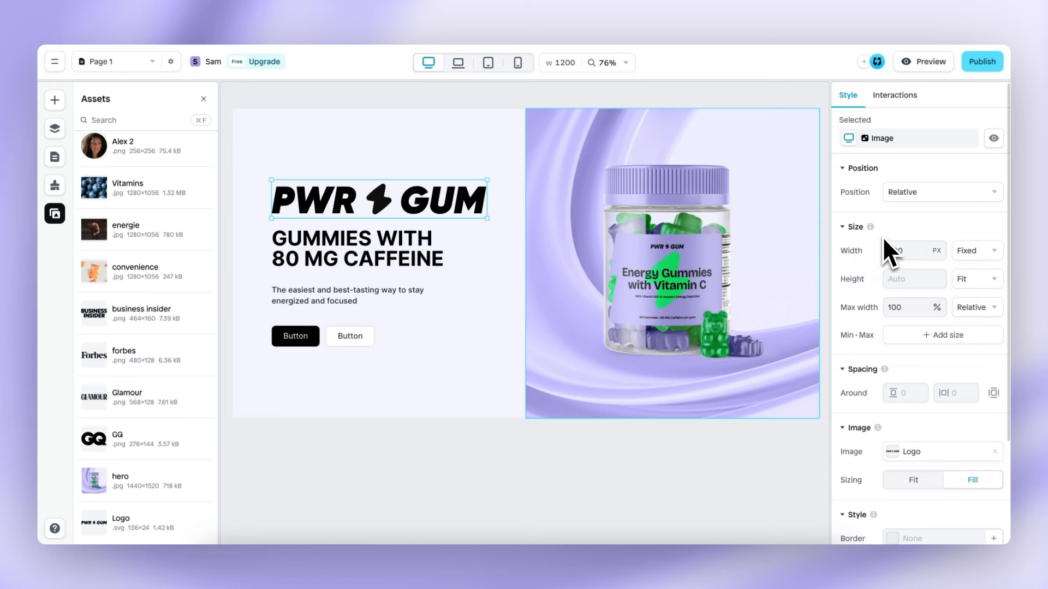
Set the logo image's width to 100 px
left_click(904, 251)
type("100")
key("Return")
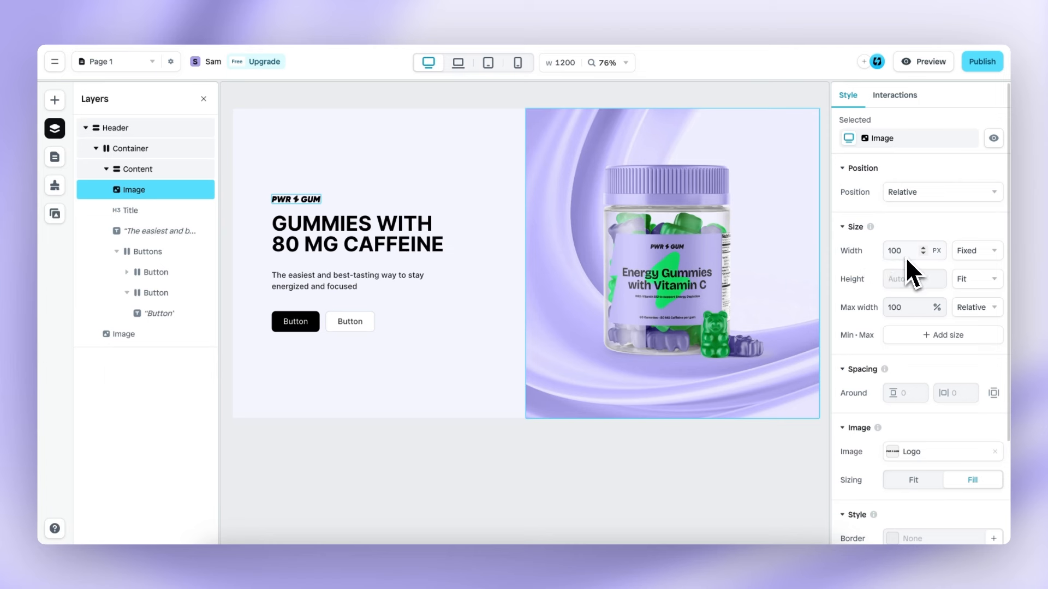
Move the white button out of the Buttons group to just below the paragraph, and delete the group with the black button
left_click(355, 322)
left_click(364, 321)
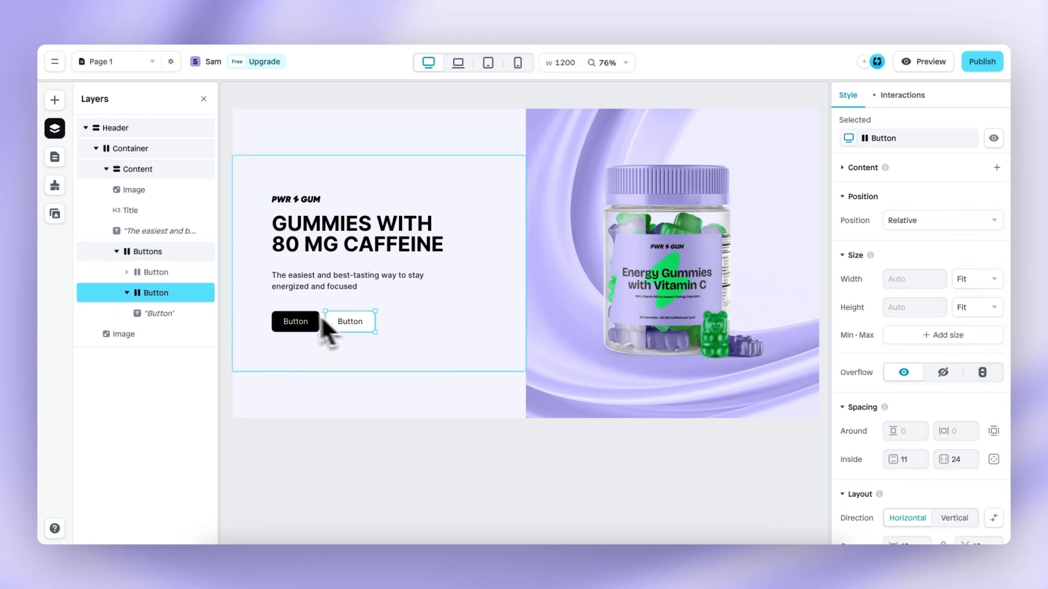
left_click_drag(151, 296, 151, 243)
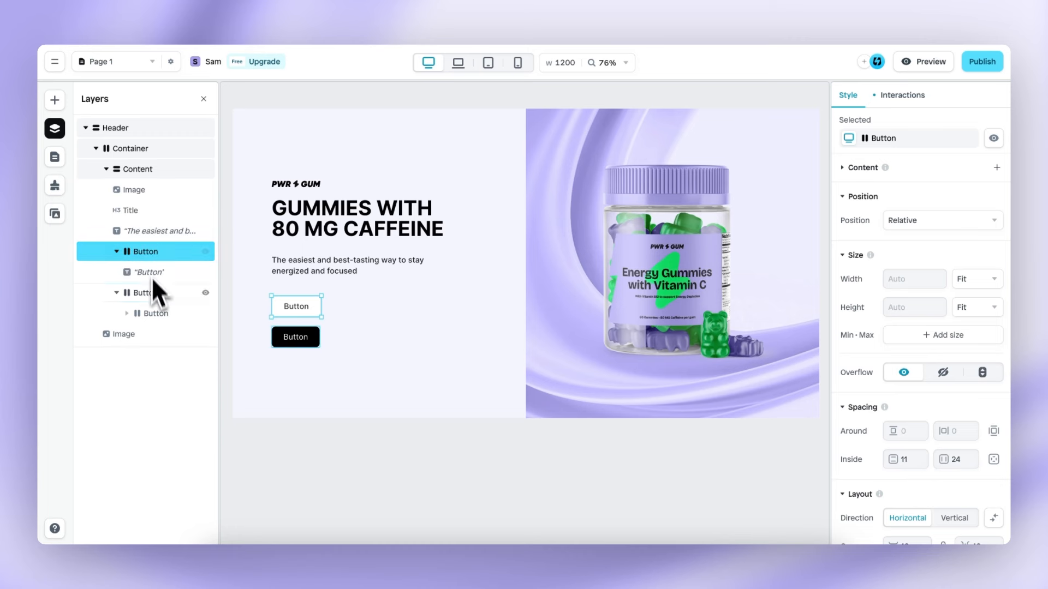
left_click(155, 295)
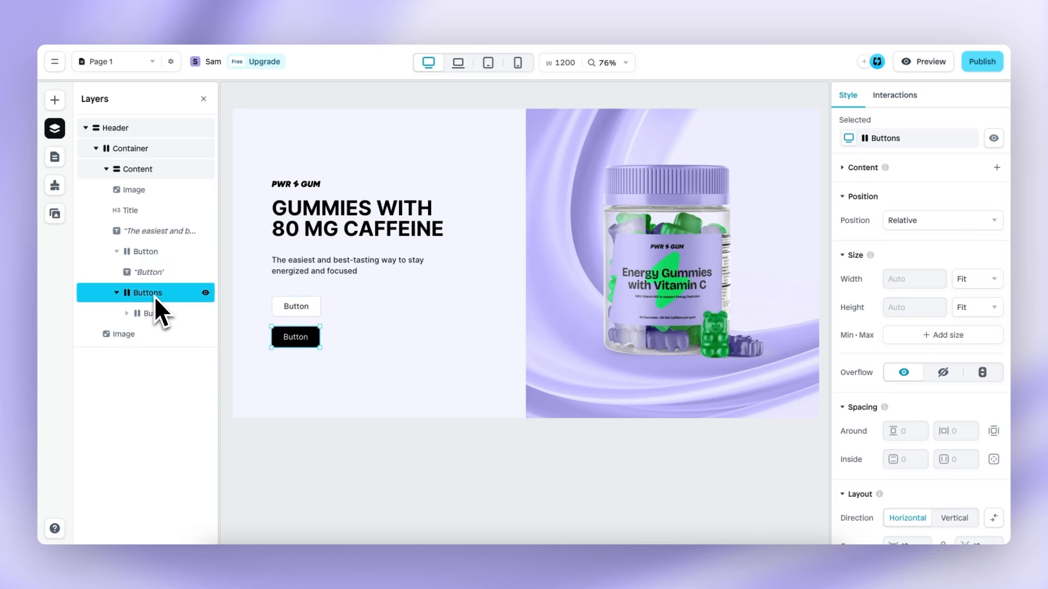
key("Delete")
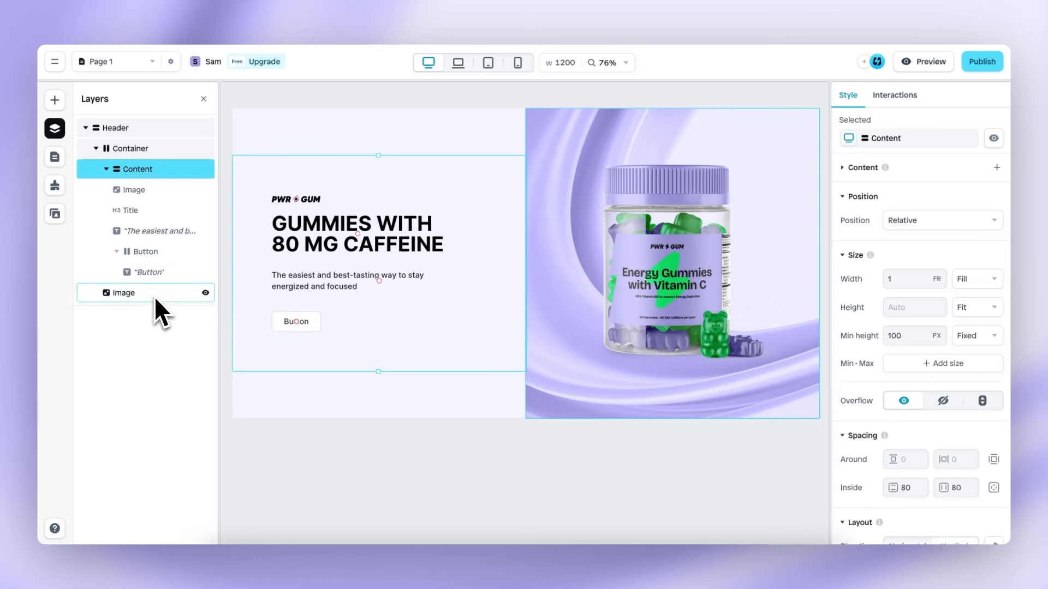
Change the remaining hero button's label to "FEEL AWAKE TODAY"
left_click(308, 327)
left_click(307, 325)
double_click(303, 325)
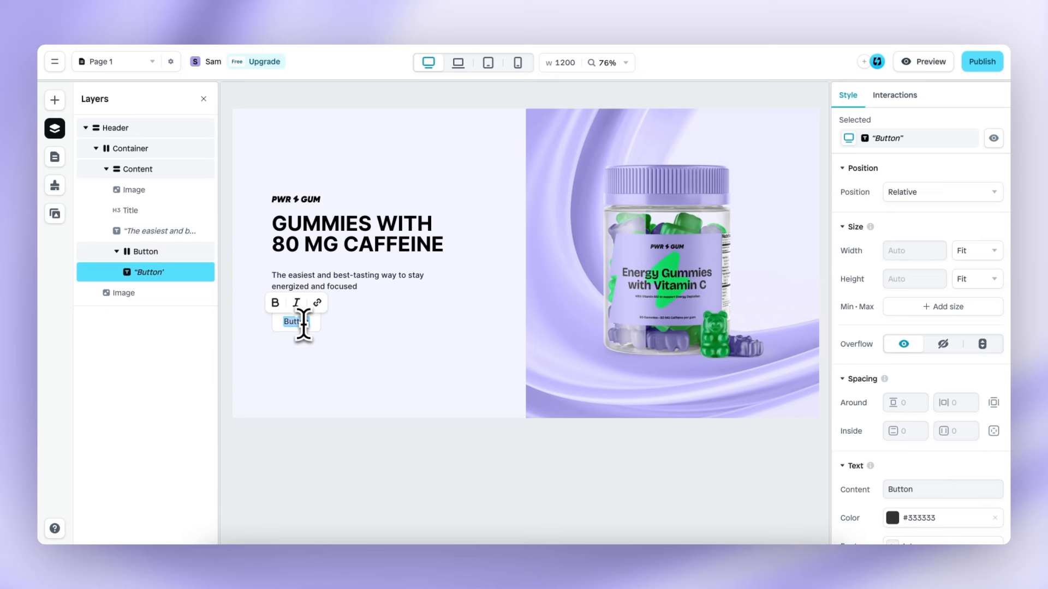
type("FEEL AWAKE TODAY")
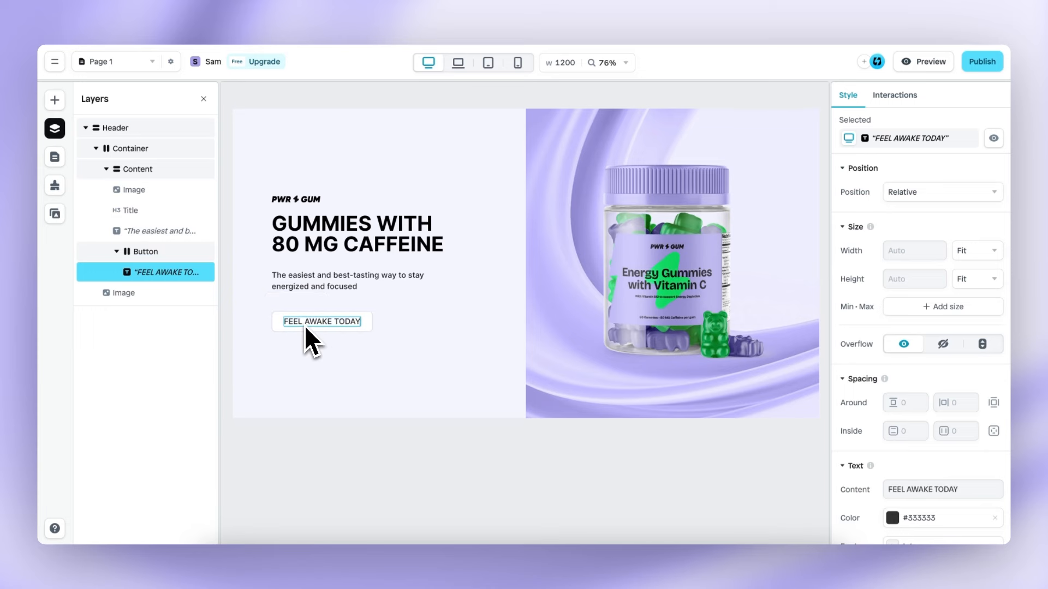
left_click(359, 329)
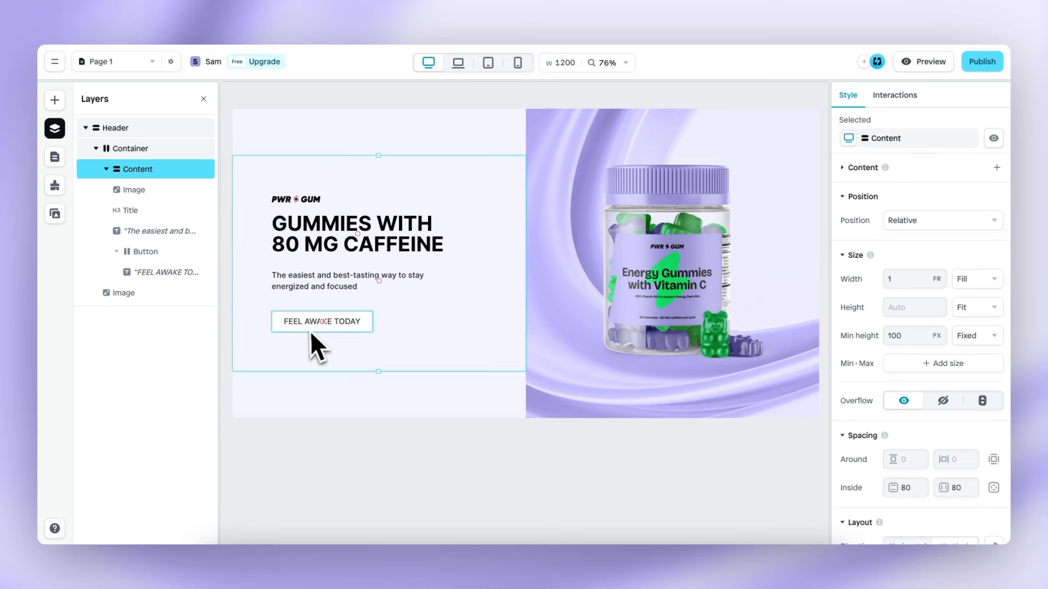
Set the "FEEL AWAKE TODAY" button's fill to the saved Green colour style
scroll(305, 331, "up", 5)
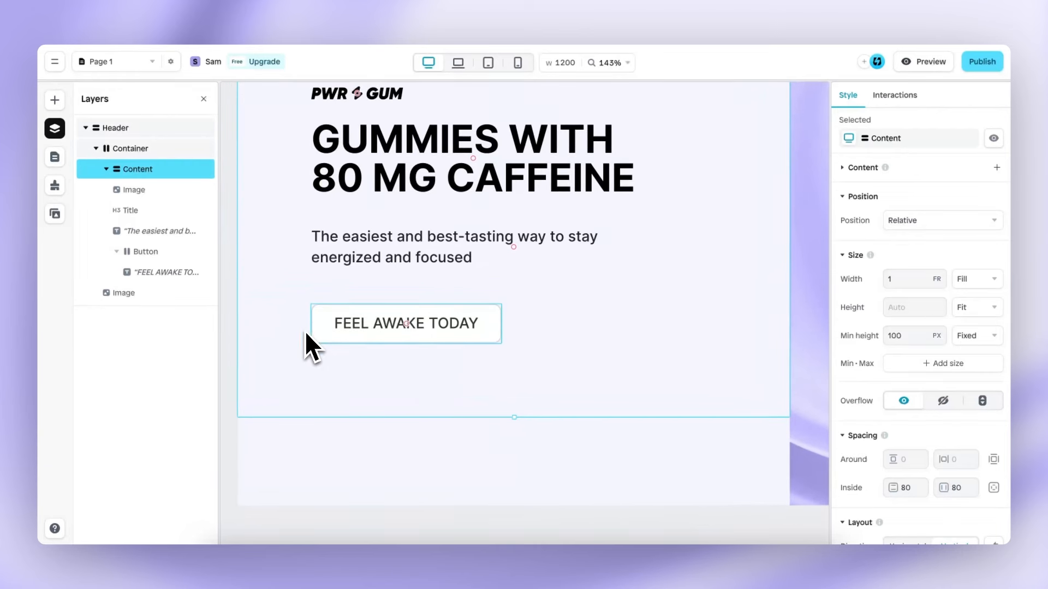
scroll(905, 375, "down", 6)
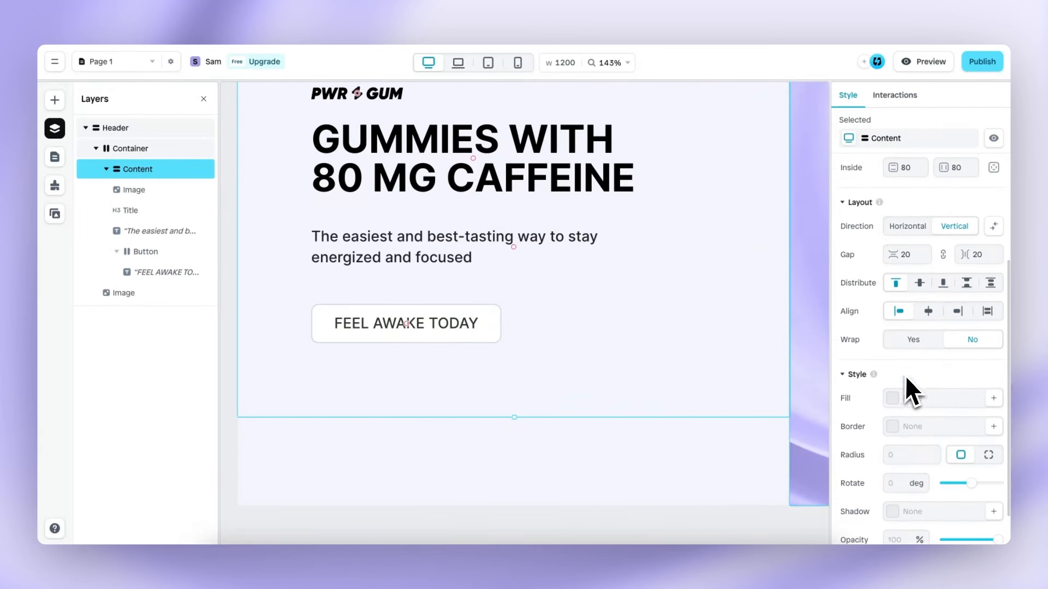
left_click(475, 328)
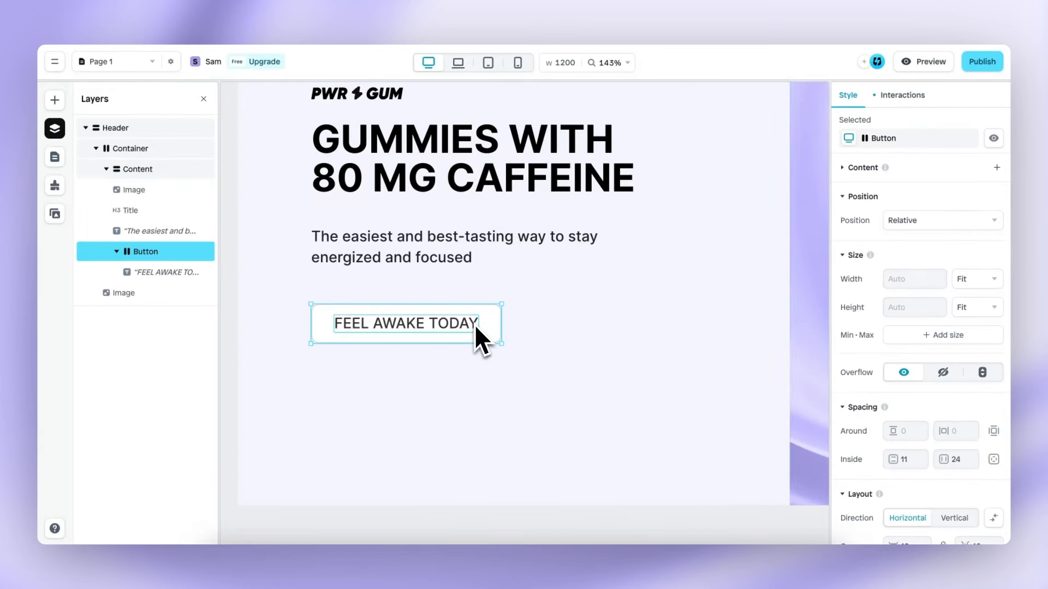
scroll(837, 343, "down", 6)
left_click(897, 348)
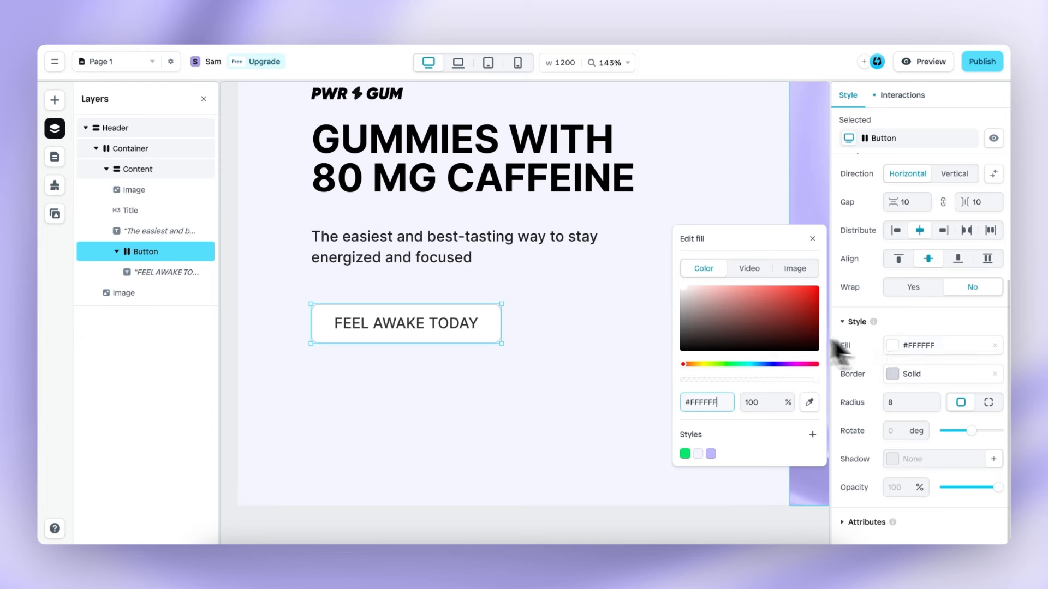
left_click(684, 454)
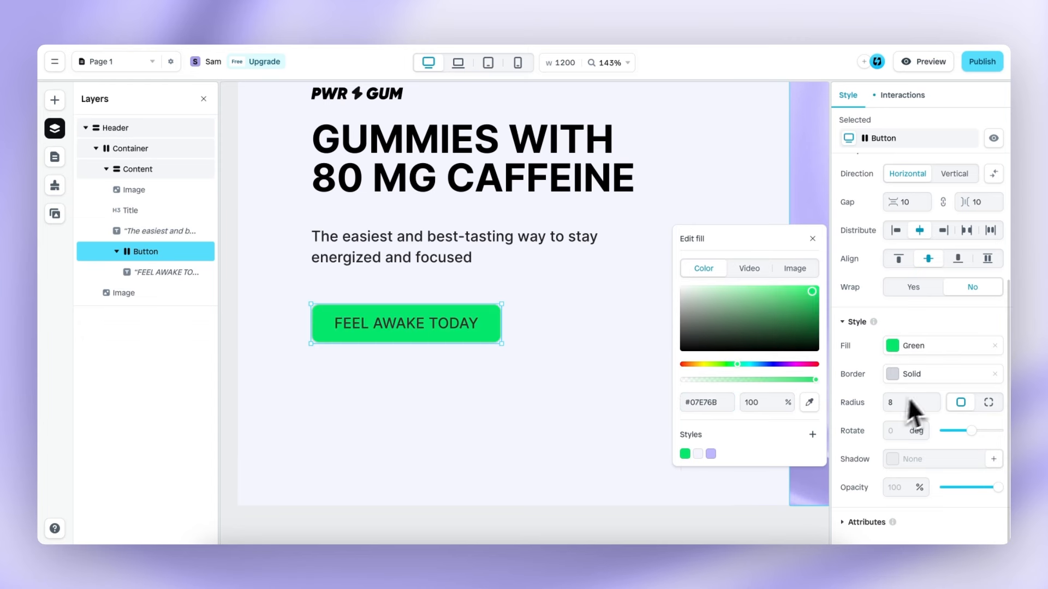
Set the green button's border colour to black, #000000
left_click(899, 380)
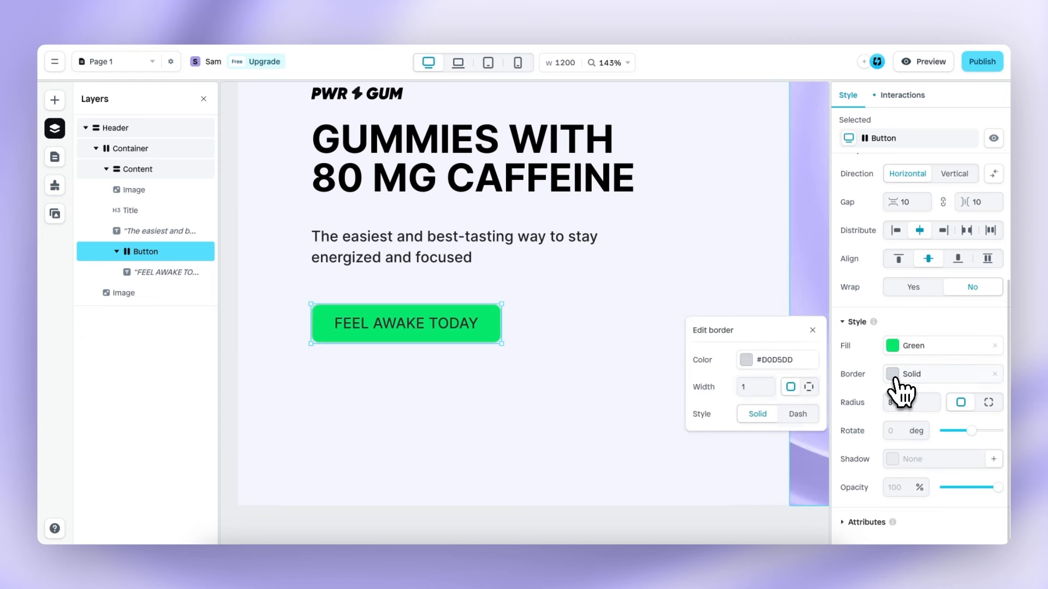
left_click(746, 360)
left_click_drag(748, 357, 667, 413)
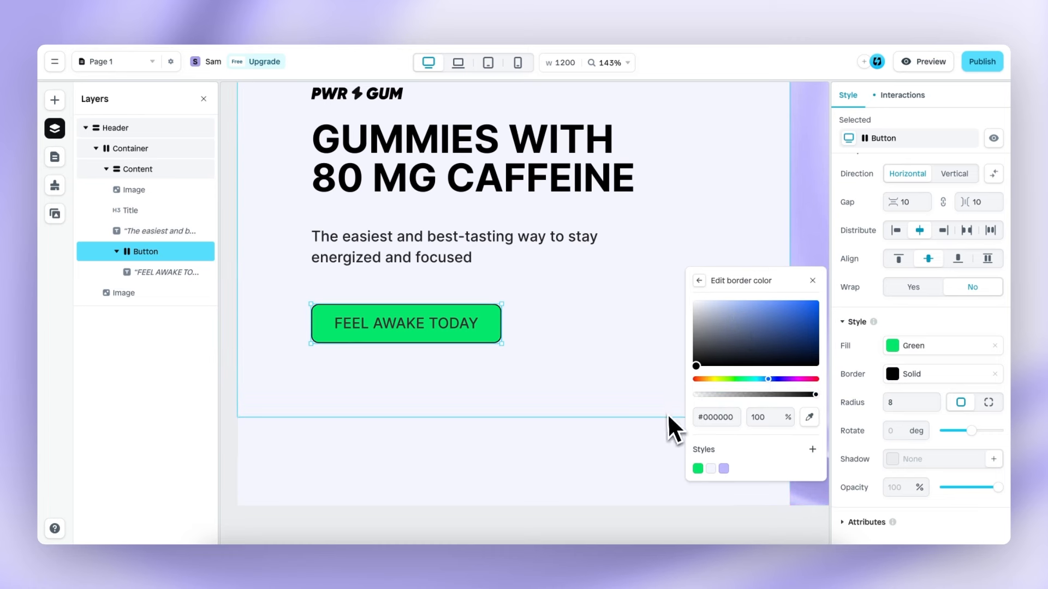
left_click(813, 280)
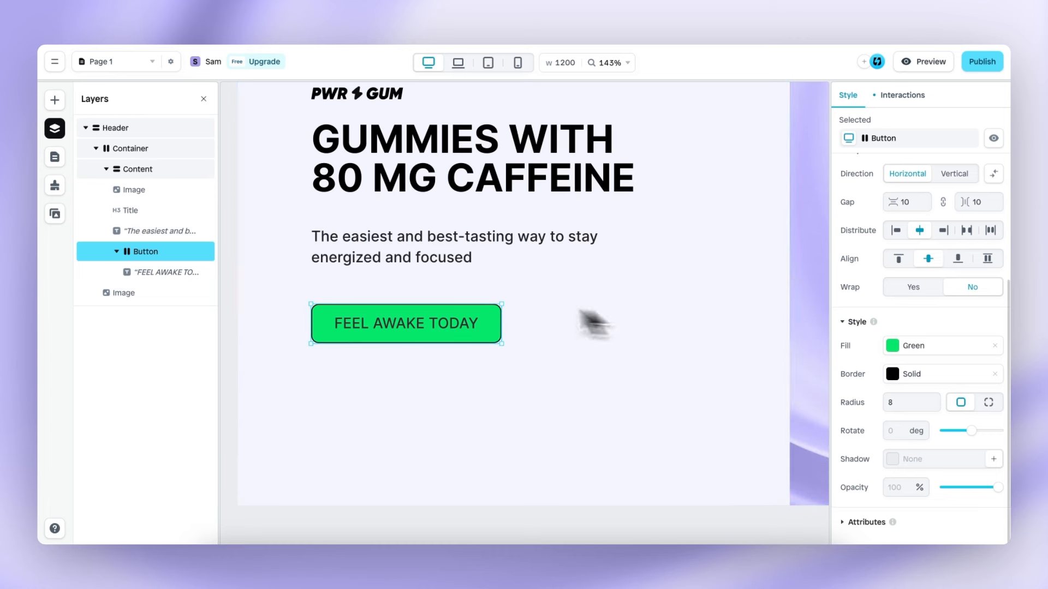
Remove the corner radius from the "FEEL AWAKE TODAY" button
left_click(554, 331)
left_click(494, 323)
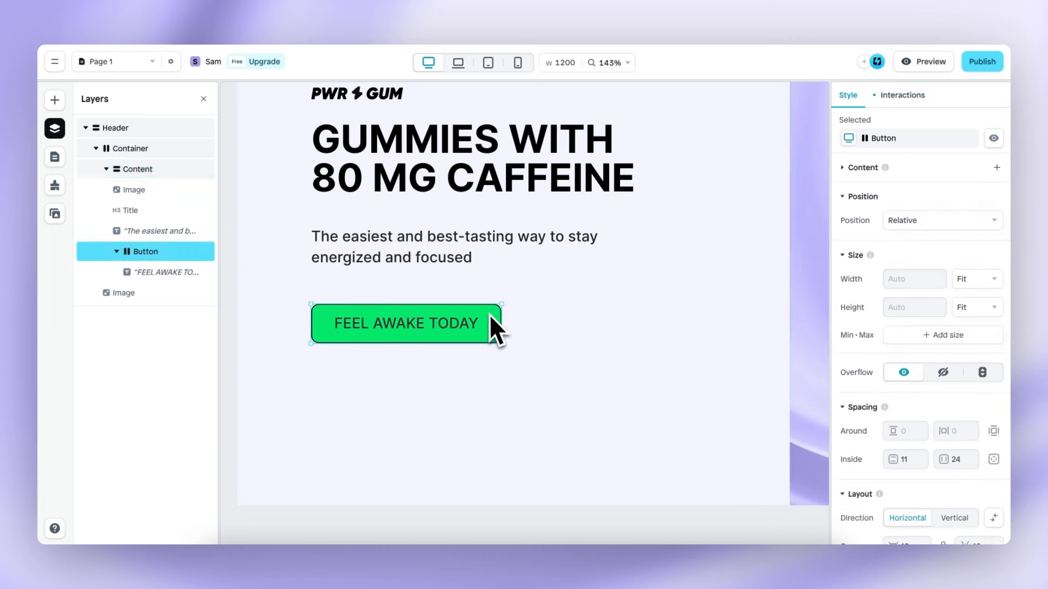
left_click(508, 332)
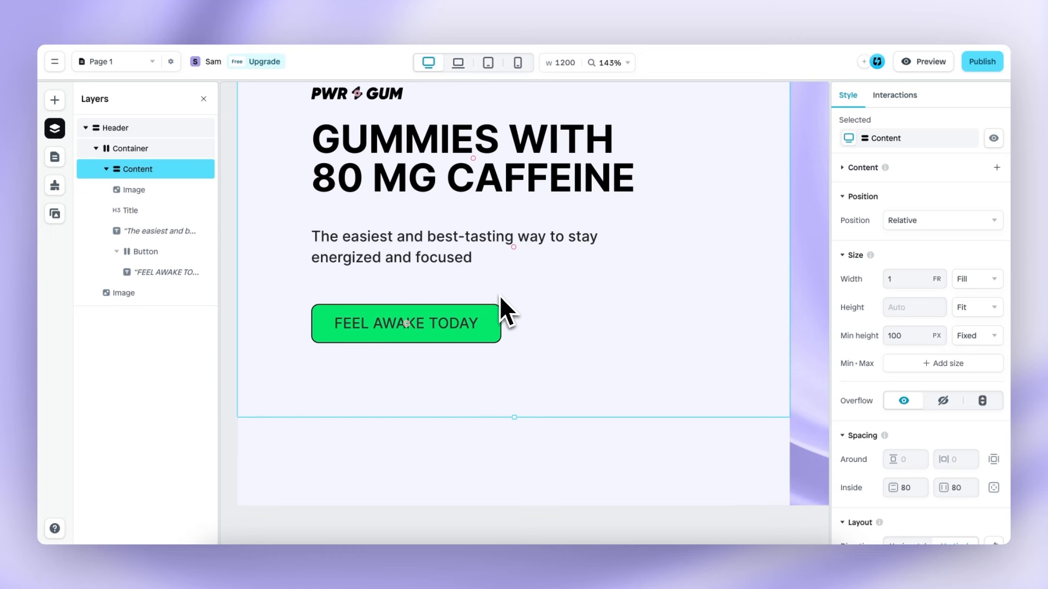
left_click(493, 316)
scroll(836, 392, "down", 6)
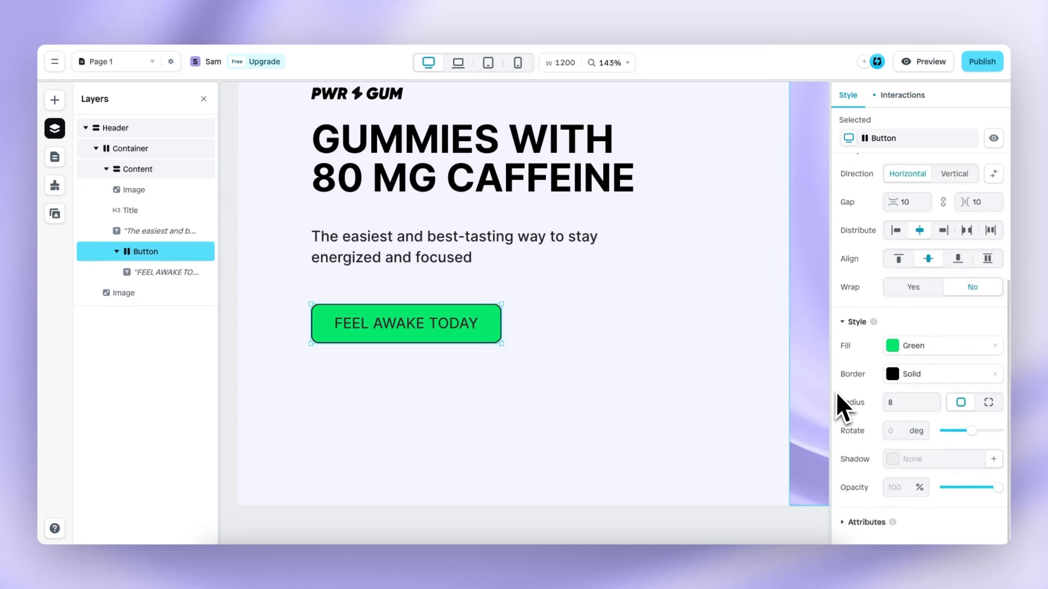
left_click(891, 402)
key("BackSpace")
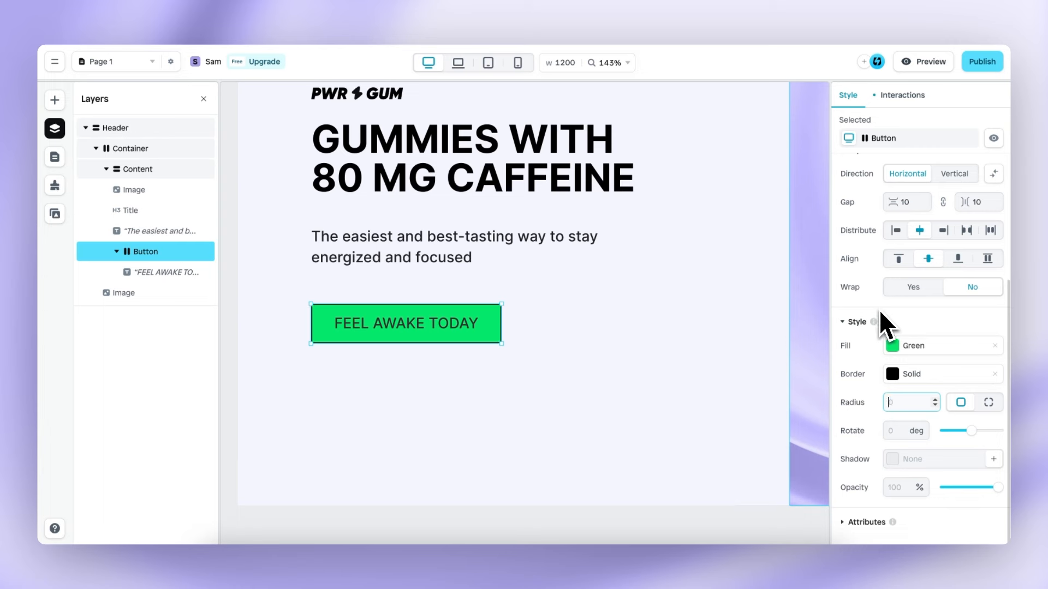
scroll(879, 269, "up", 6)
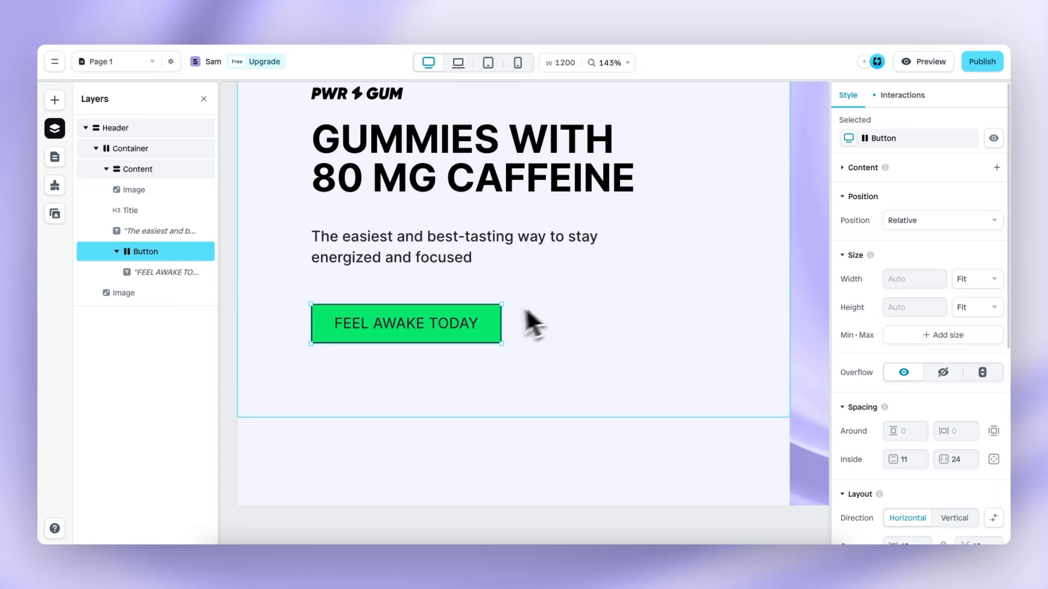
Set the "FEEL AWAKE TODAY" button's width to Fill
left_click(958, 280)
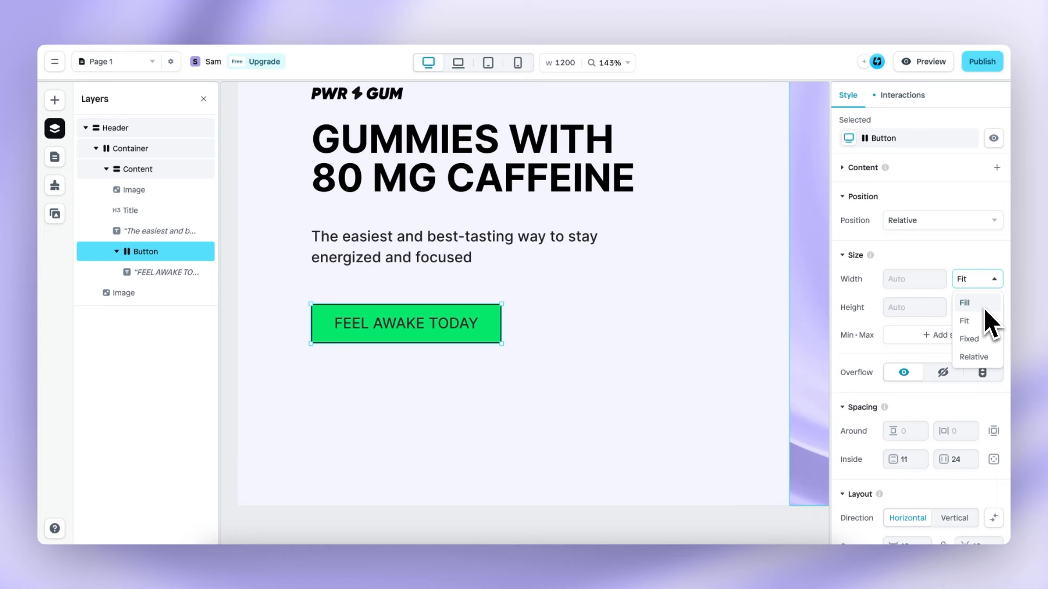
left_click(981, 307)
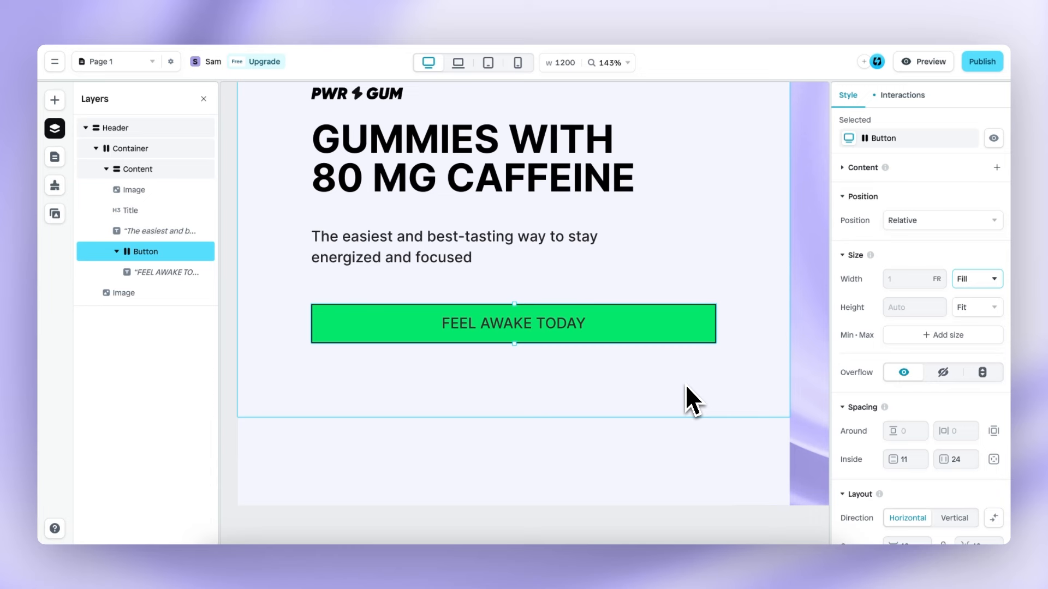
scroll(667, 389, "down", 5)
scroll(666, 393, "right", 2)
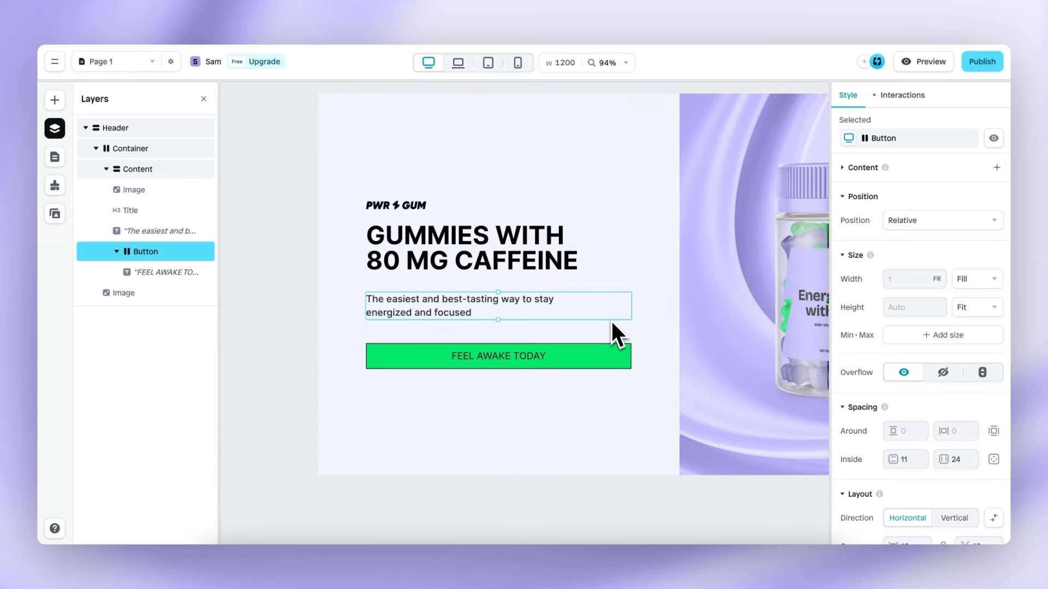
Clear the hero Content block's horizontal inside spacing as a test and restore it to 80
left_click(612, 317)
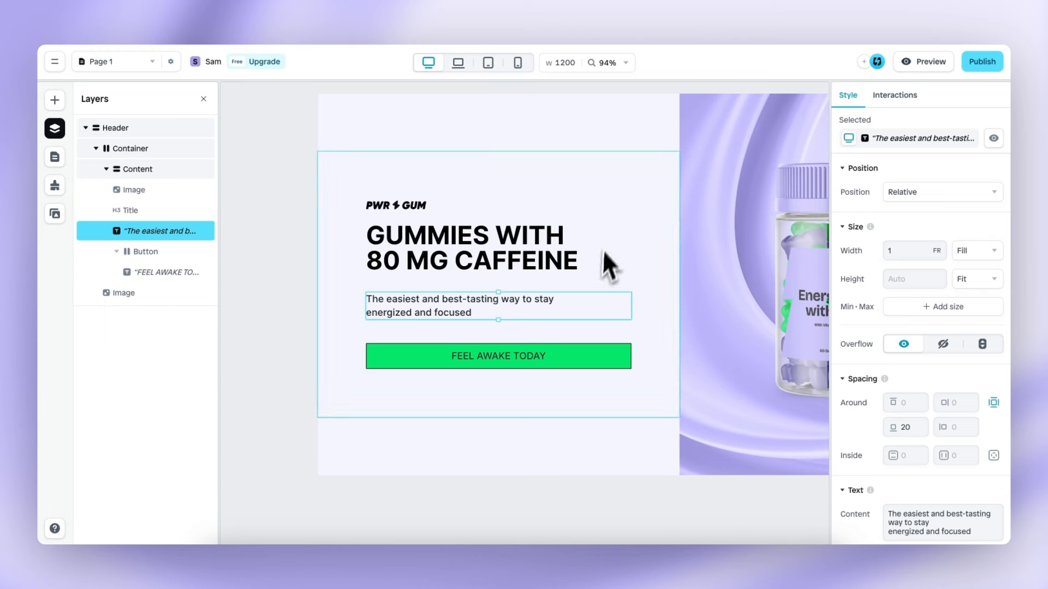
left_click(607, 218)
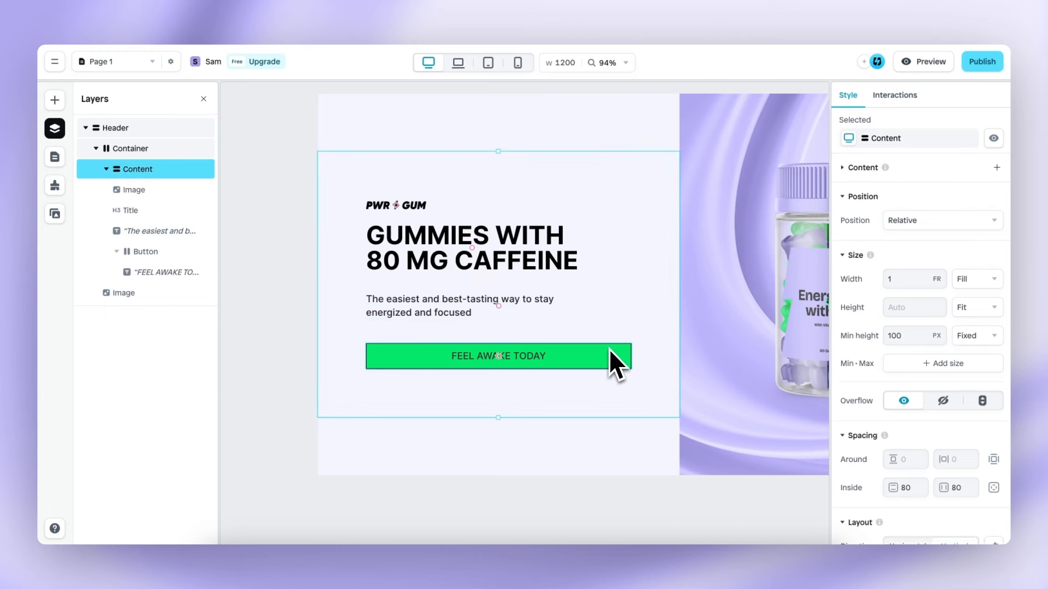
scroll(881, 382, "down", 5)
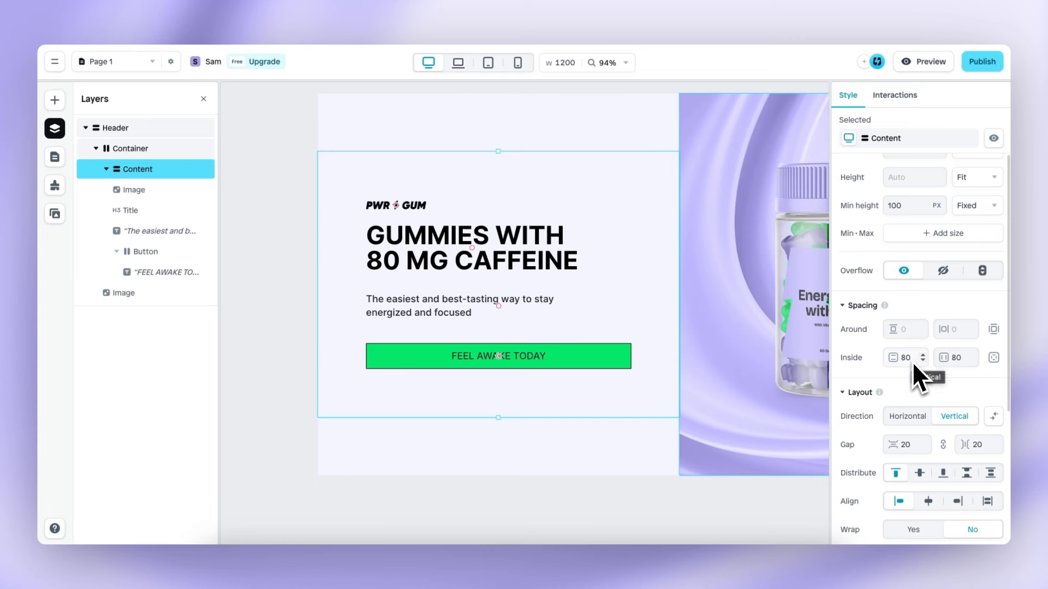
double_click(964, 362)
key("BackSpace")
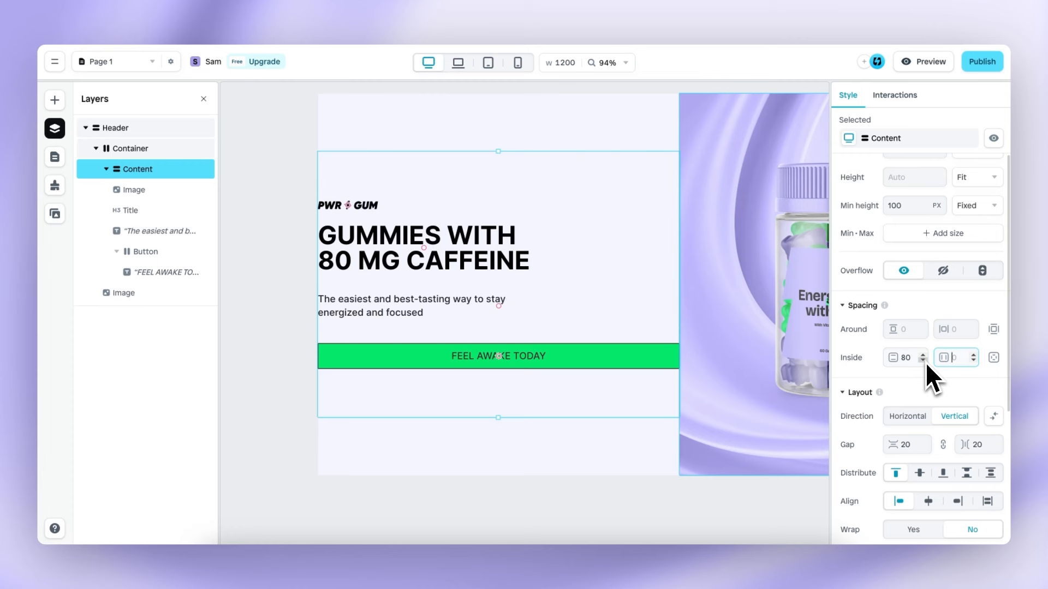
type("80")
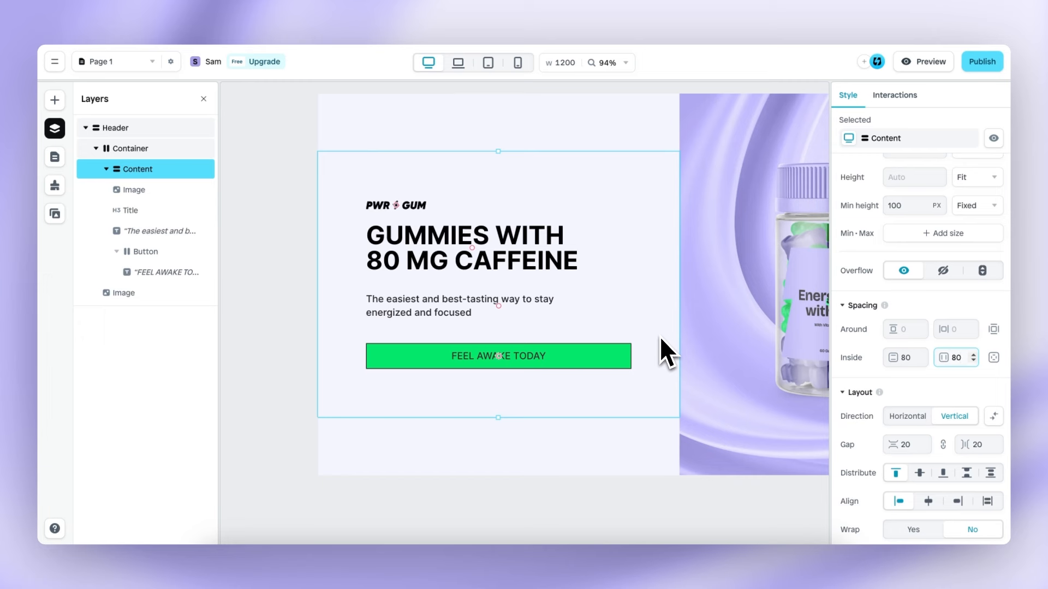
Return the "FEEL AWAKE TODAY" button's width to Fit
left_click(602, 359)
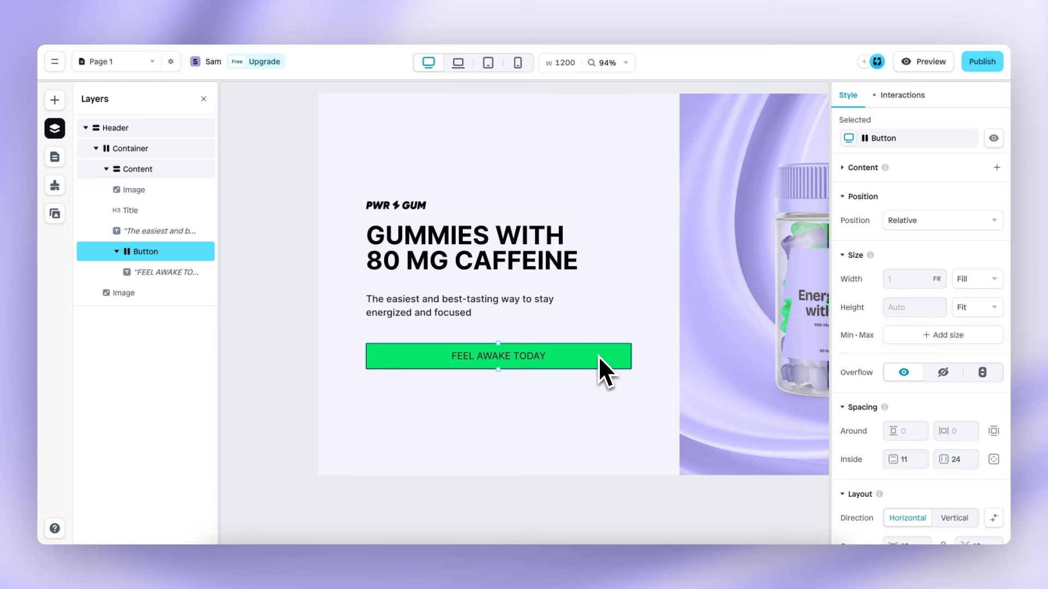
left_click(974, 278)
left_click(977, 320)
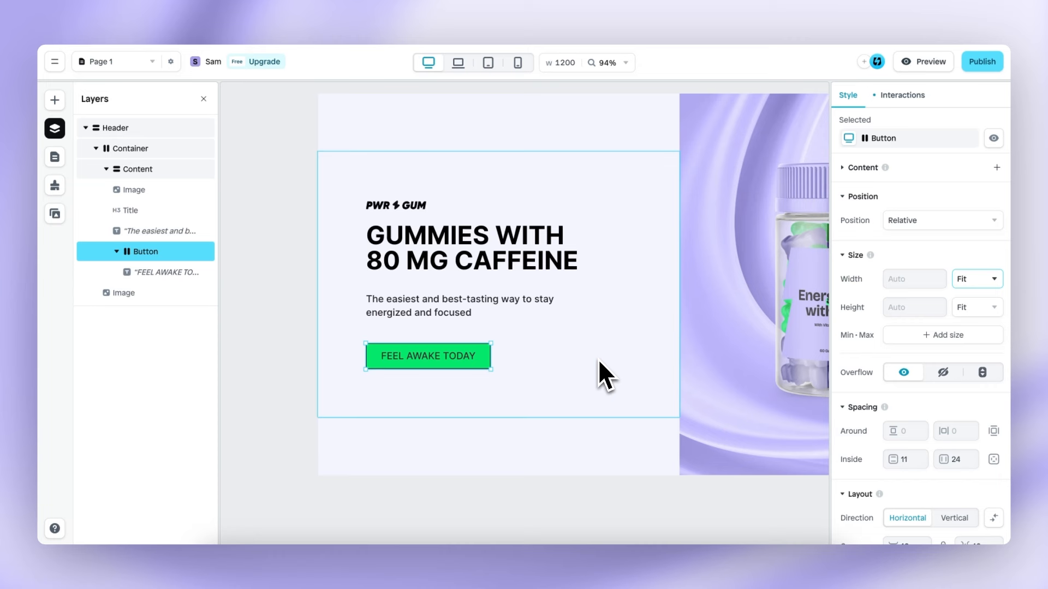
Append "DISCOUNT" to the green button's label as a test and undo the addition
double_click(456, 357)
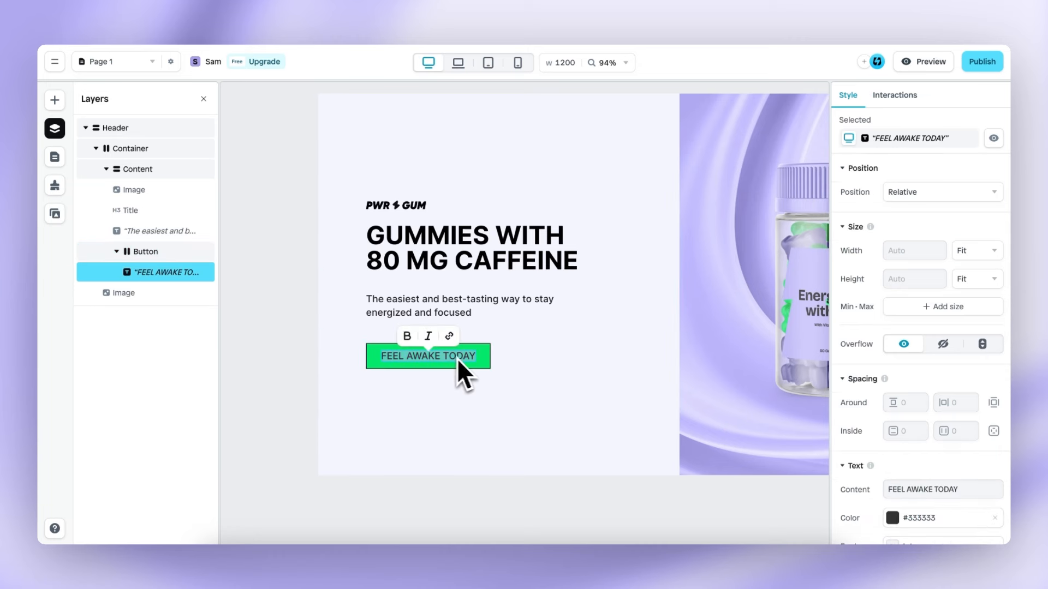
left_click(472, 358)
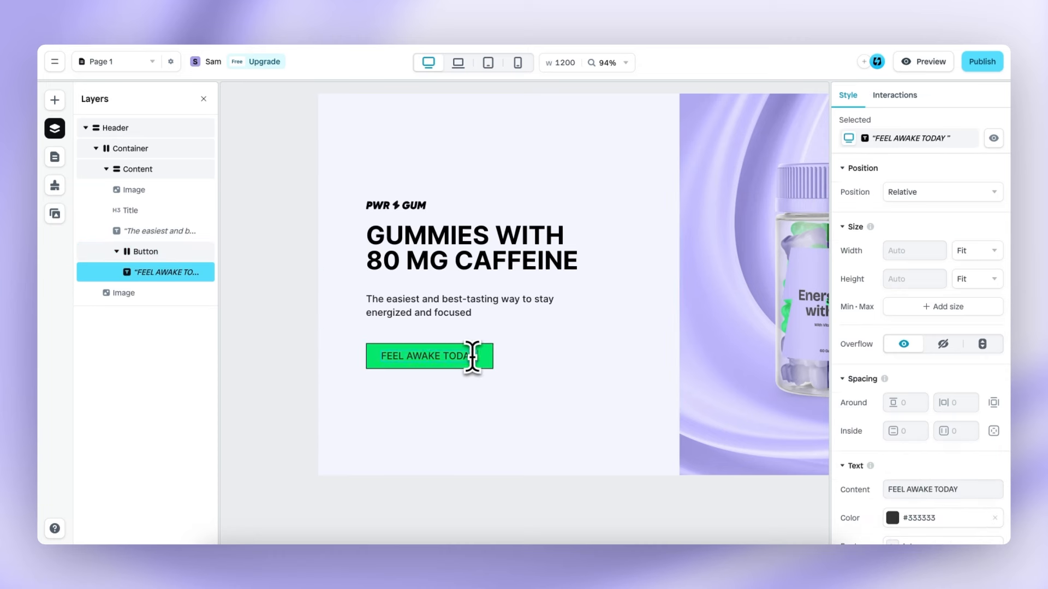
type("DISCOUNT")
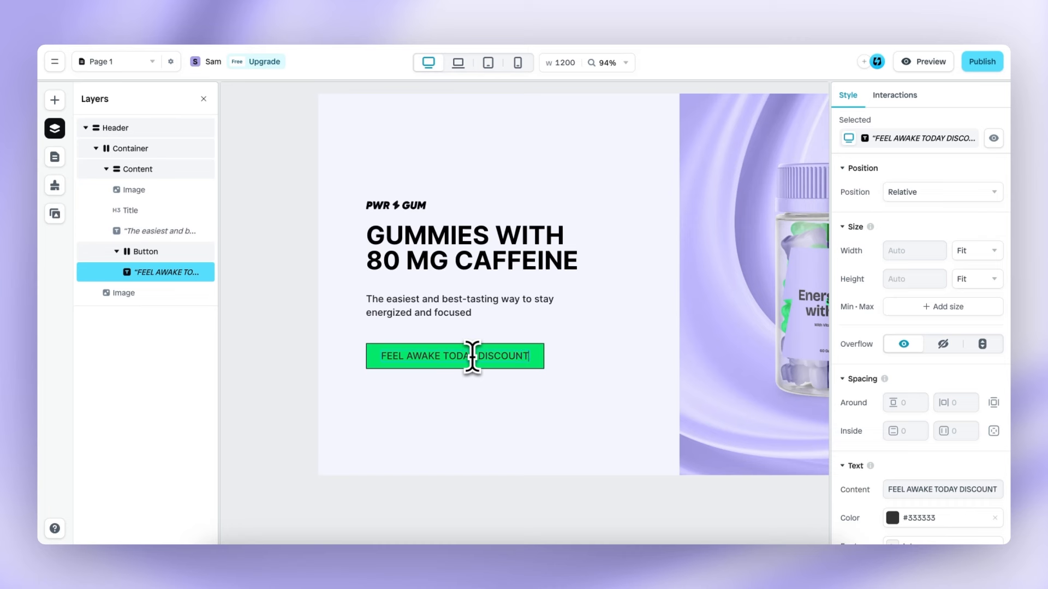
key("ctrl+z")
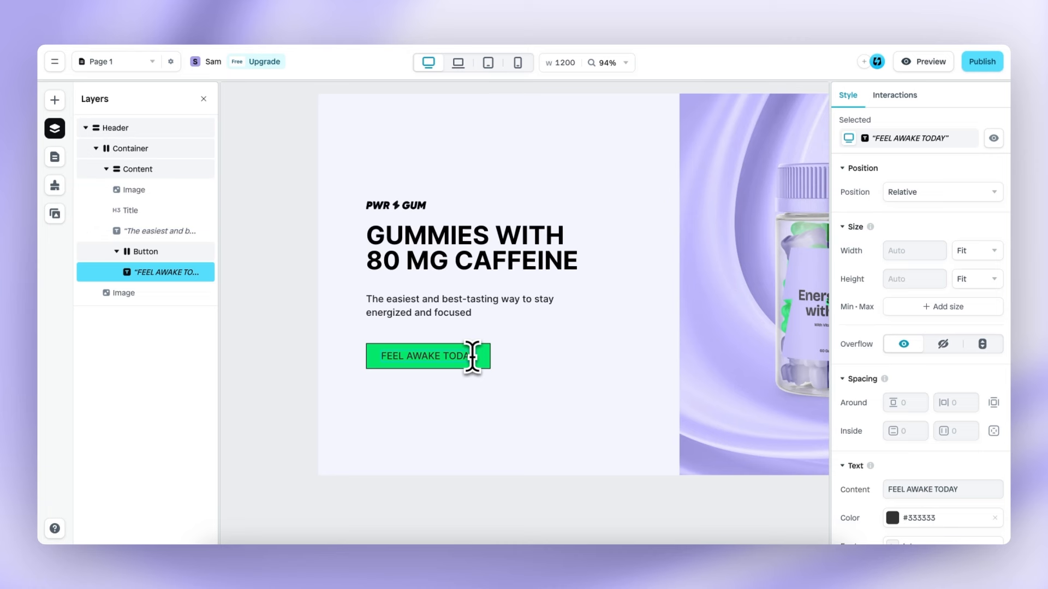
Give the button's label text a Fixed width of 200 px
left_click(981, 255)
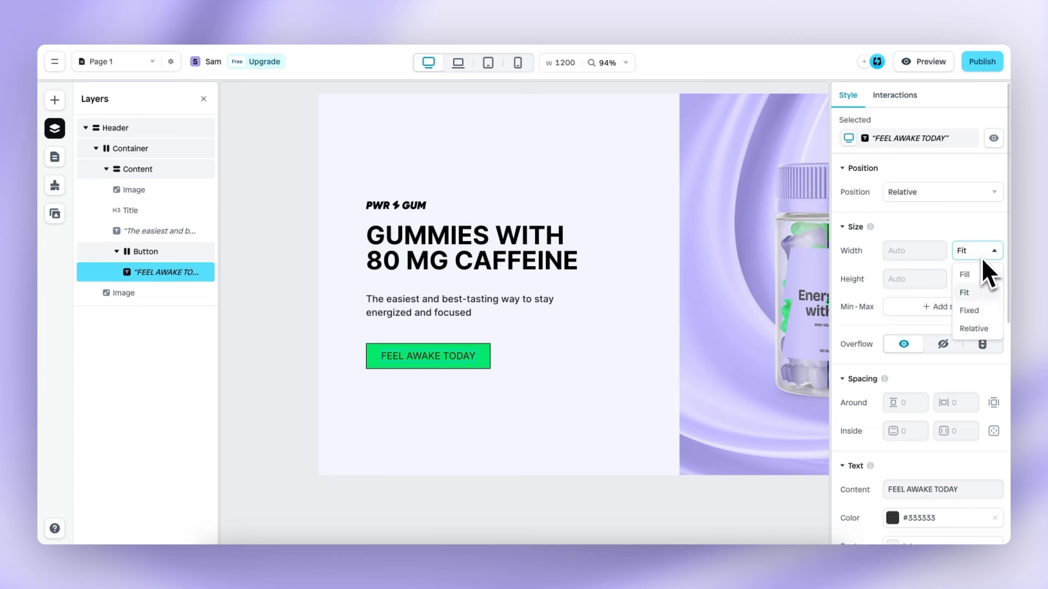
left_click(982, 311)
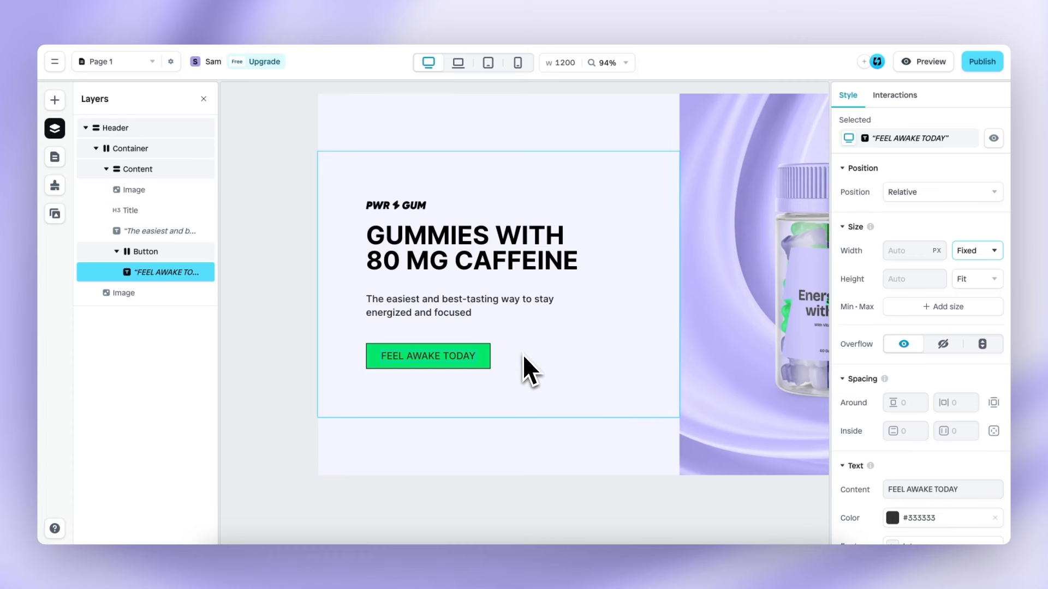
left_click(895, 252)
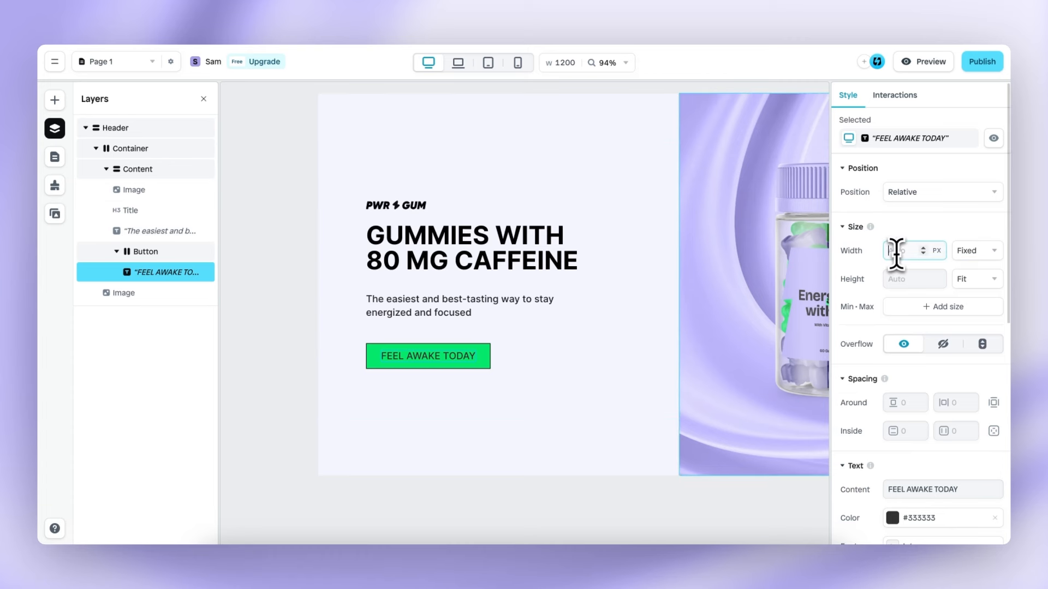
type("200")
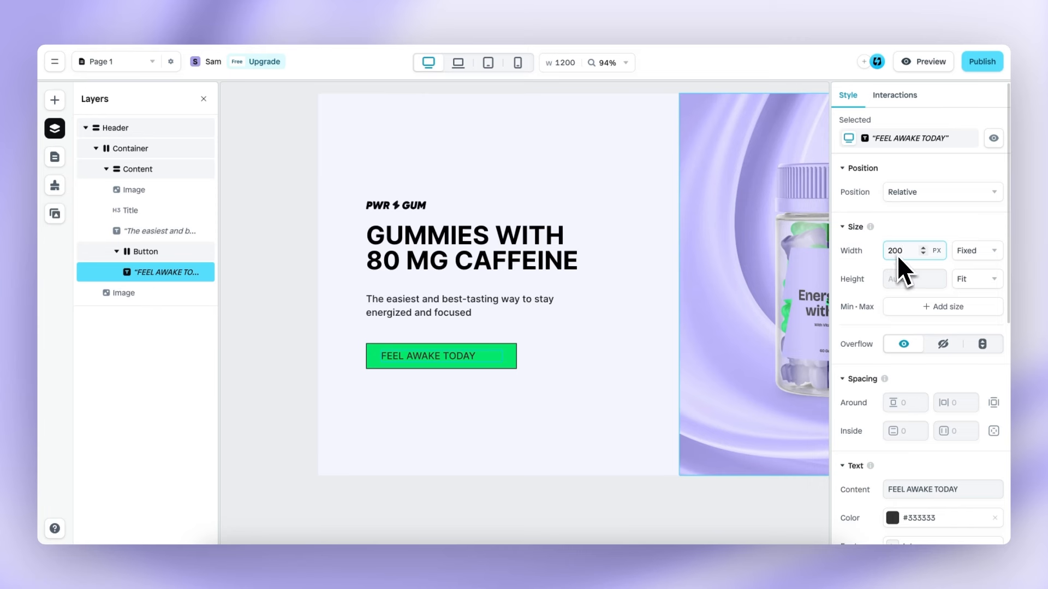
Append a long run of filler letters to the button's label as a wrapping test and undo it
left_click(468, 357)
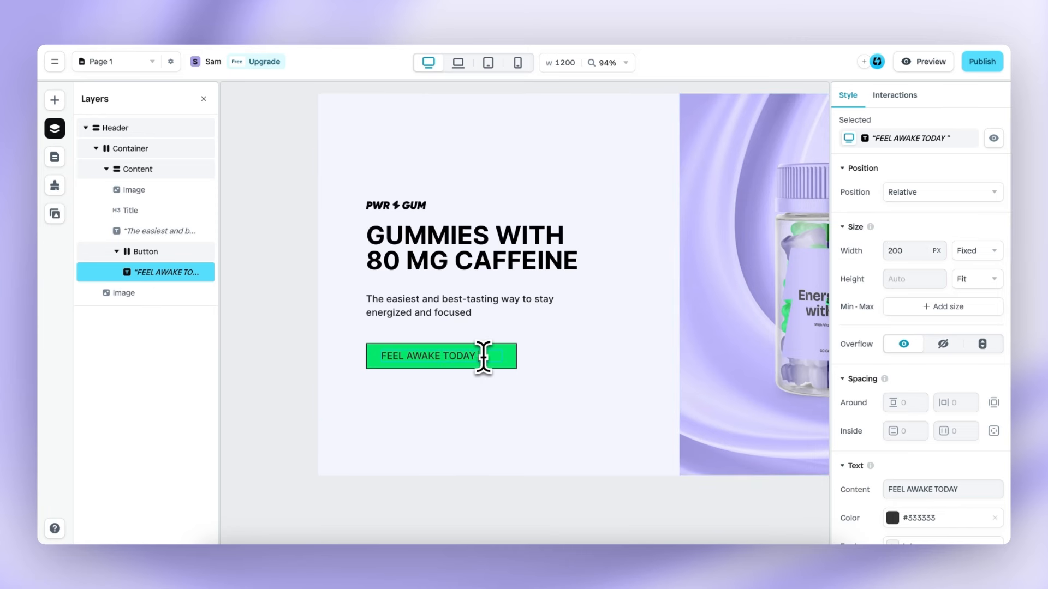
type("SDHSJDSJDHSJDHSJDHSJDHSJDHSJHDSJDH")
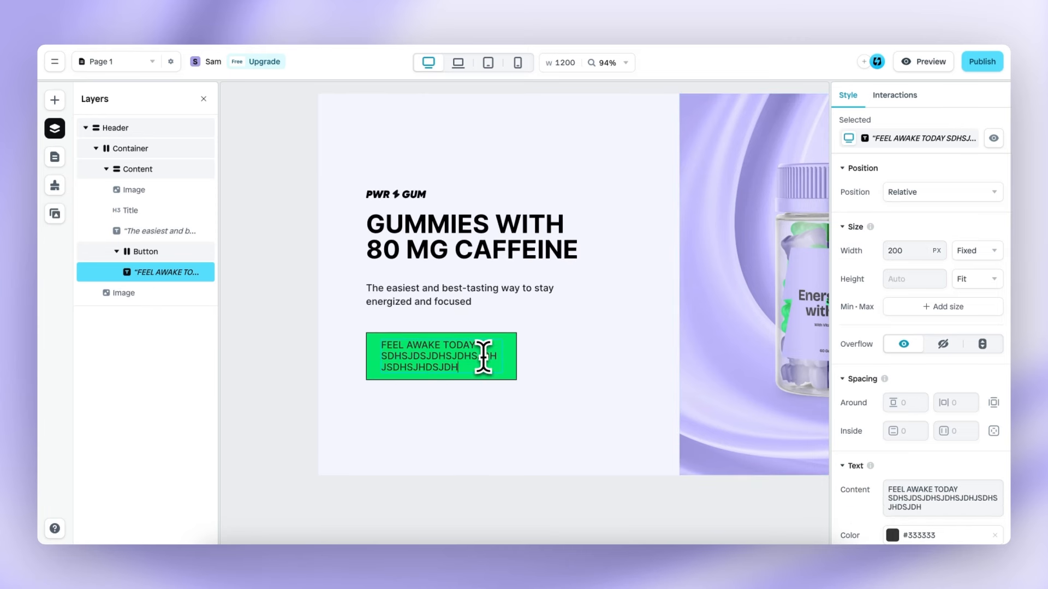
type("SJHDSJHDS")
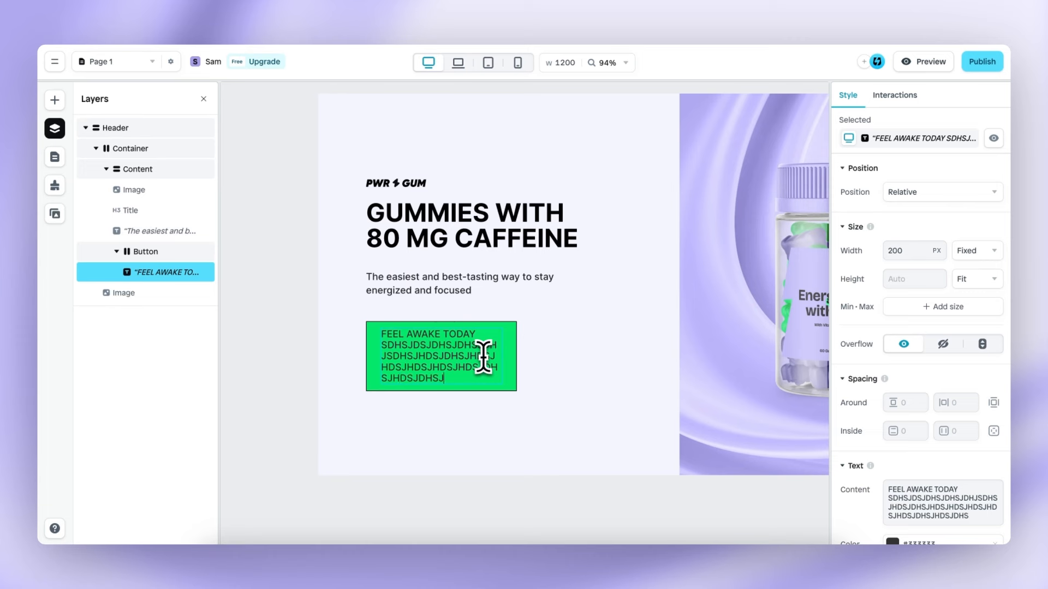
type("JHDSJHDSJHDSJHSJHDSJDHSJDHSJHDJSHDSJDHSJDHSJDH")
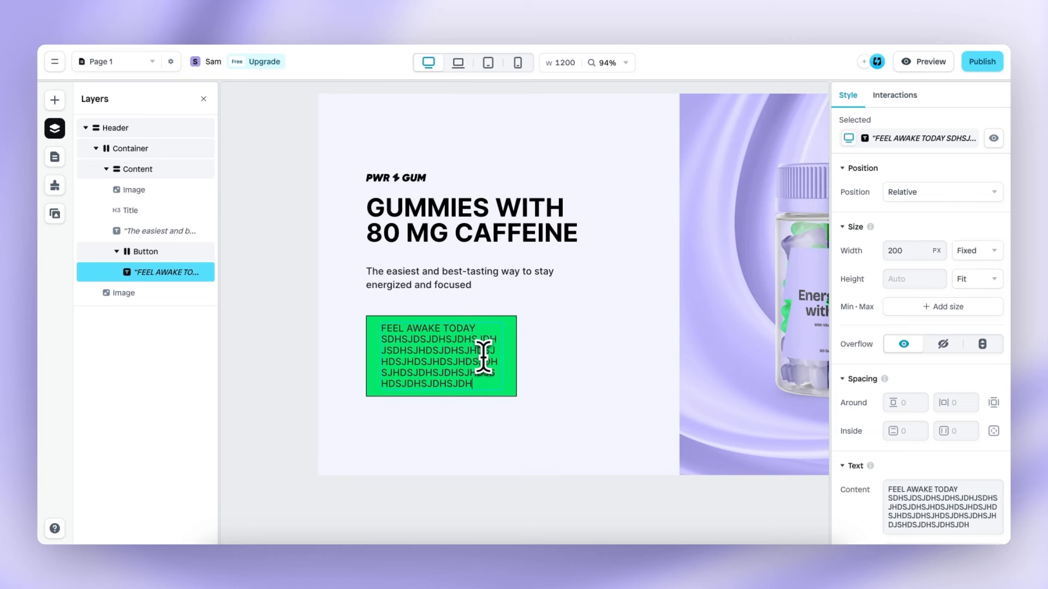
key("ctrl+z")
key("Escape")
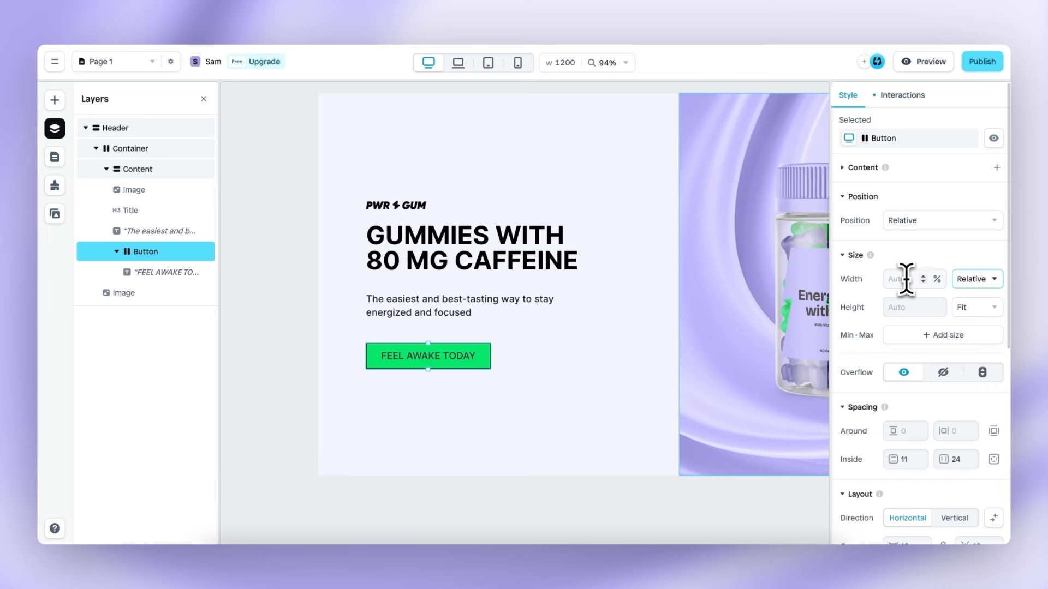
Try a Relative width of 100% on the green button and settle on 50%
left_click(906, 278)
type("100")
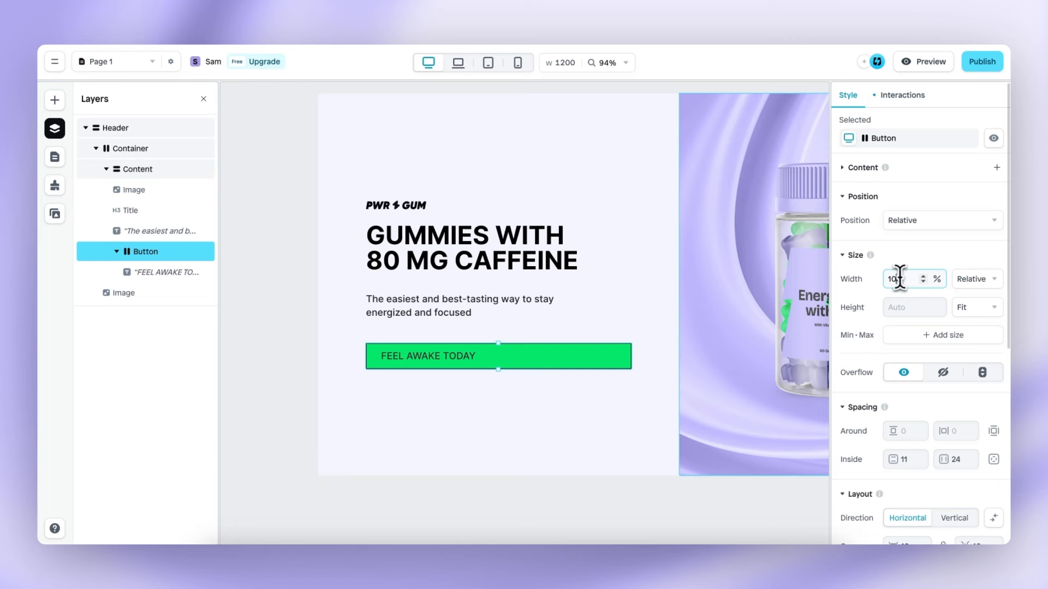
double_click(897, 279)
type("50")
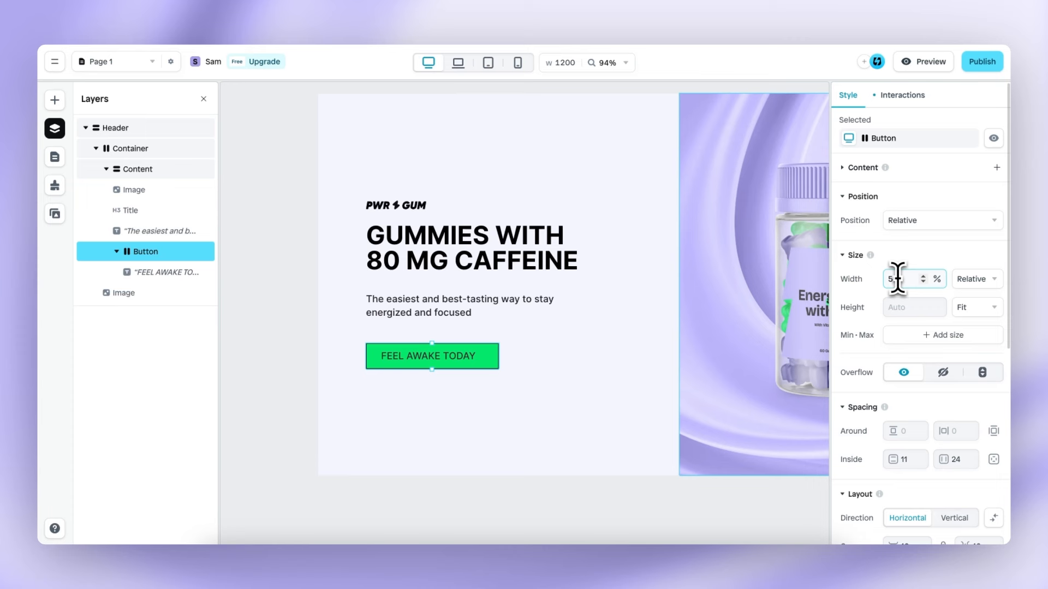
type("0")
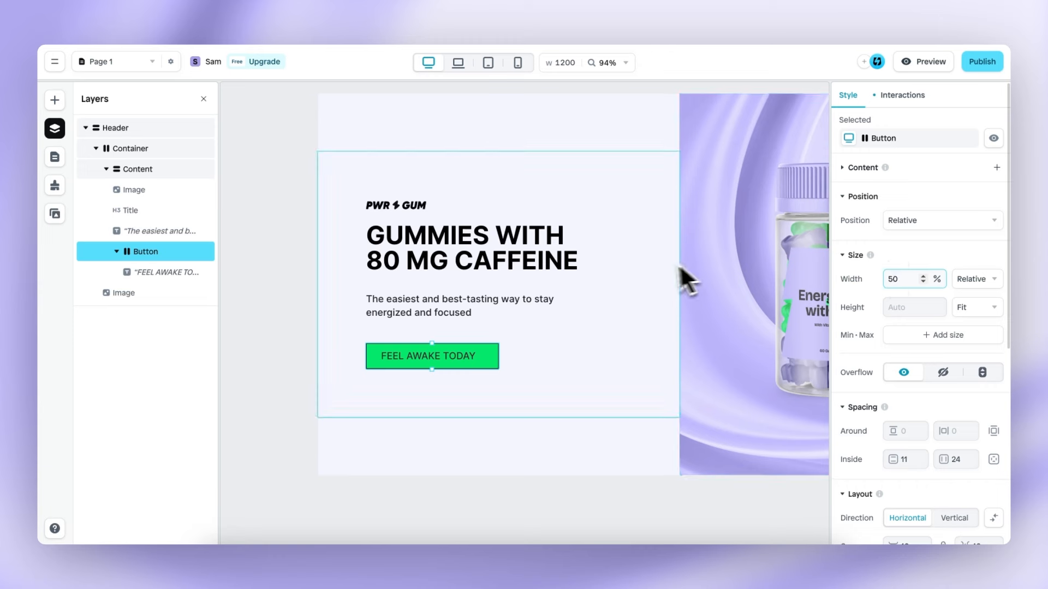
Center-align the "FEEL AWAKE TODAY" label text within the green button
left_click(627, 281)
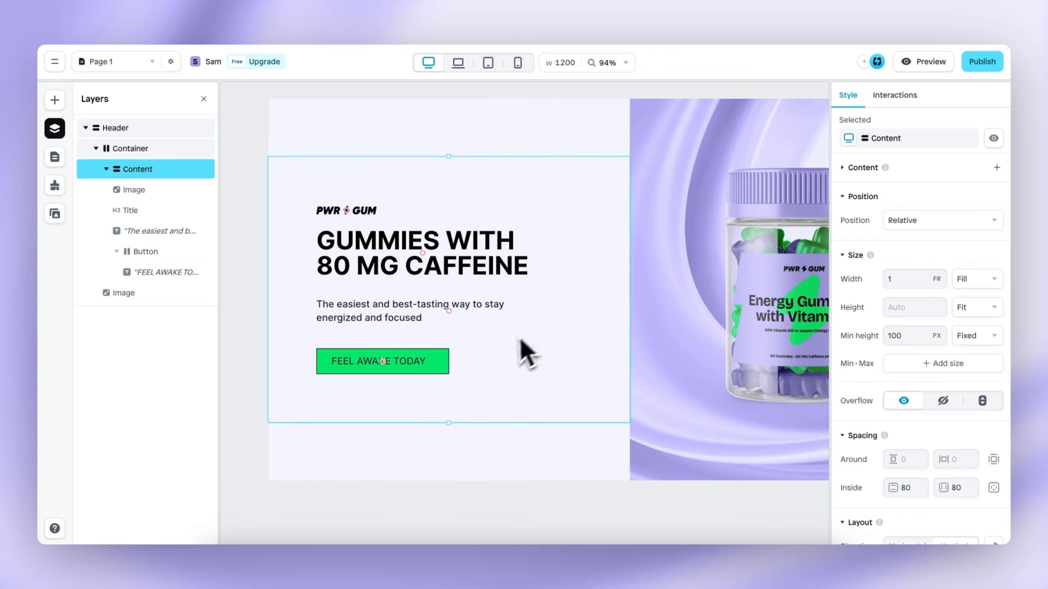
left_click(433, 367)
left_click(436, 368)
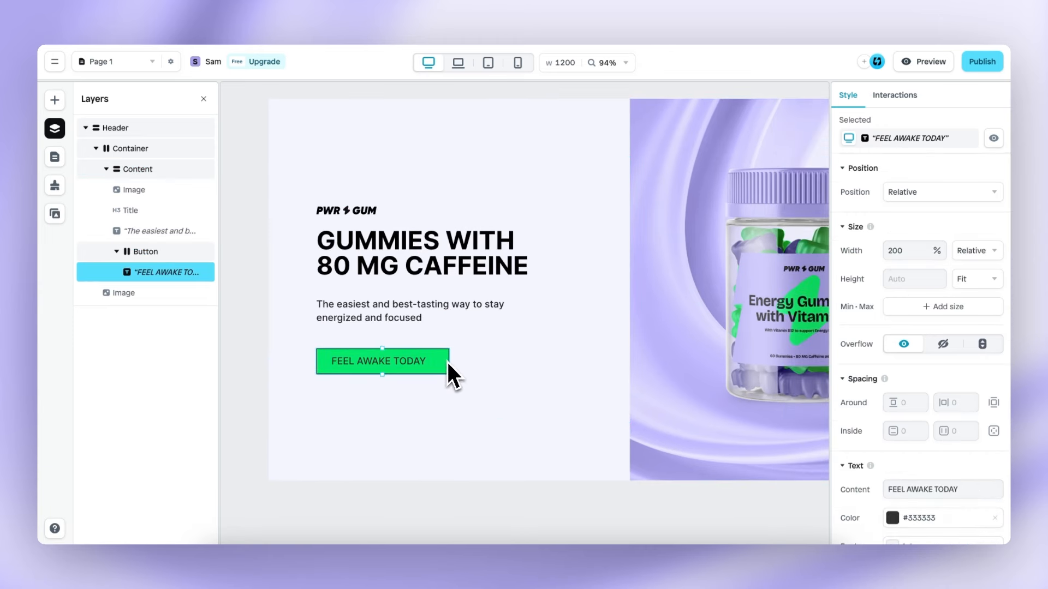
left_click(446, 362)
scroll(914, 355, "down", 2)
scroll(914, 356, "down", 3)
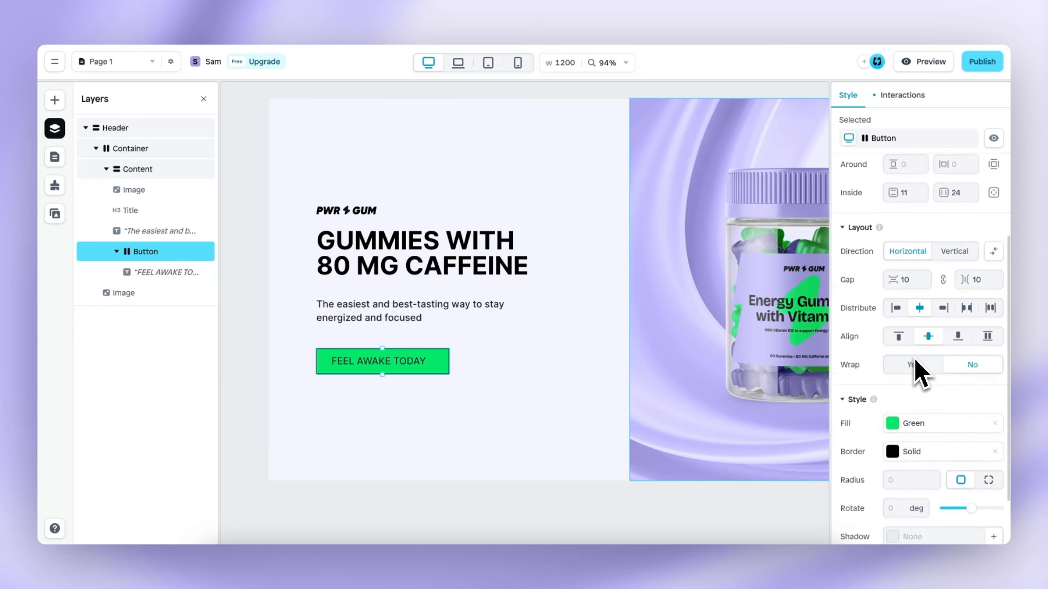
left_click(414, 366)
scroll(902, 401, "down", 5)
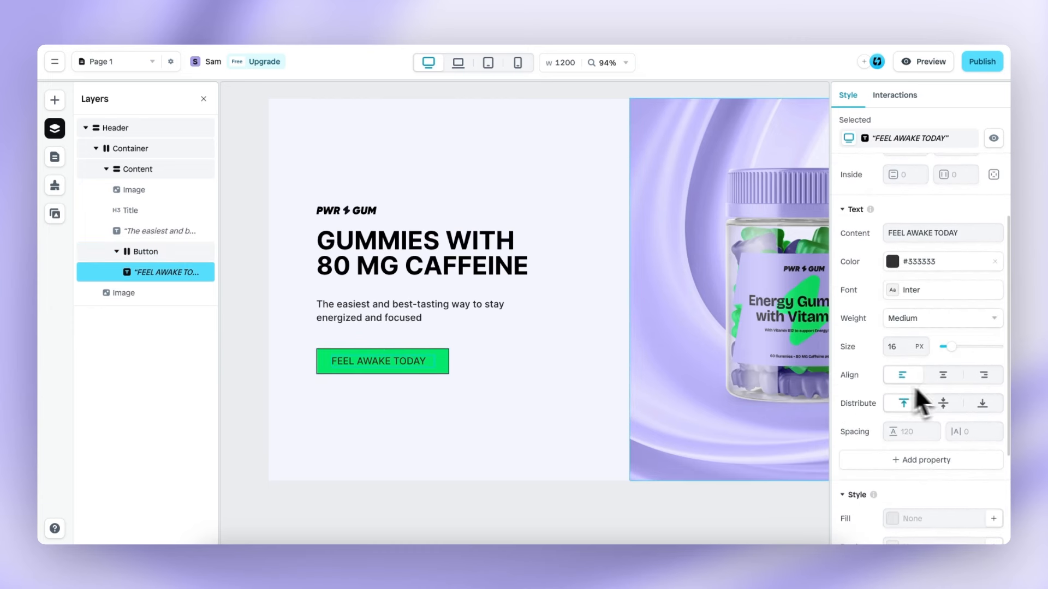
left_click(945, 377)
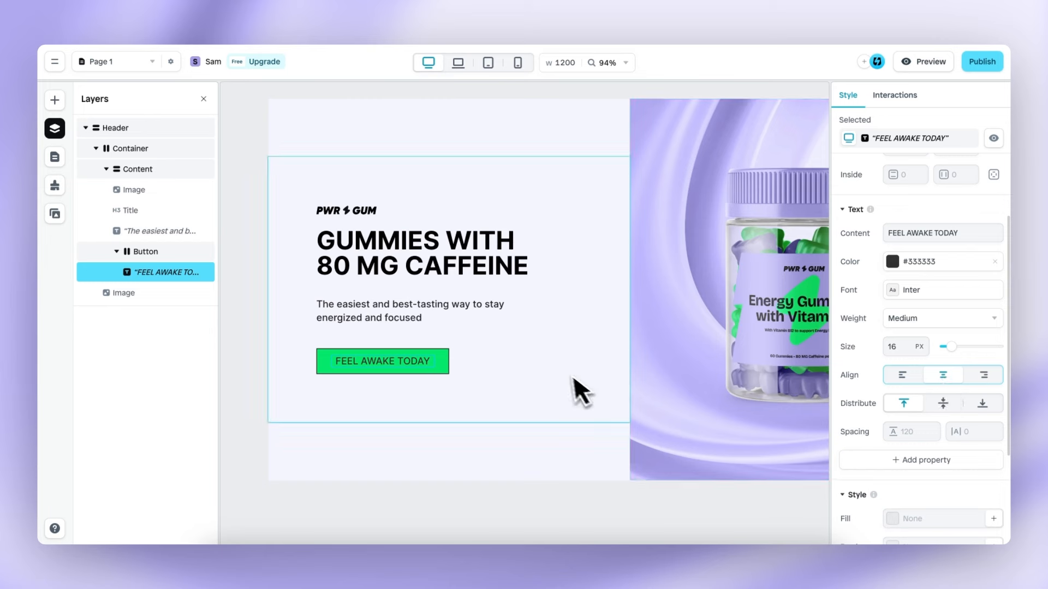
Insert the "Brands section" template from the Banner category below the hero section
scroll(554, 371, "down", 5)
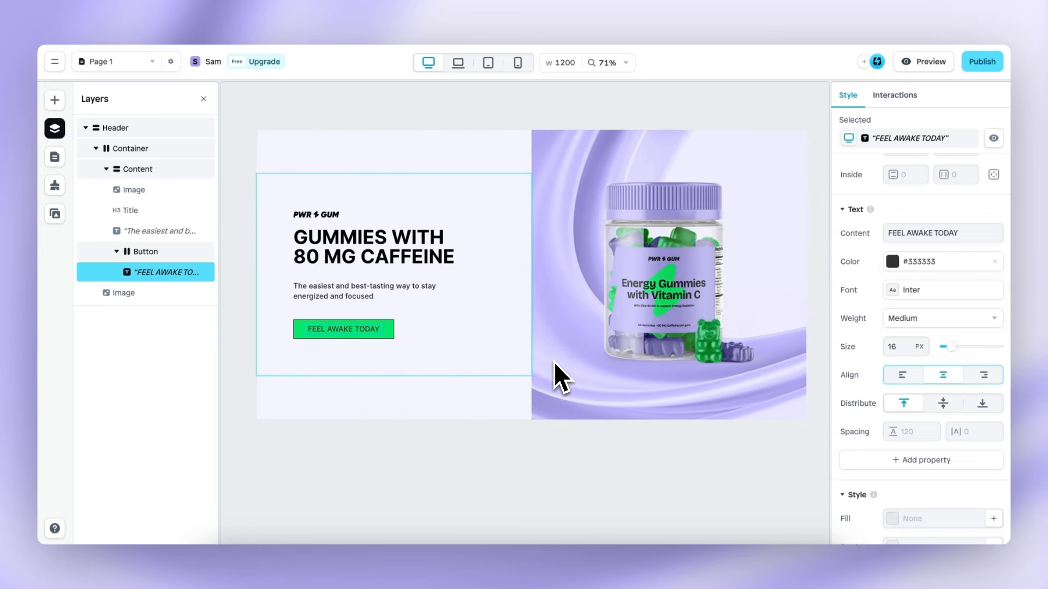
left_click(532, 450)
scroll(519, 416, "down", 1)
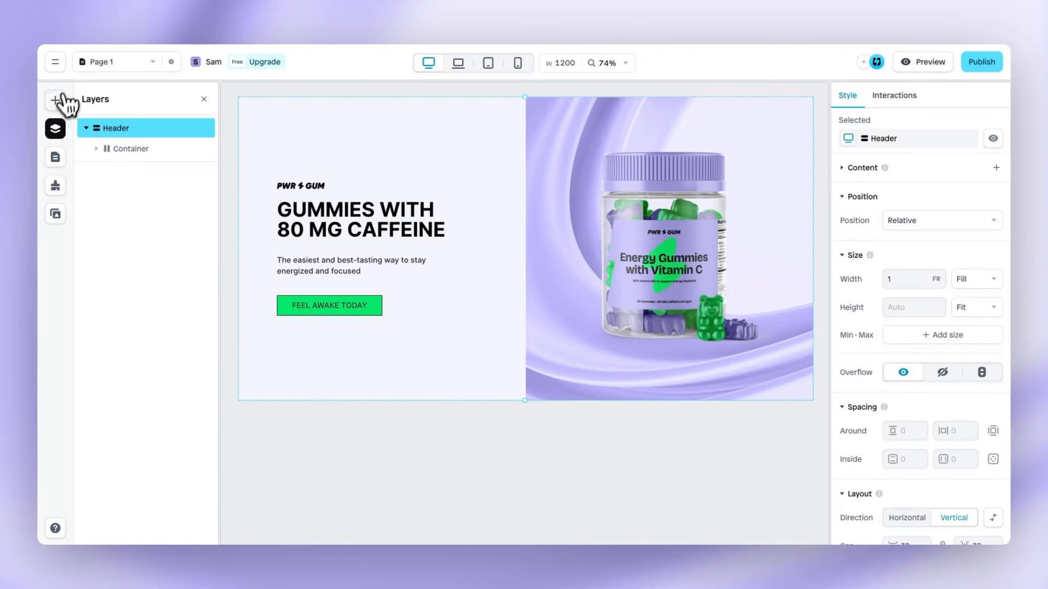
left_click(61, 100)
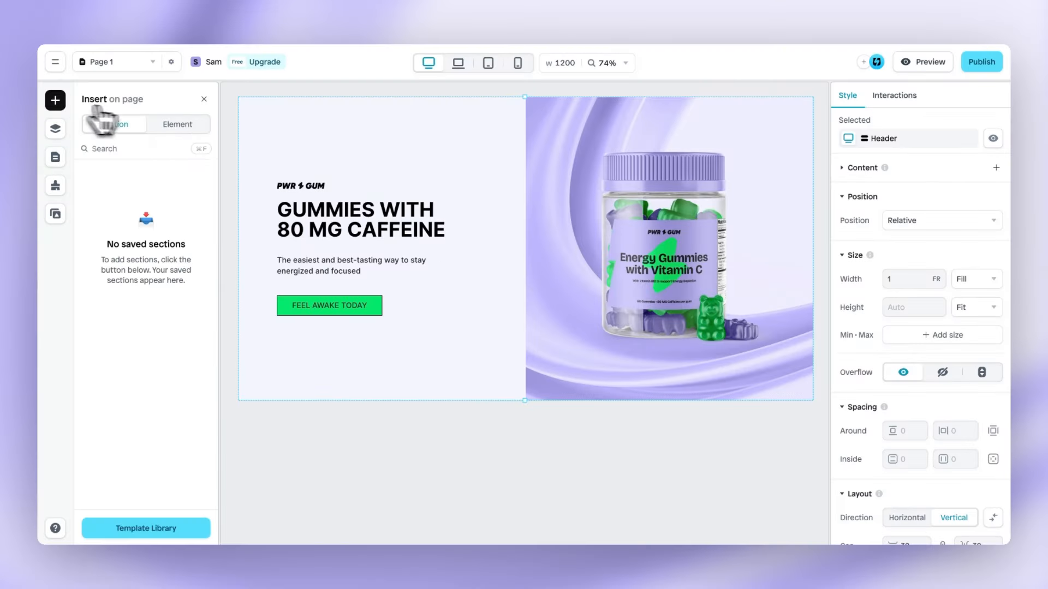
left_click(162, 529)
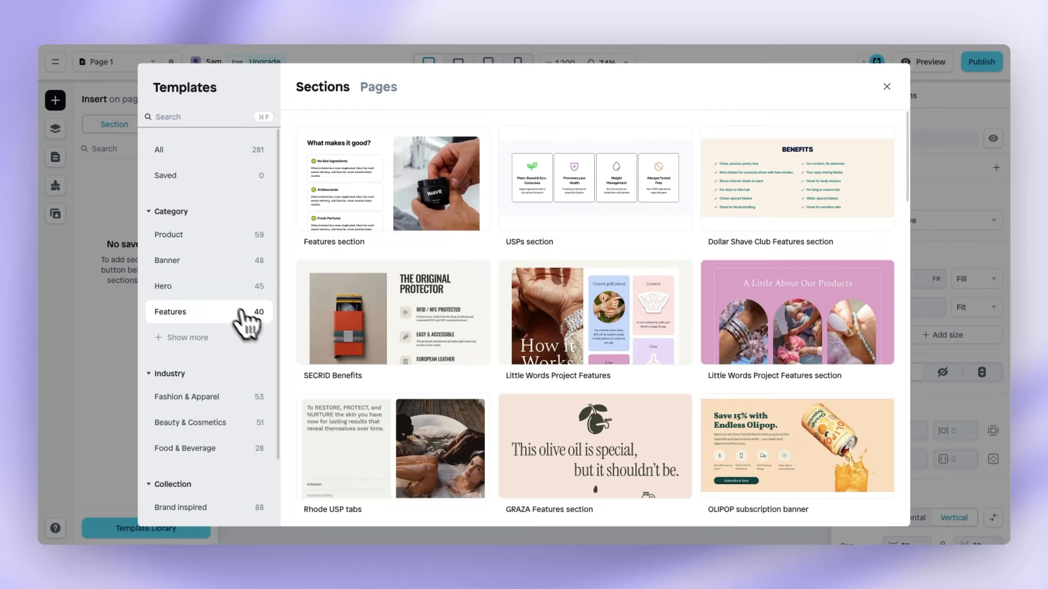
left_click(227, 262)
scroll(300, 267, "down", 10)
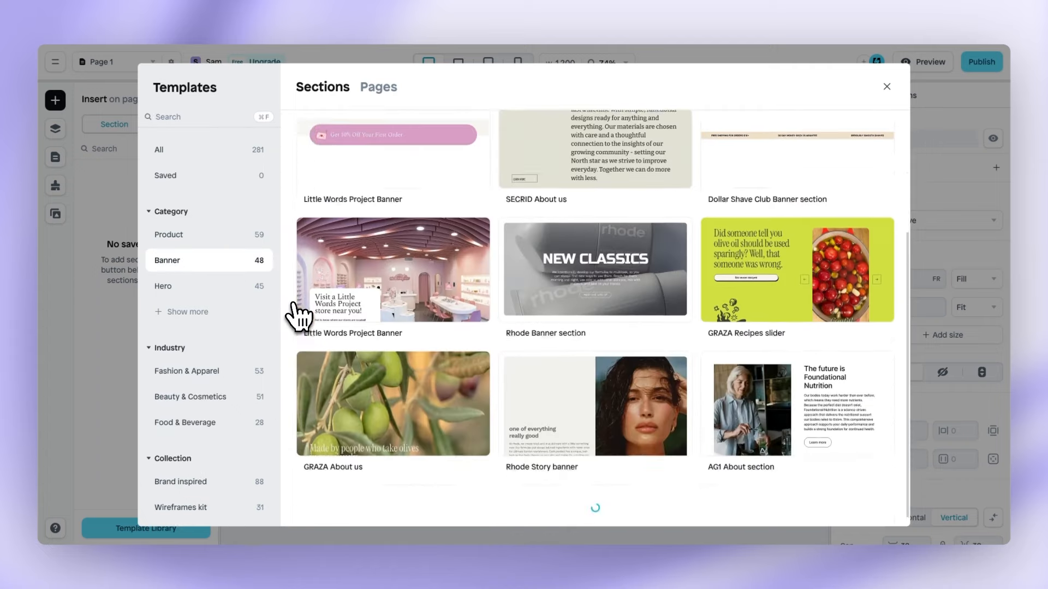
scroll(299, 317, "down", 3)
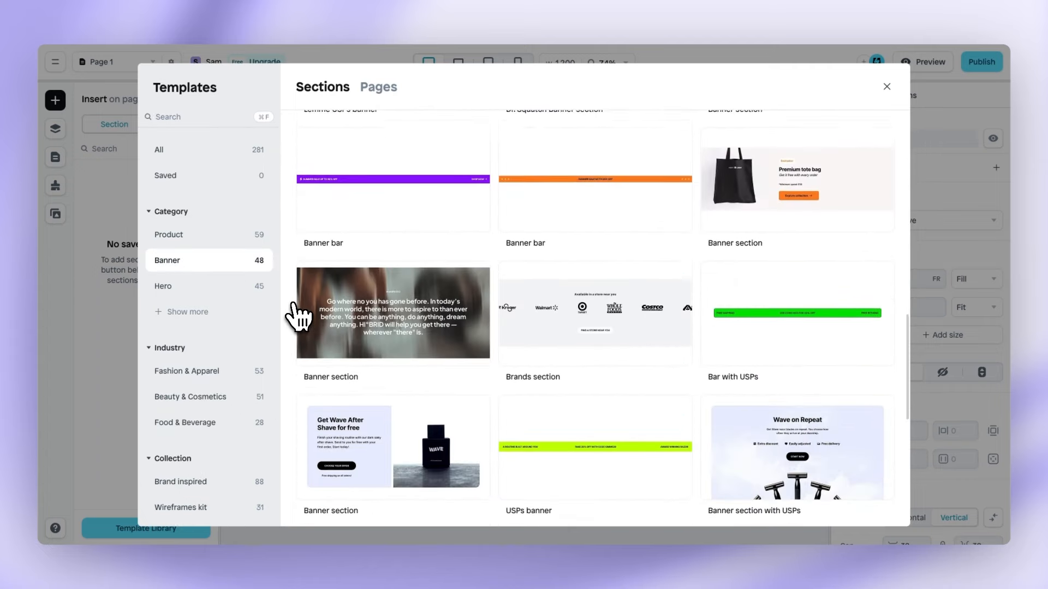
left_click(588, 341)
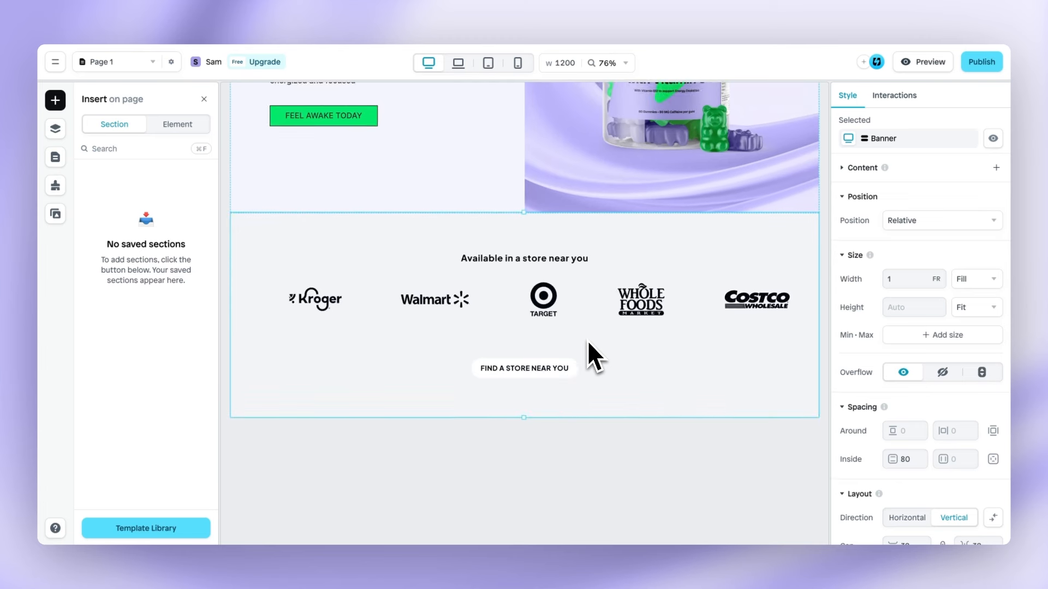
Set the Banner section's vertical inside spacing to 40
scroll(896, 397, "down", 3)
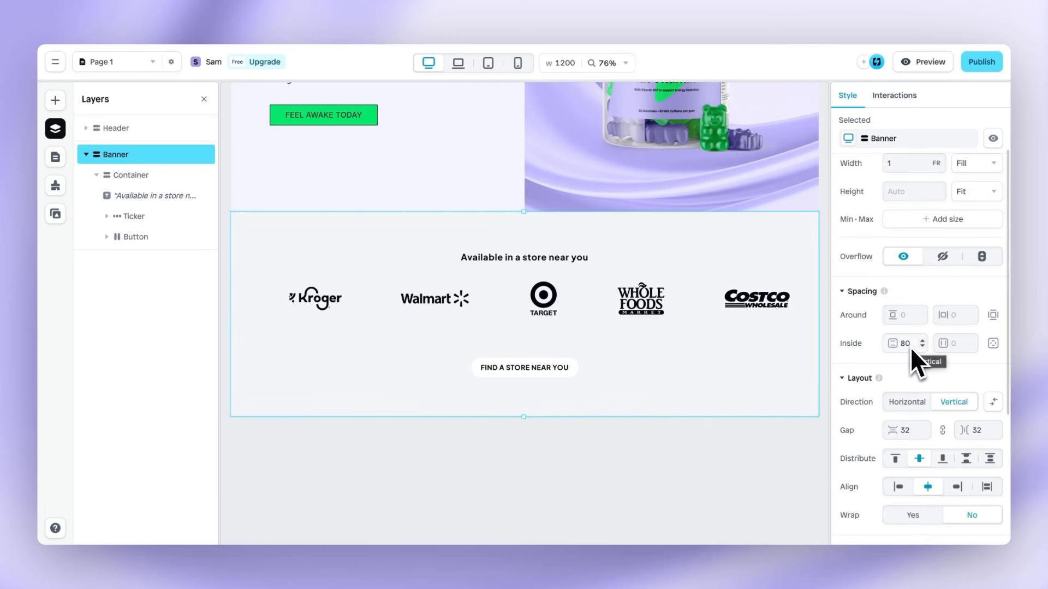
left_click(907, 347)
double_click(904, 346)
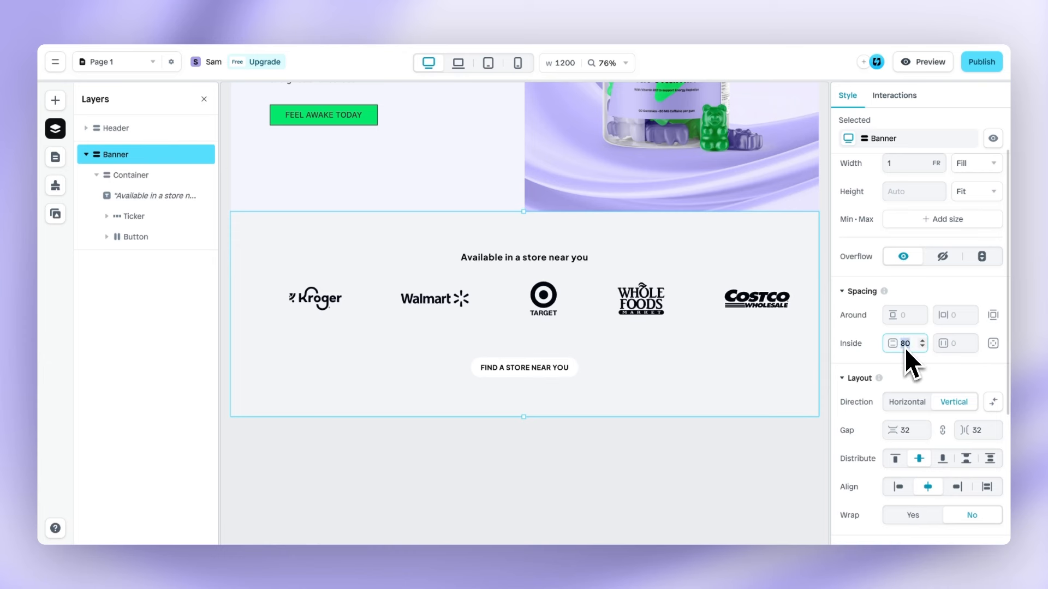
type("40")
key("Return")
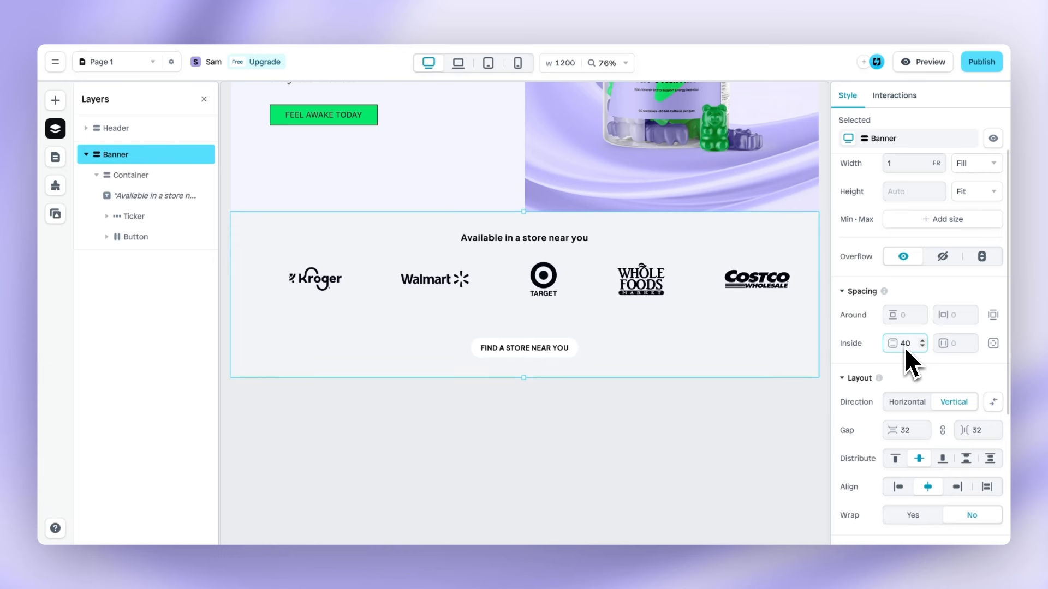
Delete the "Available in a store near you" heading and the "FIND A STORE NEAR YOU" button from the banner
left_click(720, 325)
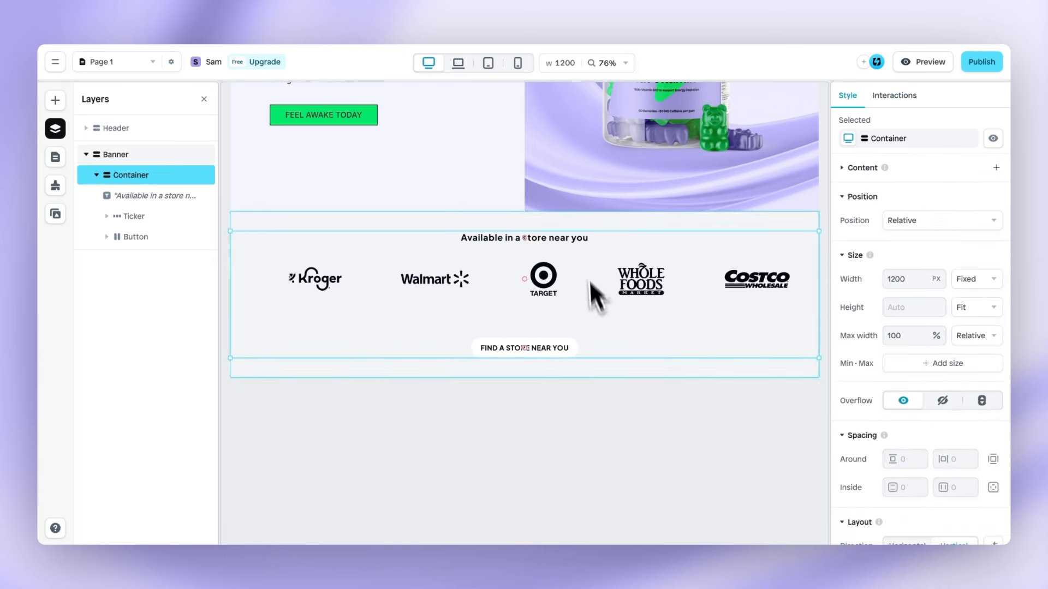
left_click(575, 237)
key("Delete")
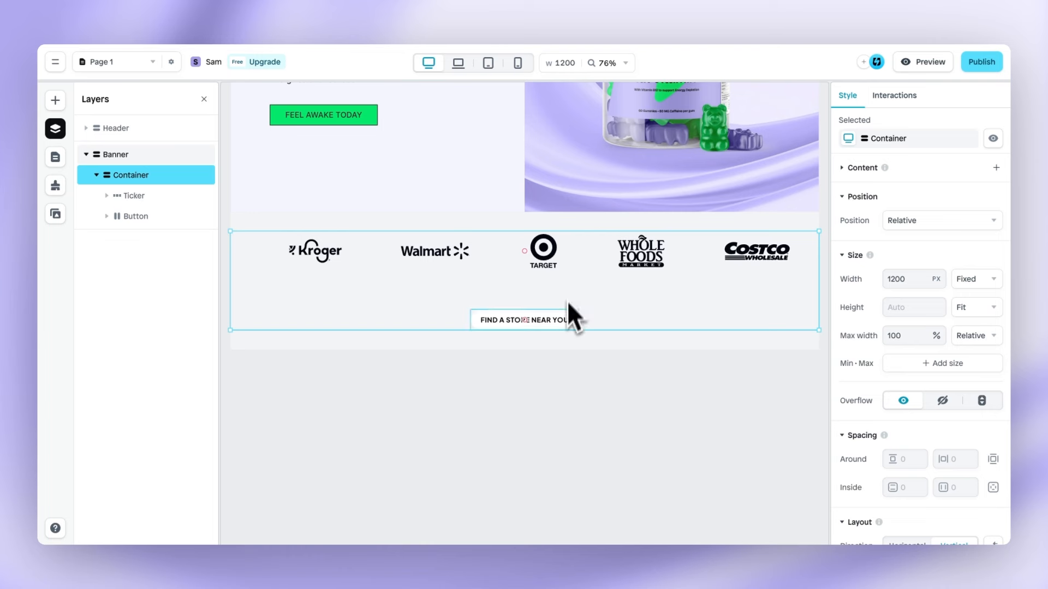
left_click(562, 319)
key("Delete")
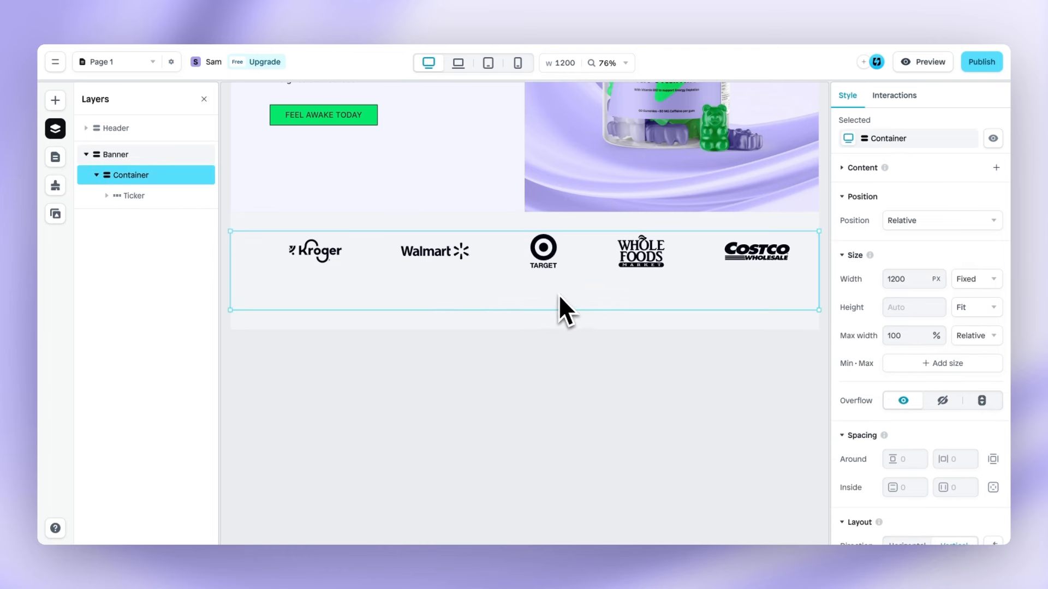
Clear the bottom outer spacing of the logo ticker in the banner
left_click(453, 250)
scroll(869, 353, "down", 1)
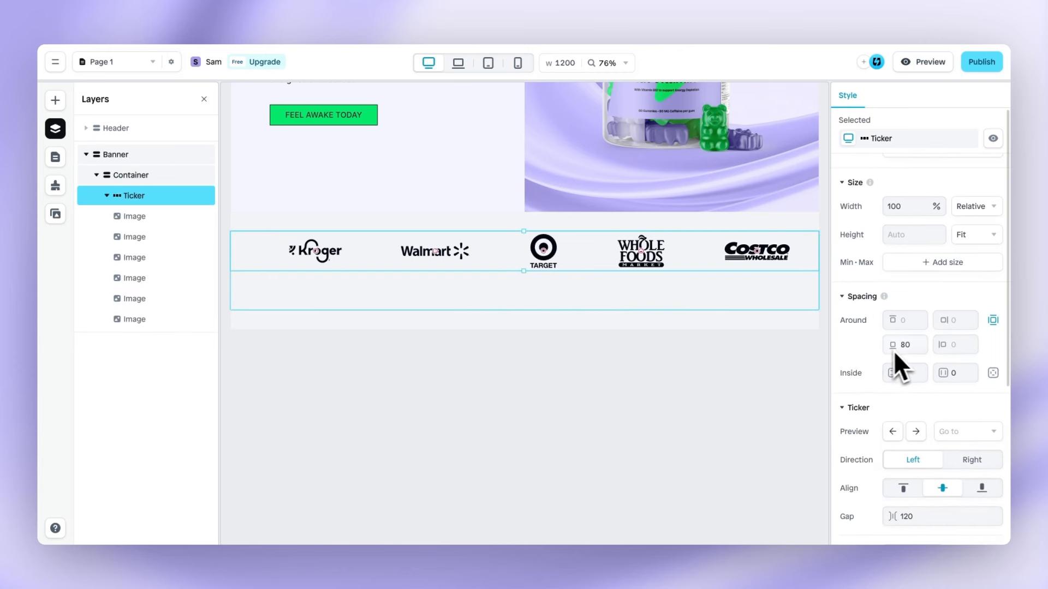
left_click(909, 345)
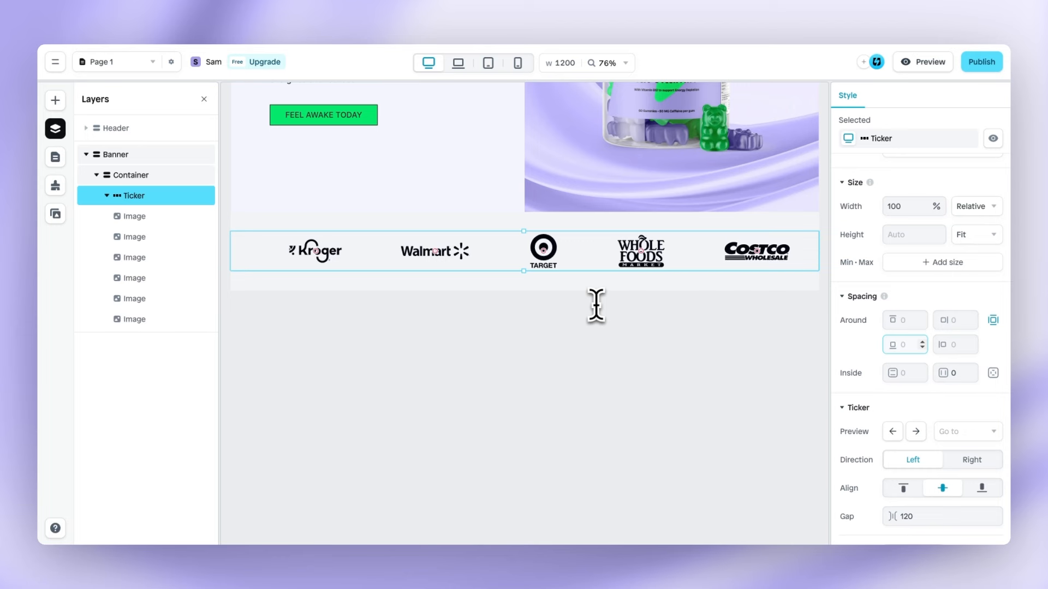
Apply the saved Green color style as the Banner section's fill
left_click(571, 225)
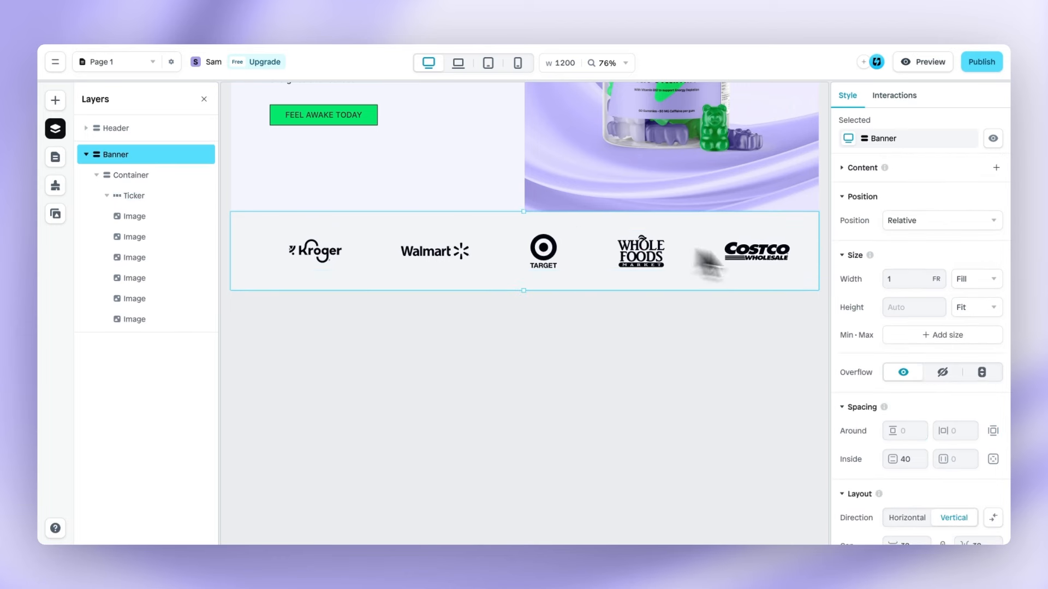
scroll(887, 292, "down", 6)
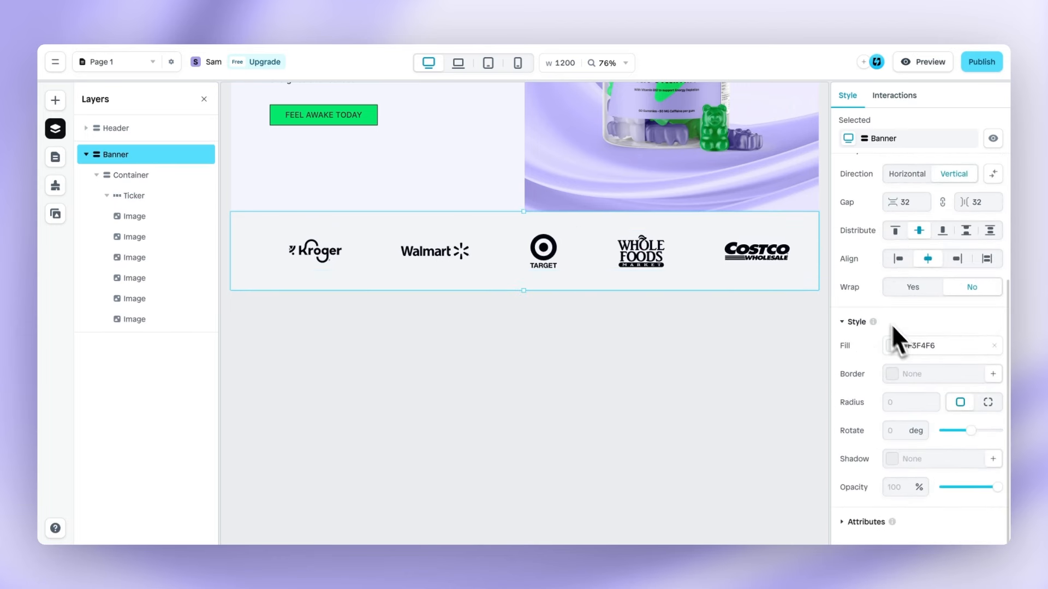
left_click(892, 347)
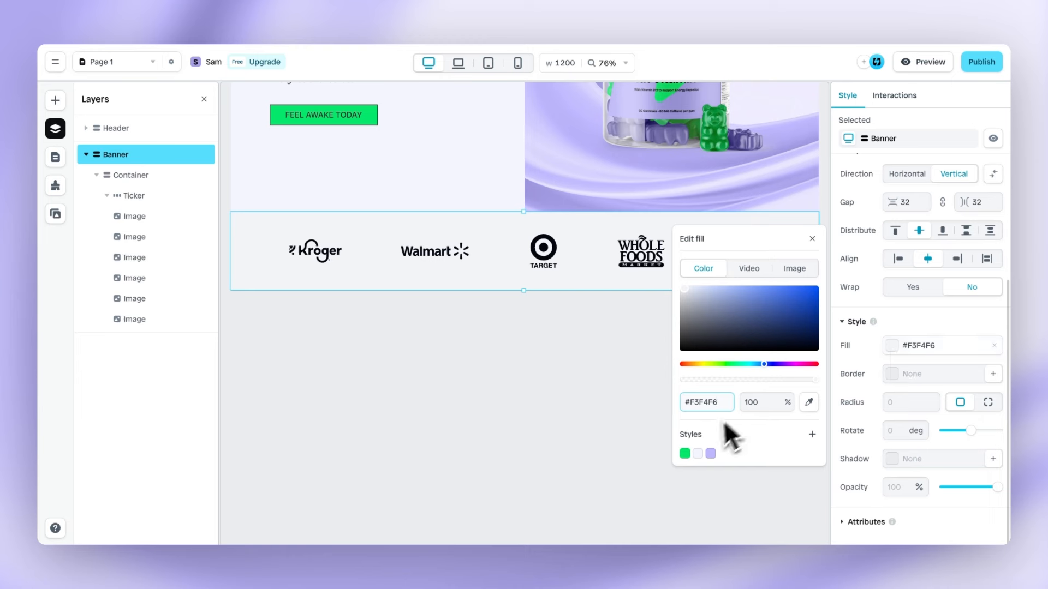
left_click(685, 454)
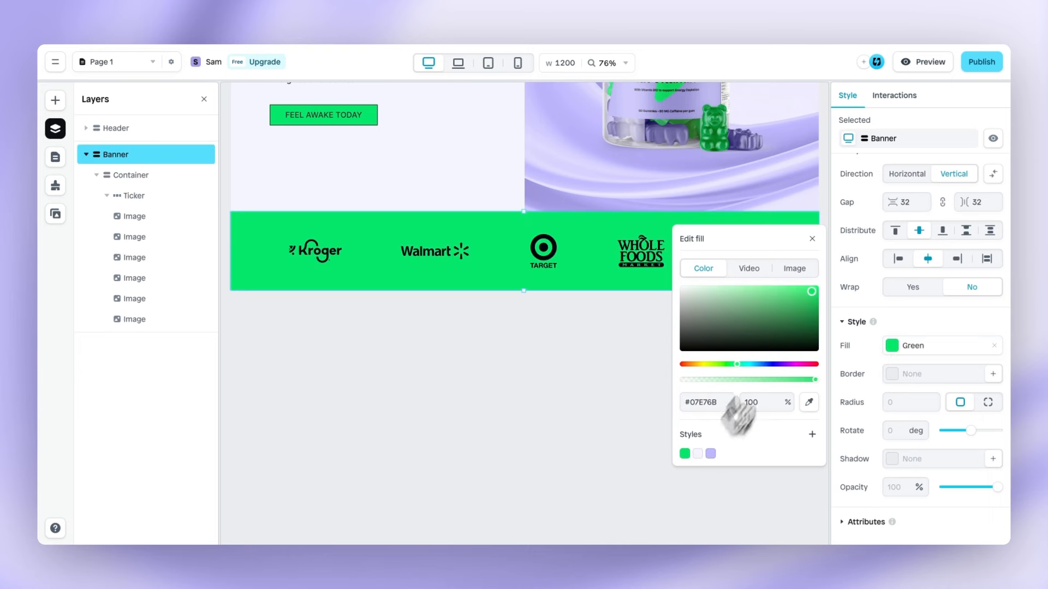
left_click(812, 238)
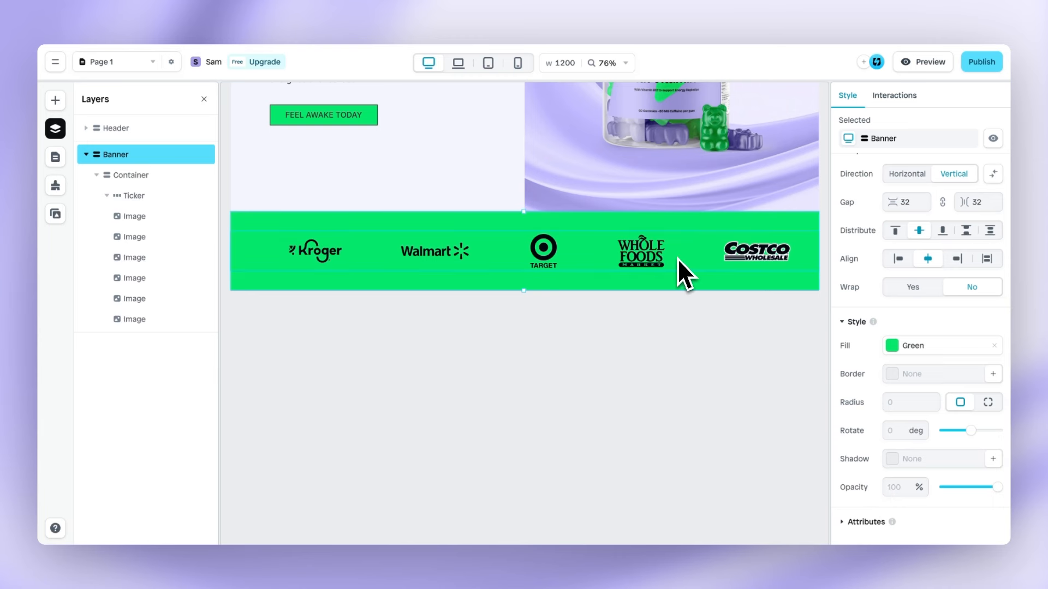
Delete the Kroger, Walmart, Target, Whole Foods and Costco logos from the ticker
left_click(333, 254)
left_click(332, 253)
left_click(321, 256)
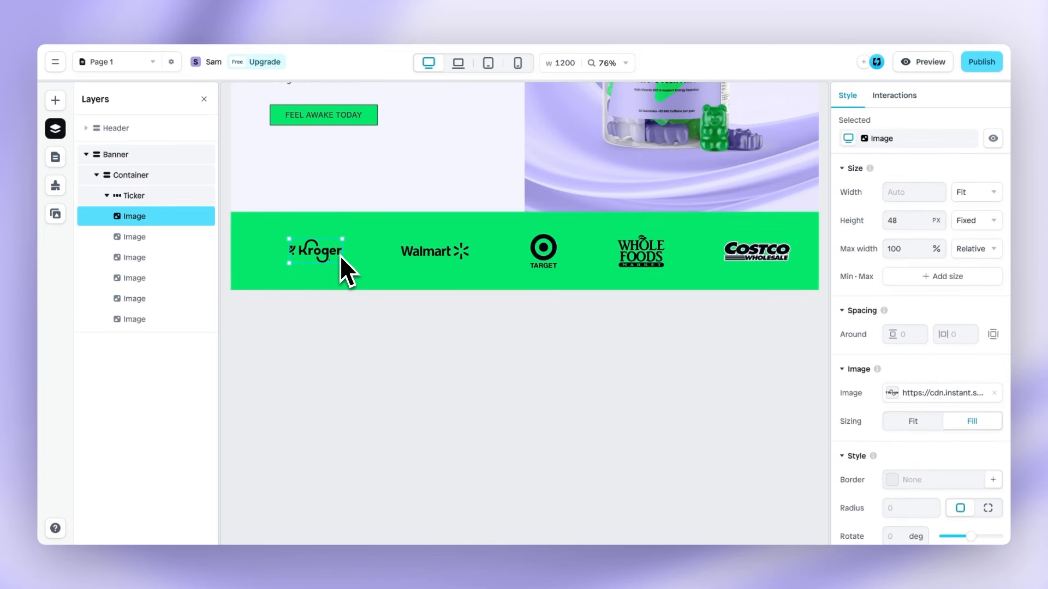
key("Delete")
left_click(343, 255)
key("Delete")
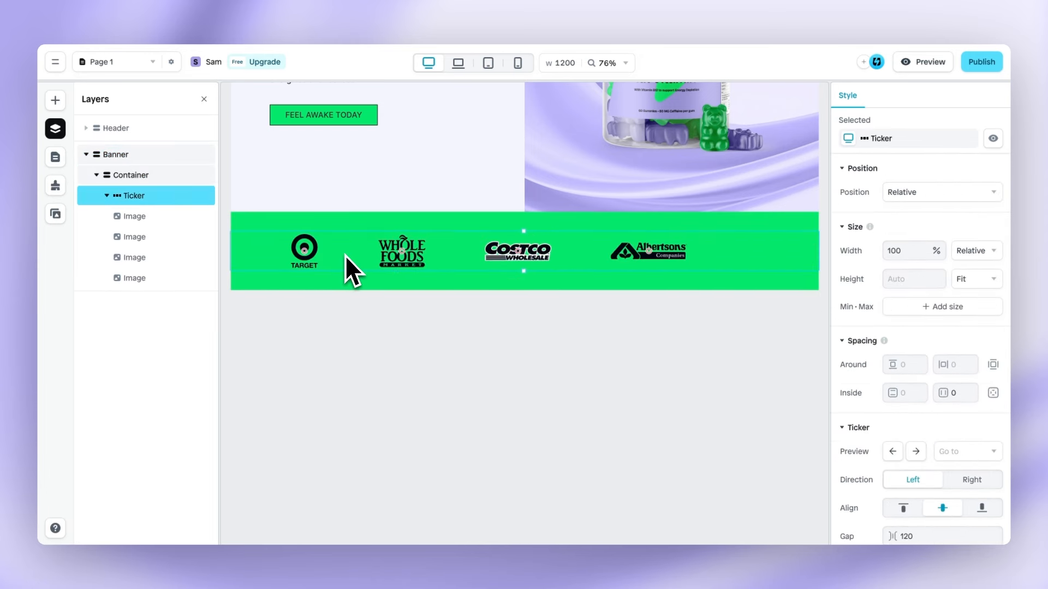
left_click(317, 260)
key("Delete")
left_click(327, 261)
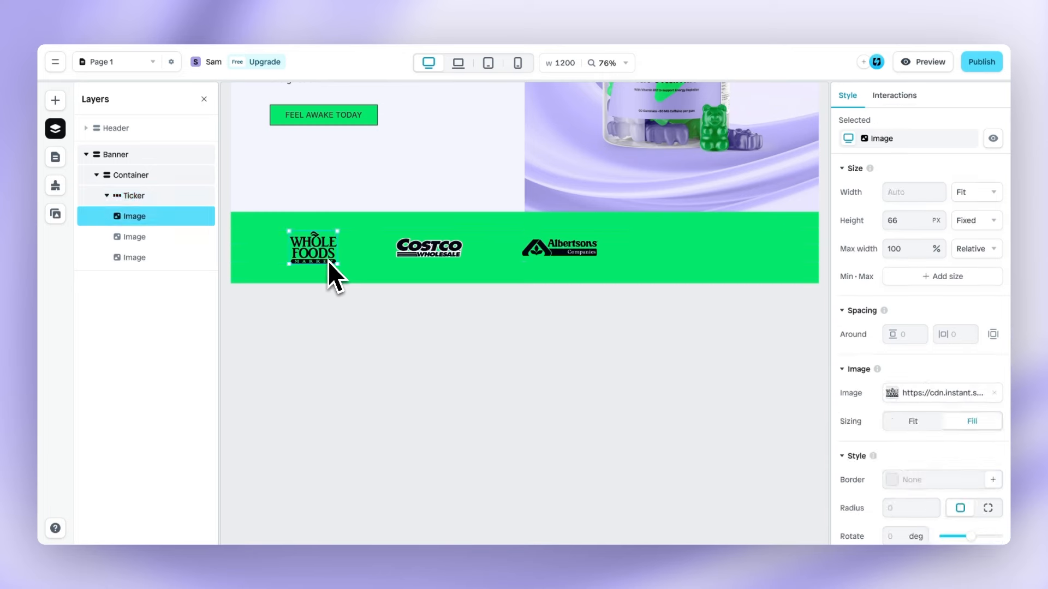
key("Delete")
left_click(342, 246)
key("Delete")
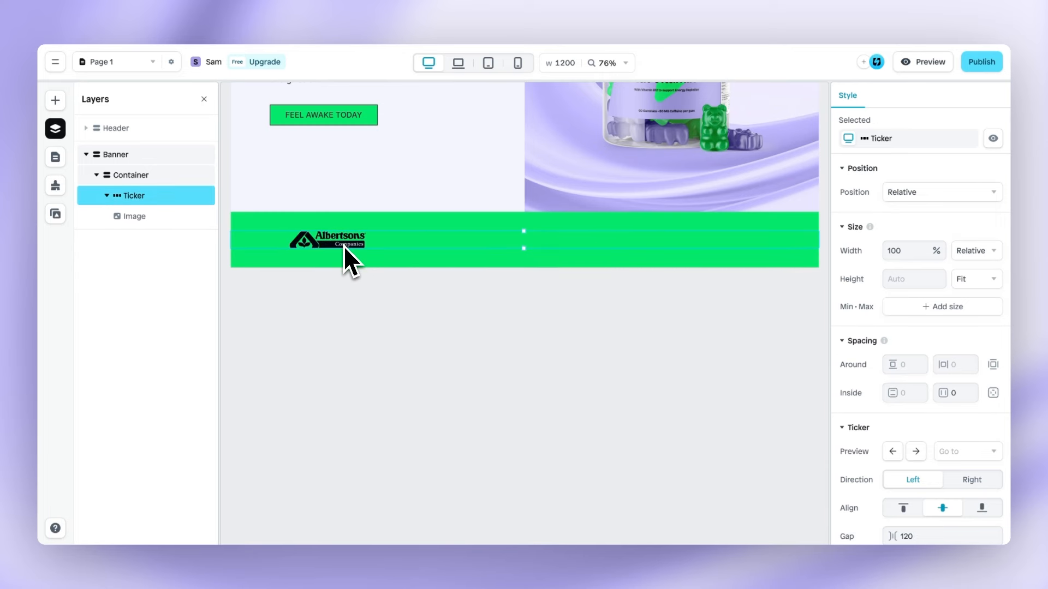
Place the "business insider" asset in the ticker beside the Albertsons logo, with its width on Fit and a height of 30 px
left_click(55, 101)
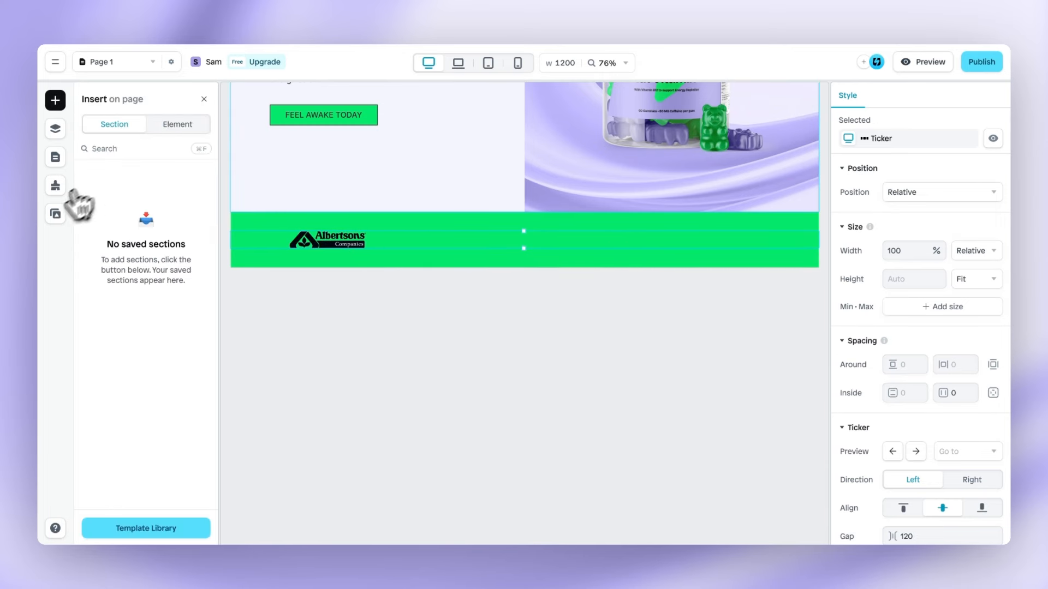
left_click(55, 213)
scroll(150, 290, "down", 8)
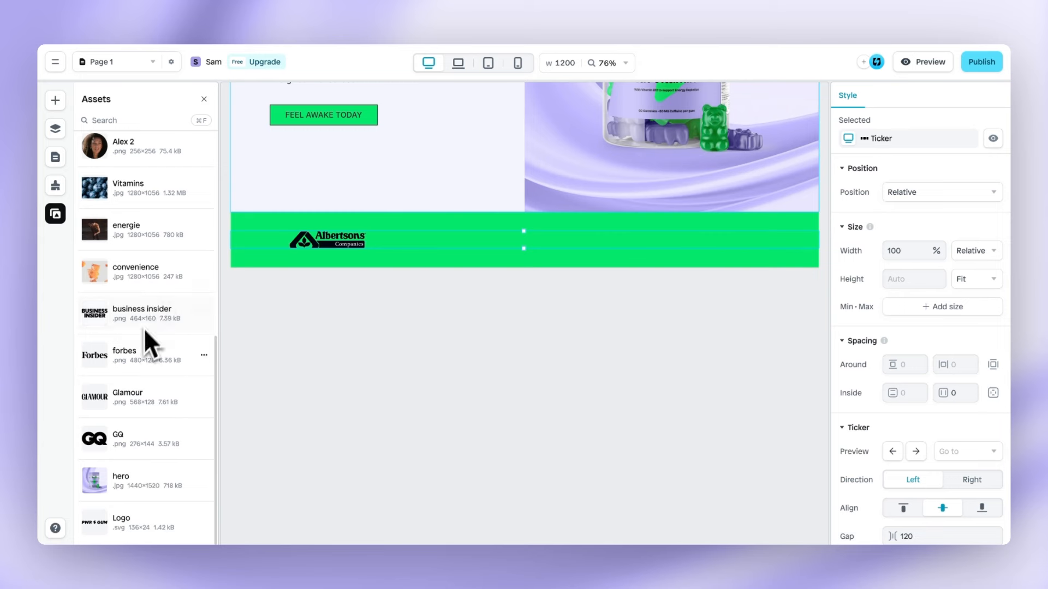
left_click_drag(142, 313, 415, 245)
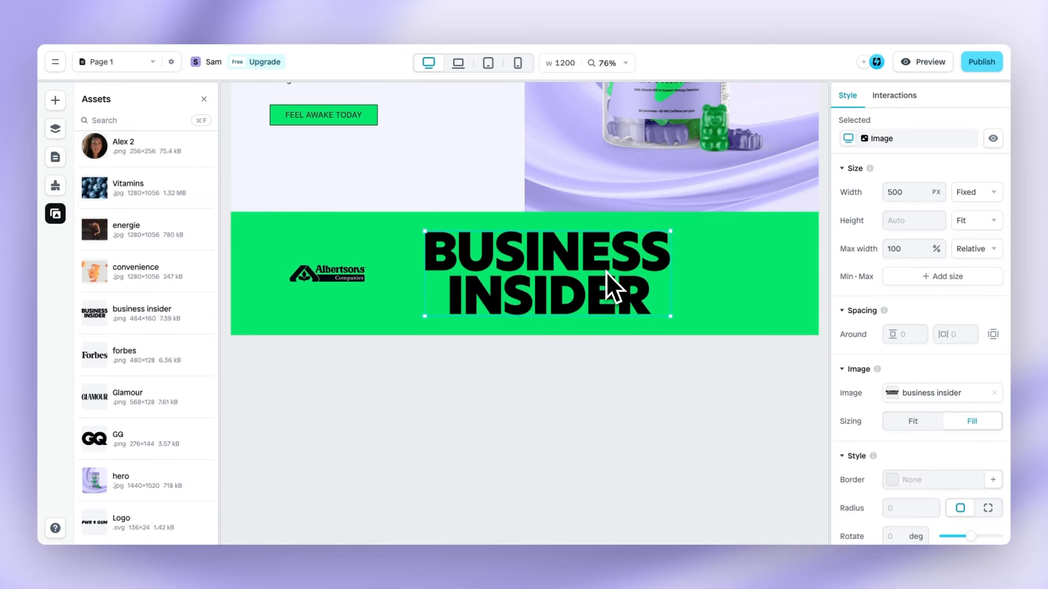
left_click(971, 192)
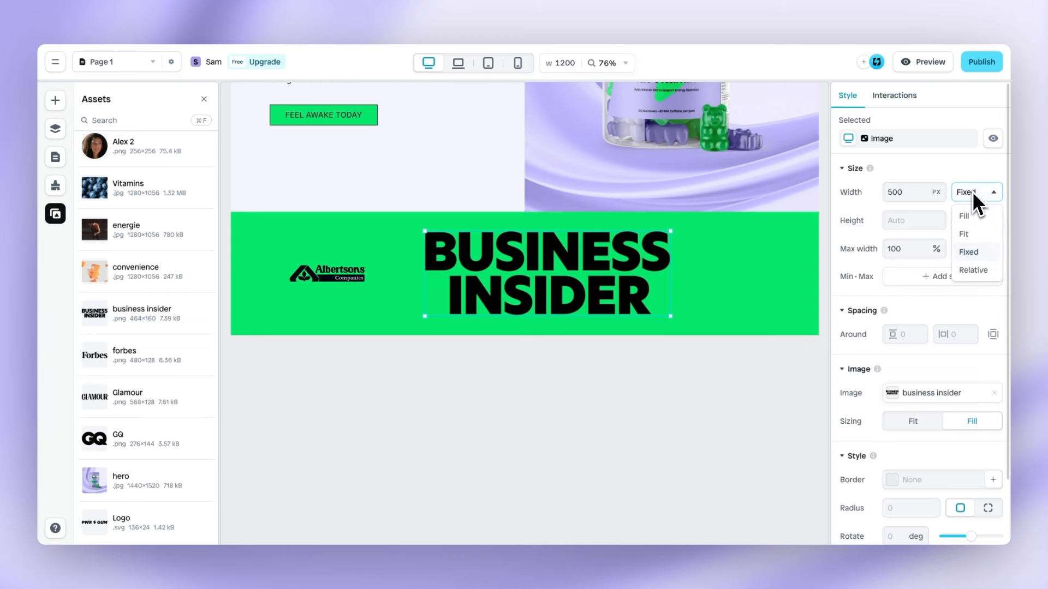
left_click(975, 234)
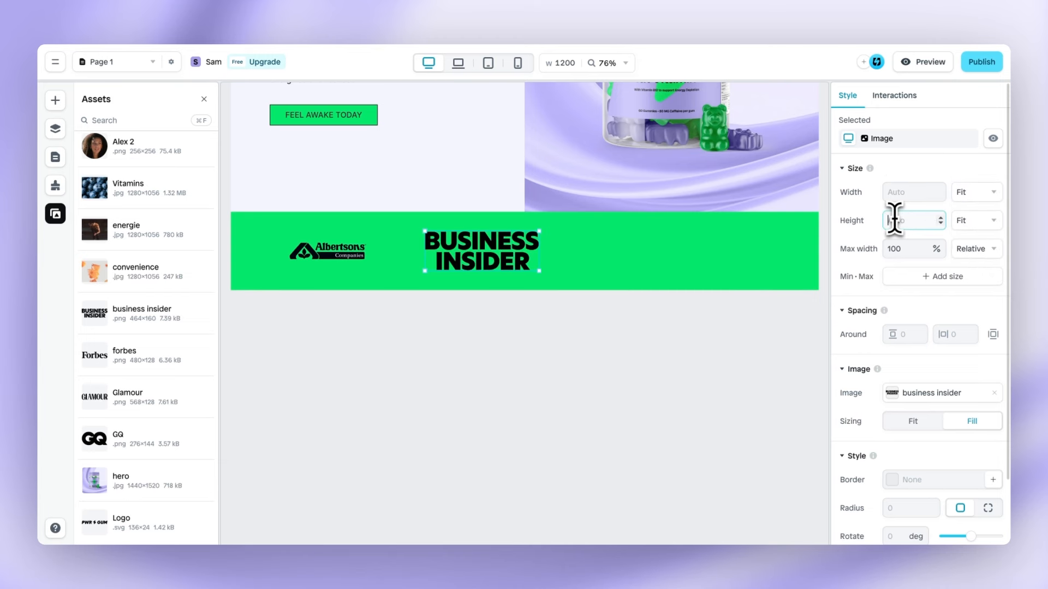
type("1")
Delete the Albertsons logo from the ticker and select the Business Insider logo
left_click(345, 245)
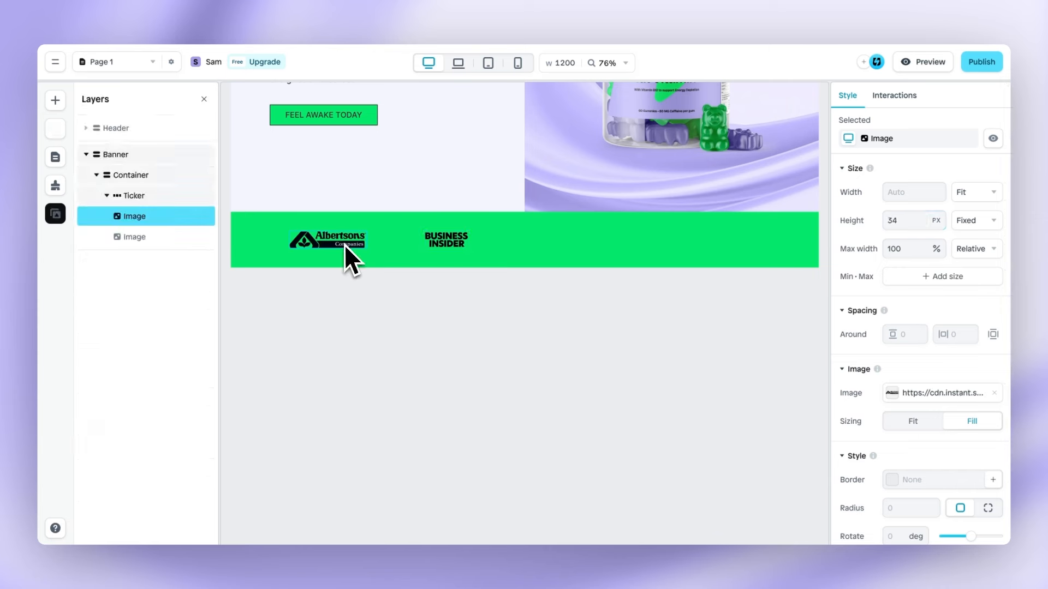
key("Delete")
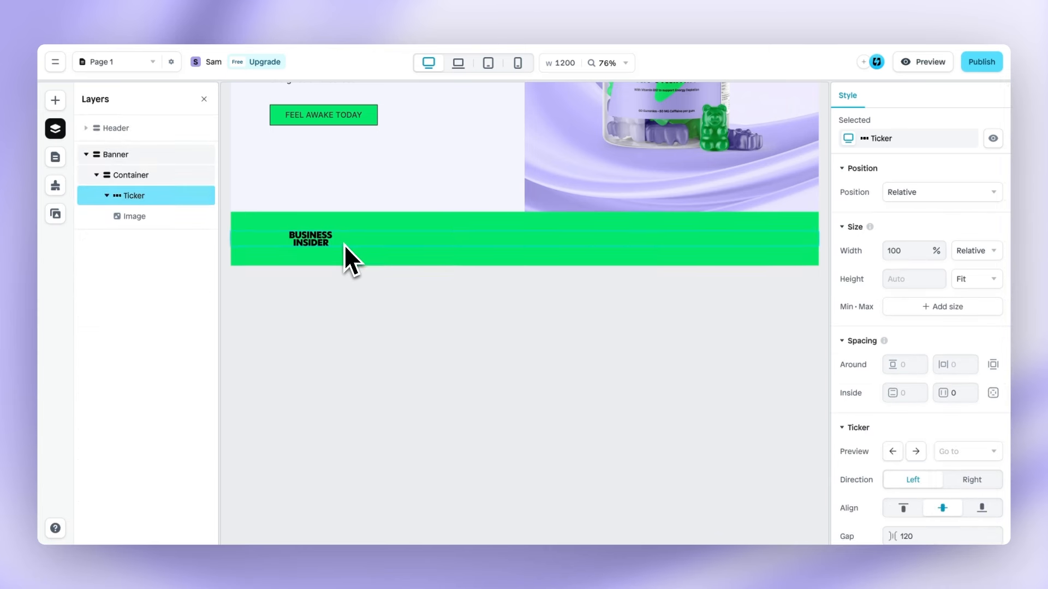
left_click(322, 243)
Place the "forbes" asset in the ticker beside the Business Insider logo, with its width on Fit and a height of 30 px
left_click(55, 100)
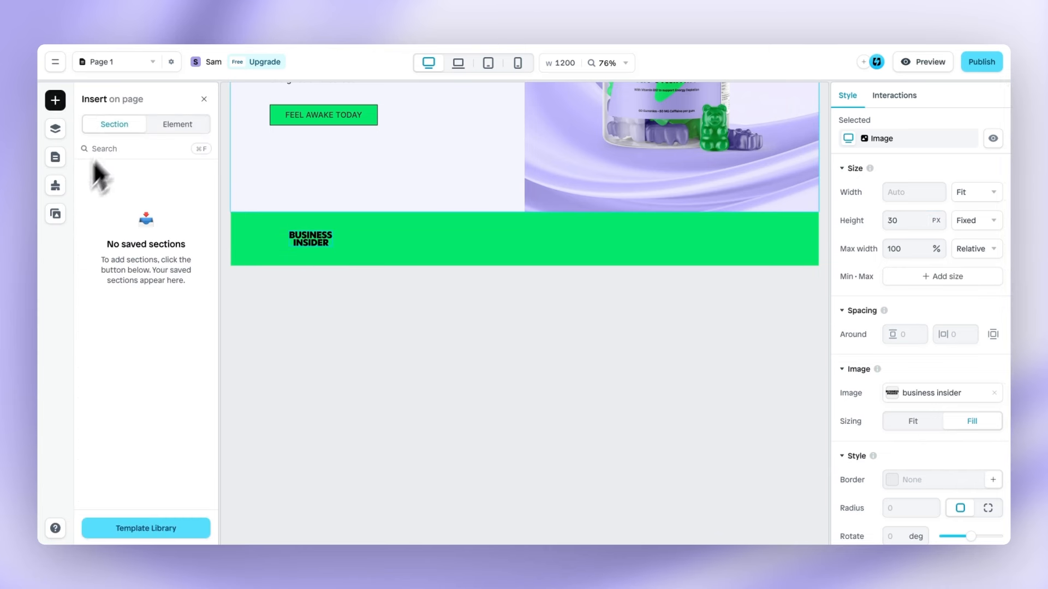
left_click(55, 213)
scroll(167, 346, "down", 7)
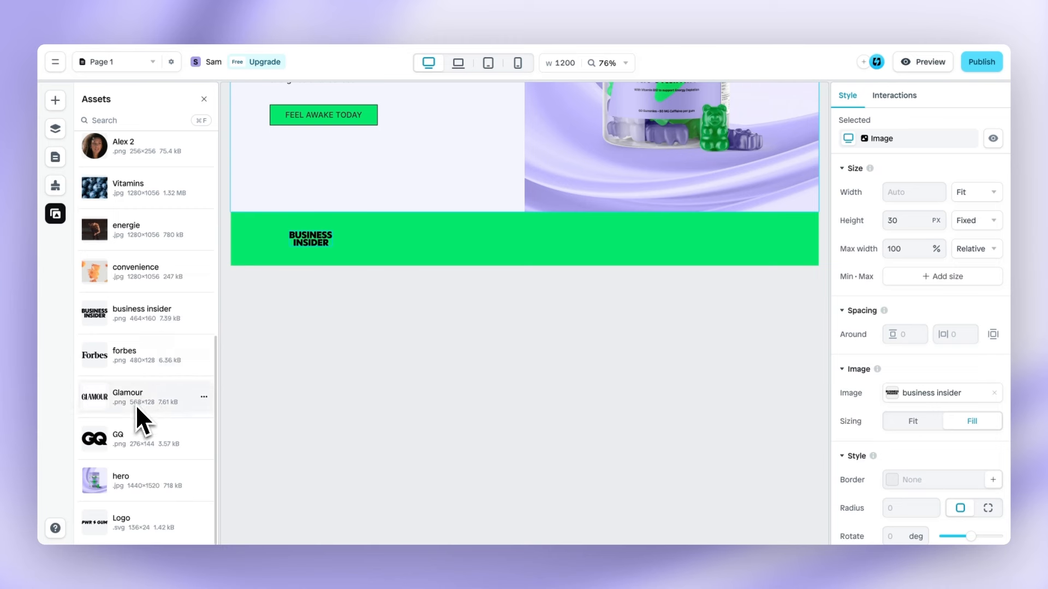
left_click_drag(141, 357, 387, 241)
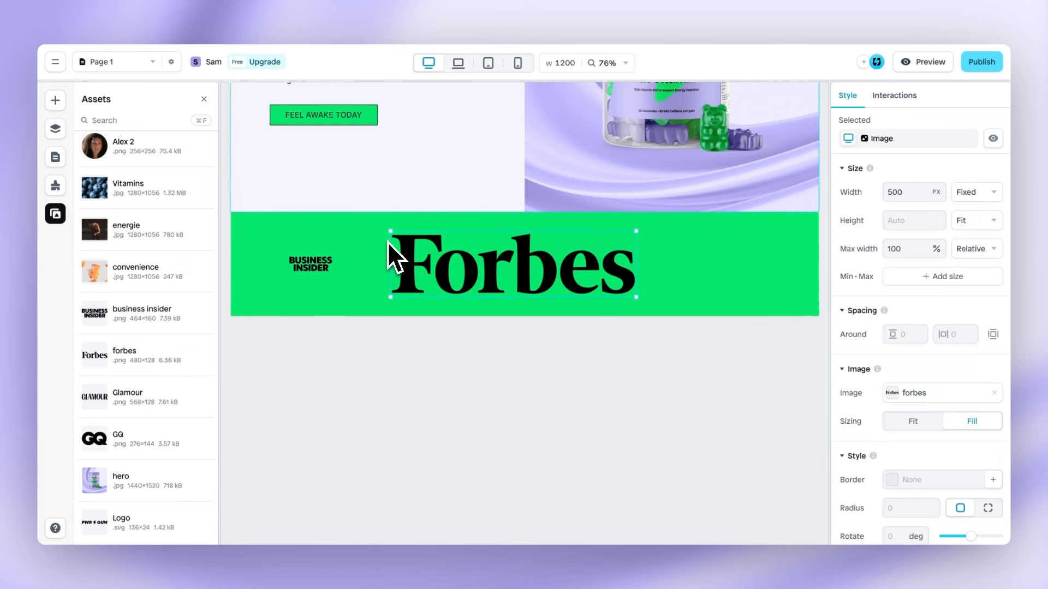
left_click(979, 193)
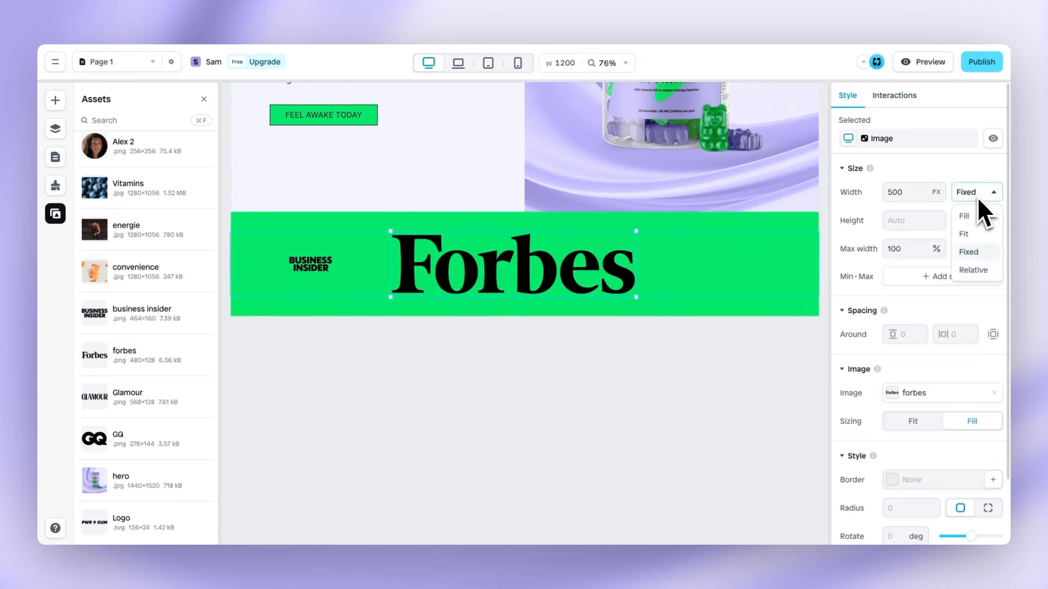
left_click(978, 235)
left_click(899, 220)
type("30")
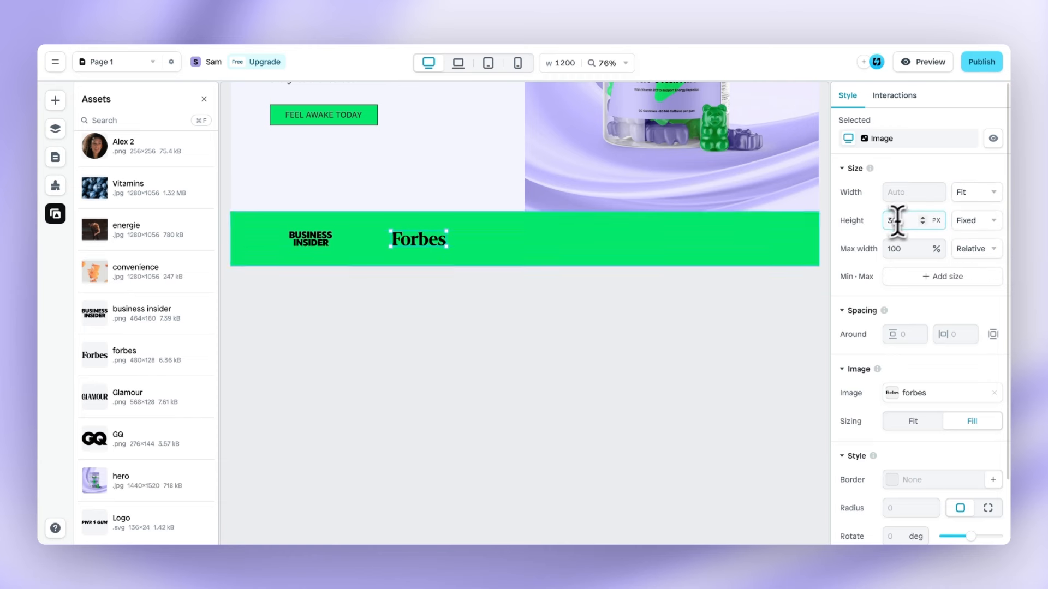
Place the "Glamour" asset in the ticker after the Forbes logo, with its width on Fit and a height of 30 px
left_click_drag(101, 396, 500, 257)
left_click(977, 192)
left_click(964, 233)
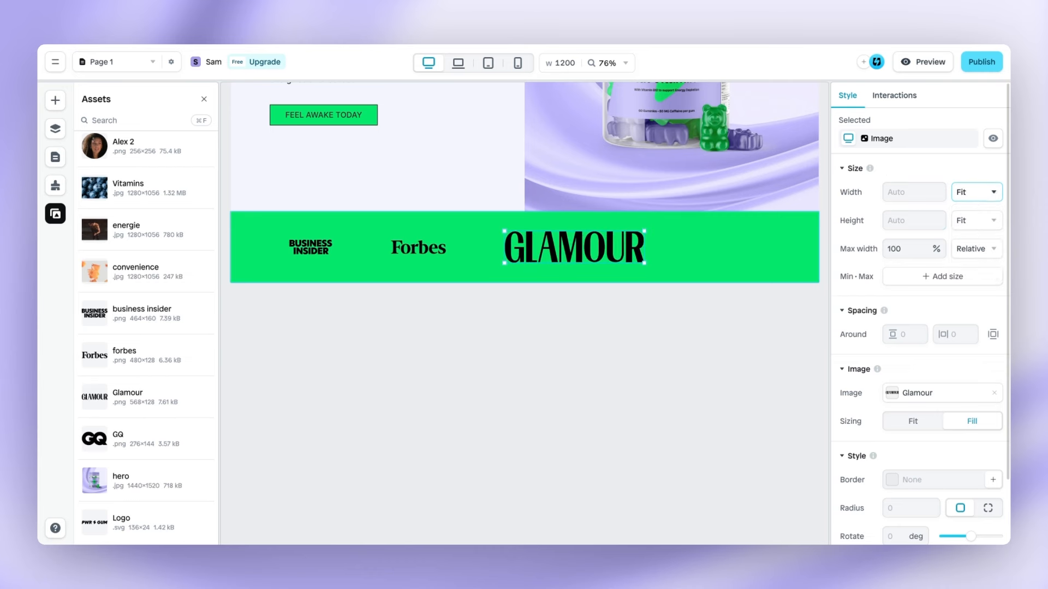
left_click(909, 220)
type("30")
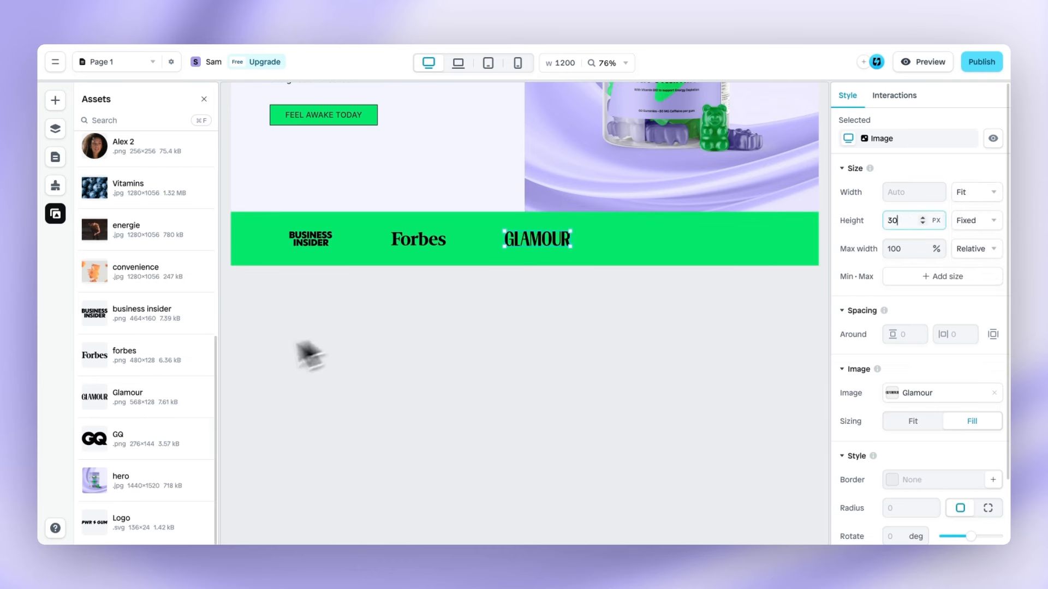
Place the "GQ" asset in the ticker after the Glamour logo, with its width on Fit and a height of 30 px
left_click_drag(141, 452, 627, 240)
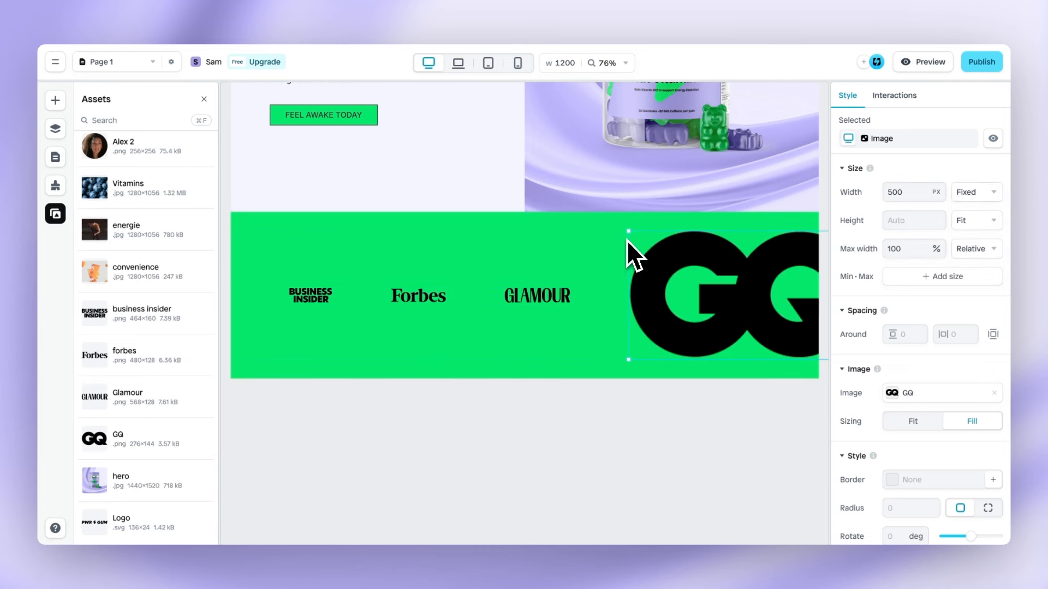
left_click(968, 193)
left_click(964, 235)
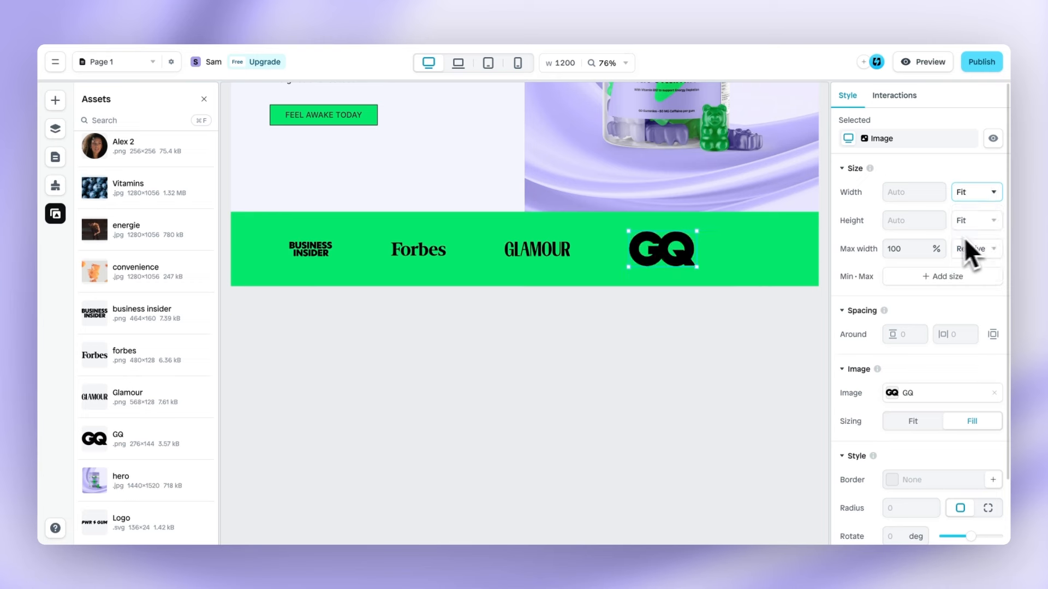
left_click(903, 221)
type("30")
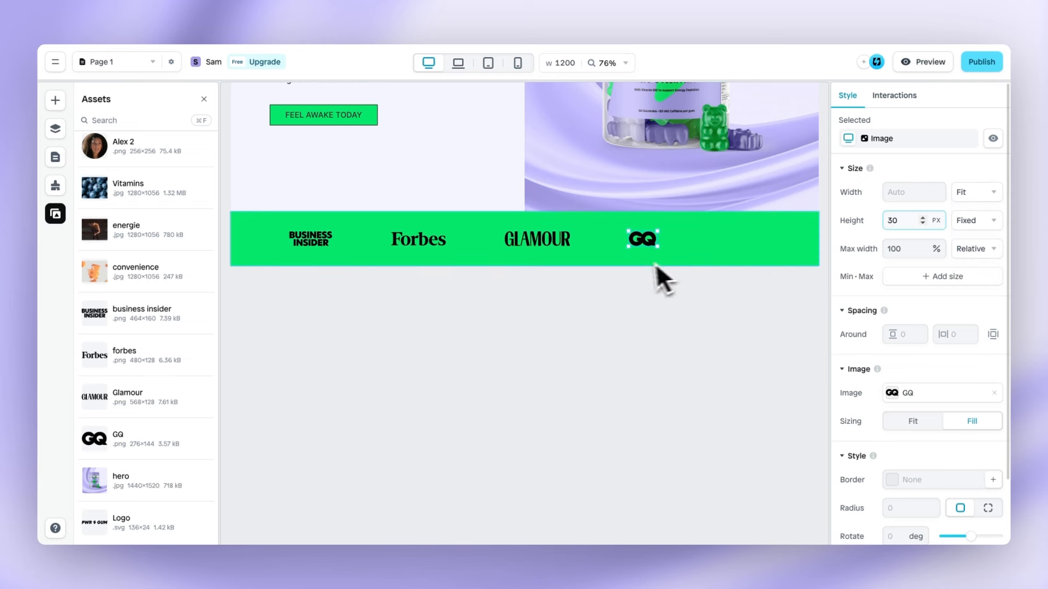
Reorder the ticker so the GQ logo sits between the Forbes and Glamour logos
left_click(659, 241)
key("l")
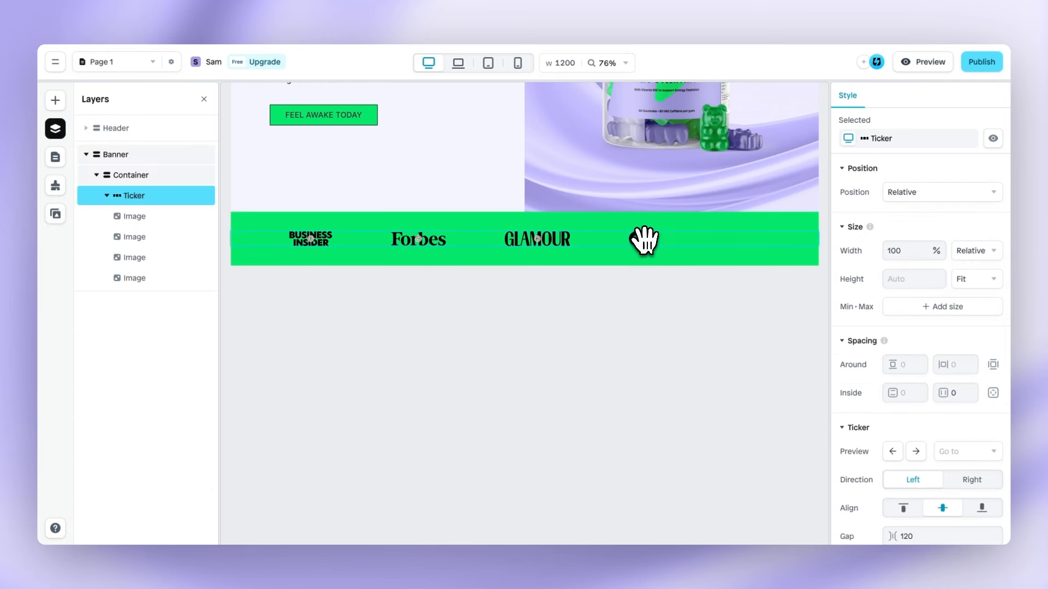
left_click_drag(644, 238, 499, 236)
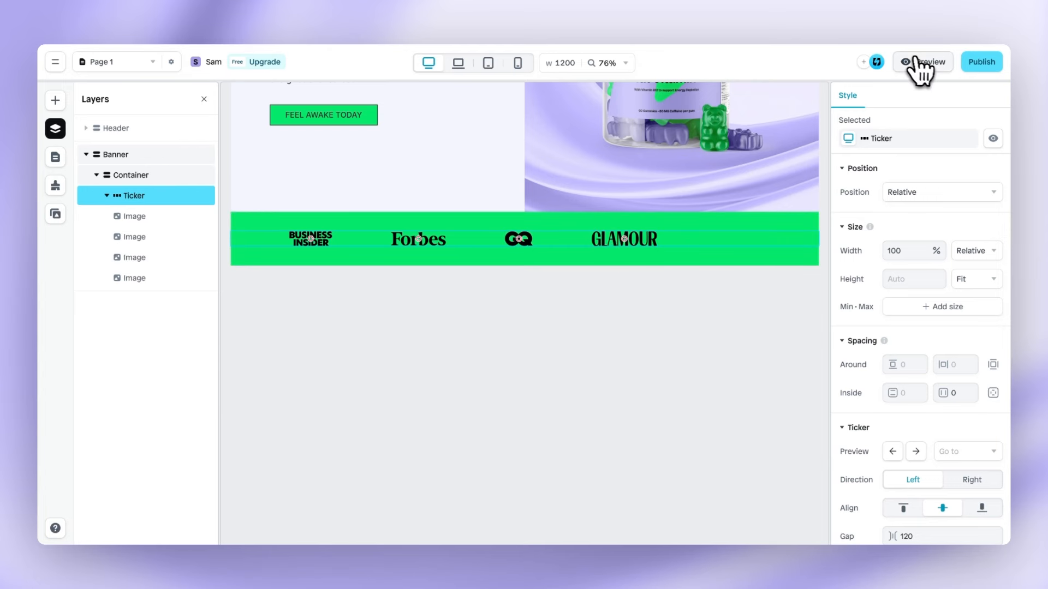
Preview the page to check the logo ticker's motion, and return to the editor
left_click(931, 65)
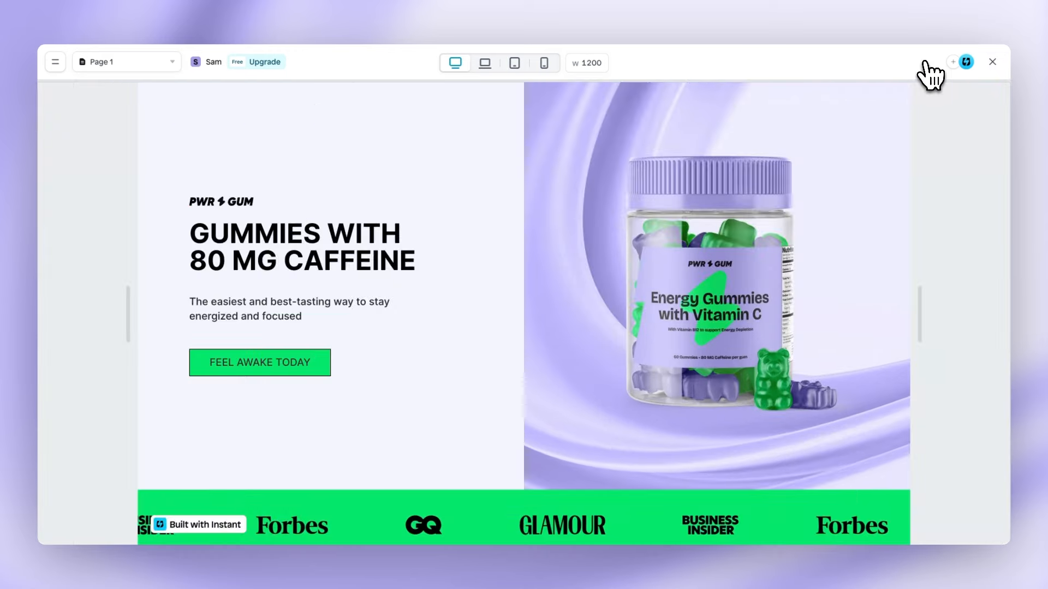
scroll(823, 227, "down", 1)
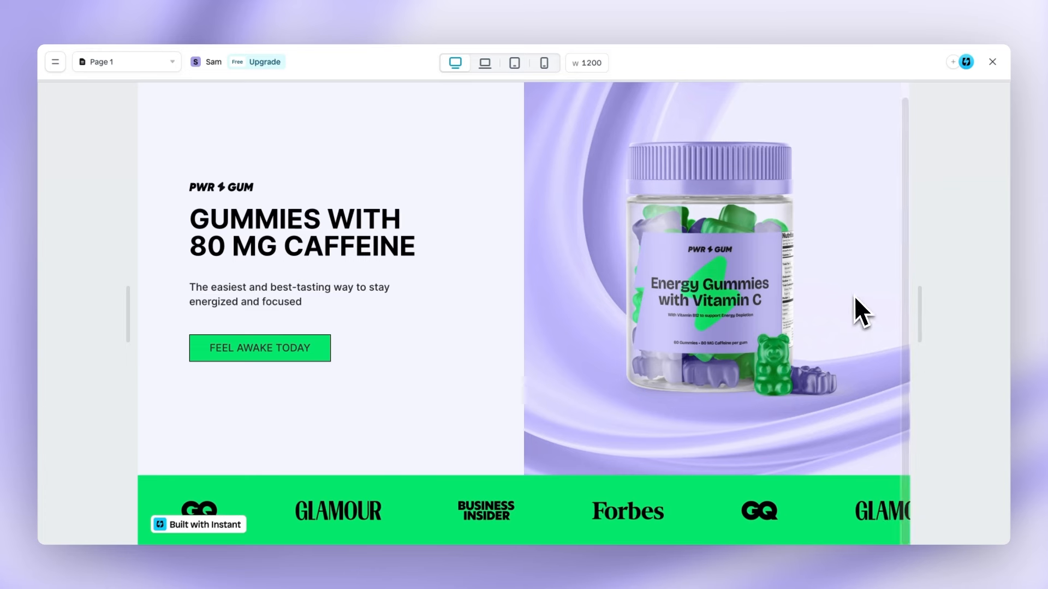
left_click(992, 62)
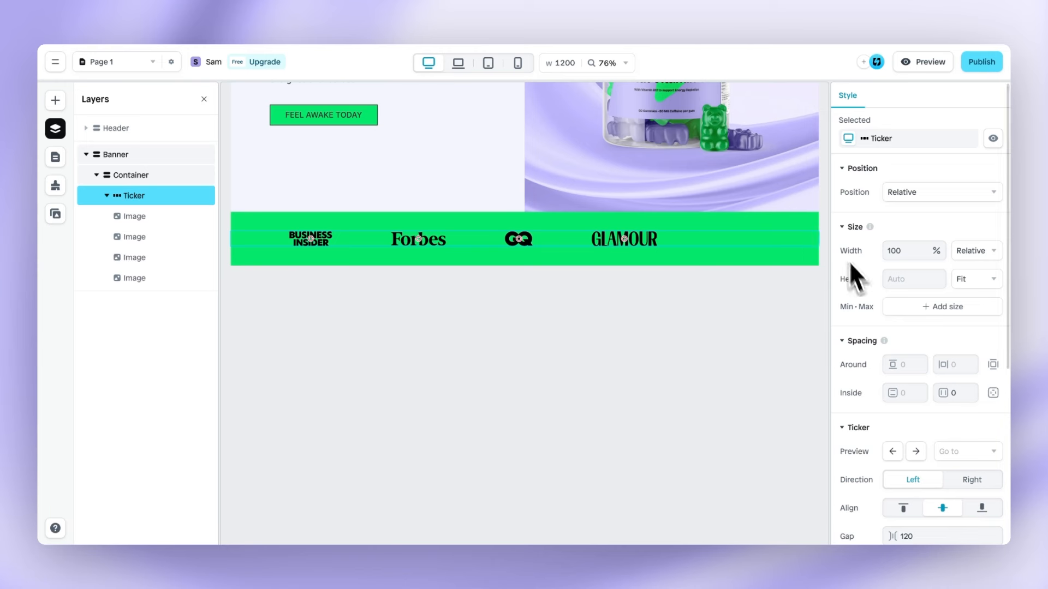
Set the ticker's speed to 25 and check it in the page preview
scroll(861, 287, "down", 3)
scroll(862, 291, "down", 4)
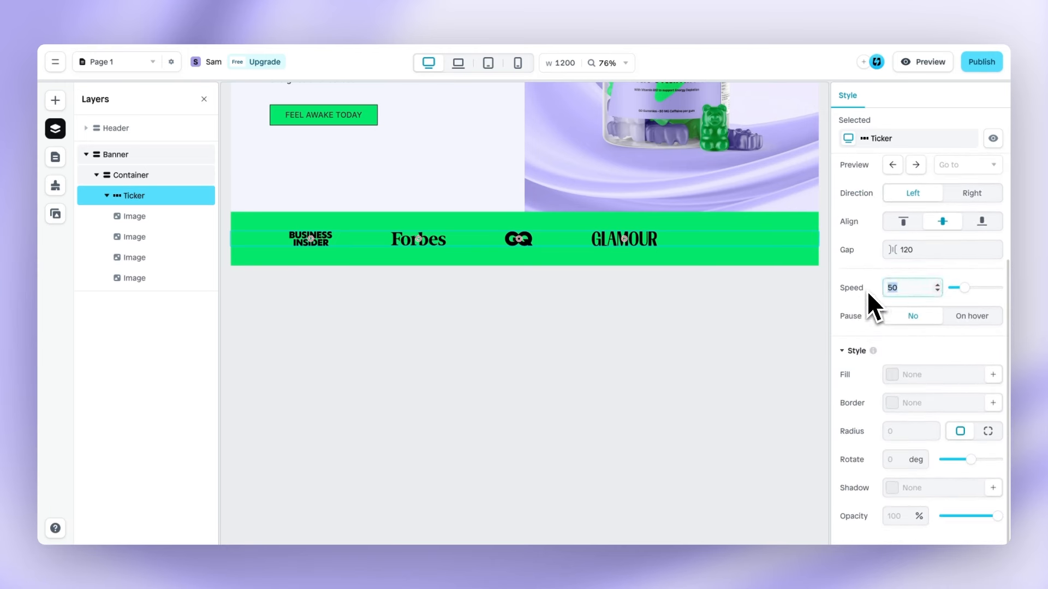
type("25")
left_click(932, 61)
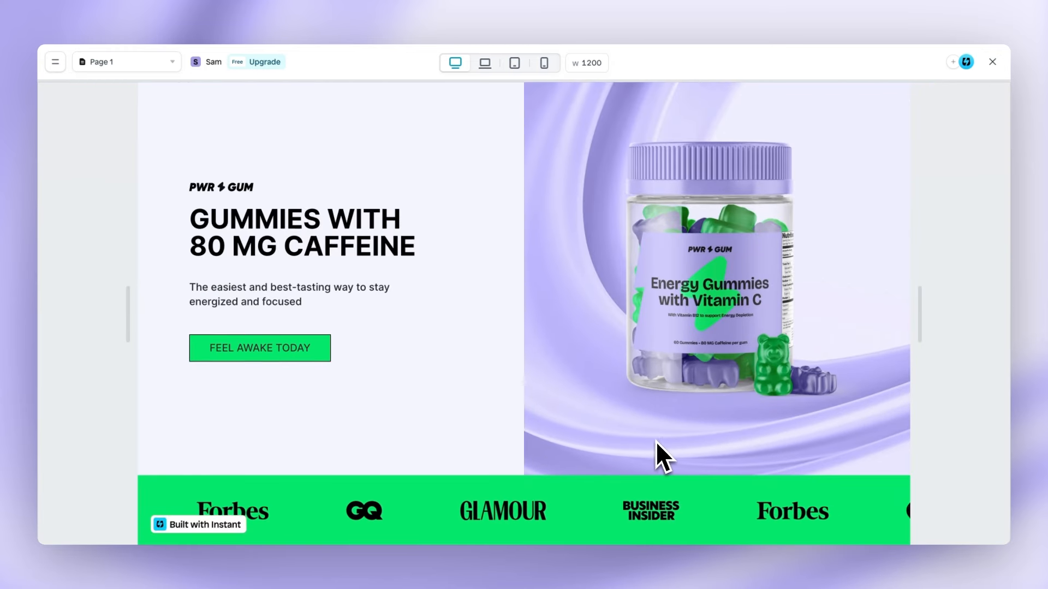
left_click(992, 61)
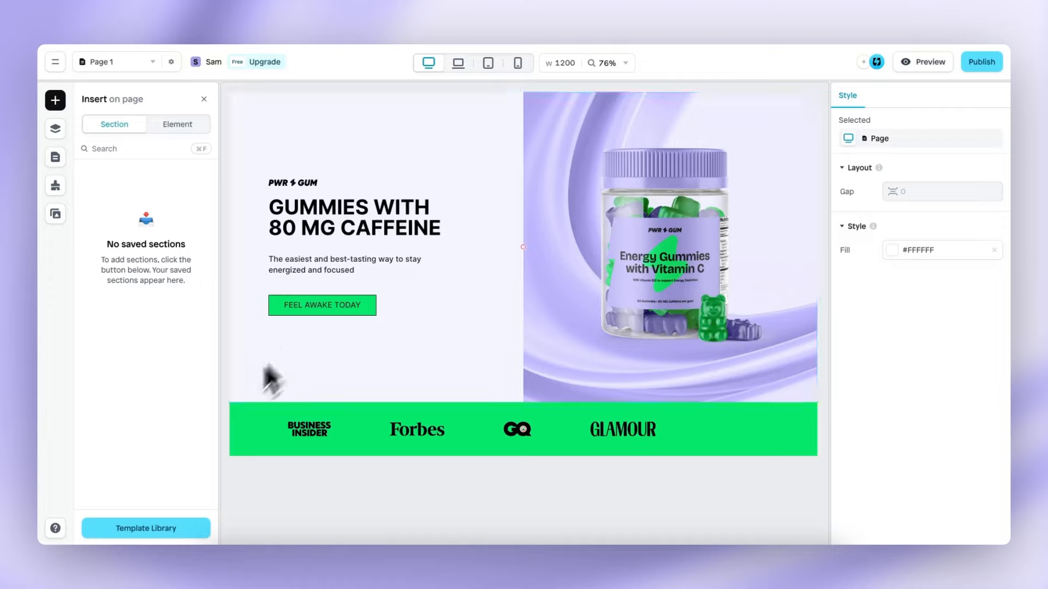
Insert the three-column "Feature cards" template with the Cruelty-Free, Vegan and Fragrance-Free cards from the Features category below the ticker
left_click(168, 528)
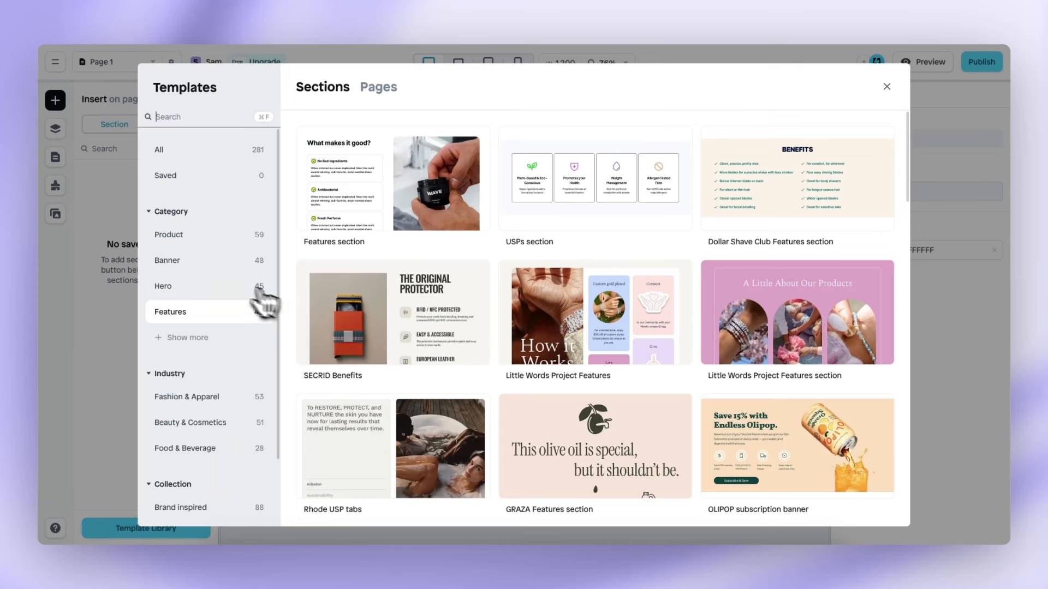
scroll(296, 338, "down", 5)
scroll(298, 339, "down", 12)
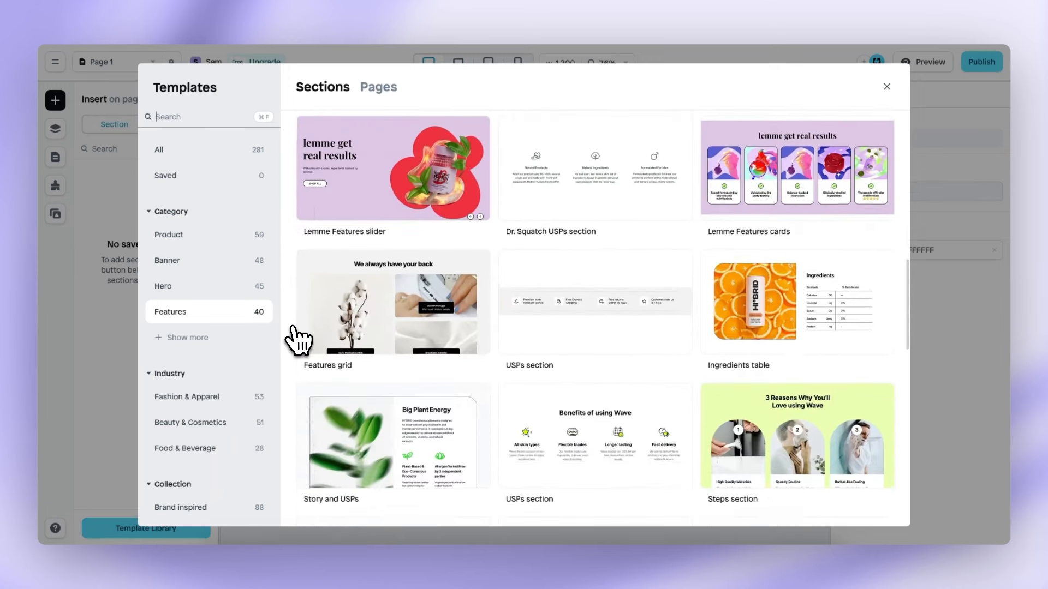
mouse_move(406, 295)
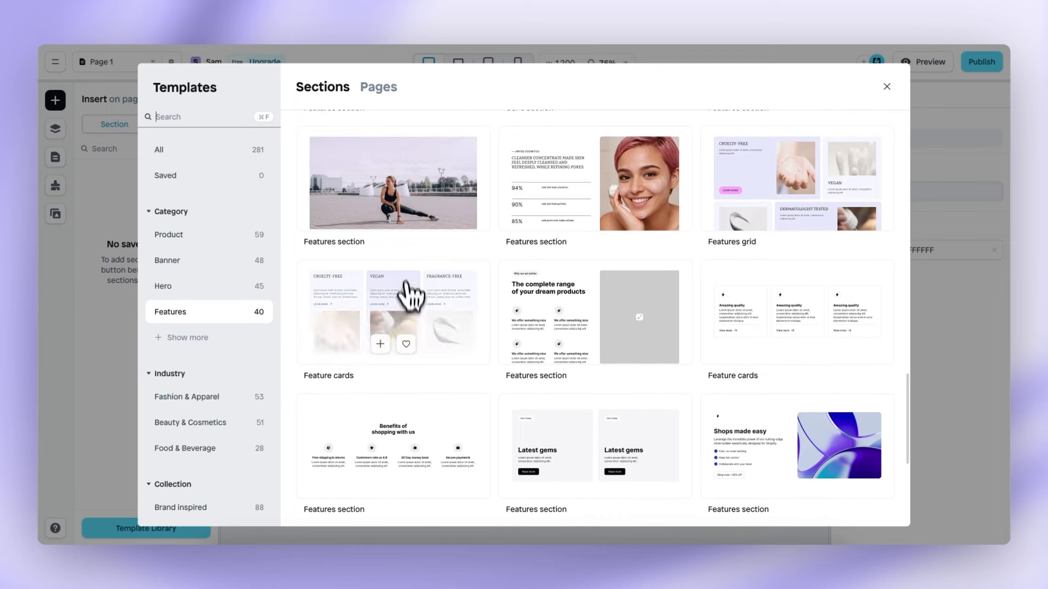
left_click(380, 344)
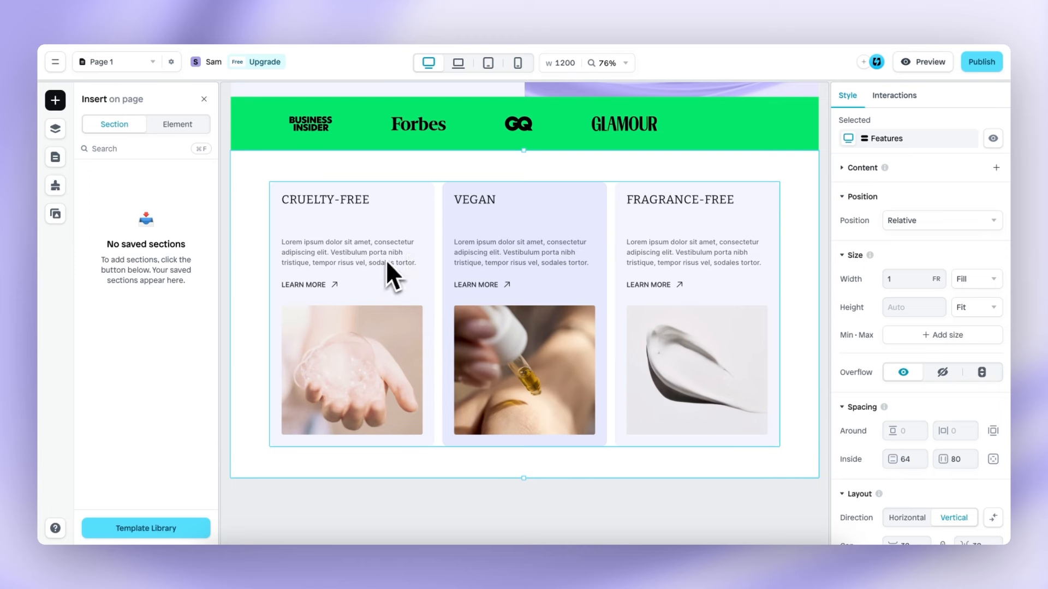
Apply the saved Green color style as the Cruelty-Free card's fill and reset its corner radius to 0
left_click(395, 240)
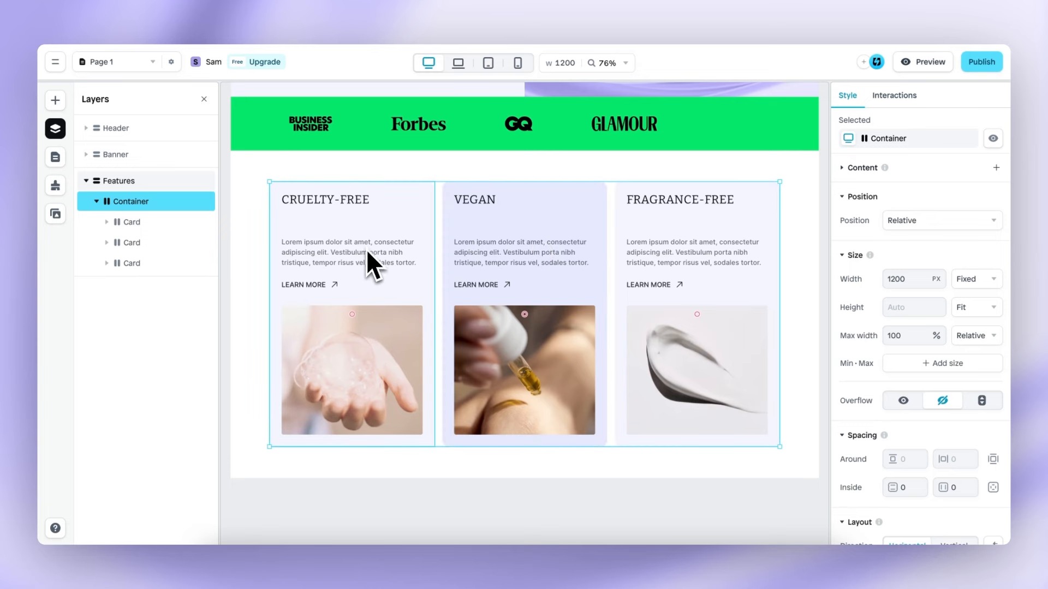
scroll(293, 270, "up", 5)
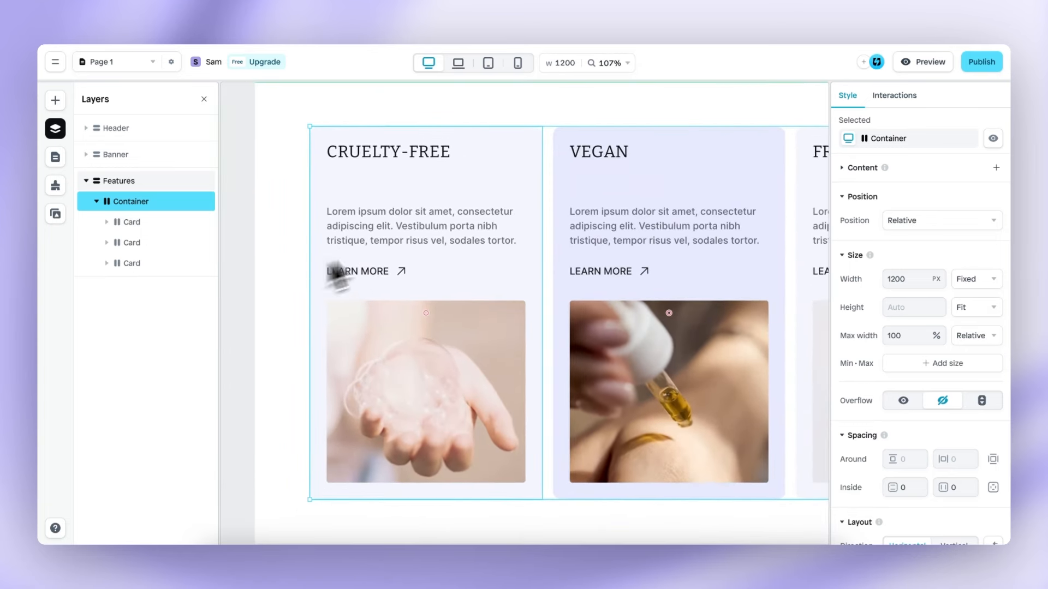
left_click(334, 271)
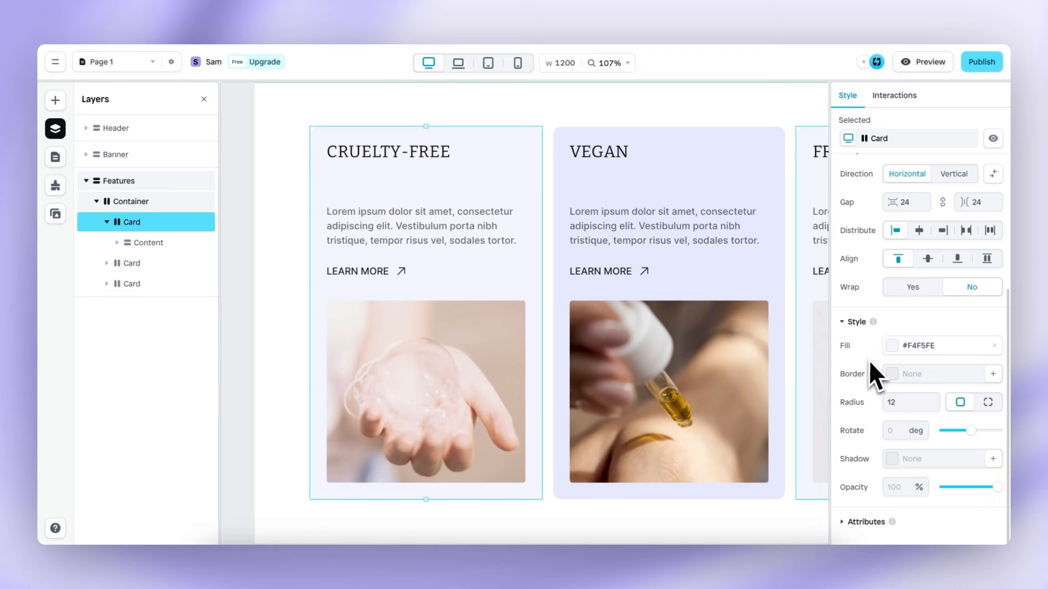
left_click(894, 348)
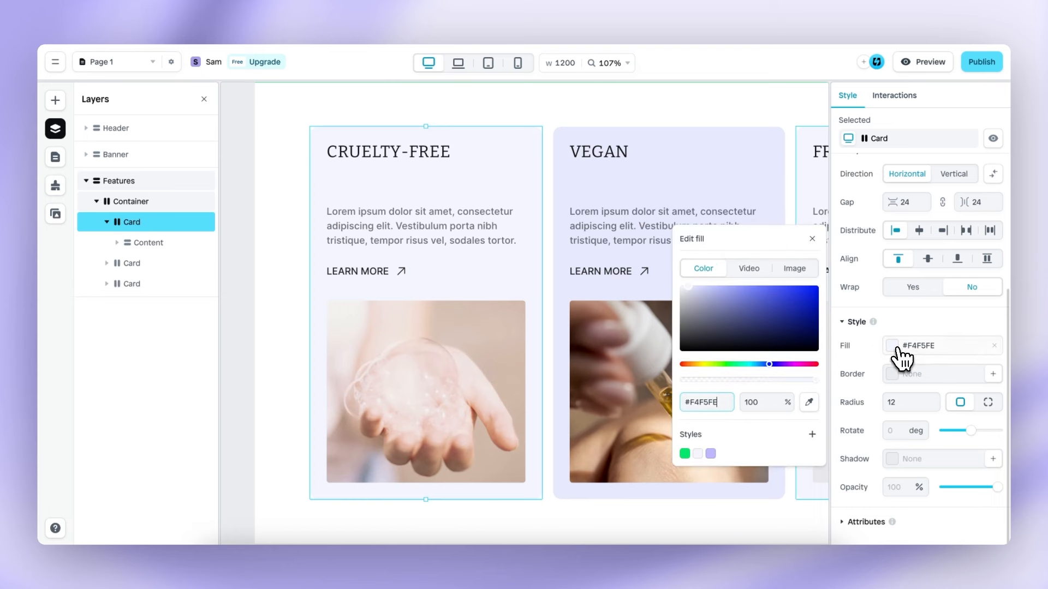
left_click(684, 455)
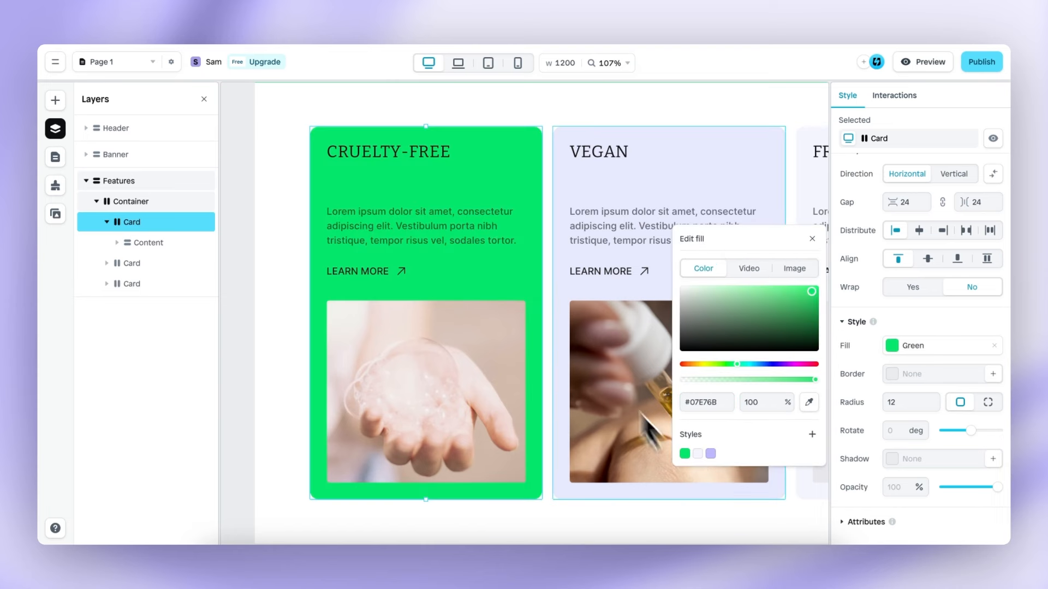
left_click(899, 404)
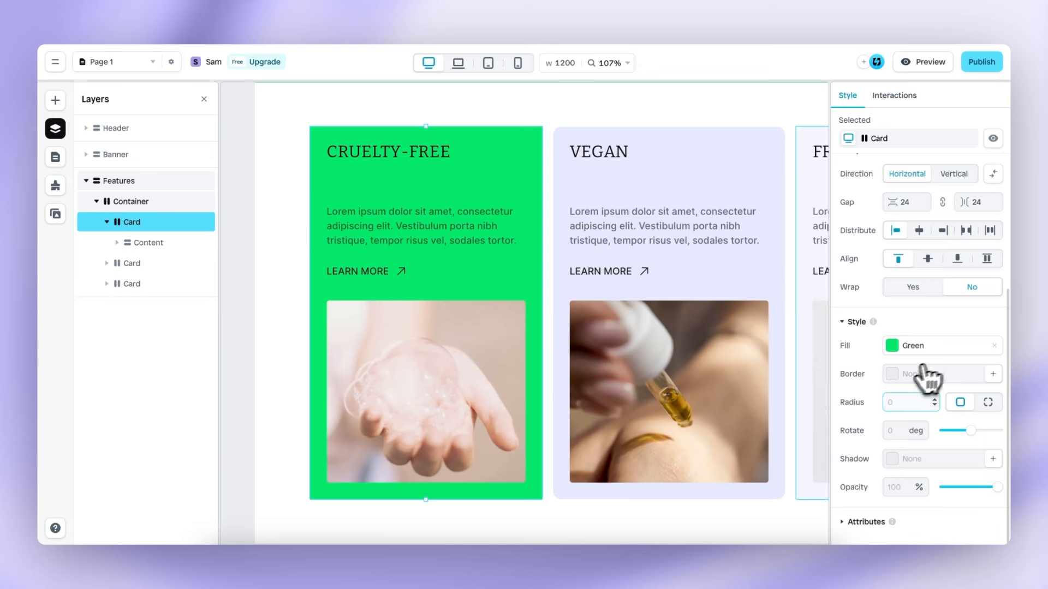
Add a solid black (#000000) border to the green Cruelty-Free card with a width of 1
left_click(895, 374)
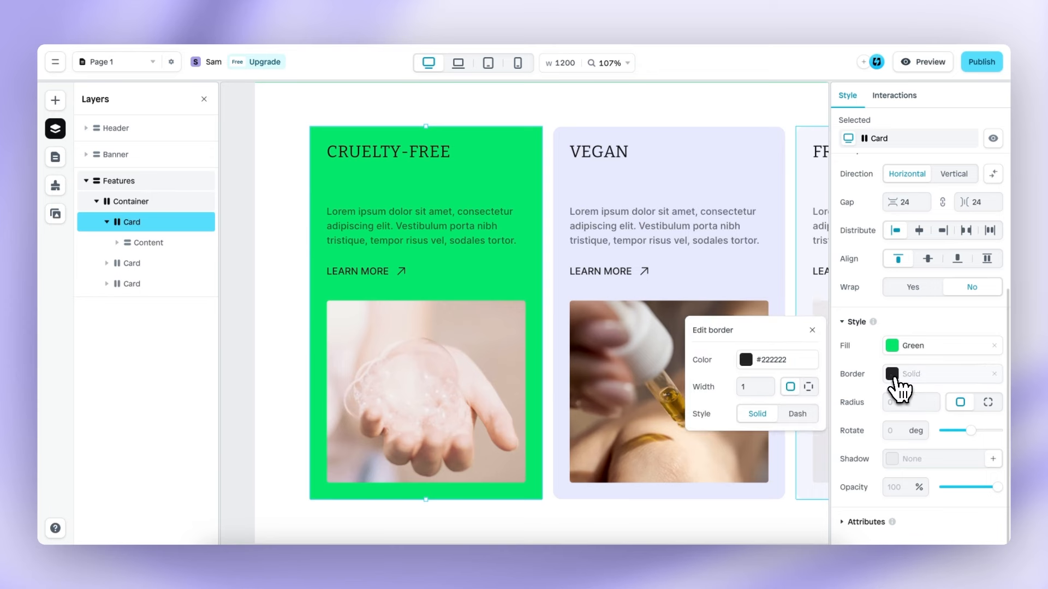
left_click(747, 360)
left_click_drag(716, 352, 674, 386)
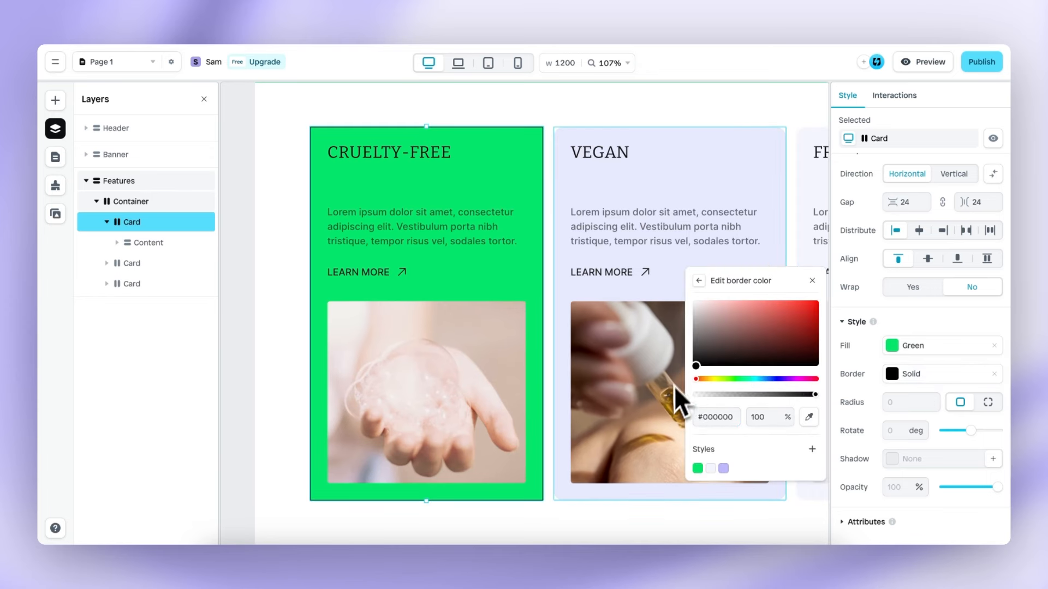
left_click(699, 281)
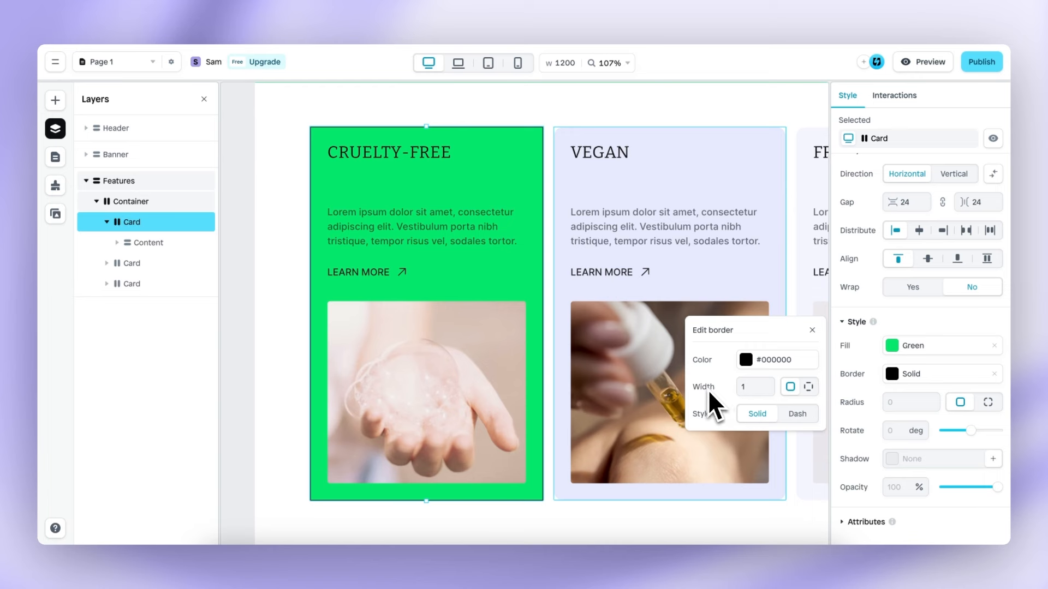
left_click(812, 330)
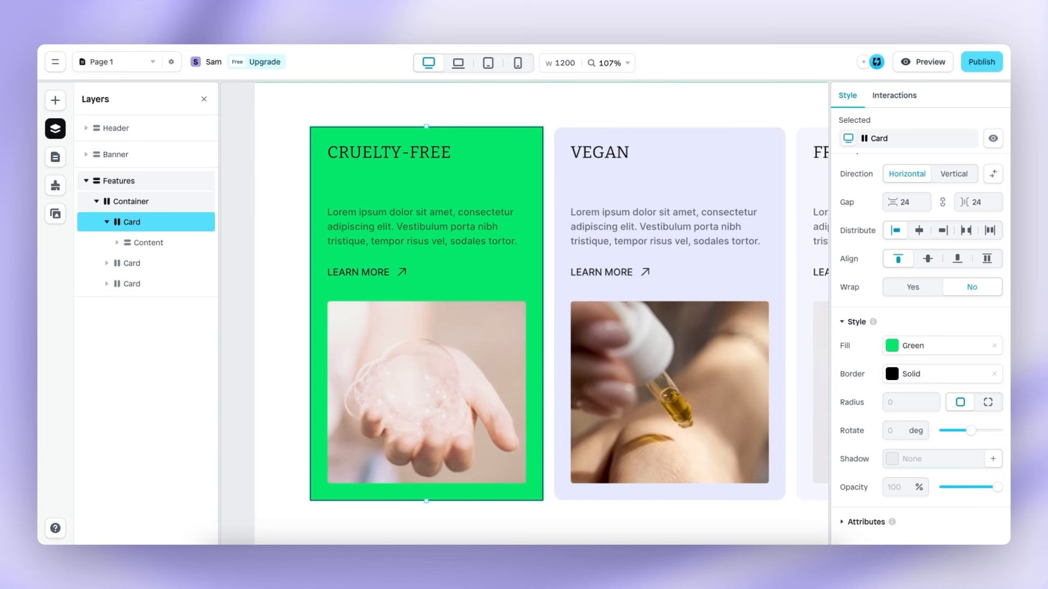
Replace the green card's title text with "on-the-go convenience"
double_click(401, 152)
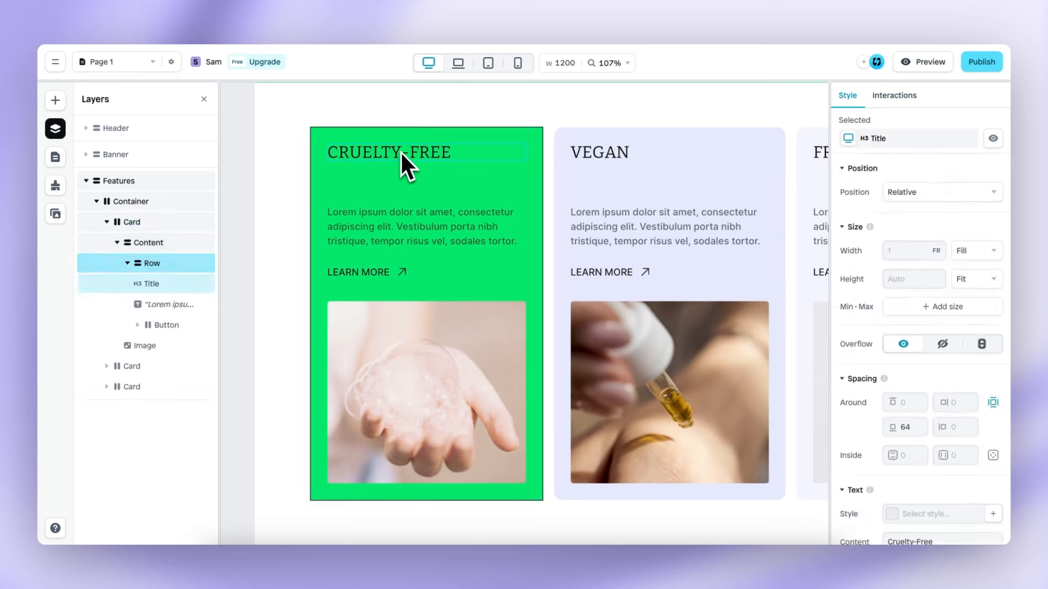
double_click(401, 152)
type("ON-THE-GO CONVENIENCE")
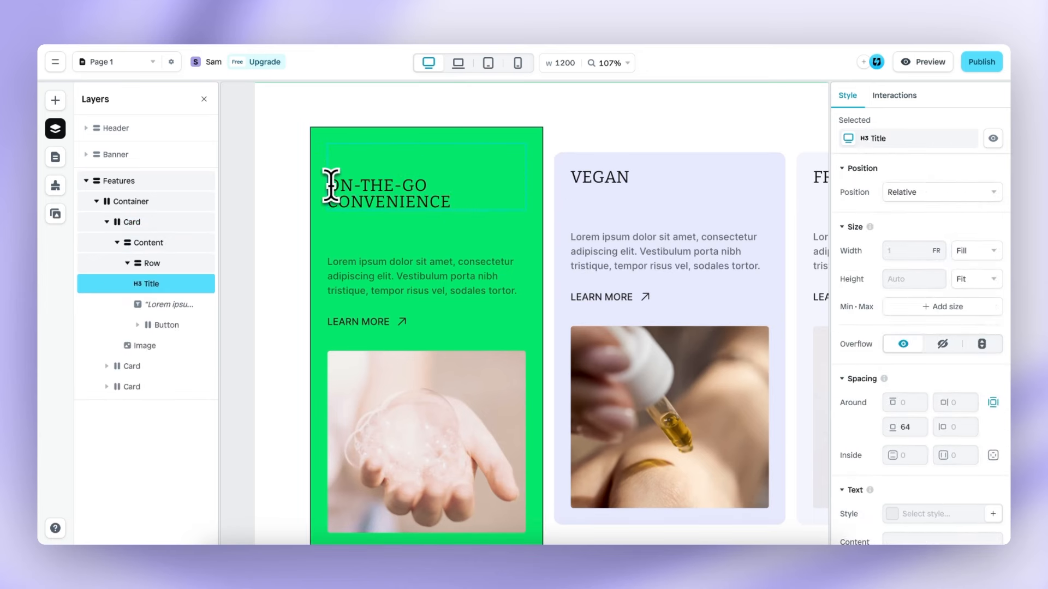
scroll(873, 350, "down", 5)
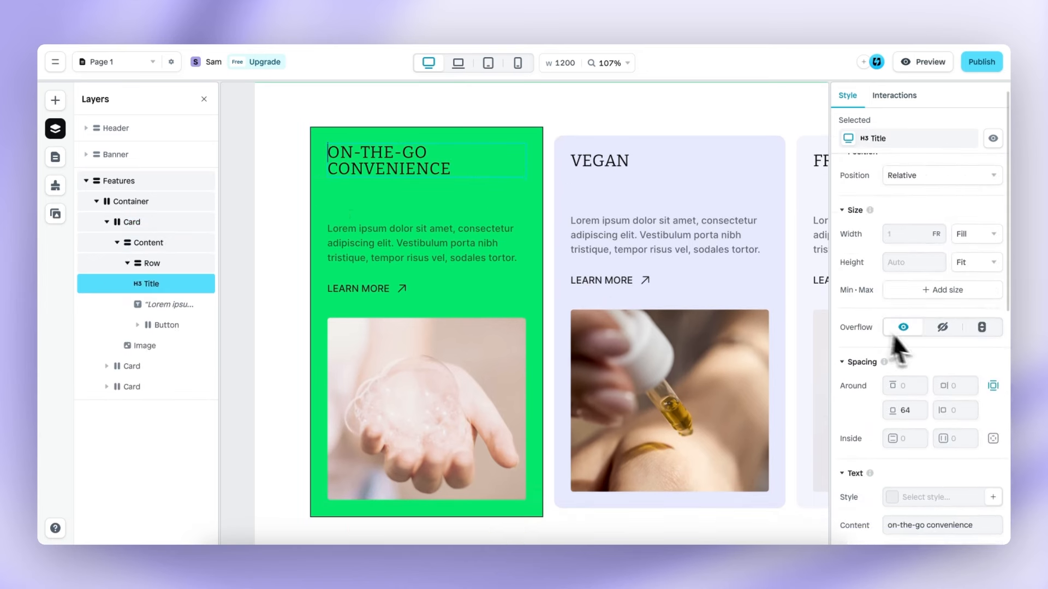
Change the font of the green card's "on-the-go convenience" title to Bricolage Grotesque
left_click(898, 361)
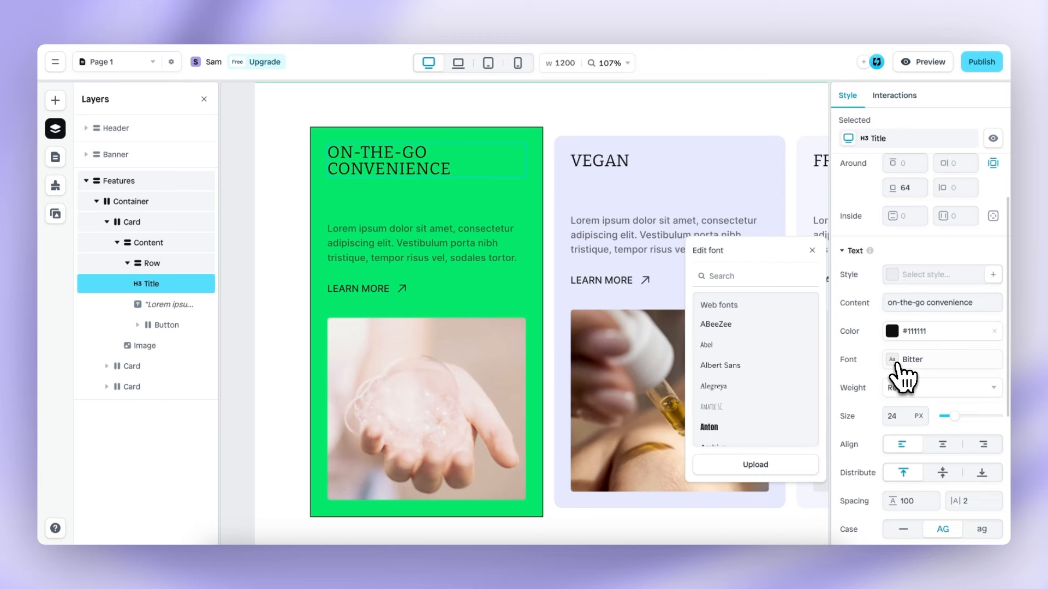
left_click(767, 278)
type("bri")
left_click(764, 327)
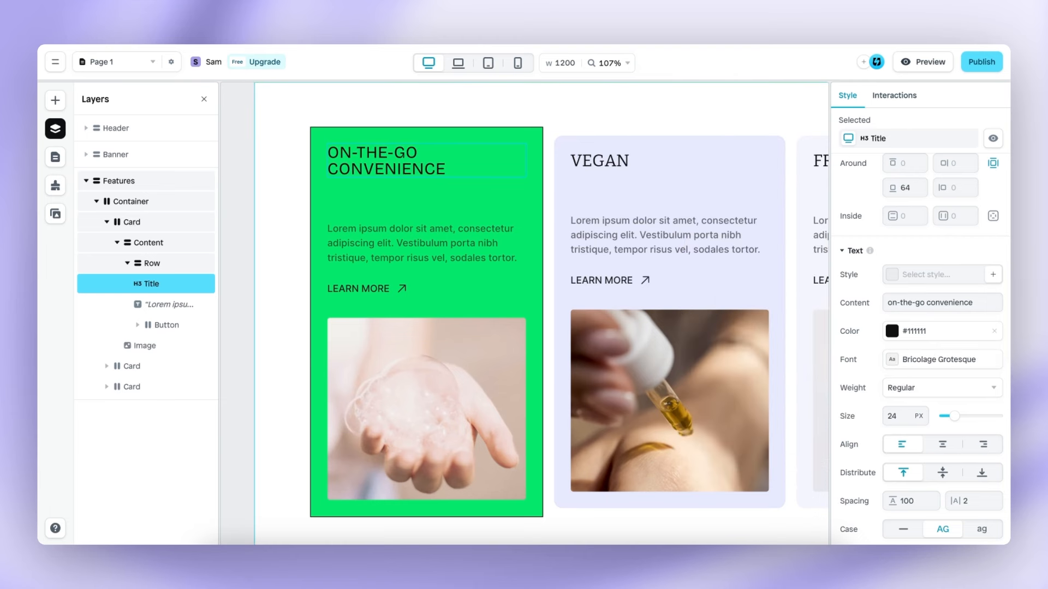
Replace the green card's description with "Wherever life takes you – work, the gym, or adventures – our compact, energy gum is designed for your busy lifestyle."
left_click(392, 248)
double_click(397, 255)
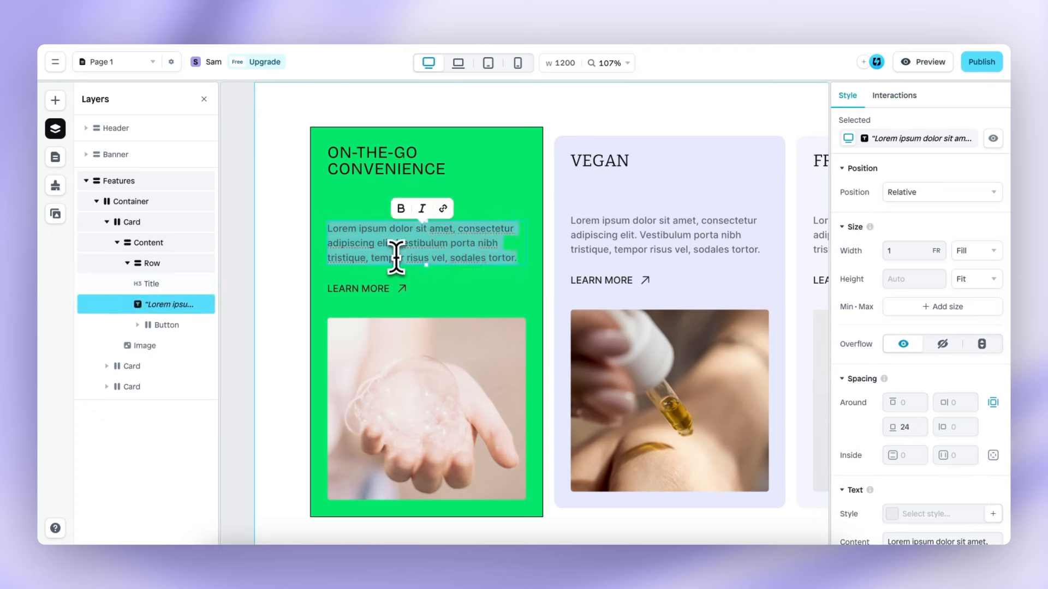
type("Wherever life takes you – work, the gym, or adventures – our compact, energy gum is designed for your busy lifestyle.")
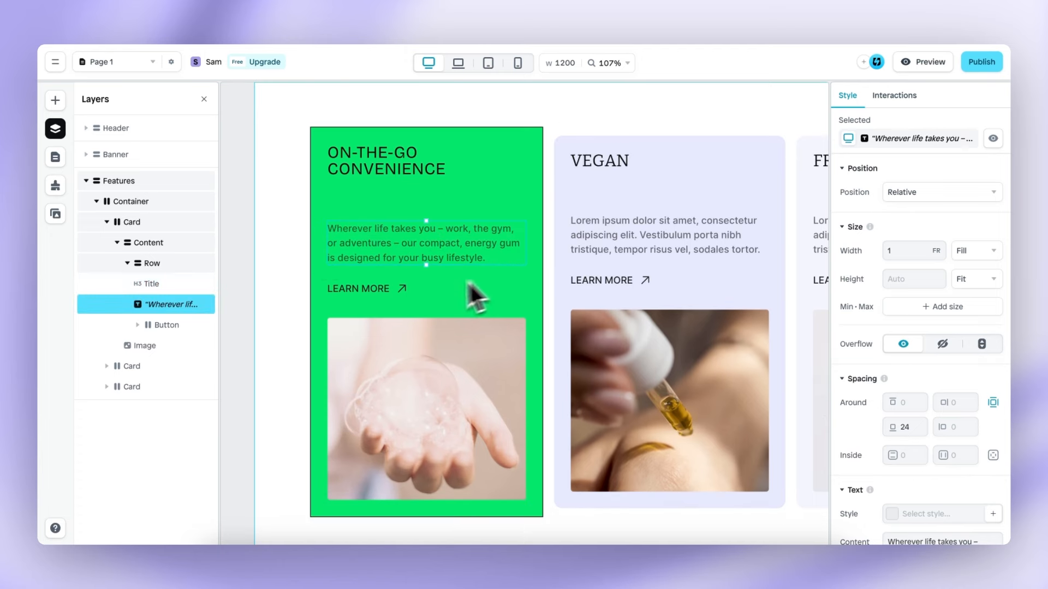
Replace the green card's image with the "convenience" picture from the image library and clear the image's corner radius
left_click(459, 365)
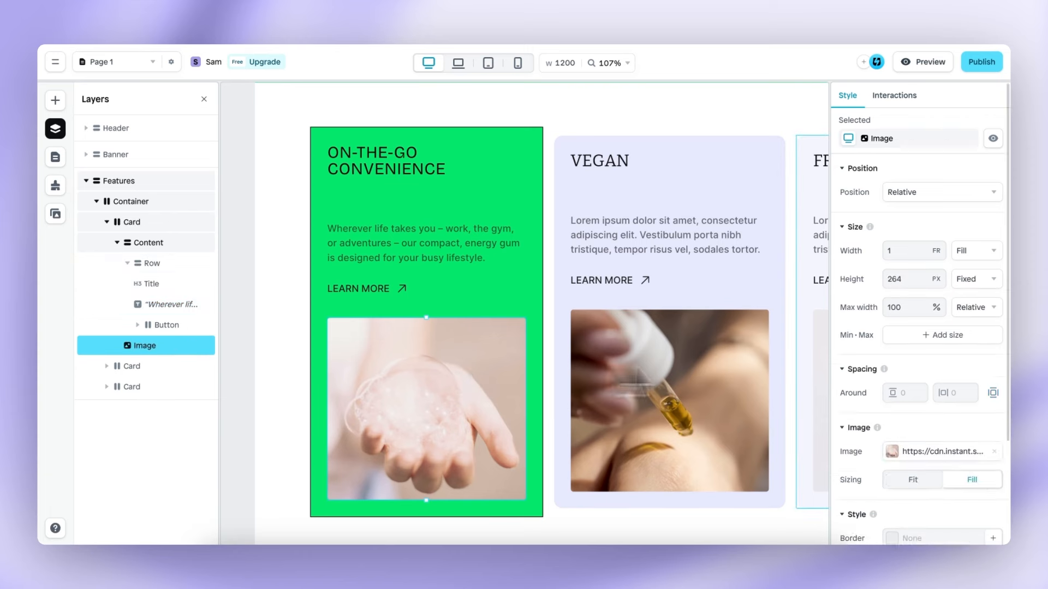
scroll(901, 382, "down", 3)
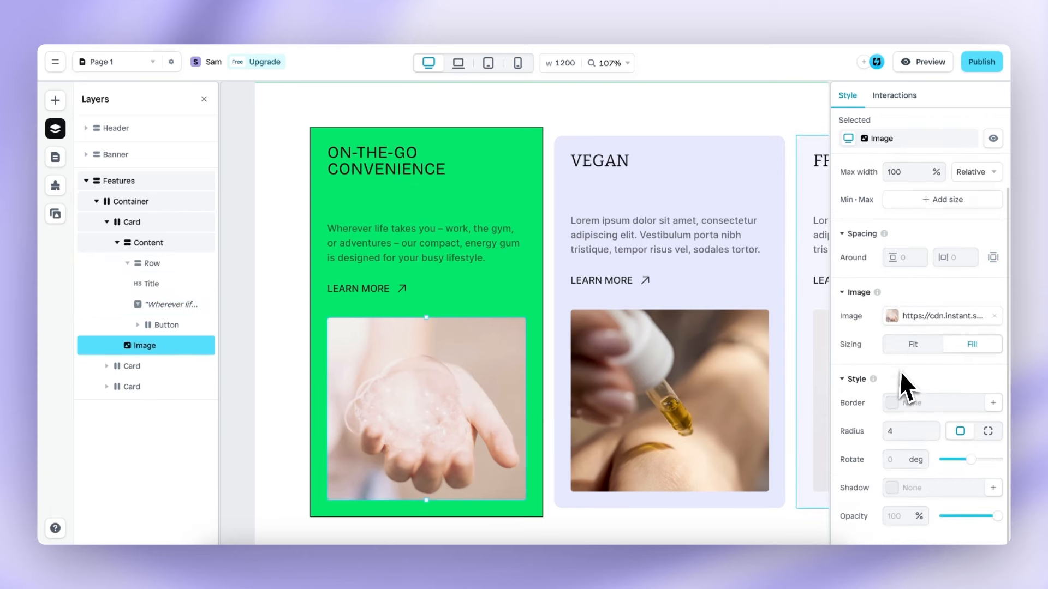
left_click(892, 318)
scroll(734, 343, "down", 3)
scroll(734, 344, "down", 1)
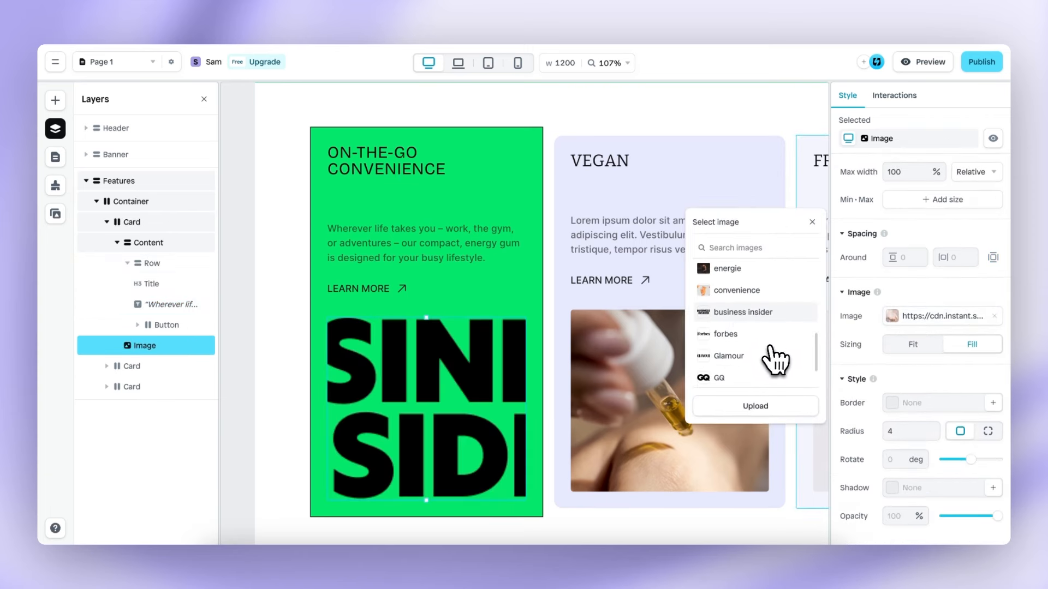
left_click(753, 303)
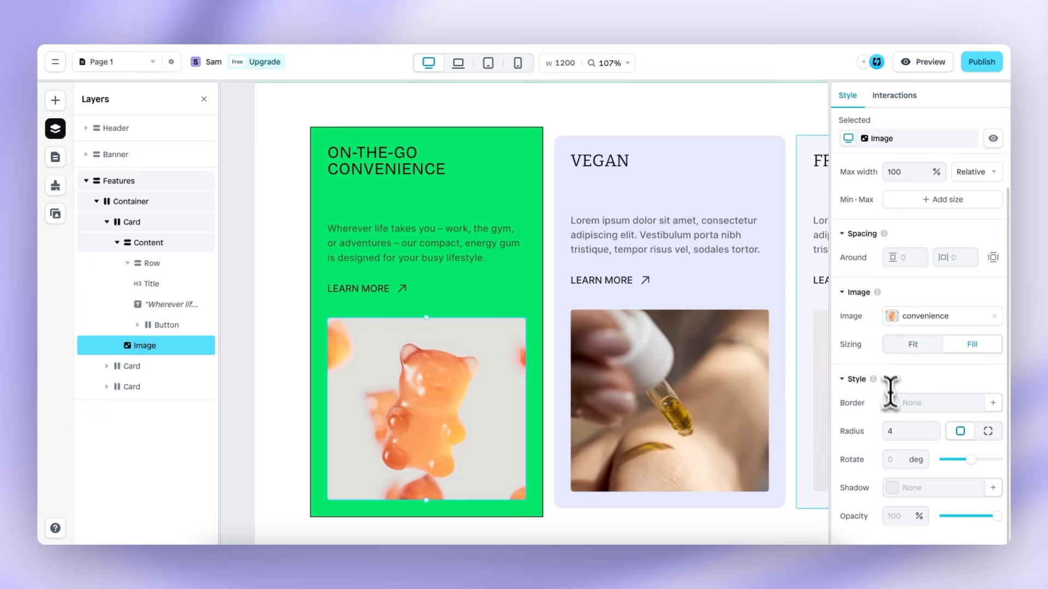
left_click(898, 431)
key("BackSpace")
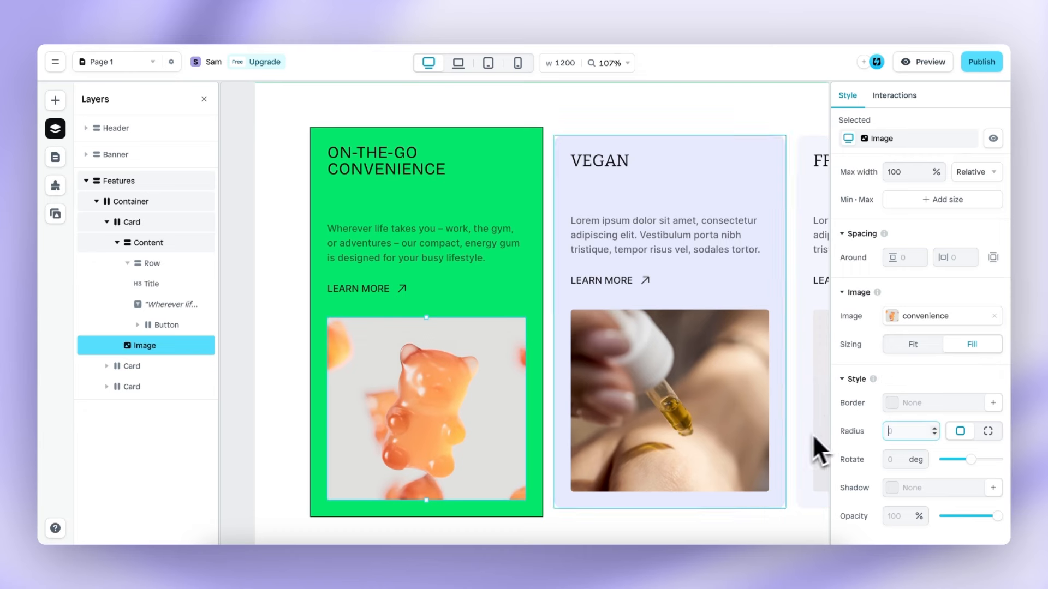
Delete the Vegan and Fragrance-Free cards from the features container, keeping only the green card
left_click(549, 307)
scroll(550, 307, "down", 1)
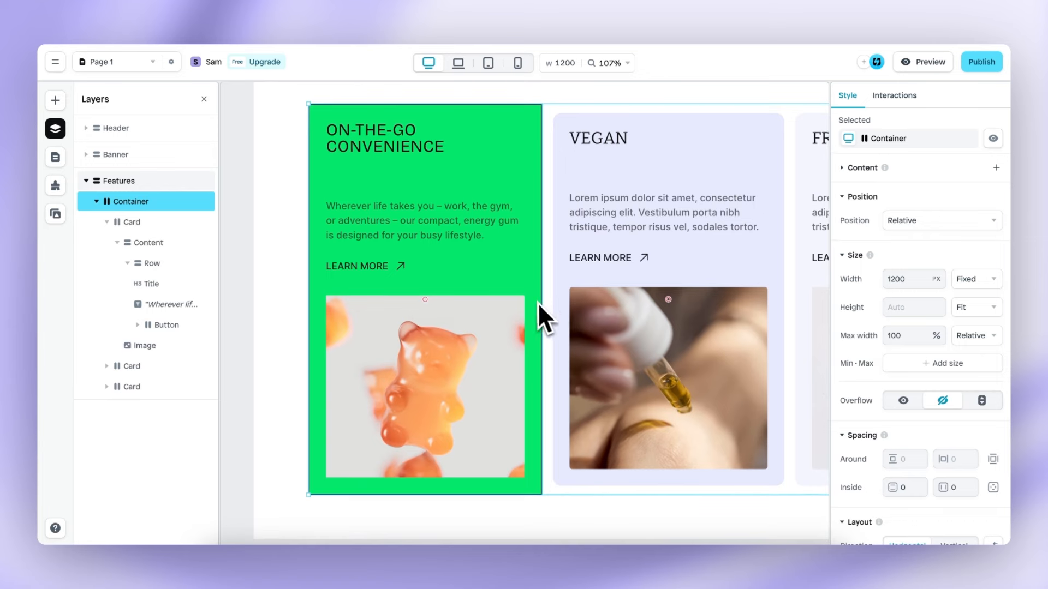
scroll(533, 300, "right", 1)
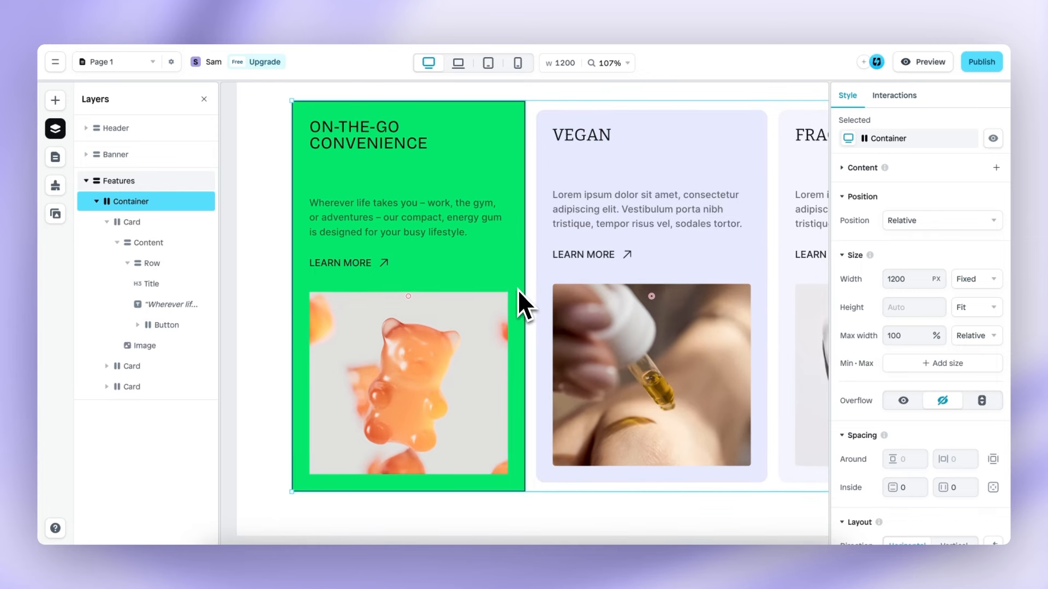
scroll(517, 290, "down", 5)
key("Delete")
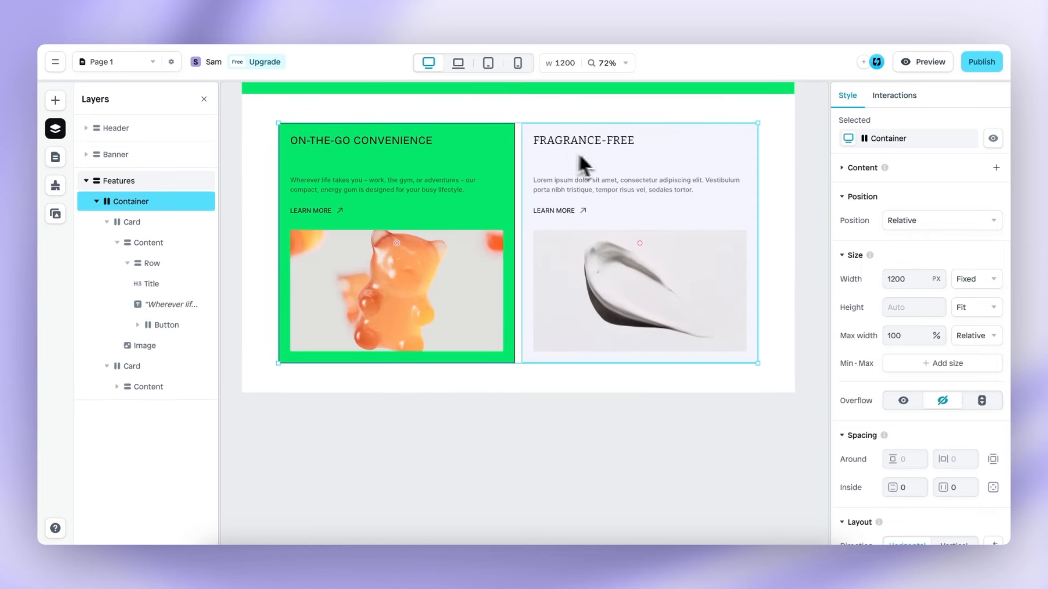
left_click(595, 156)
key("Delete")
Duplicate the green card twice to make a row of three identical cards
left_click(534, 151)
key("ctrl+d")
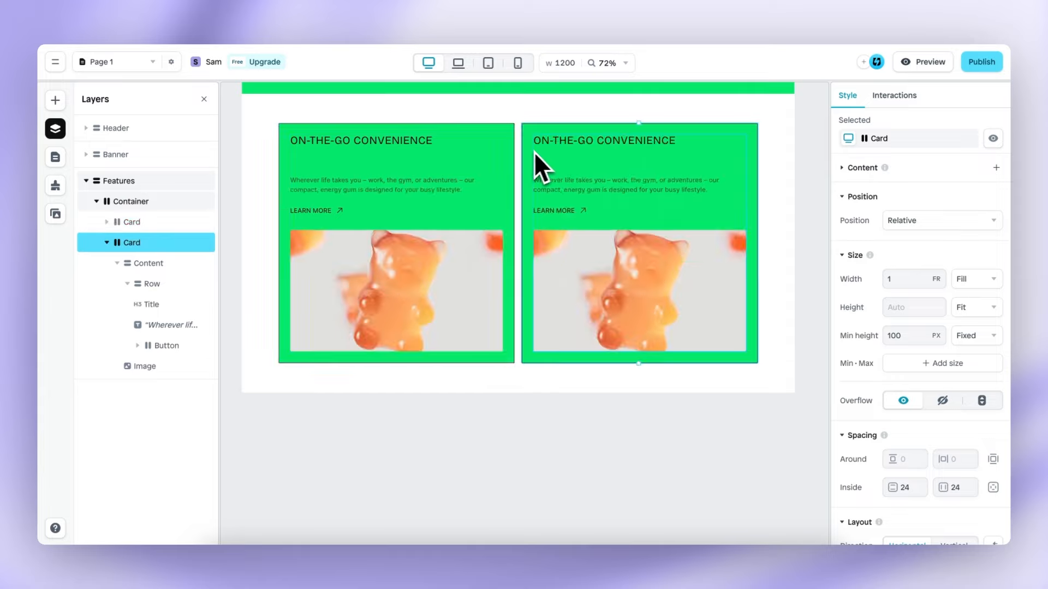
key("ctrl+d")
scroll(542, 191, "up", 2)
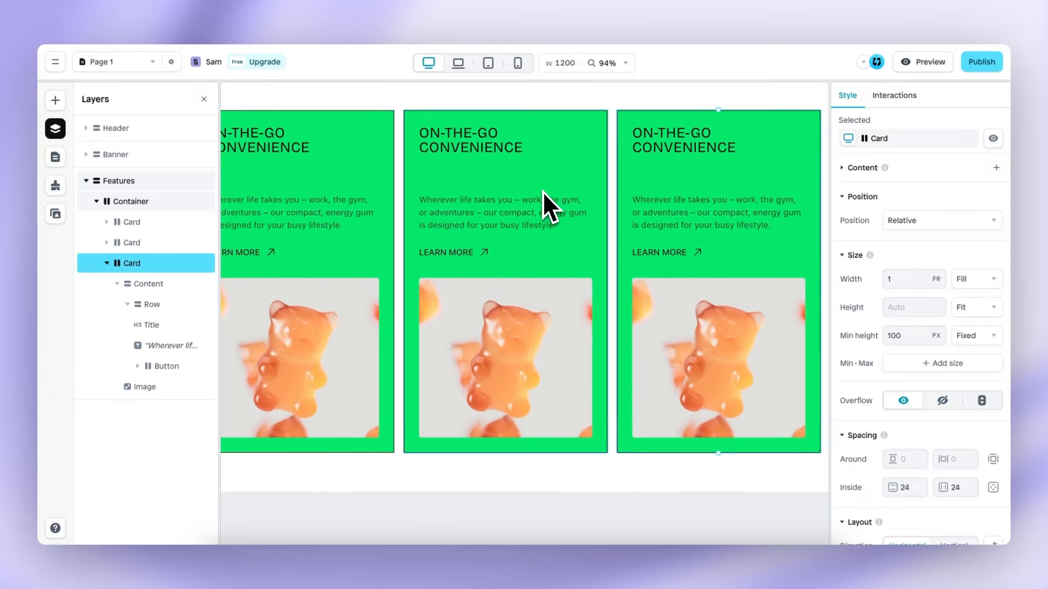
scroll(542, 191, "down", 2)
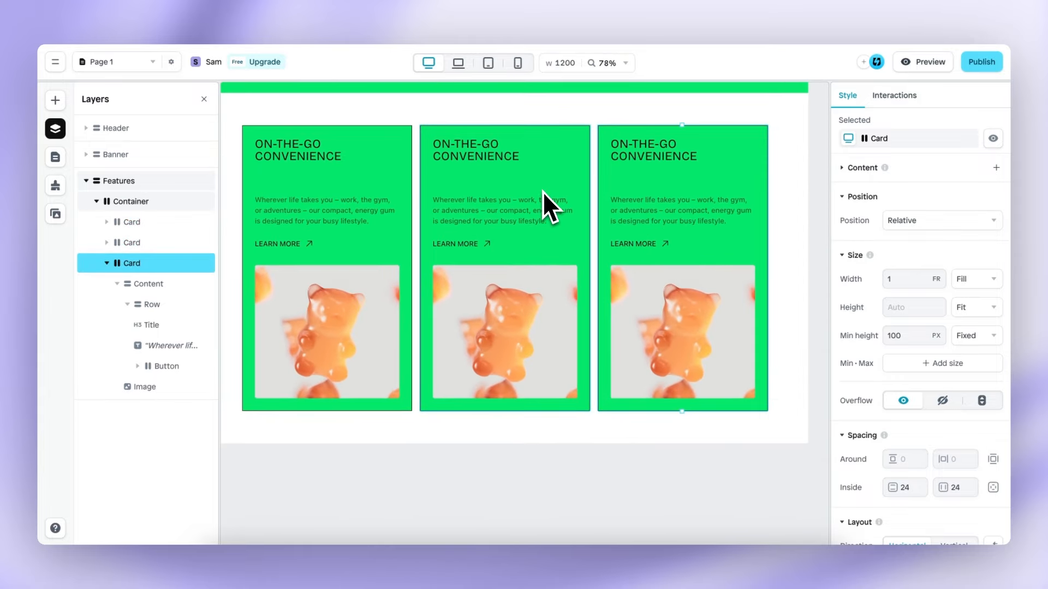
scroll(542, 192, "up", 1)
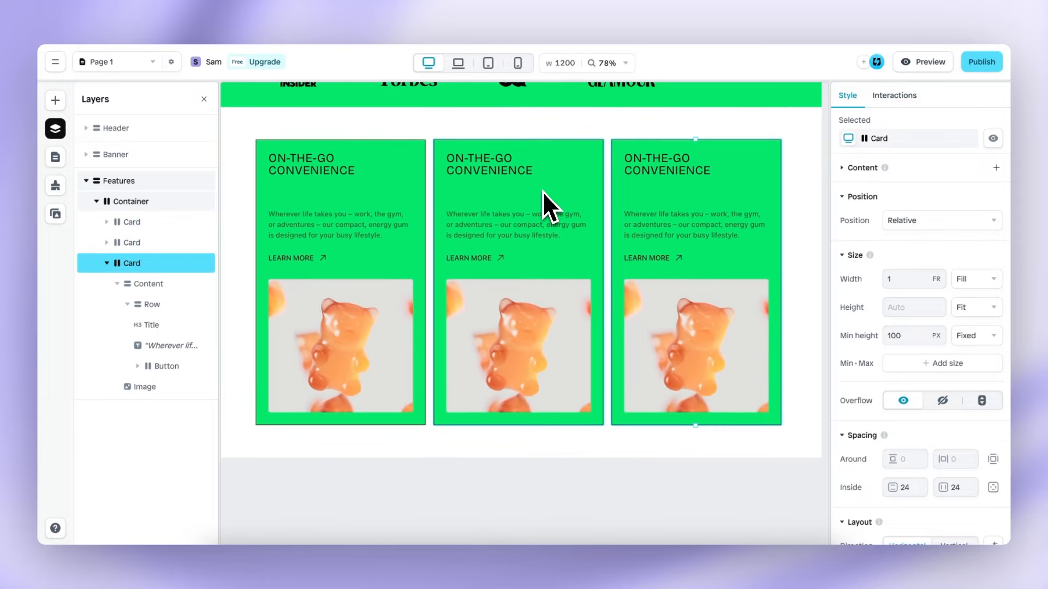
Set the gap between the cards in the features container to 24
left_click(610, 221)
scroll(886, 331, "down", 5)
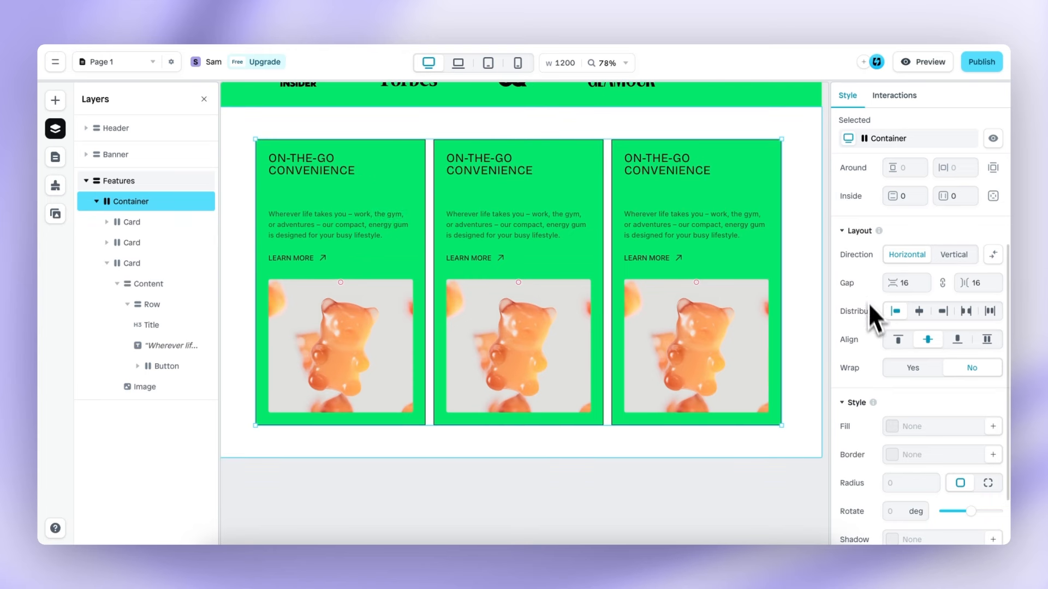
scroll(873, 351, "up", 1)
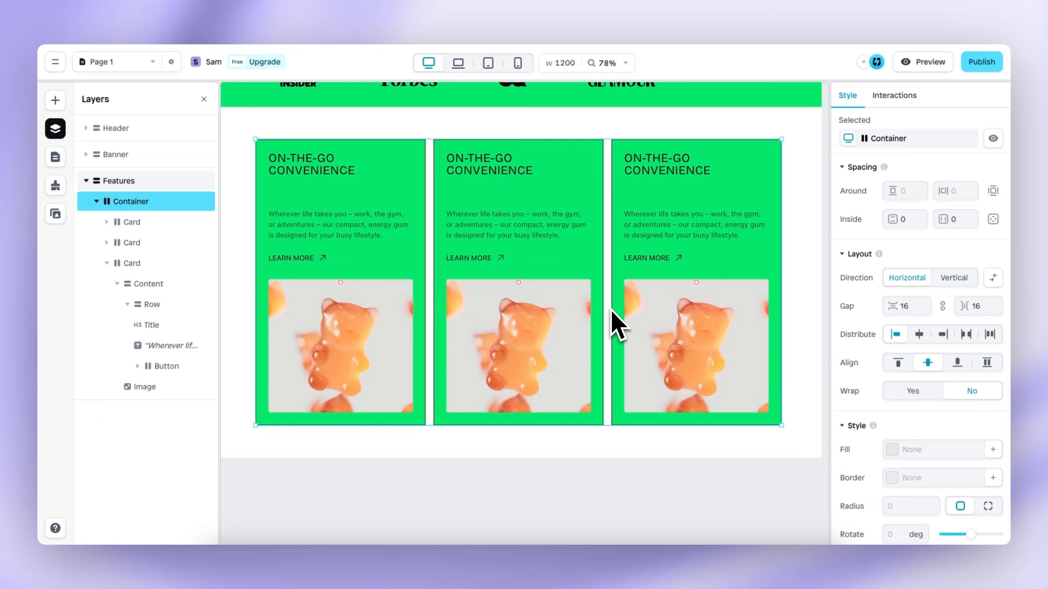
left_click(906, 306)
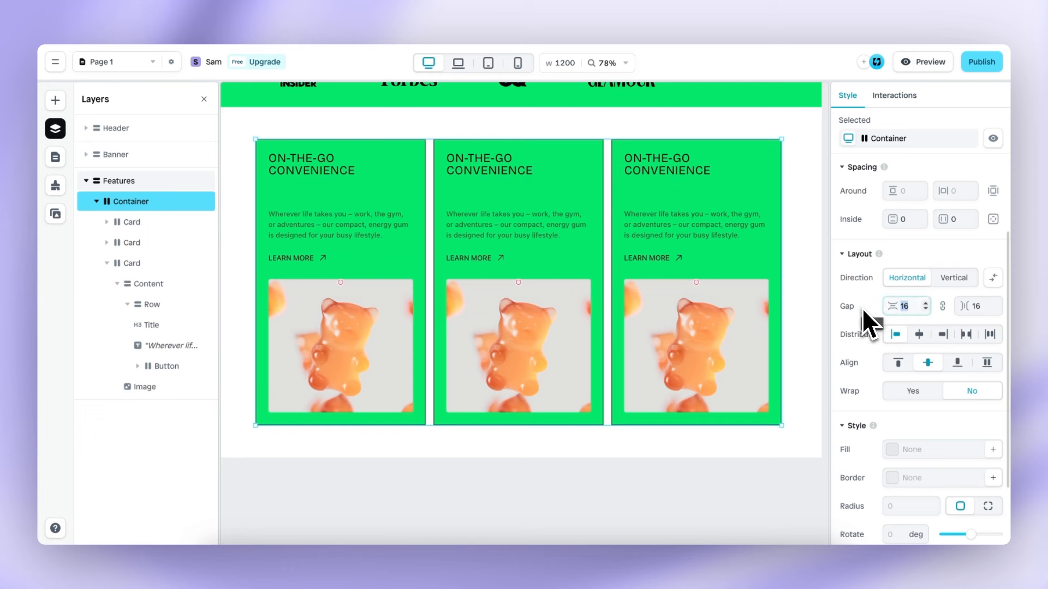
type("24")
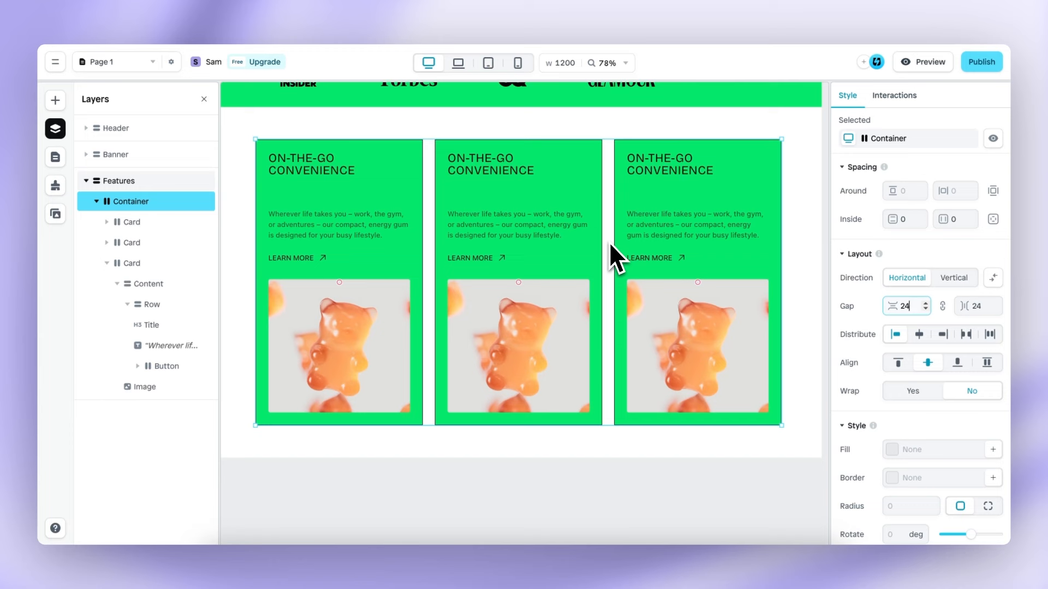
Apply the saved Purple color style as the middle card's fill
left_click(567, 200)
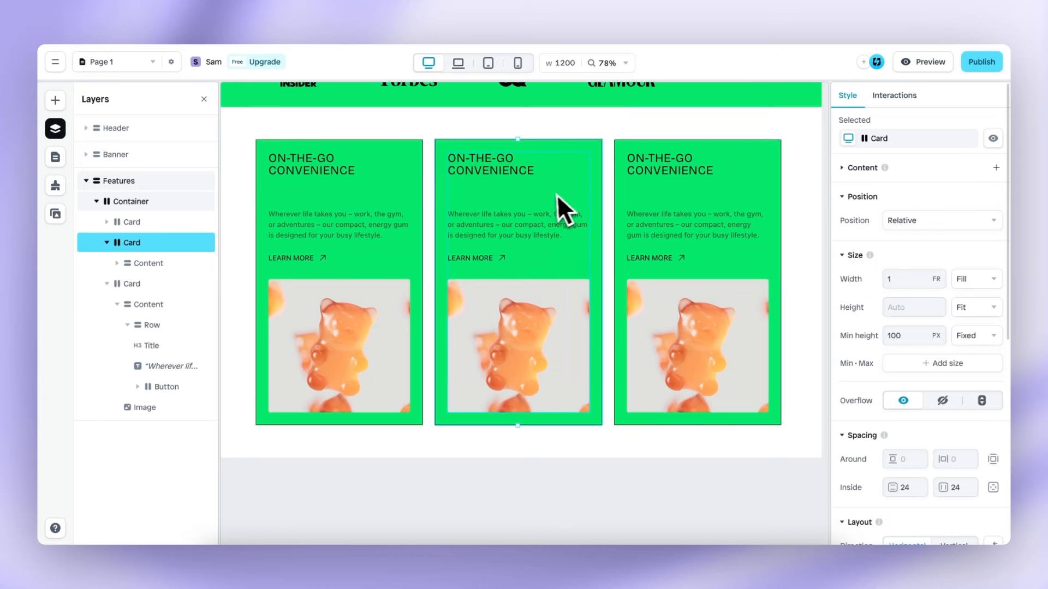
scroll(869, 278, "down", 6)
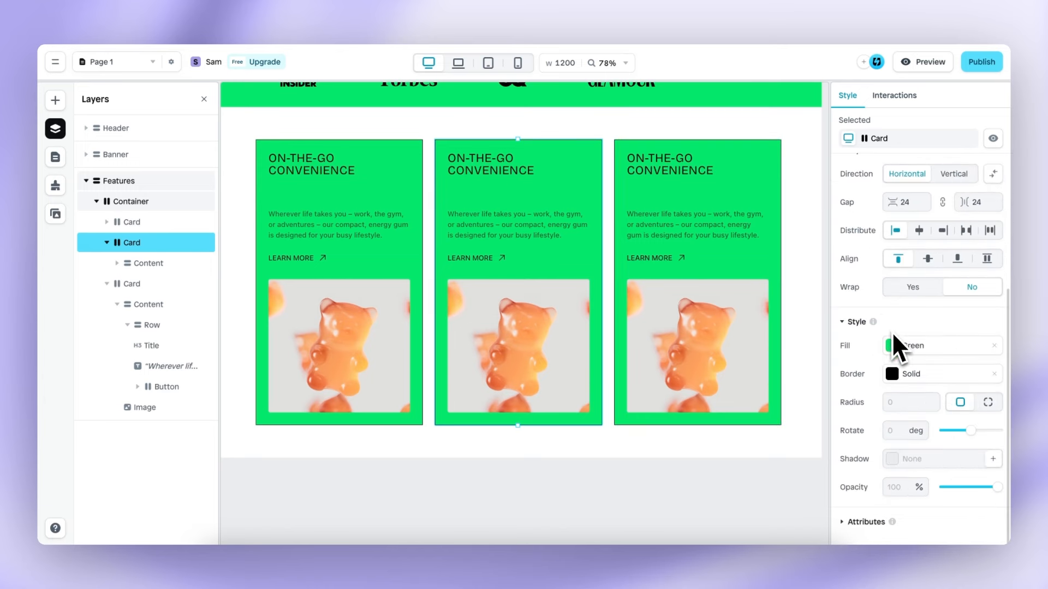
left_click(891, 346)
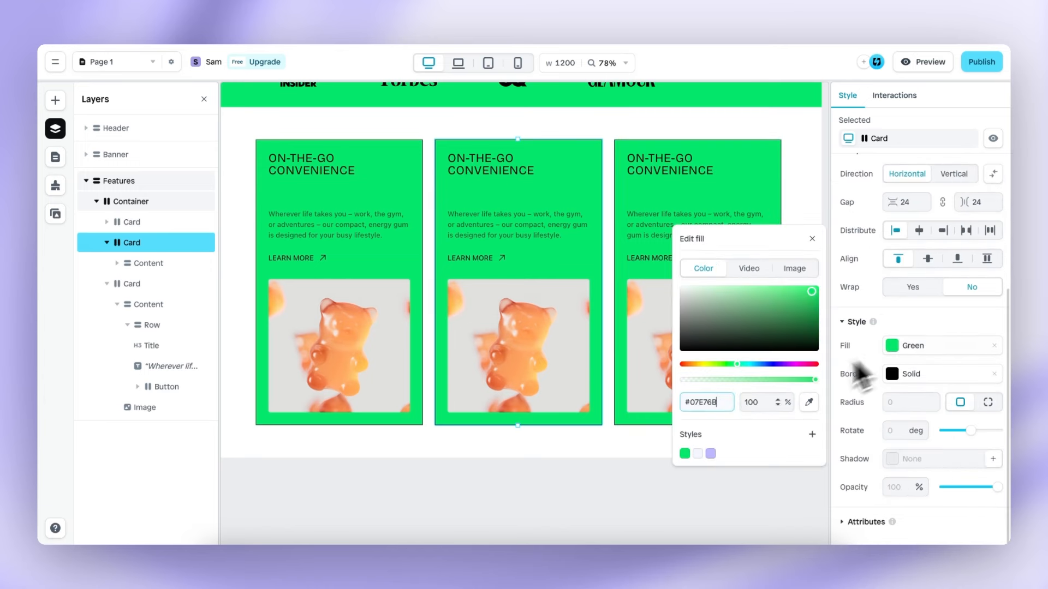
left_click(710, 453)
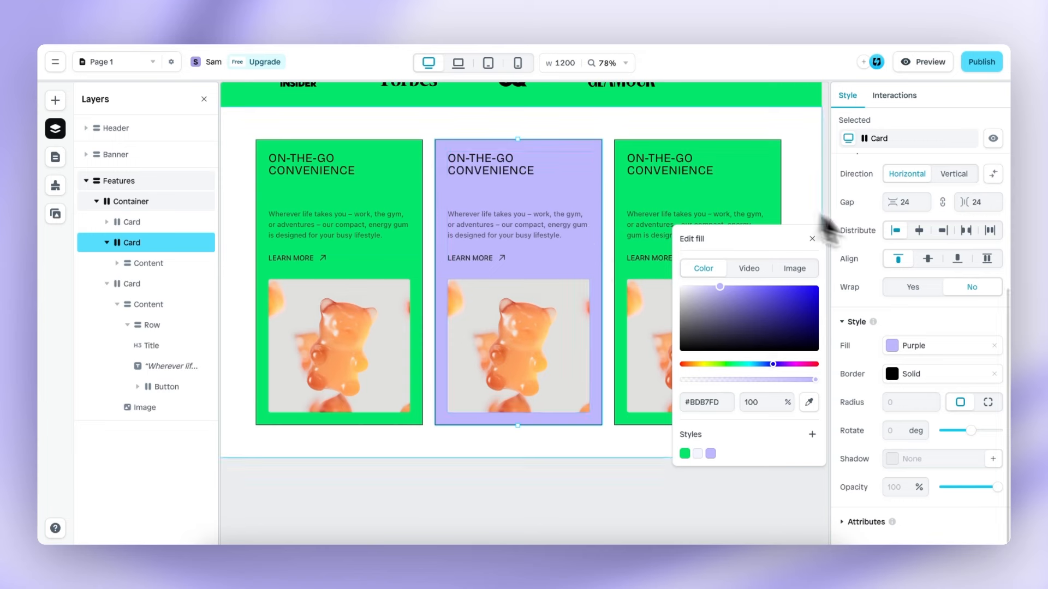
left_click(815, 250)
Replace the purple middle card's image with the "energie" picture from the image library
left_click(548, 345)
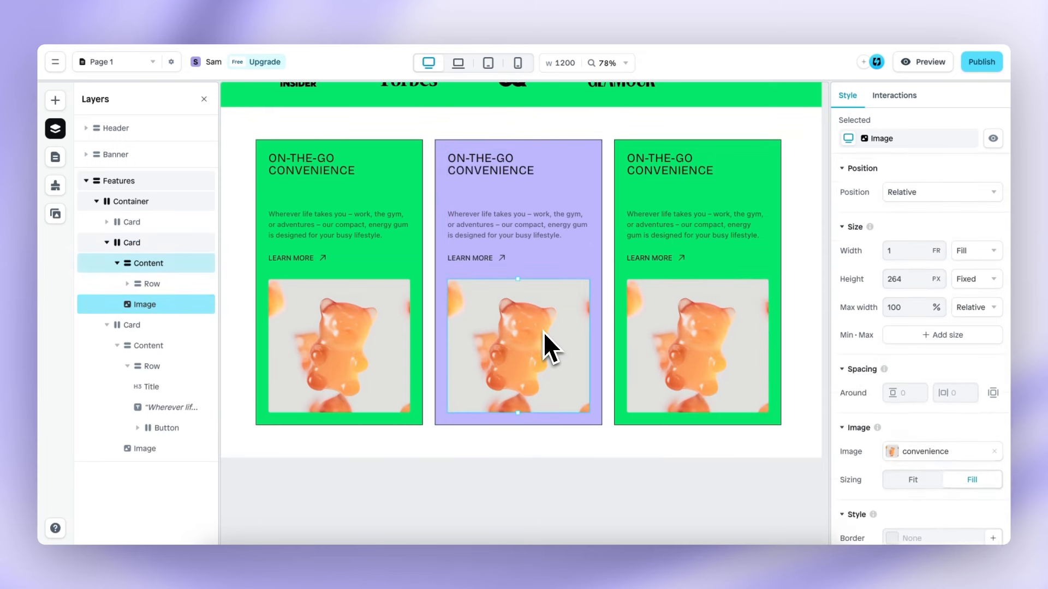
scroll(926, 367, "down", 3)
left_click(906, 319)
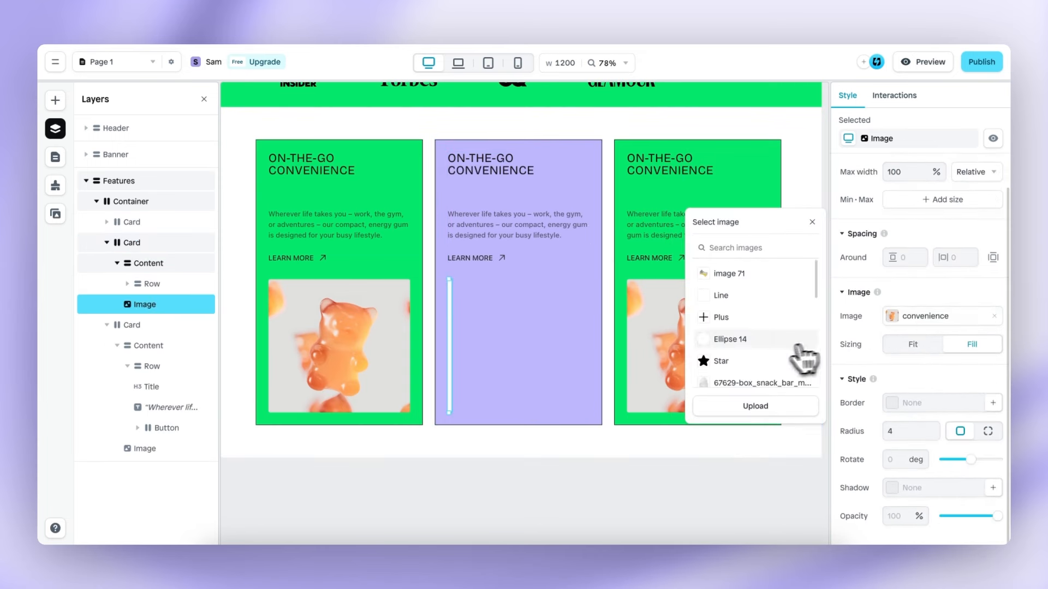
scroll(774, 349, "down", 3)
scroll(775, 349, "up", 2)
left_click(755, 309)
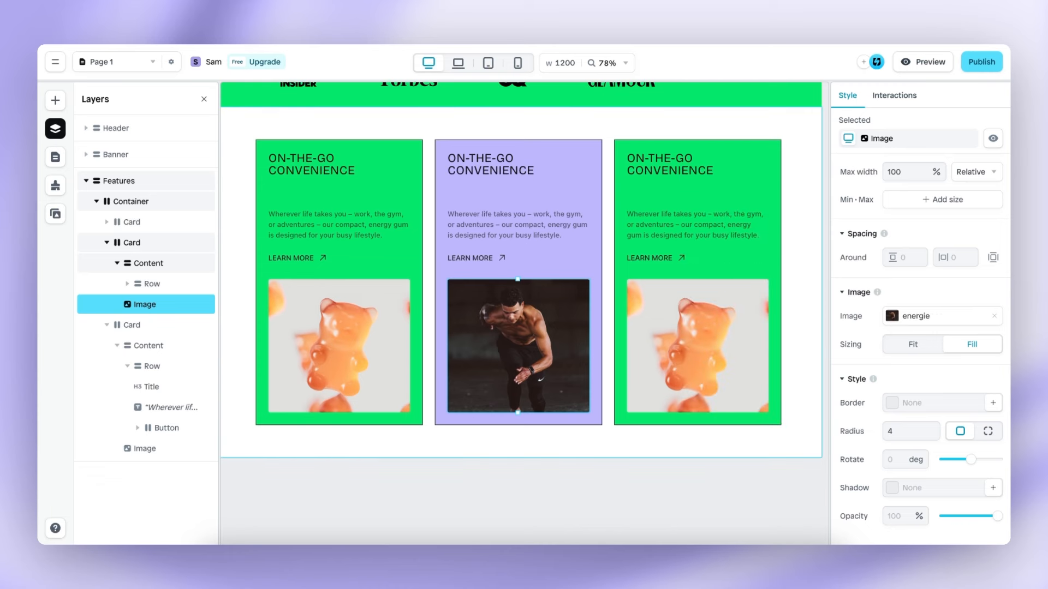
Replace the purple card's title with "No Energy Depletion", broken onto a second line before "Depletion" and without an empty line above it
left_click(484, 166)
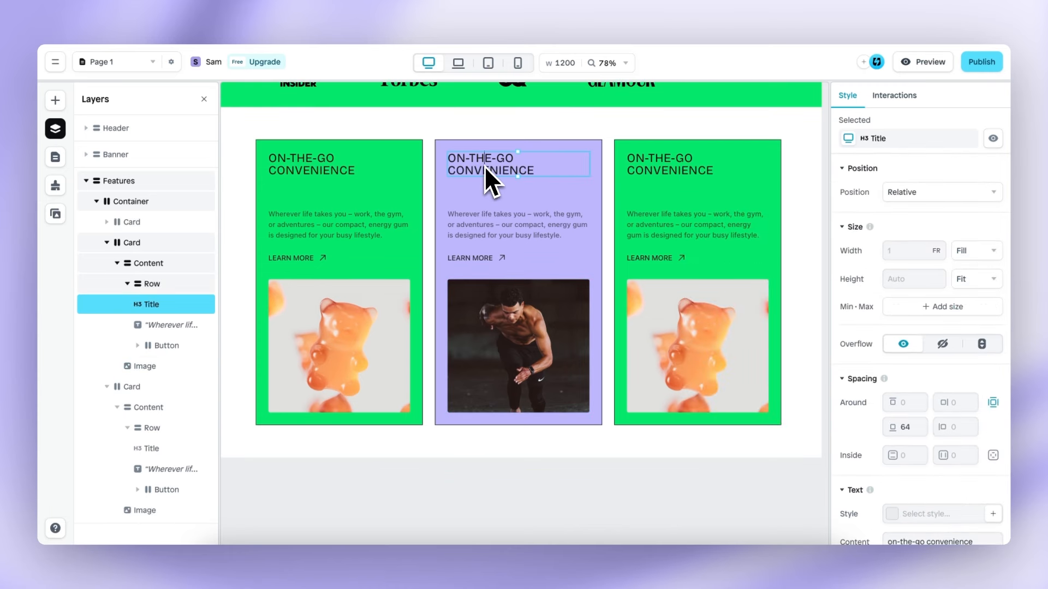
double_click(484, 166)
type("NO ENERGY DEPLETION")
left_click(449, 183)
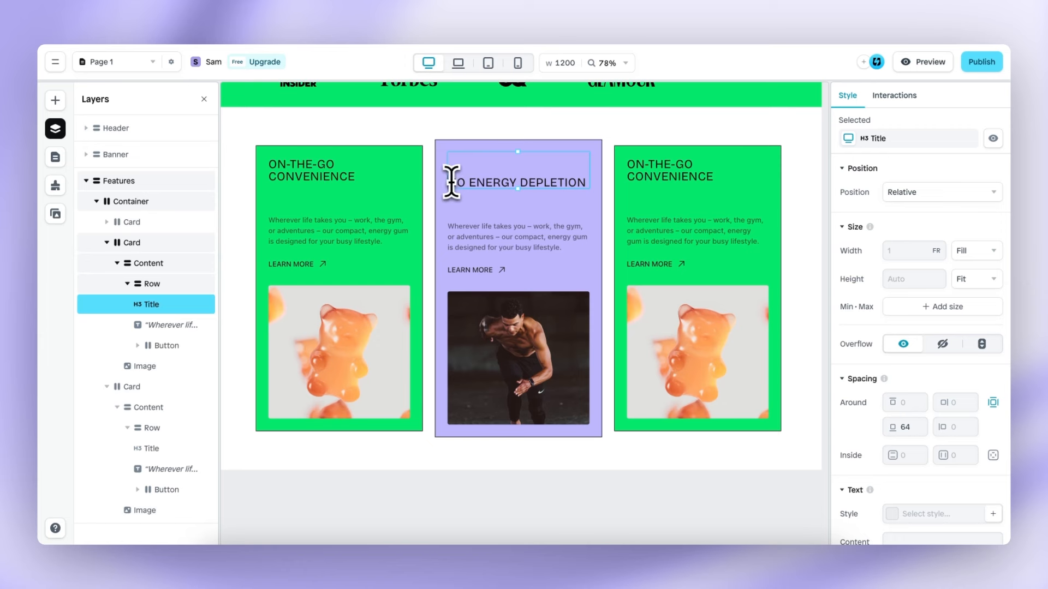
key("BackSpace")
left_click(518, 165)
key("Return")
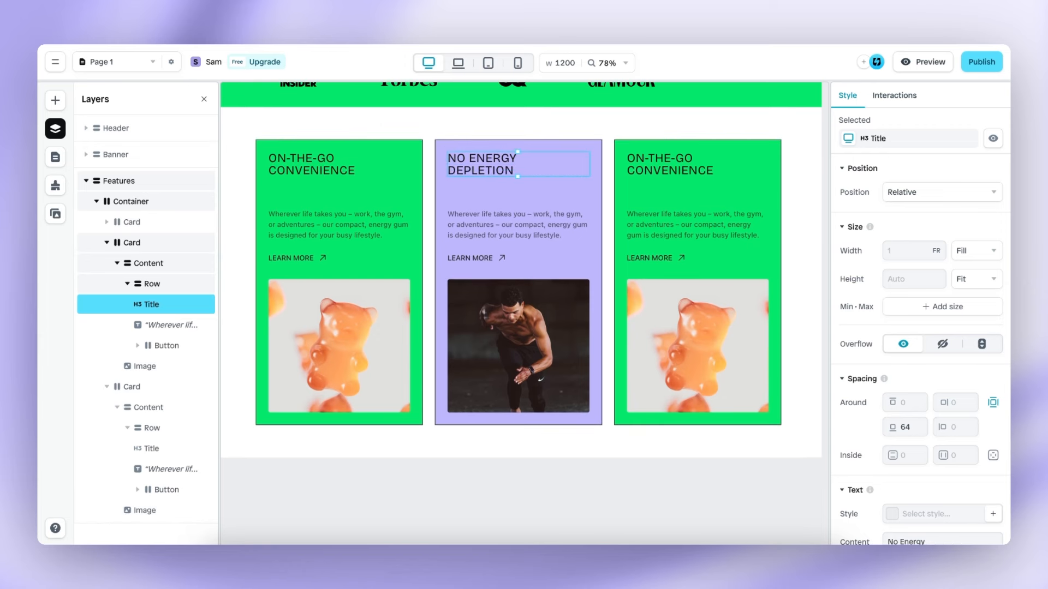
Replace the purple card's description with "Say goodbye to coffee breath or the aftertaste of energy drinks. Our caffeine chewing gum offers no bad breath."
double_click(489, 221)
type("Say goodbye to coffee breath or the aftertaste of energy drinks. Our caffeine chewing gum offers no bad breath.")
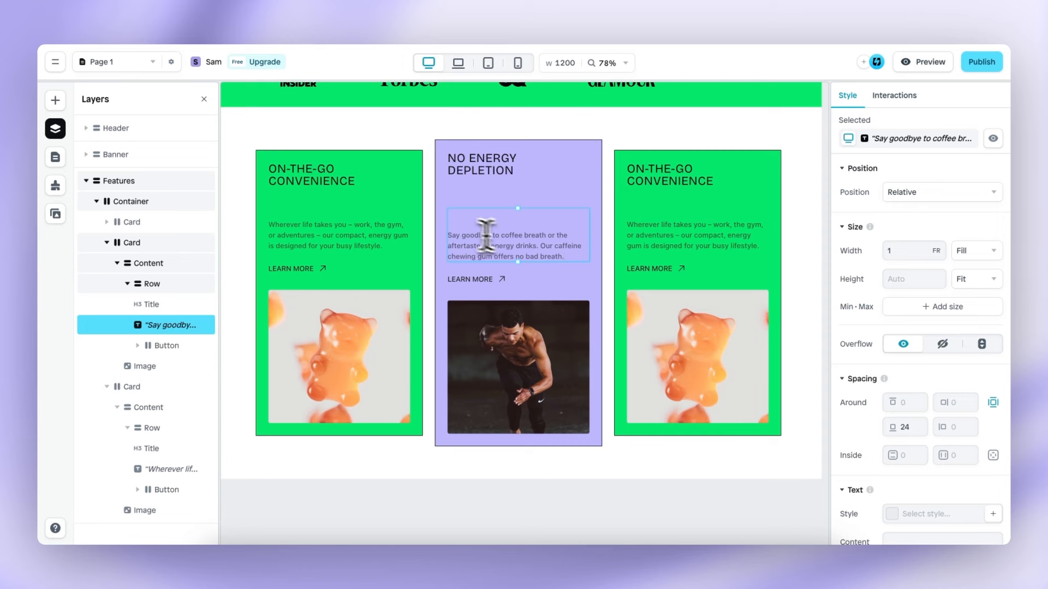
left_click(449, 235)
key("BackSpace")
key("BackSpace")
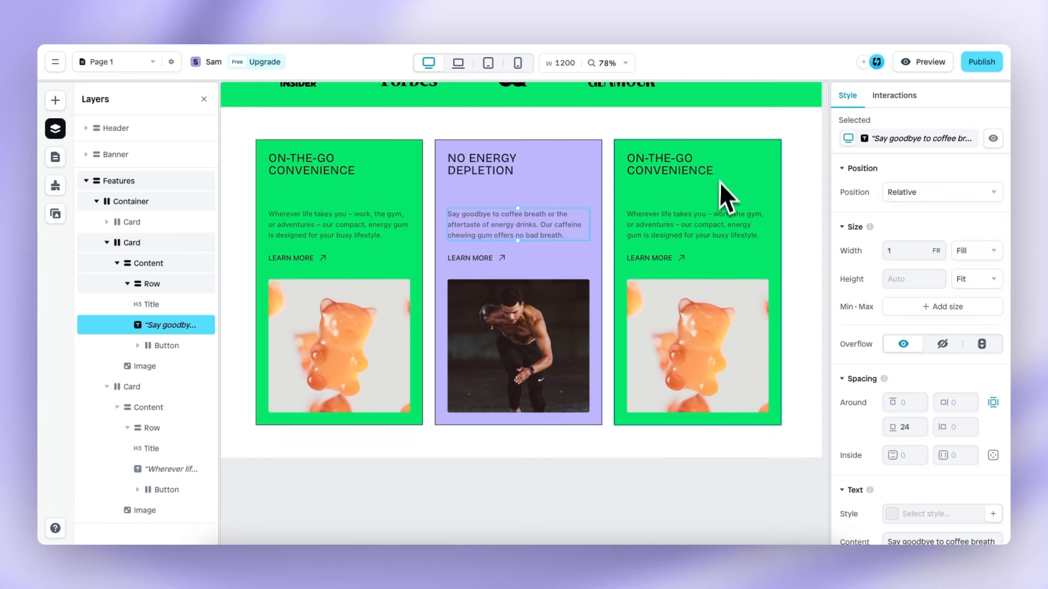
Replace the third card's image with the "Vitamins" picture from the image library
left_click(725, 329)
left_click(735, 331)
left_click(734, 331)
scroll(897, 357, "down", 3)
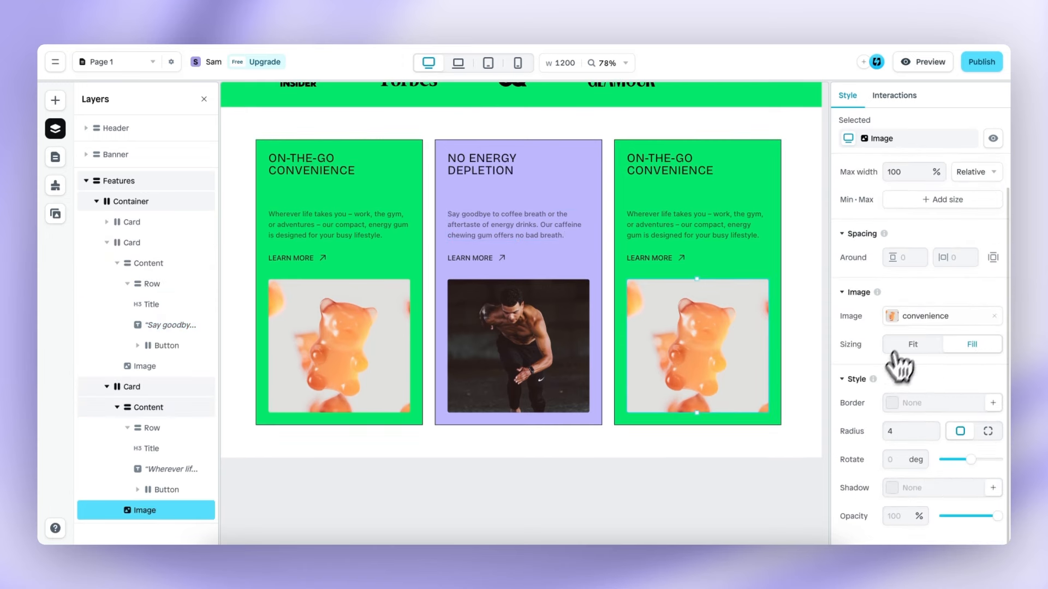
left_click(899, 321)
scroll(780, 333, "down", 5)
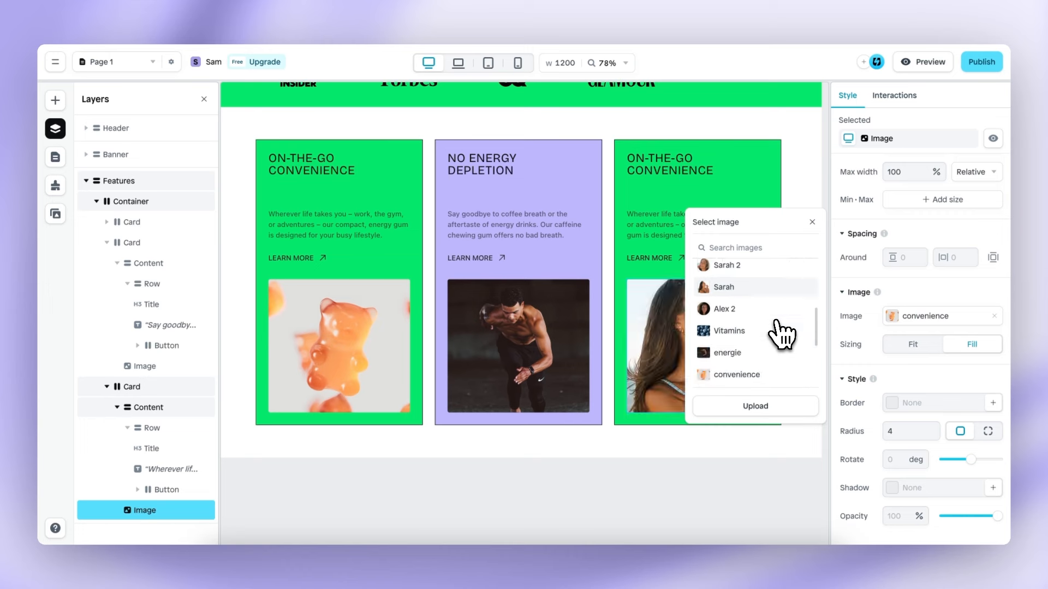
left_click(764, 330)
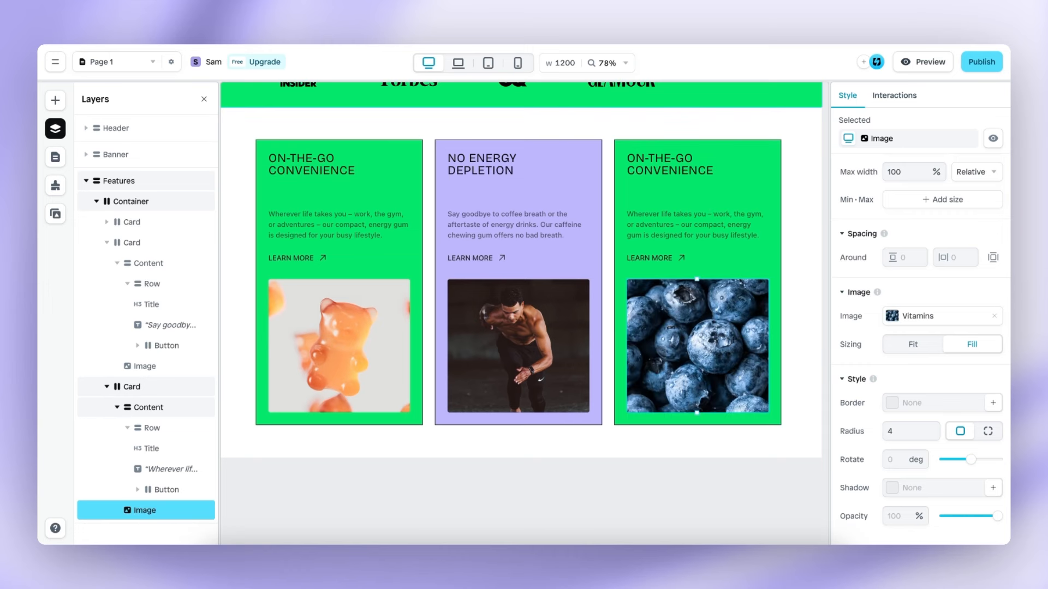
Replace the third card's title with "Vitamin Enriched" and remove the empty line above it
double_click(662, 167)
type("VITAMIN ENRICHED")
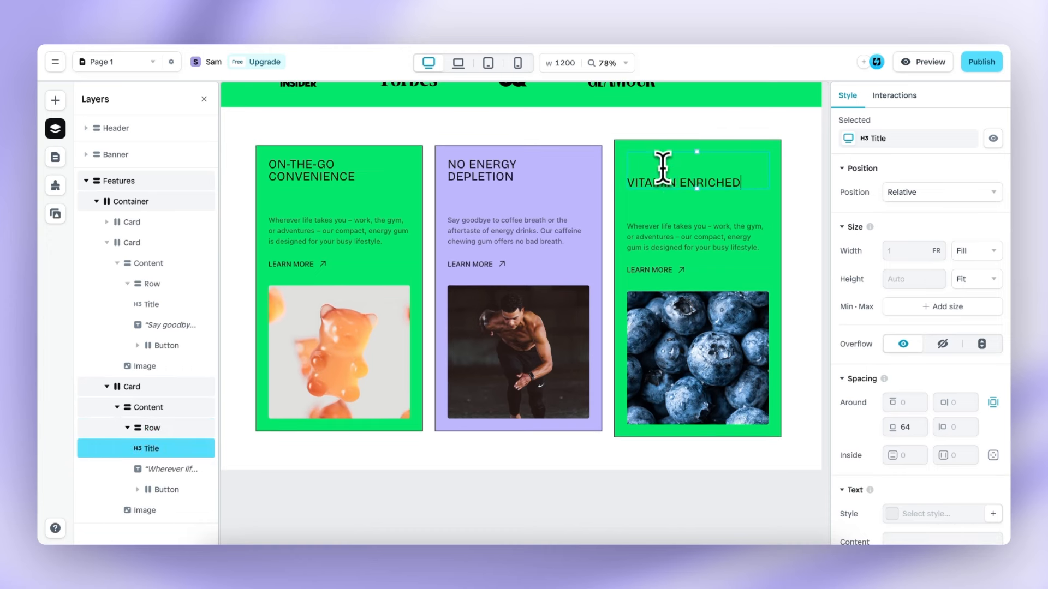
left_click(628, 183)
key("BackSpace")
key("BackSpace")
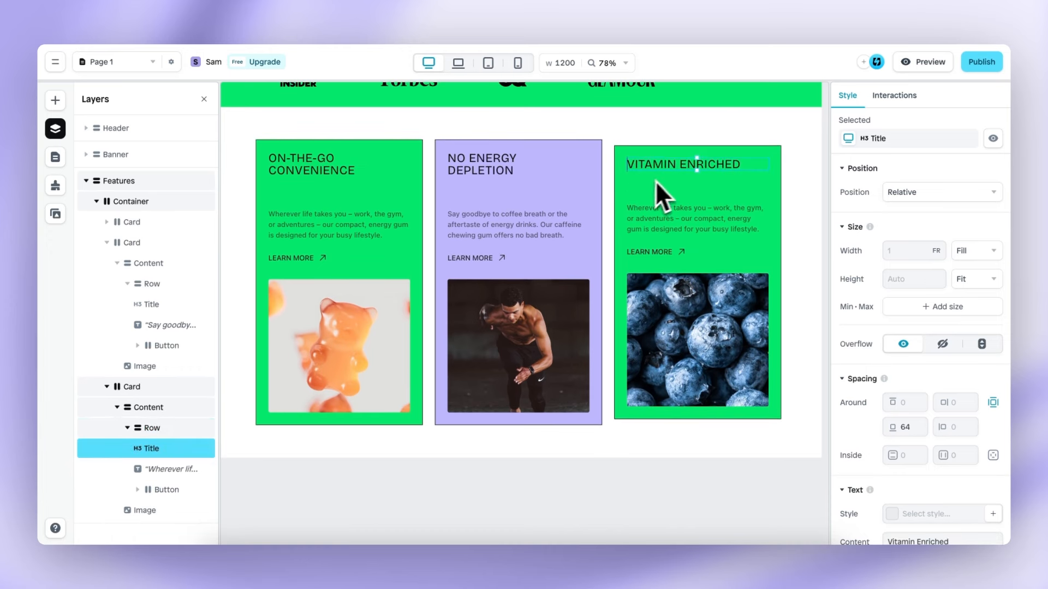
Replace the third card's description with "Elevate your daily routine with our gum that not only provides a caffeine kick but also delivers essential vitamins."
double_click(660, 224)
type("Elevate your daily routine with our gum that not only provides a caffeine kick but also delivers essential vitamins.")
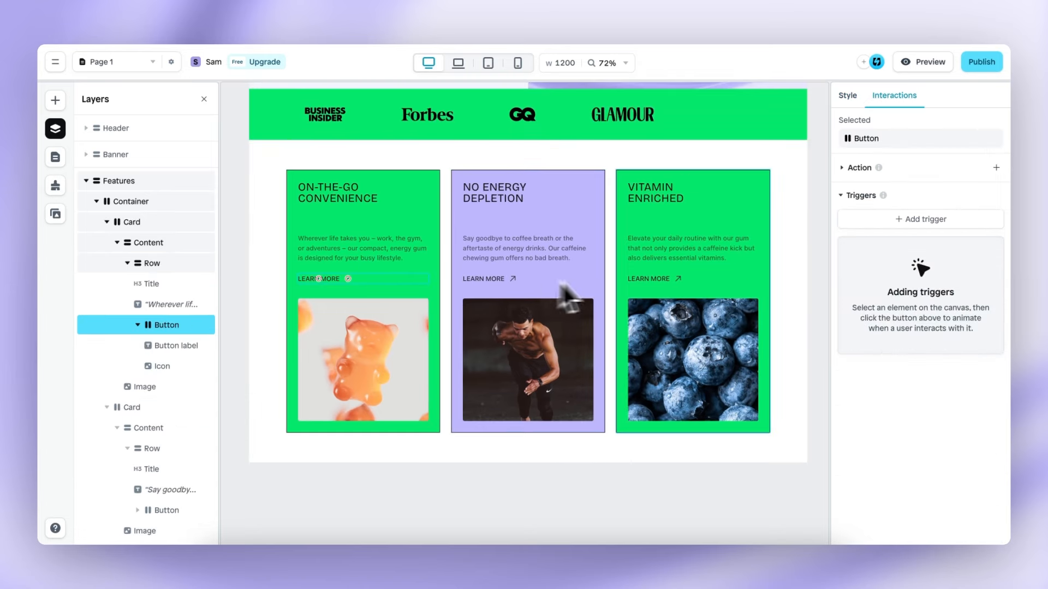
Add a link action with the URL google.com to the first card's Learn More button
scroll(309, 275, "up", 3)
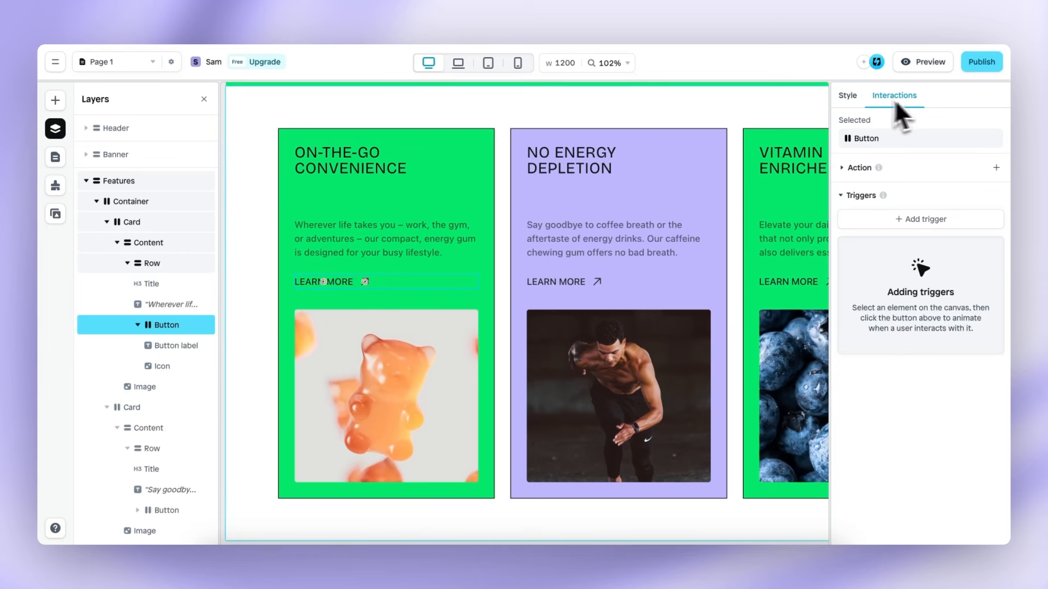
left_click(854, 169)
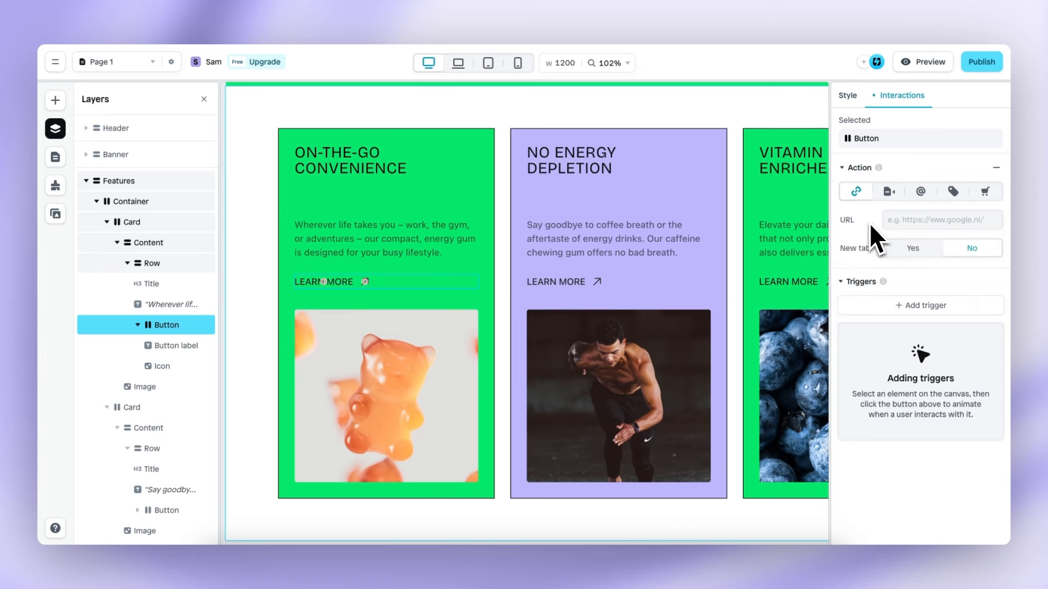
left_click(914, 221)
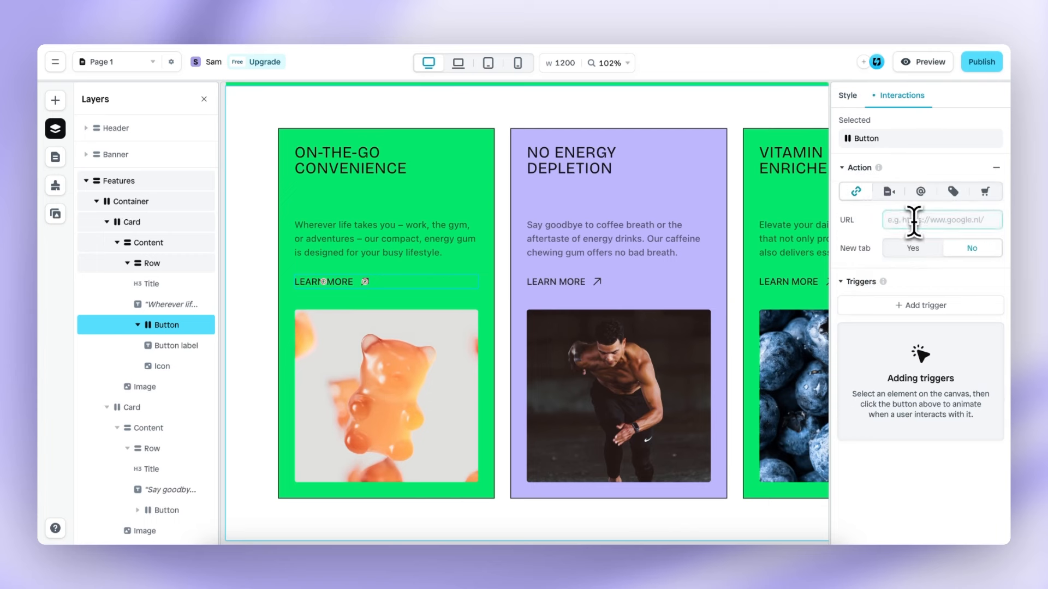
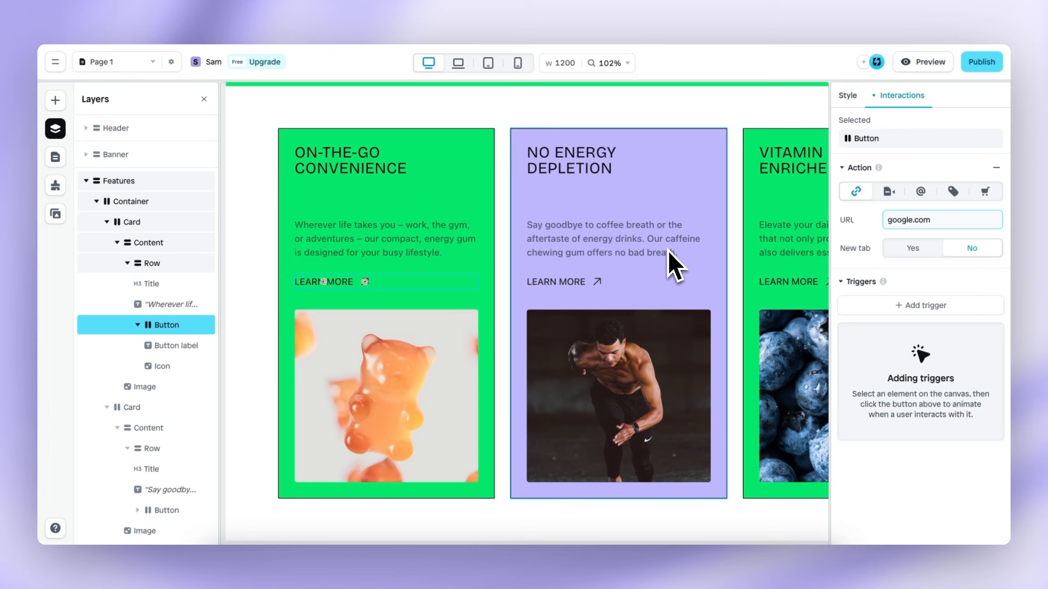
Add a link action with the URL google.com to the purple middle card's Learn More button
left_click(576, 283)
left_click(580, 283)
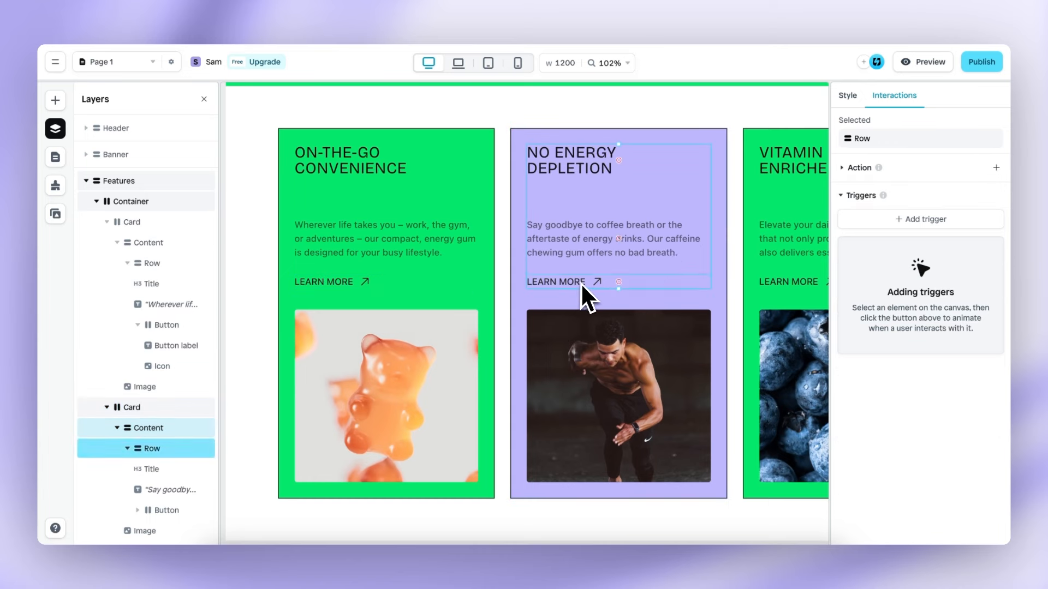
left_click(581, 283)
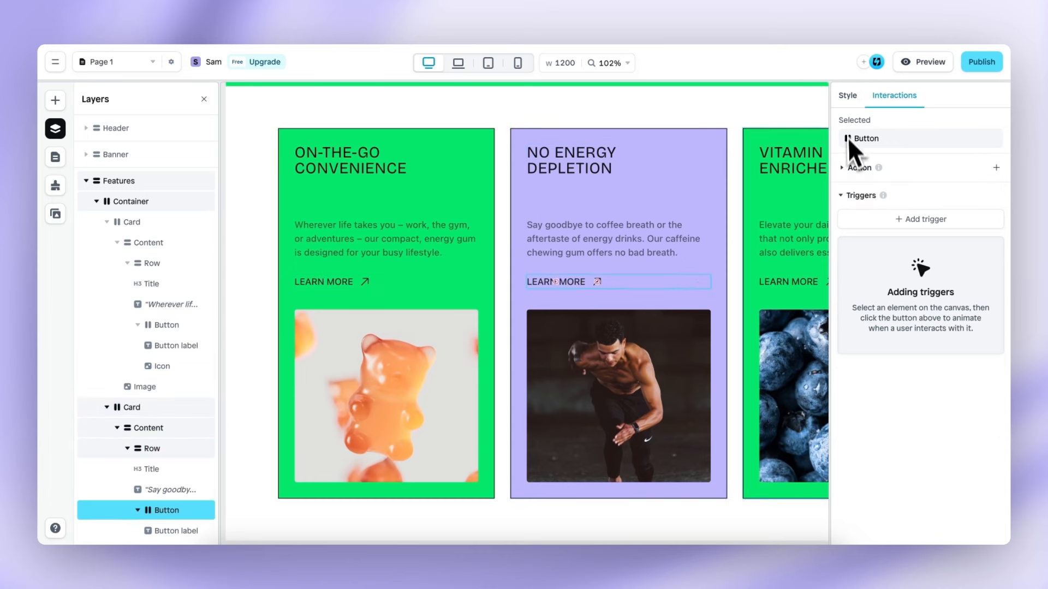
left_click(859, 168)
left_click(903, 220)
type("google")
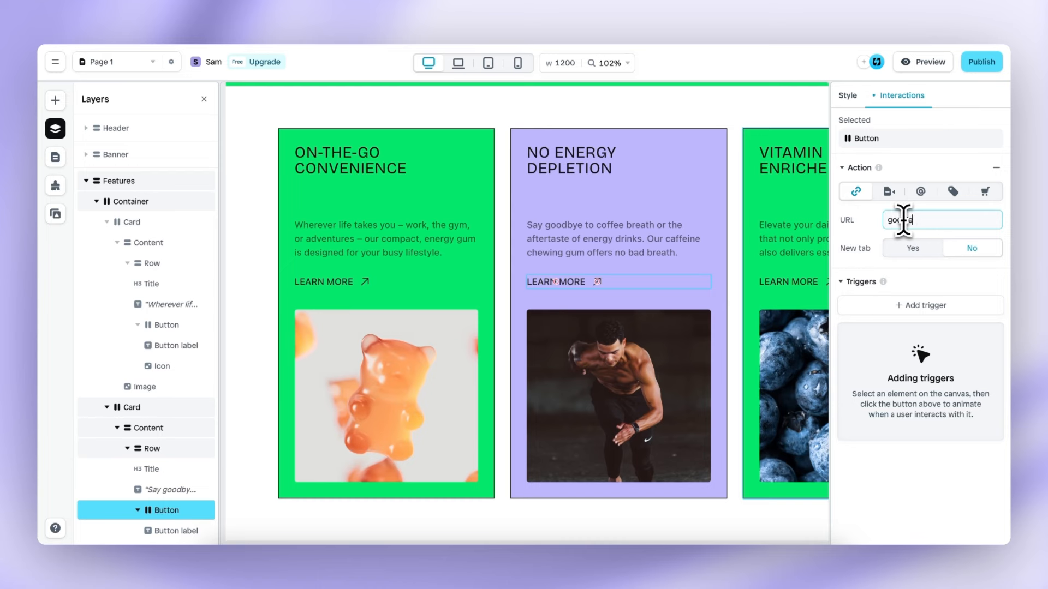
type(".com")
Add a URL link action to the Vitamin Enriched card's Learn More button, matching the other two cards
scroll(706, 320, "right", 5)
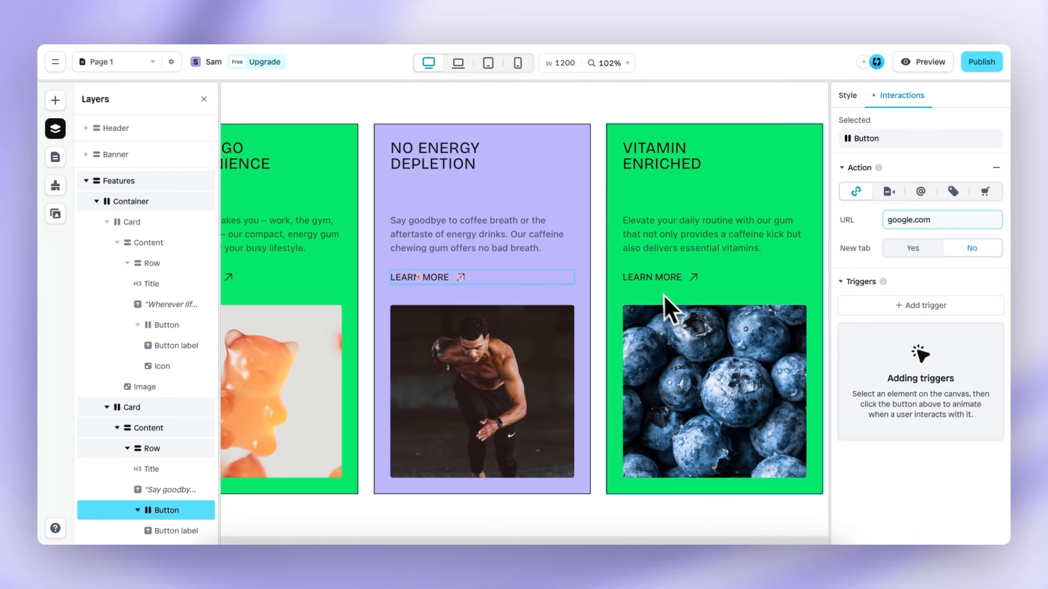
left_click(665, 289)
double_click(677, 285)
left_click(677, 283)
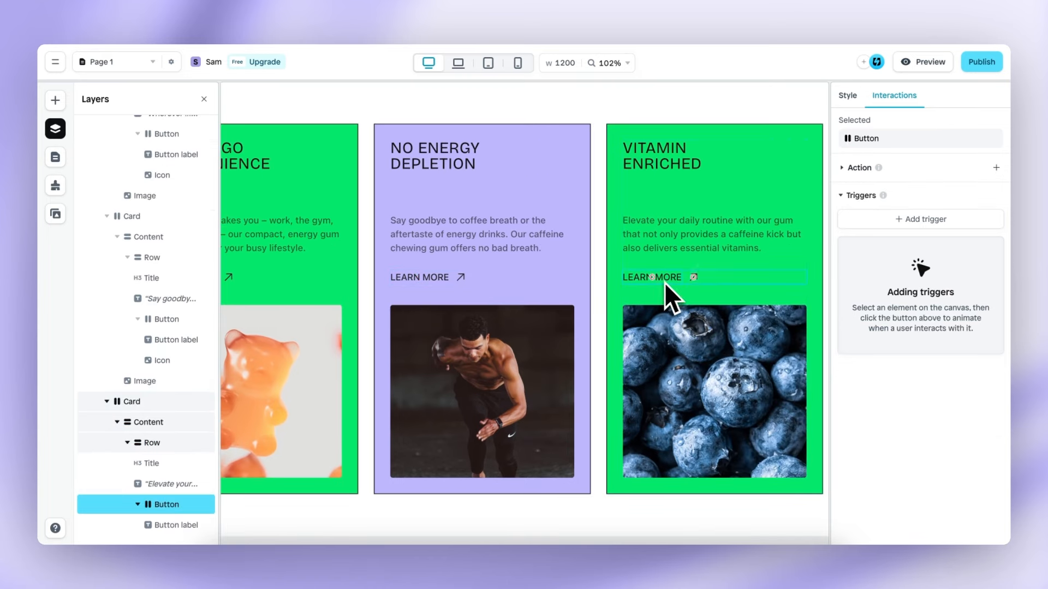
left_click(859, 169)
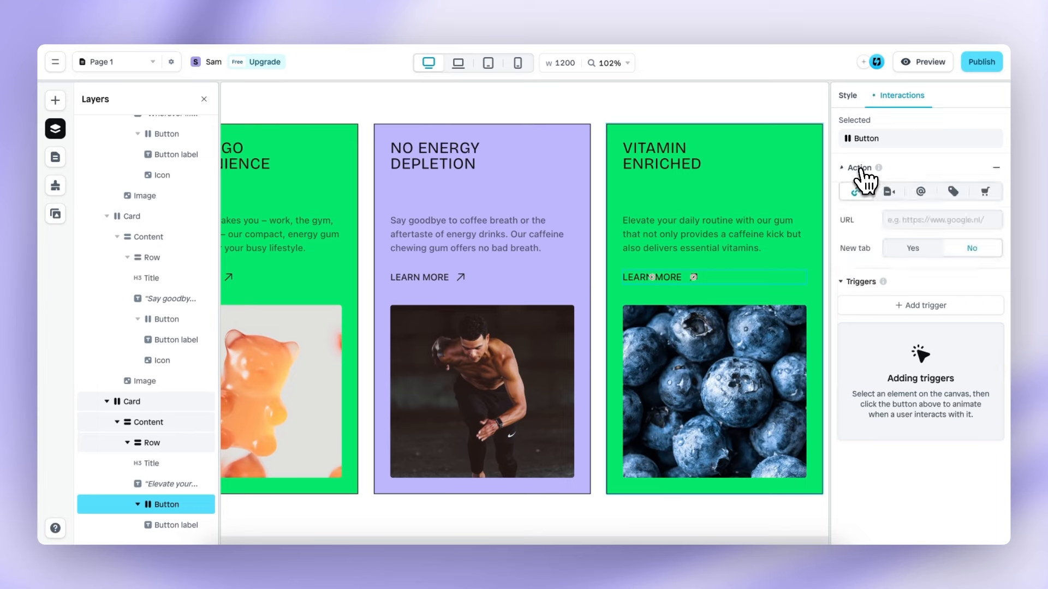
left_click(911, 214)
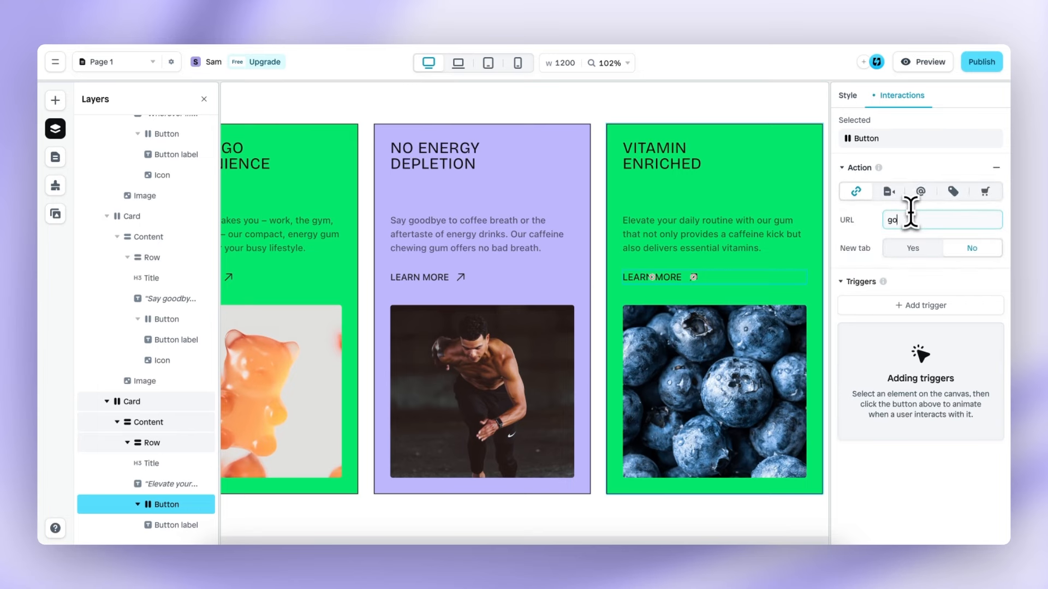
left_click(600, 204)
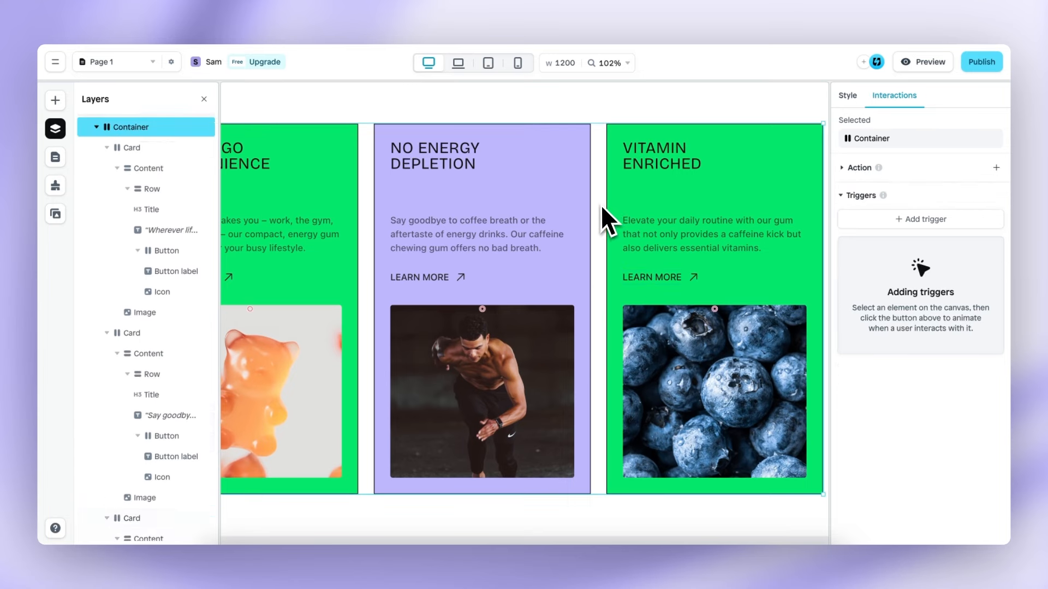
key("shift+2")
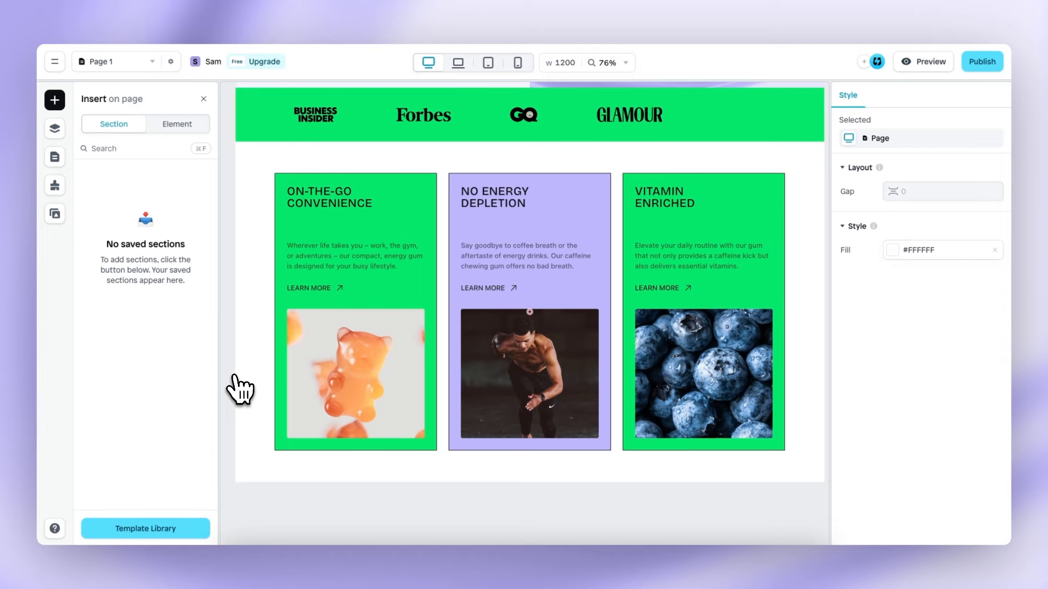
Insert the "How we are different" comparison table with a Comparison label from the Misc section templates below the feature cards
left_click(173, 528)
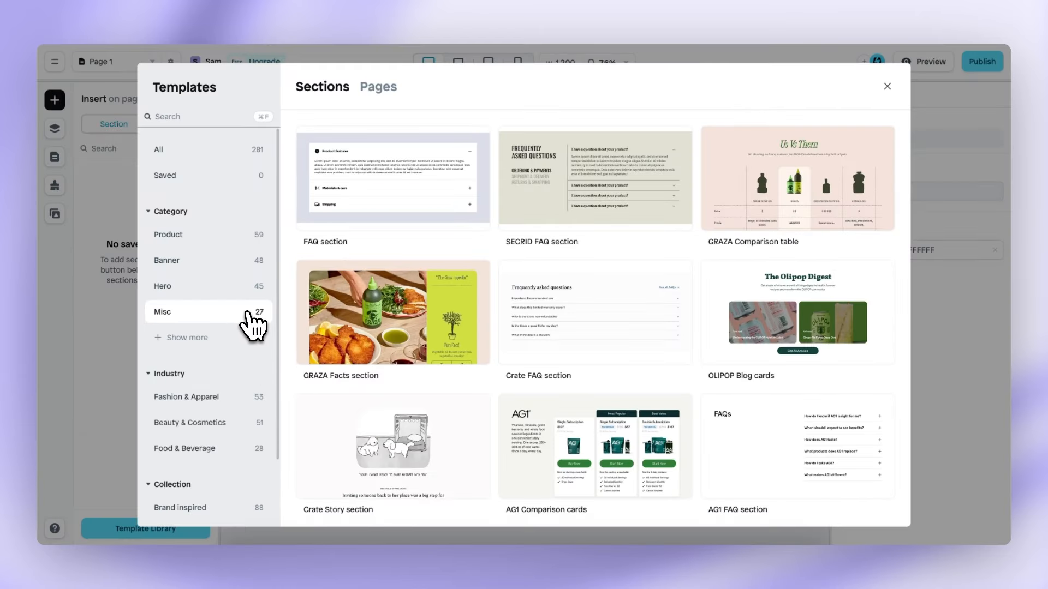
scroll(398, 314, "down", 8)
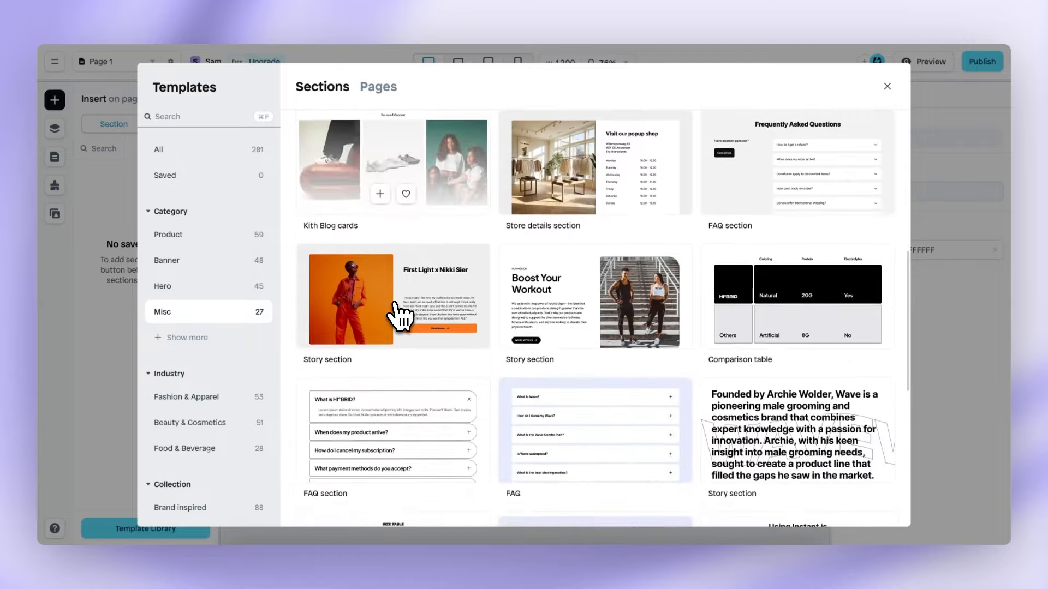
scroll(400, 316, "down", 8)
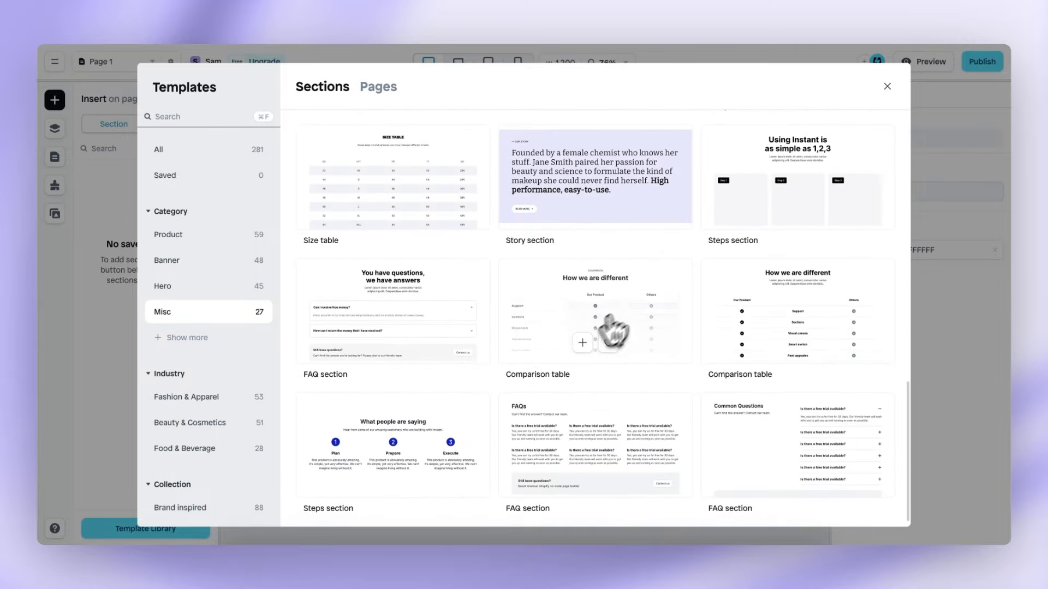
left_click(584, 348)
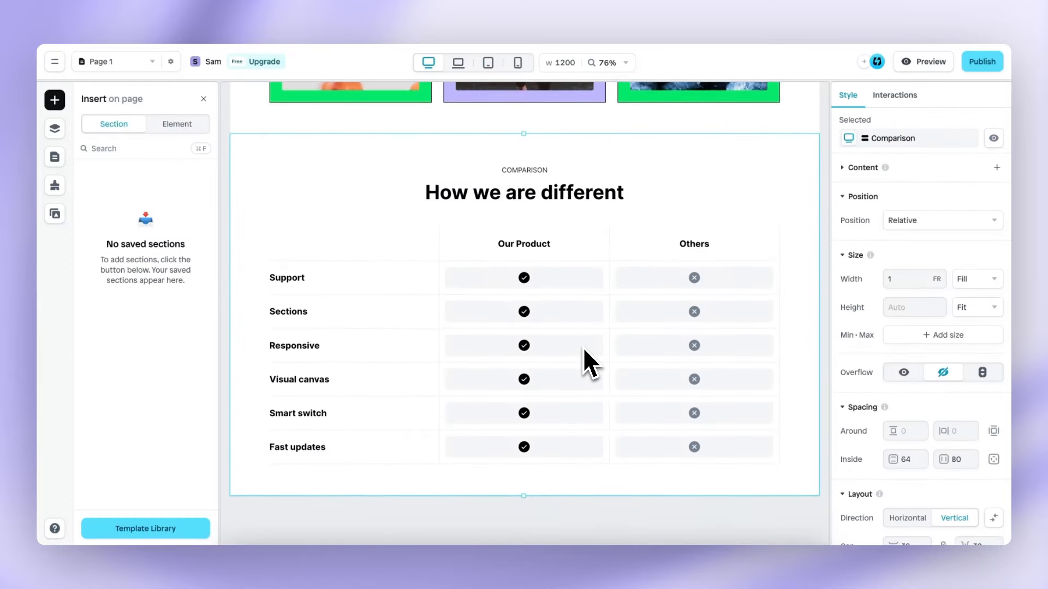
Delete the small "Comparison" label above the comparison section's title
left_click(537, 177)
left_click(535, 172)
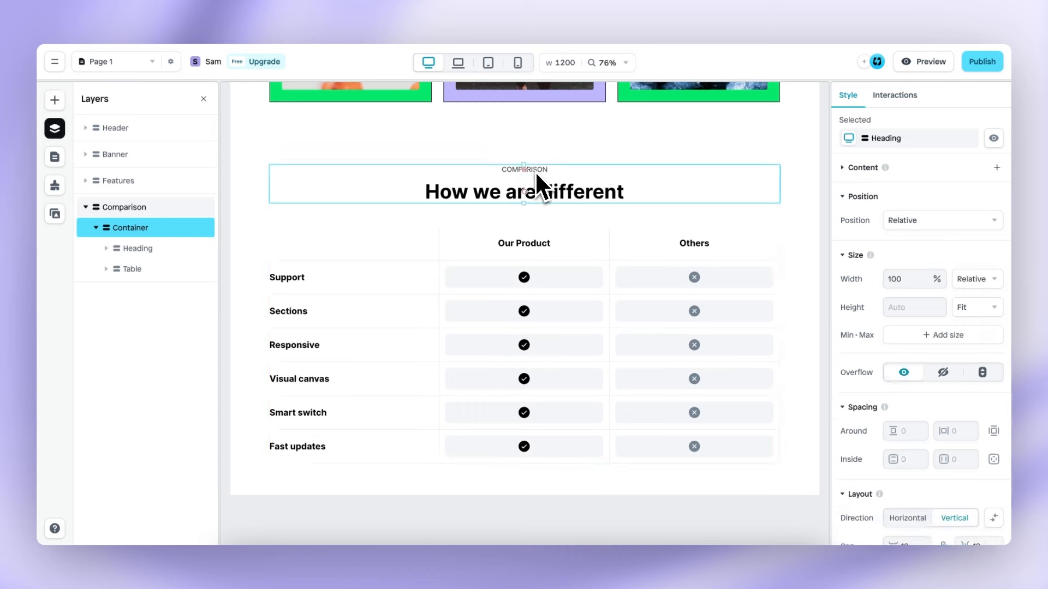
left_click(537, 171)
key("Delete")
Replace the comparison section's title with "Better than the rest"
left_click(555, 178)
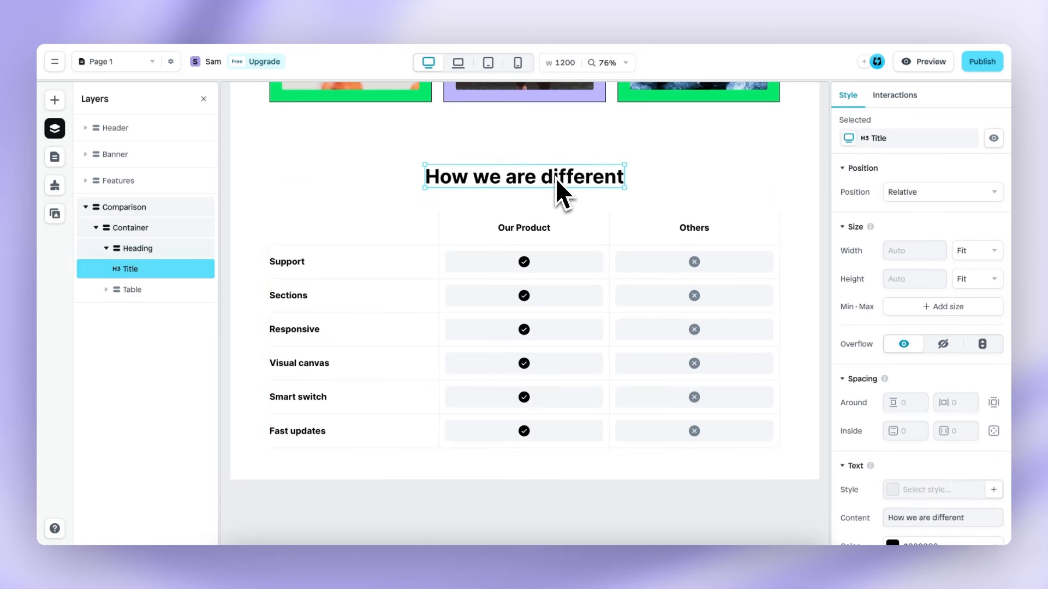
double_click(555, 178)
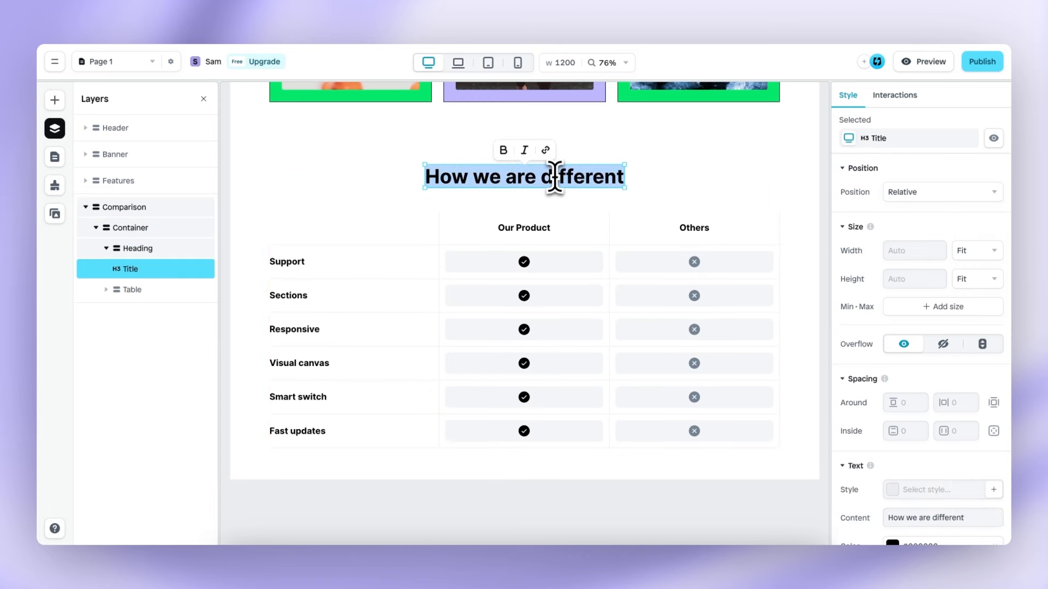
type("Better t")
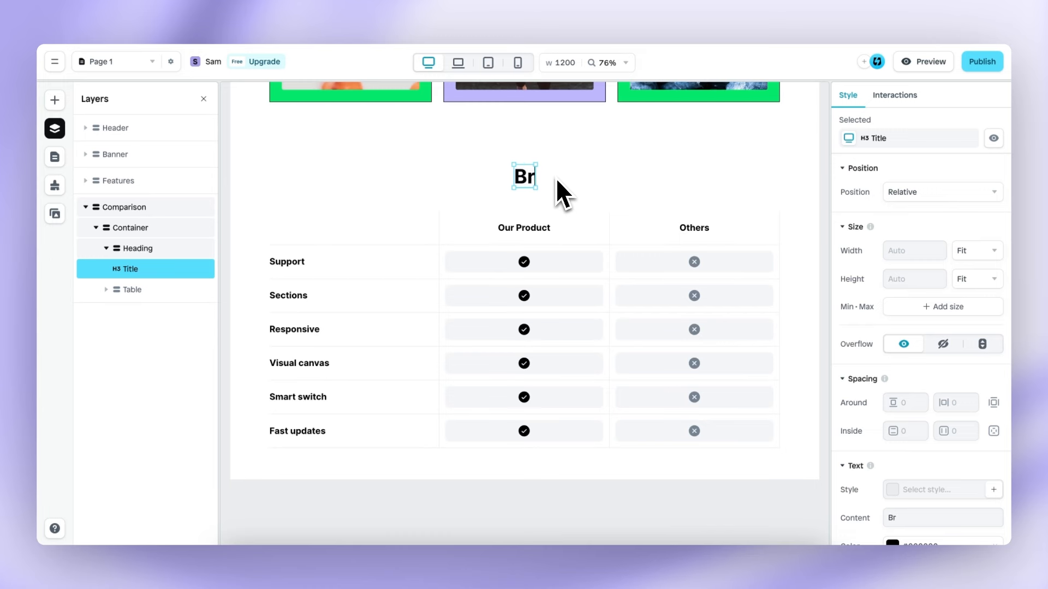
type("han the rest")
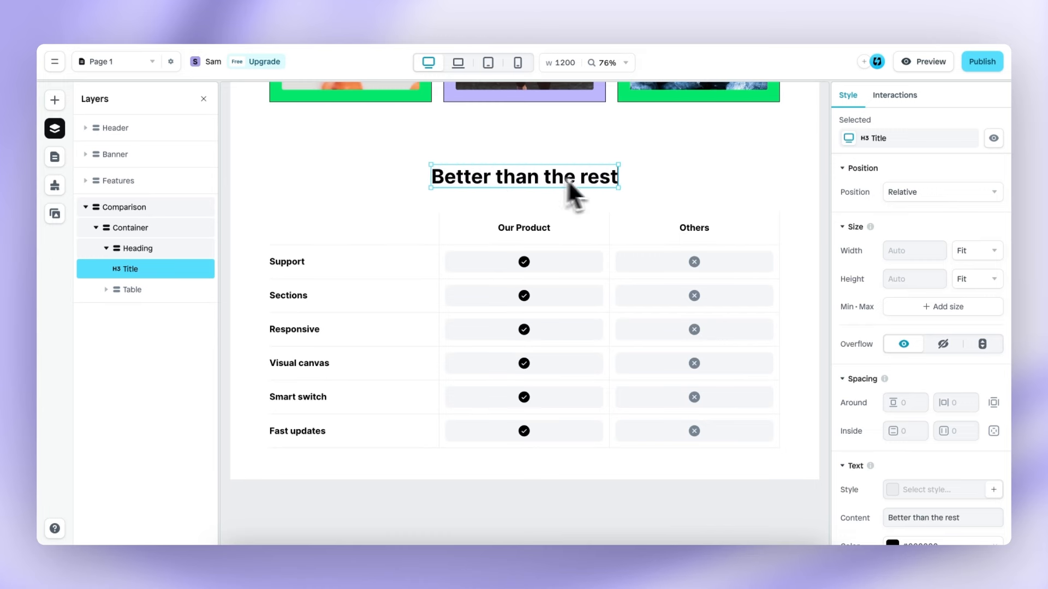
Set the font of the comparison section's title to Bricolage Grotesque
scroll(838, 265, "down", 1)
scroll(840, 273, "down", 5)
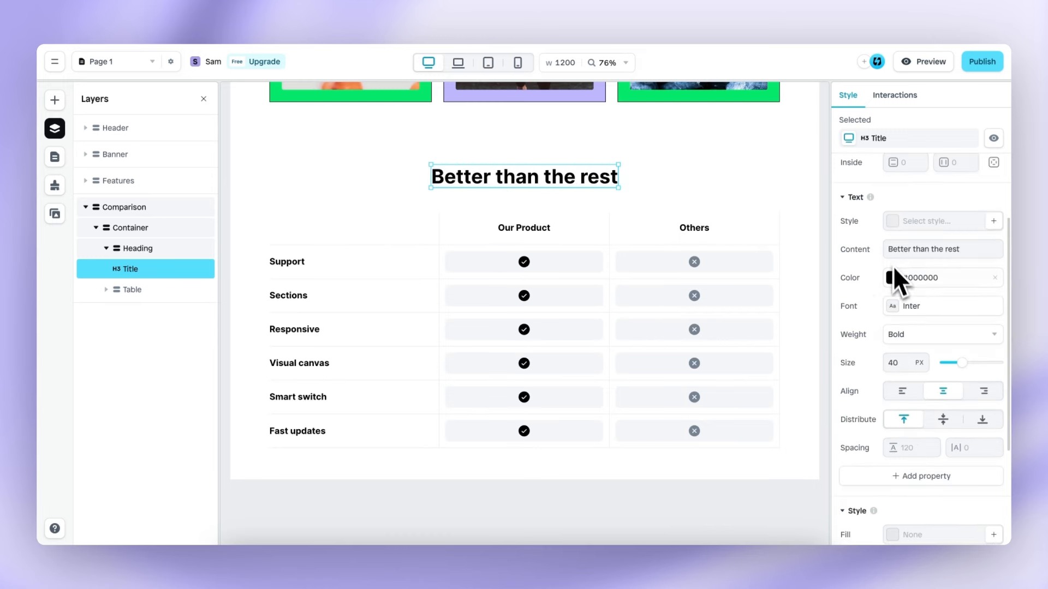
left_click(905, 306)
left_click(763, 223)
type("br")
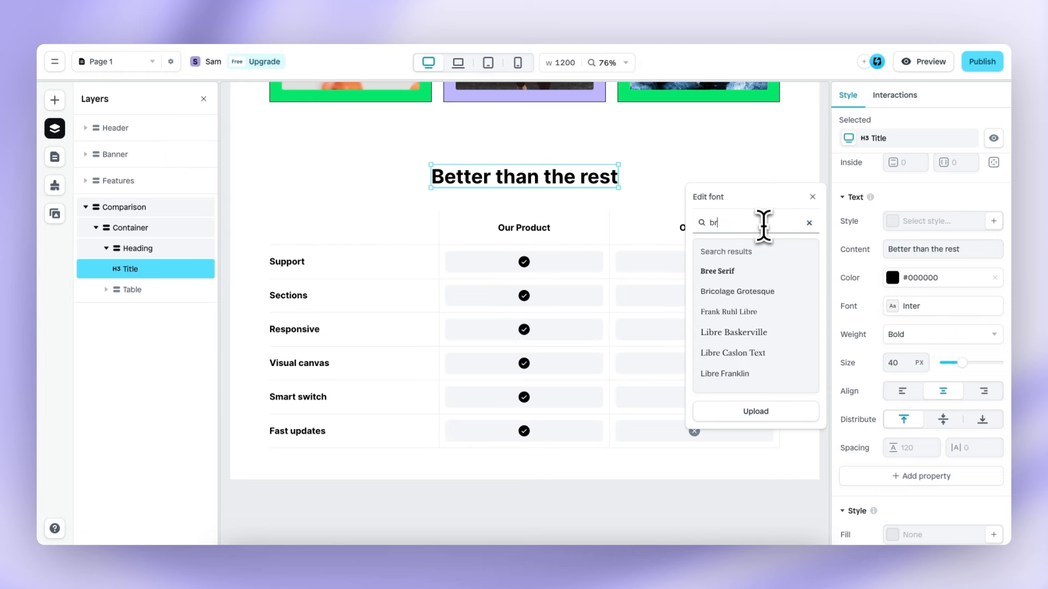
type("i")
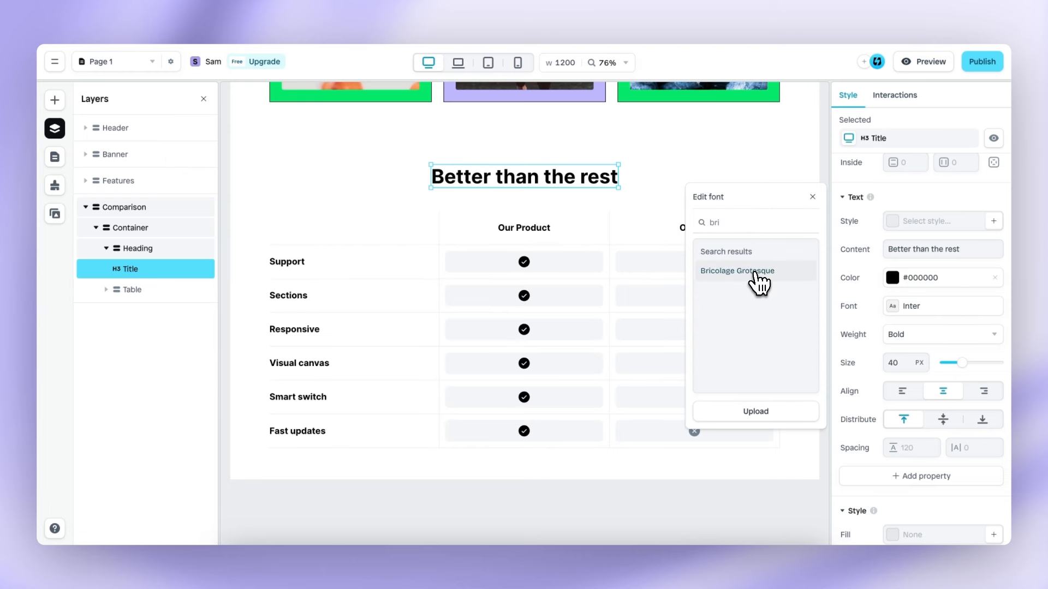
left_click(758, 273)
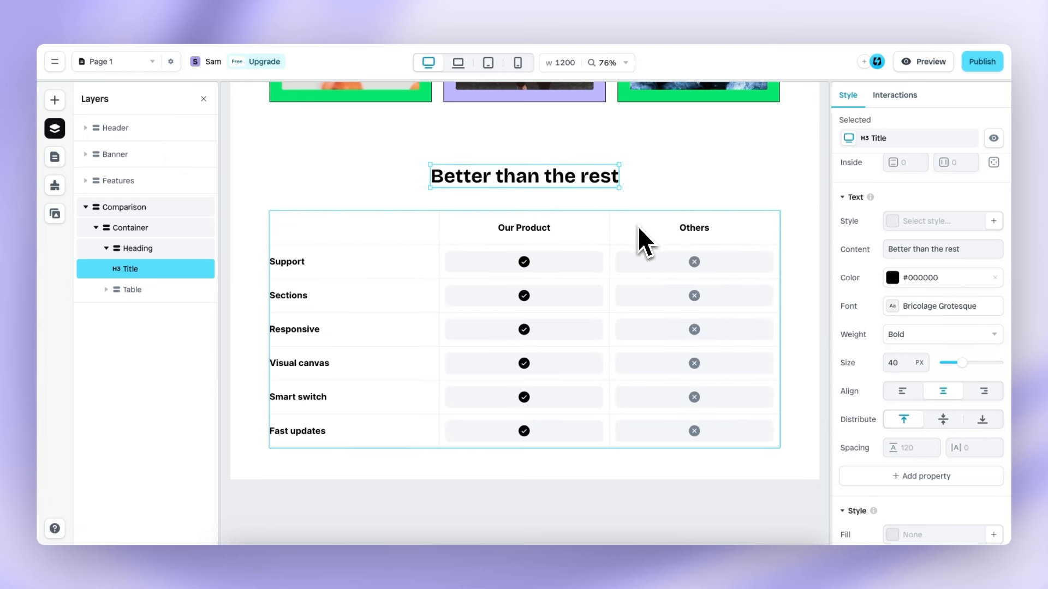
Delete the Sections, Responsive, Visual canvas, Smart switch and Fast updates rows from the comparison table, keeping only the Support row
left_click(613, 267)
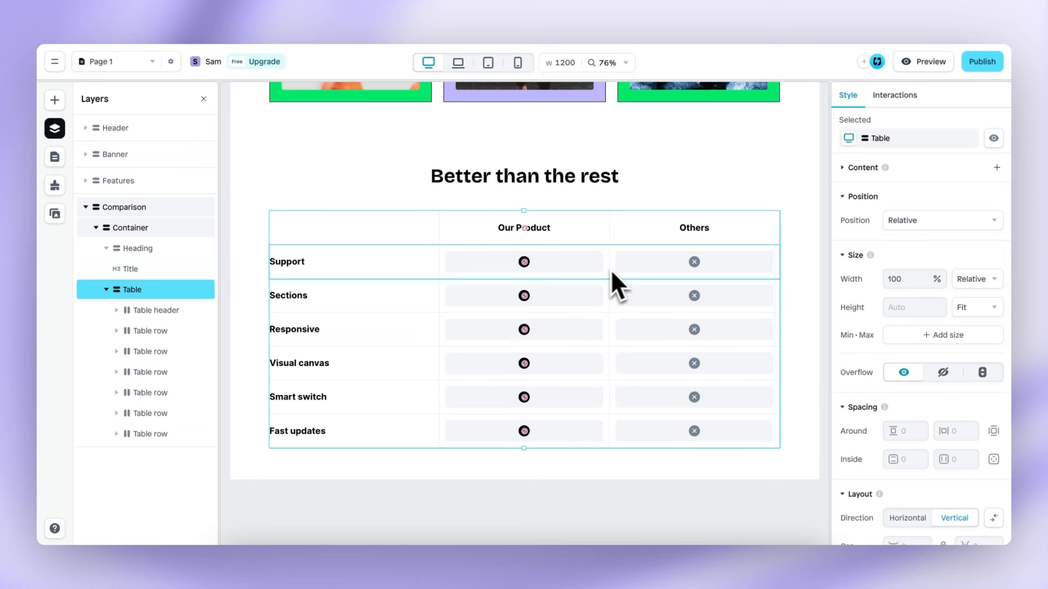
left_click(378, 296)
key("Delete")
left_click(388, 295)
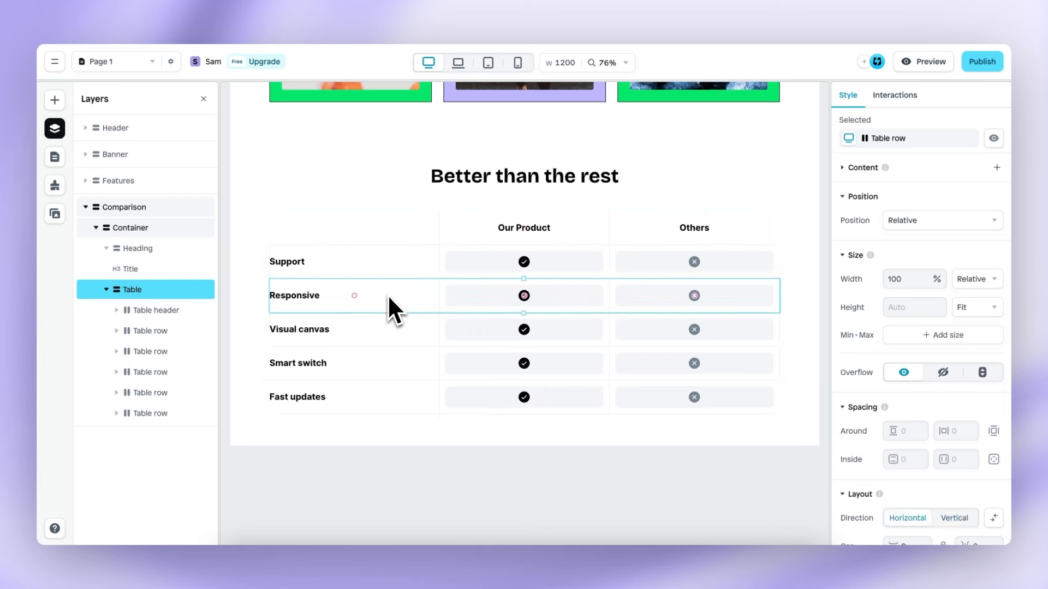
key("Delete")
left_click(405, 294)
key("Delete")
left_click(406, 293)
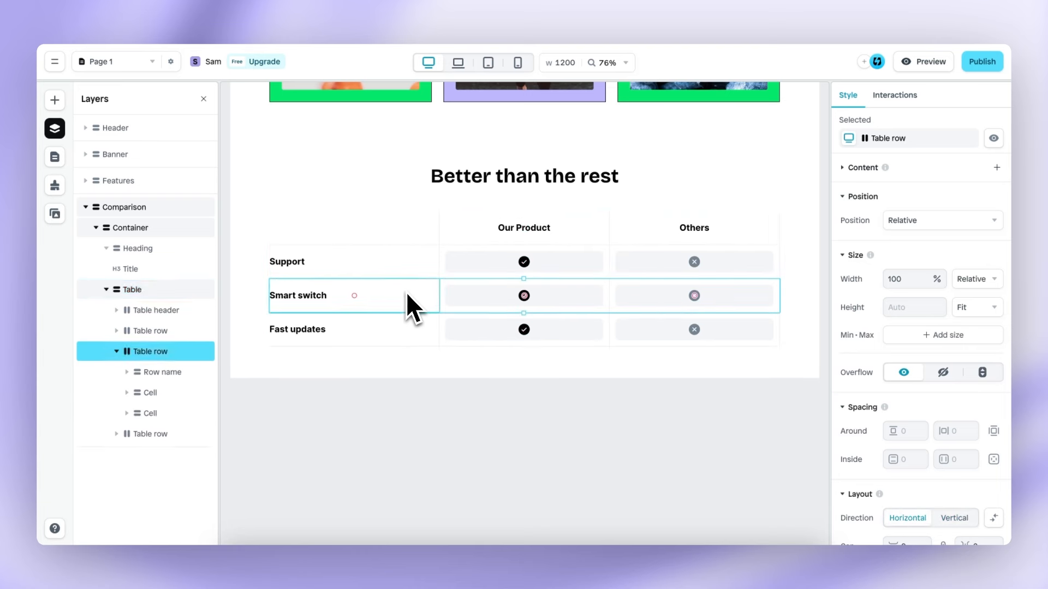
key("Delete")
left_click(404, 293)
key("Delete")
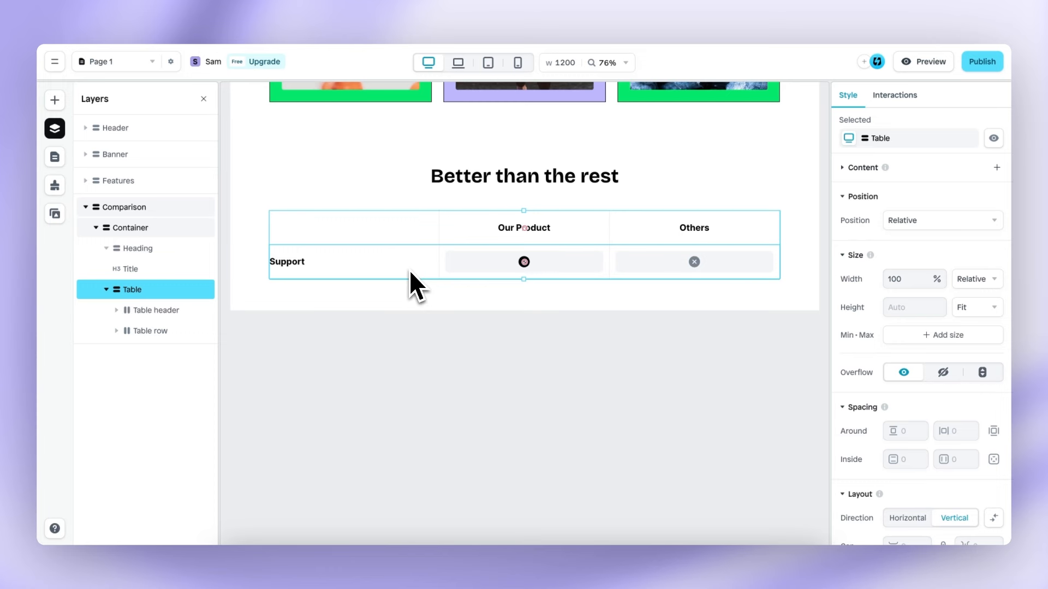
Set the Support row's height to 60 px and give its row name cell an inner horizontal spacing of 20
left_click(410, 271)
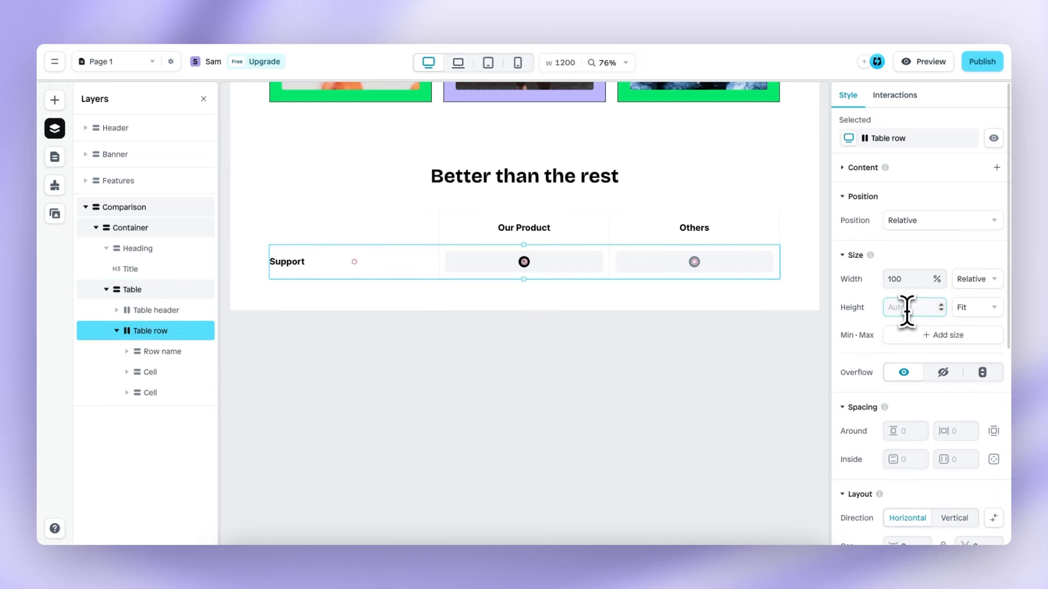
left_click(405, 265)
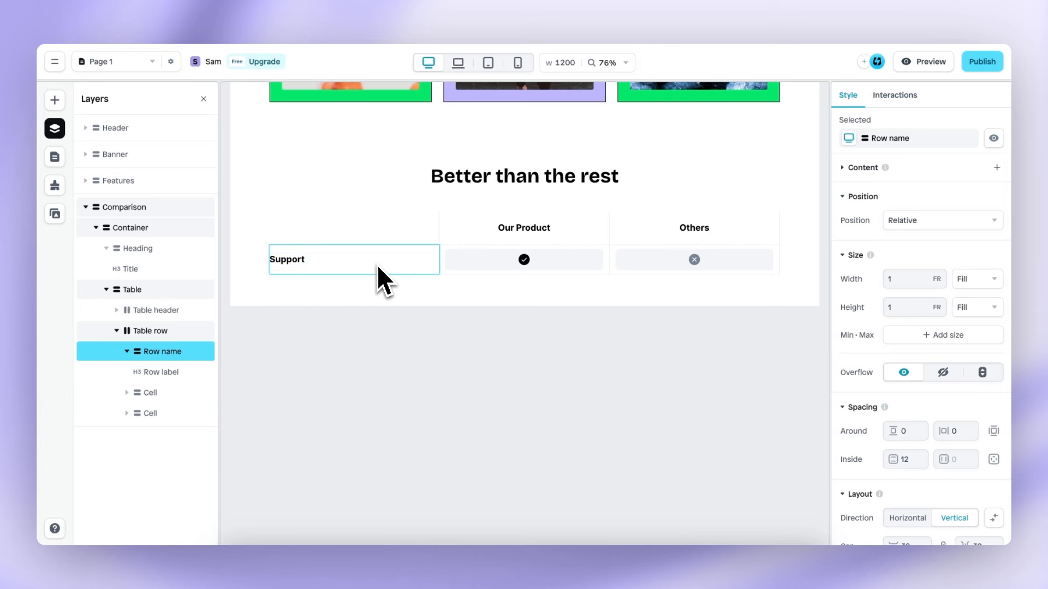
scroll(822, 311, "down", 3)
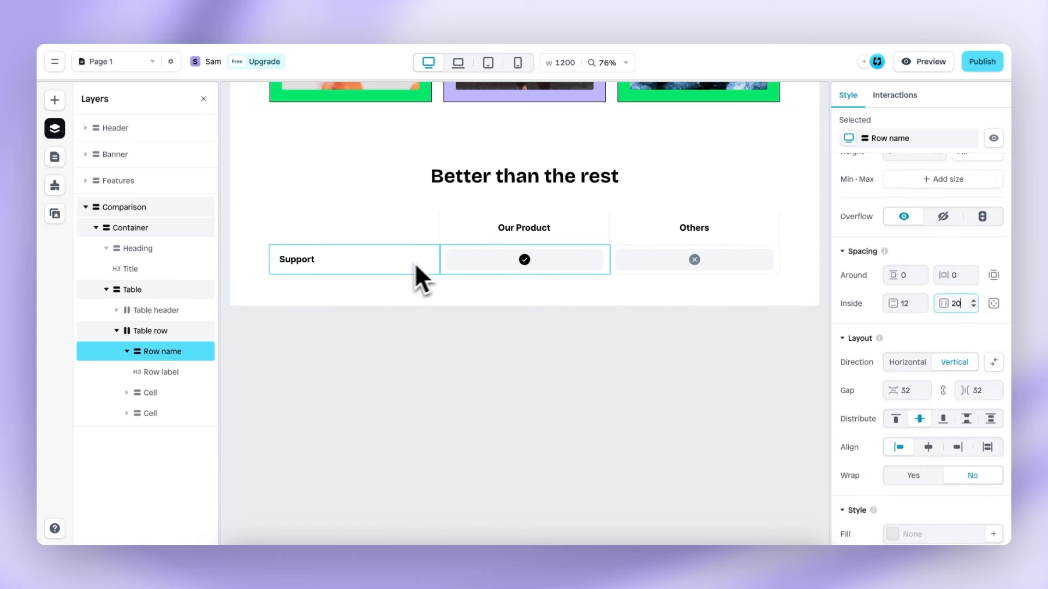
Clear the vertical and horizontal inside spacing of the Support row's cell in the Our Product column
left_click(468, 263)
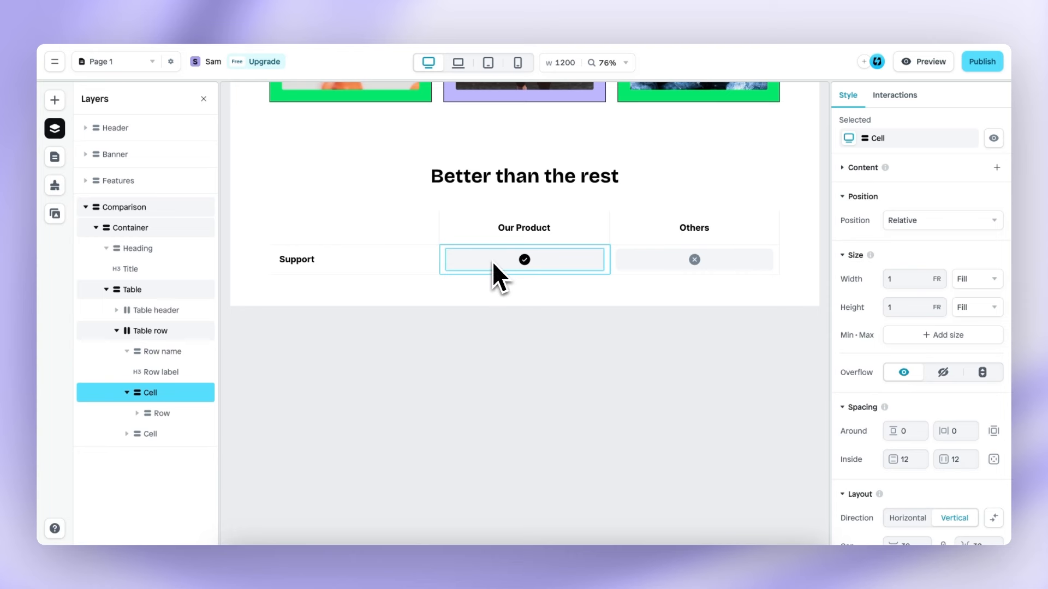
scroll(883, 416, "down", 1)
left_click_drag(913, 400, 884, 396)
key("BackSpace")
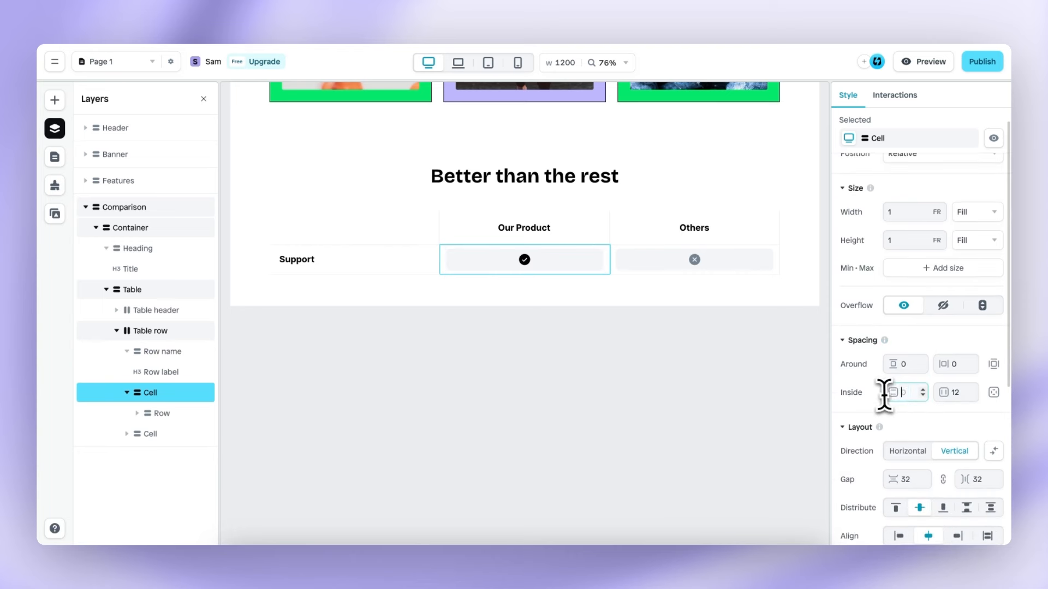
left_click_drag(963, 395, 924, 395)
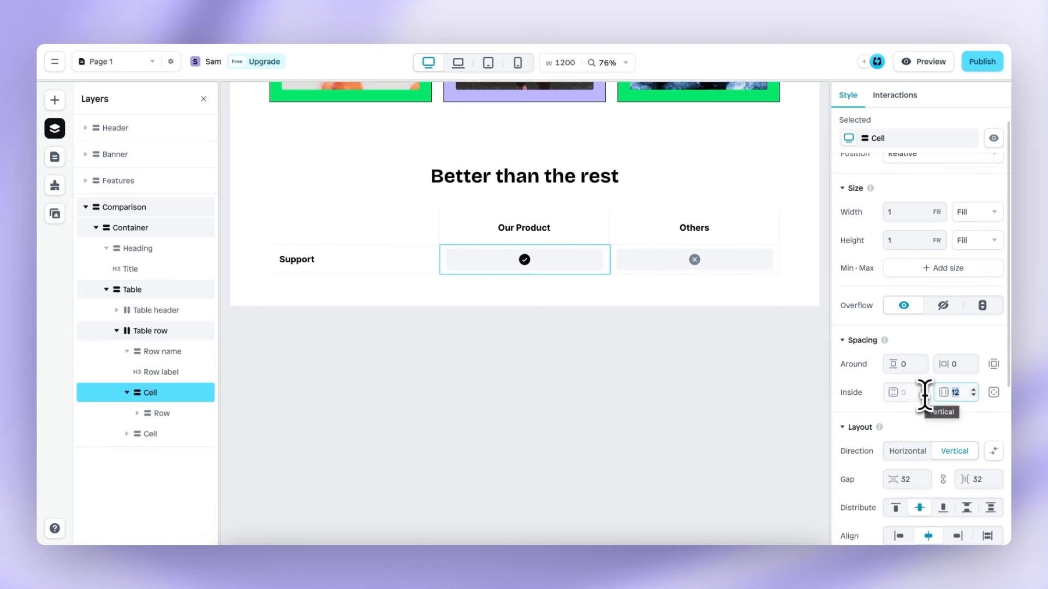
key("BackSpace")
Set the height of the inner Row holding the check icon to Fill
left_click(578, 262)
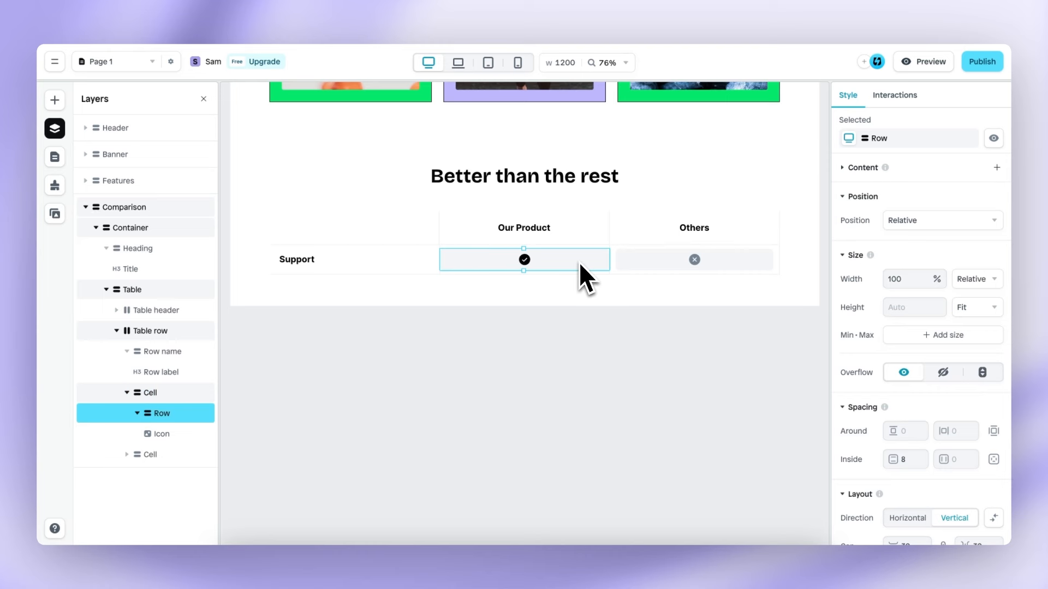
scroll(873, 319, "down", 1)
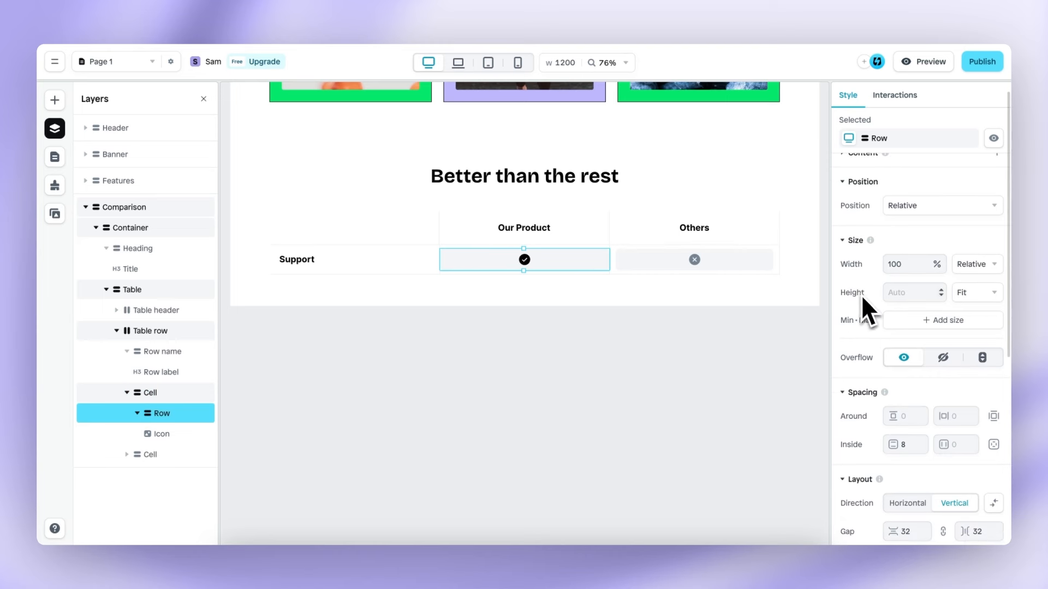
left_click(985, 293)
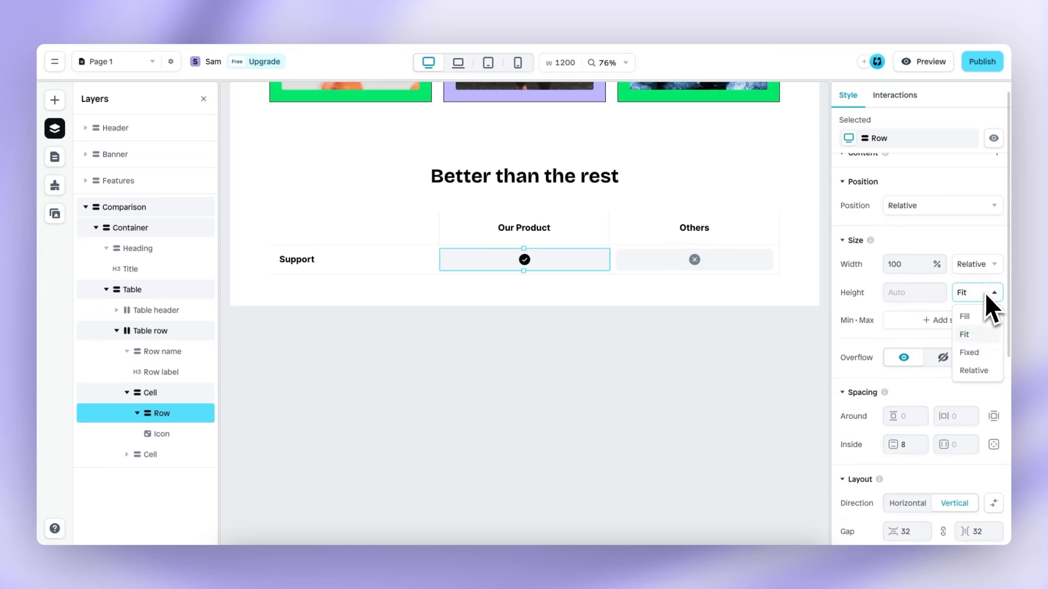
left_click(983, 321)
key("Escape")
Clear the vertical and horizontal inside spacing of the Support row's cell in the Others column
left_click(742, 263)
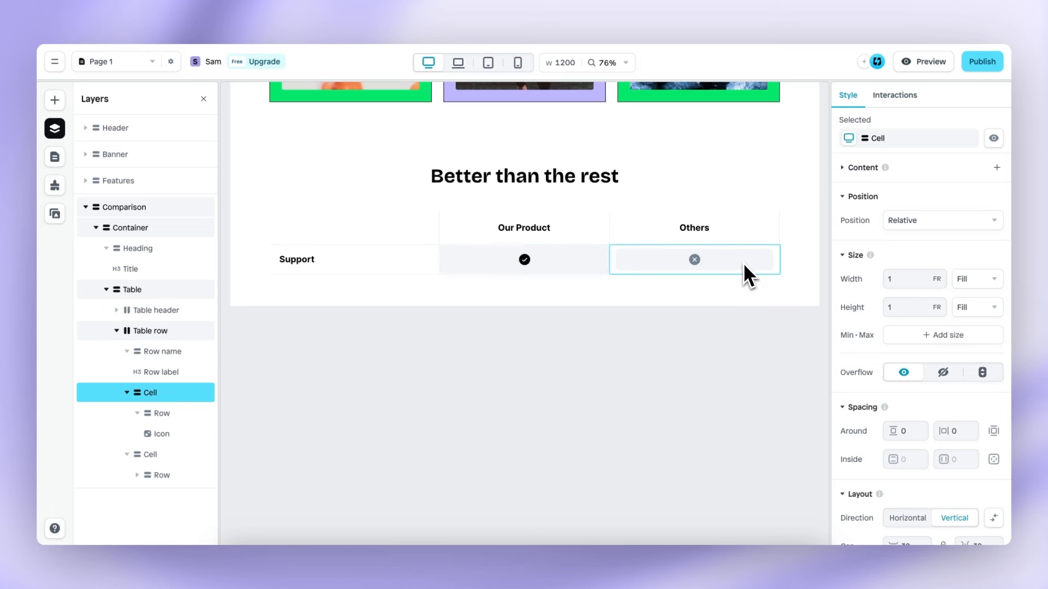
scroll(900, 371, "down", 3)
left_click_drag(910, 376, 879, 378)
key("BackSpace")
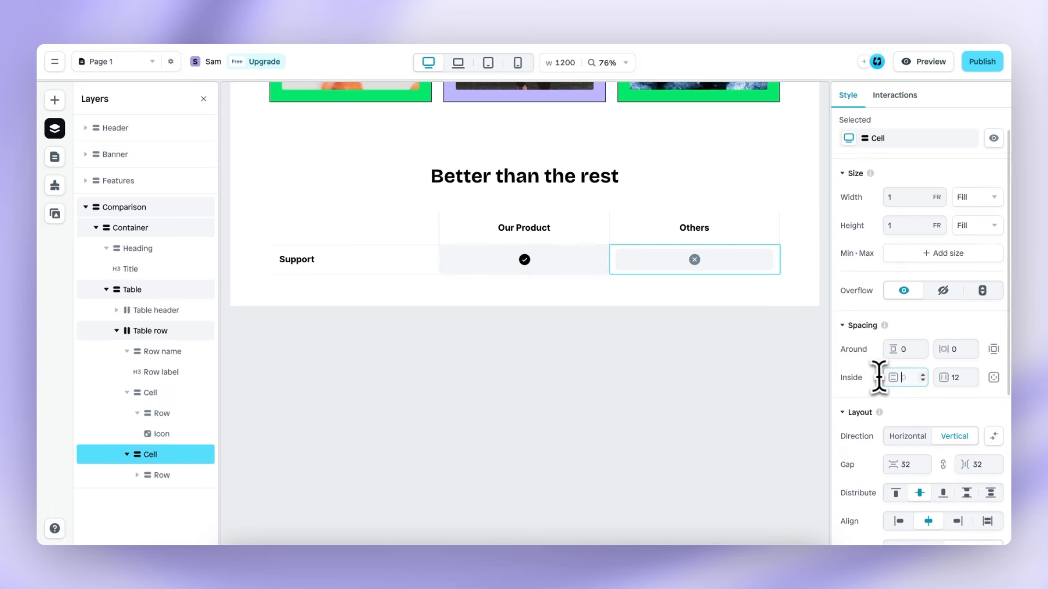
left_click_drag(959, 377, 935, 378)
key("BackSpace")
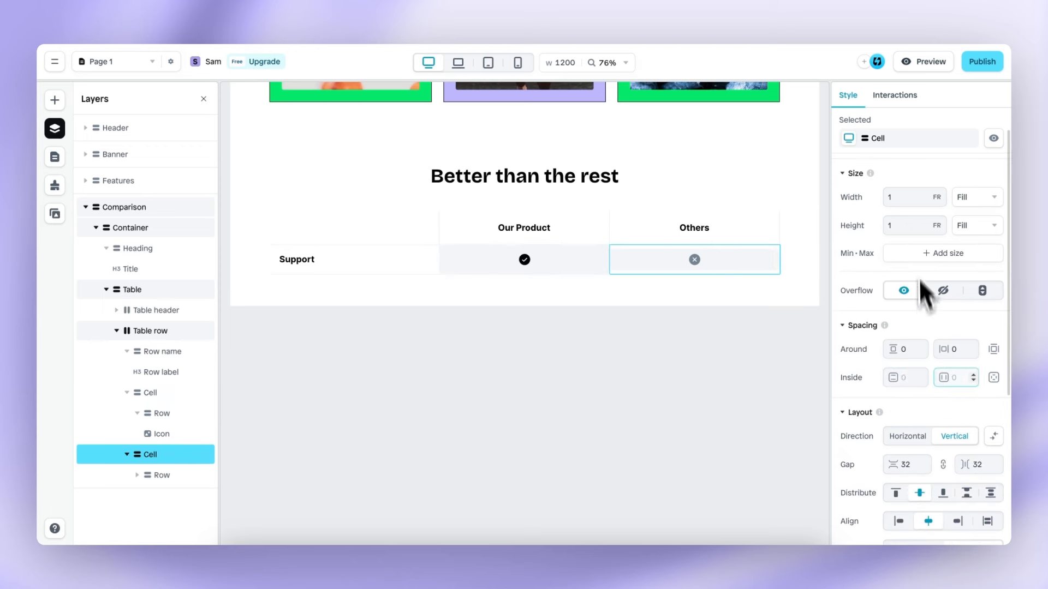
Set the height of the inner Row holding the cross icon to Fill
scroll(882, 264, "up", 2)
left_click(761, 263)
left_click(958, 309)
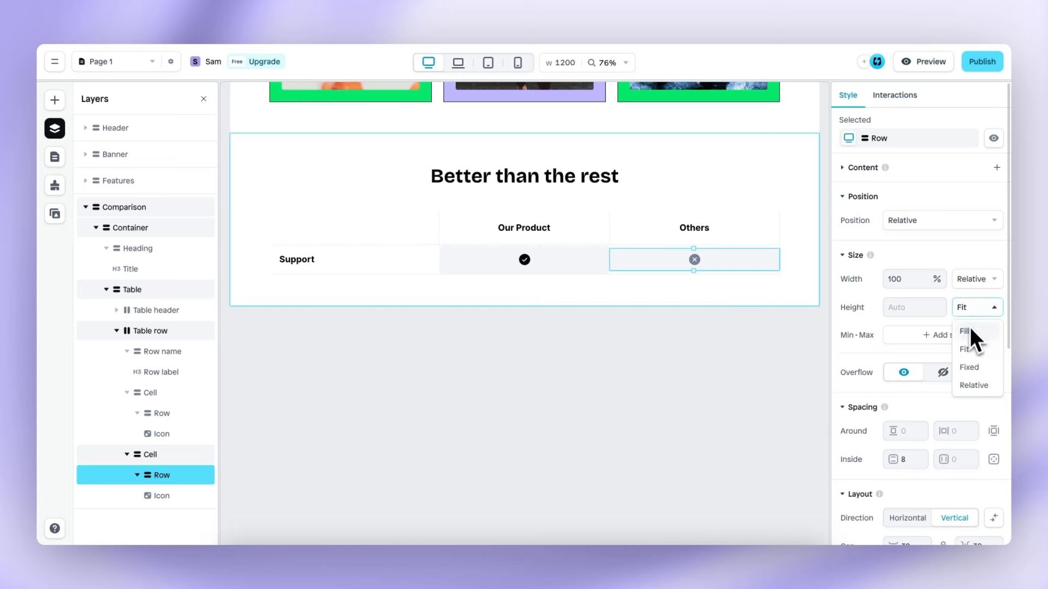
left_click(971, 335)
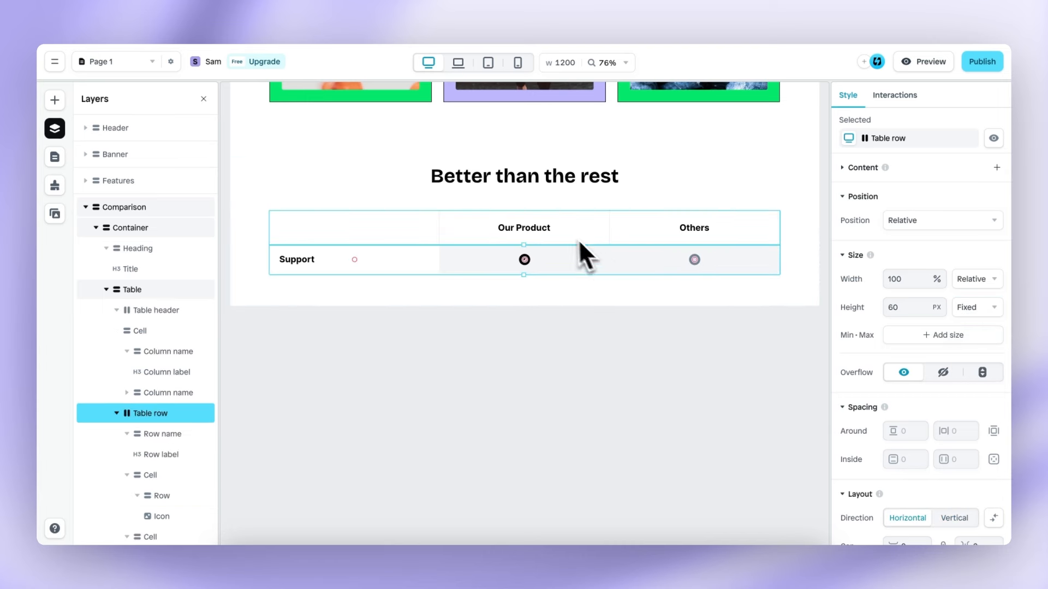
Replace the "Our Product" label in the table header with the Logo image from the uploaded assets
left_click(540, 230)
left_click(539, 231)
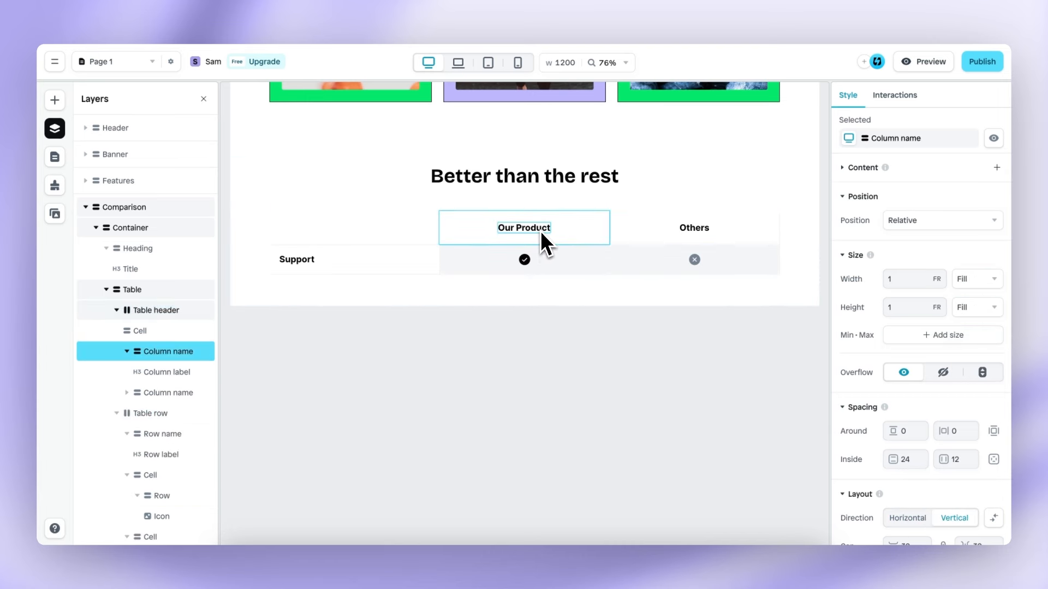
left_click(540, 231)
key("Delete")
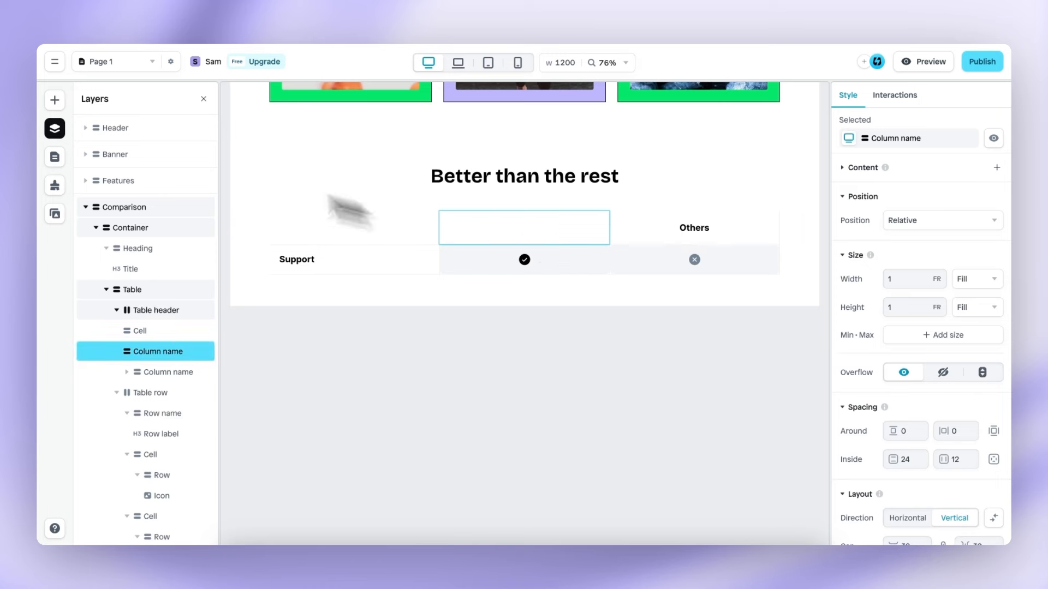
left_click(54, 100)
left_click(54, 214)
scroll(137, 336, "down", 10)
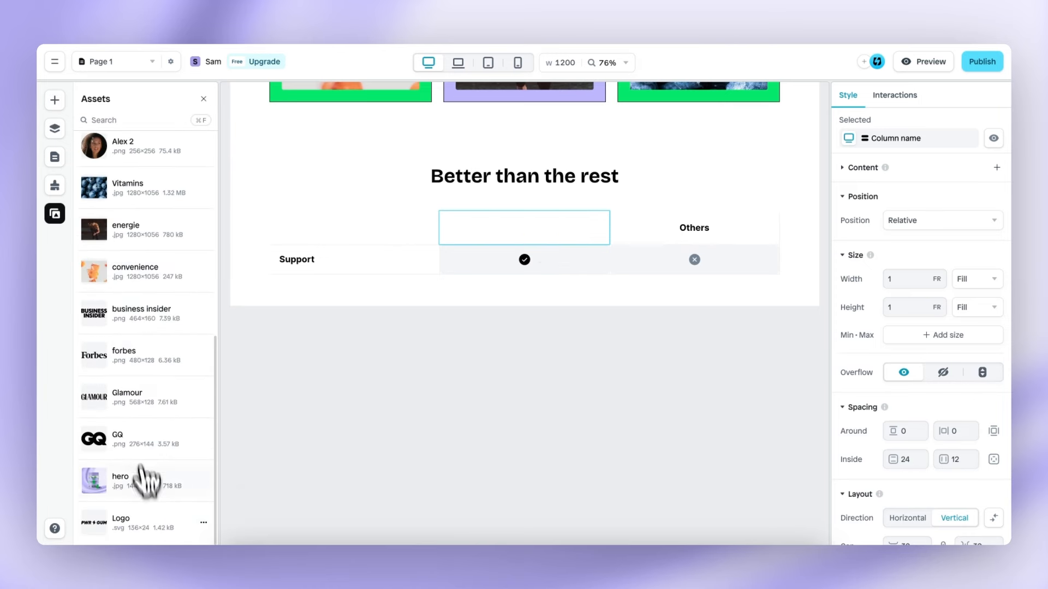
left_click_drag(143, 522, 513, 228)
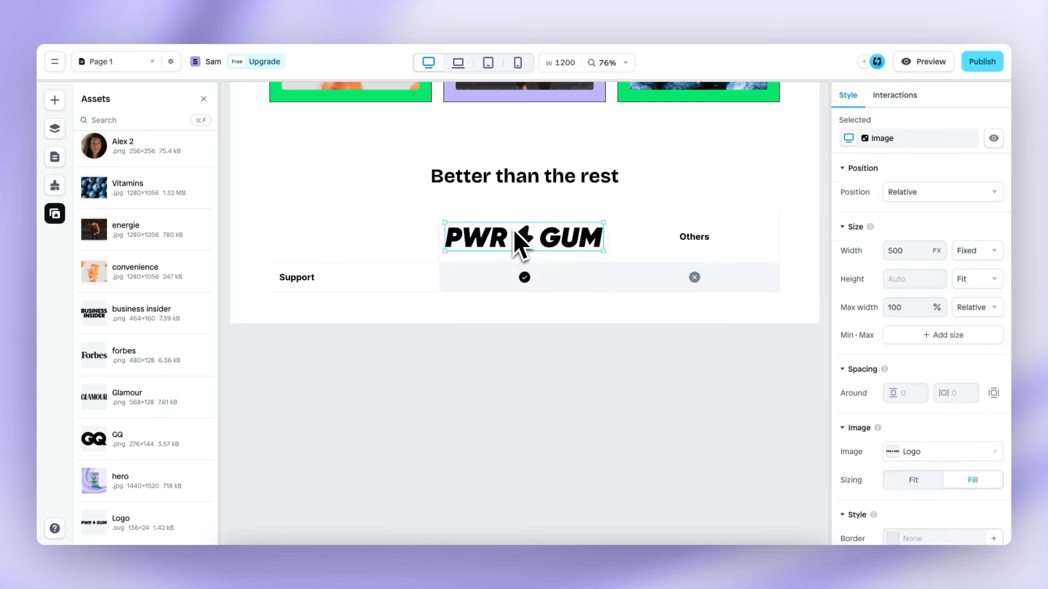
Set the header logo's width to Fit and its height to 25 px
left_click(982, 255)
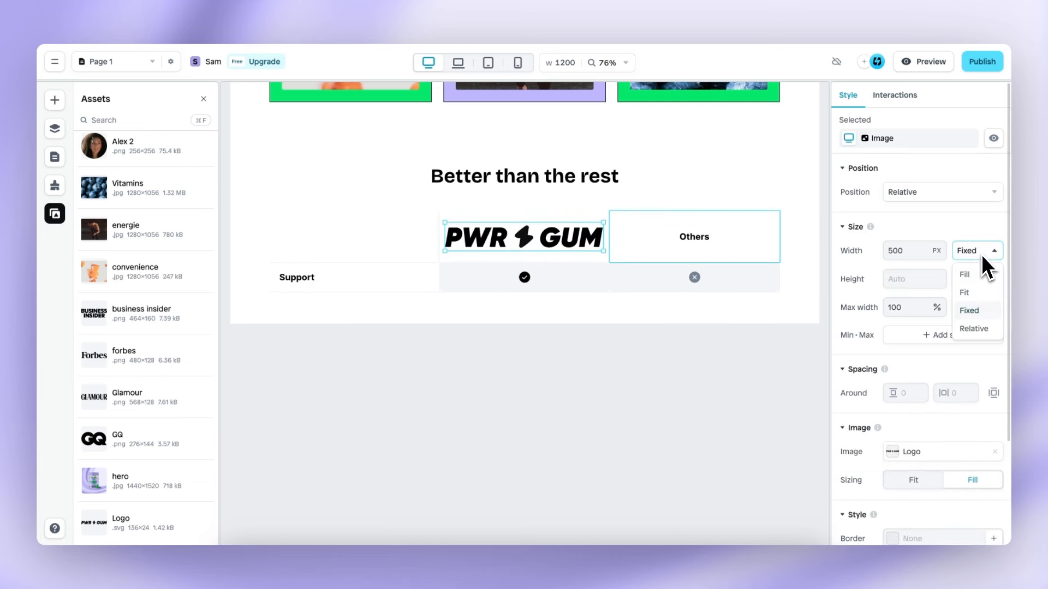
left_click(977, 285)
left_click(899, 279)
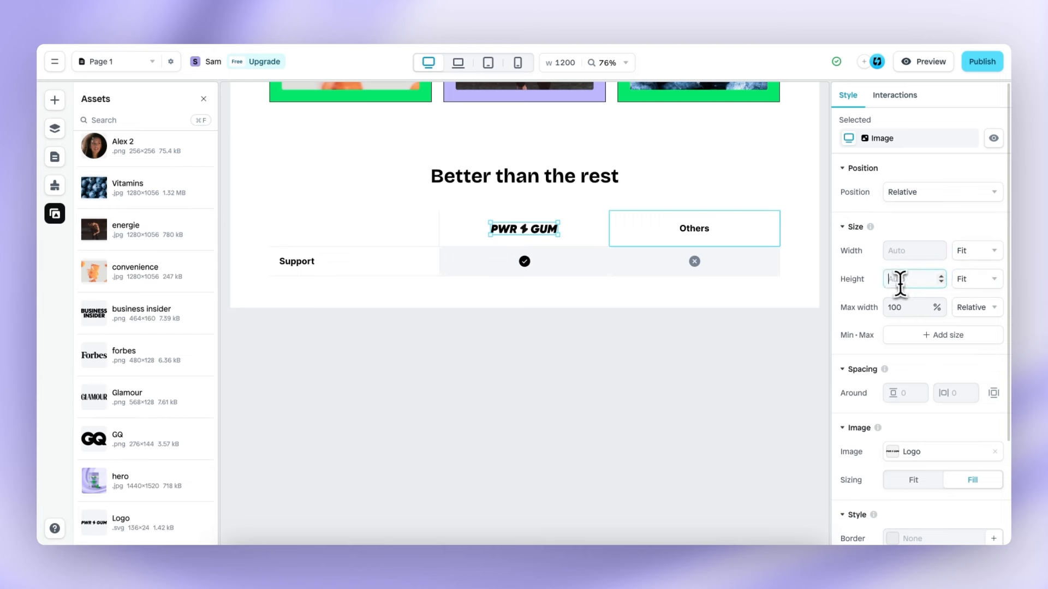
type("25")
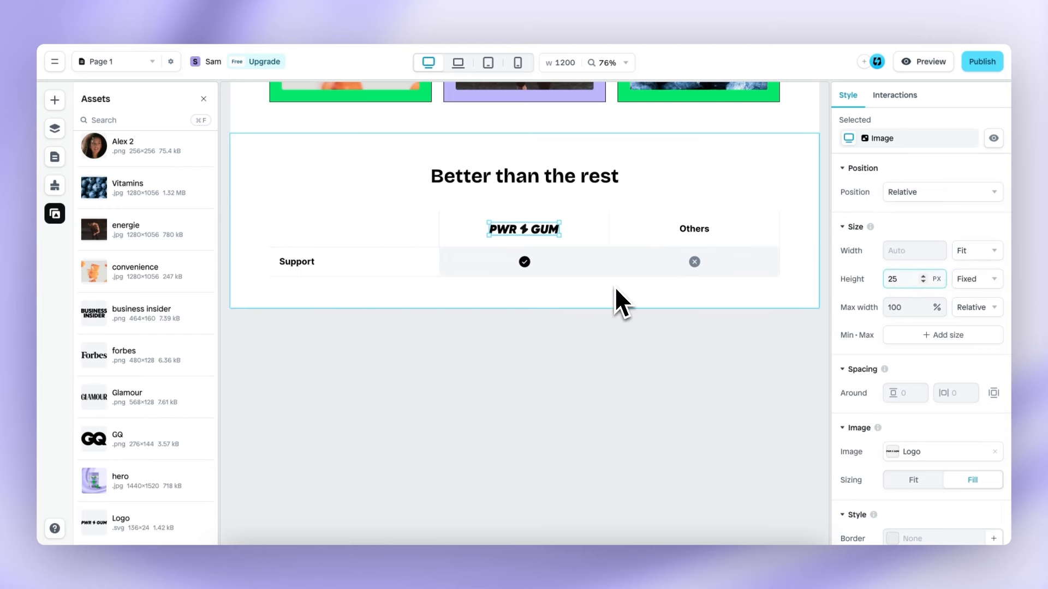
Change the "Others" column label in the table header to "Coffee"
left_click(698, 232)
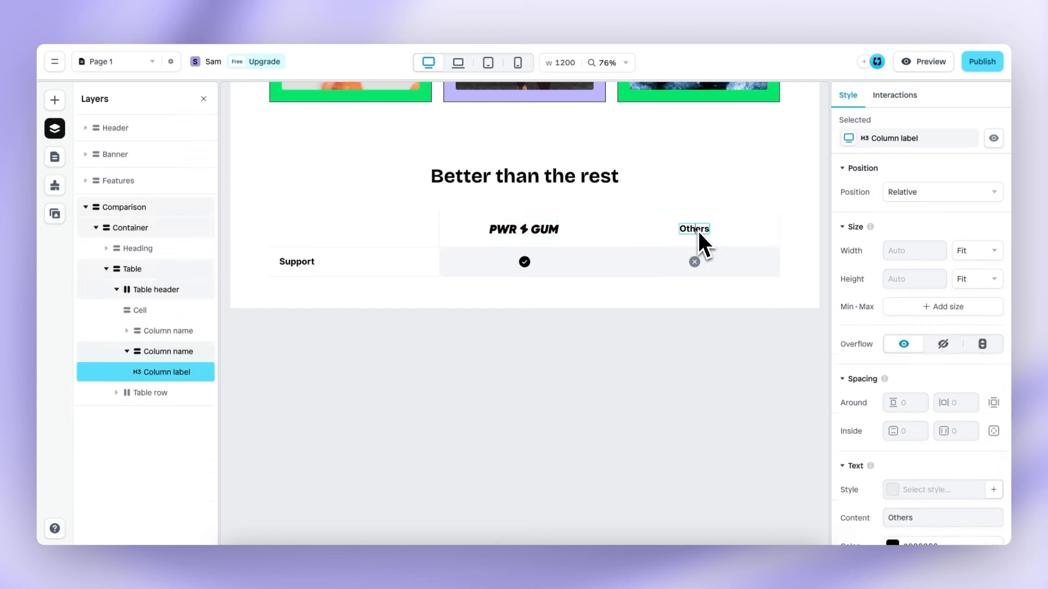
double_click(698, 231)
type("Coffee")
Change the table's "Support" row label to "Portable"
left_click(302, 264)
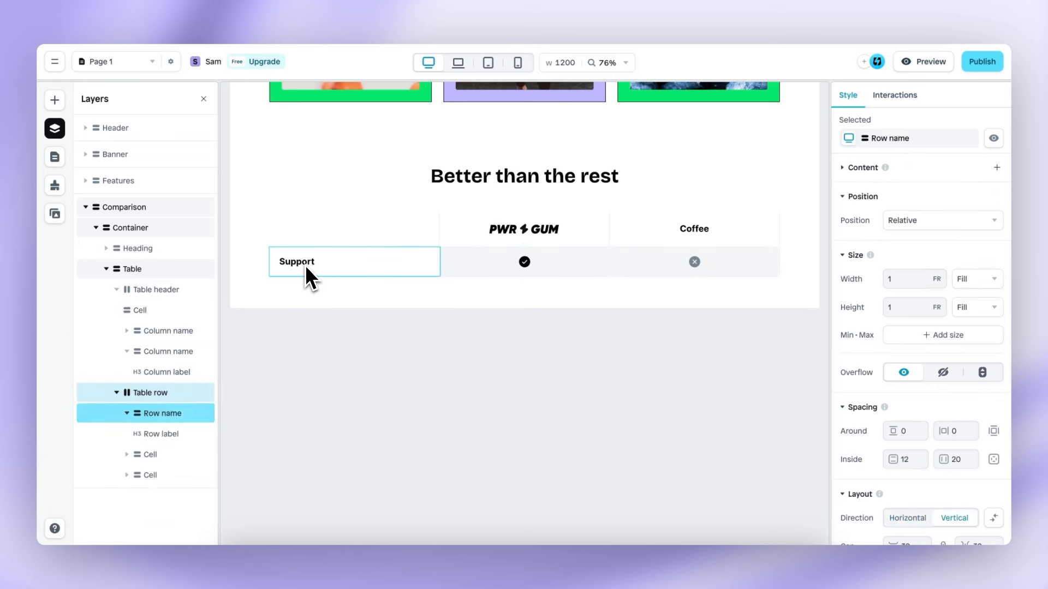
left_click(305, 265)
double_click(306, 264)
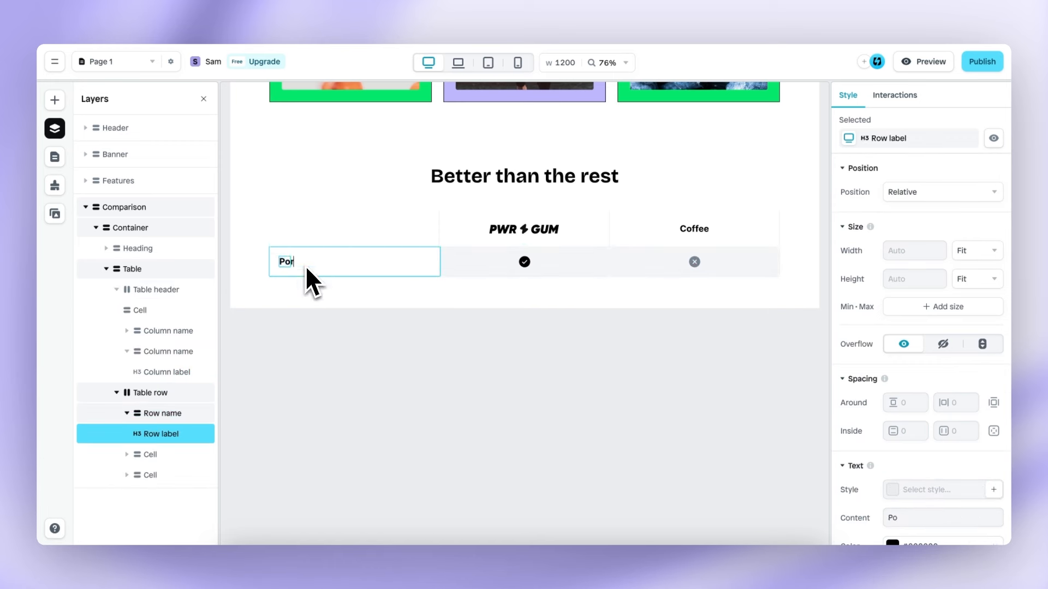
key("Escape")
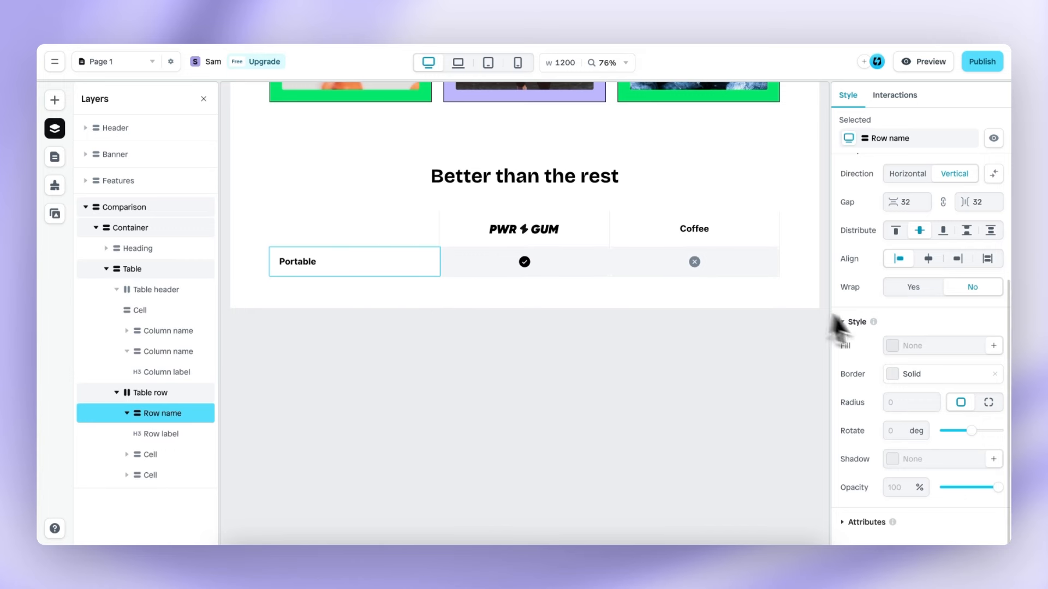
Fill the Portable row name cell with the saved Lila color style
left_click(895, 345)
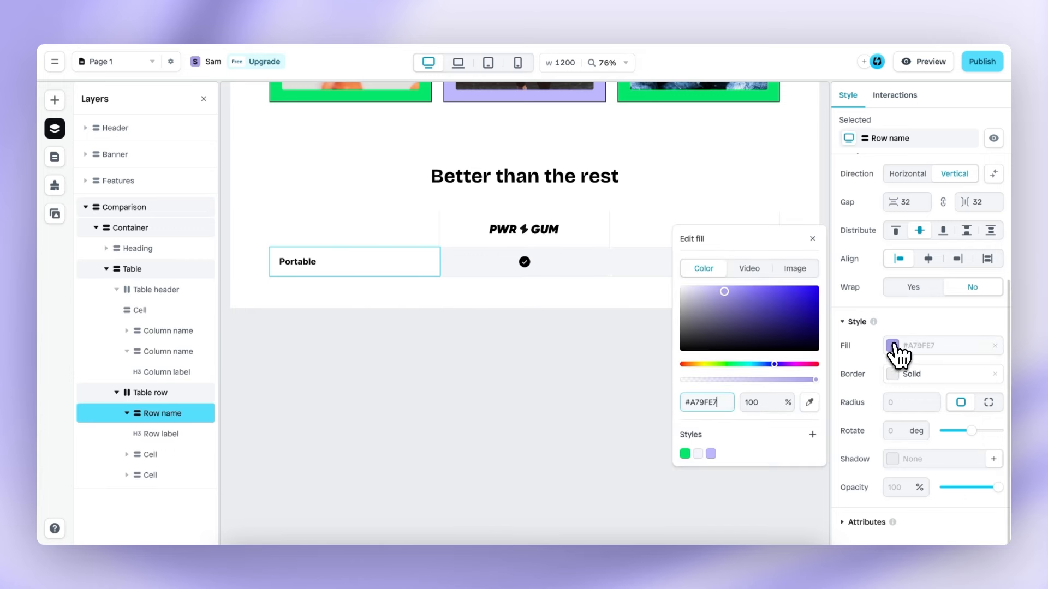
left_click(698, 453)
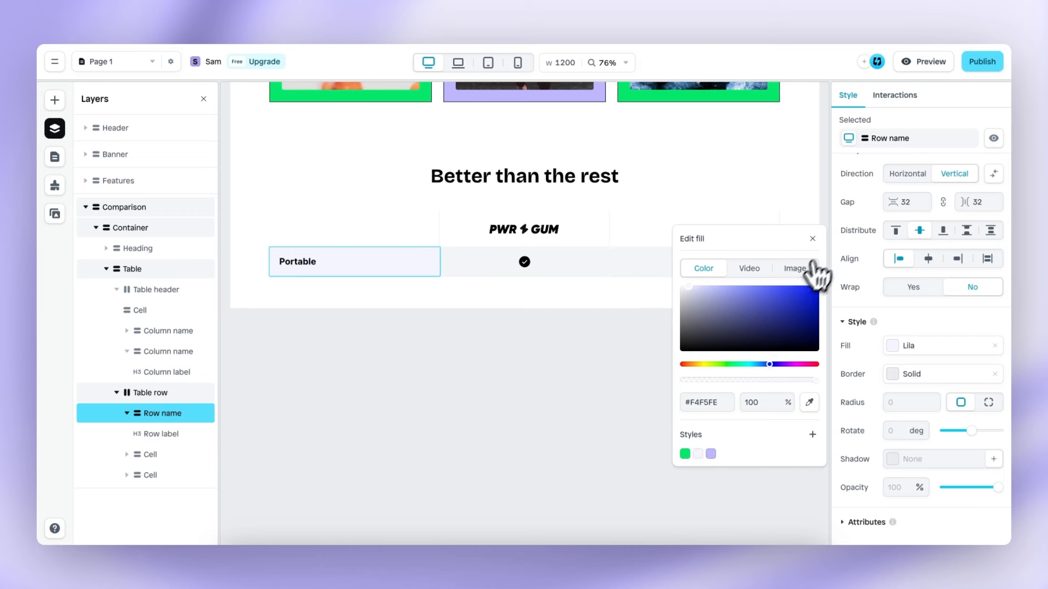
key("Escape")
Fill the inner Row with the check icon in the logo column with the saved Purple color style
left_click(569, 269)
left_click(570, 270)
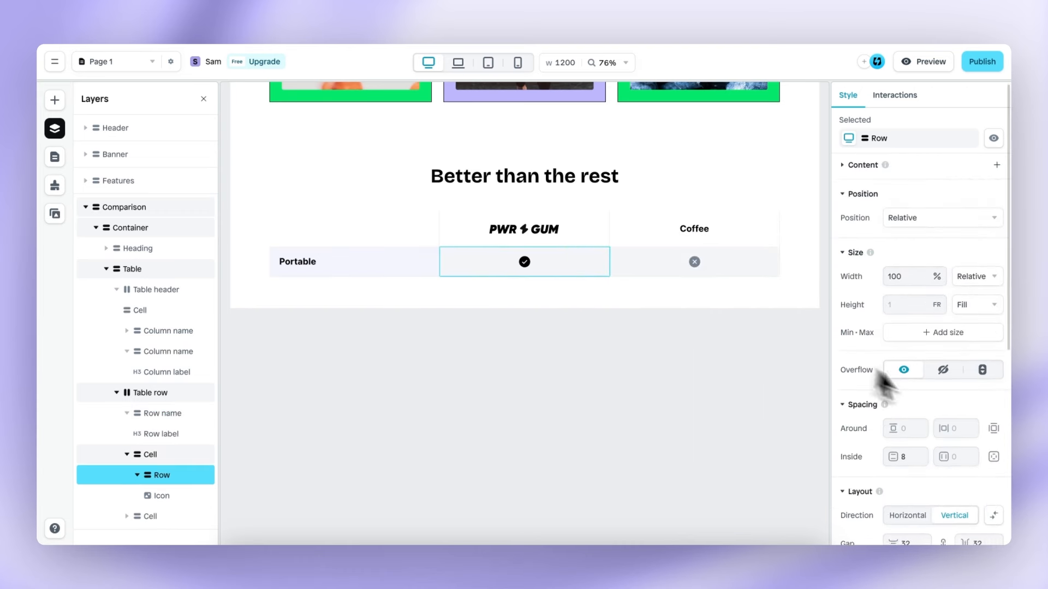
scroll(933, 396, "down", 5)
left_click(930, 403)
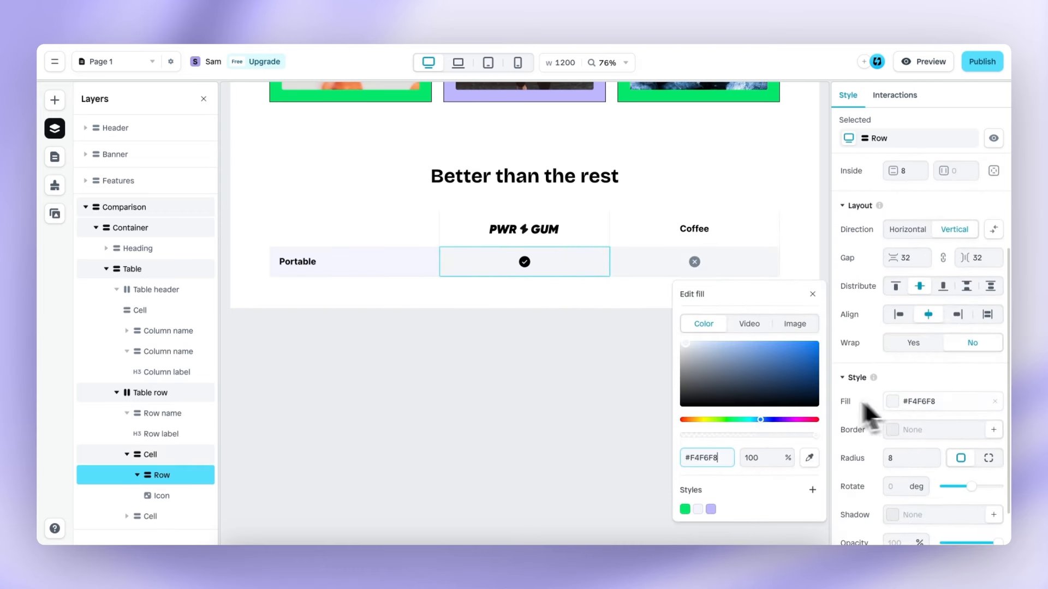
left_click(710, 509)
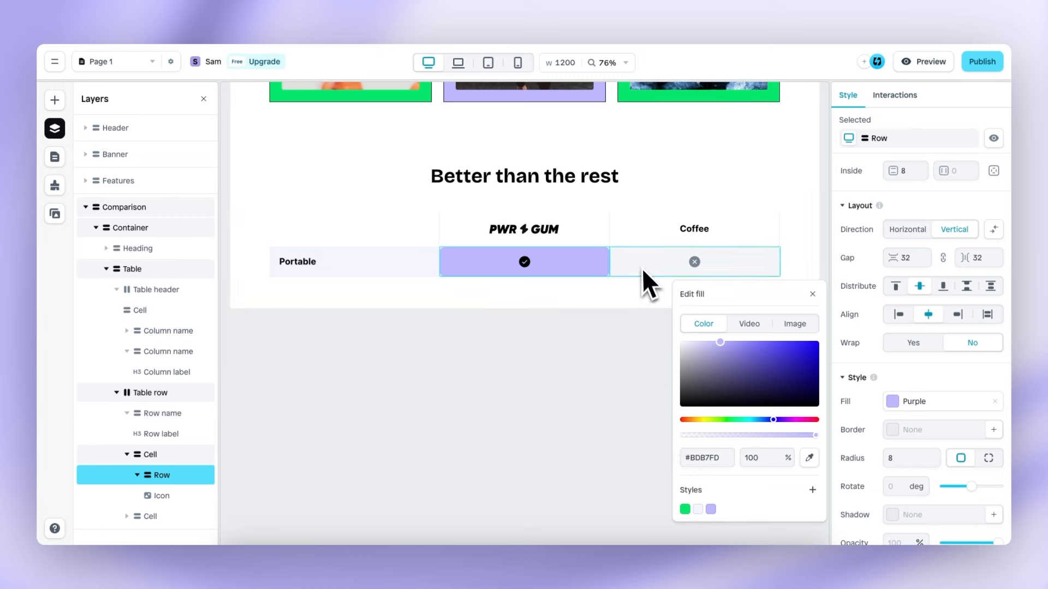
Remove the corner radius from the inner Row with the check icon
scroll(567, 282, "up", 3)
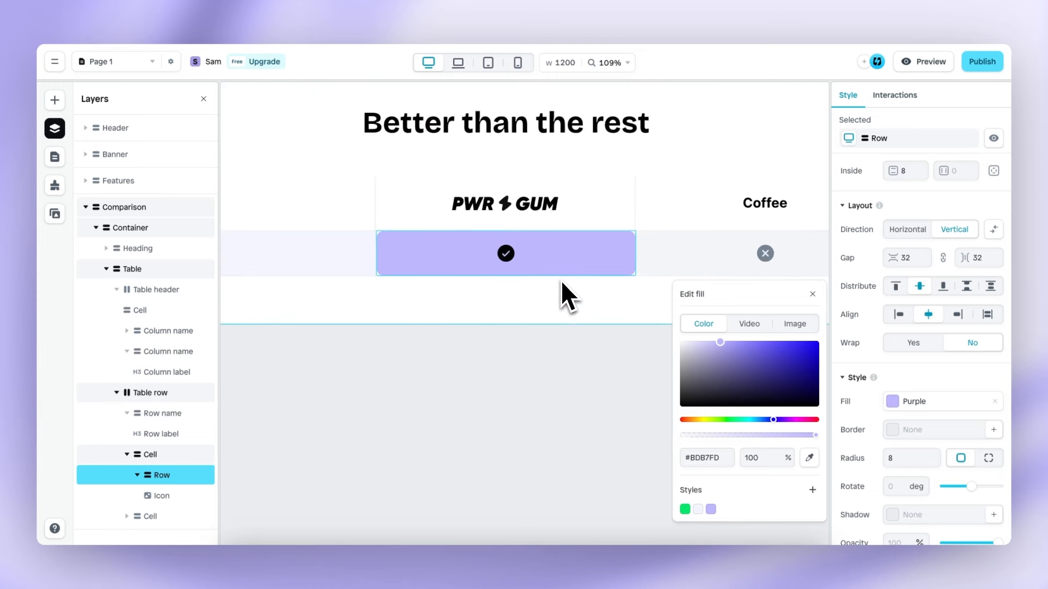
scroll(561, 280, "up", 2)
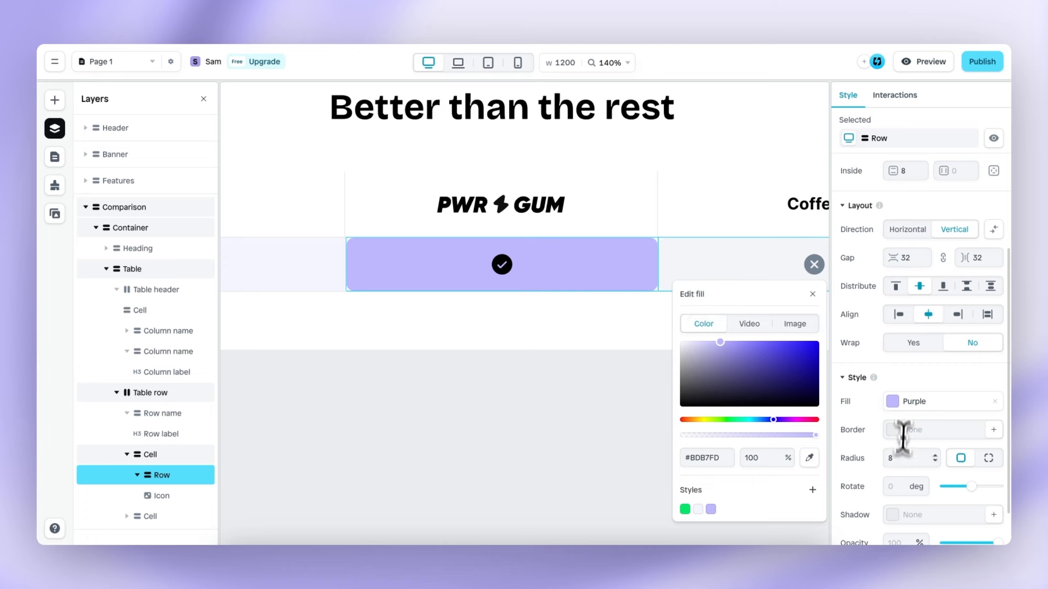
left_click(898, 458)
key("BackSpace")
Fill the inner Row with the cross icon in the Coffee column with the saved Lila color style
scroll(672, 324, "right", 2)
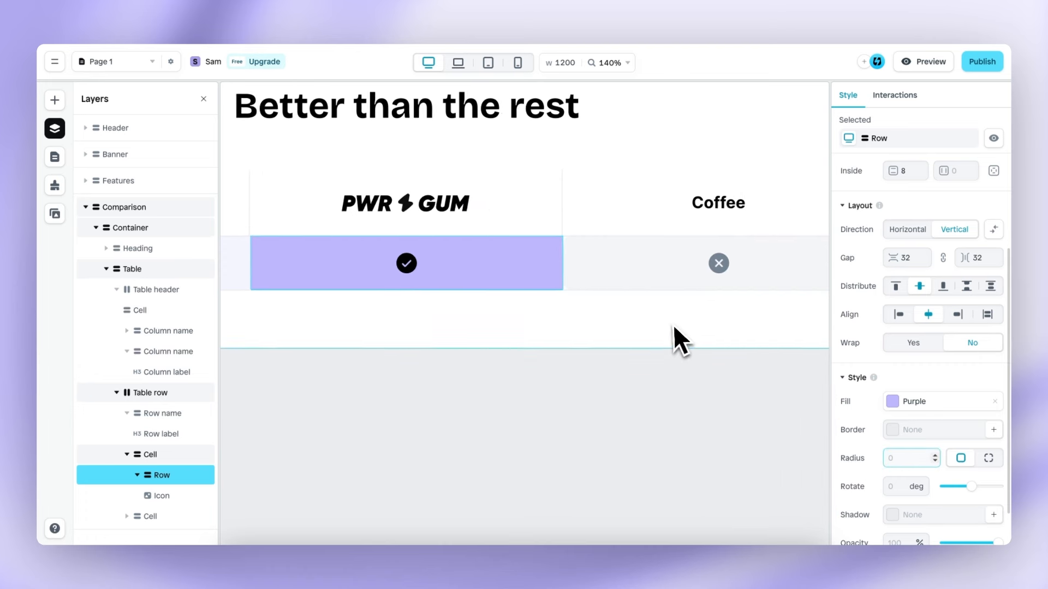
scroll(709, 289, "right", 2)
left_click(747, 259)
scroll(911, 387, "down", 3)
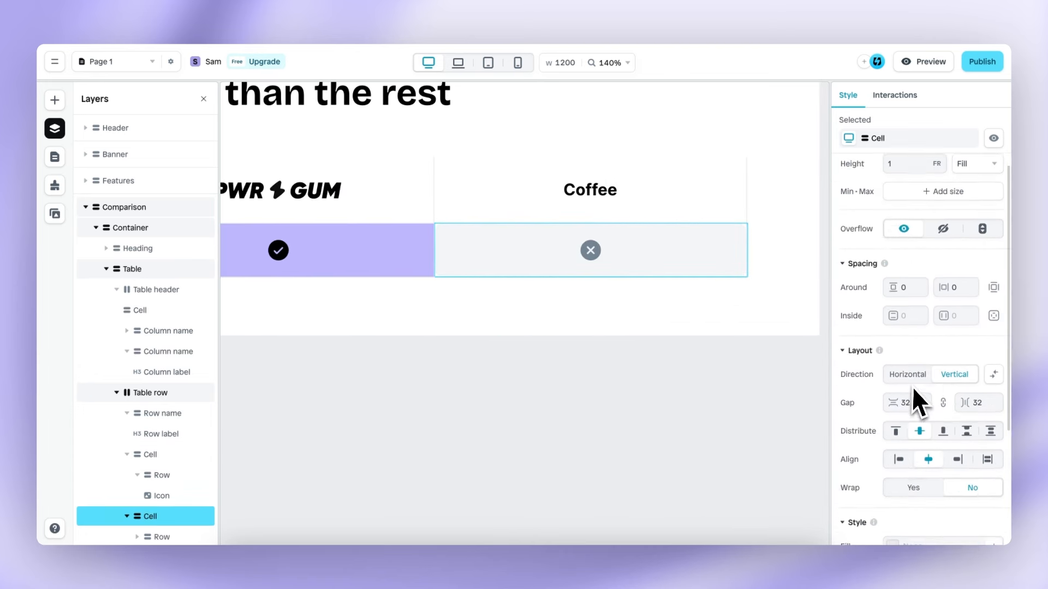
scroll(912, 386, "down", 2)
left_click(710, 265)
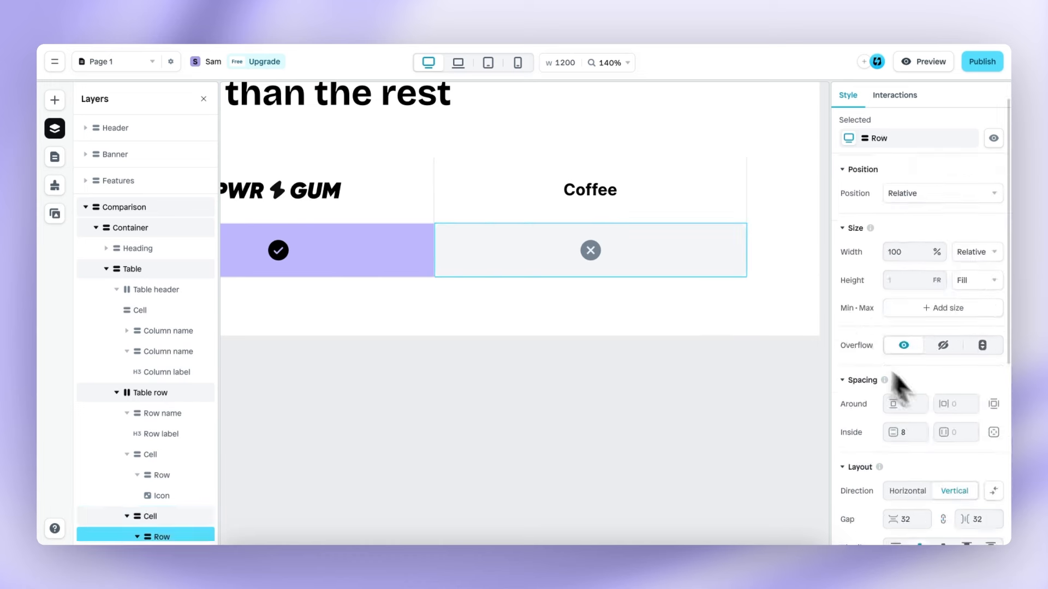
scroll(911, 392, "down", 4)
left_click(895, 415)
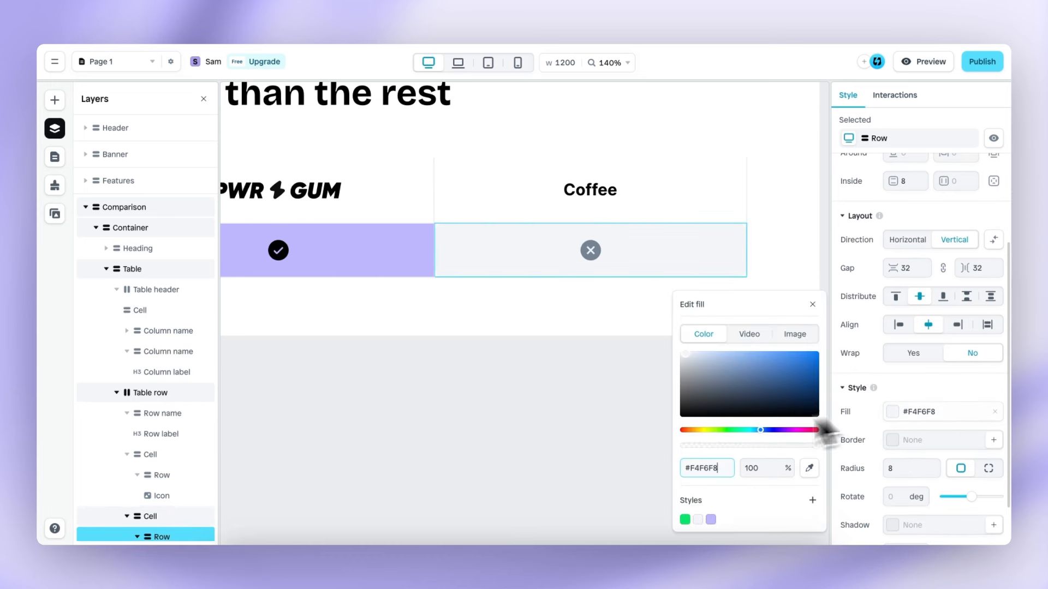
left_click(698, 520)
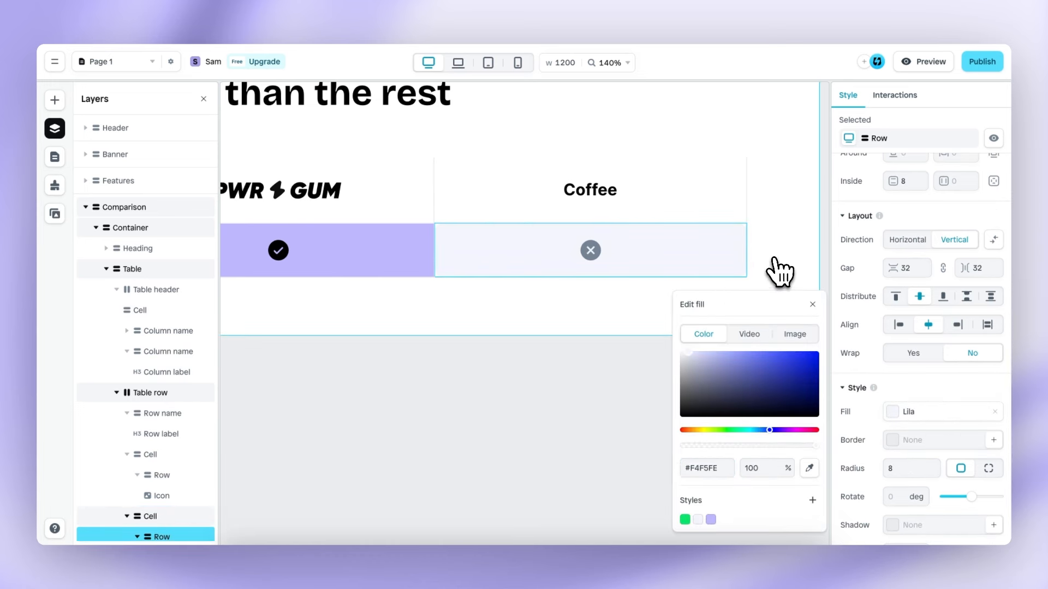
left_click(812, 304)
Remove the corner radius from the inner Row with the cross icon in the Coffee column
left_click(885, 467)
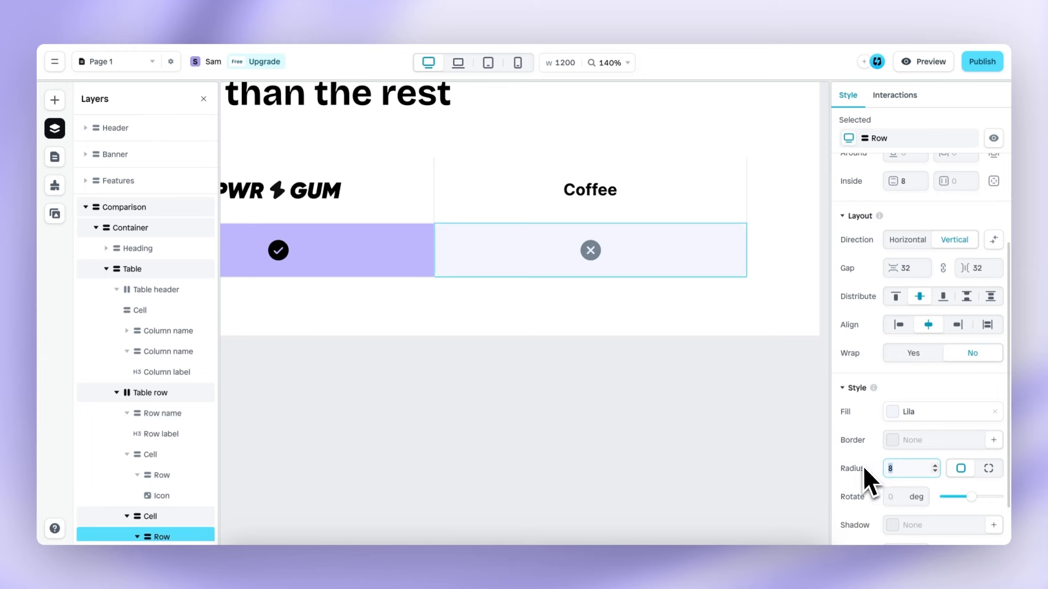
key("BackSpace")
scroll(631, 351, "down", 5)
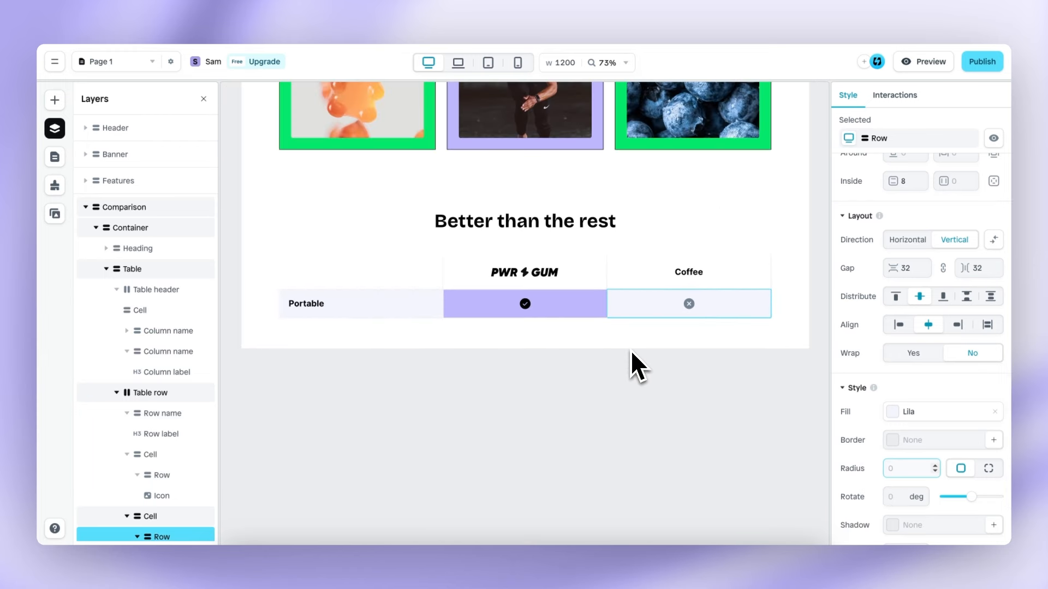
scroll(630, 351, "up", 1)
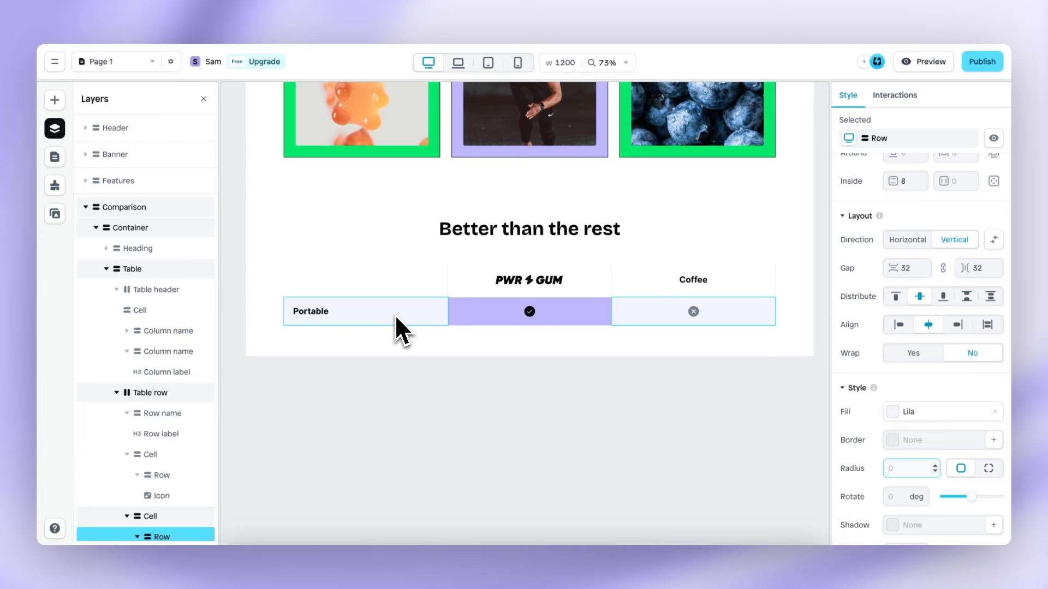
Duplicate the Portable table row five times
left_click(168, 395)
right_click(171, 394)
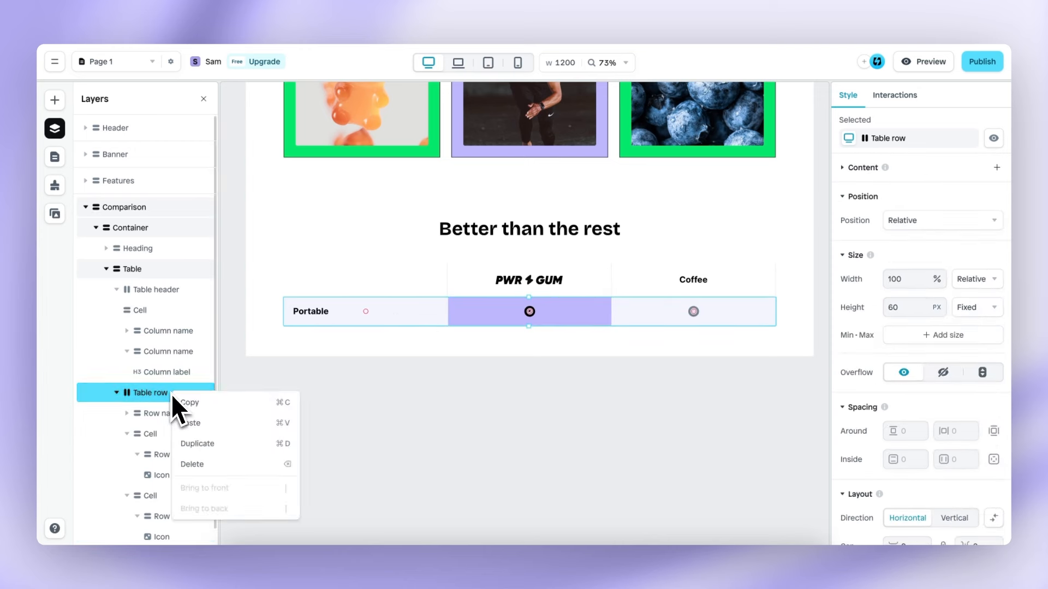
left_click(228, 459)
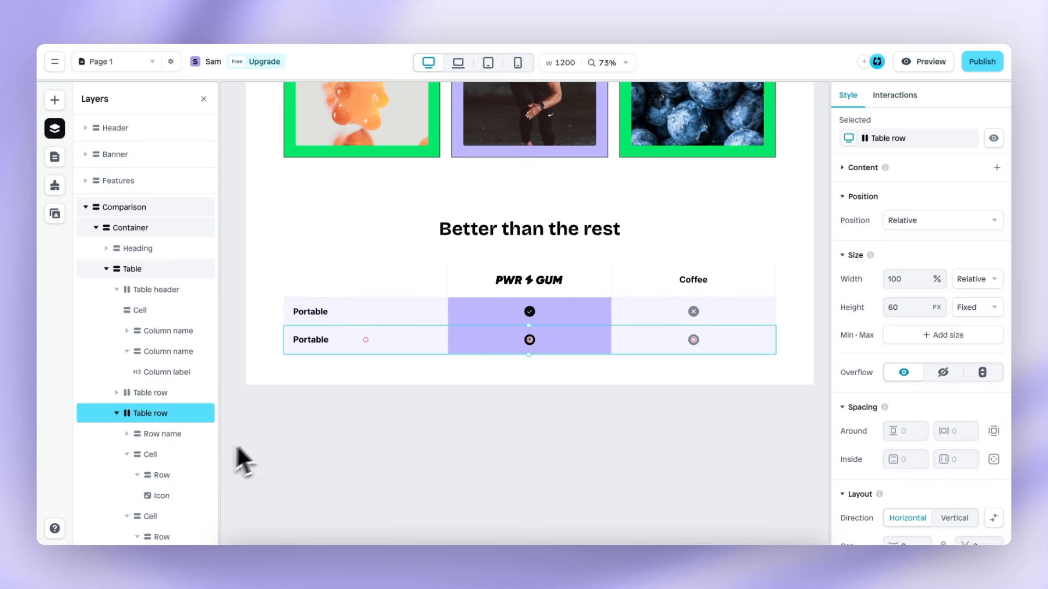
scroll(191, 415, "down", 1)
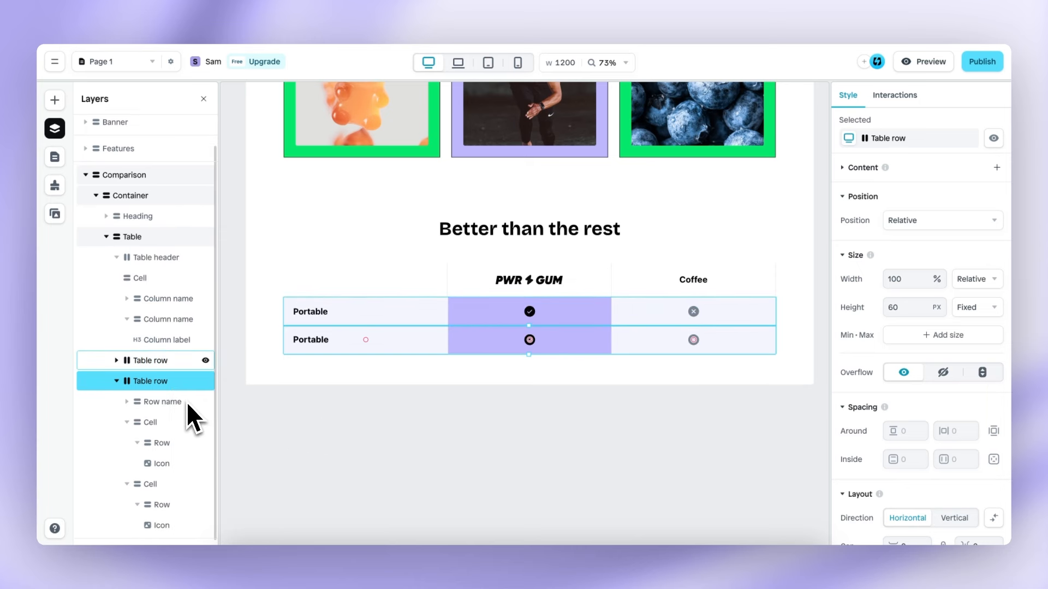
key("ctrl+d")
key("ctrl+d")
key("ctrl+d")
key("ctrl+d")
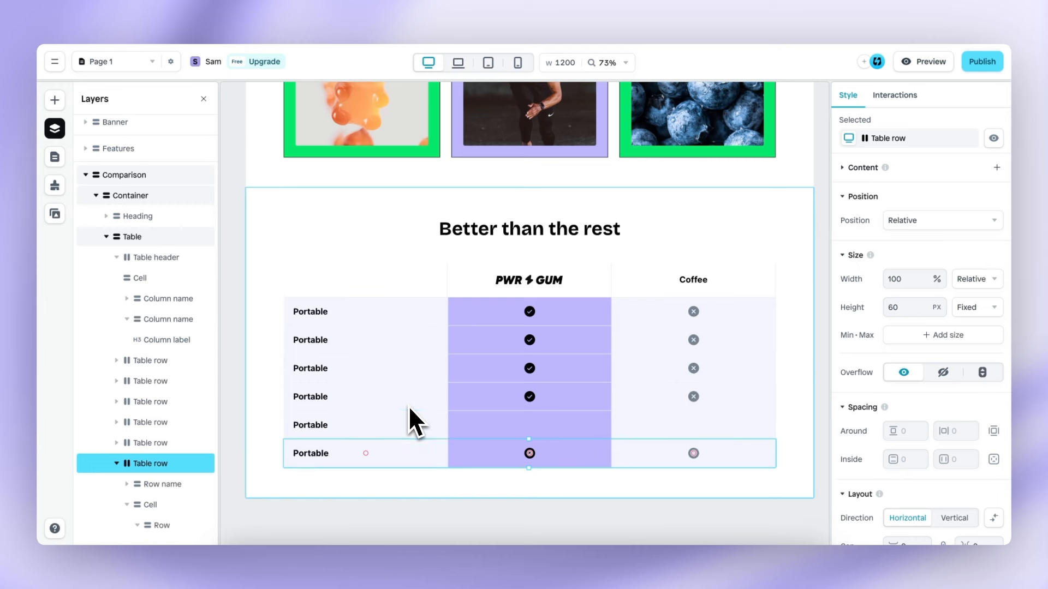
Change the label of the second table row to "Fresh breath"
left_click(315, 340)
left_click(316, 340)
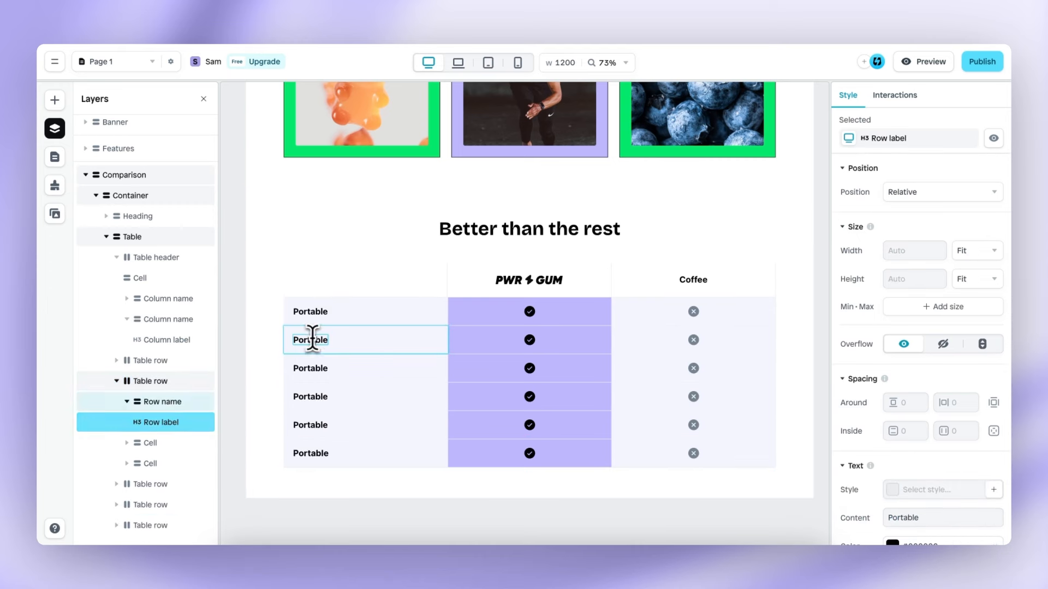
double_click(316, 341)
type("Fresh breath")
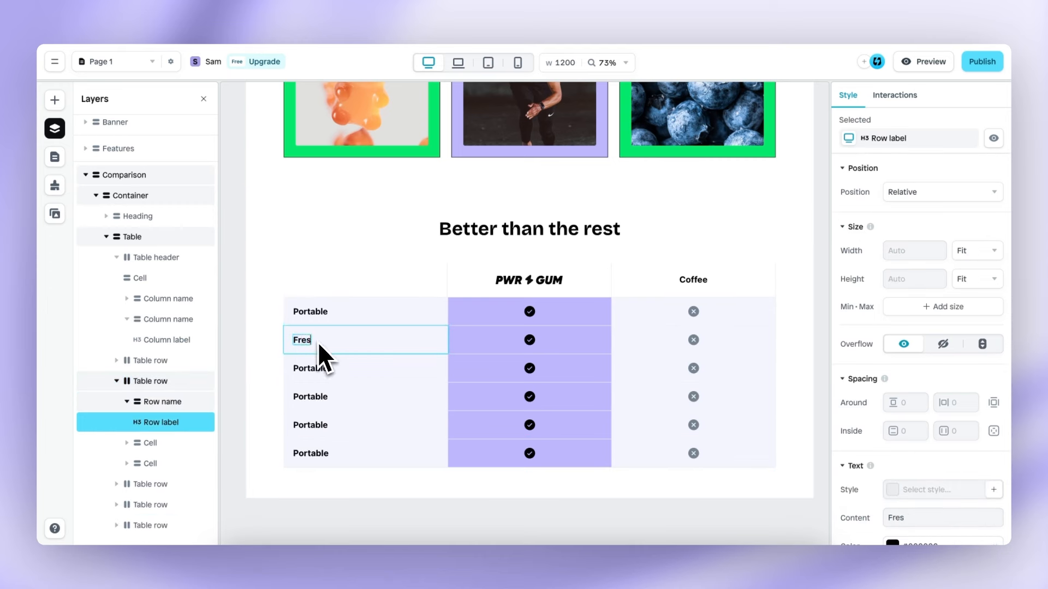
Change the label of the third table row to "Great smell"
left_click(317, 372)
left_click(316, 372)
double_click(315, 371)
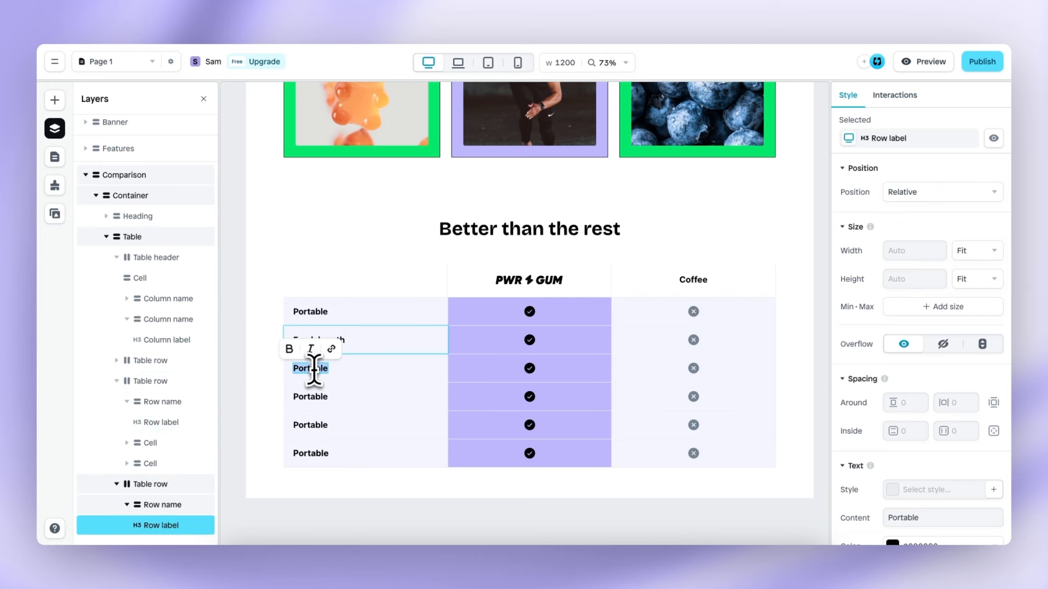
type("Great s")
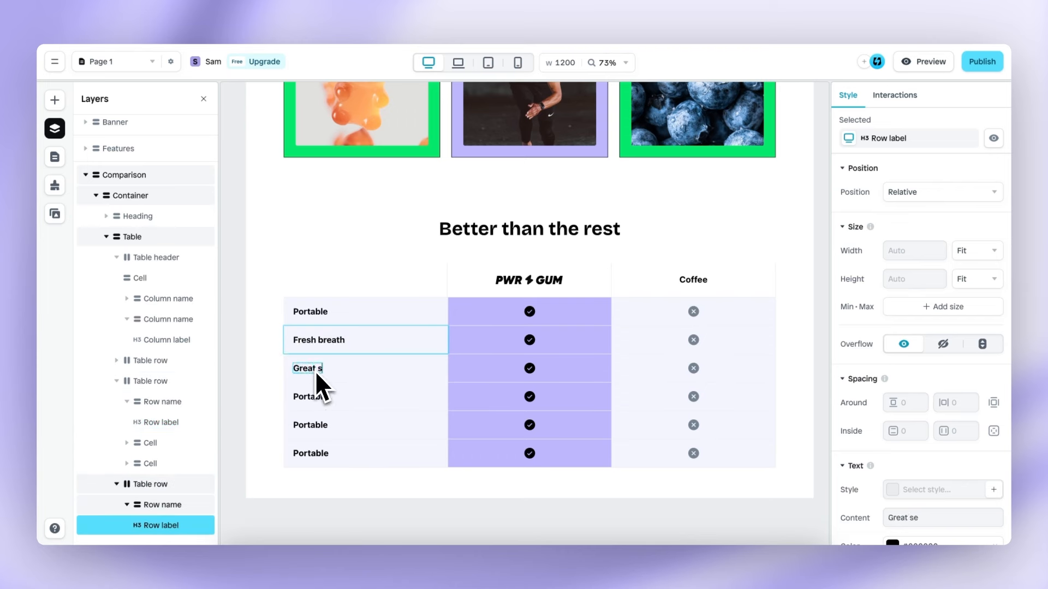
type("nell")
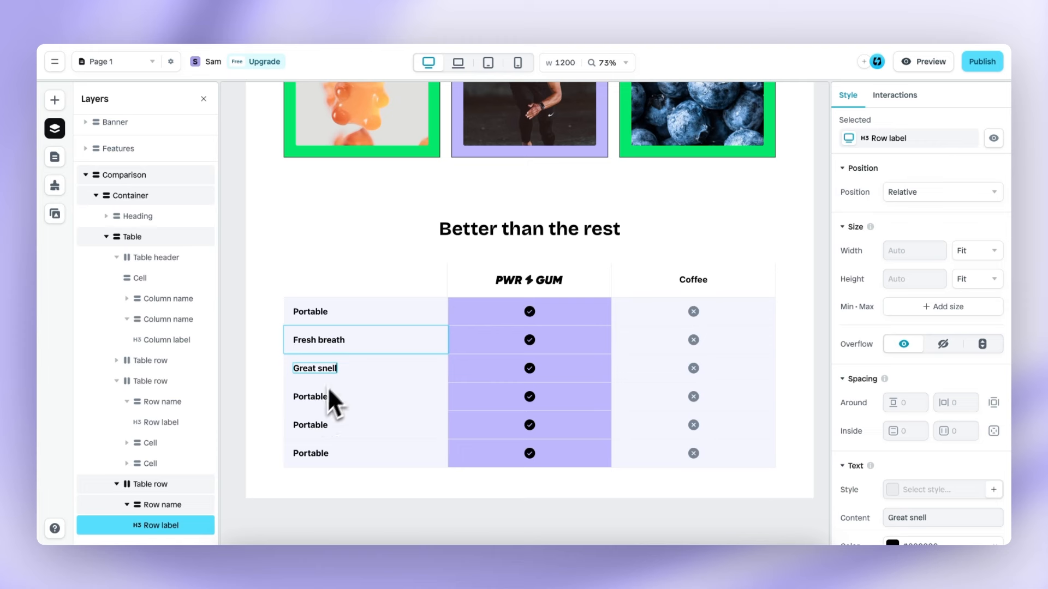
double_click(327, 369)
type("s")
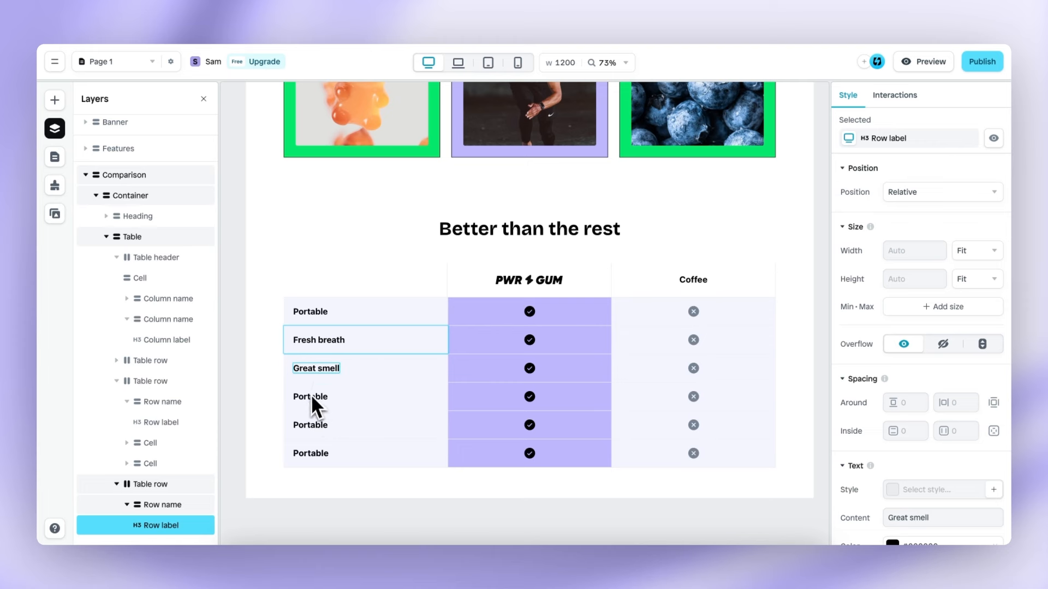
Change the label of the fourth table row to "All day energy"
left_click(316, 399)
left_click(311, 397)
left_click(310, 397)
double_click(310, 396)
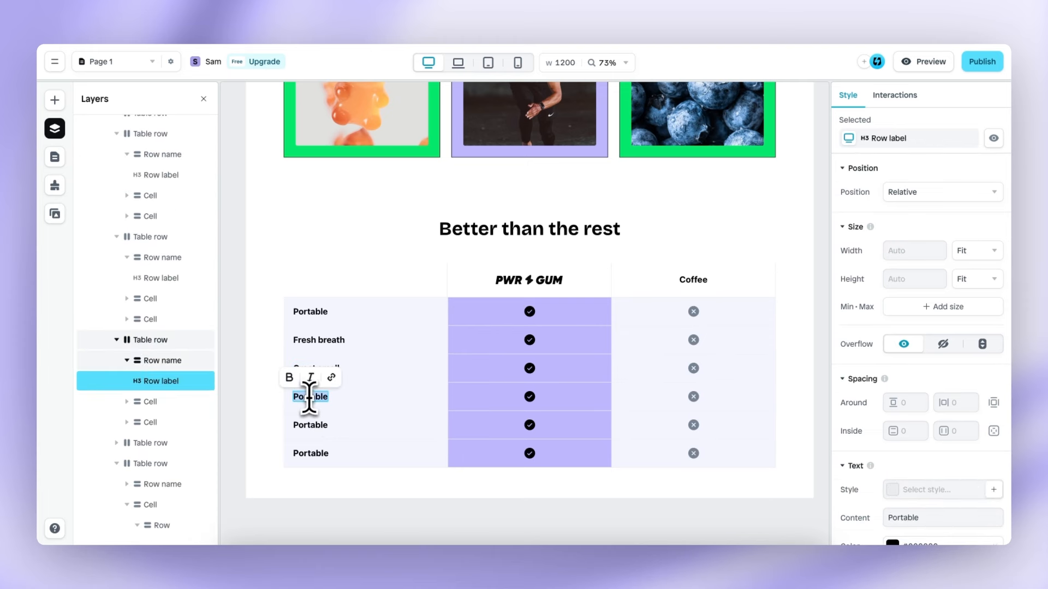
type("All day energy")
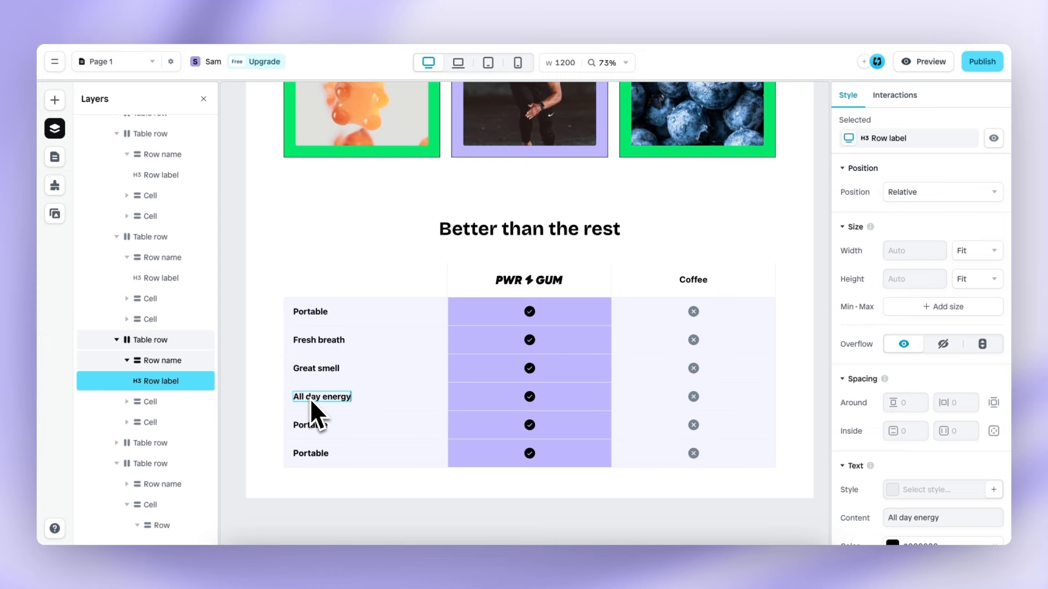
Change the fifth table row's label to "Vitamins" and the sixth row's label to "Price (starter)"
left_click(315, 437)
double_click(314, 431)
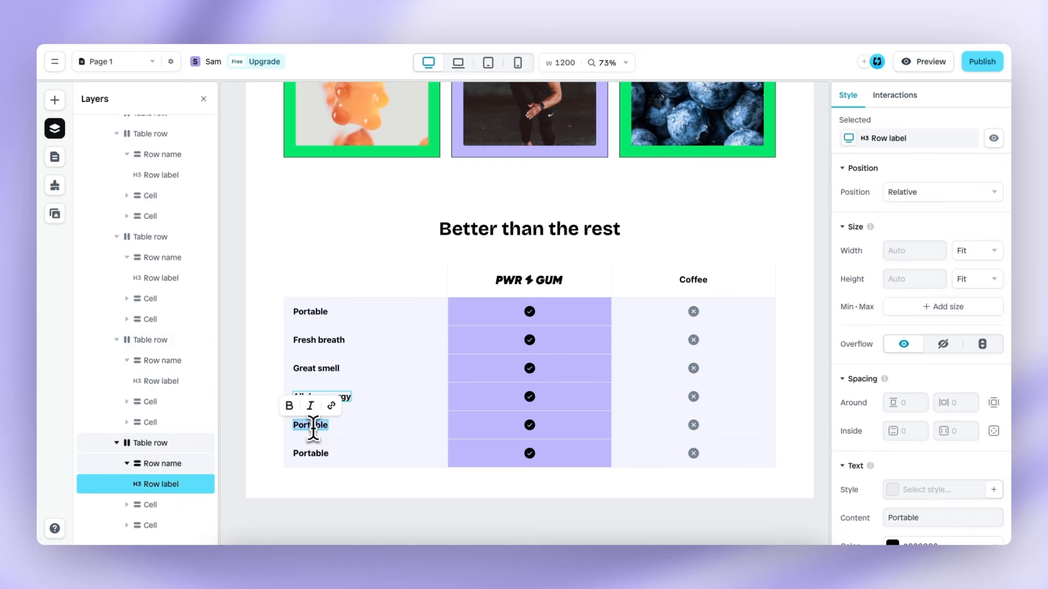
type("Vitamins")
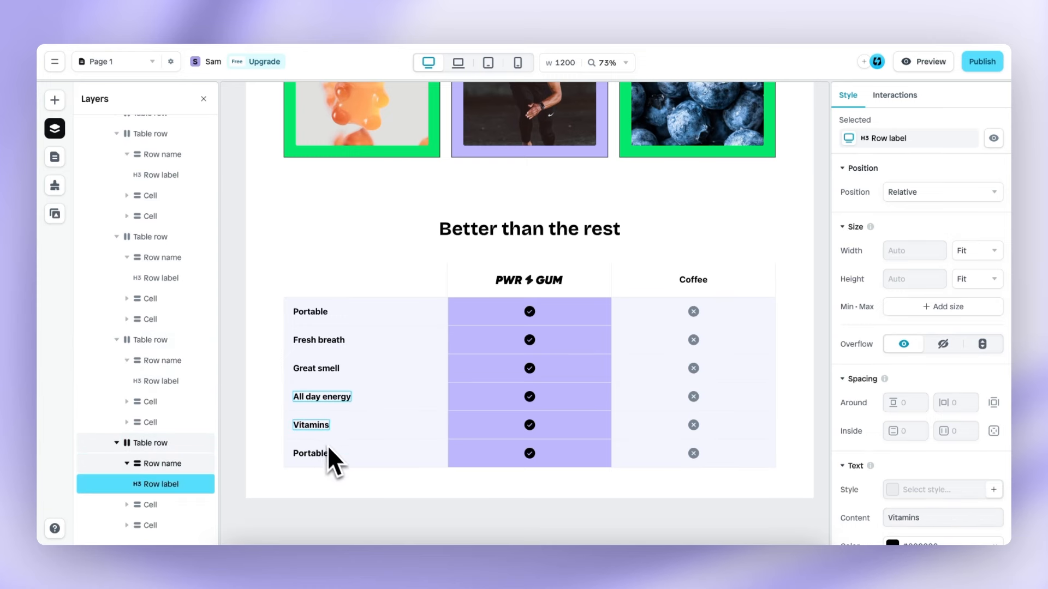
left_click(318, 465)
double_click(312, 453)
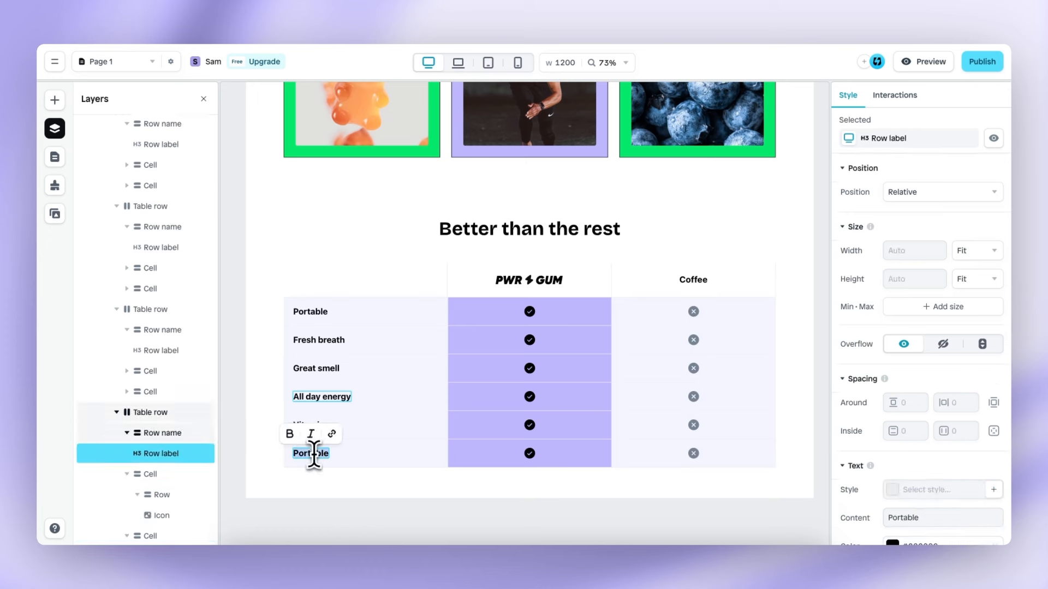
type("Price (sta")
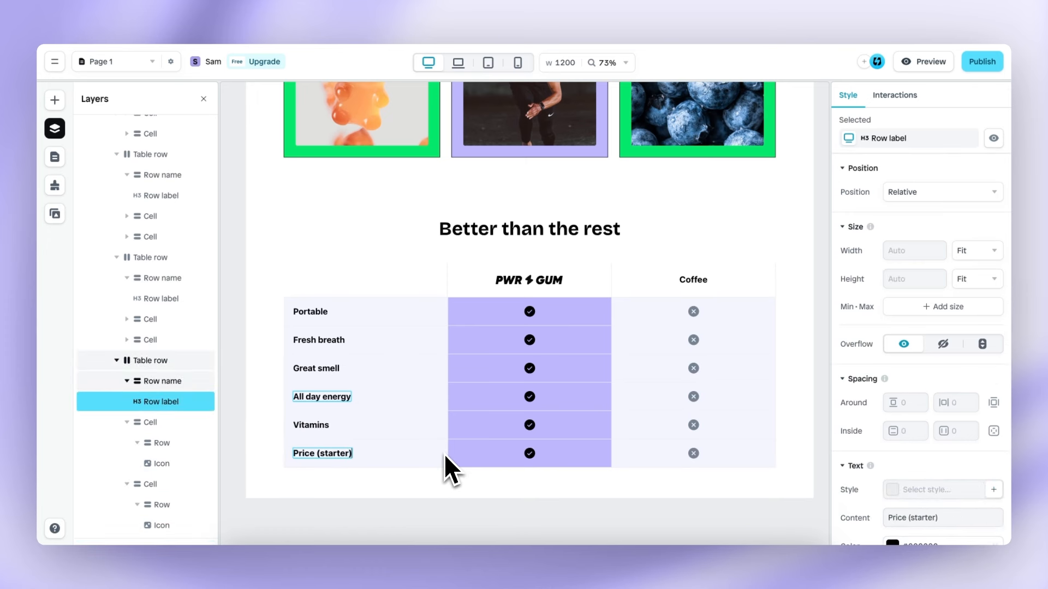
Delete the check icon from the logo column of the Price (starter) row
left_click(532, 456)
left_click(532, 455)
left_click(532, 455)
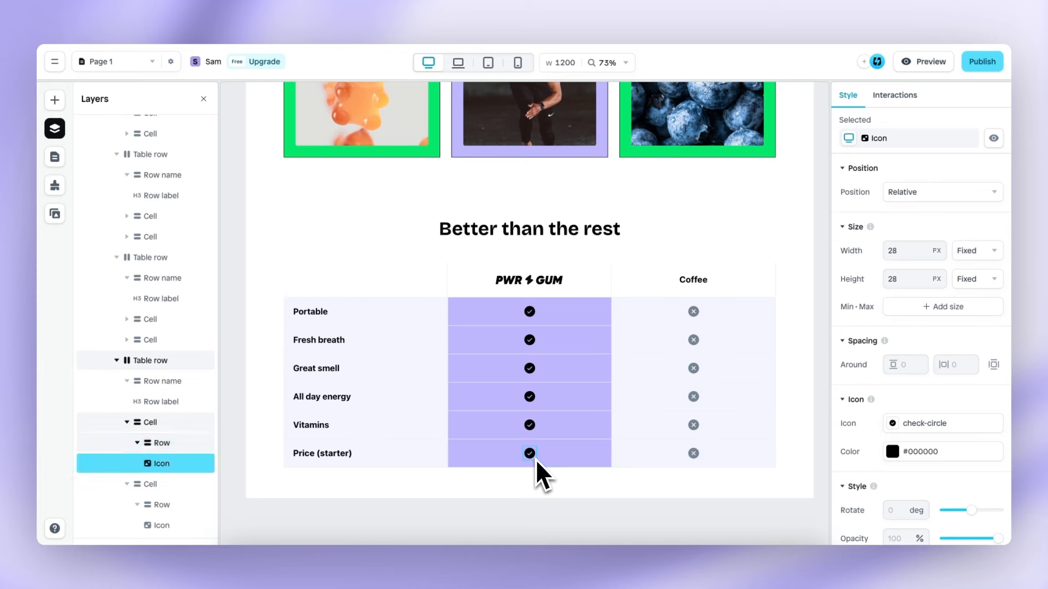
key("Delete")
Insert a Text element reading "0.35 / Gum" into the empty logo column cell of the Price (starter) row
left_click(54, 100)
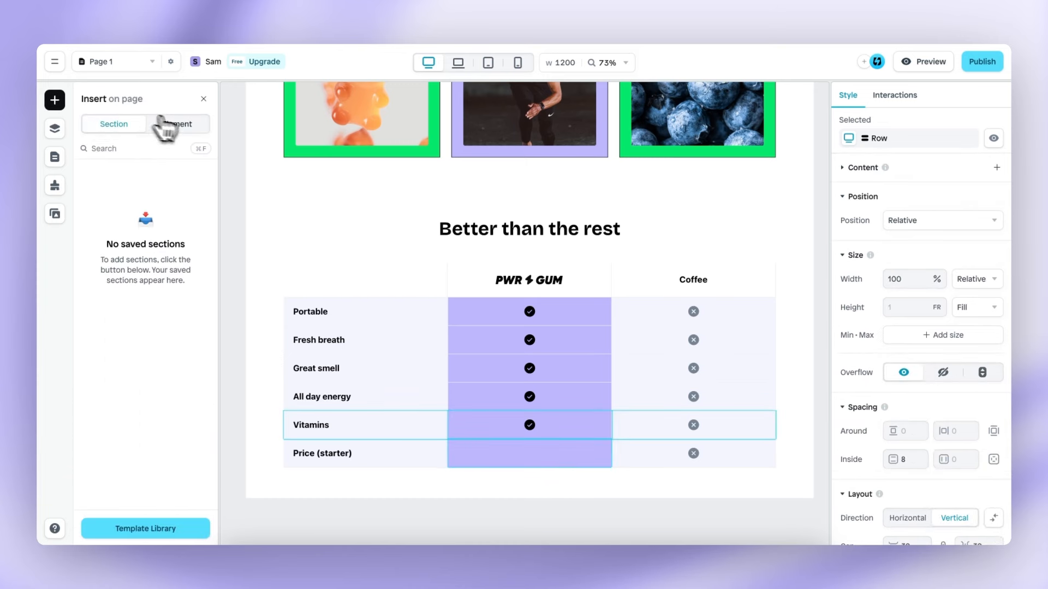
left_click(164, 124)
left_click_drag(159, 247, 530, 456)
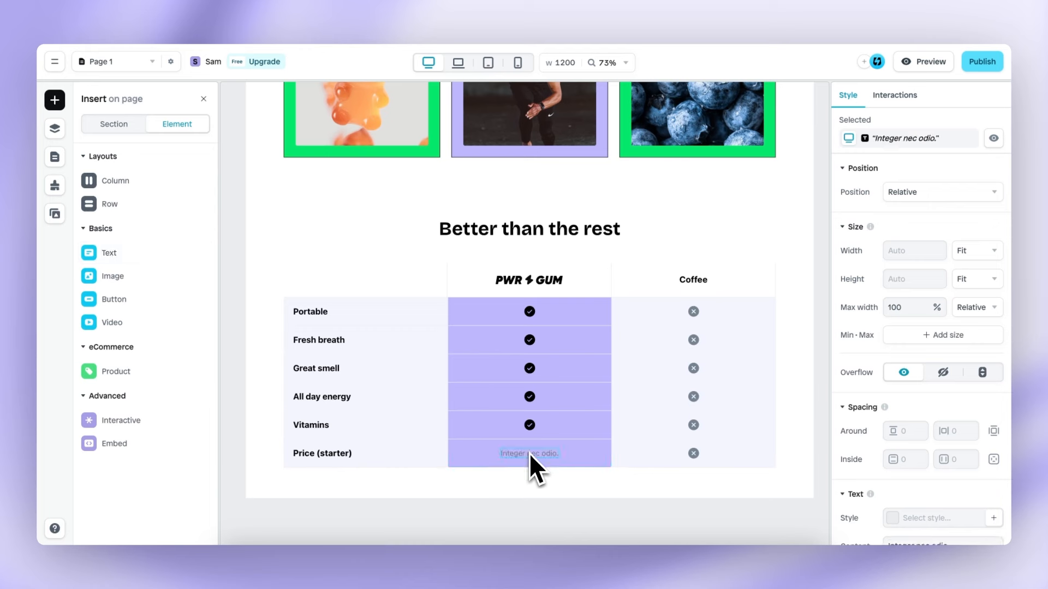
double_click(535, 455)
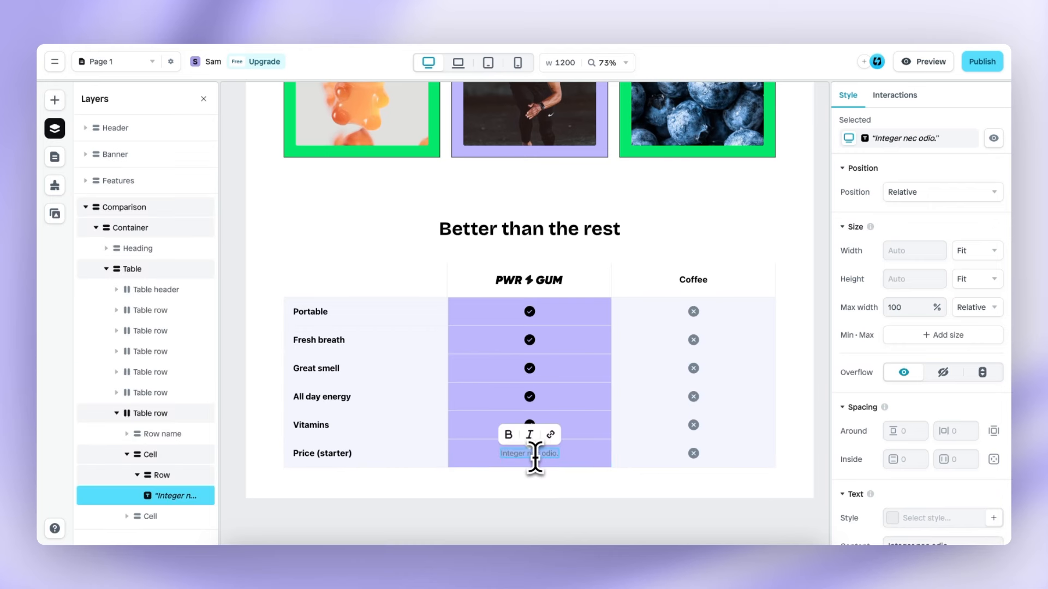
type("0.35 / Gum")
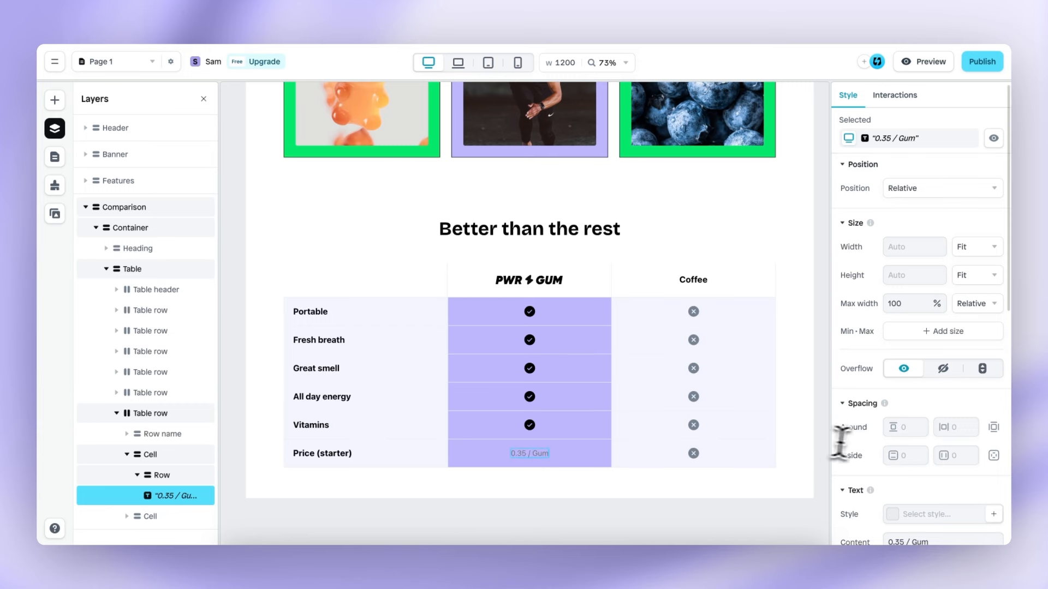
Set the "0.35 / Gum" text color to #000000 and its size to 18 px
scroll(860, 435, "down", 5)
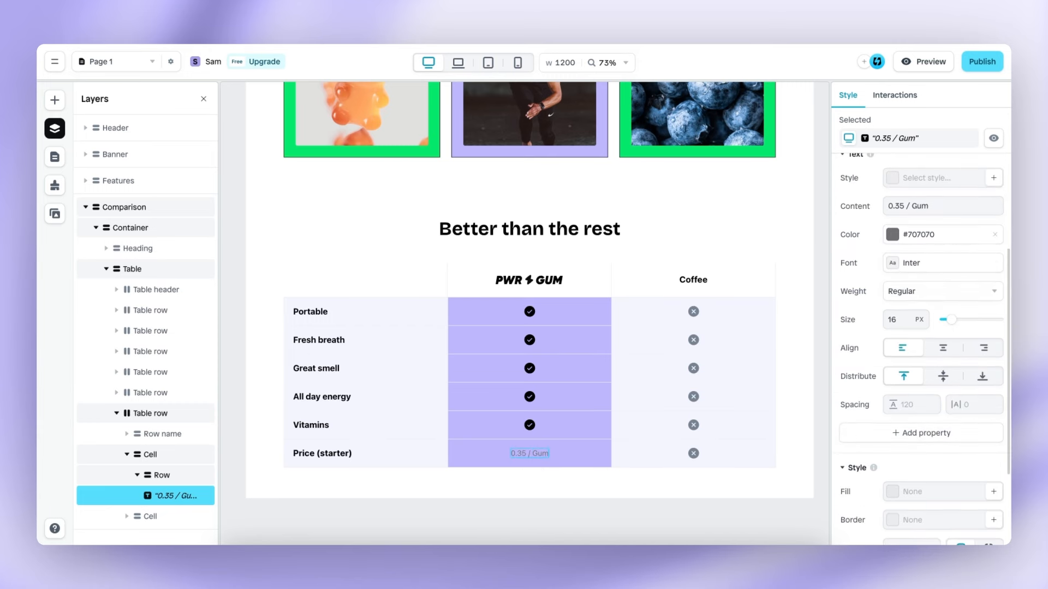
left_click(894, 239)
left_click_drag(733, 217, 678, 264)
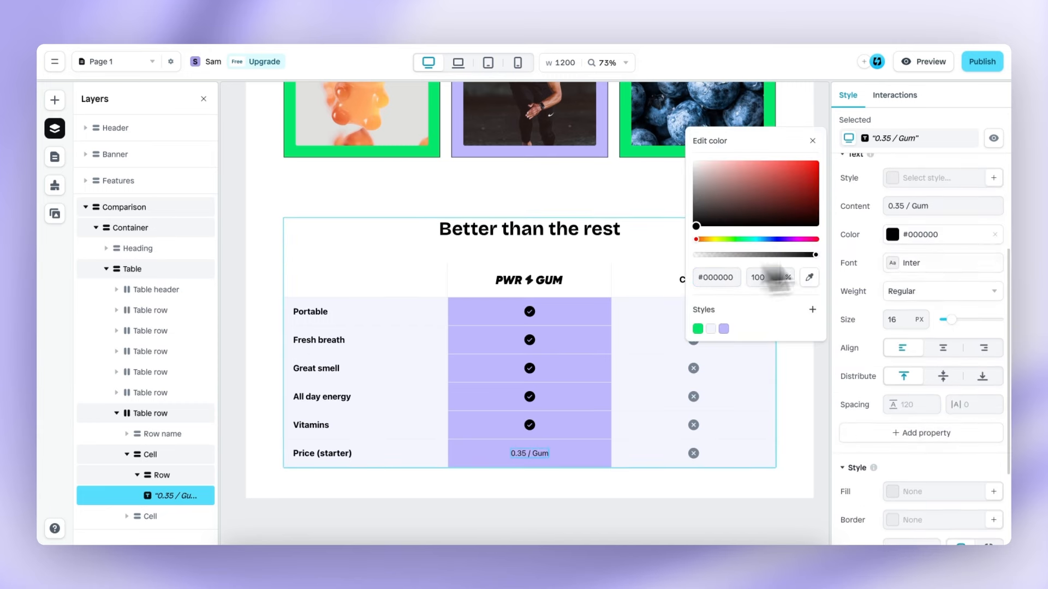
left_click(906, 317)
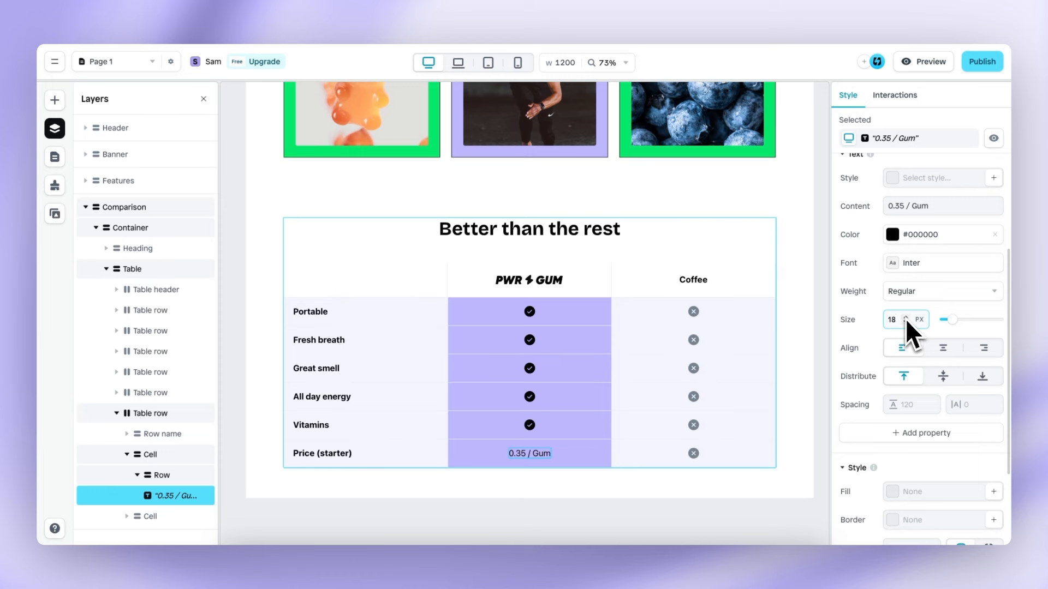
scroll(623, 435, "up", 2)
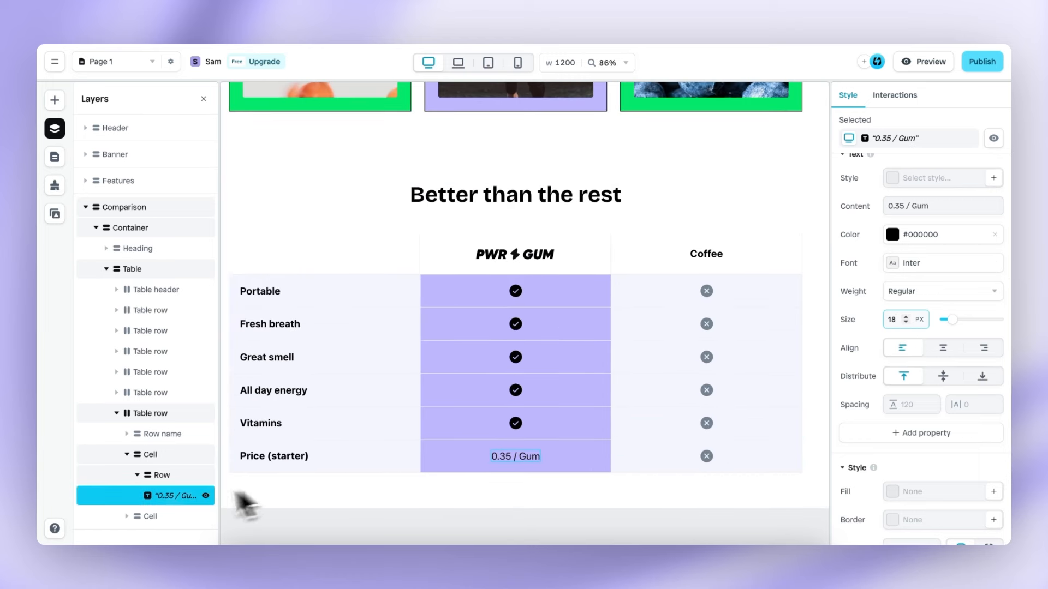
Replace the cross icon in the Coffee cell of the Price (starter) row with a copy of the "0.35 / Gum" text
right_click(166, 498)
left_click(199, 429)
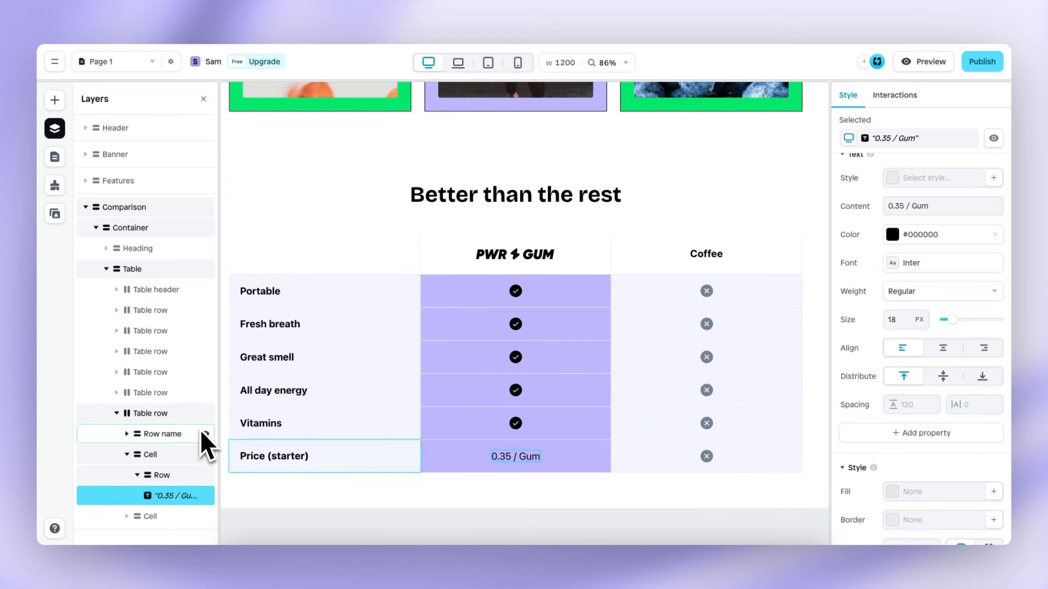
left_click(741, 456)
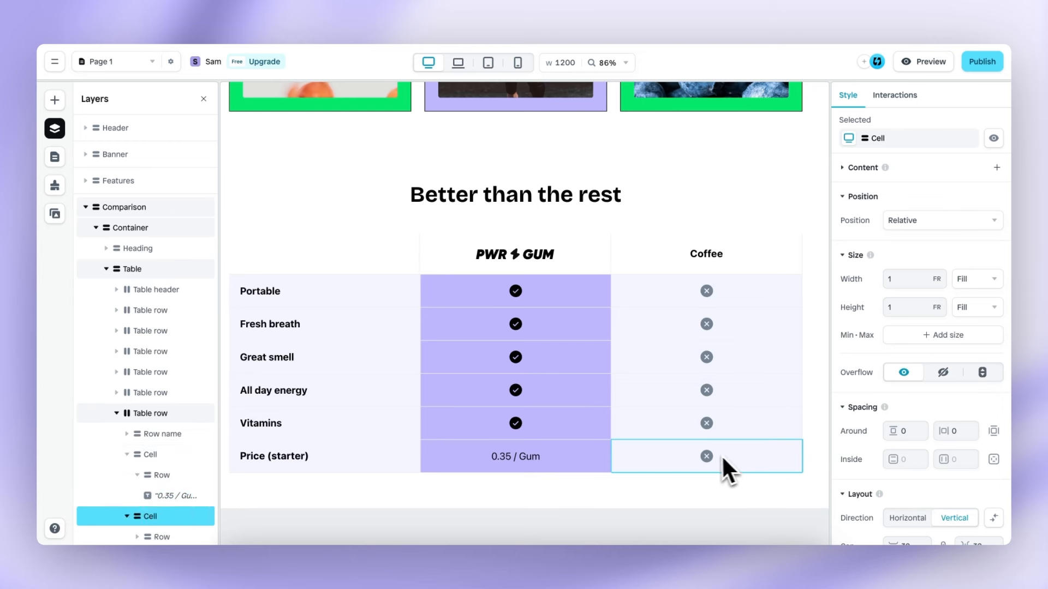
left_click(711, 457)
left_click(711, 460)
key("BackSpace")
right_click(718, 459)
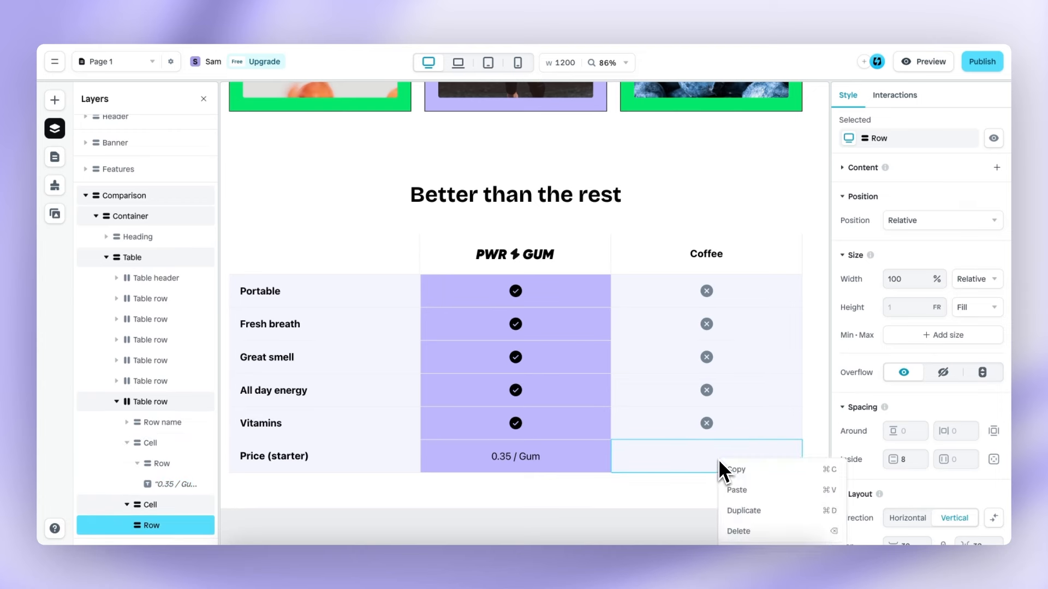
left_click(738, 490)
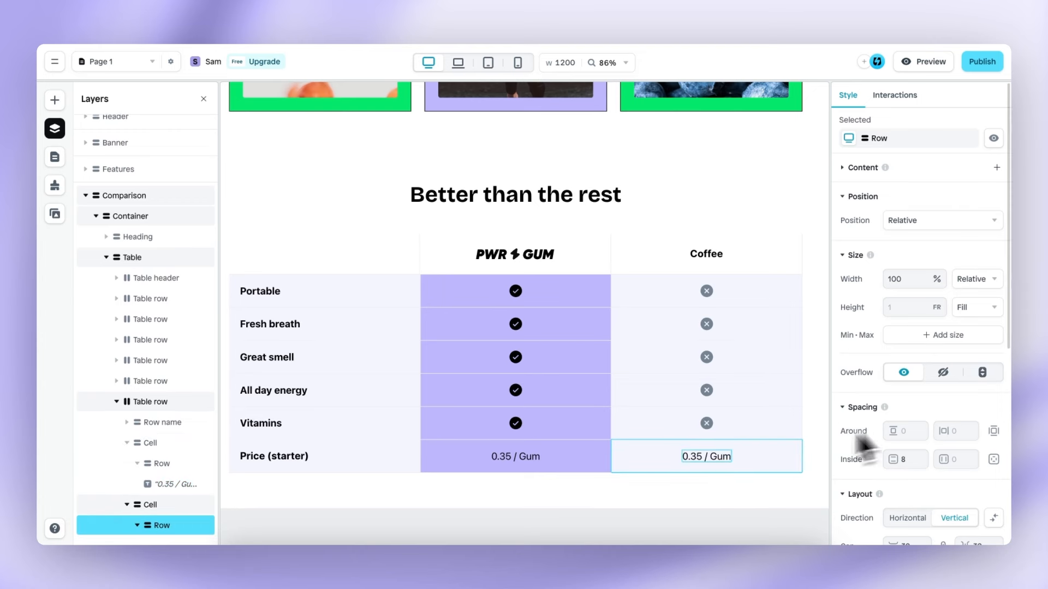
Change the Coffee column's price text to "$4.50 / Cup"
left_click(691, 457)
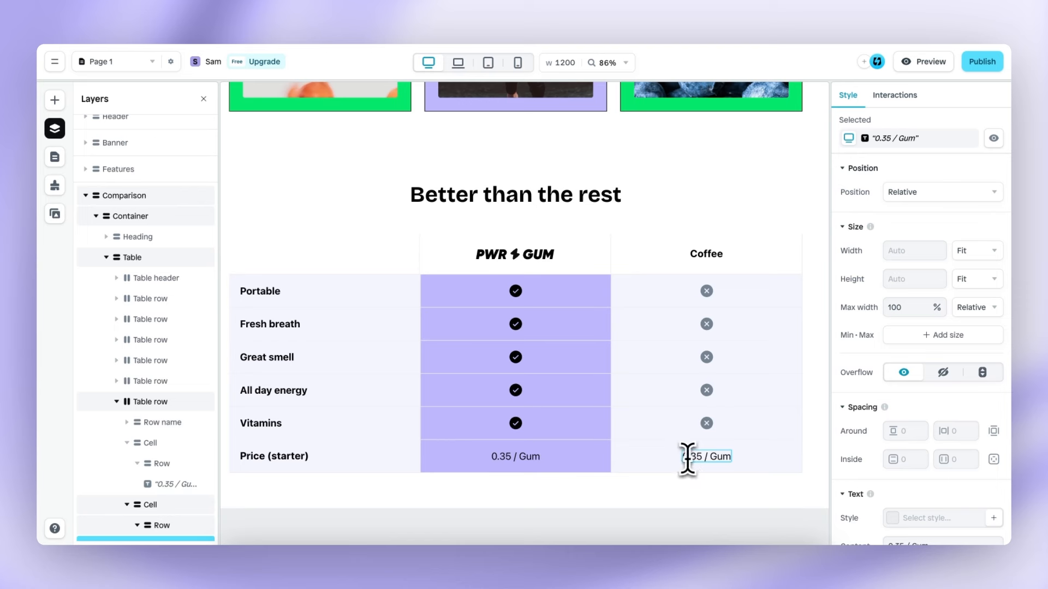
double_click(683, 457)
type("$")
type("4.50")
double_click(724, 463)
type("Cup")
Add a dollar sign to the logo column's price so it reads "$0.35 / Gum", and deselect the text
left_click(499, 457)
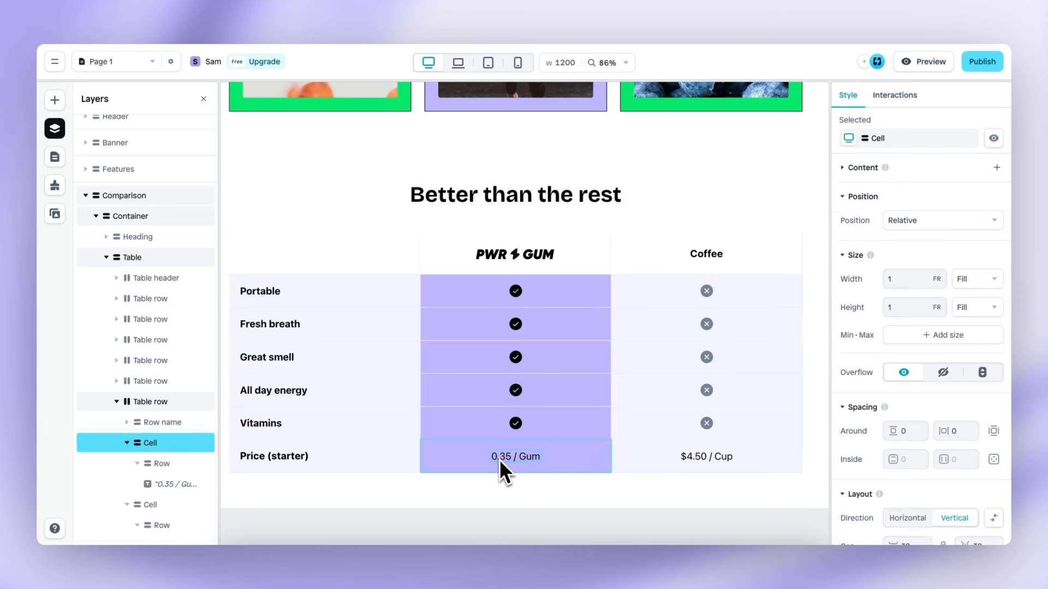
left_click(499, 460)
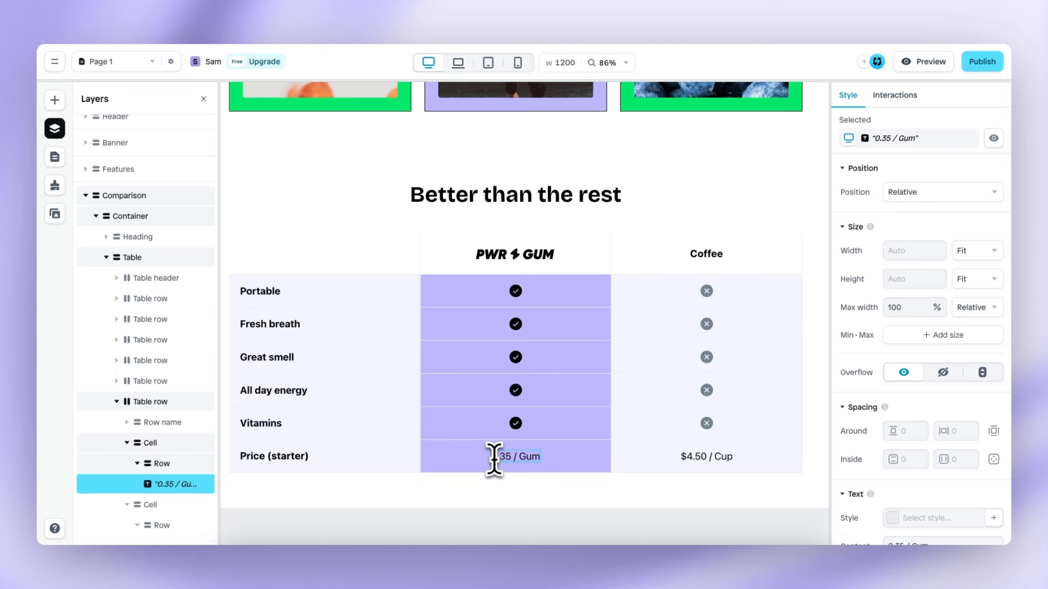
type("$")
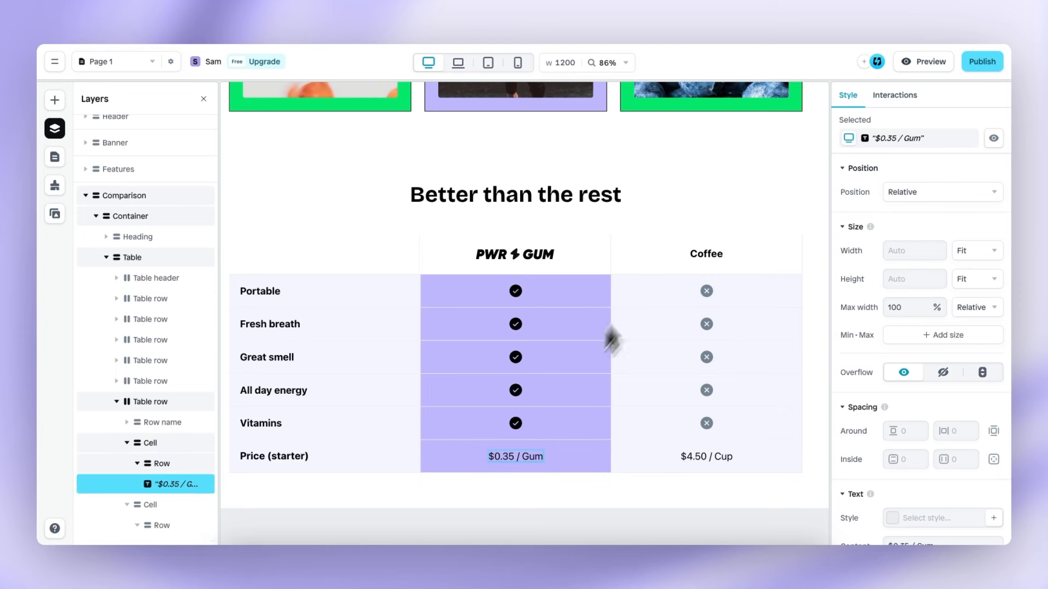
scroll(649, 270, "down", 5)
left_click(760, 313)
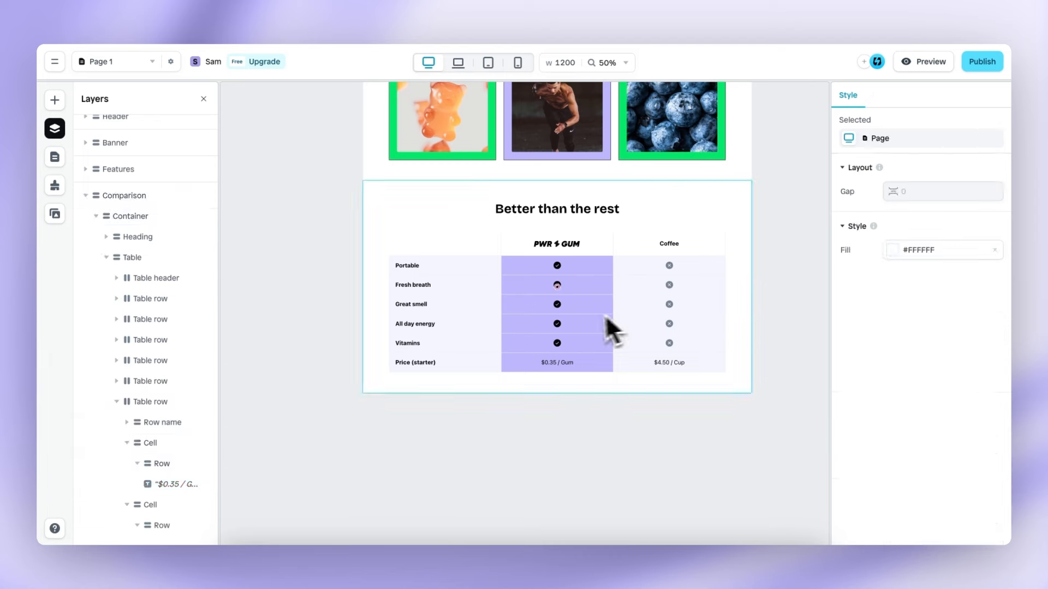
Copy the header's "FEEL AWAKE TODAY" button and paste it into the Comparison section below the table
scroll(584, 316, "up", 2)
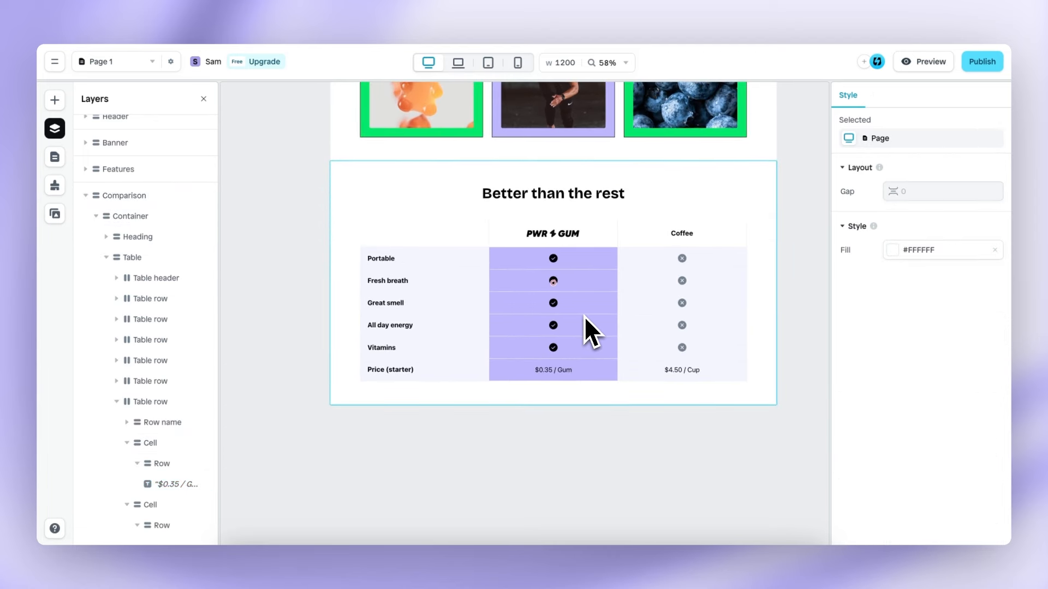
scroll(583, 316, "up", 10)
left_click(407, 201)
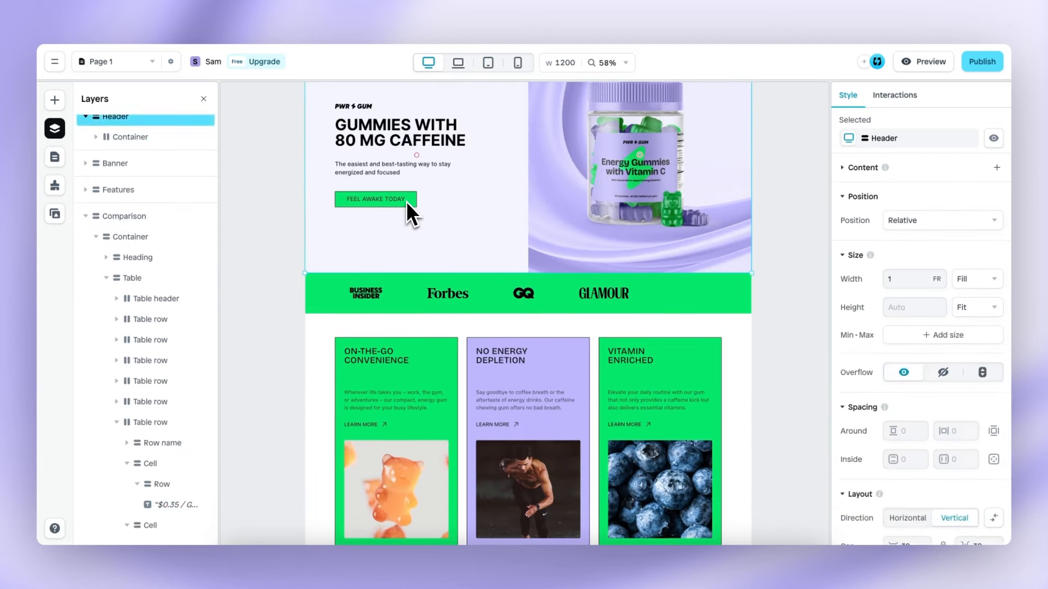
left_click(408, 202)
left_click(408, 202)
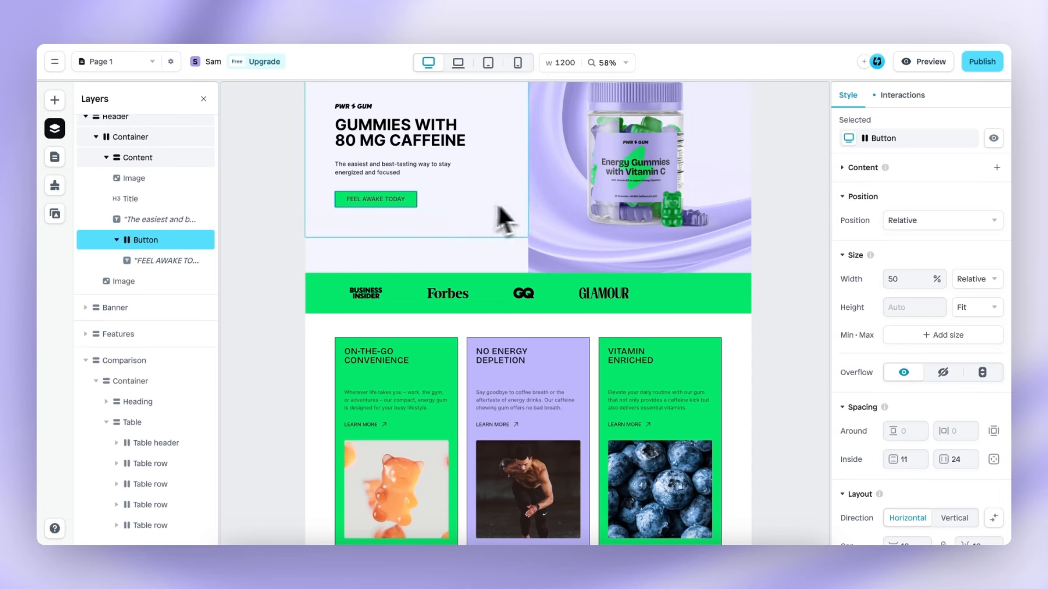
right_click(409, 202)
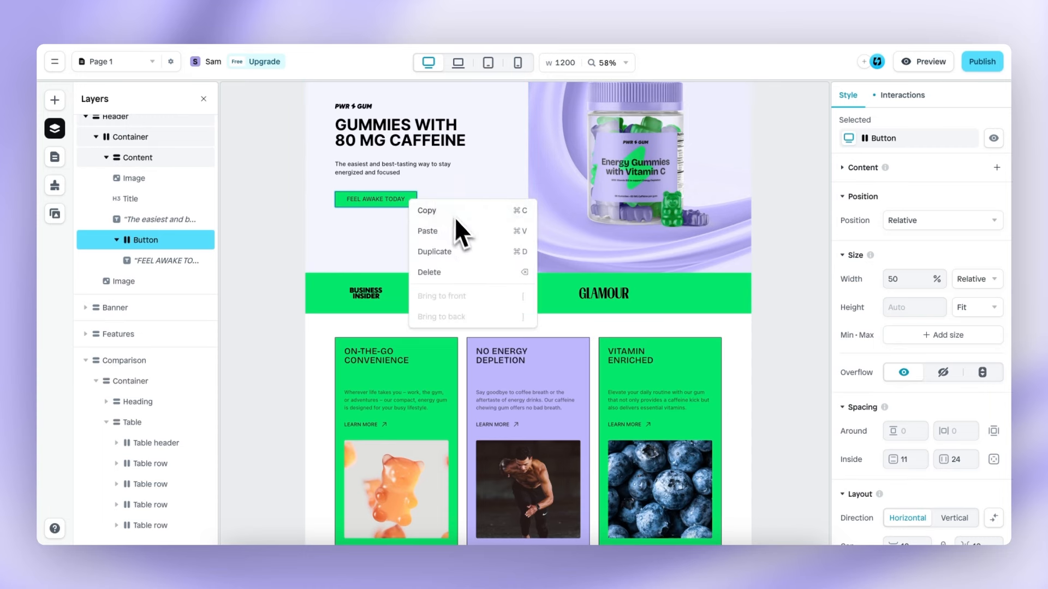
scroll(464, 229, "down", 10)
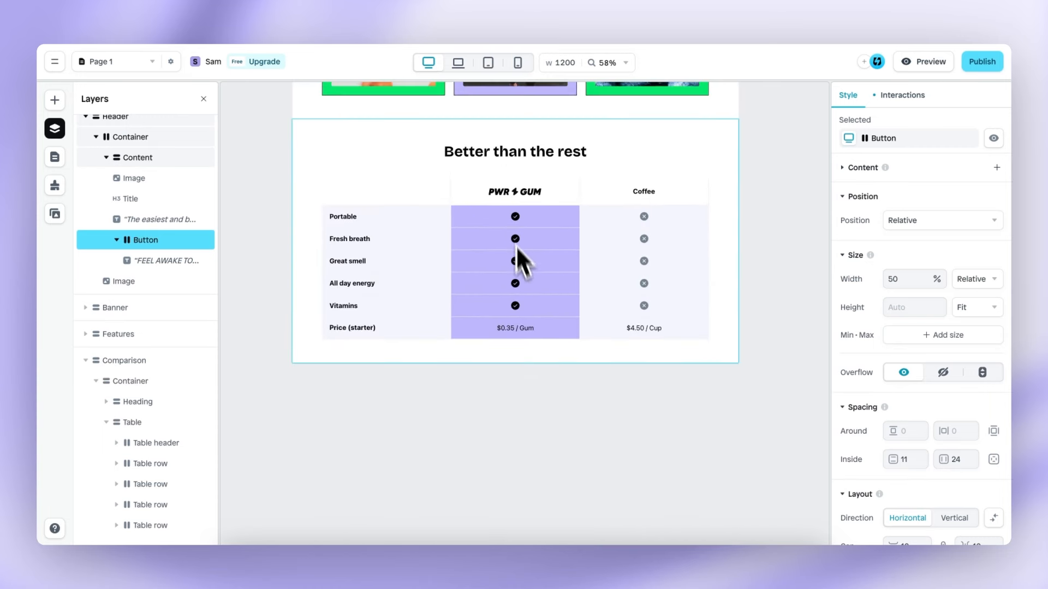
right_click(529, 346)
left_click(546, 375)
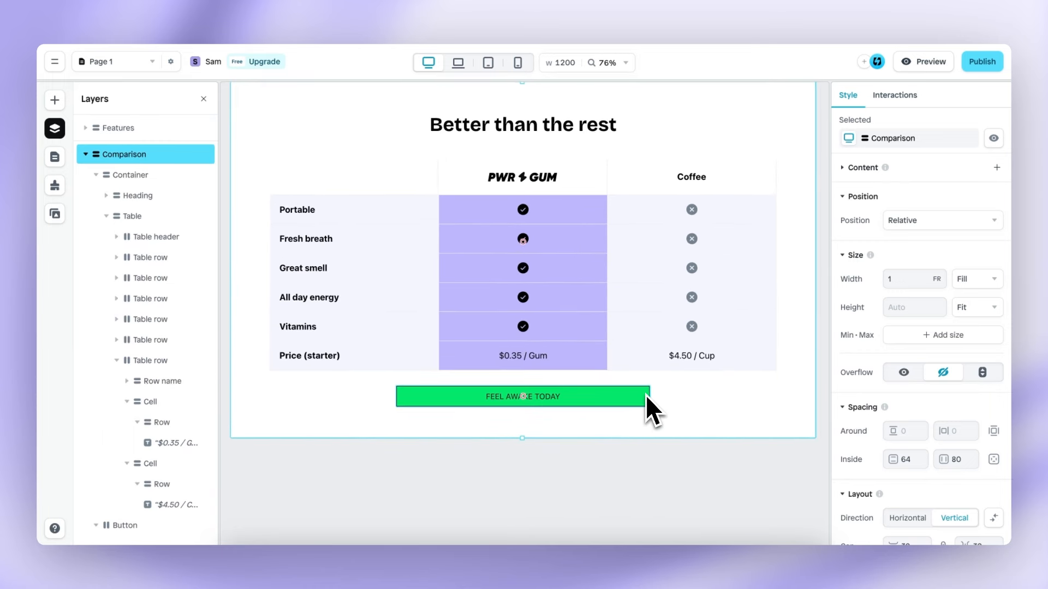
Set the pasted button's width to Fit and its horizontal inside spacing to 40
left_click(641, 399)
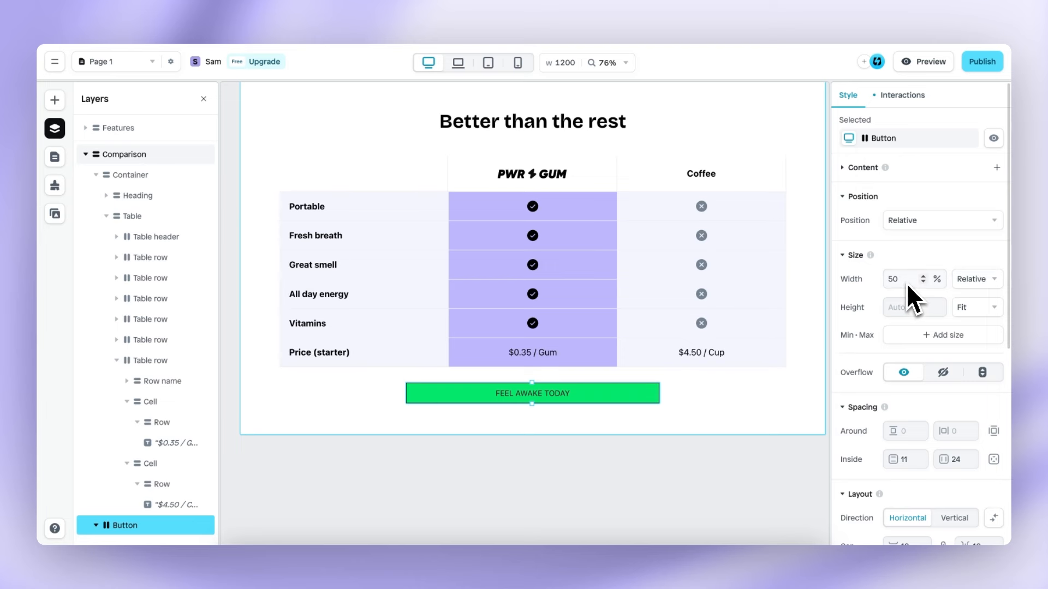
left_click(993, 281)
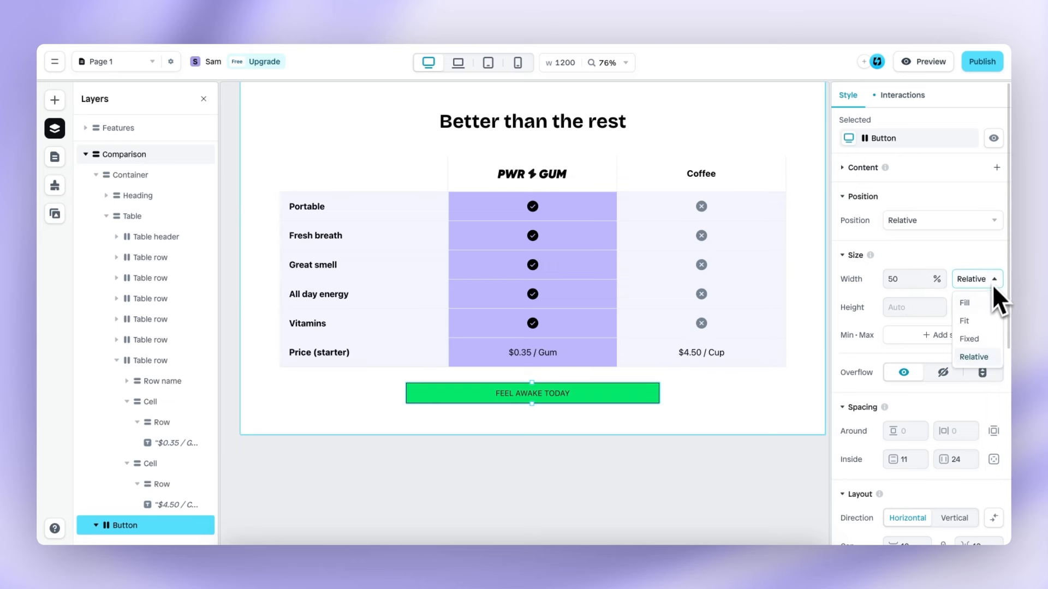
left_click(977, 321)
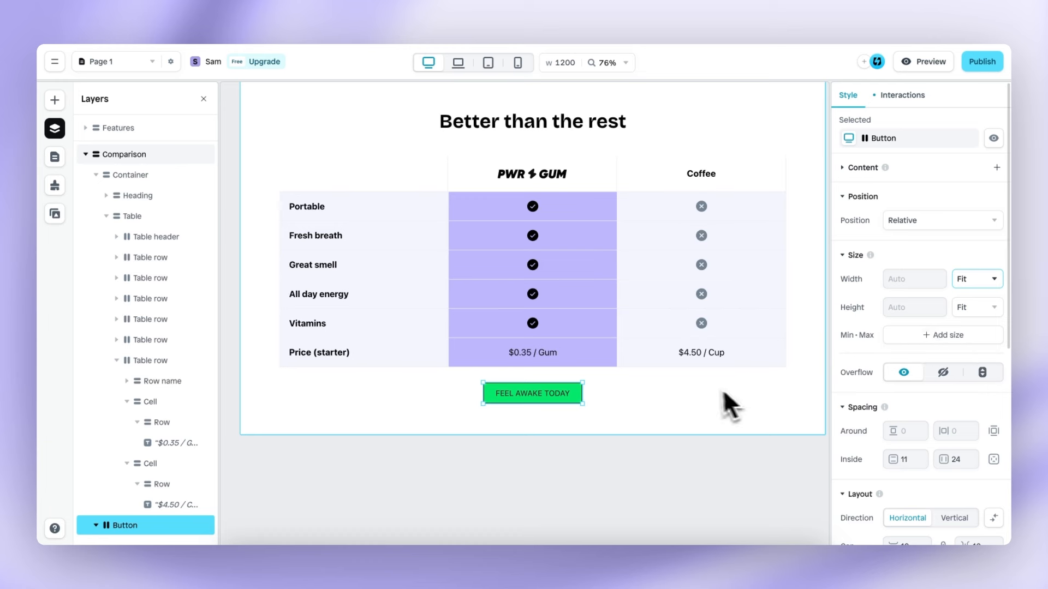
scroll(891, 398, "down", 3)
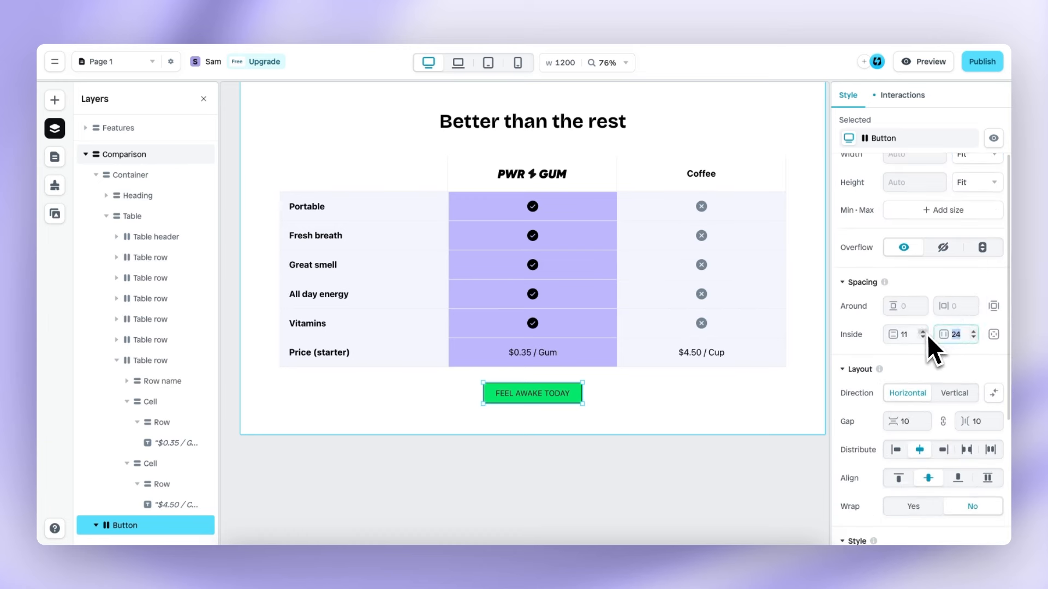
type("40")
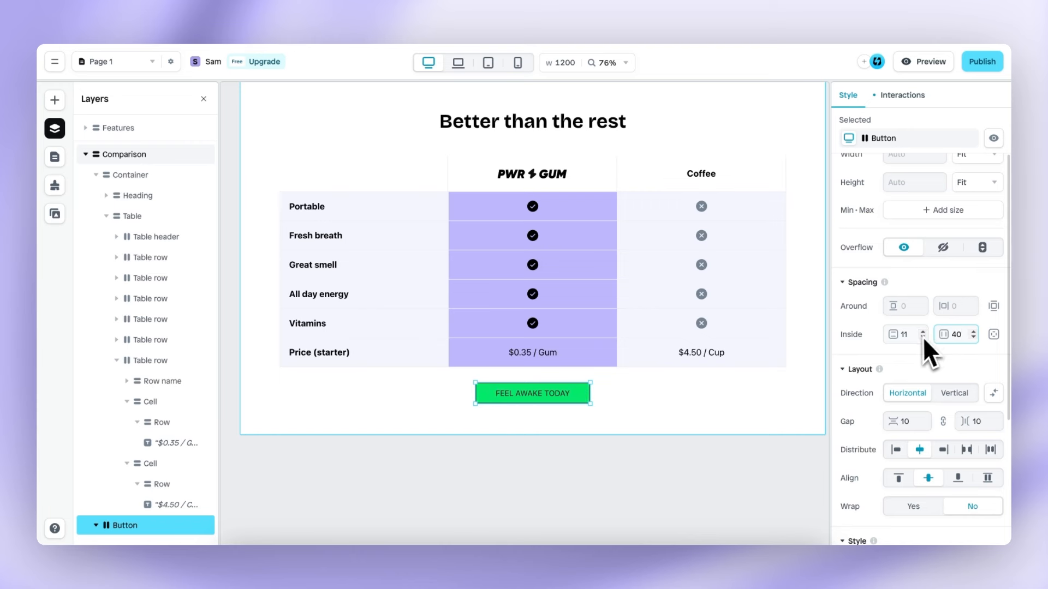
Set the vertical inside spacing of the green button below the comparison table to 24
left_click(909, 338)
type("40")
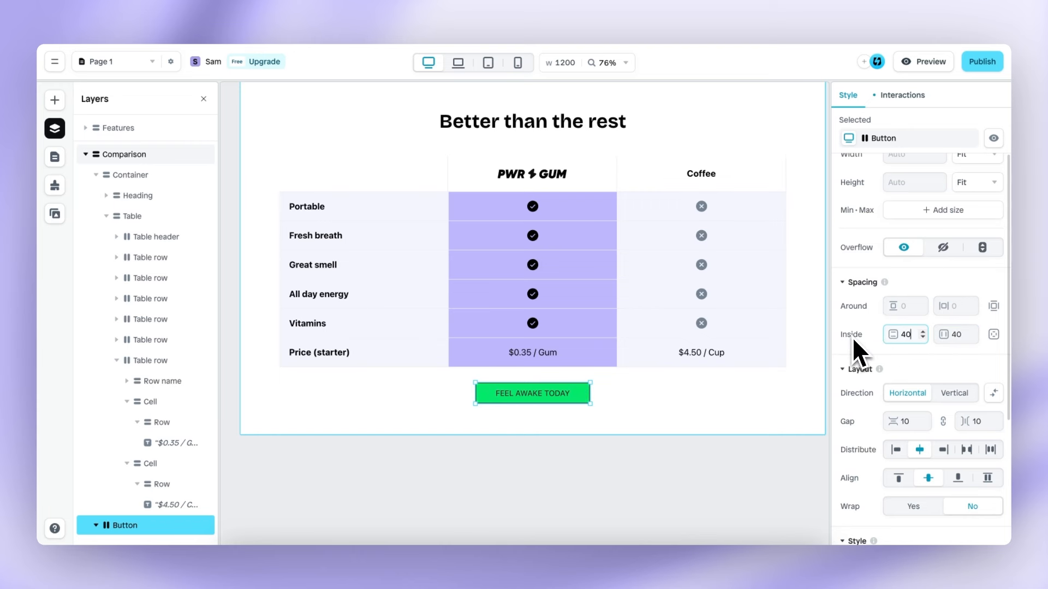
key("Return")
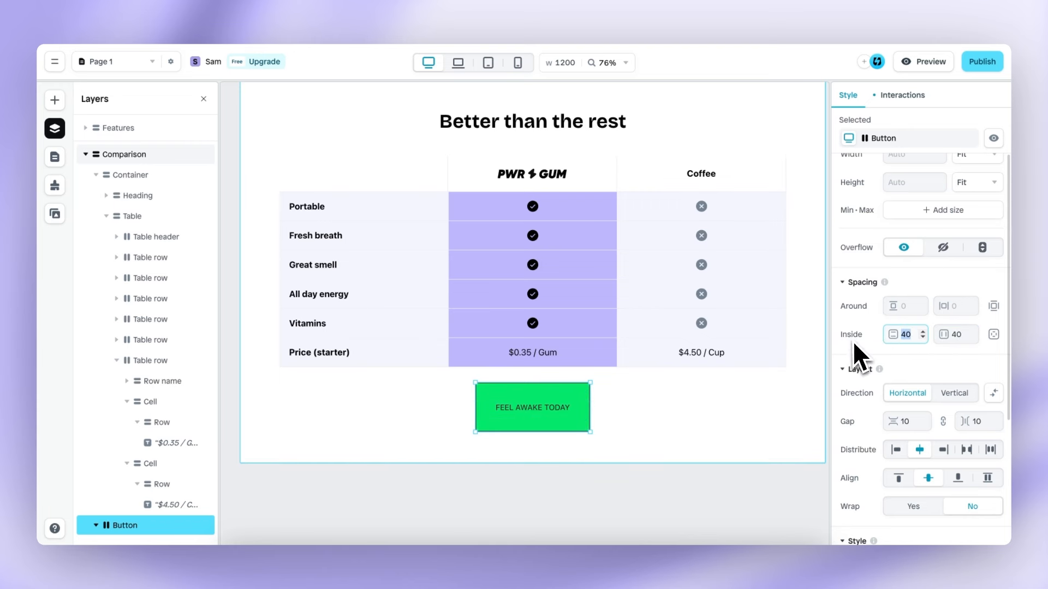
type("24")
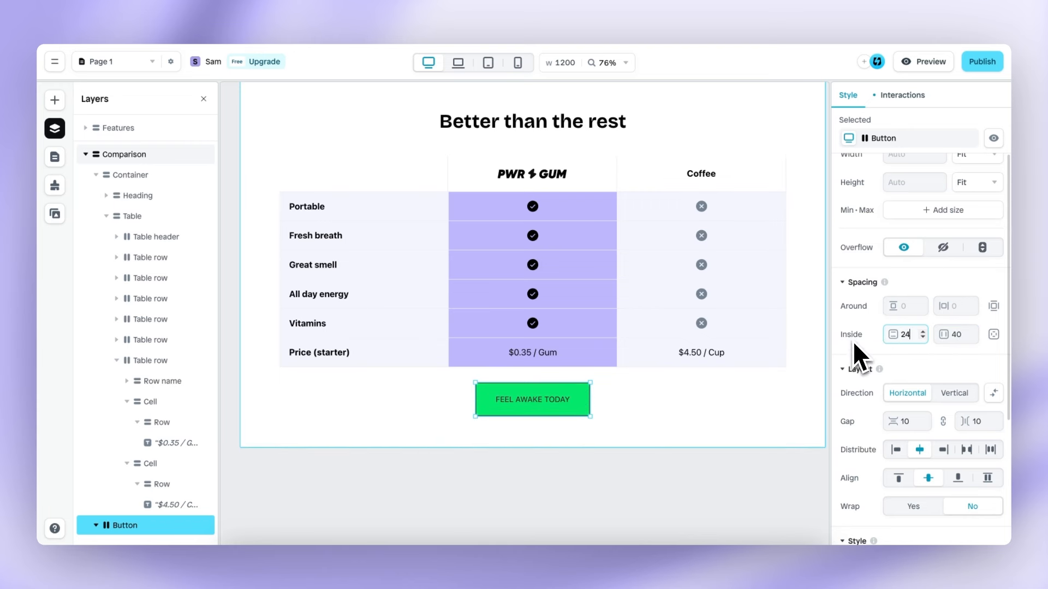
Change the text of the green button below the comparison table to "SHOP NOW"
double_click(546, 401)
type("S")
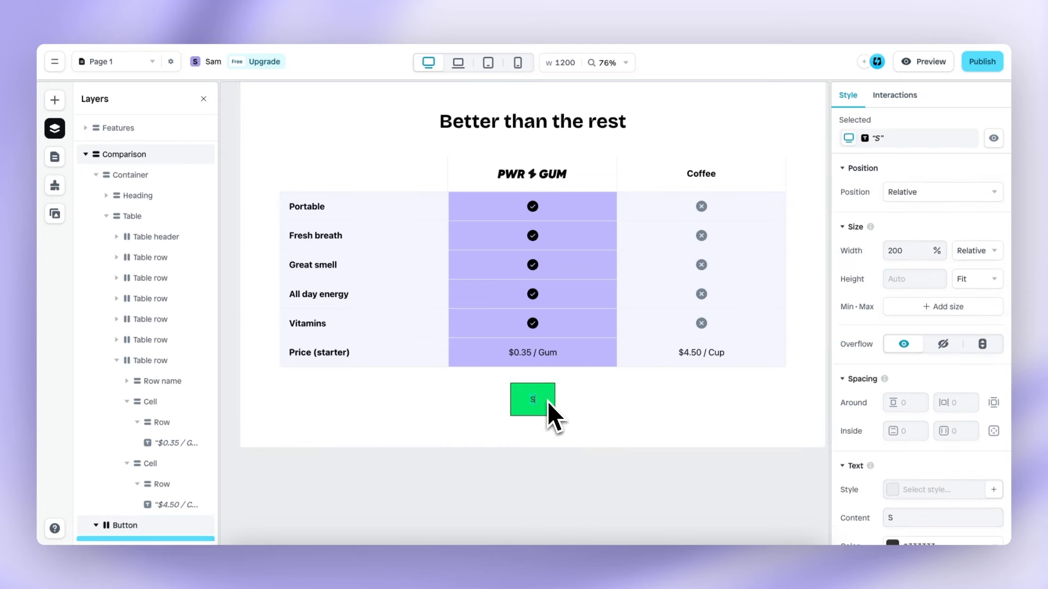
type("HOP NOW")
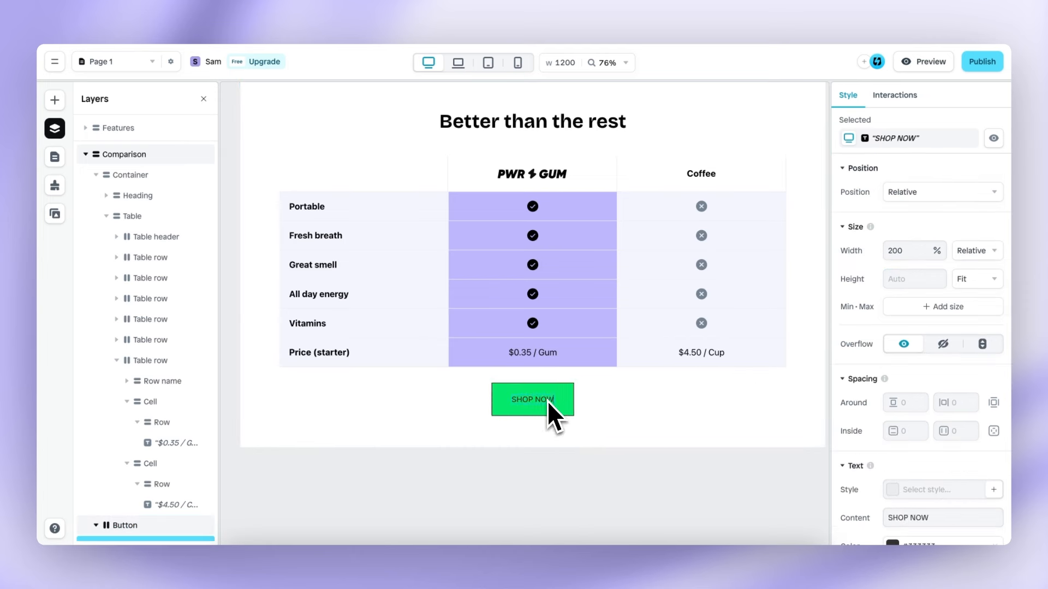
key("Escape")
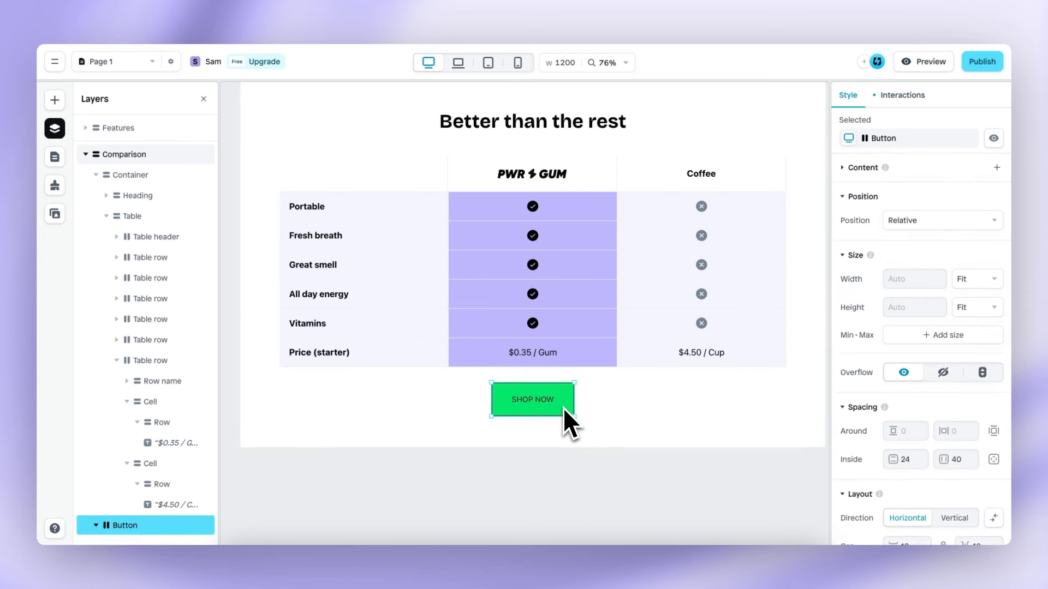
Fill the PWR GUM column header cell of the comparison table with the saved Purple color style
left_click(586, 181)
left_click(592, 183)
left_click(597, 181)
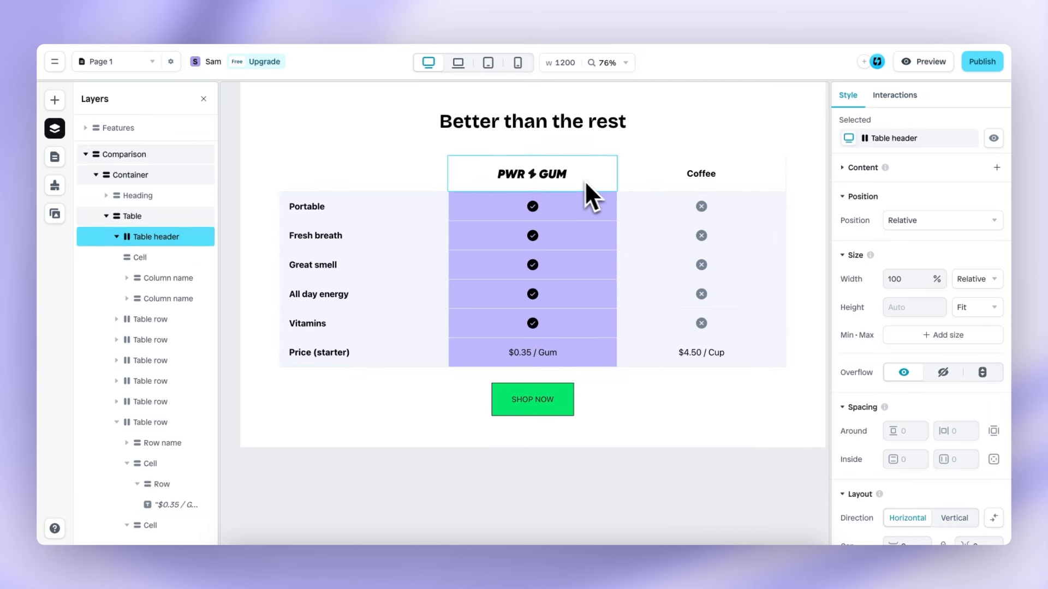
left_click(584, 180)
scroll(893, 328, "down", 5)
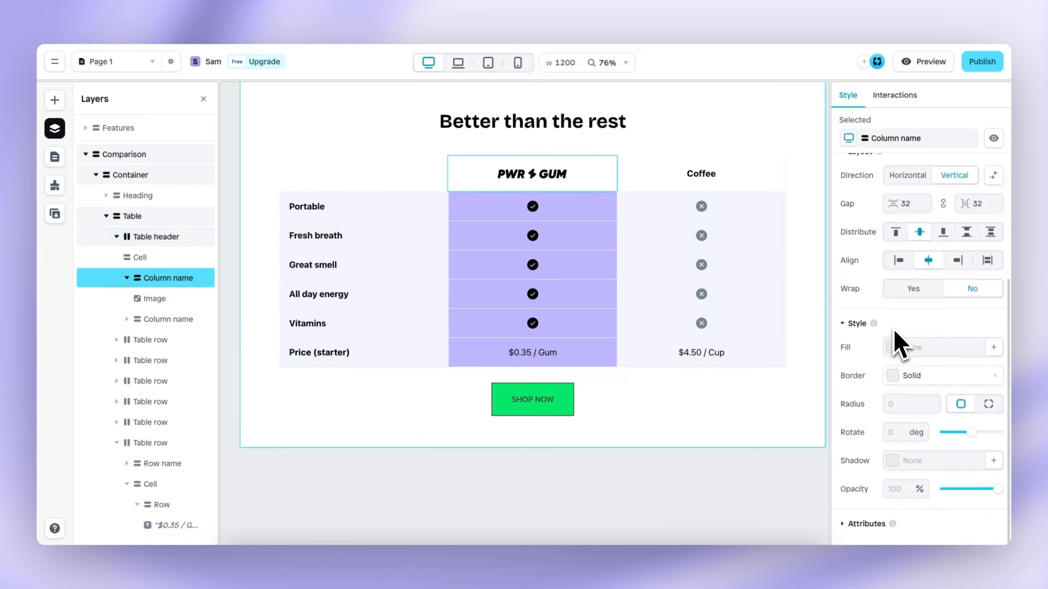
left_click(892, 347)
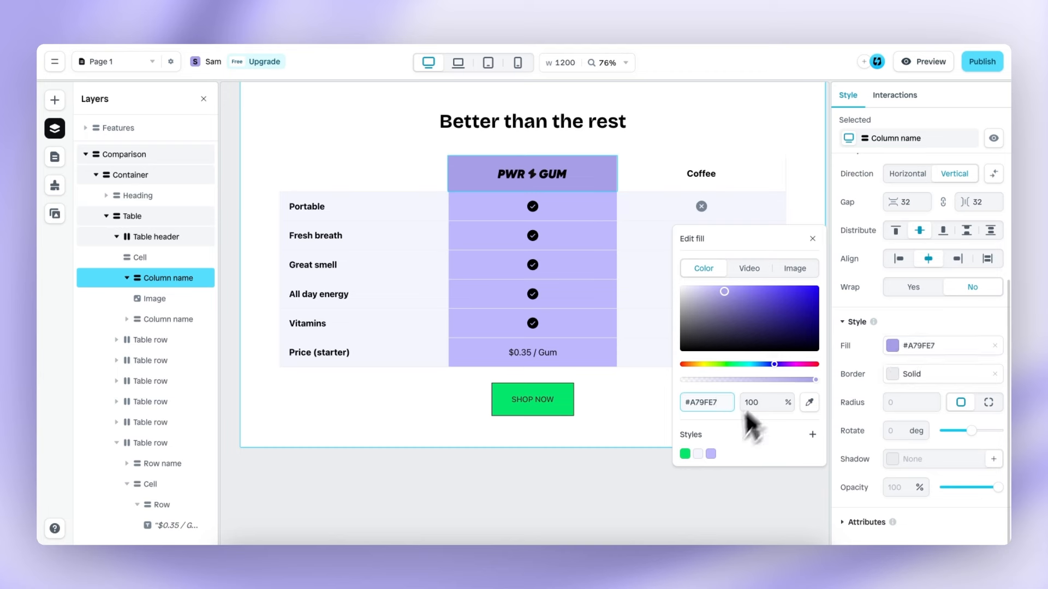
left_click(710, 453)
left_click(813, 238)
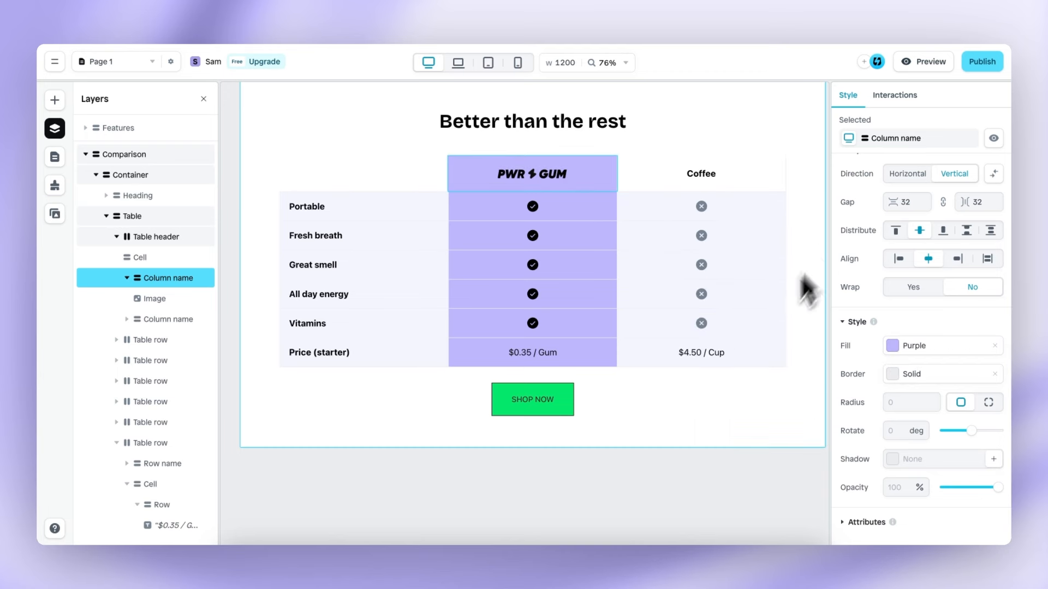
left_click(713, 391)
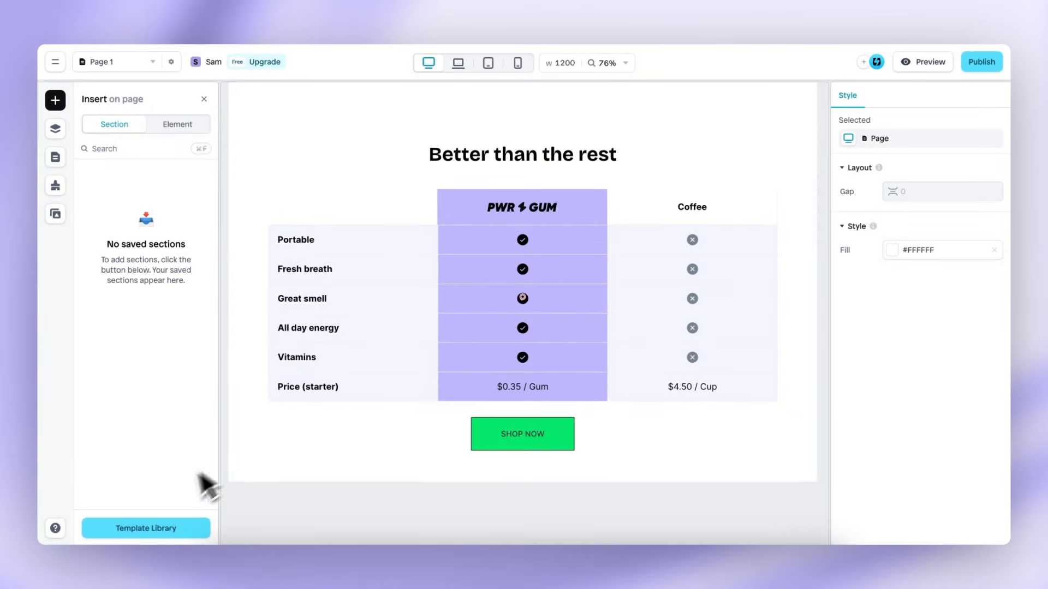
Insert the Social proof "Quotes slider" section template with image cards below the comparison section
left_click(164, 529)
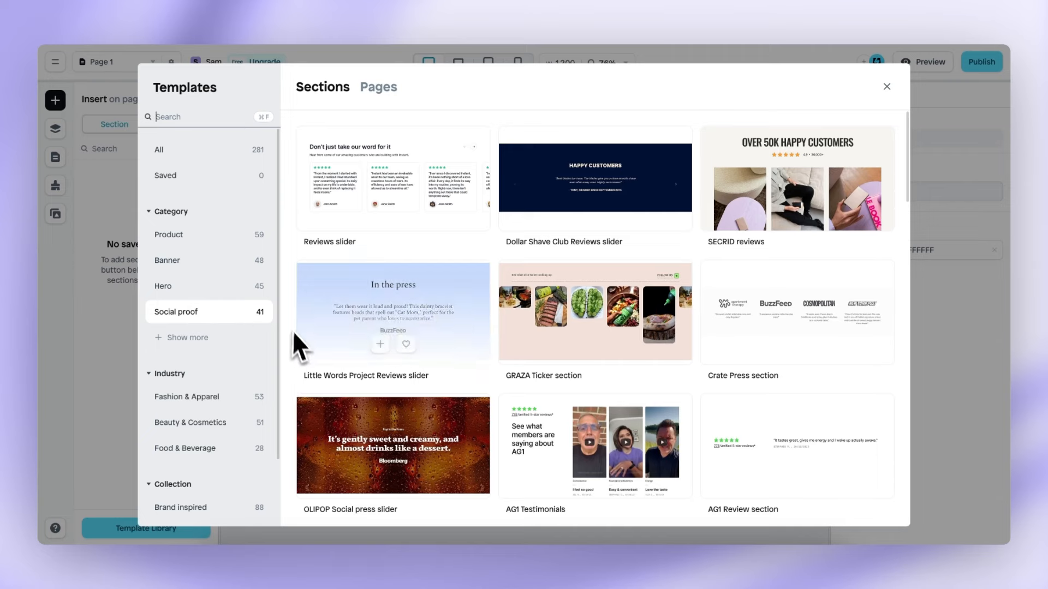
scroll(294, 355, "down", 10)
scroll(290, 354, "down", 10)
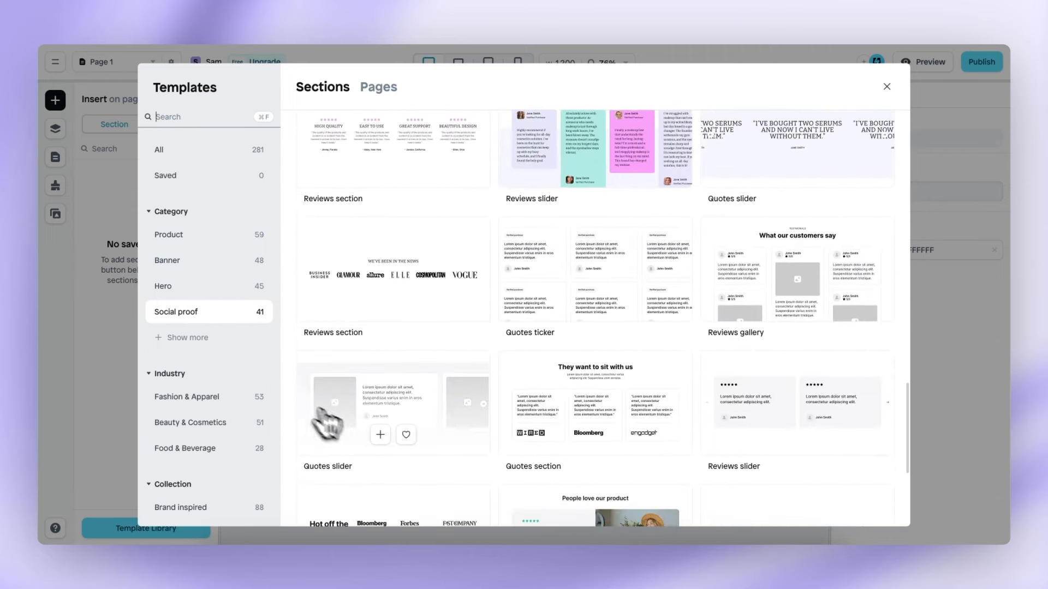
left_click(381, 434)
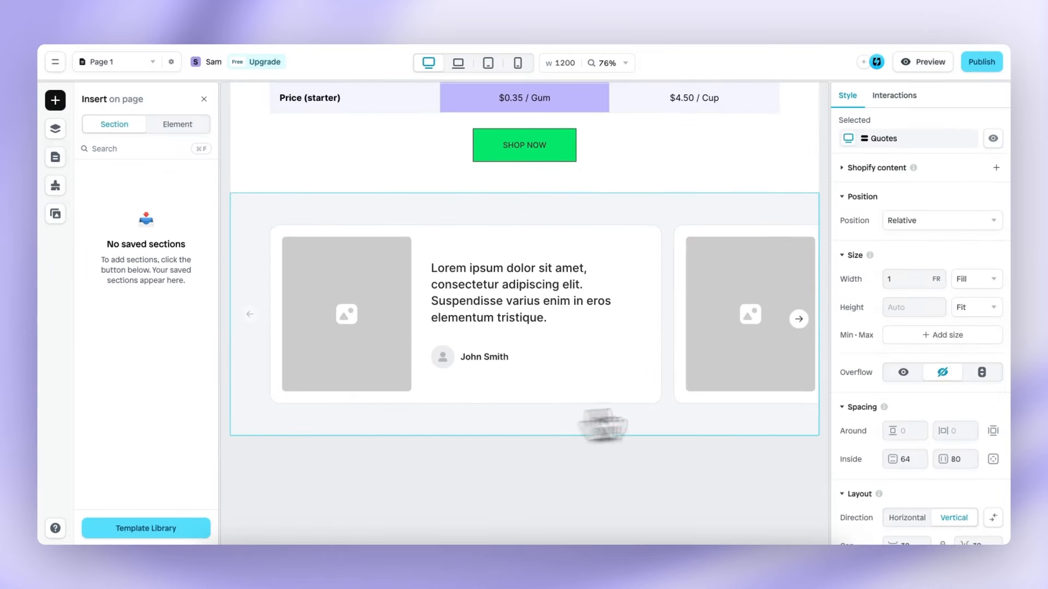
Change the Quotes section's background fill to the saved Lila color style
scroll(873, 385, "down", 6)
scroll(874, 374, "down", 1)
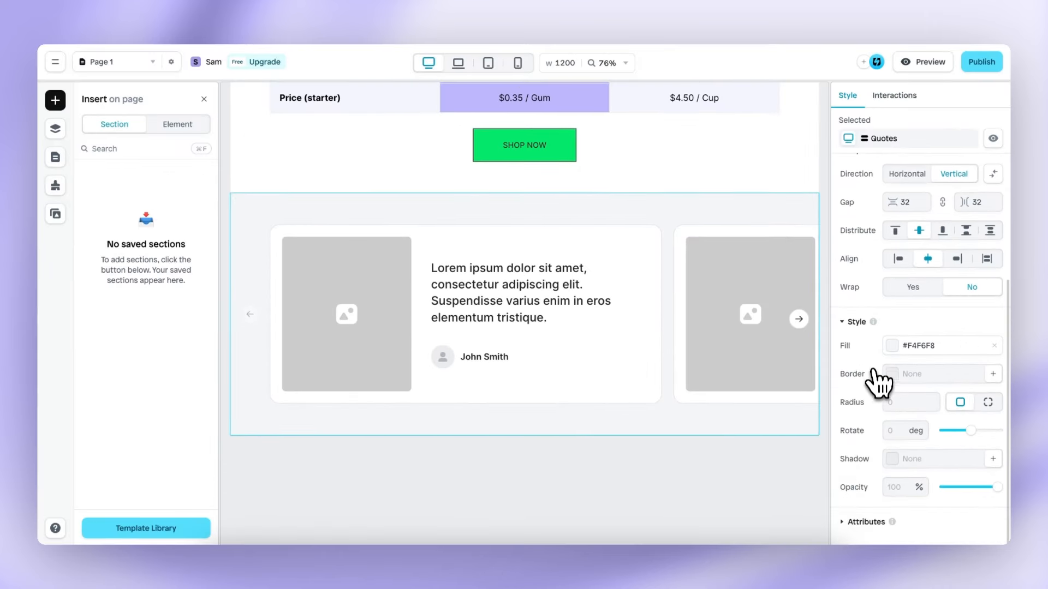
left_click(895, 349)
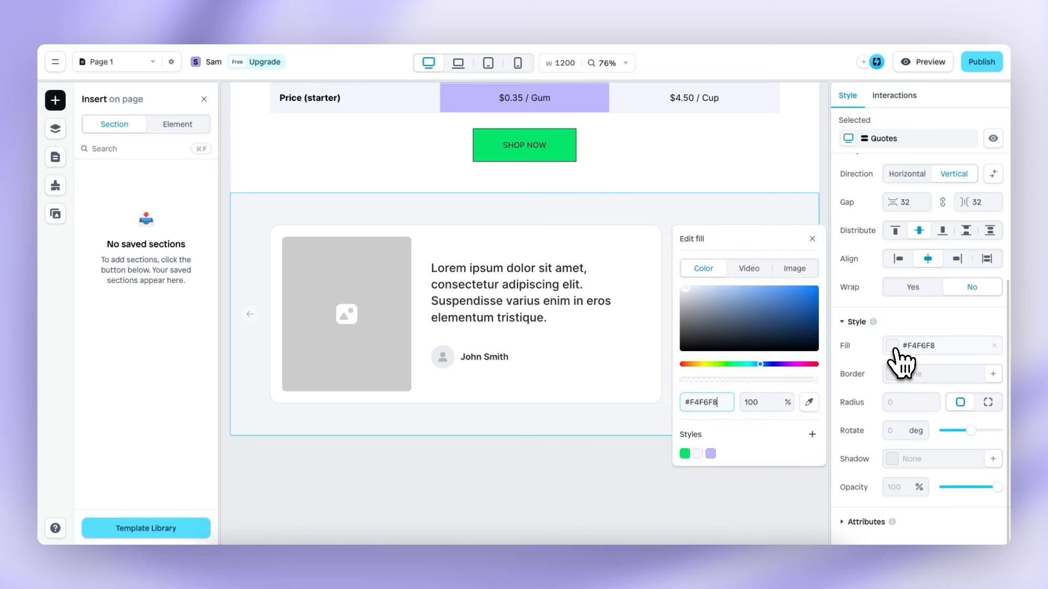
left_click(710, 453)
left_click(812, 239)
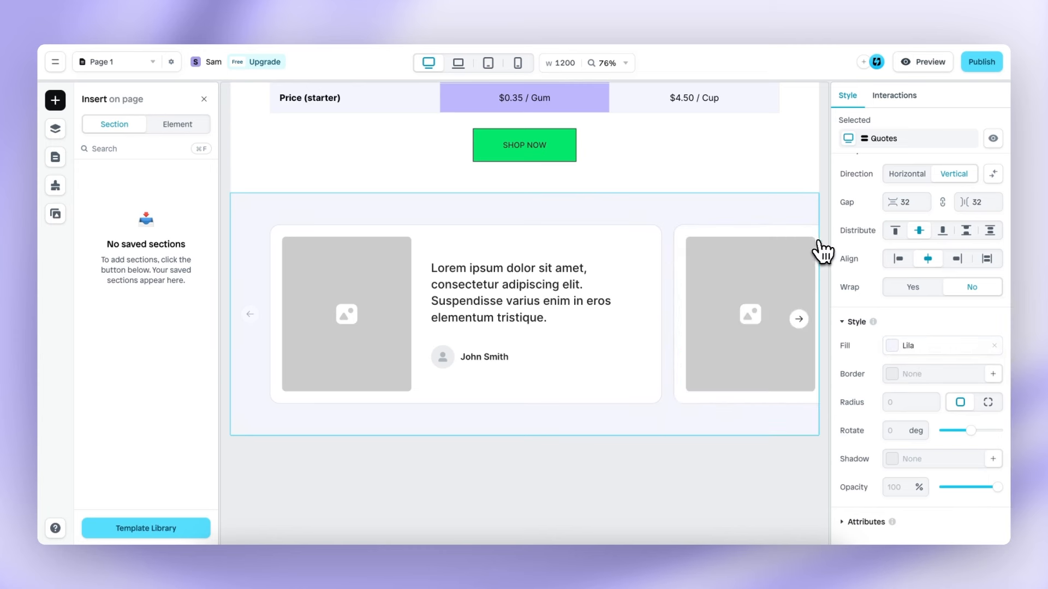
Preview the page and advance through the quotes slider to check how its slides move, and return to the editor
left_click(598, 264)
left_click(608, 260)
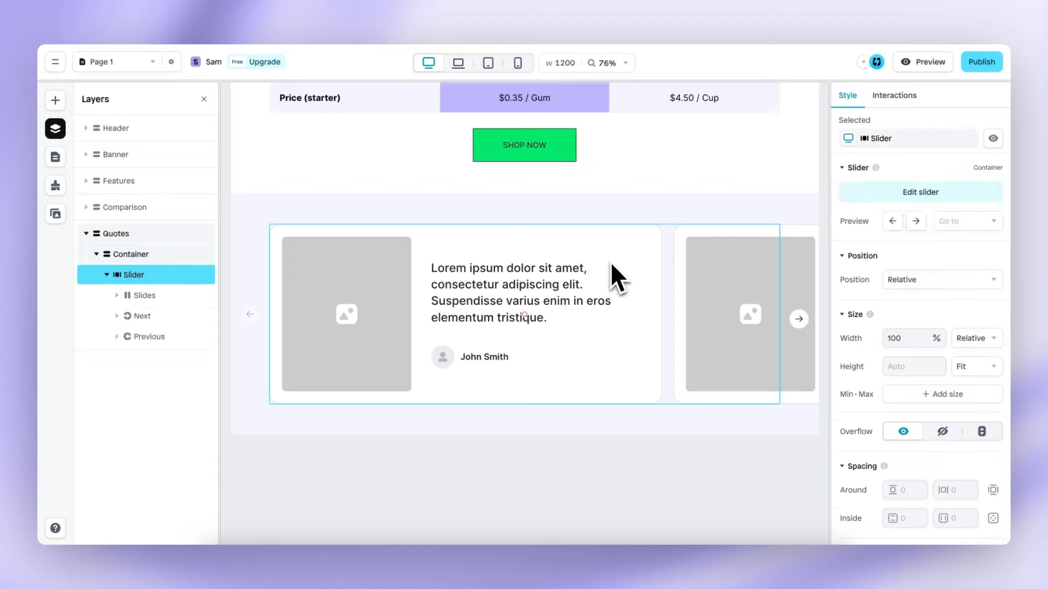
left_click(598, 260)
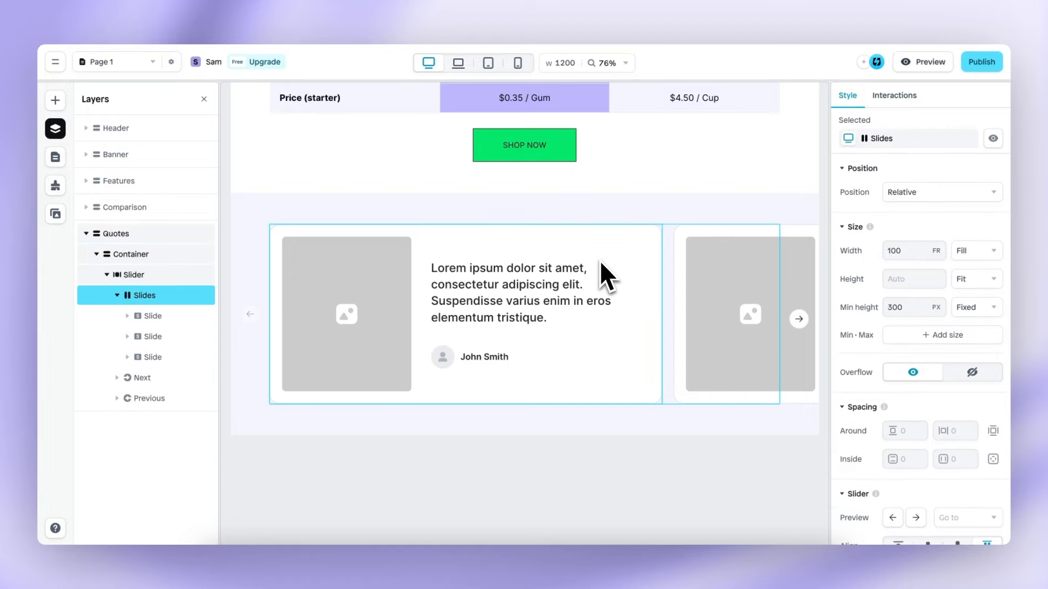
left_click(921, 62)
scroll(802, 311, "down", 15)
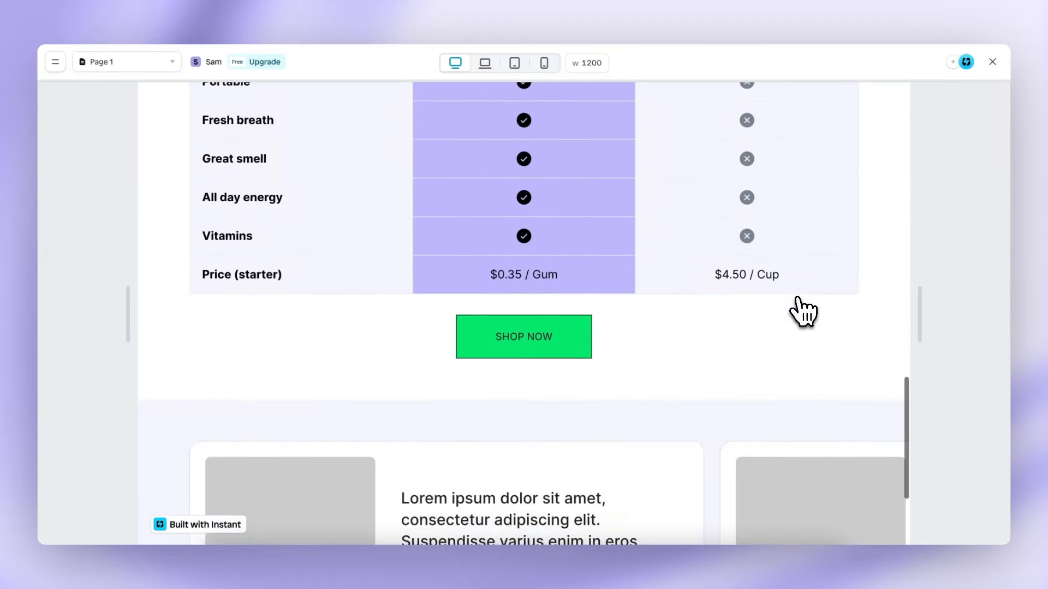
left_click(884, 394)
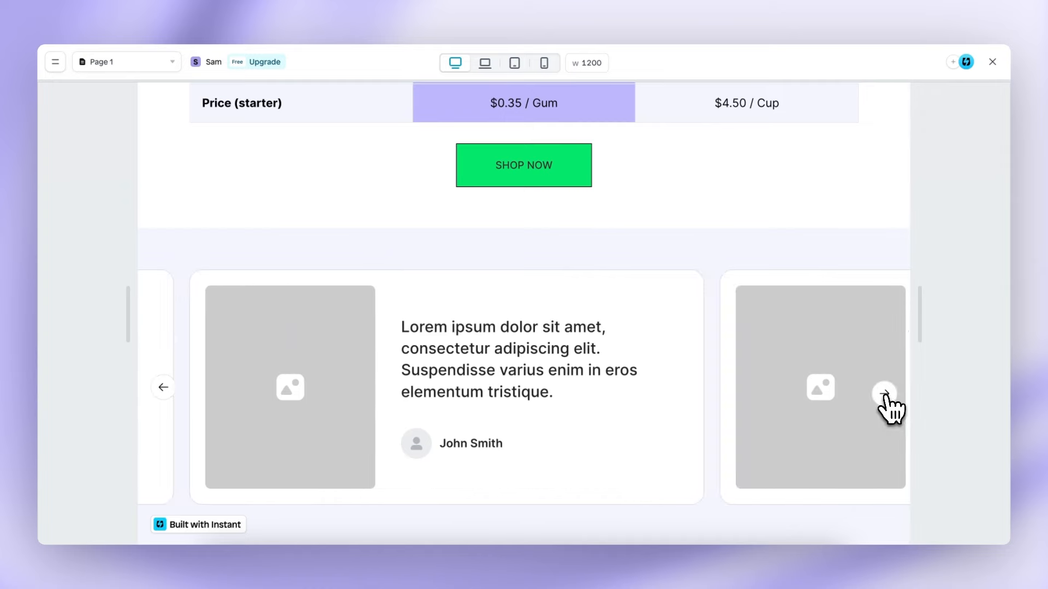
left_click(885, 396)
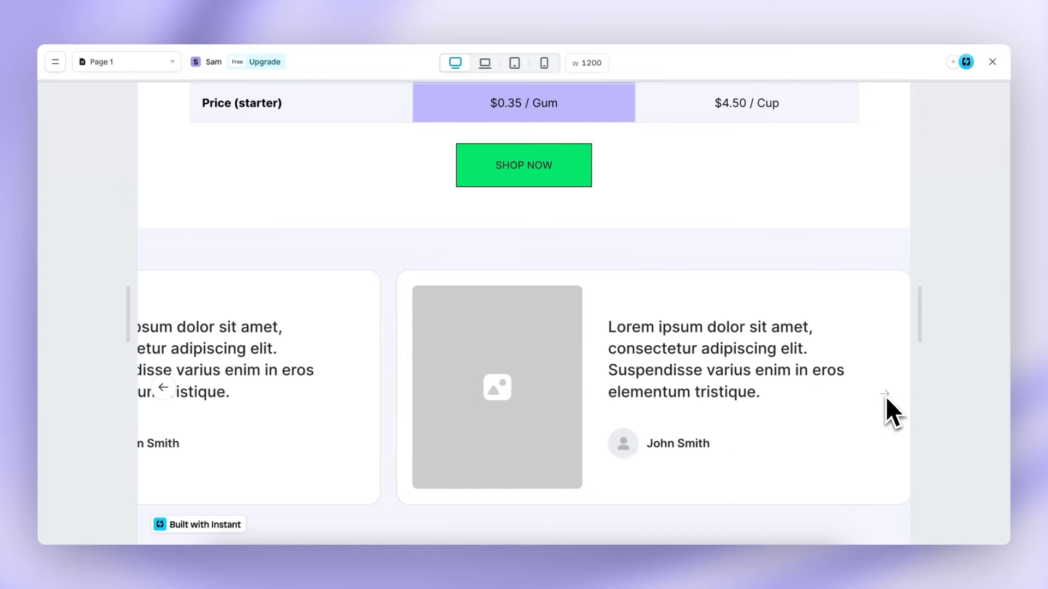
left_click(992, 62)
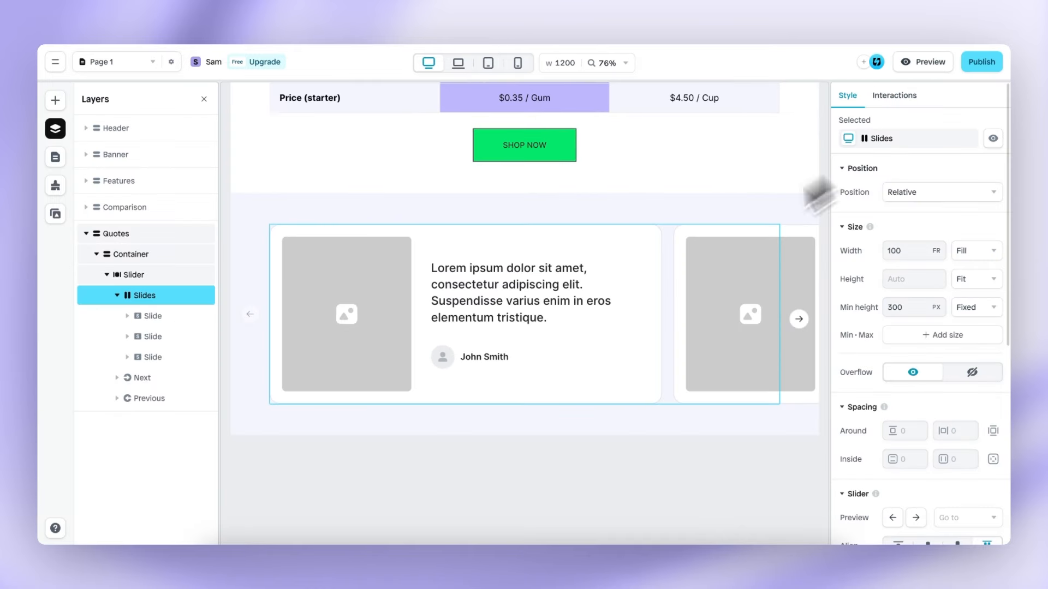
Remove the first quote slide's corner radius and set its solid border color to black (#000000)
left_click(568, 305)
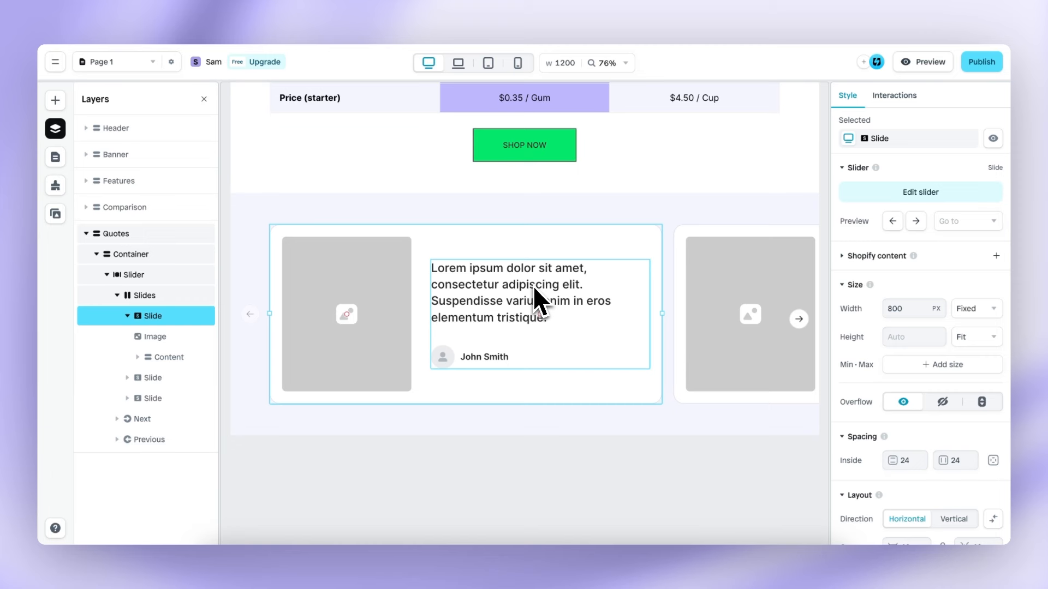
scroll(870, 362, "down", 6)
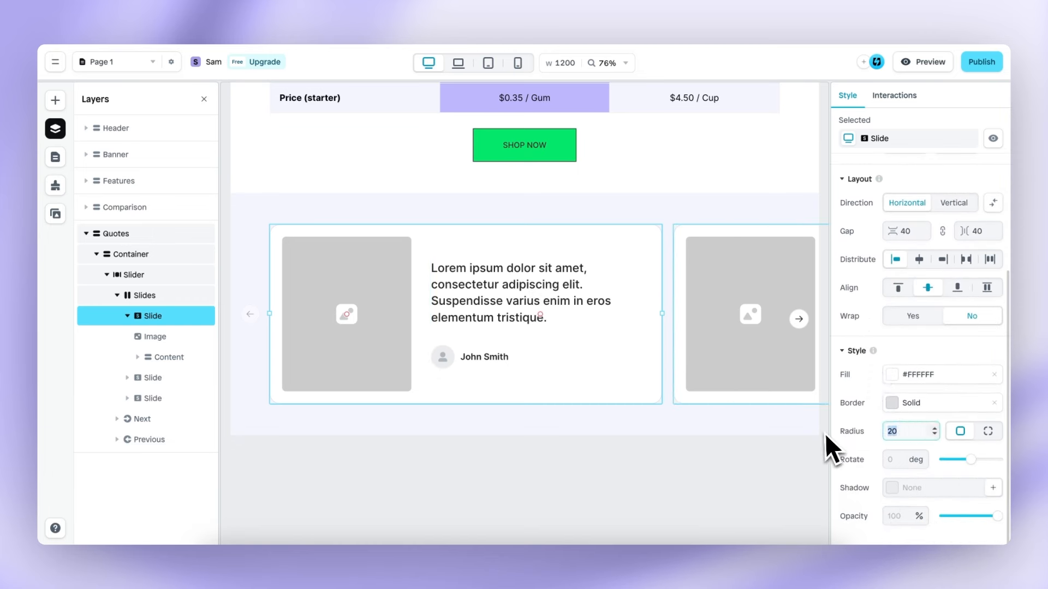
key("BackSpace")
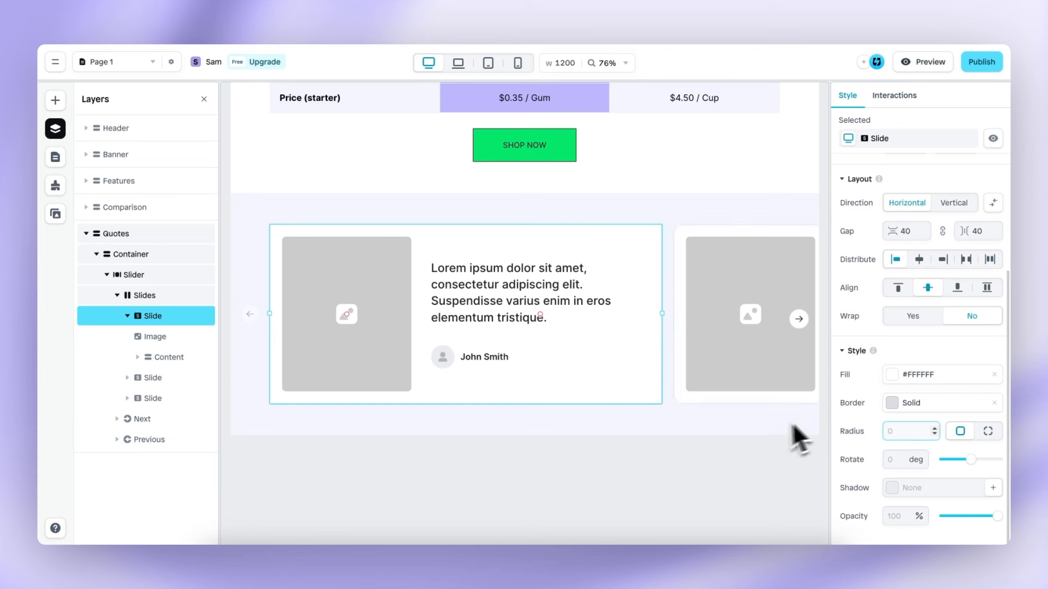
left_click(893, 403)
left_click(755, 392)
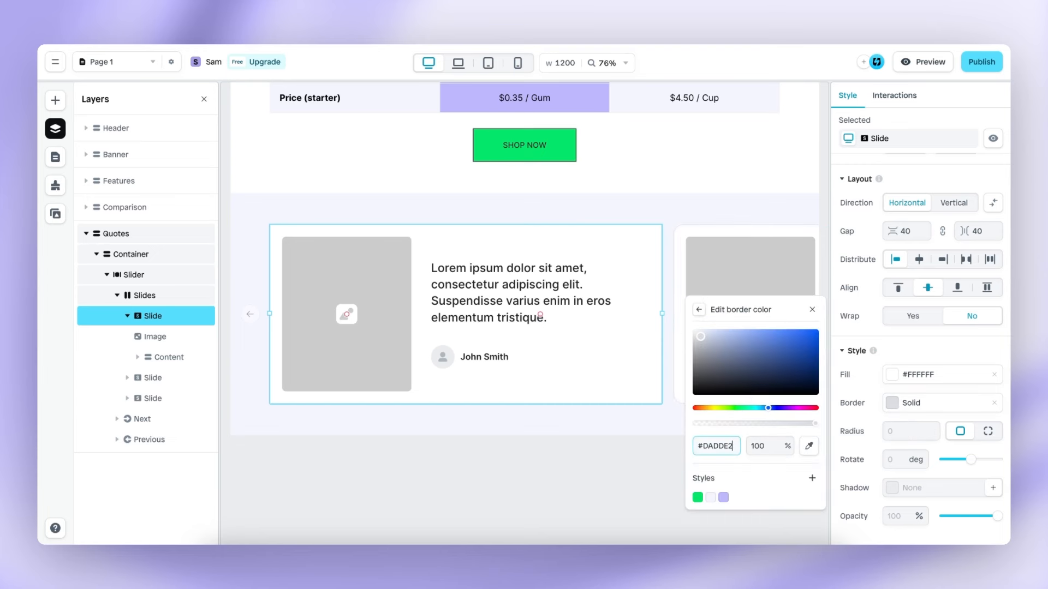
left_click_drag(755, 371, 695, 397)
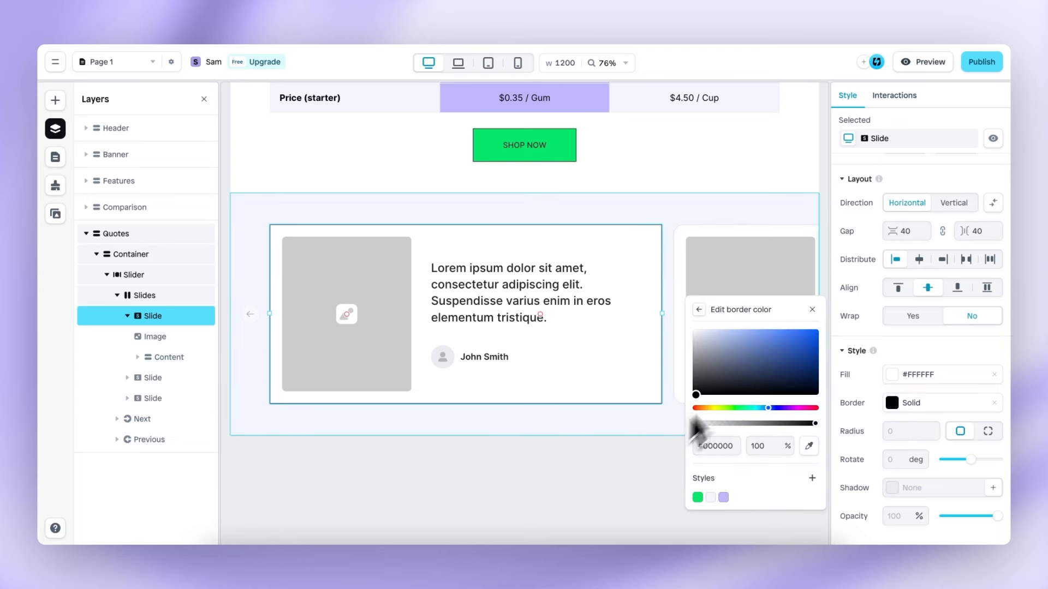
left_click(812, 311)
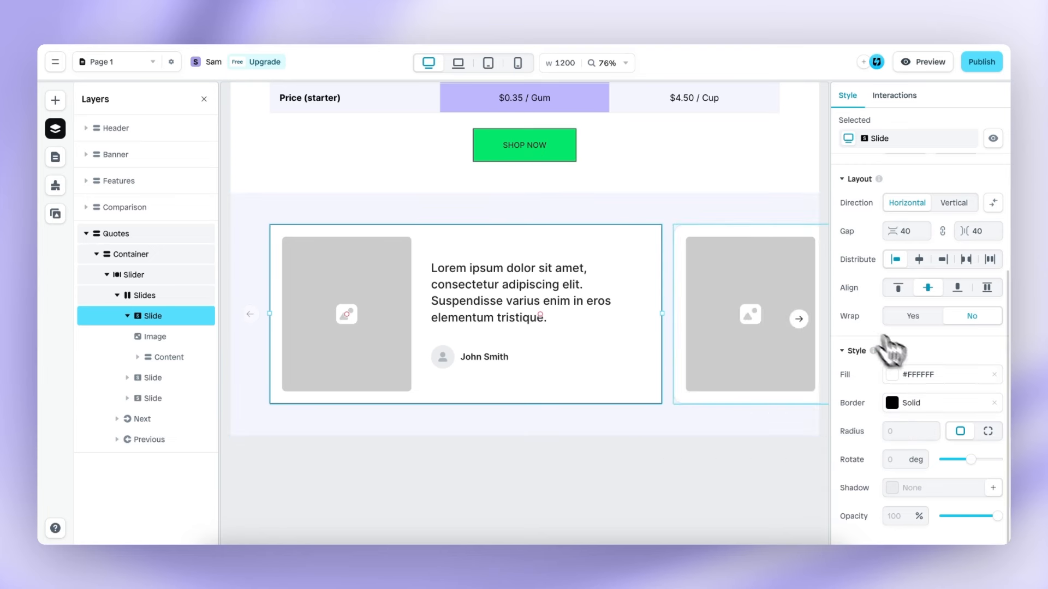
Fill the first quote slide with the saved Purple color style
left_click(893, 375)
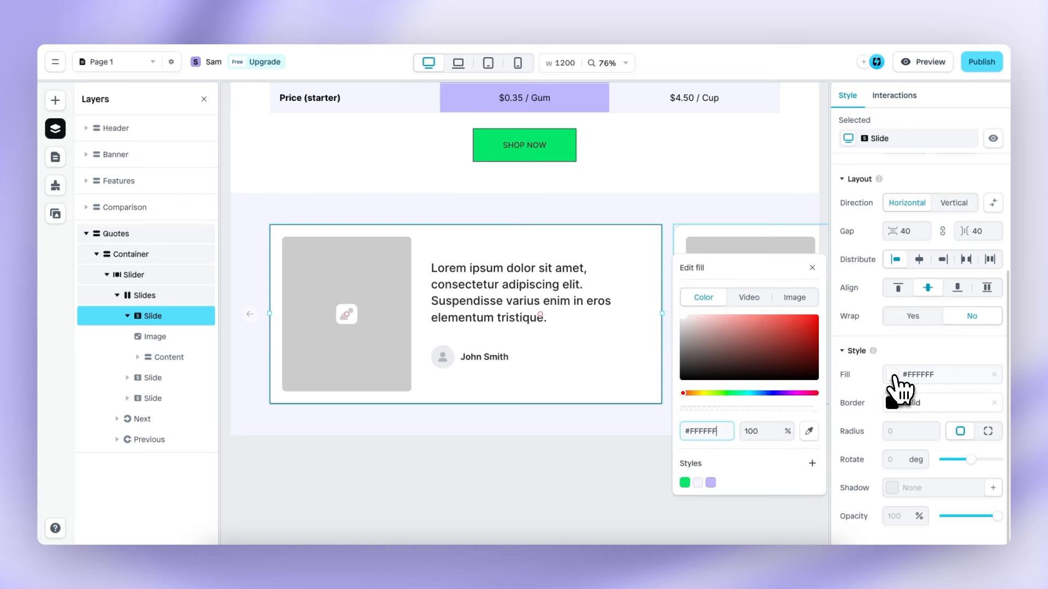
left_click(710, 483)
left_click(390, 270)
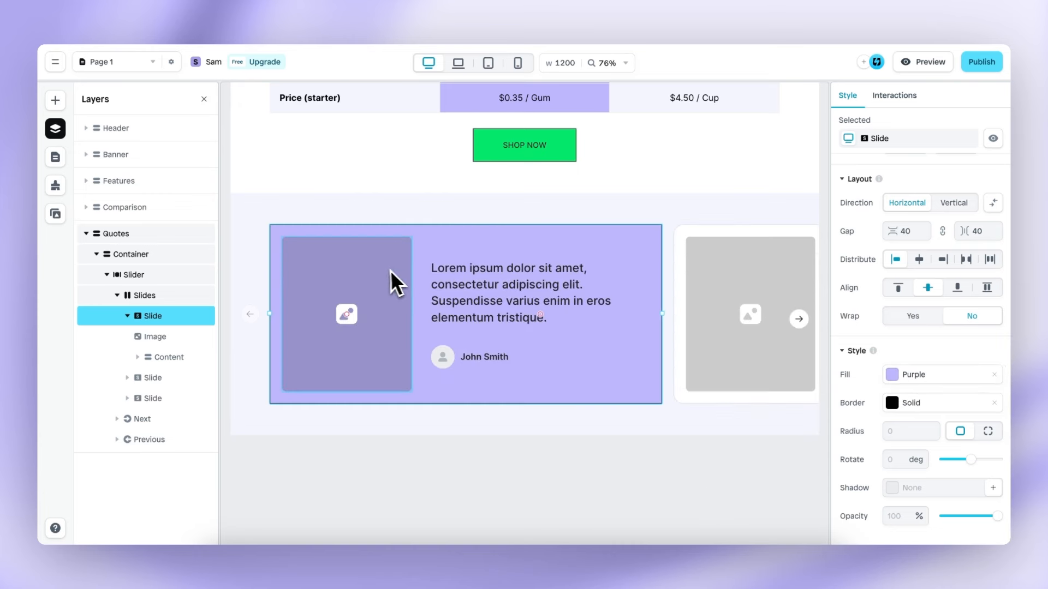
Search the images for "ale" and place the matching portrait in the first quote slide's image placeholder
left_click(391, 270)
scroll(924, 398, "down", 3)
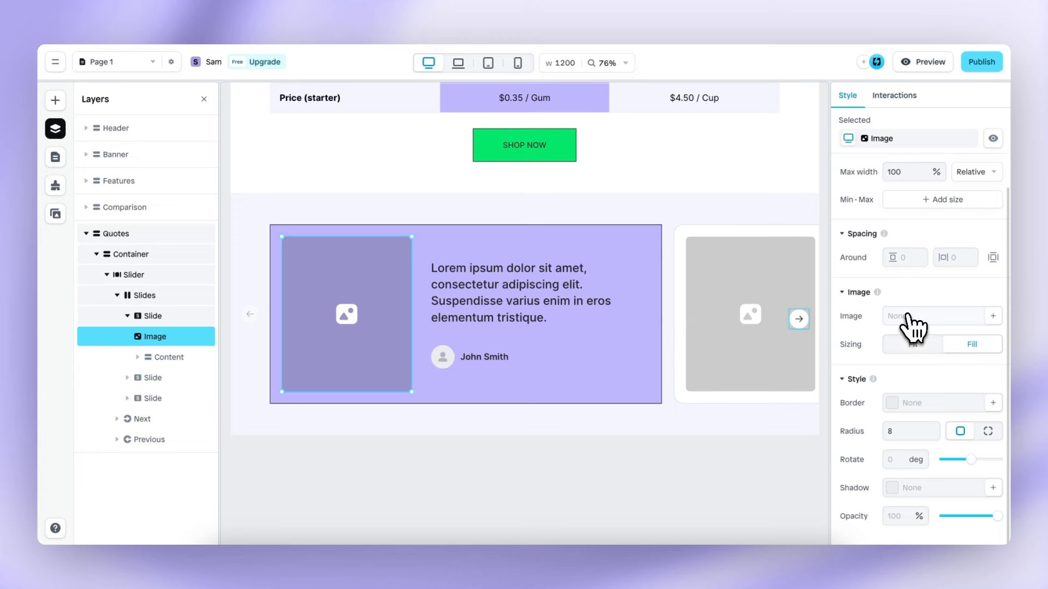
left_click(907, 317)
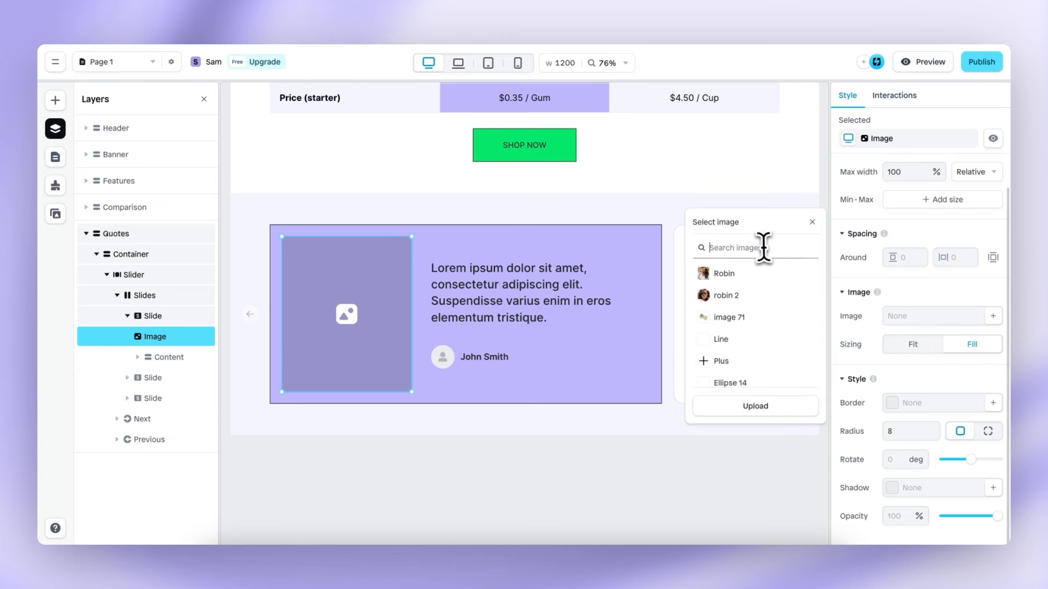
type("ale")
left_click(761, 278)
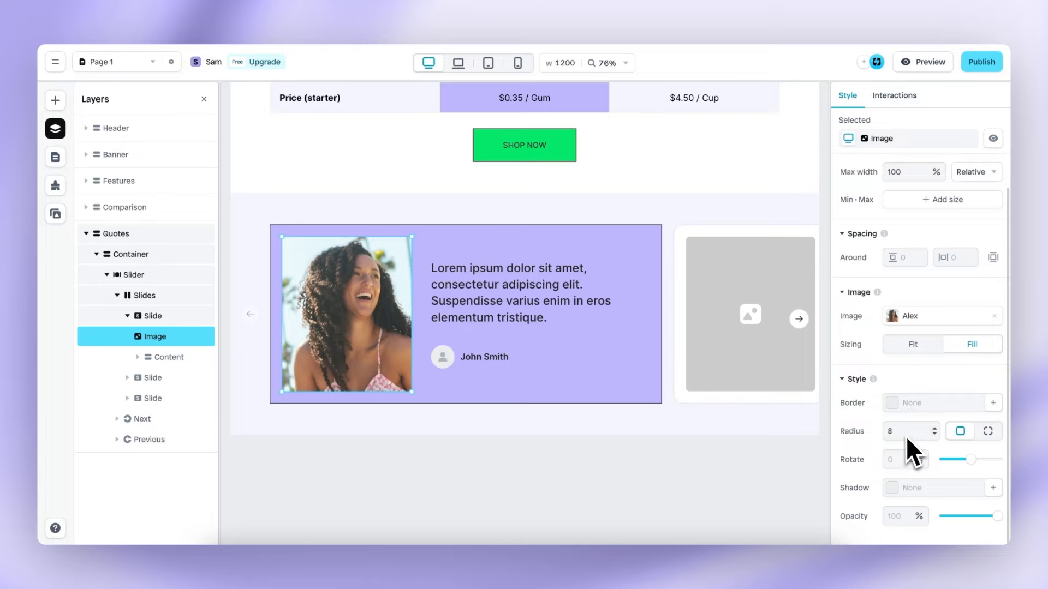
scroll(419, 267, "up", 8)
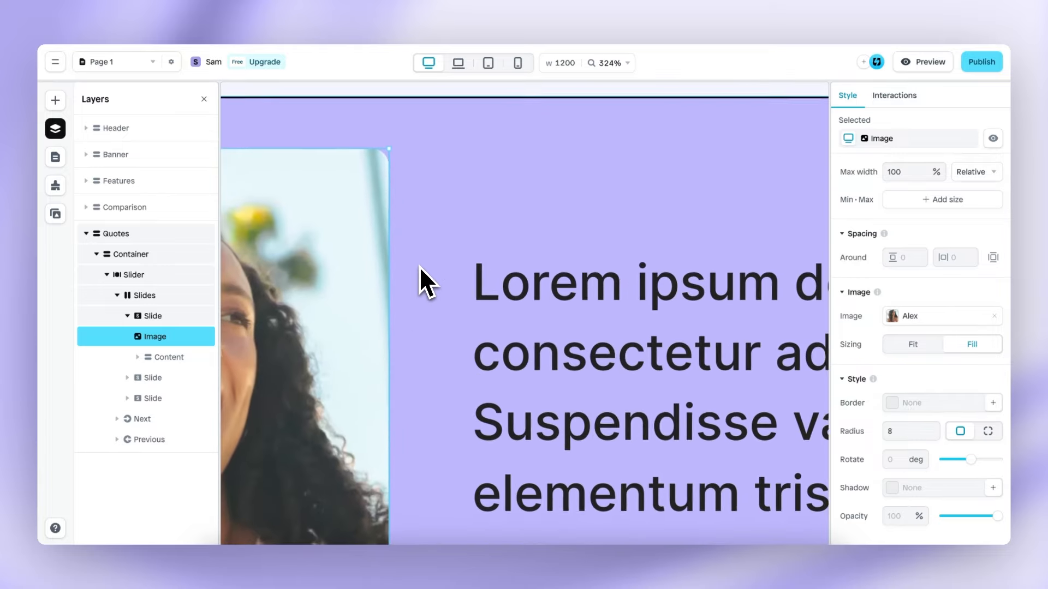
Replace the first slide's placeholder quote with the testimonial starting "Powergum has become my daily companion!" and ending "A game-changer for my productivity!"
scroll(419, 267, "down", 8)
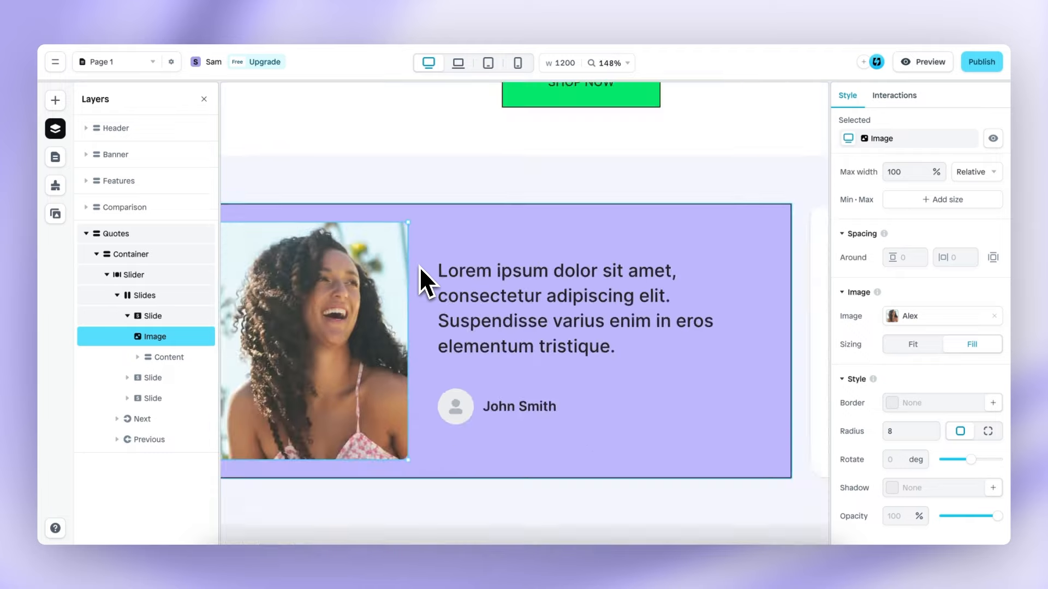
scroll(419, 267, "down", 1)
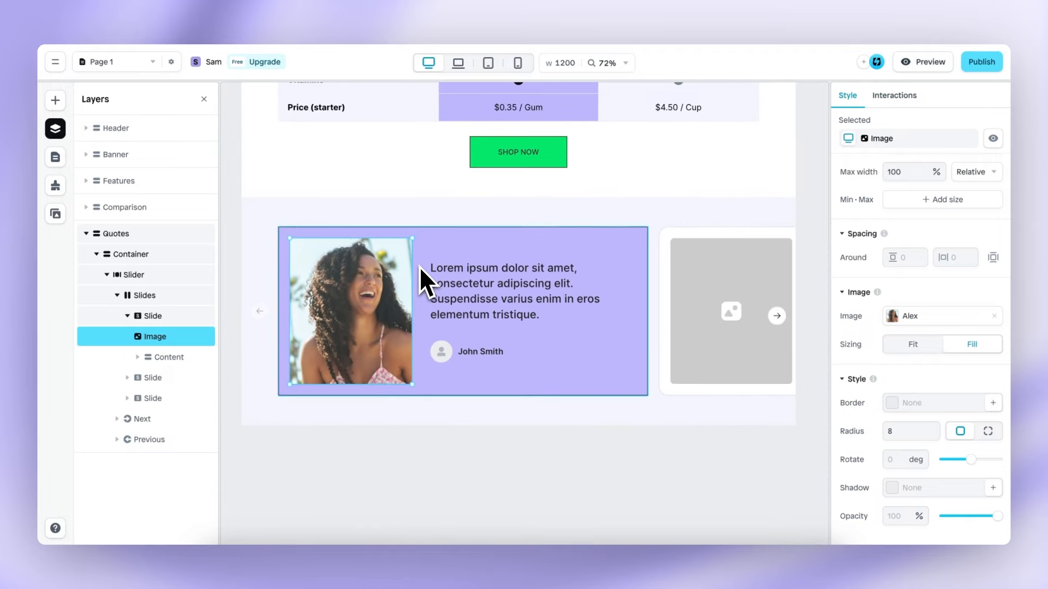
left_click(480, 314)
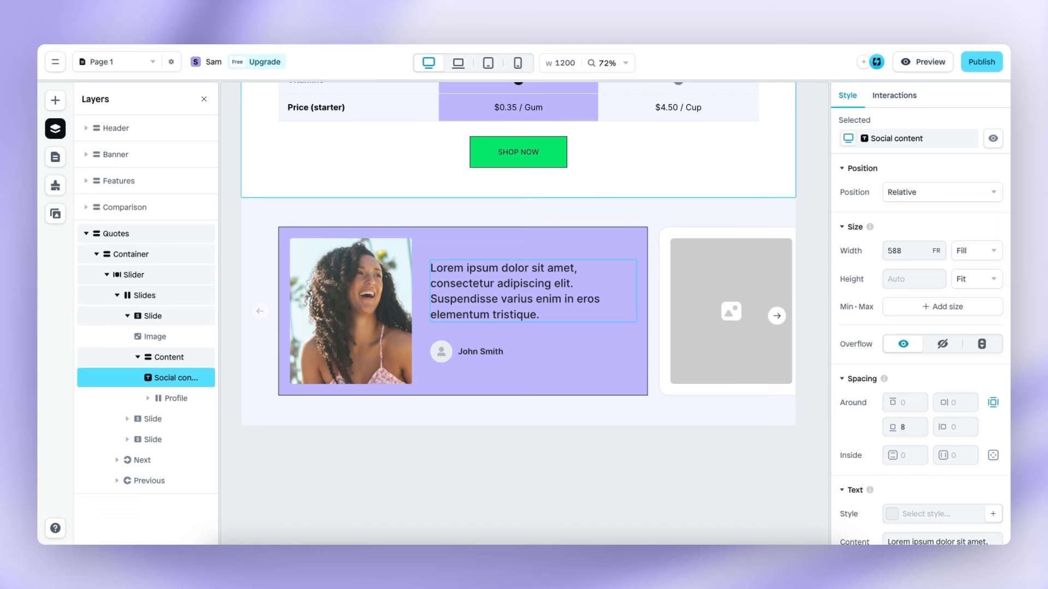
double_click(489, 313)
type("Powergum has become my daily companion! It's not just a burst of refreshing flavor; the caffeine kick keeps me alert without the jitters. A game-changer for my productivity!")
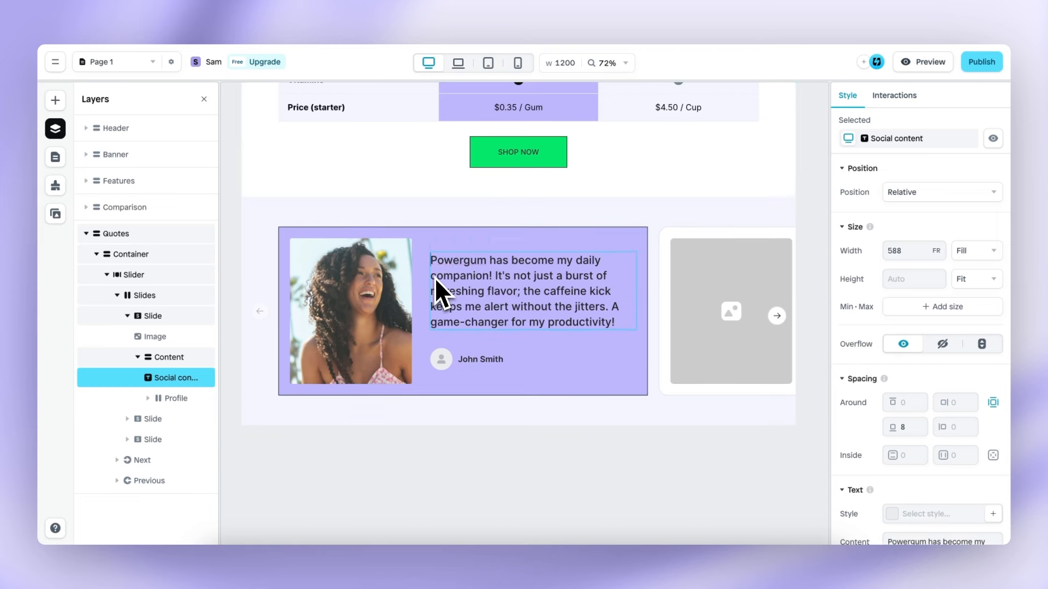
Replace the placeholder username in the first quote slide with the customer's first name and last initial
left_click(486, 363)
left_click(483, 362)
left_click(473, 361)
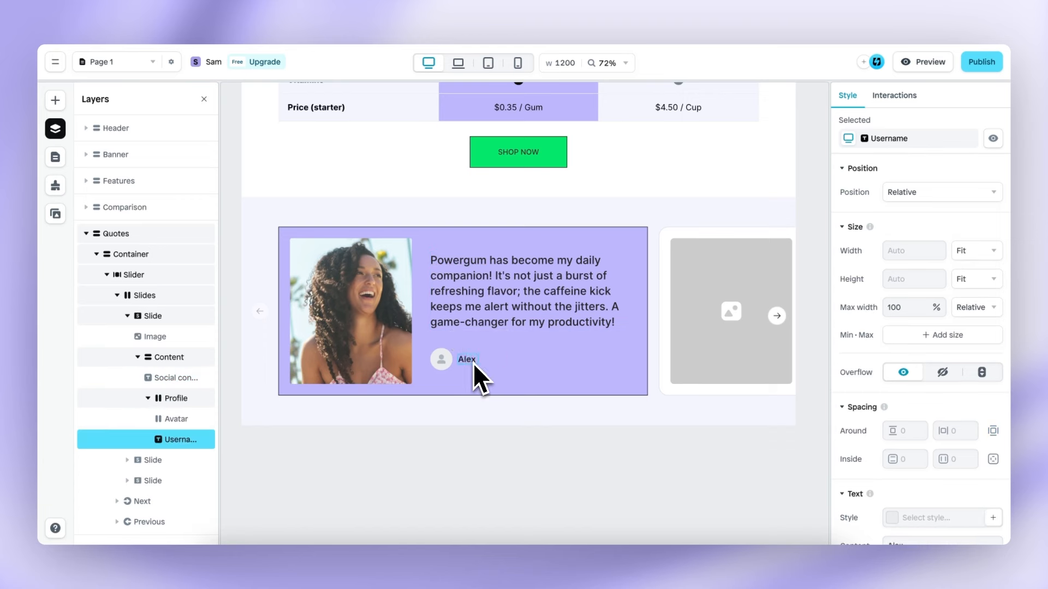
type("Alex")
key("BackSpace")
type("M.")
Search the images for "ale" and set the matching close-up face as the first slide's avatar fill
left_click(441, 359)
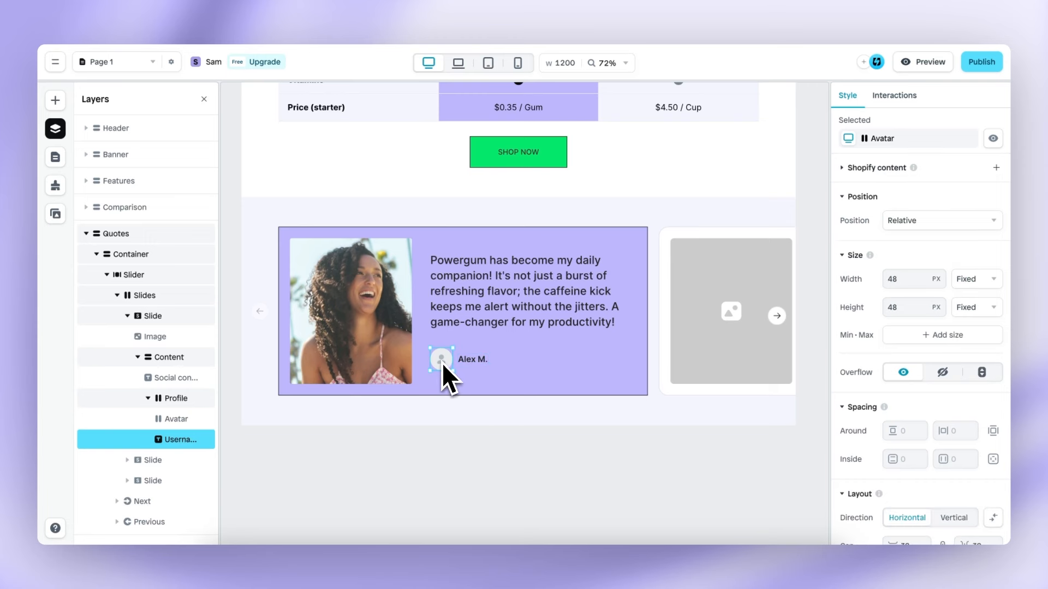
scroll(900, 376, "down", 6)
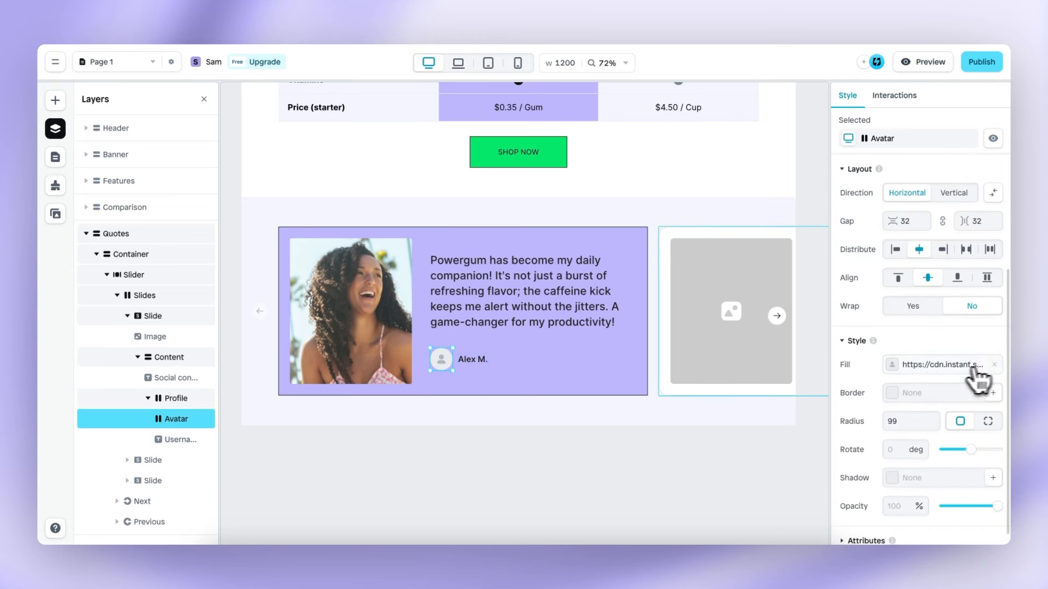
left_click(952, 374)
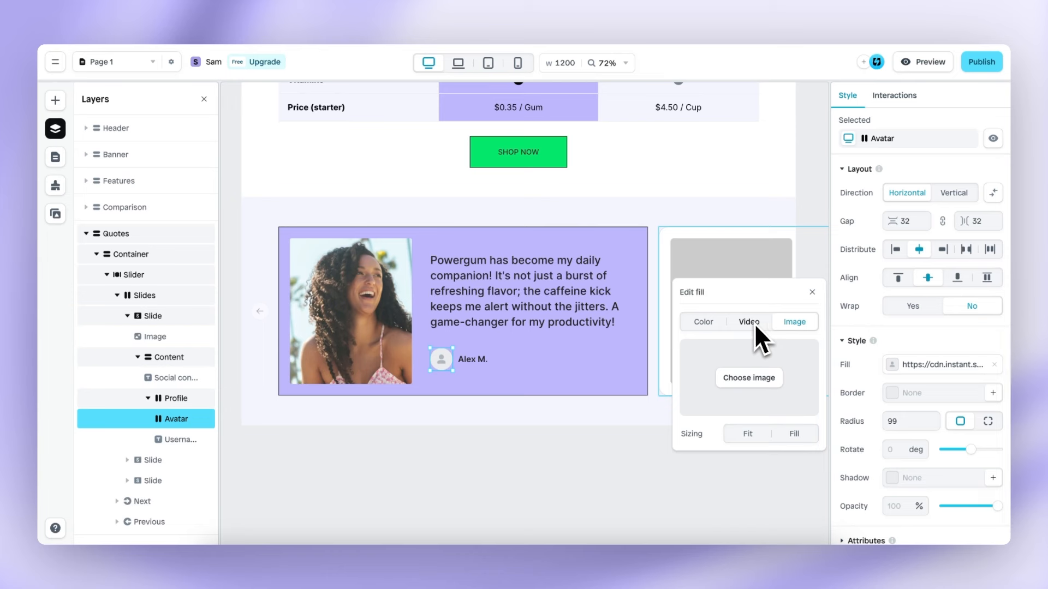
left_click(750, 377)
left_click(746, 297)
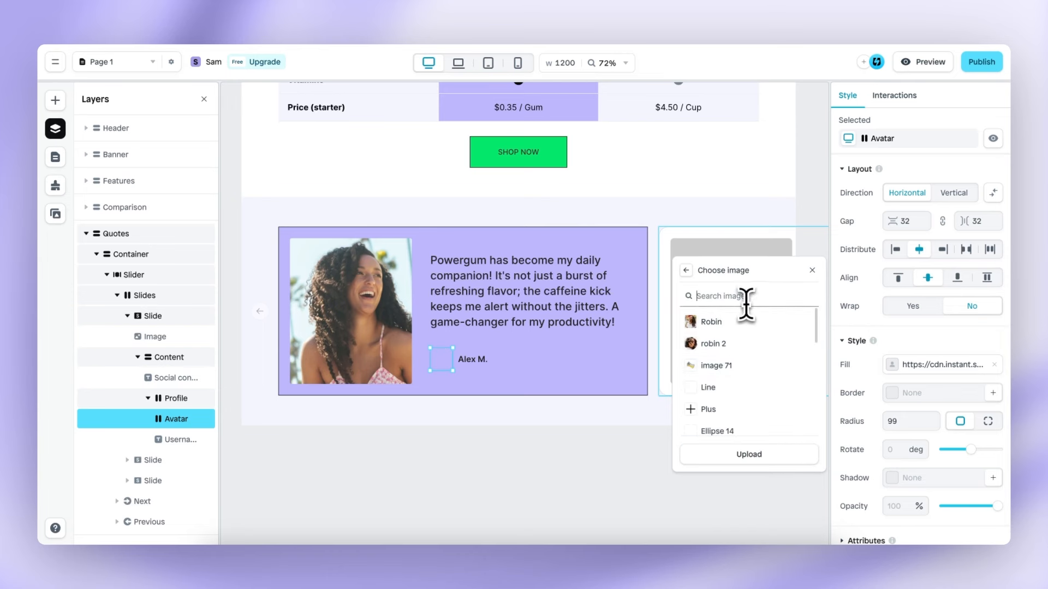
type("ale")
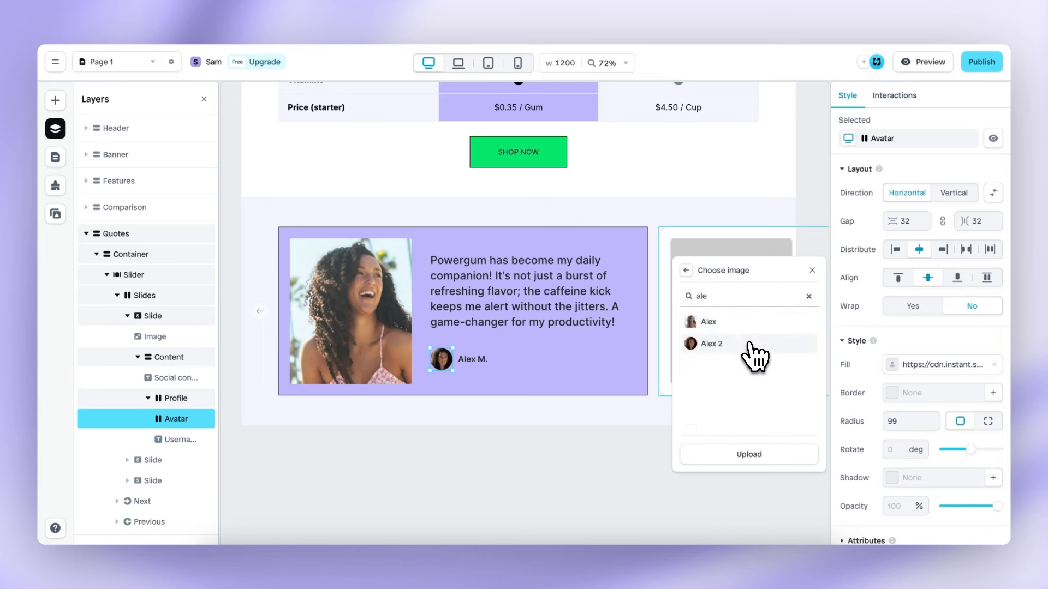
left_click(748, 342)
left_click(812, 292)
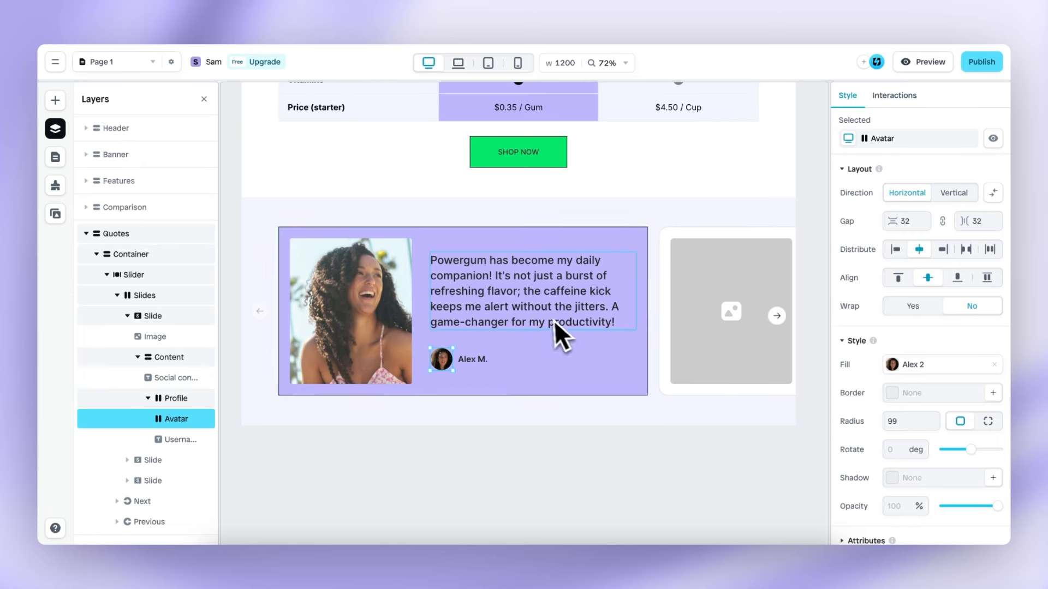
Duplicate the first slide and set the copy's quote to "PowerGum is a lifesaver during long workdays. The convenience of a caffeine pick-me-up in a gum is brilliant."
left_click(600, 236)
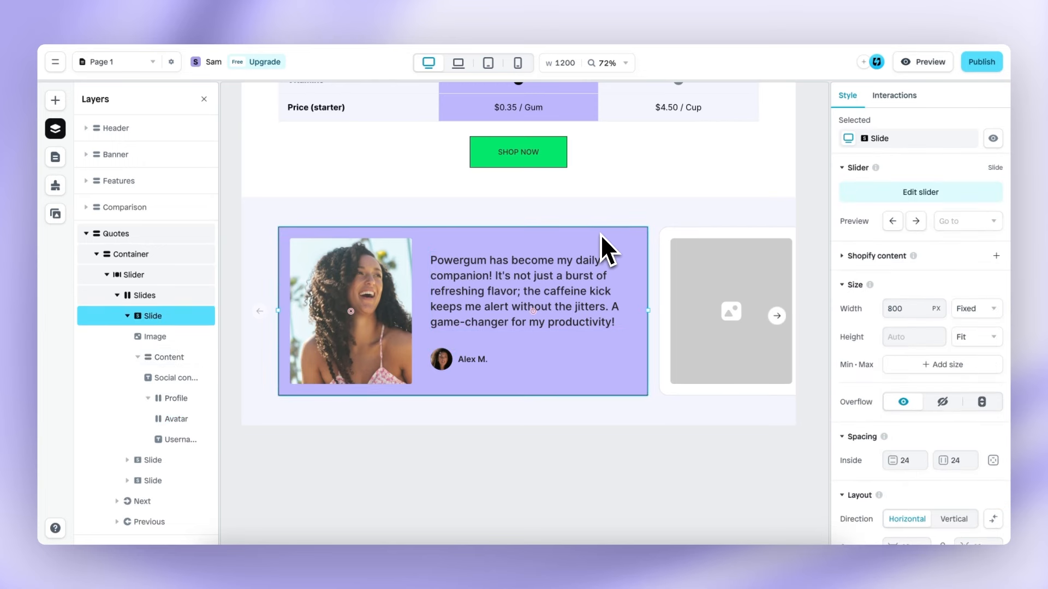
key("ctrl+d")
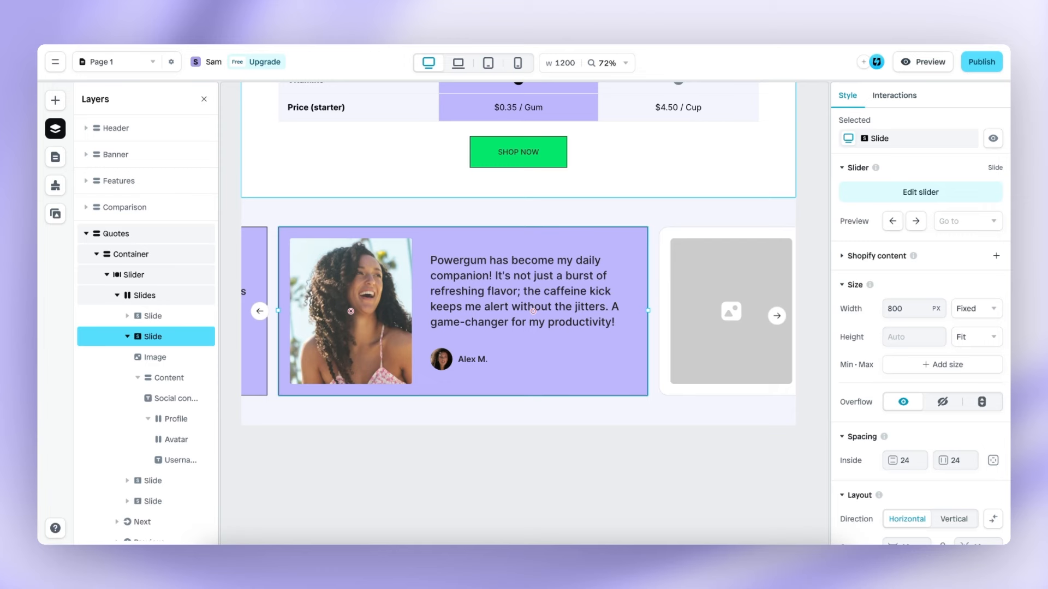
left_click(482, 295)
double_click(484, 300)
type("PowerGum is a lifesaver during long workdays. The convenience of a caffeine pick-me-up in a gum is brilliant.")
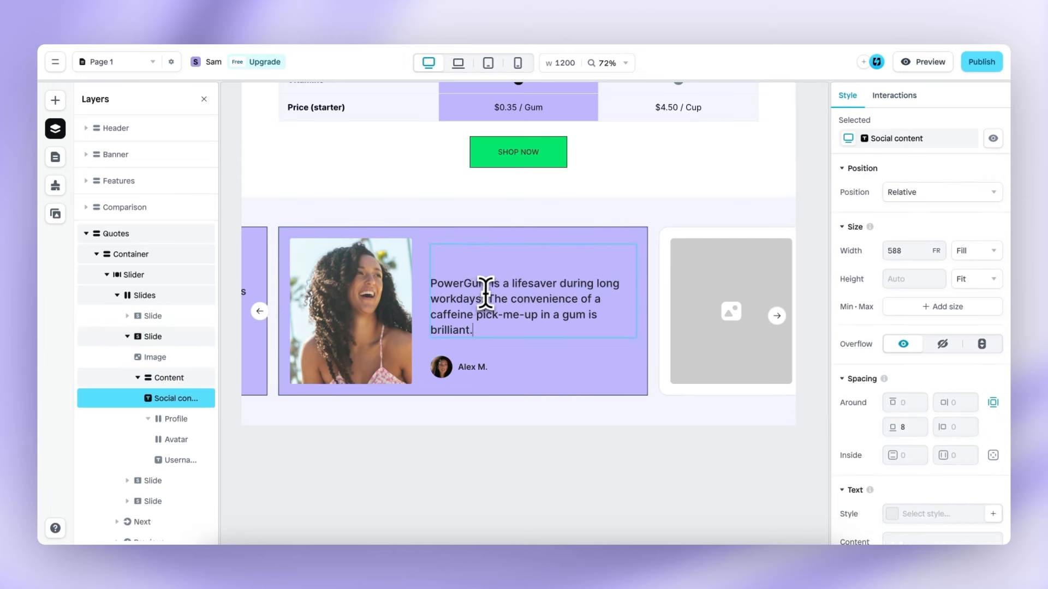
left_click(432, 284)
key("BackSpace")
key("BackSpace")
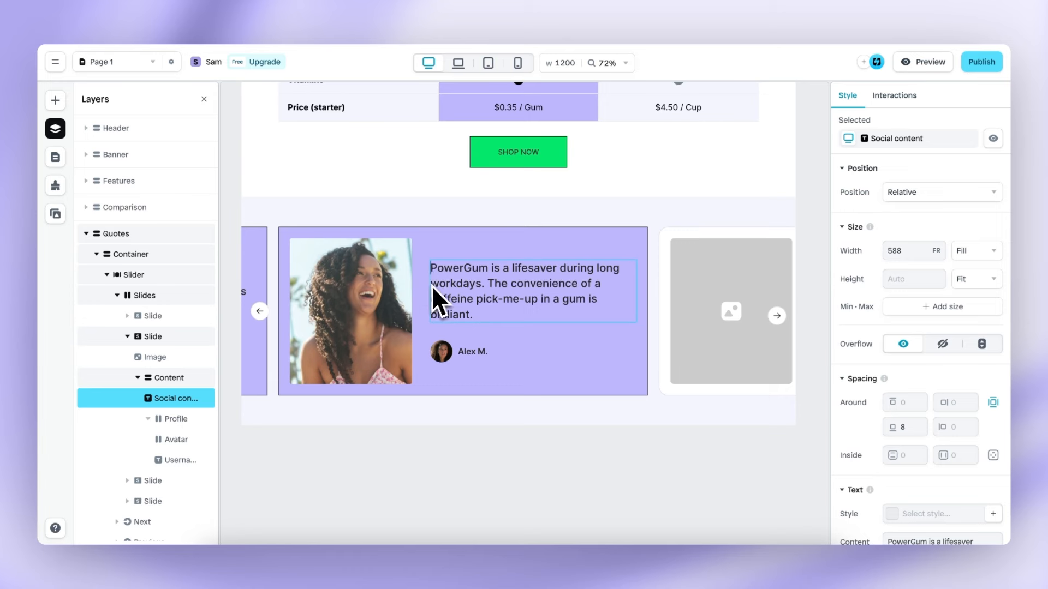
Replace the username in the second quote slide with the second customer's first name and last initial
left_click(472, 353)
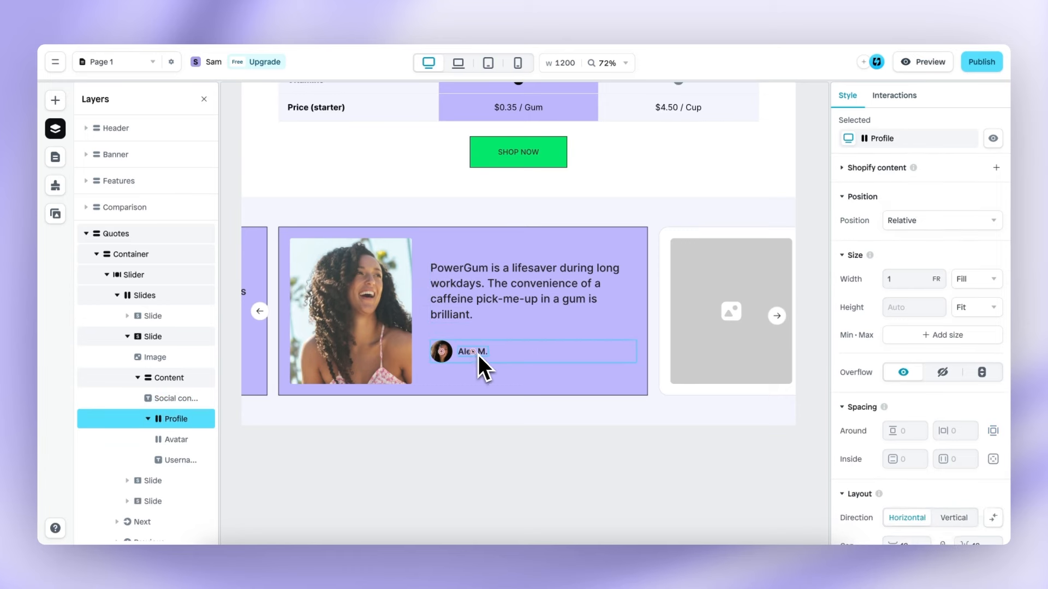
double_click(478, 353)
type("Sarah J.")
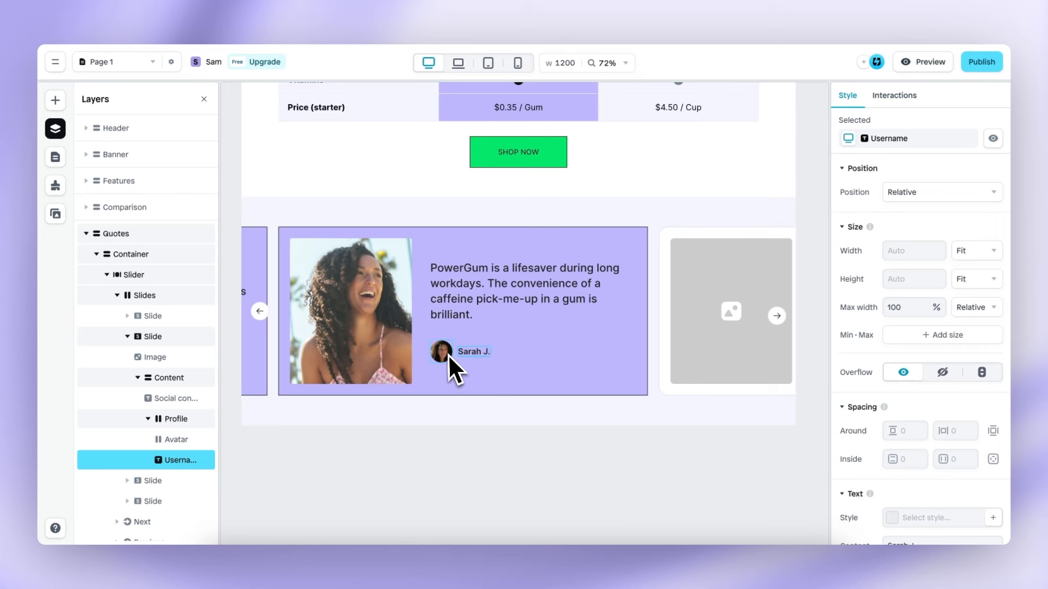
Search the images for "sara" and set the matching close-up face as the second slide's avatar fill
left_click(443, 354)
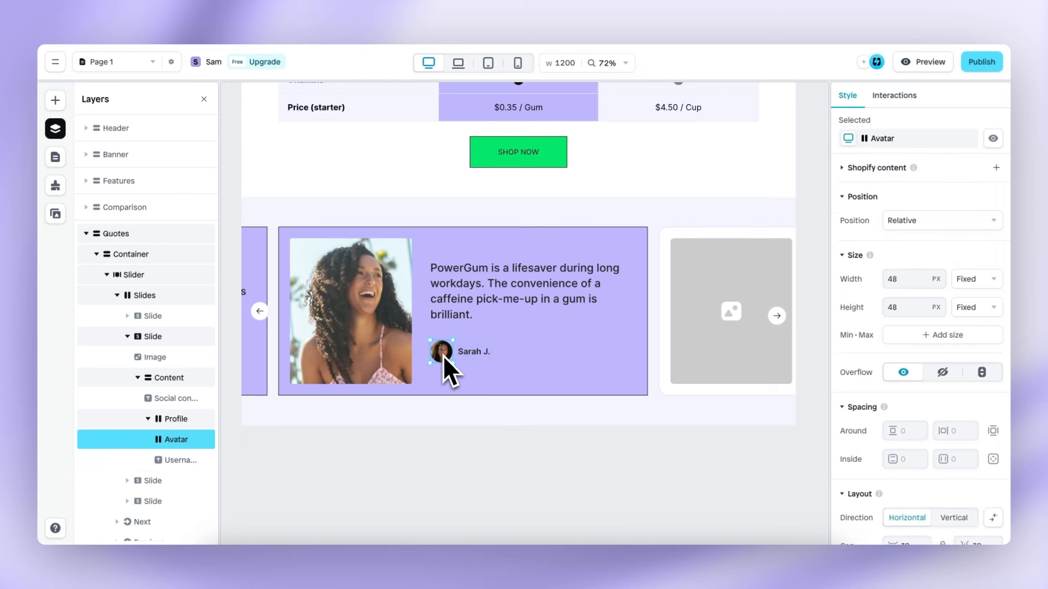
scroll(915, 364, "down", 6)
left_click(917, 399)
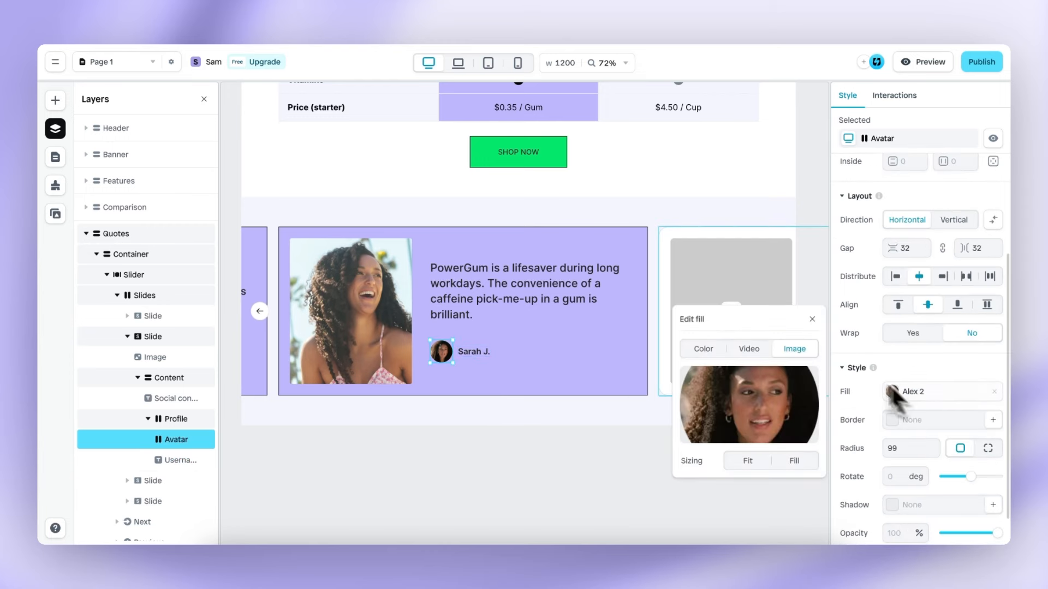
left_click(761, 403)
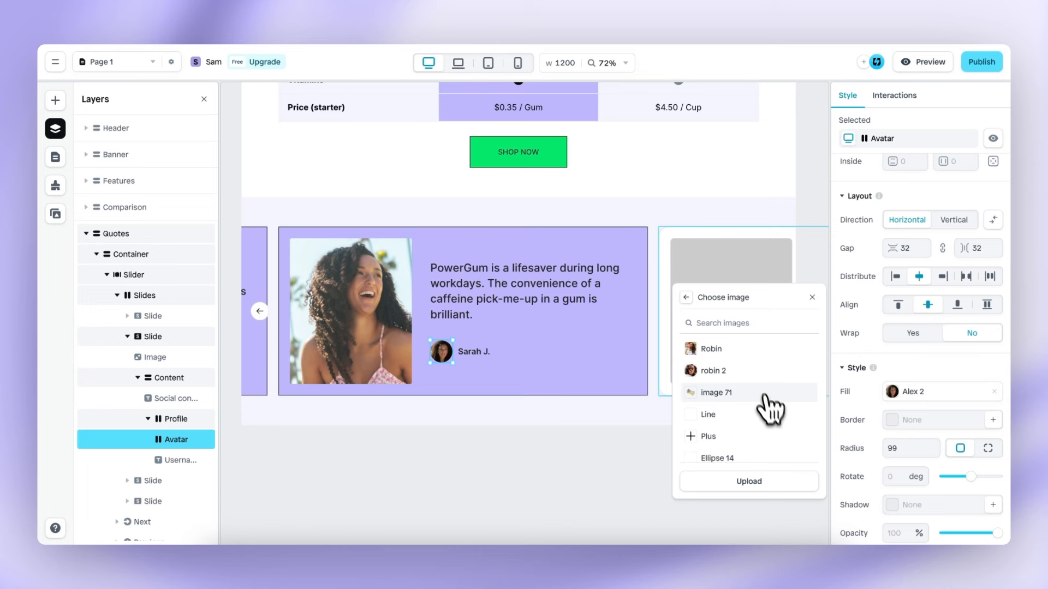
left_click(738, 323)
type("sara")
left_click(742, 352)
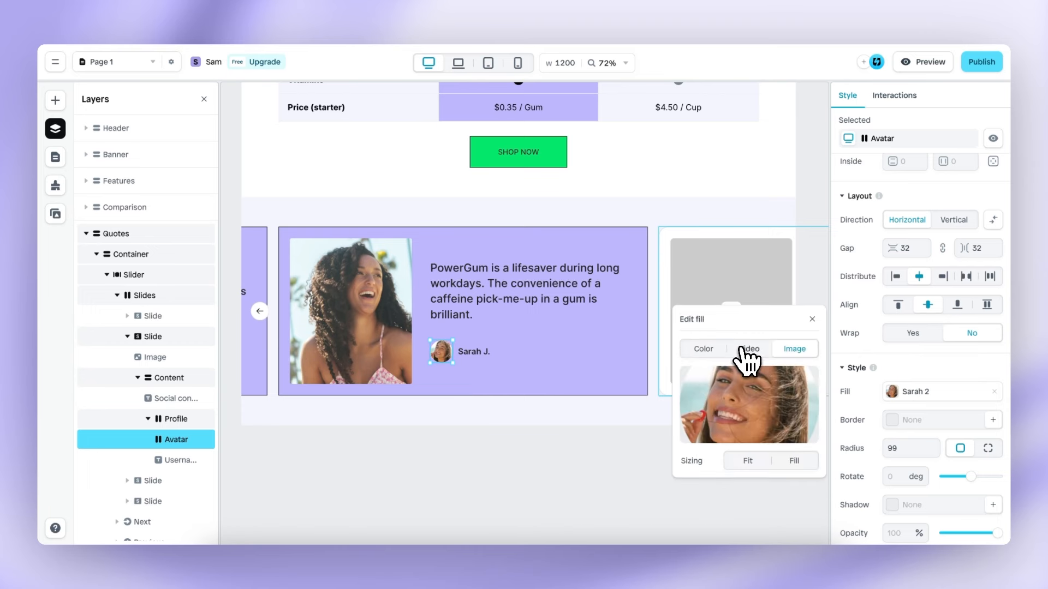
Replace the second slide's large portrait with the matching non-close-up photo found by searching the images for "sara"
left_click(355, 318)
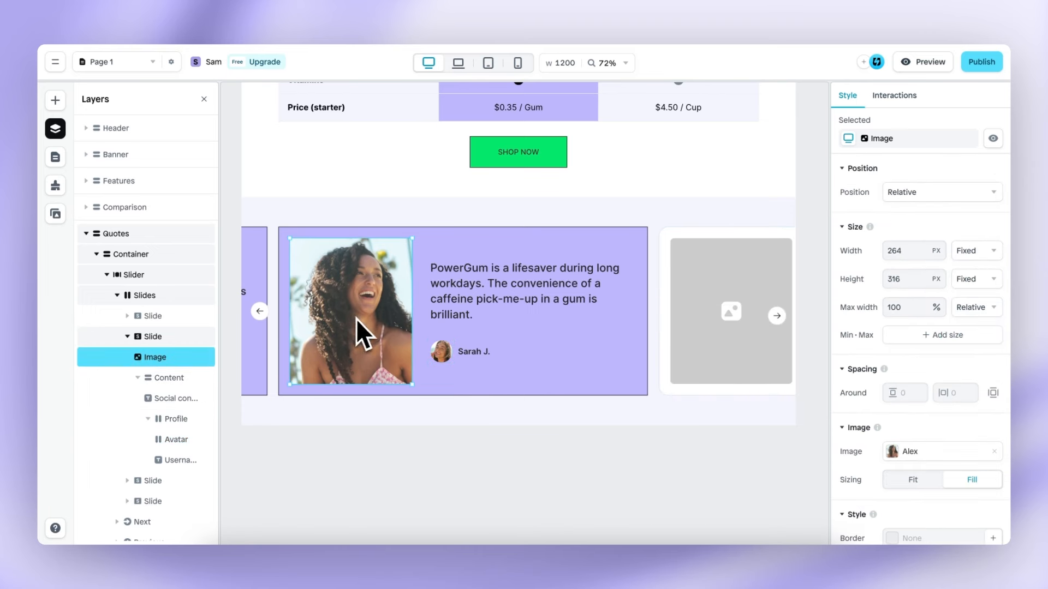
left_click(935, 459)
left_click(755, 368)
type("sara")
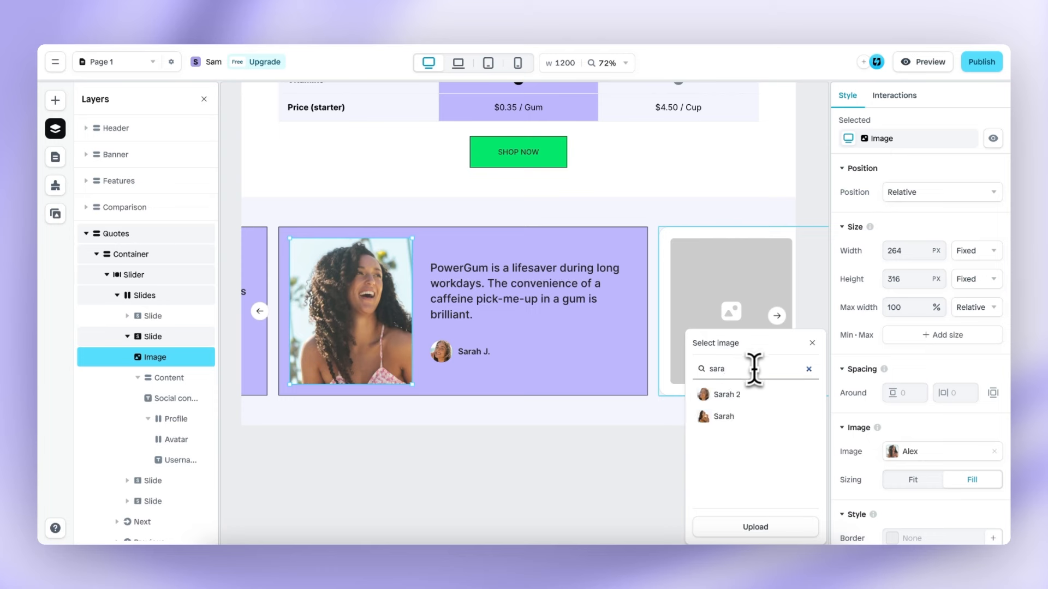
left_click(724, 417)
left_click(611, 344)
Duplicate the second slide and replace the copy's quote with the one from "I've made PowerGum an essential part" to "really sharpens my focus."
left_click(627, 238)
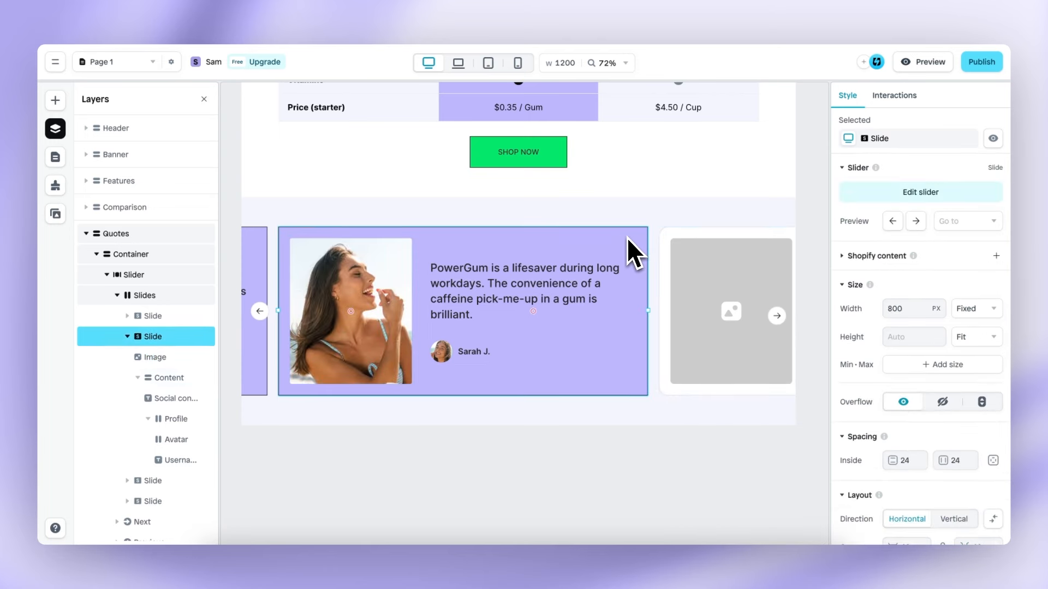
key("ctrl+d")
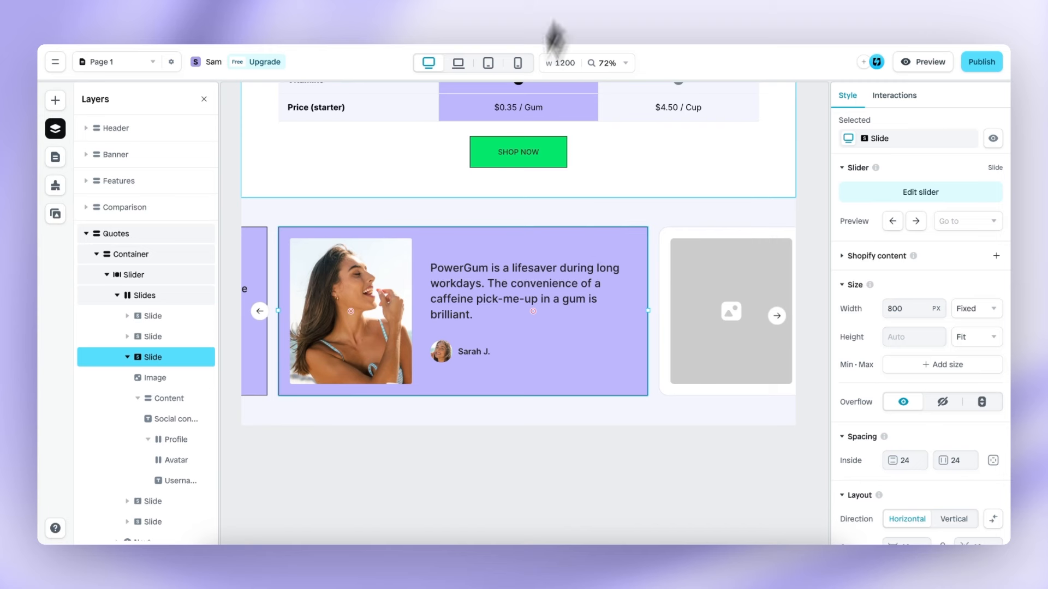
left_click(457, 294)
double_click(472, 286)
type("I've made PowerGum an essential part of my daily routine. It's not only incredibly convenient—it fits right in my pocket—but the quick caffeine jolt really sharpens my focus.")
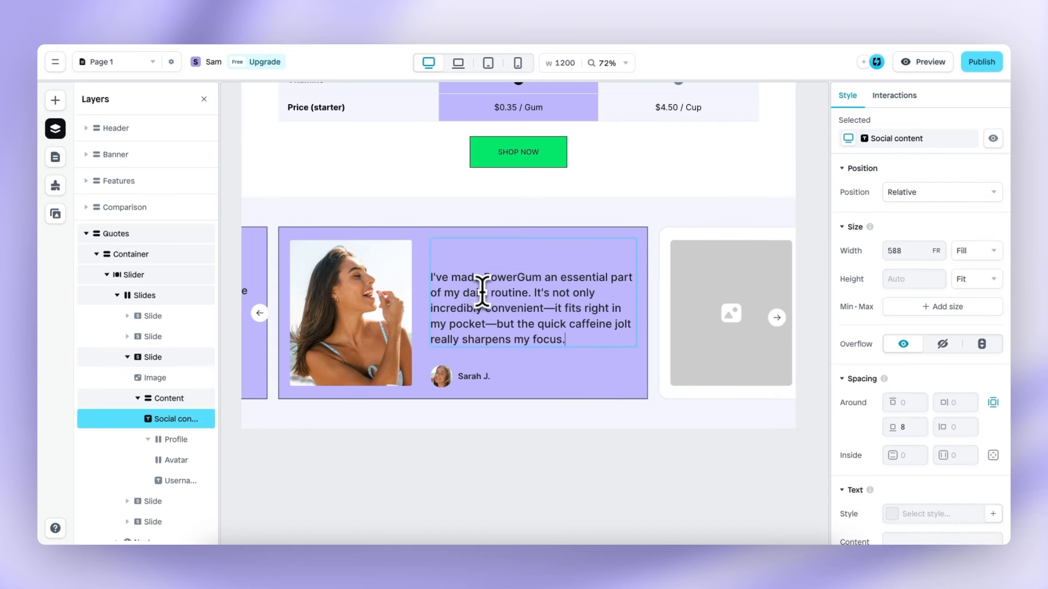
Replace the username in the third quote slide with the third customer's first name and last initial
left_click(473, 362)
left_click(470, 361)
double_click(468, 362)
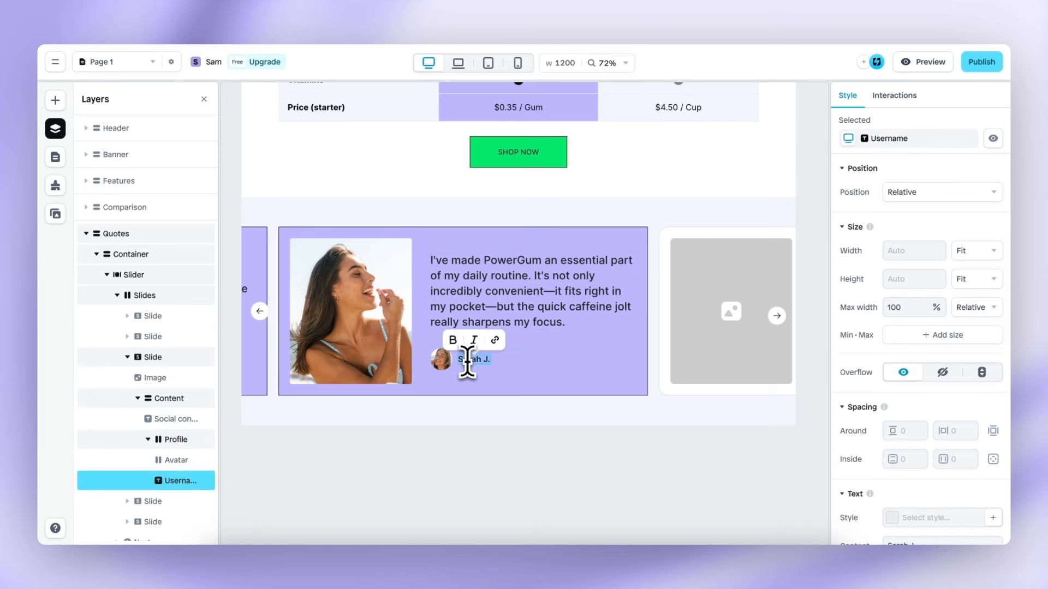
type("Robin S.")
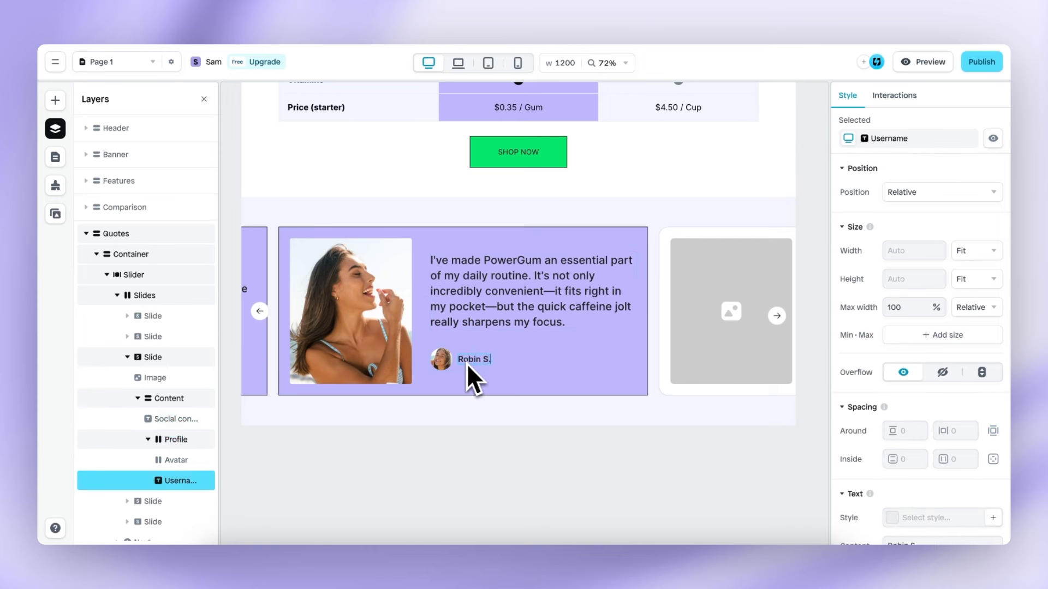
Search the images for "robi" and set the matching close-up face as the third slide's avatar fill
left_click(441, 360)
scroll(877, 421, "down", 5)
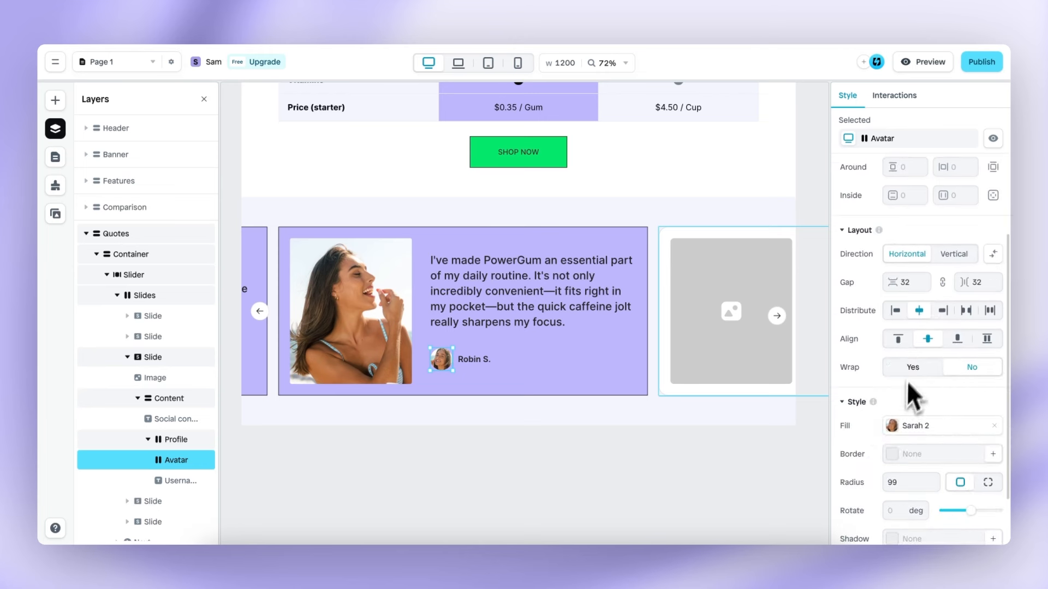
left_click(900, 426)
left_click(751, 435)
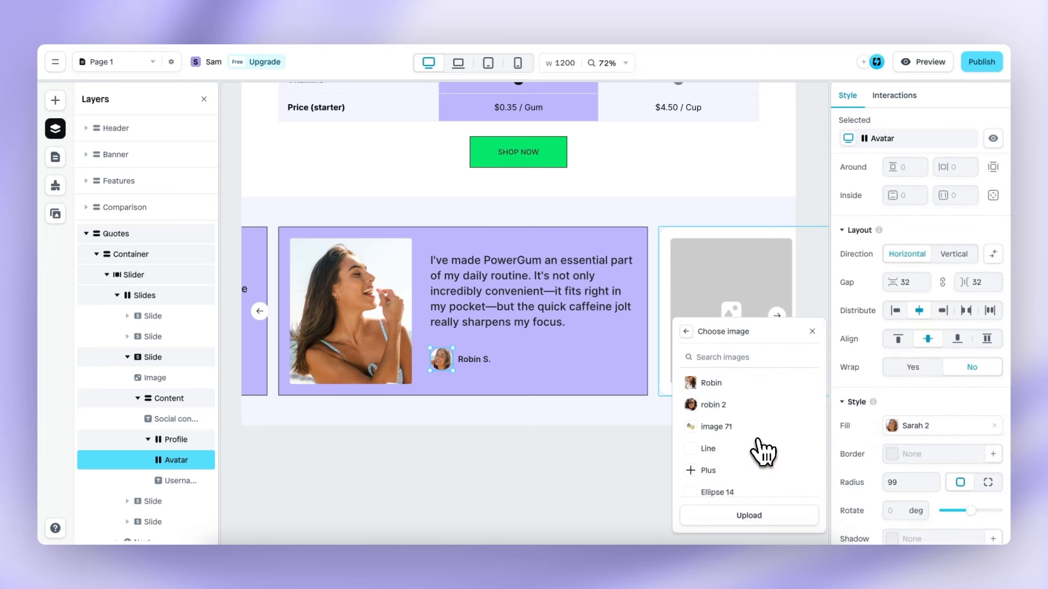
left_click(744, 359)
type("rob")
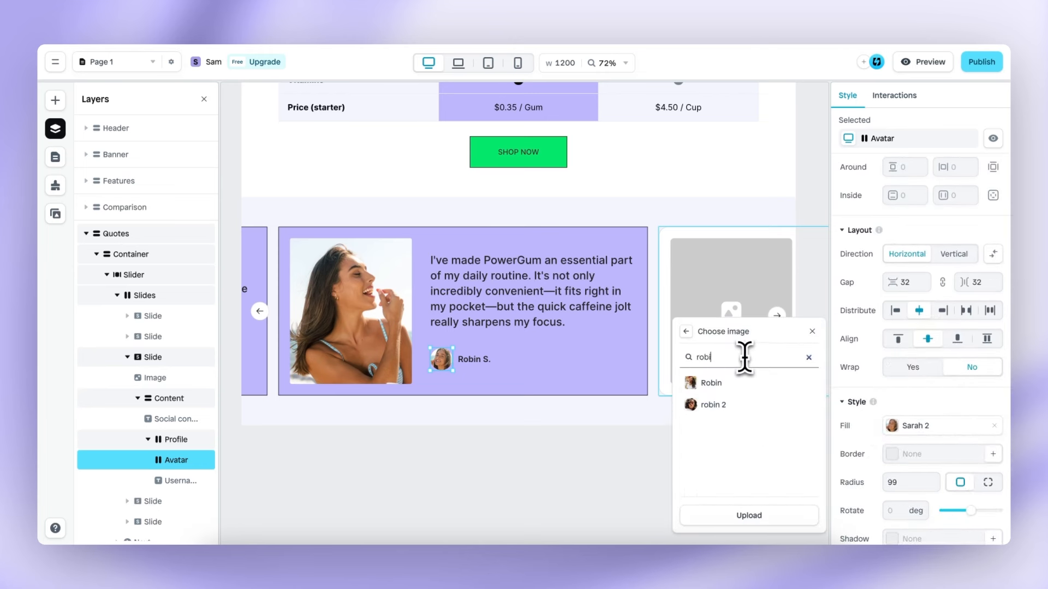
type("i")
left_click(743, 405)
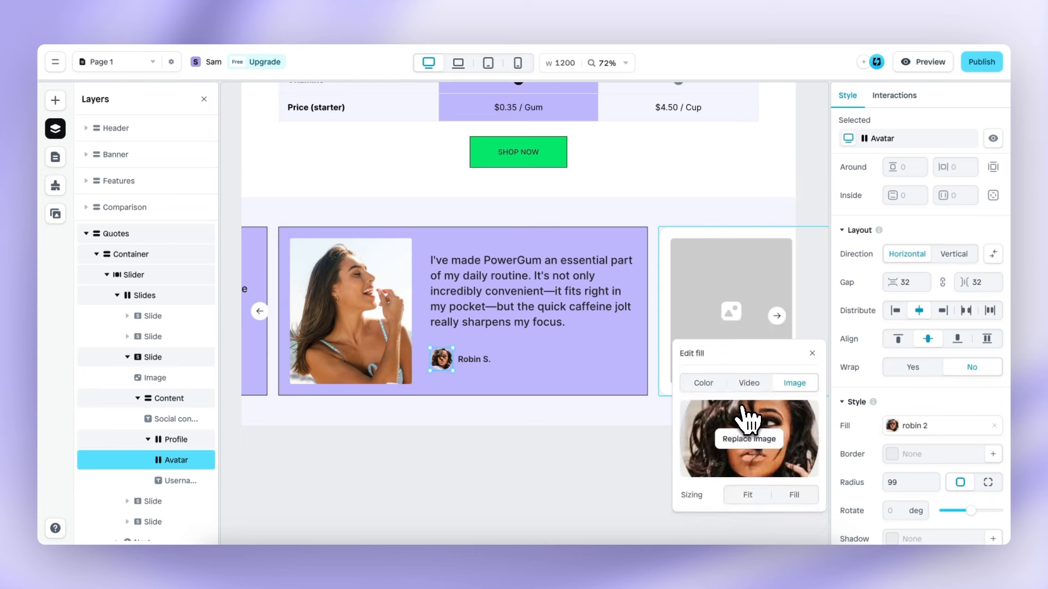
Replace the third slide's large portrait with the non-close-up photo found under "robi", and select the next placeholder slide
left_click(374, 308)
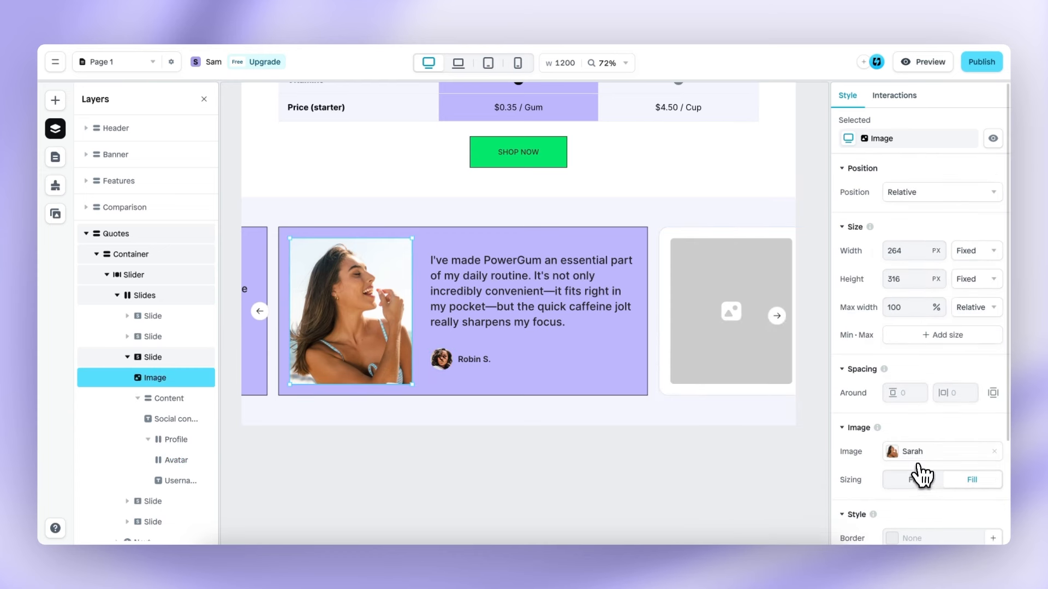
left_click(916, 455)
left_click(760, 368)
type("robi")
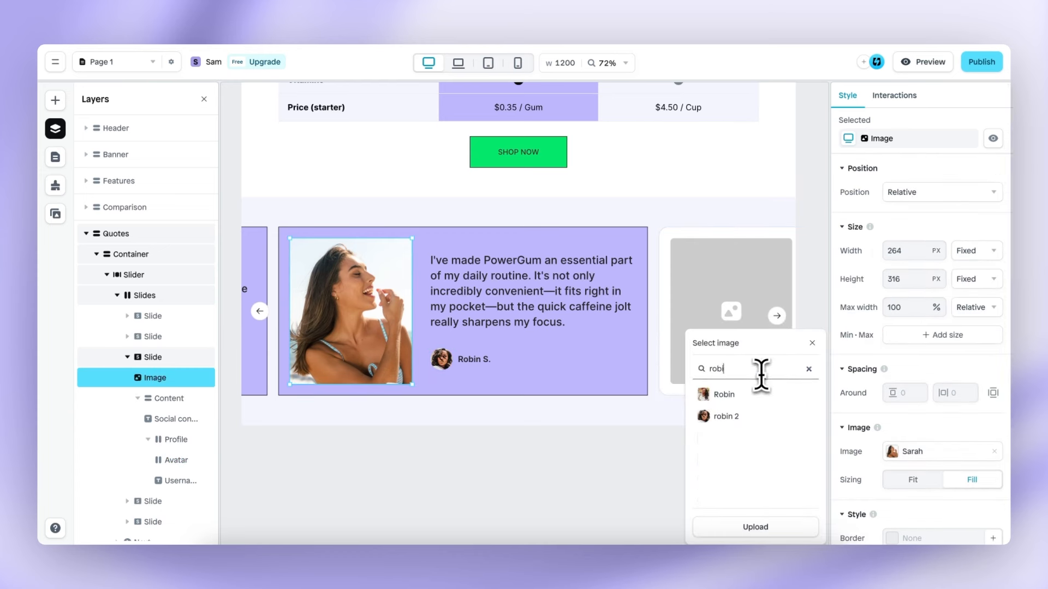
left_click(759, 394)
left_click(693, 237)
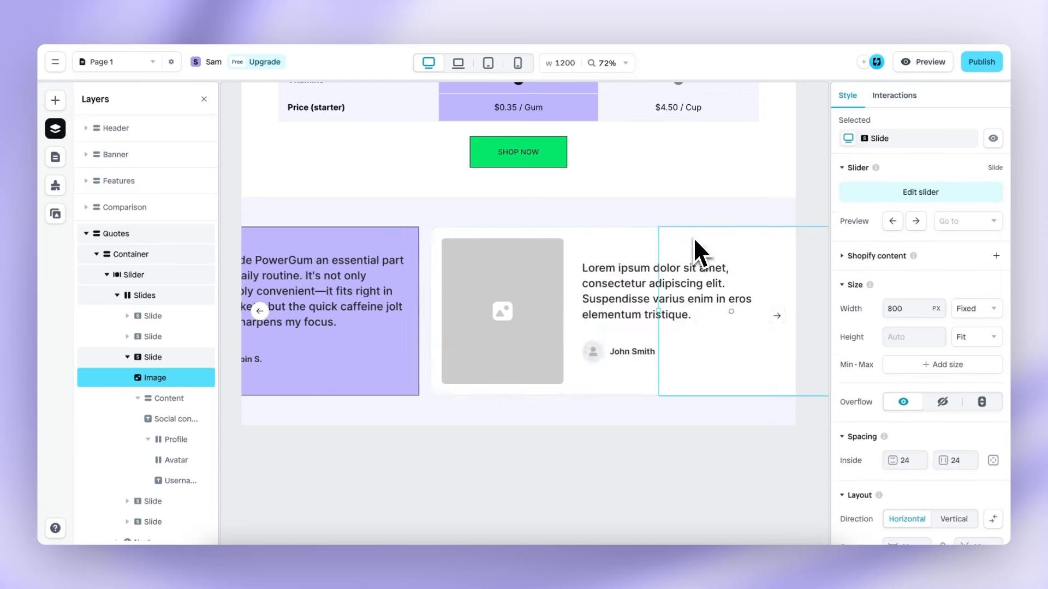
Delete the two leftover placeholder slides with the grey image and lorem ipsum quote from the quotes slider
left_click(538, 307)
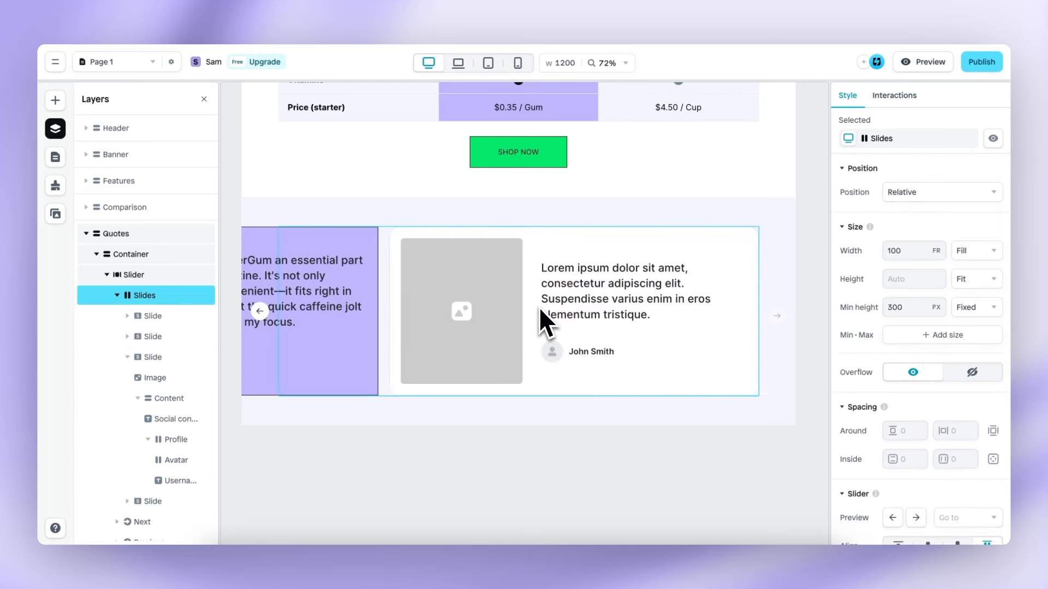
left_click(617, 273)
left_click(617, 273)
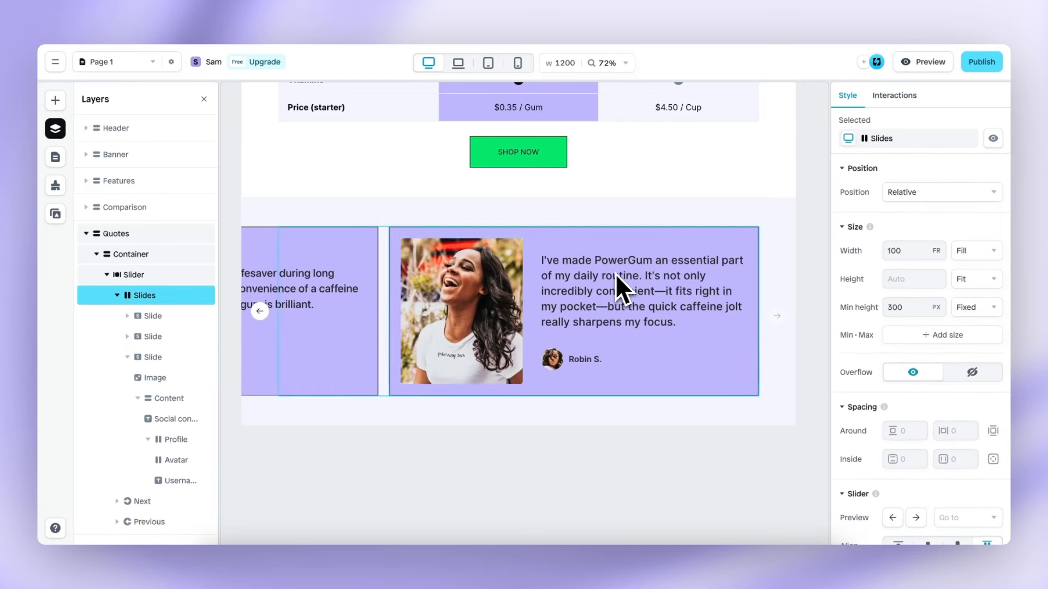
Preview the page from the first quote slide, cycle the slider forward and back through the testimonials, and return to the editor
left_click(158, 317)
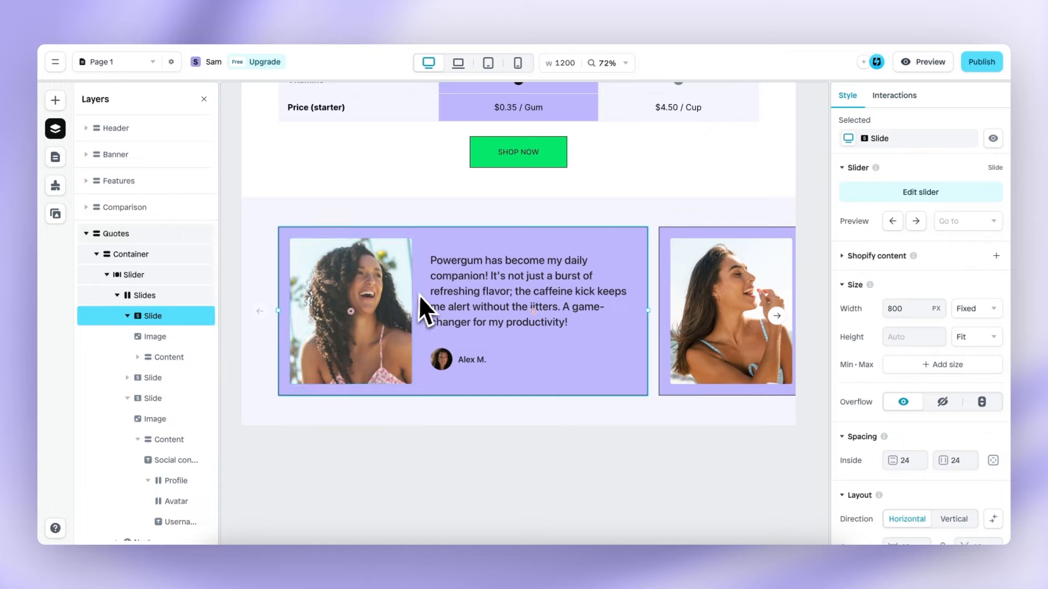
left_click(923, 61)
scroll(827, 319, "down", 20)
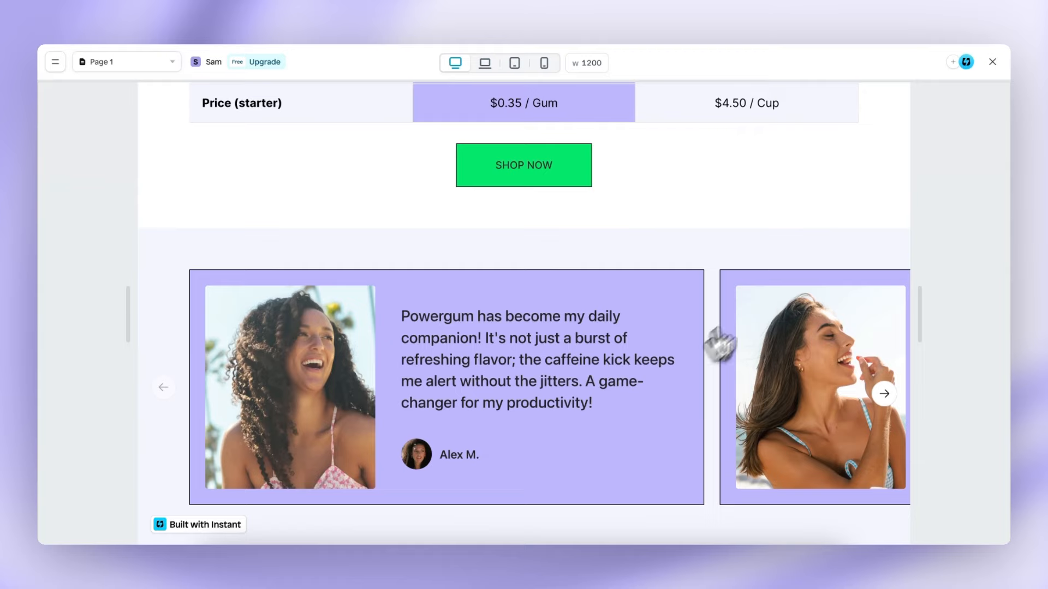
left_click(883, 394)
left_click(885, 395)
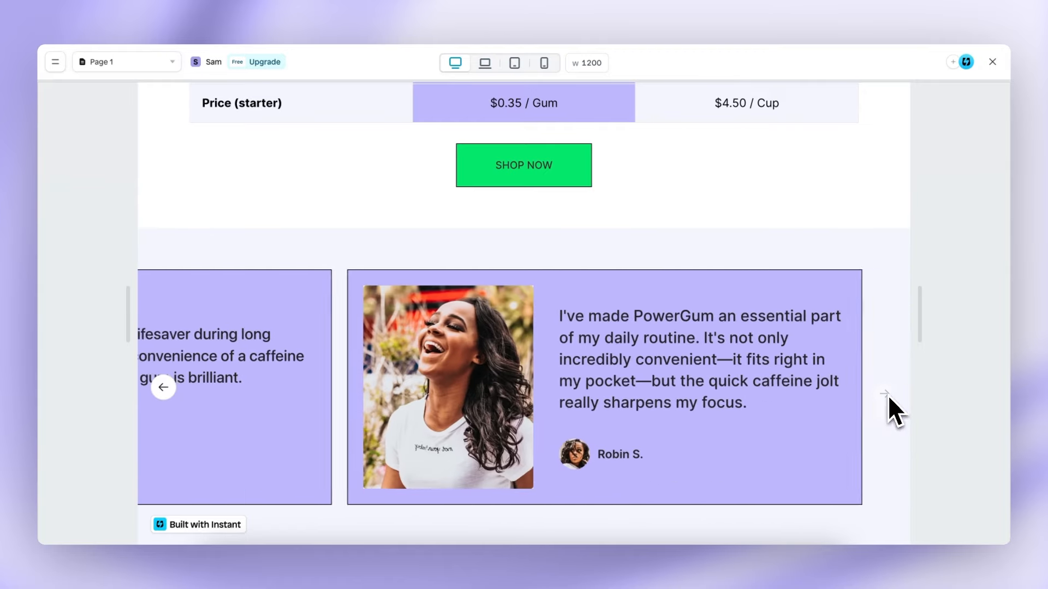
left_click(167, 387)
left_click(163, 388)
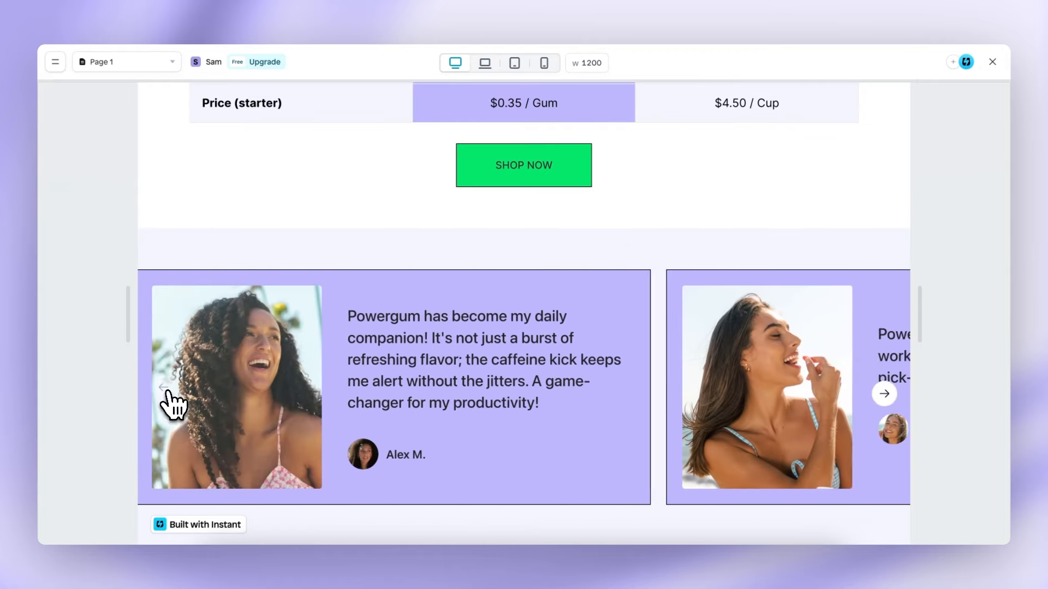
left_click(992, 62)
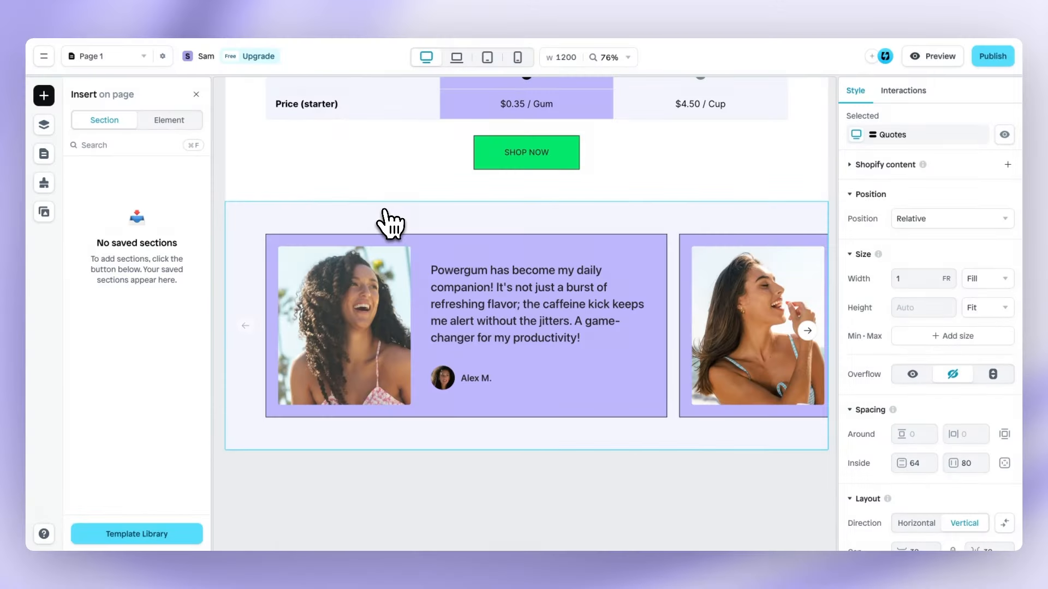
Insert the wireframe product section with two image placeholders from the template library's Product category below the quotes section
left_click(173, 525)
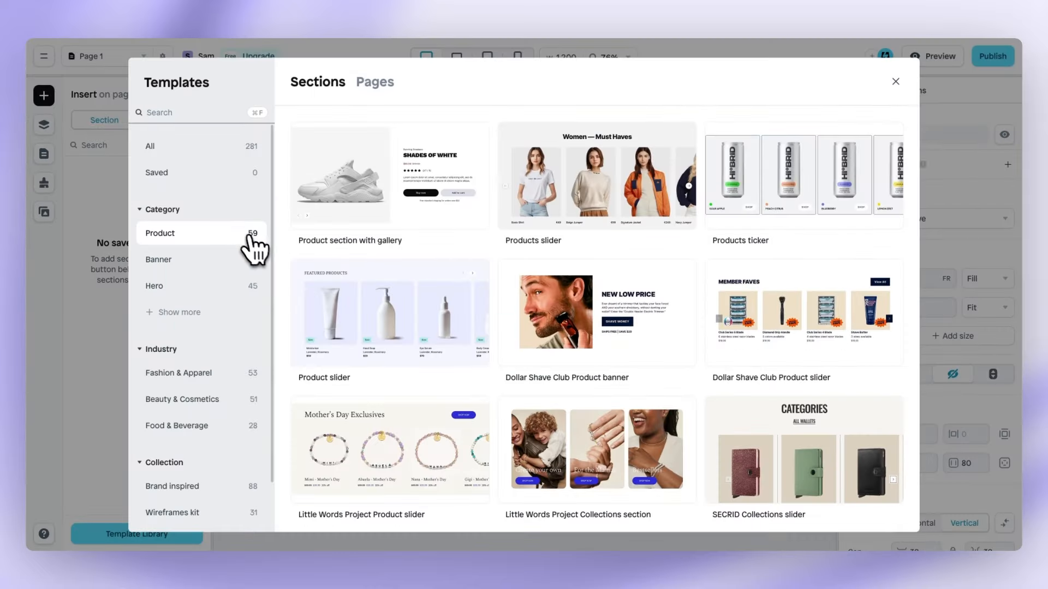
scroll(281, 295, "down", 20)
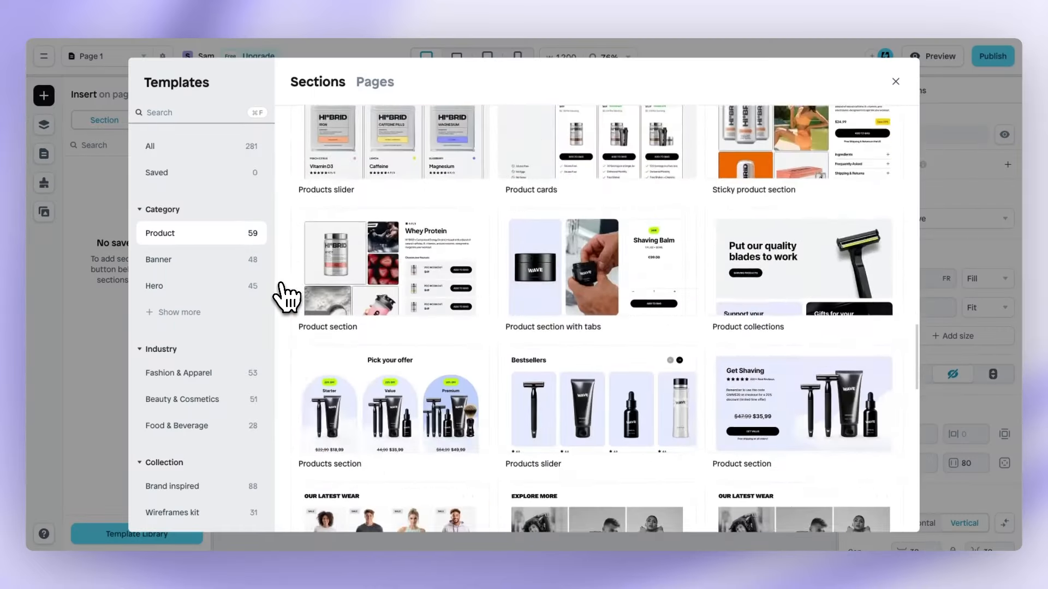
scroll(282, 295, "down", 10)
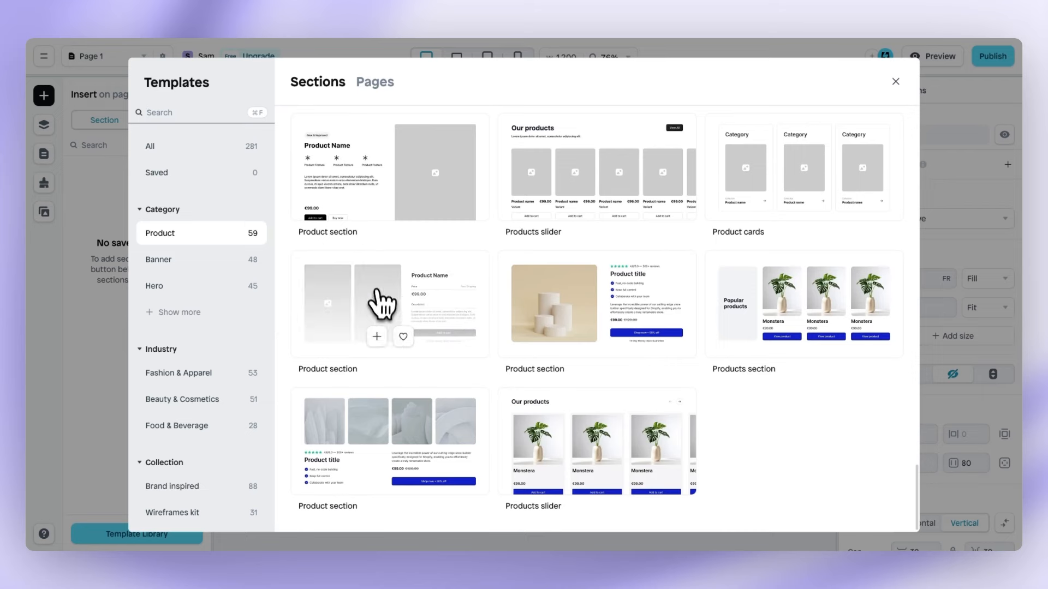
left_click(378, 336)
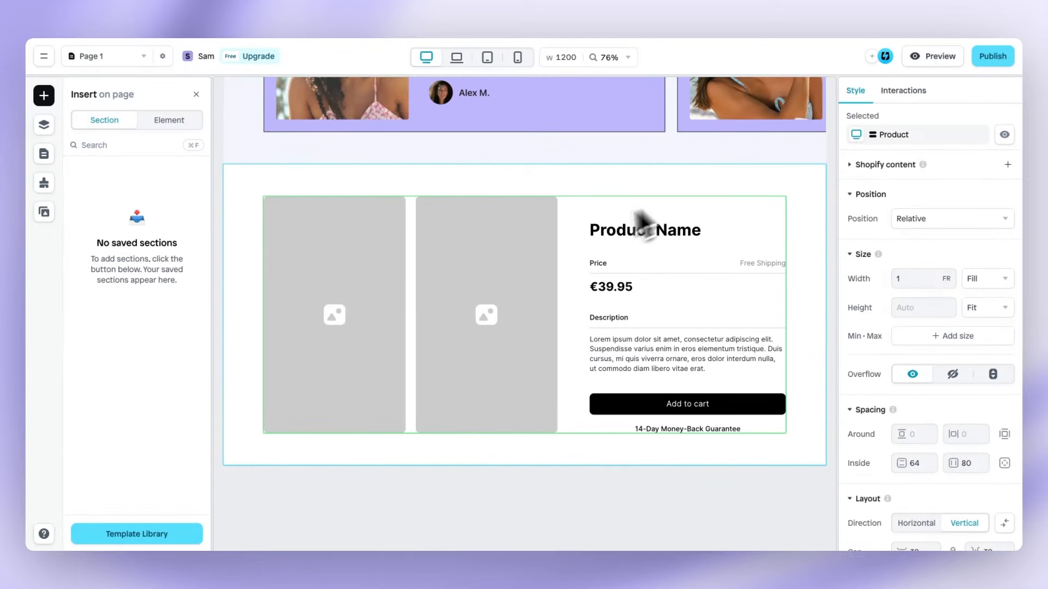
Link the product section's container to Shopify content with Gummies 6-pack as its source product
left_click(584, 267)
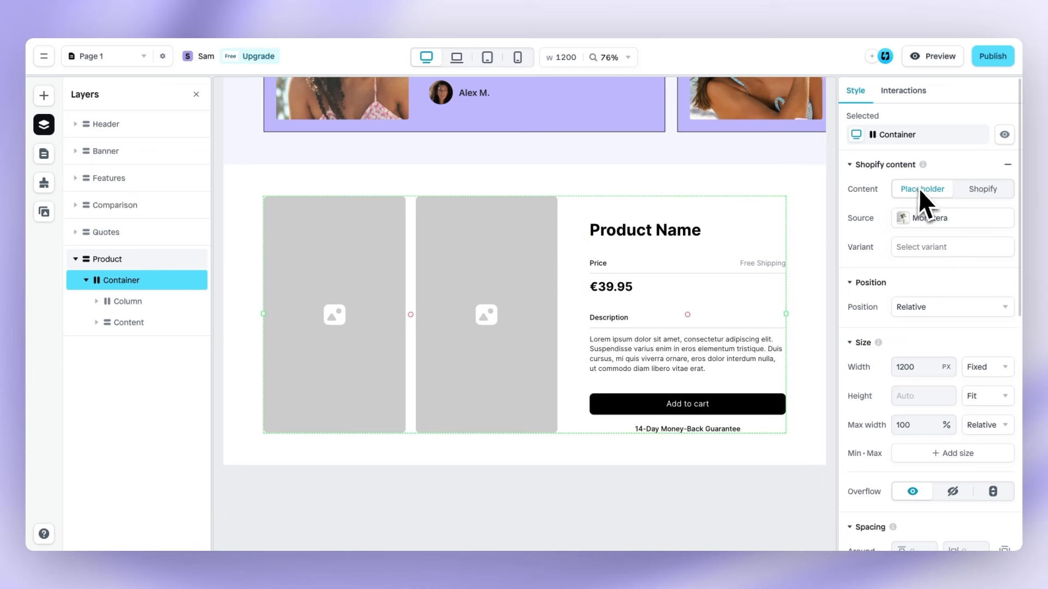
left_click(986, 191)
left_click(972, 219)
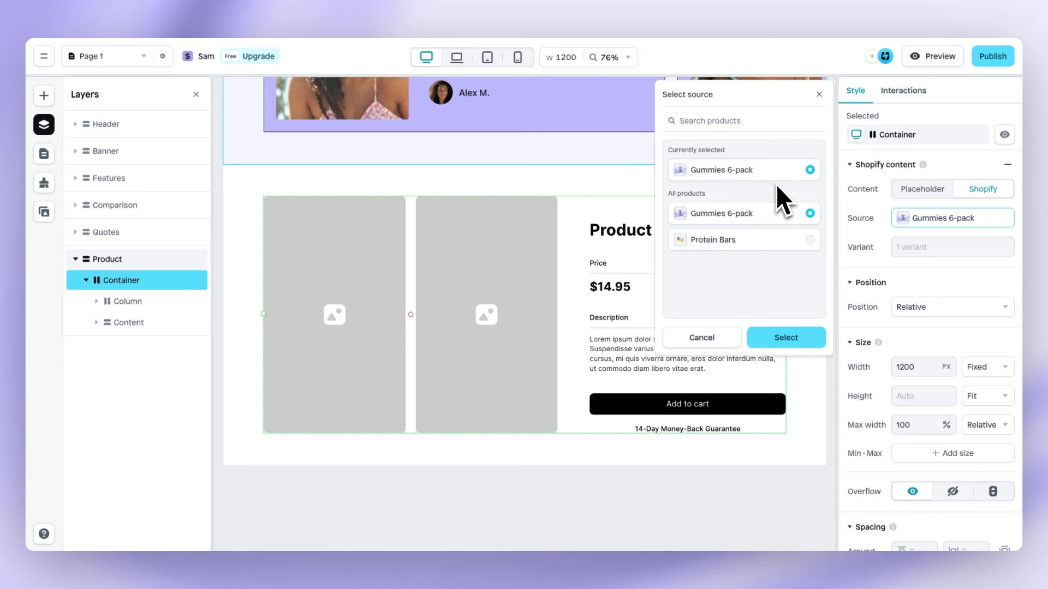
left_click(792, 341)
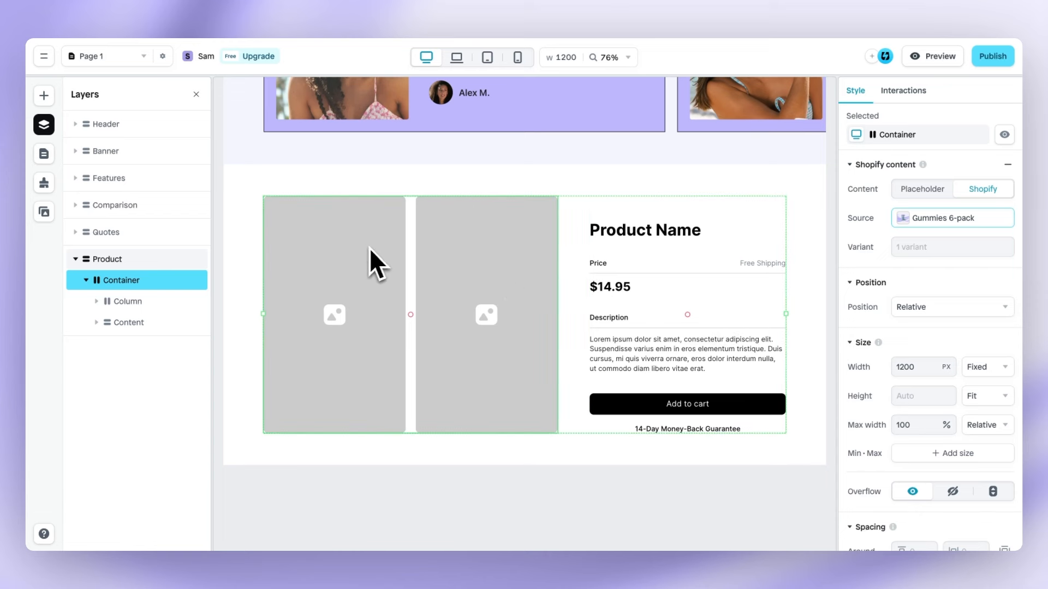
Delete the second product image placeholder and make the remaining image dynamic, showing the product's featured image
left_click(502, 238)
left_click(506, 260)
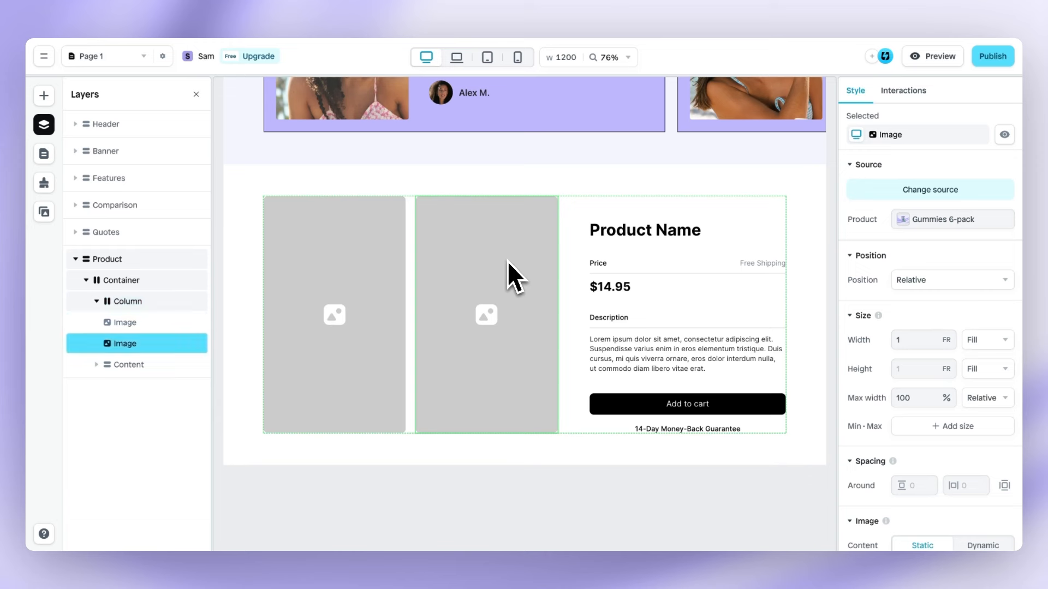
key("Delete")
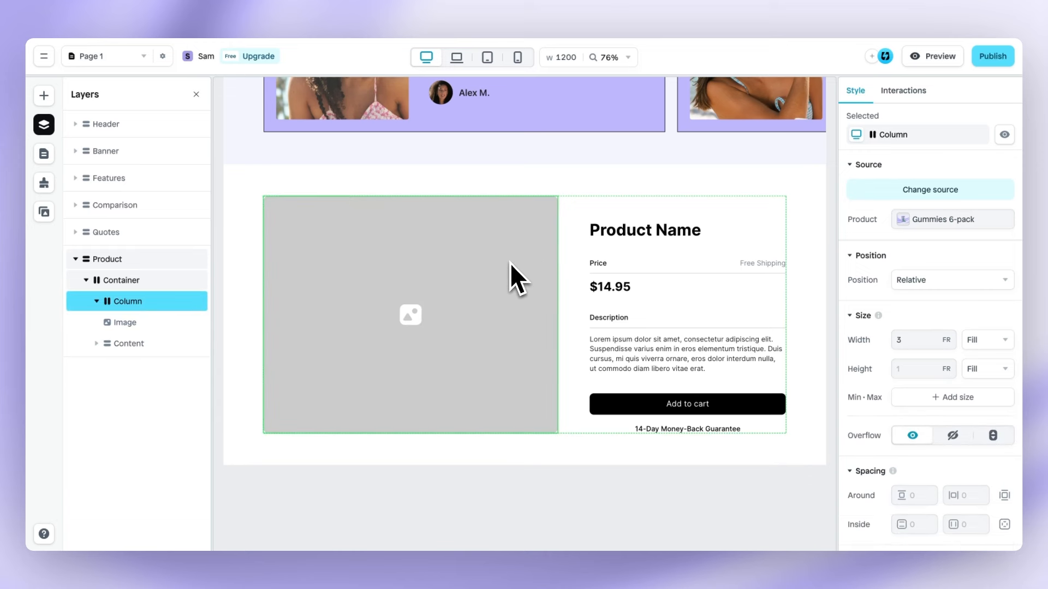
left_click(472, 250)
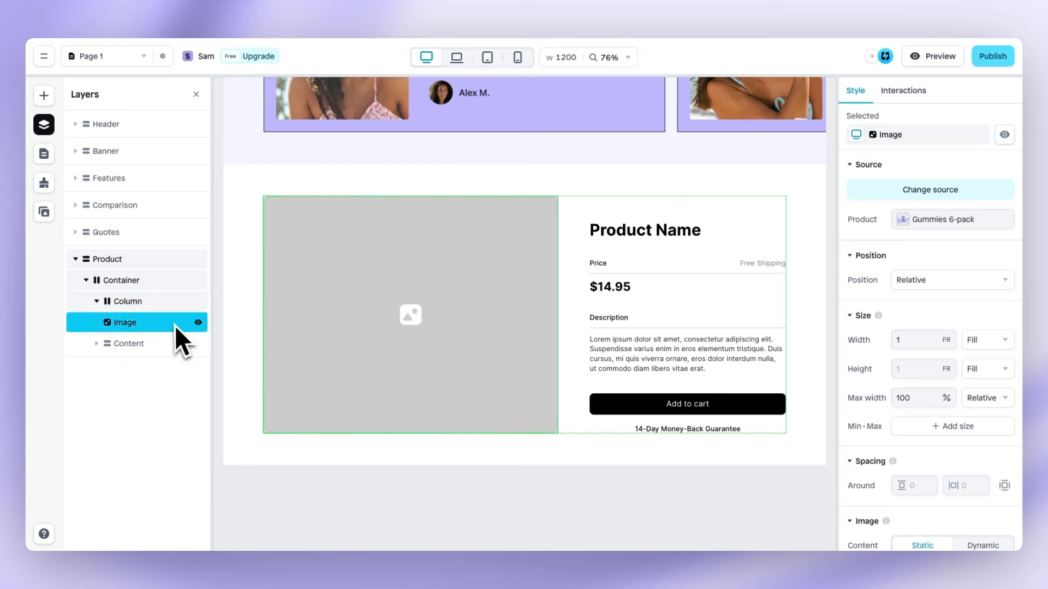
scroll(863, 363, "down", 5)
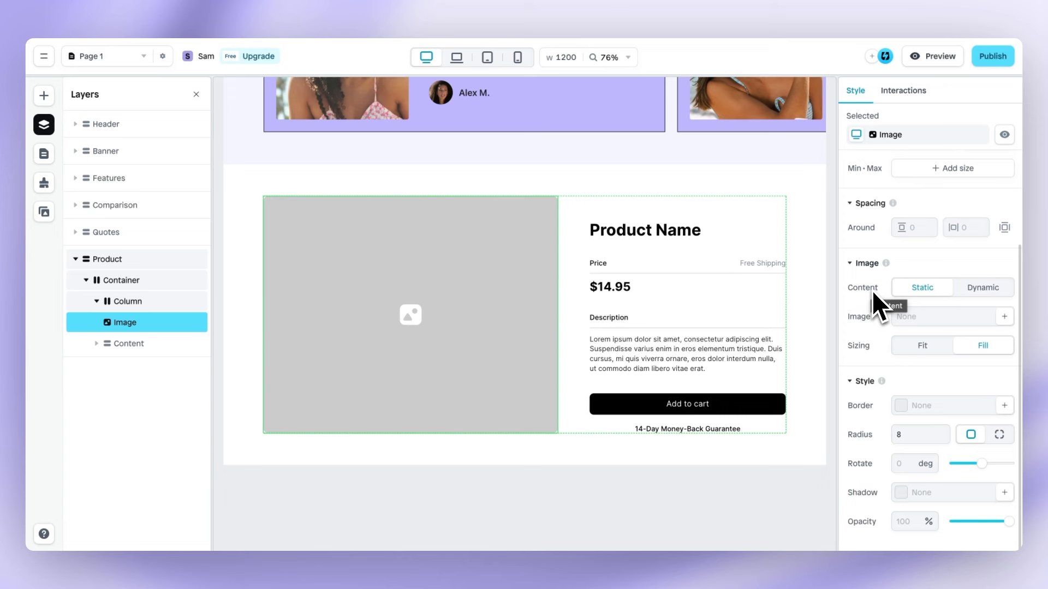
left_click(982, 292)
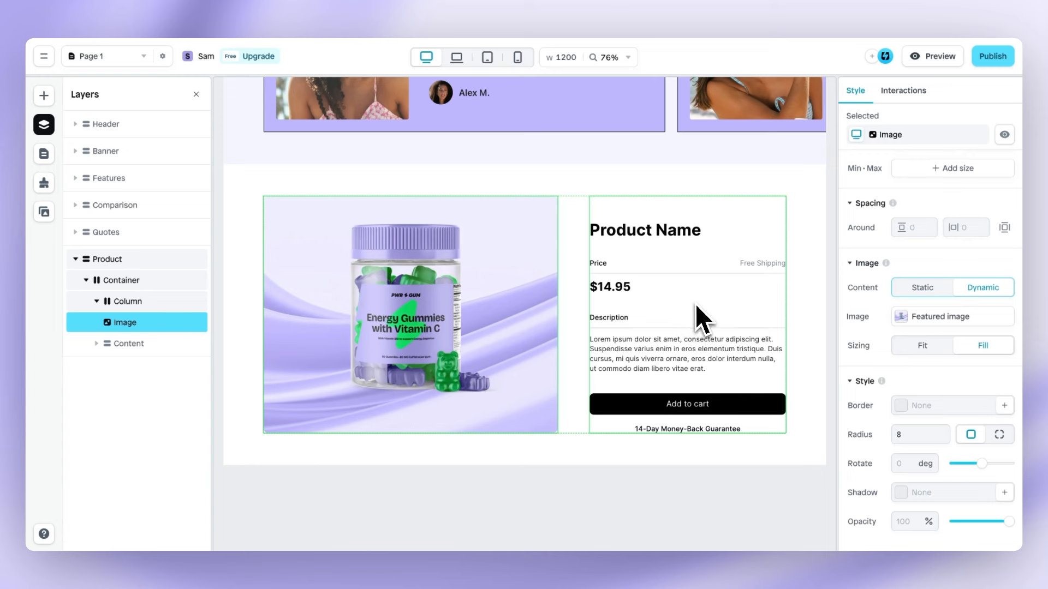
Clear the product image's corner radius and give it a solid black border
left_click(914, 434)
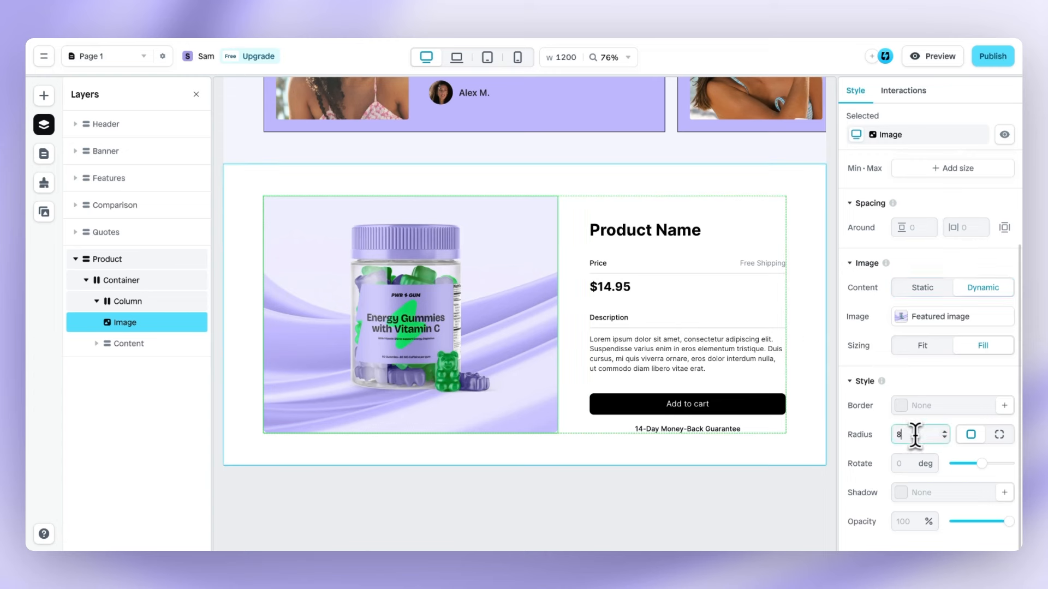
left_click_drag(915, 436, 867, 438)
left_click(901, 405)
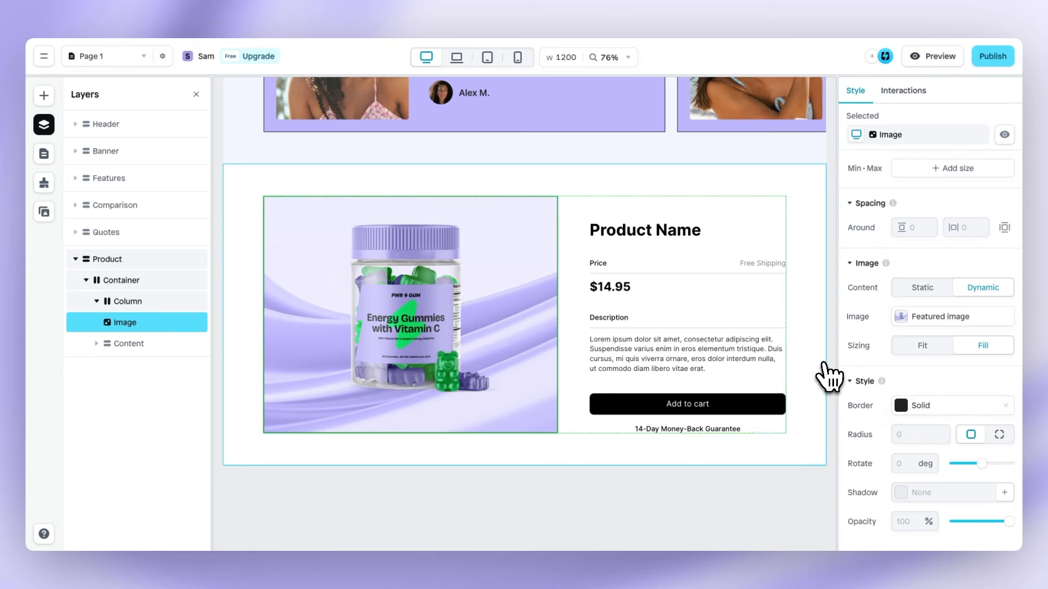
left_click(587, 324)
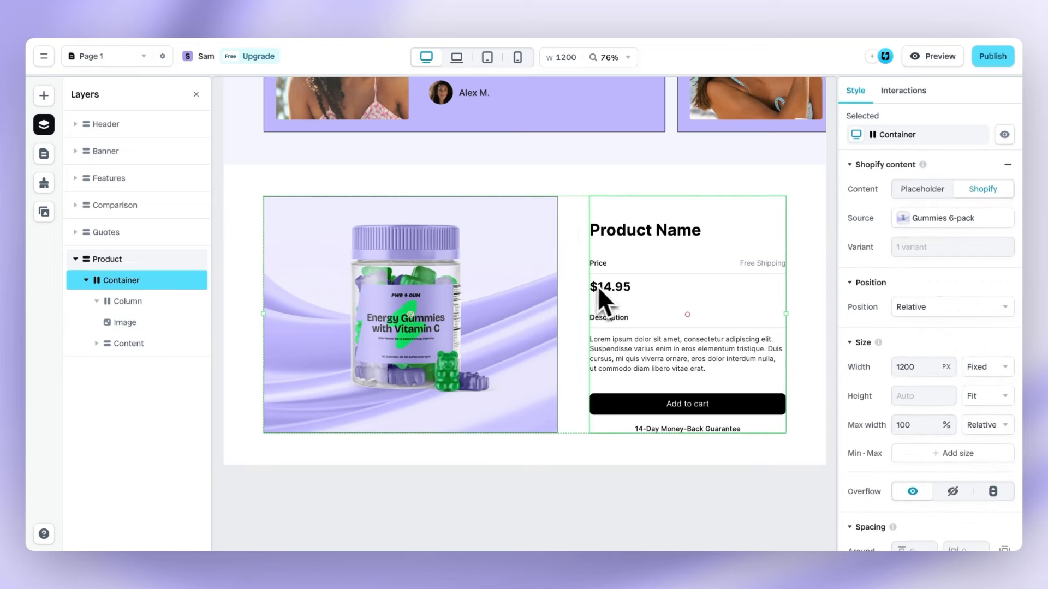
Make the product section's heading dynamic with Title as its source, and save the content setting
left_click(664, 234)
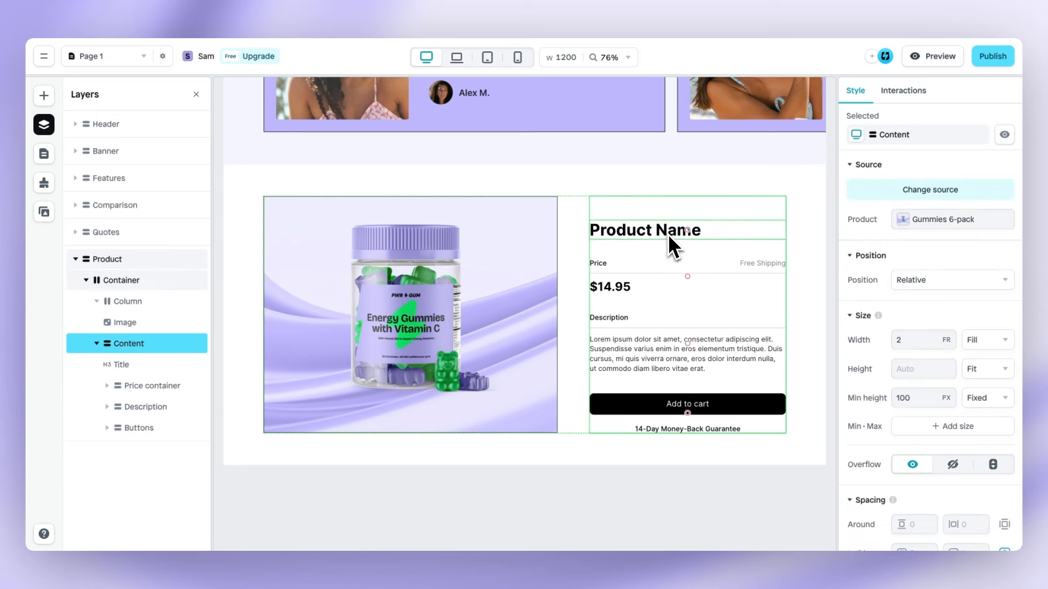
left_click(668, 234)
scroll(865, 346, "down", 6)
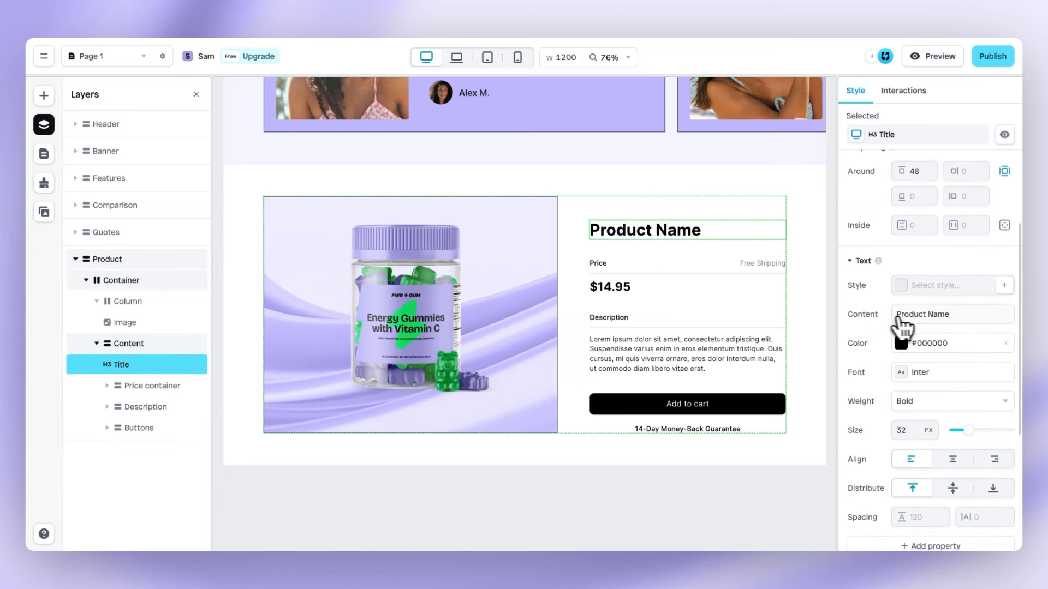
left_click(909, 316)
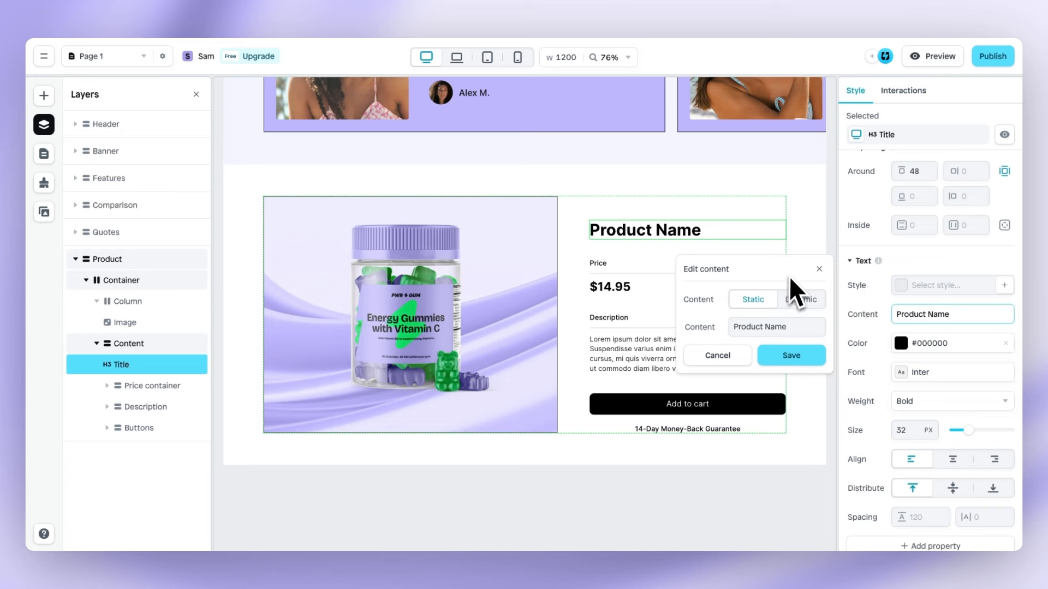
left_click(801, 300)
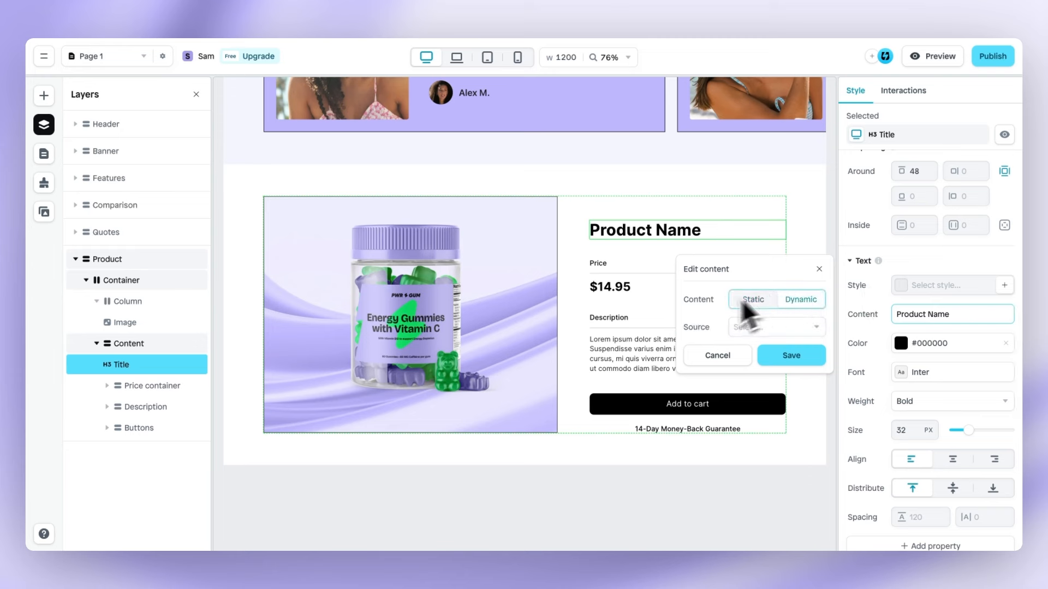
left_click(769, 328)
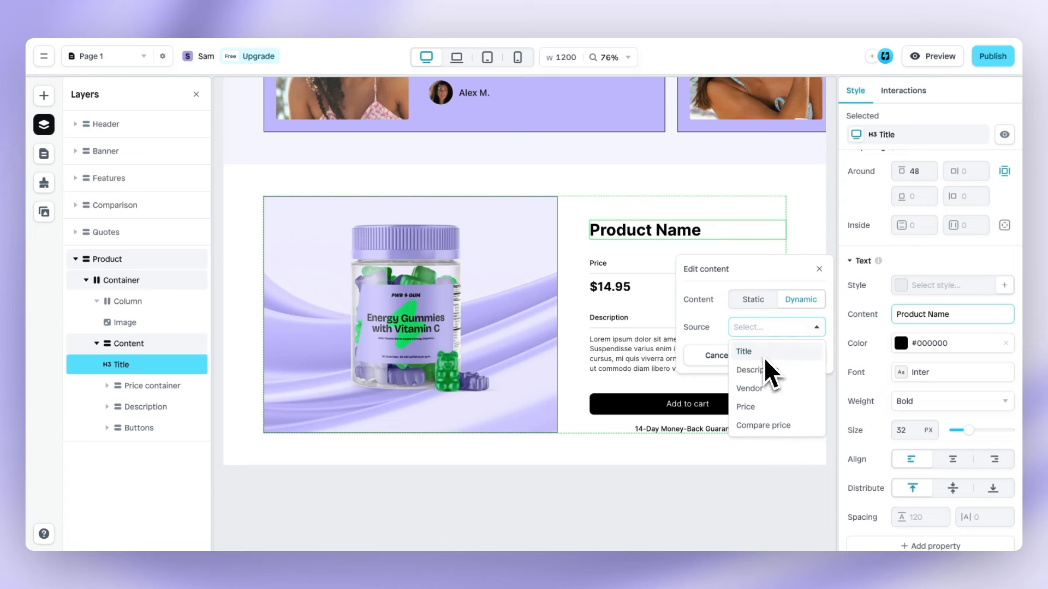
left_click(748, 353)
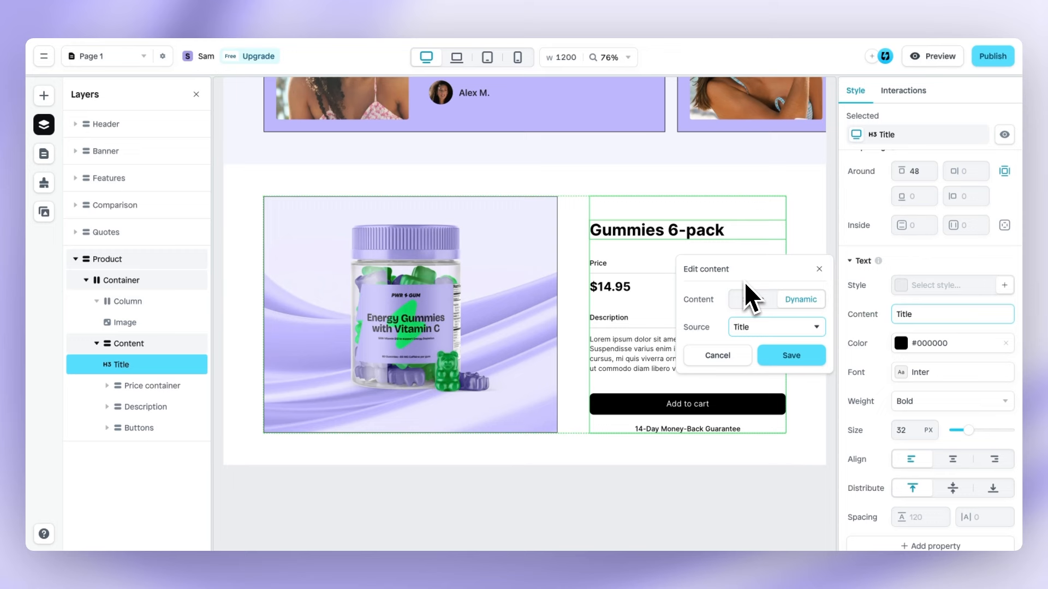
left_click(785, 358)
Search the fonts for "bric" and set the product title's font to Bricolage Grotesque
left_click(907, 401)
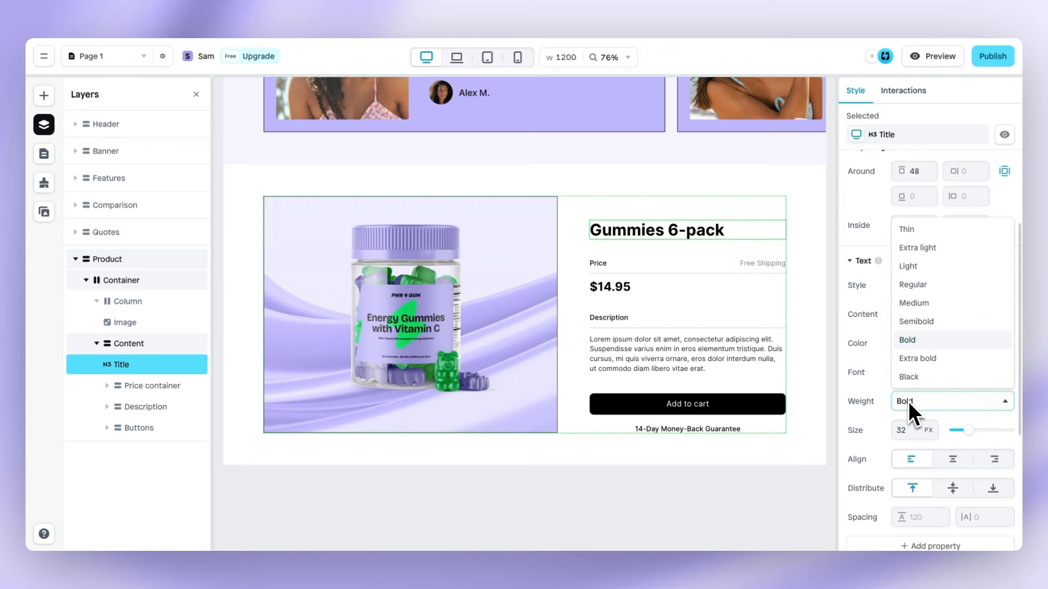
left_click(873, 374)
left_click(905, 376)
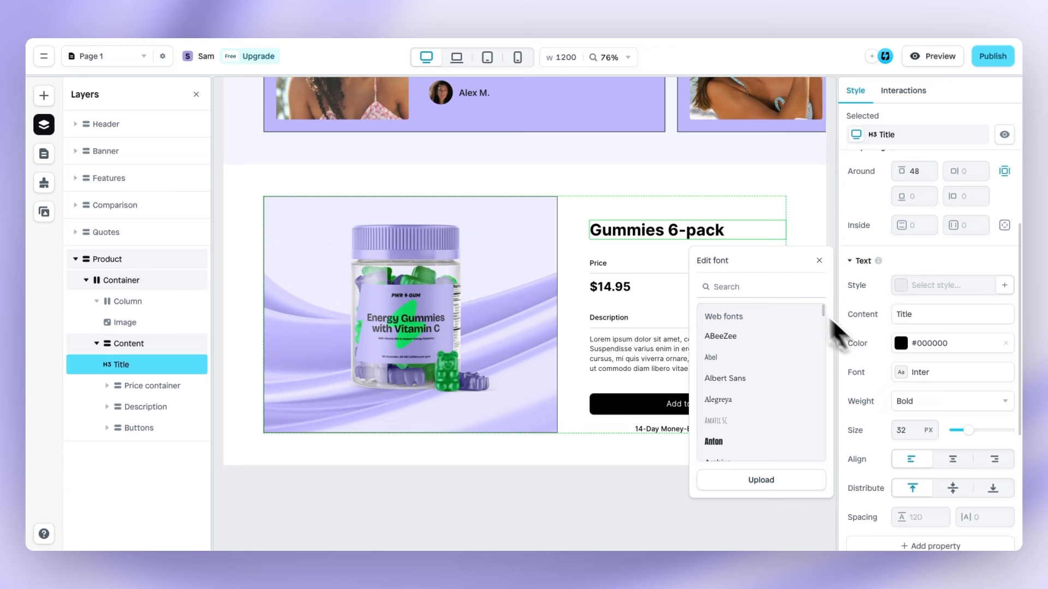
left_click(756, 287)
type("bric")
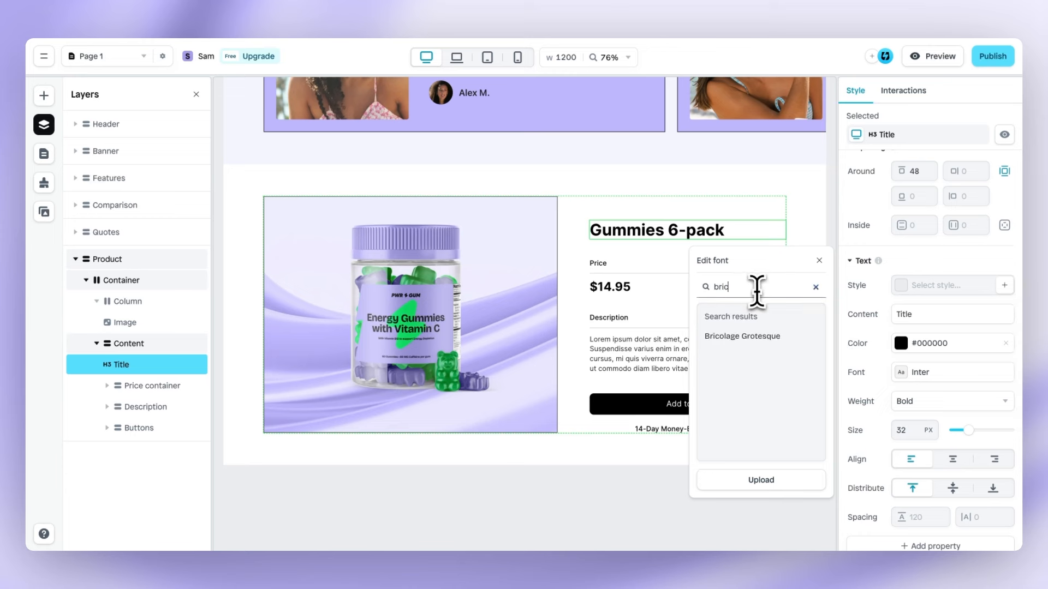
left_click(745, 337)
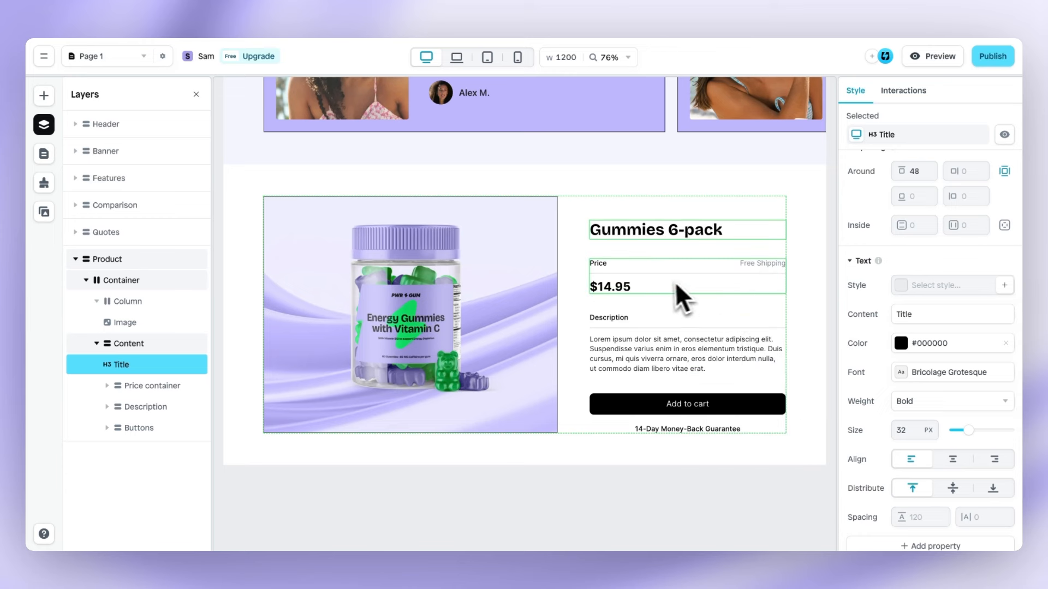
left_click(733, 232)
Check which dynamic source the product's price text uses and close its content settings without changes
left_click(617, 280)
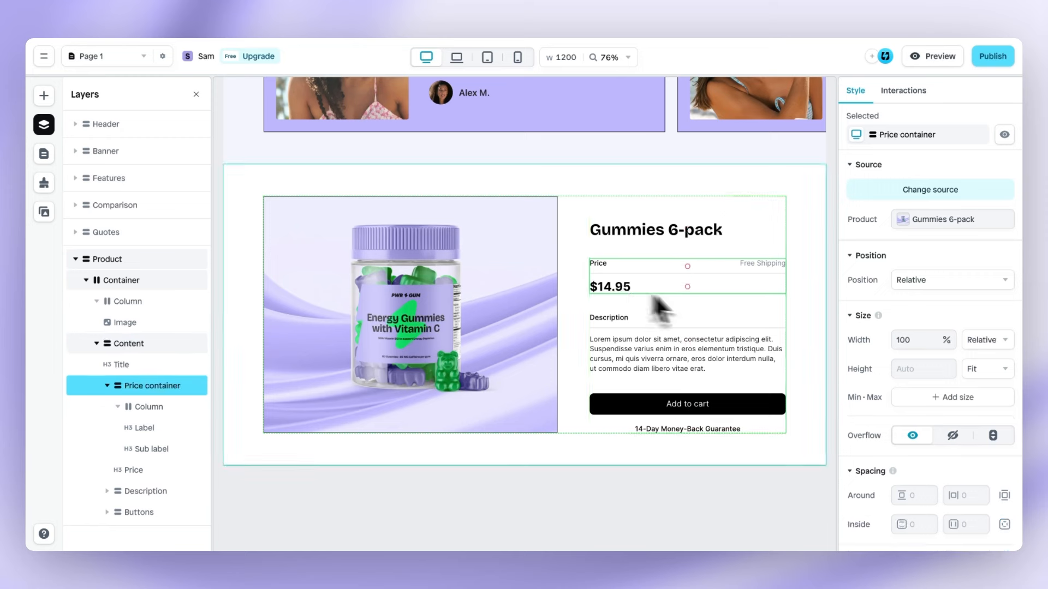
scroll(854, 350, "down", 8)
scroll(859, 354, "down", 2)
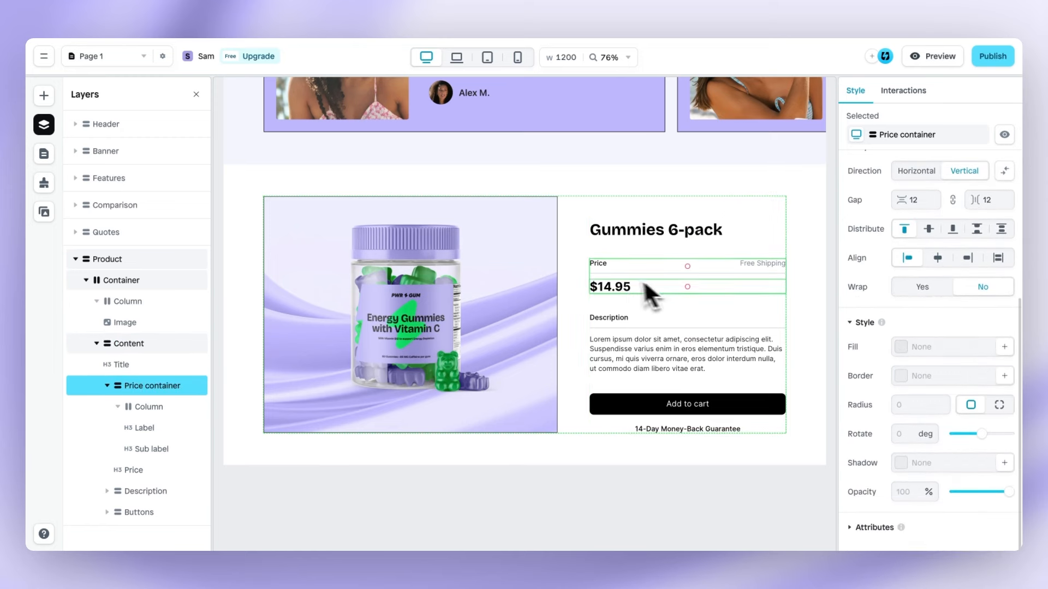
left_click(628, 287)
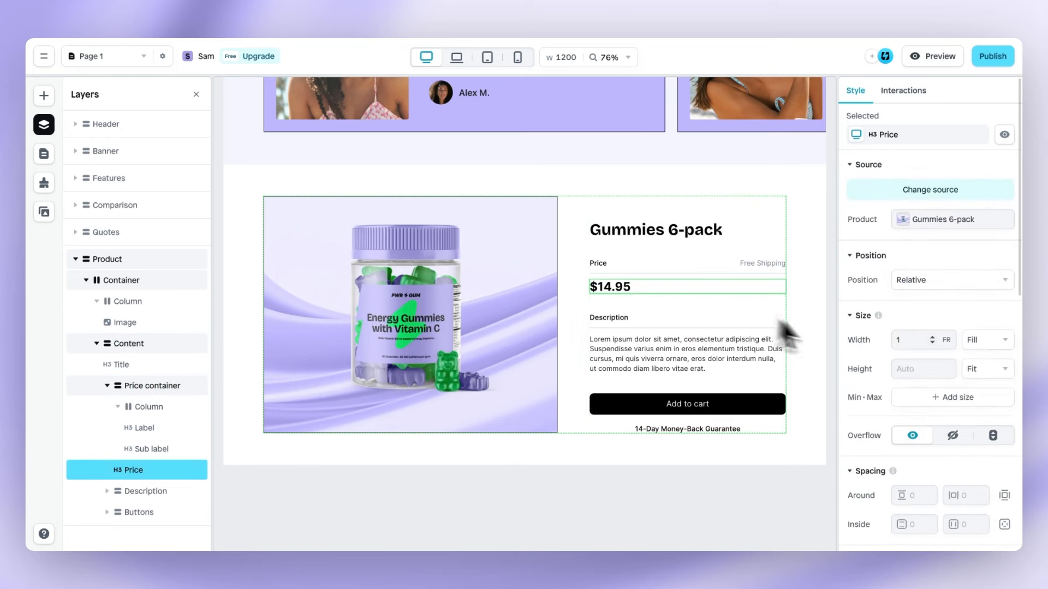
scroll(863, 352, "down", 4)
scroll(867, 357, "down", 1)
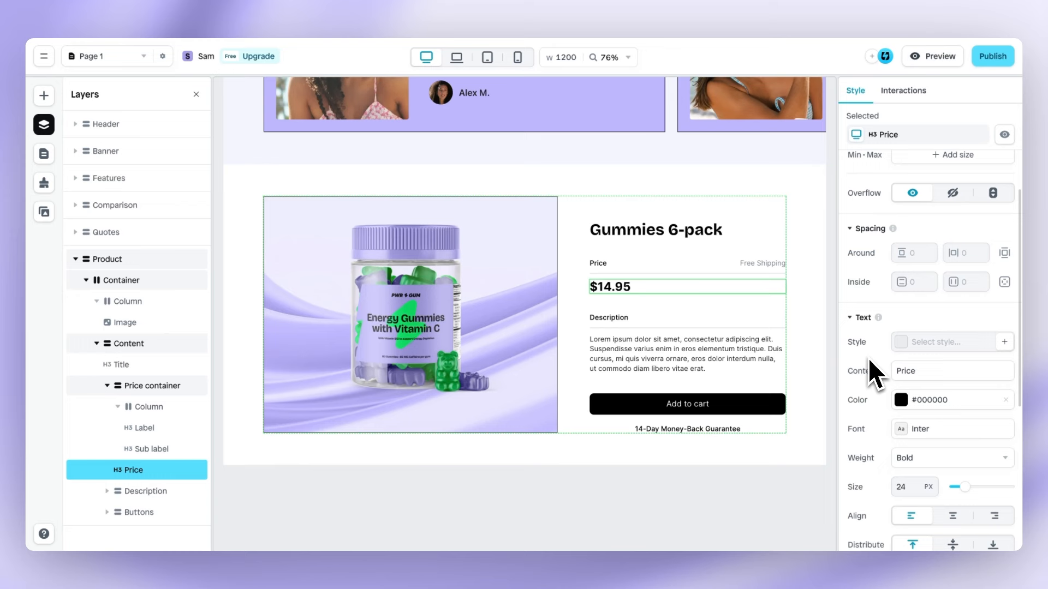
left_click(897, 371)
left_click(806, 384)
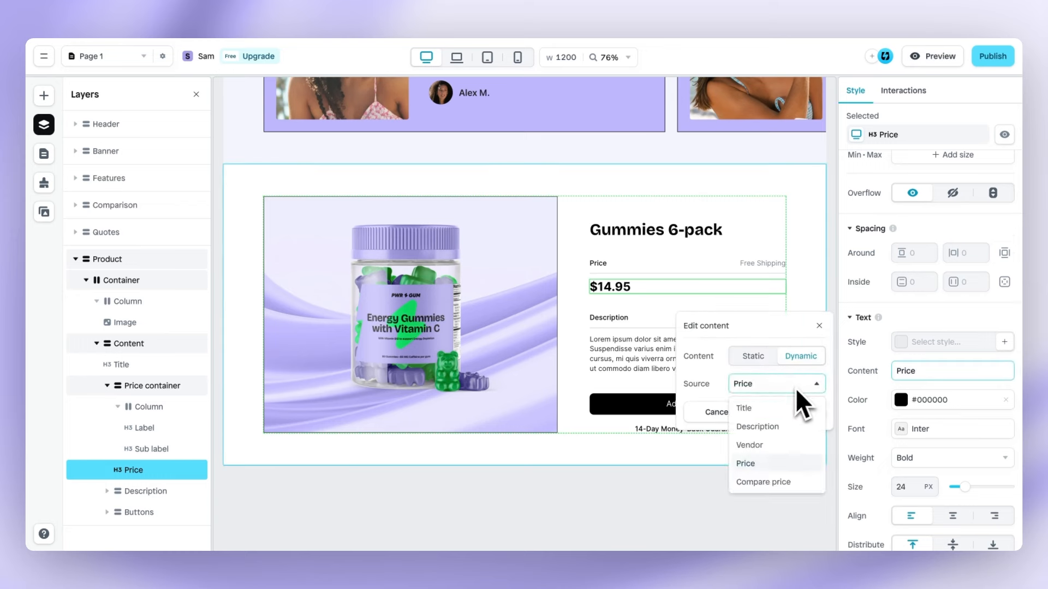
left_click(818, 326)
Make the placeholder description paragraph dynamic with Description as its source, and save the content setting
left_click(700, 358)
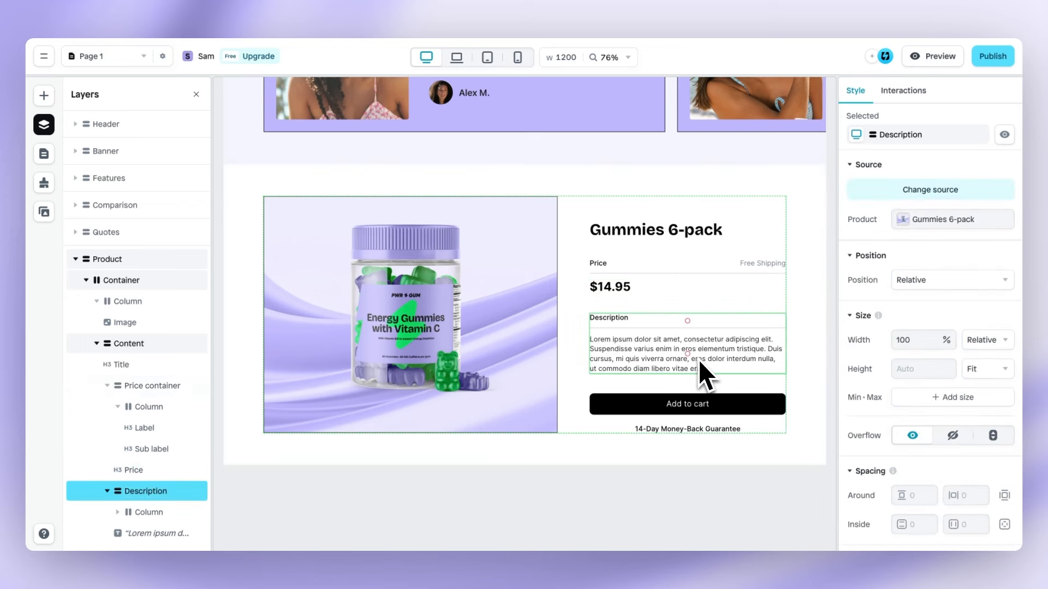
left_click(653, 356)
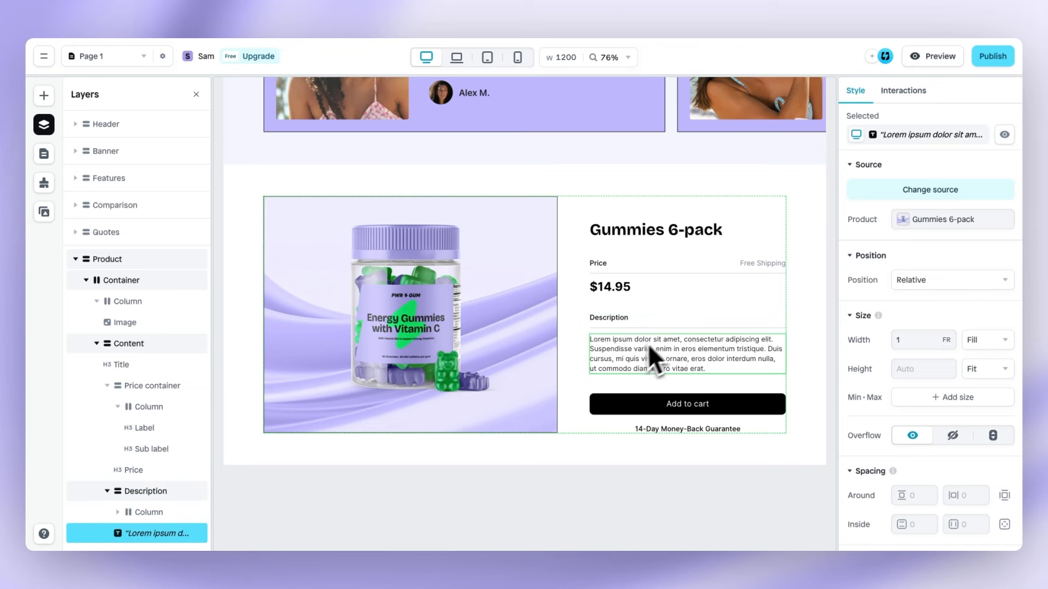
scroll(865, 357, "down", 7)
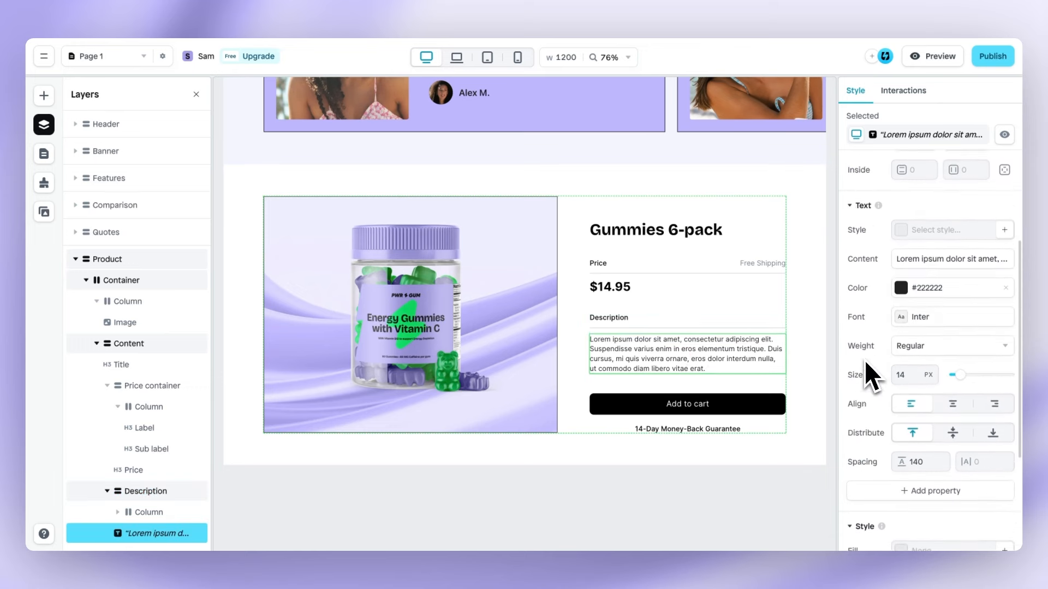
left_click(908, 218)
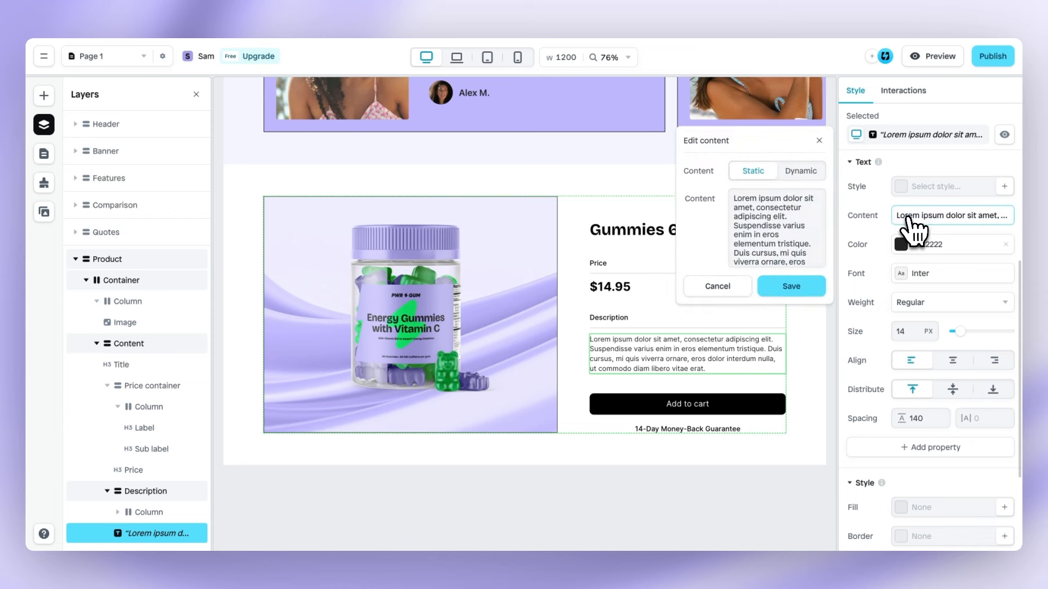
left_click(800, 171)
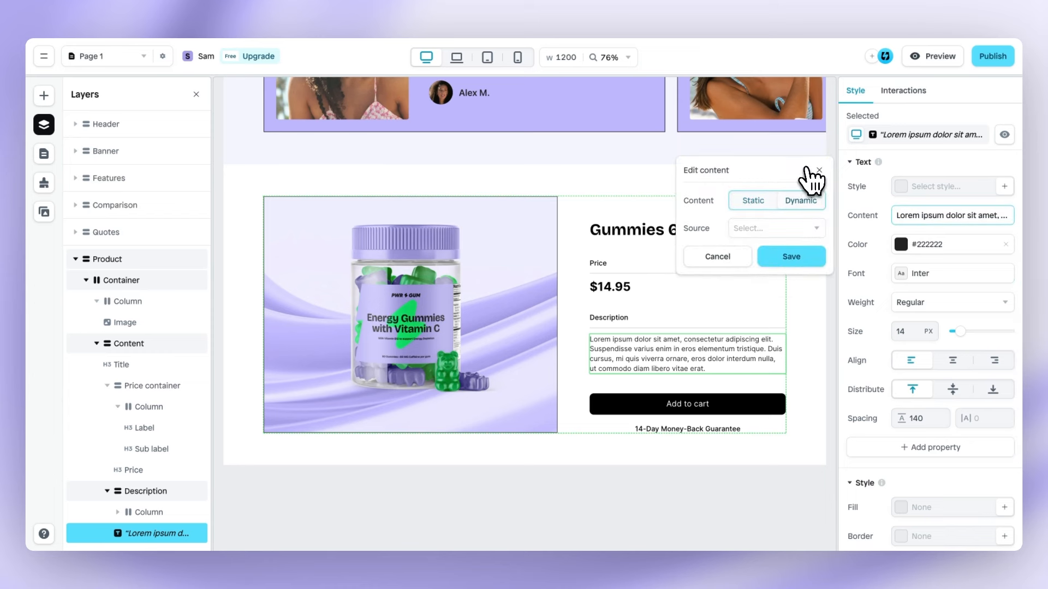
left_click(799, 228)
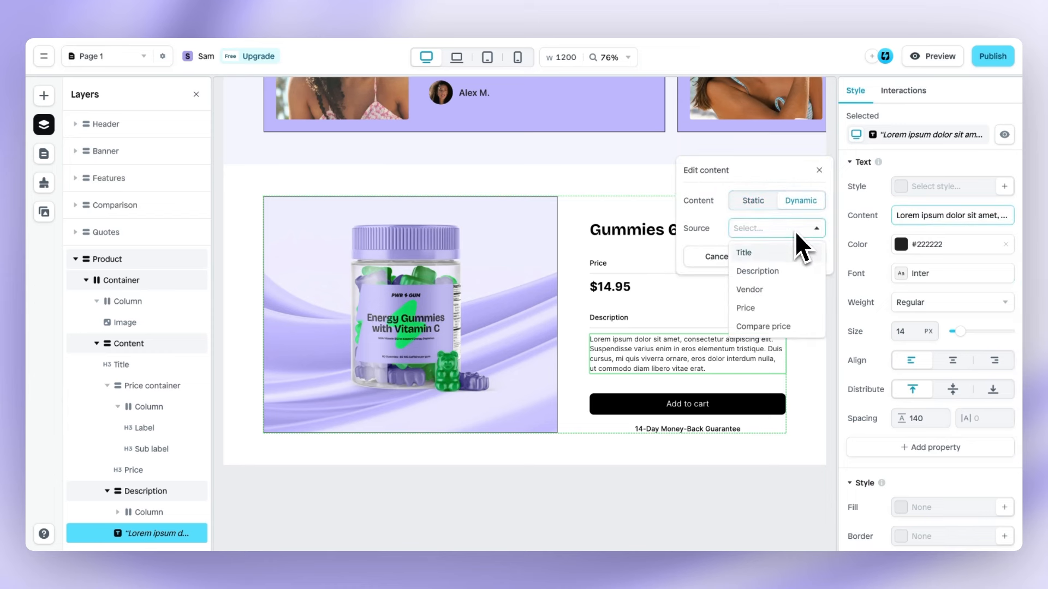
left_click(781, 272)
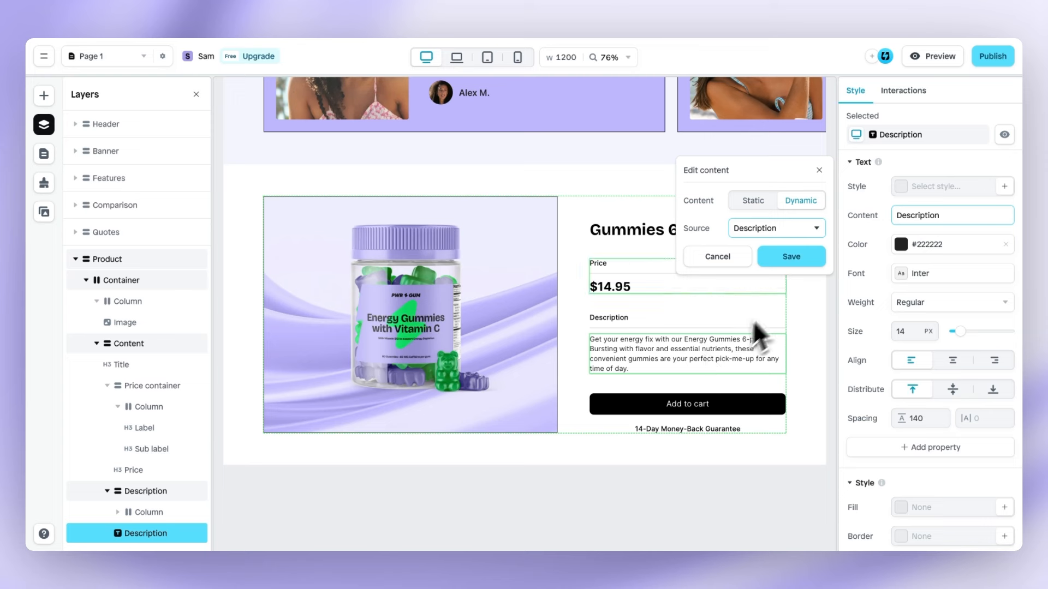
left_click(796, 264)
Fill the Product section's background with the saved Lila colour style
left_click(814, 241)
scroll(877, 339, "down", 6)
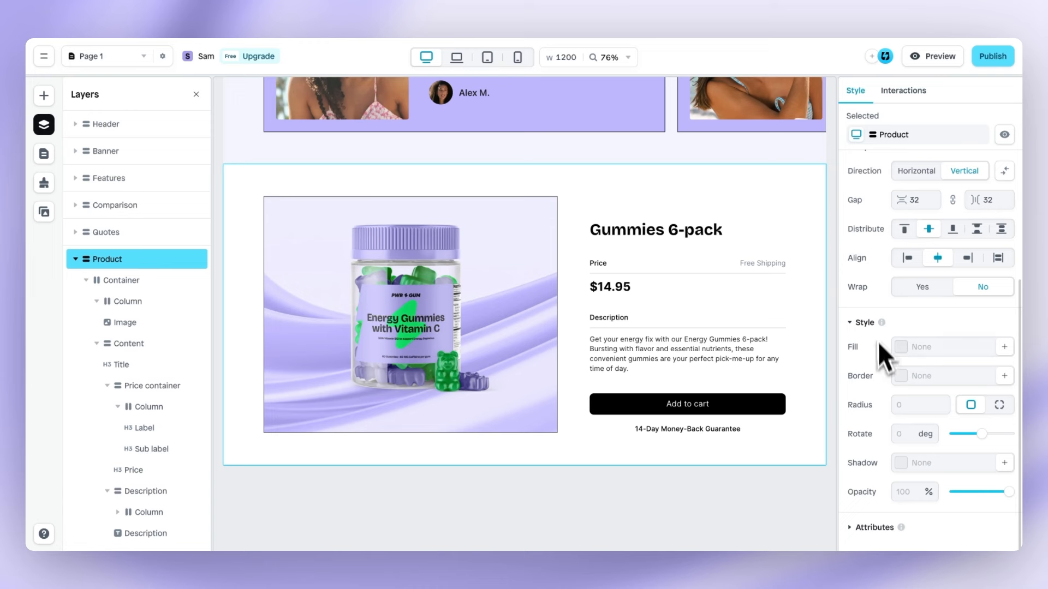
left_click(902, 348)
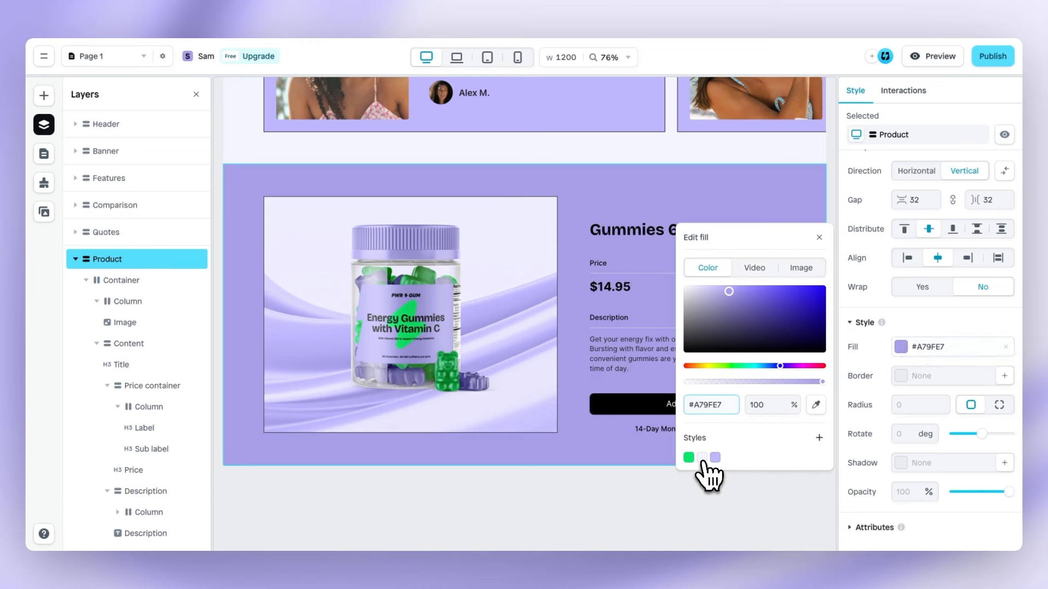
left_click(703, 458)
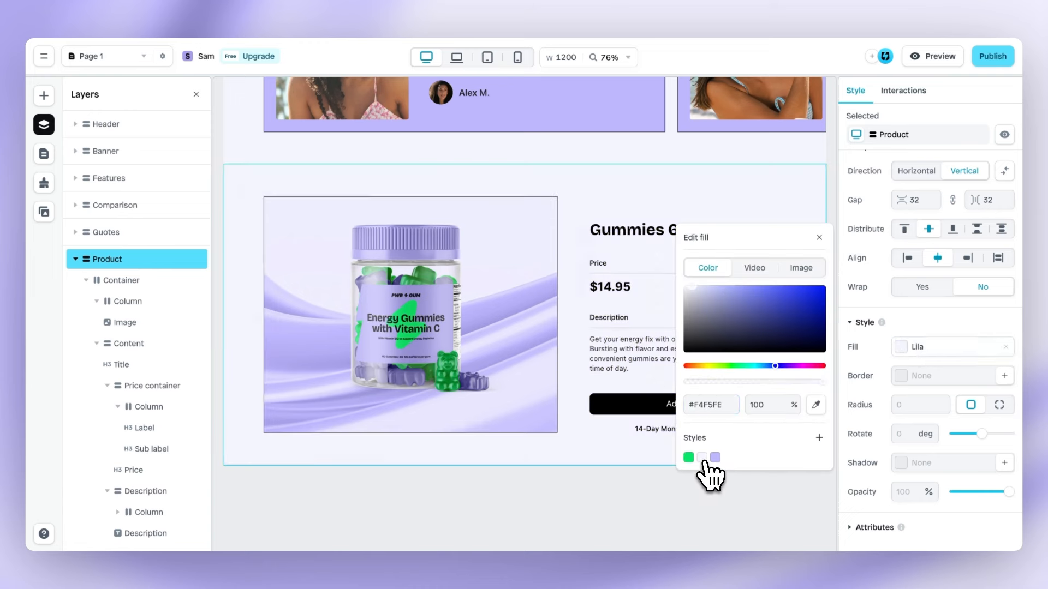
left_click(819, 238)
Fill the Add to cart button with the saved Green colour style
left_click(757, 411)
left_click(764, 410)
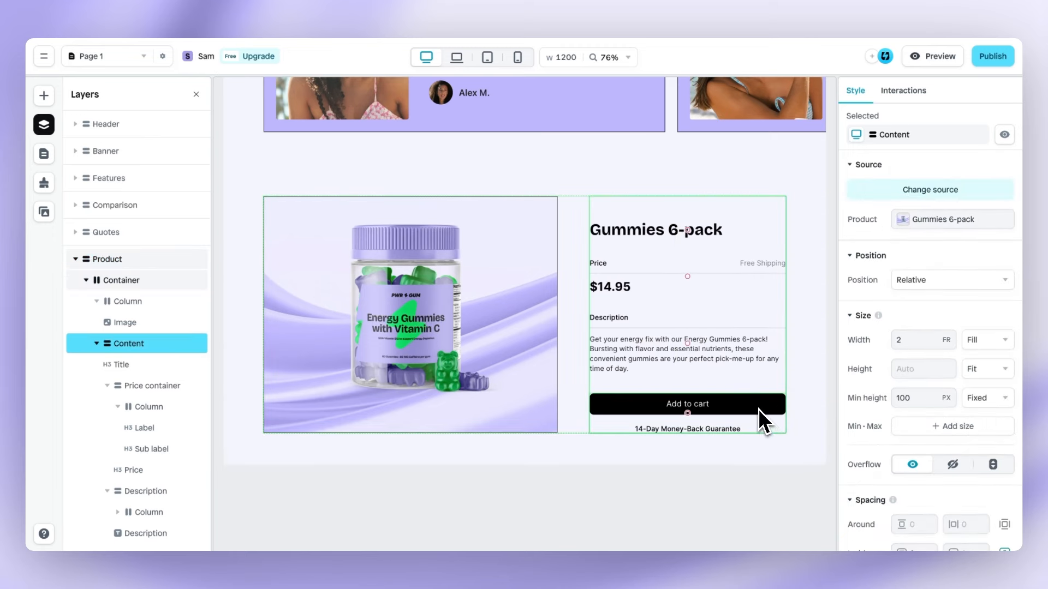
left_click(759, 410)
left_click(762, 413)
scroll(860, 404, "down", 6)
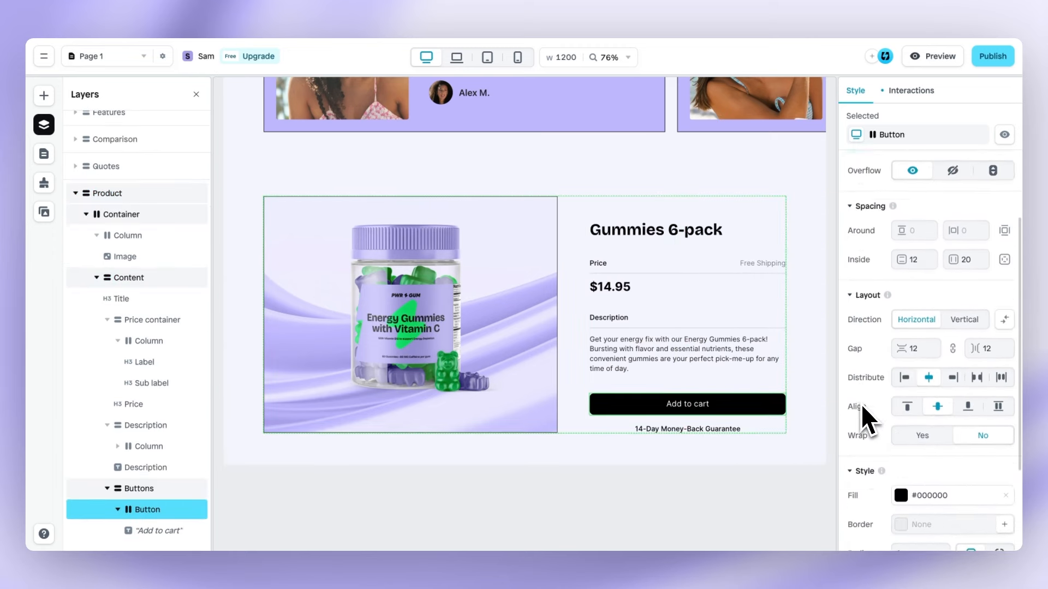
left_click(901, 347)
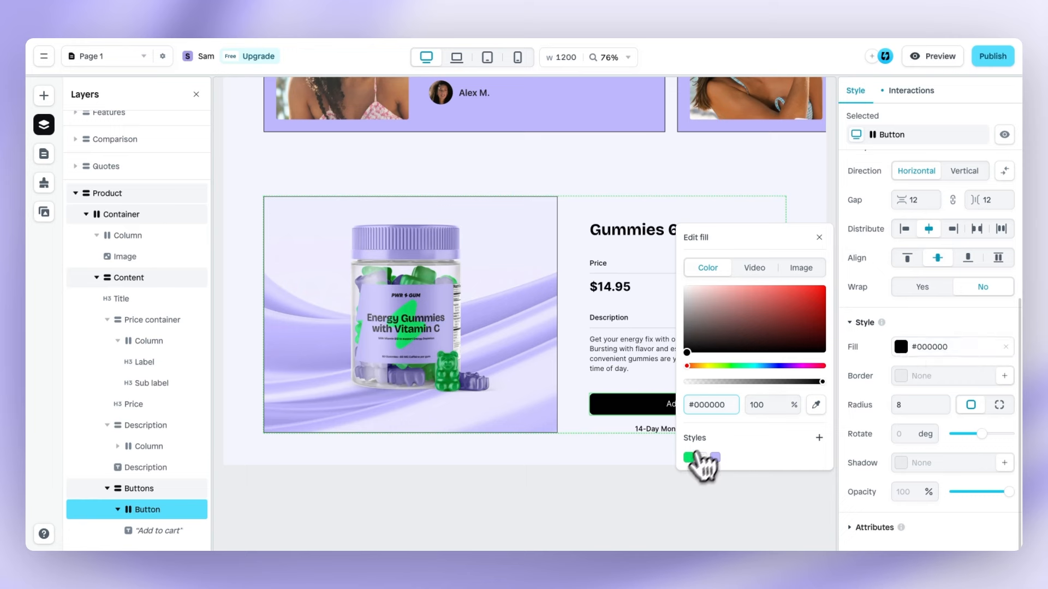
left_click(689, 457)
left_click(819, 238)
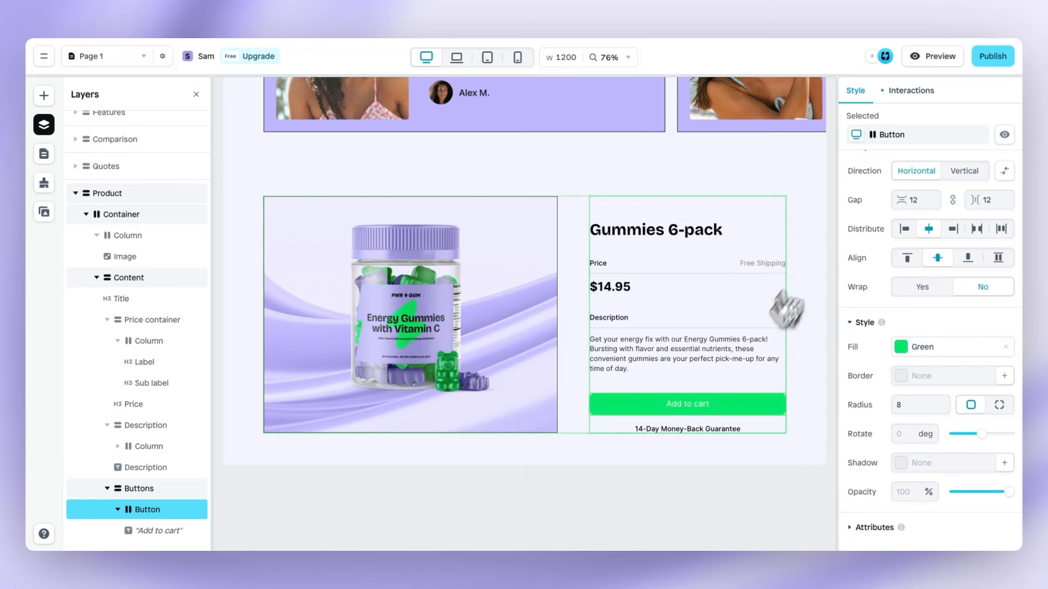
Set the Add to cart button's text colour to black (#000000)
left_click(699, 399)
scroll(889, 368, "down", 5)
left_click(900, 348)
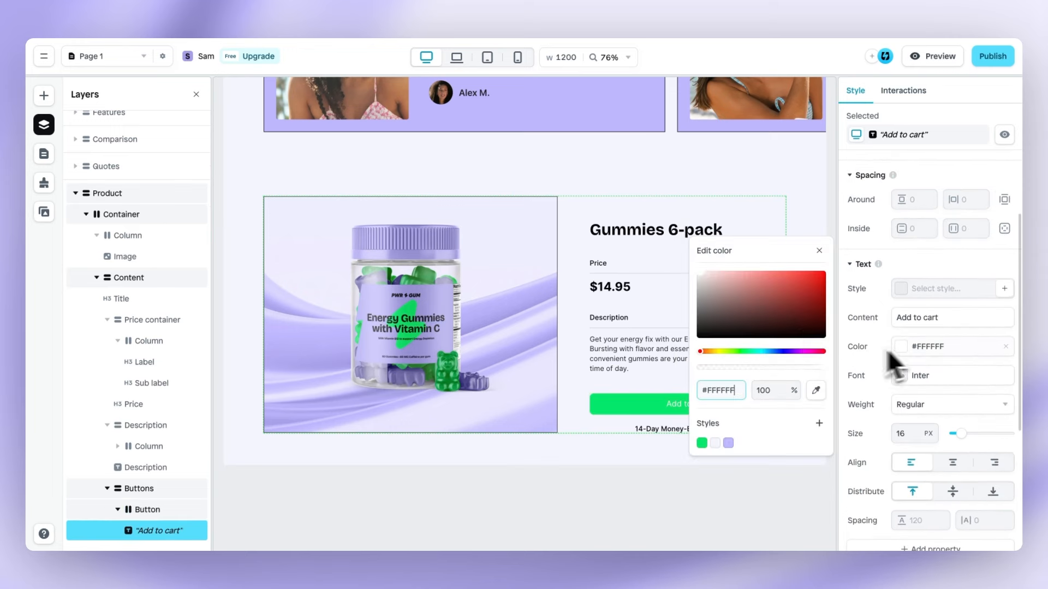
left_click_drag(726, 322, 656, 403)
left_click(819, 252)
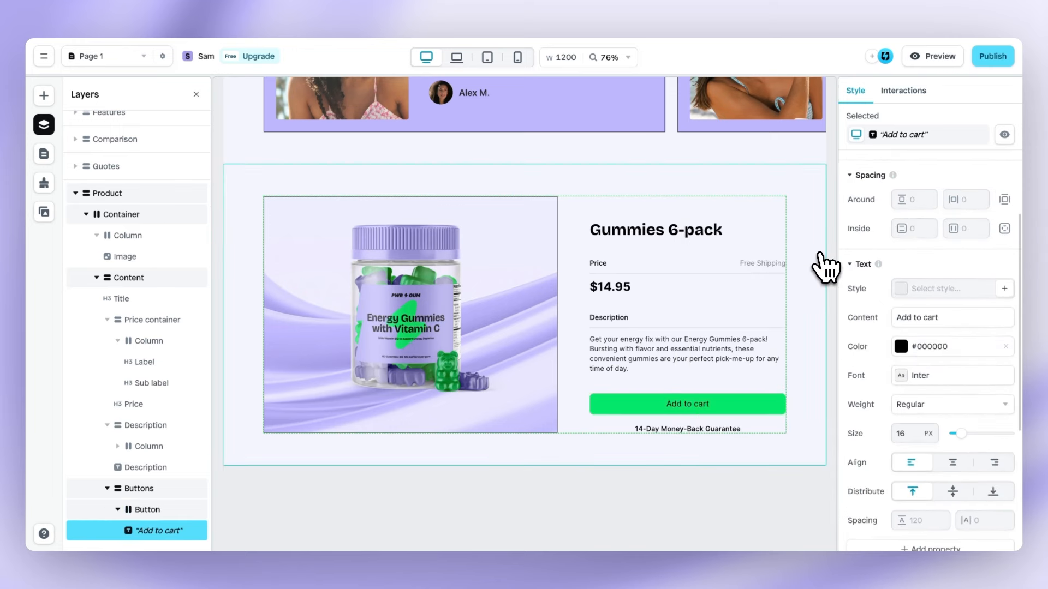
Clear the Add to cart button's corner radius and give it a solid black (#000000) border
left_click(761, 404)
scroll(894, 410, "down", 8)
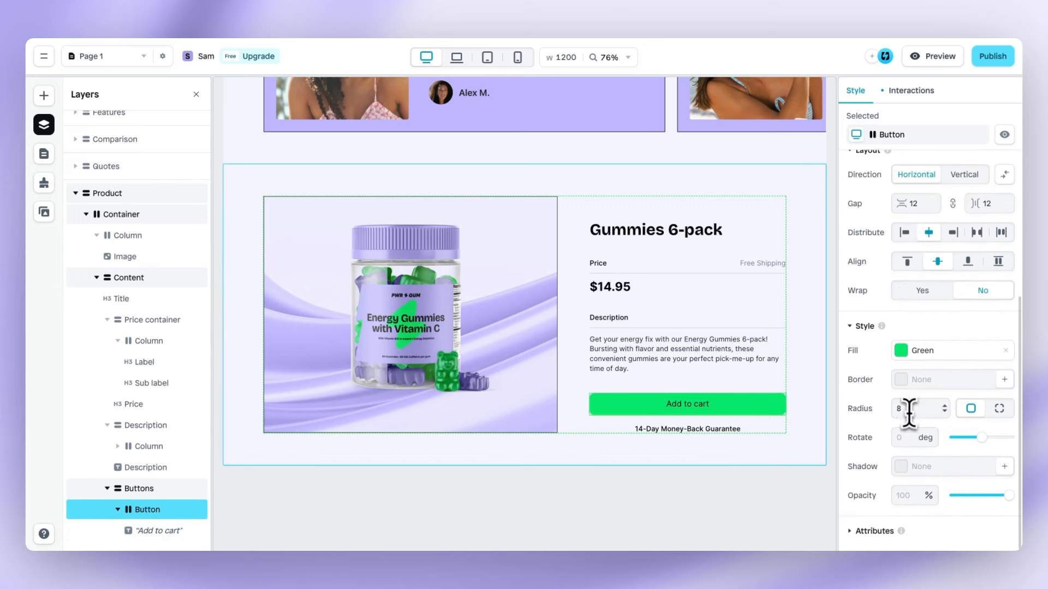
left_click_drag(908, 410, 855, 410)
key("BackSpace")
left_click(904, 381)
left_click(901, 380)
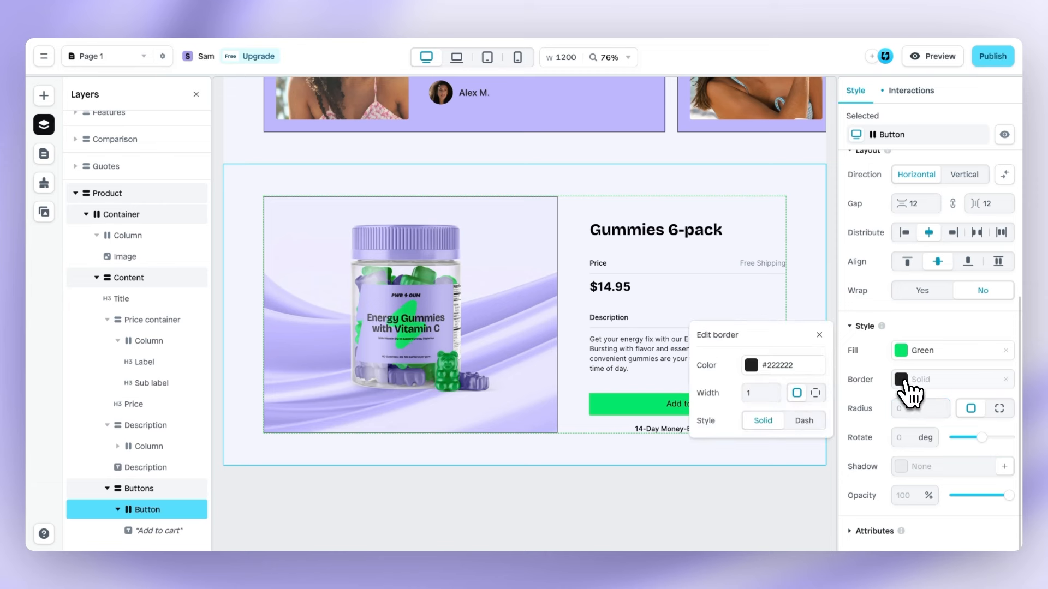
left_click(761, 365)
left_click_drag(765, 374, 699, 402)
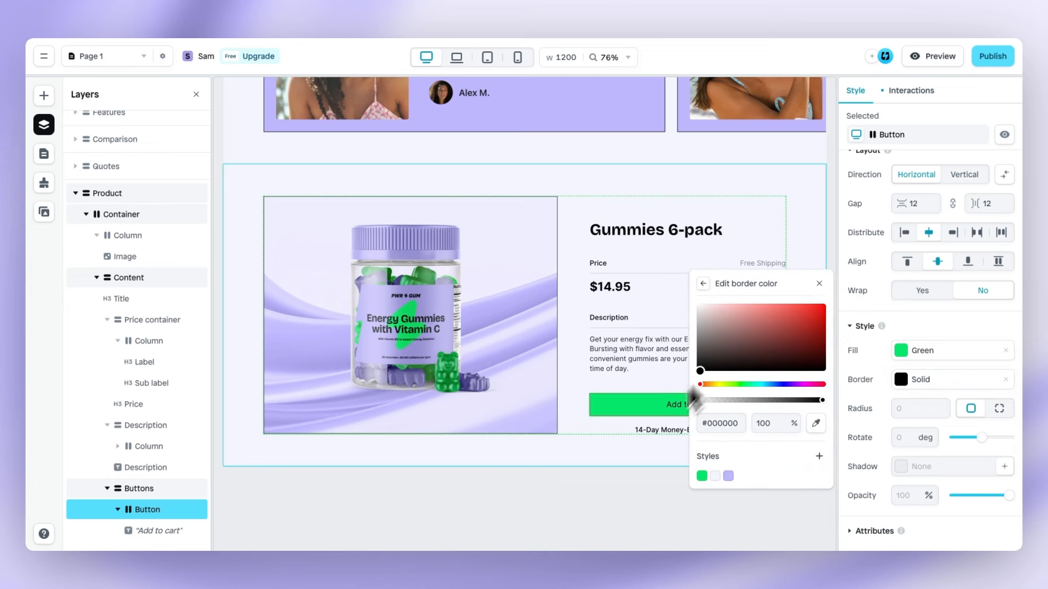
left_click(819, 283)
left_click(807, 369)
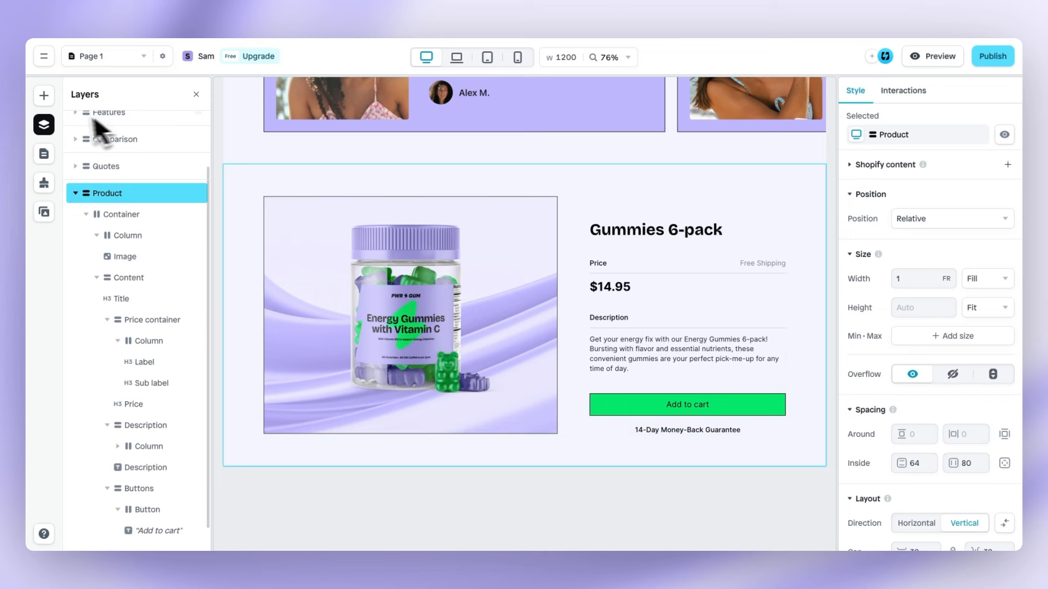
Insert a product quantity selector between the price and the description
left_click(45, 97)
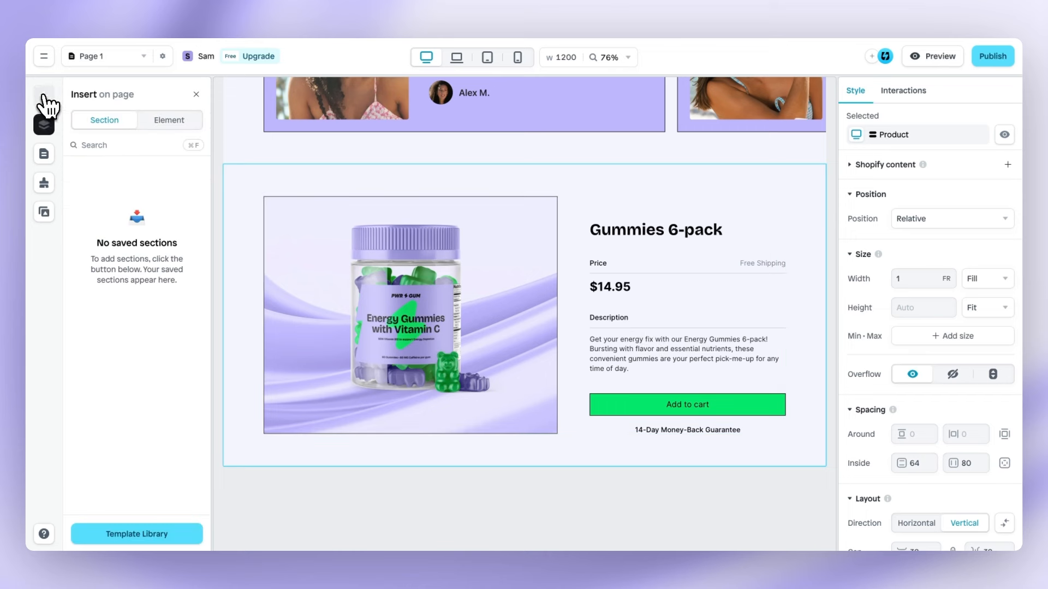
left_click(164, 121)
mouse_move(141, 376)
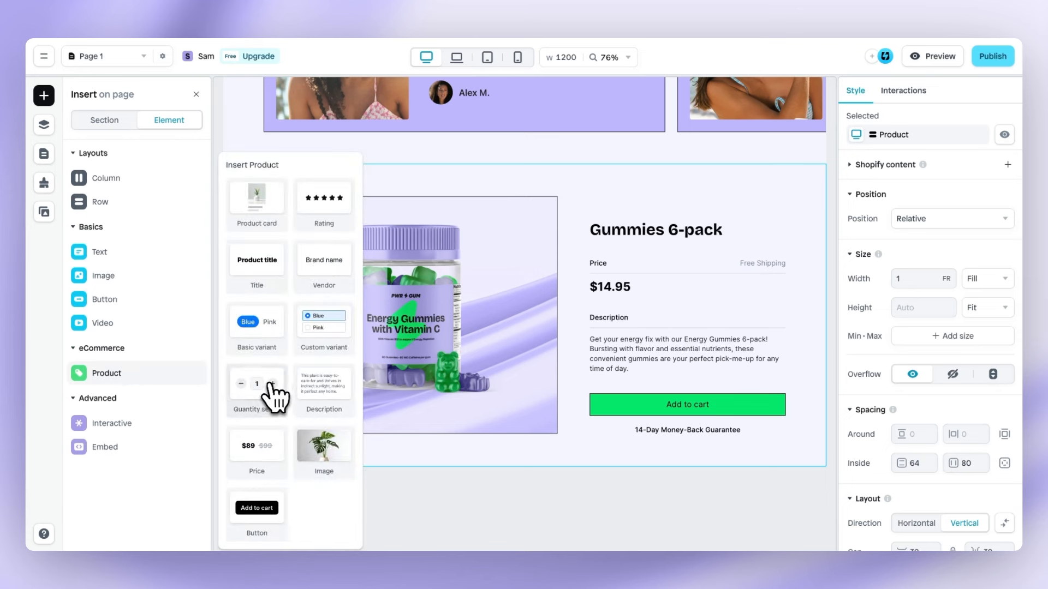
left_click_drag(271, 396, 651, 296)
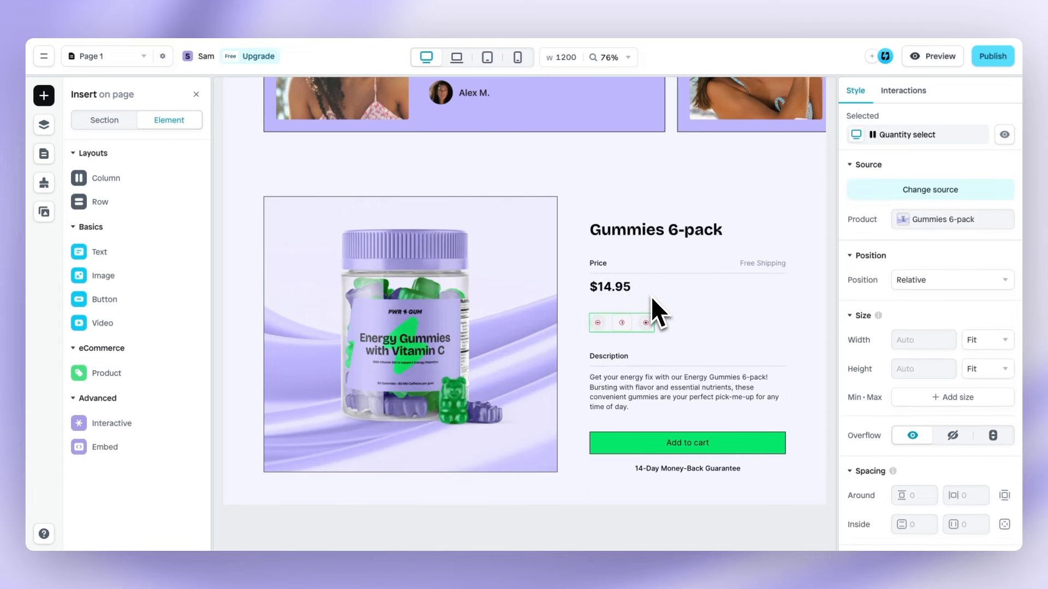
Preview the page, test increasing and decreasing the product quantity, and return to the editor
left_click(940, 56)
scroll(810, 322, "down", 10)
scroll(807, 321, "down", 10)
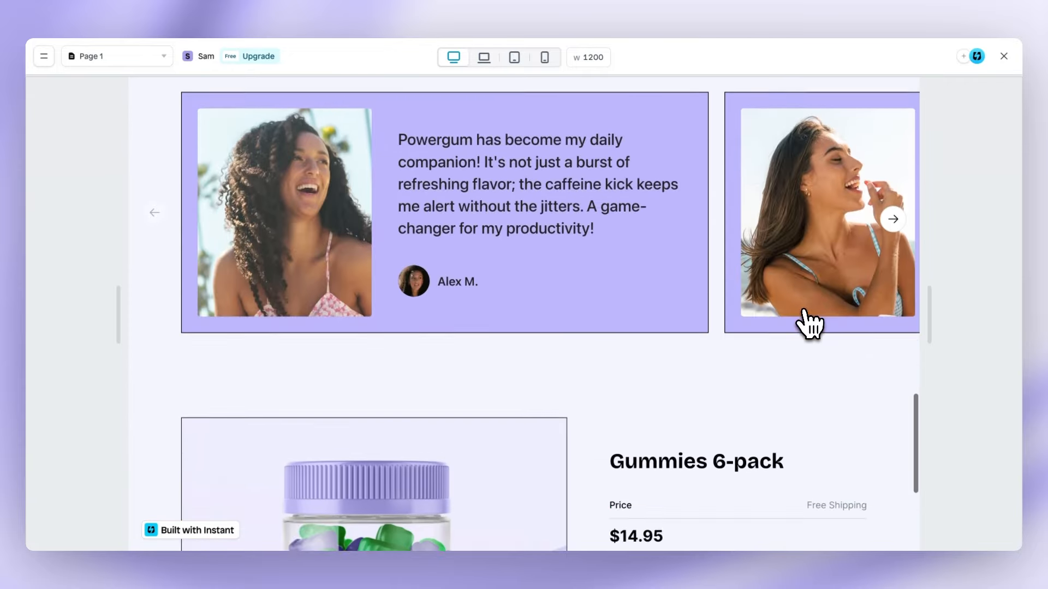
left_click(683, 314)
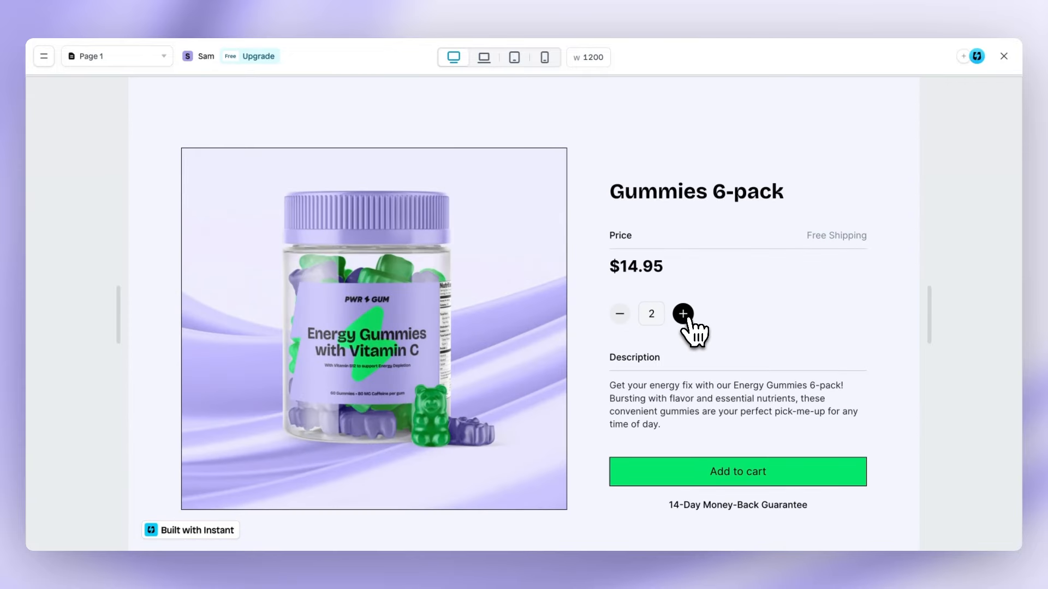
left_click(686, 316)
left_click(685, 316)
left_click(620, 315)
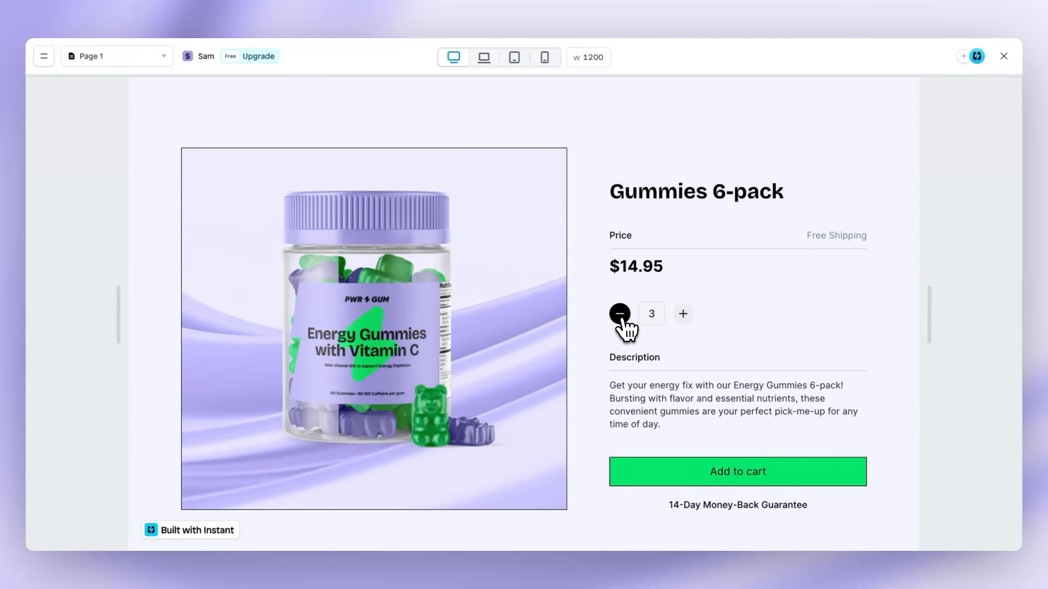
left_click(619, 314)
left_click(619, 315)
left_click(1003, 55)
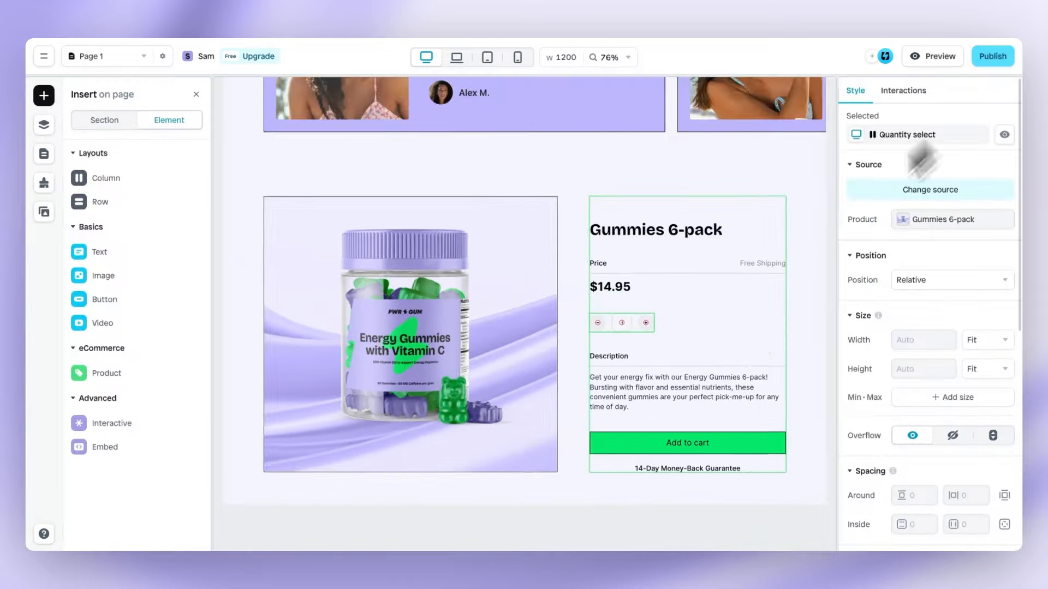
Fill the quantity selector's decrease button with white (#FFFFFF)
left_click(602, 292)
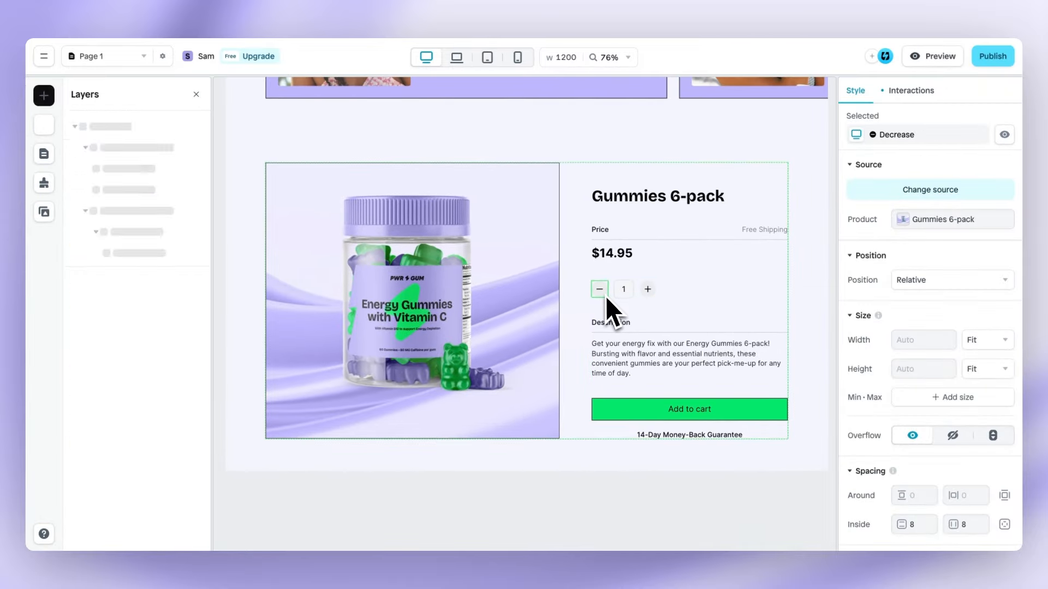
scroll(884, 311, "down", 5)
scroll(884, 312, "down", 1)
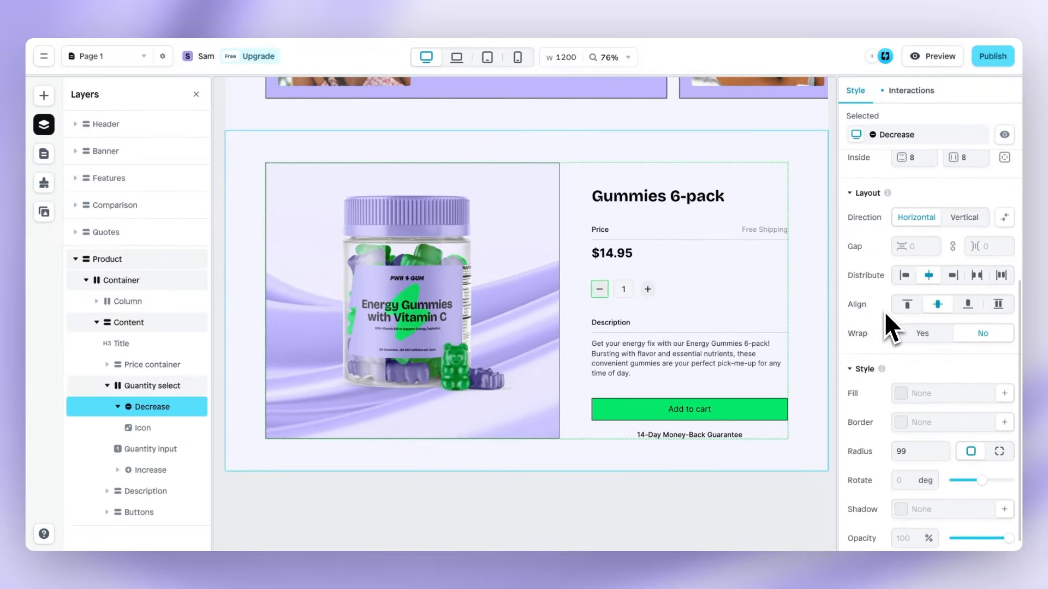
left_click(901, 378)
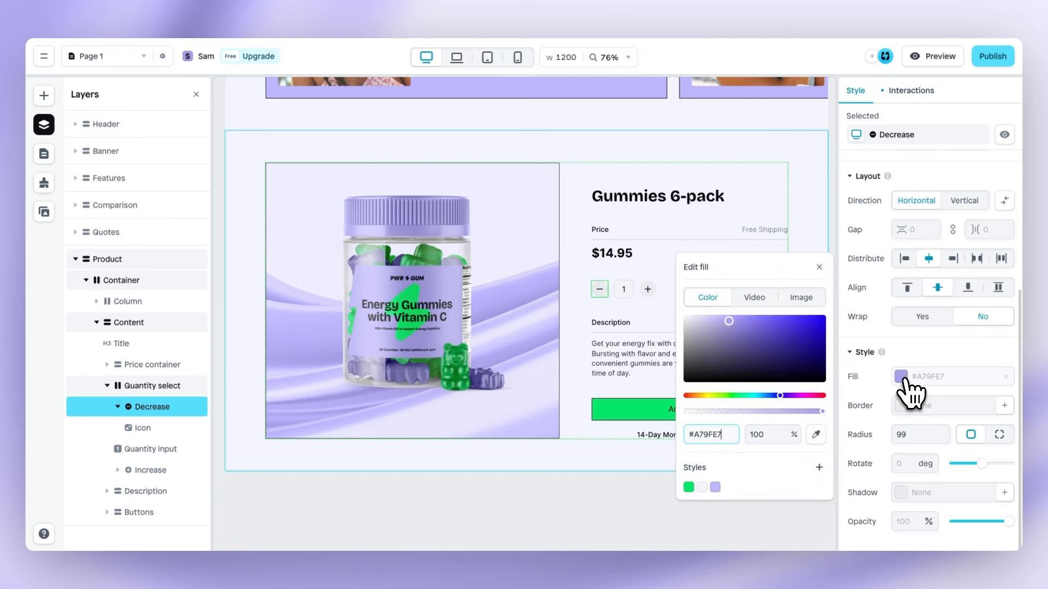
left_click_drag(741, 347, 603, 273)
left_click(819, 267)
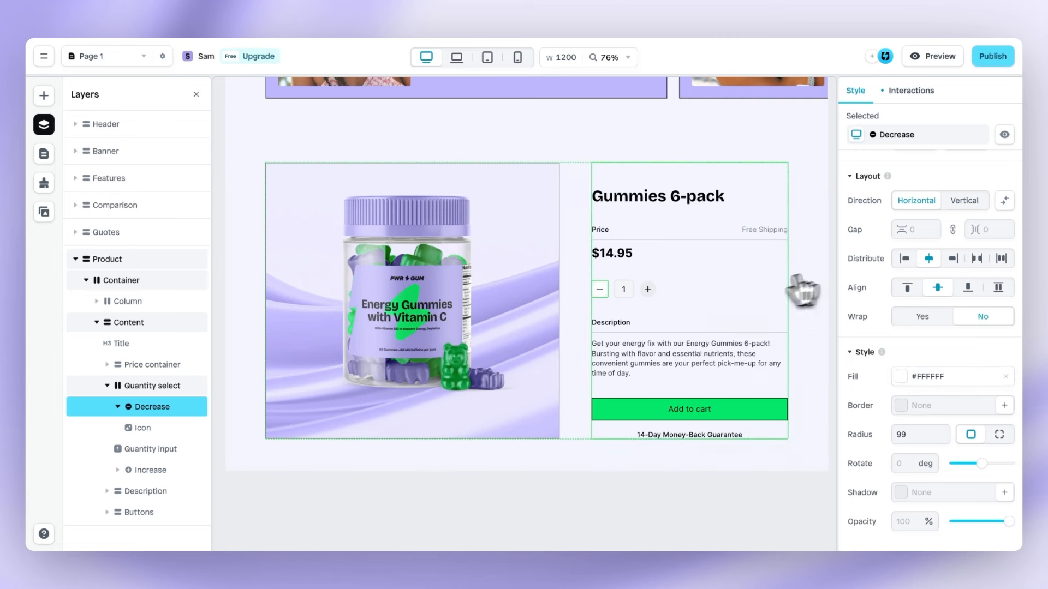
Apply the saved Purple colour style as the fill of the quantity selector's increase button
left_click(648, 289)
scroll(902, 371, "down", 6)
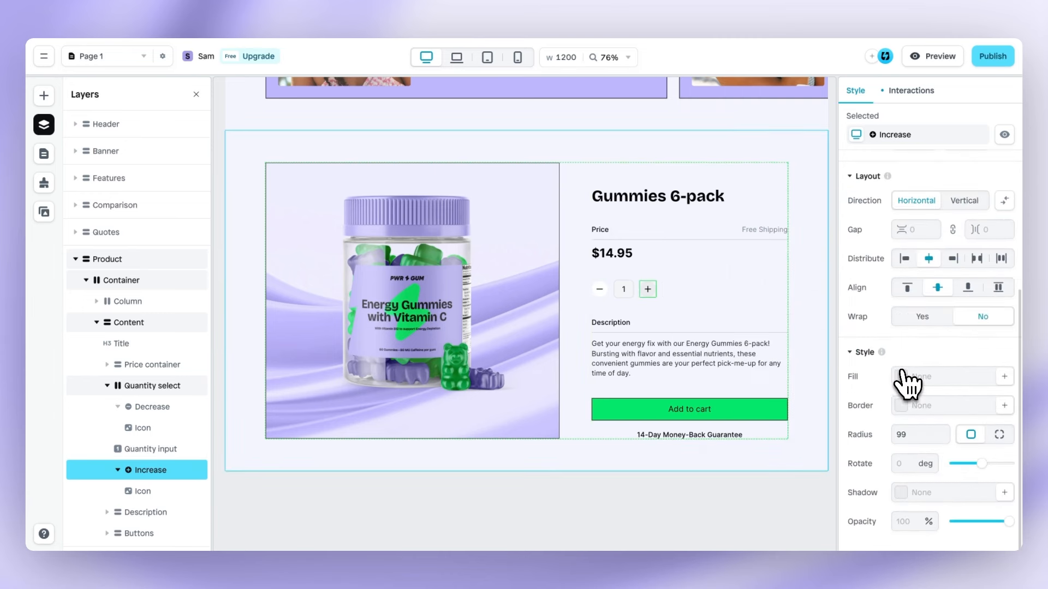
left_click(901, 378)
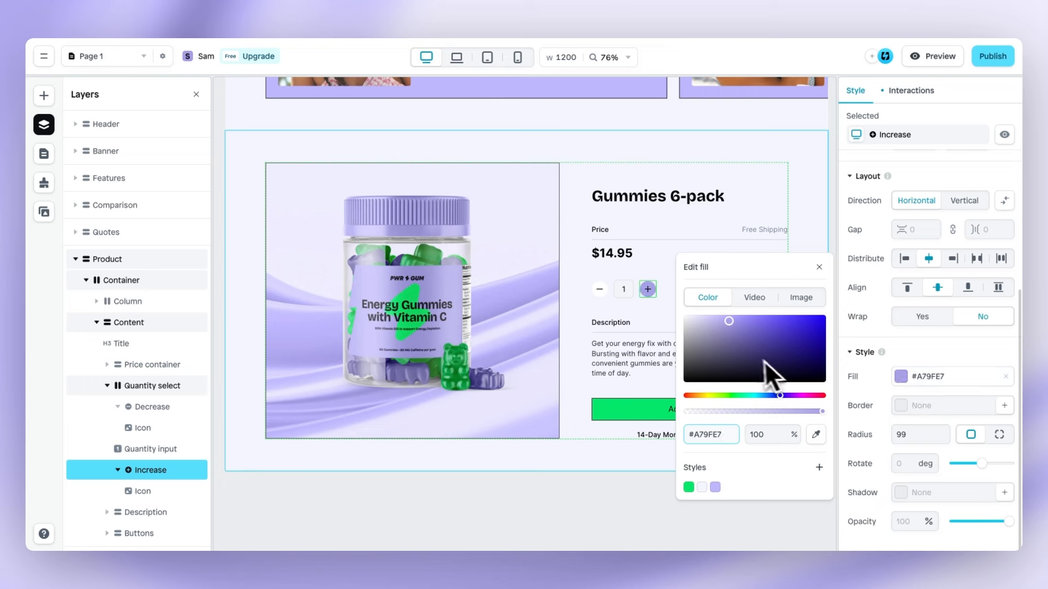
left_click(715, 487)
left_click(819, 267)
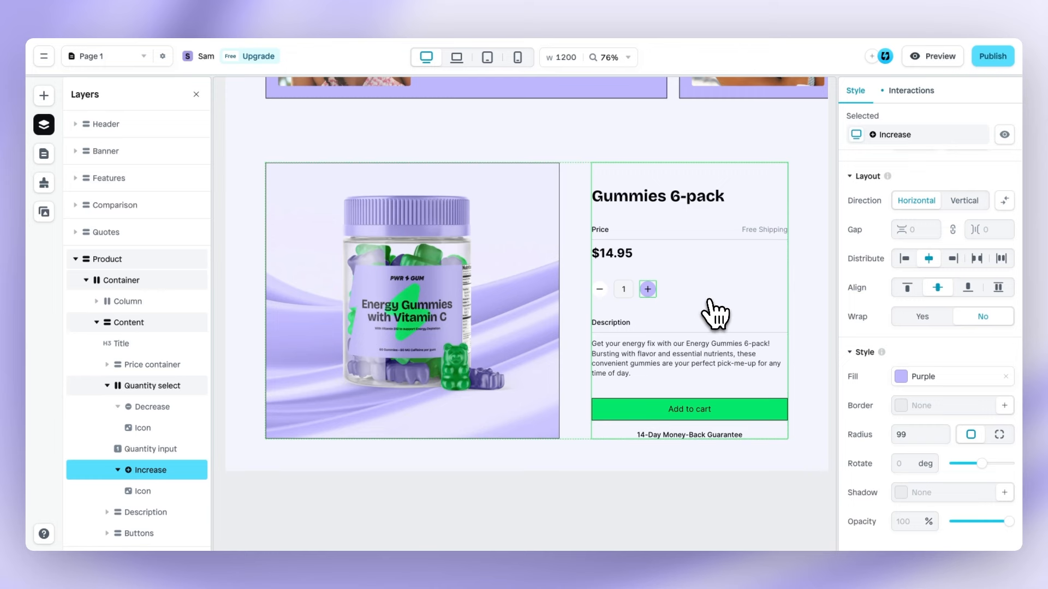
Insert a product rating element between the Gummies 6-pack title and the price, and check its available review apps
left_click(42, 97)
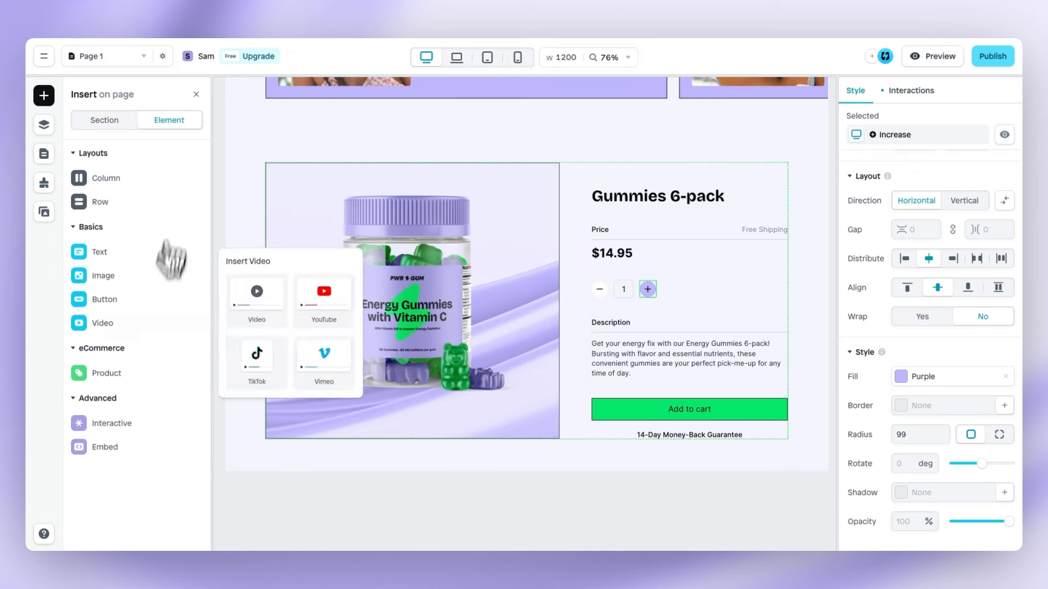
mouse_move(136, 374)
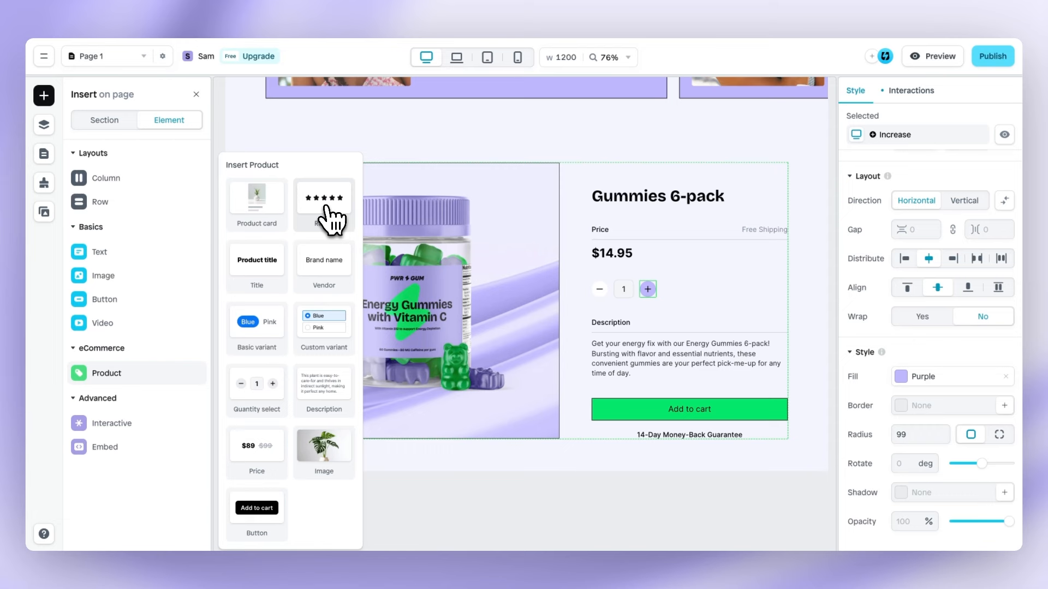
left_click_drag(330, 218, 665, 207)
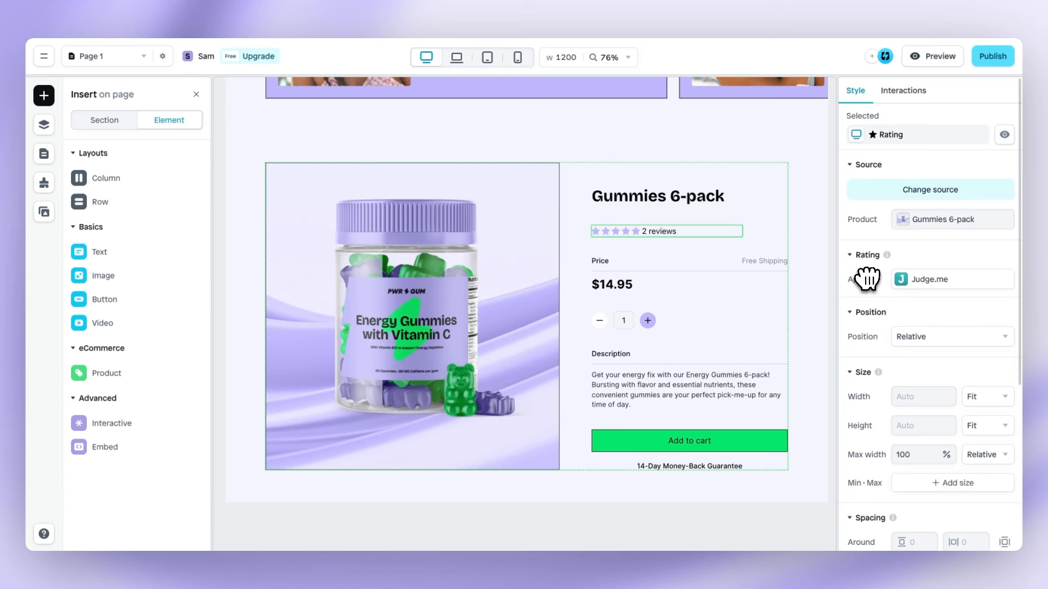
scroll(867, 278, "down", 1)
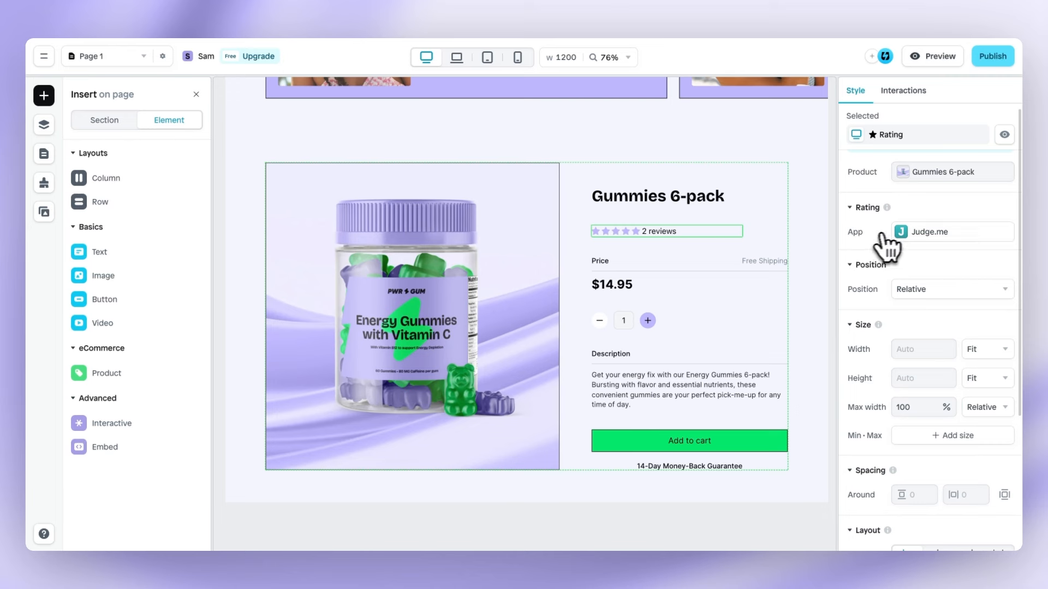
left_click(904, 232)
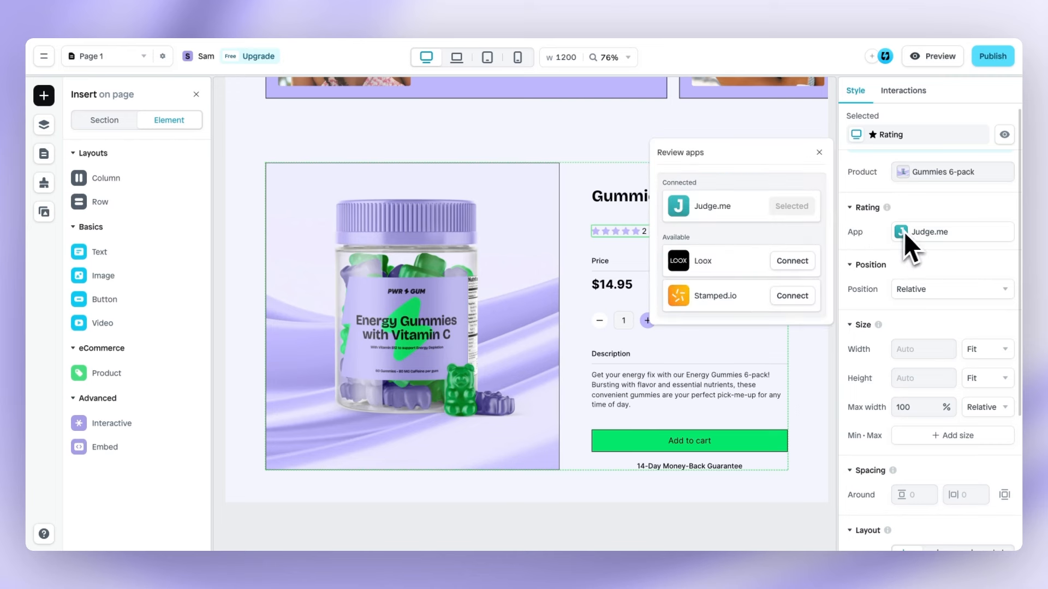
left_click(819, 152)
Set the gap between the elements of the product's Content column to 24
left_click(758, 234)
scroll(895, 355, "down", 8)
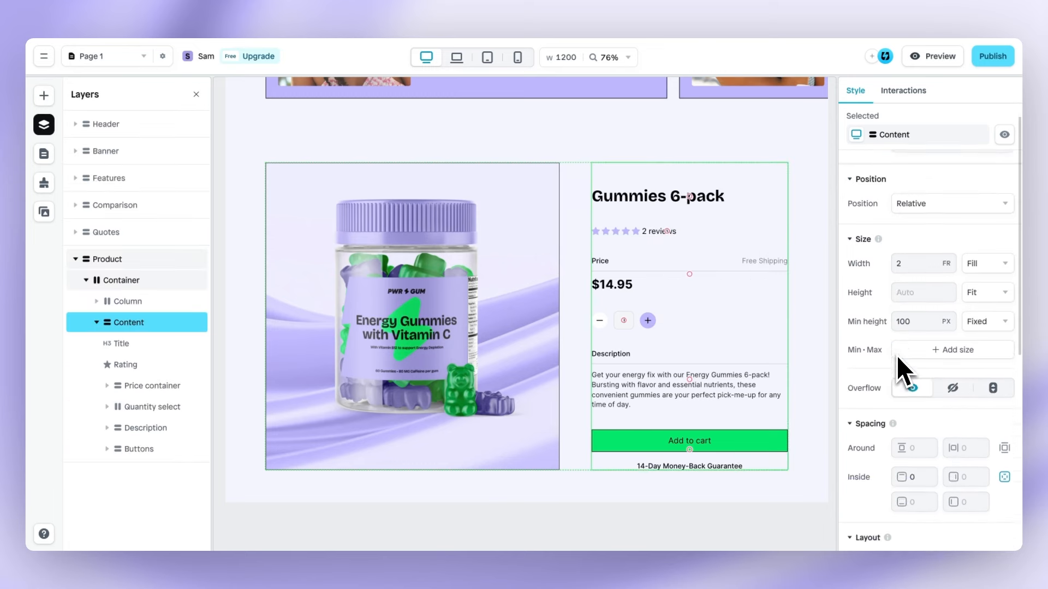
scroll(896, 355, "down", 1)
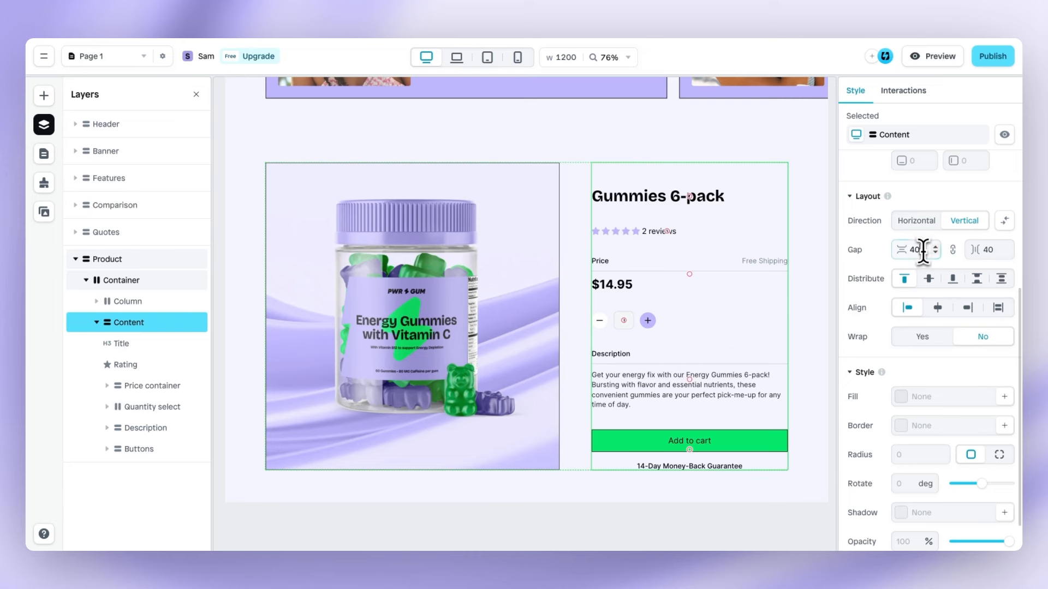
left_click_drag(922, 250, 894, 252)
type("24")
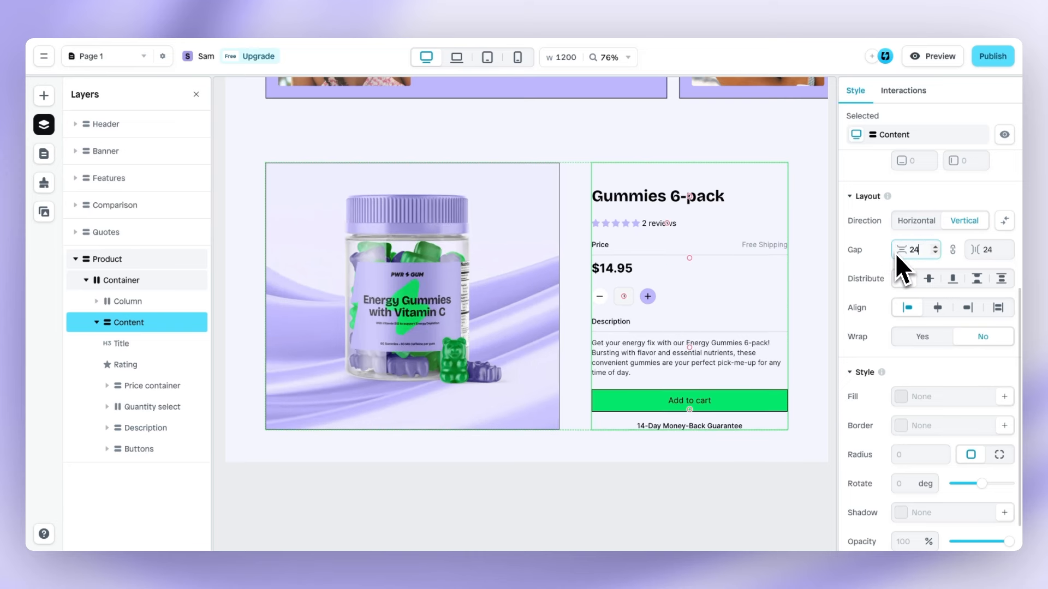
left_click(732, 326)
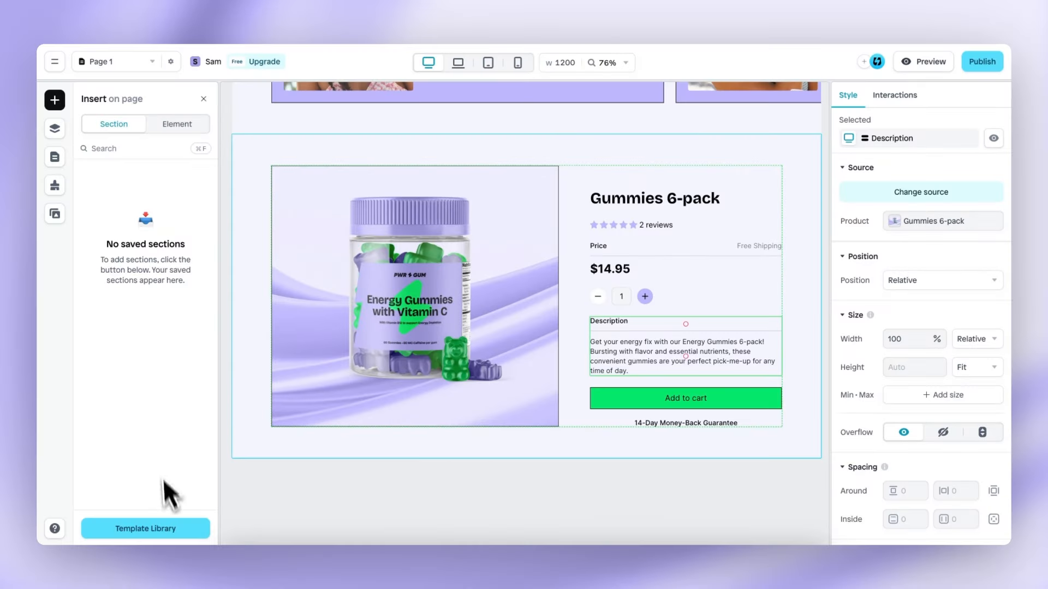
Add the template library's "FAQ section" from the Misc category to the page
left_click(163, 528)
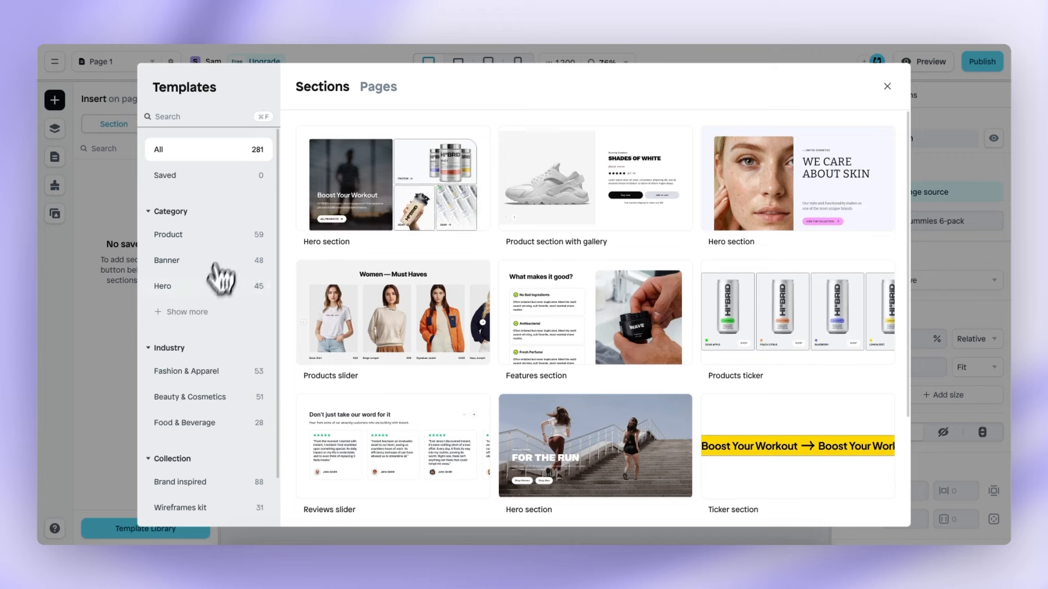
left_click(205, 367)
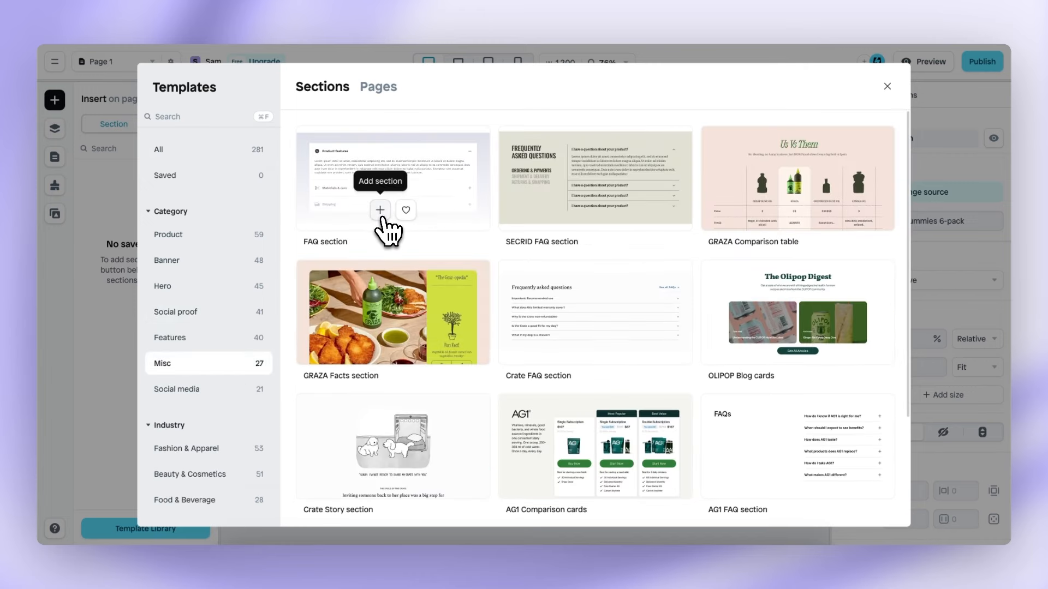
left_click(381, 212)
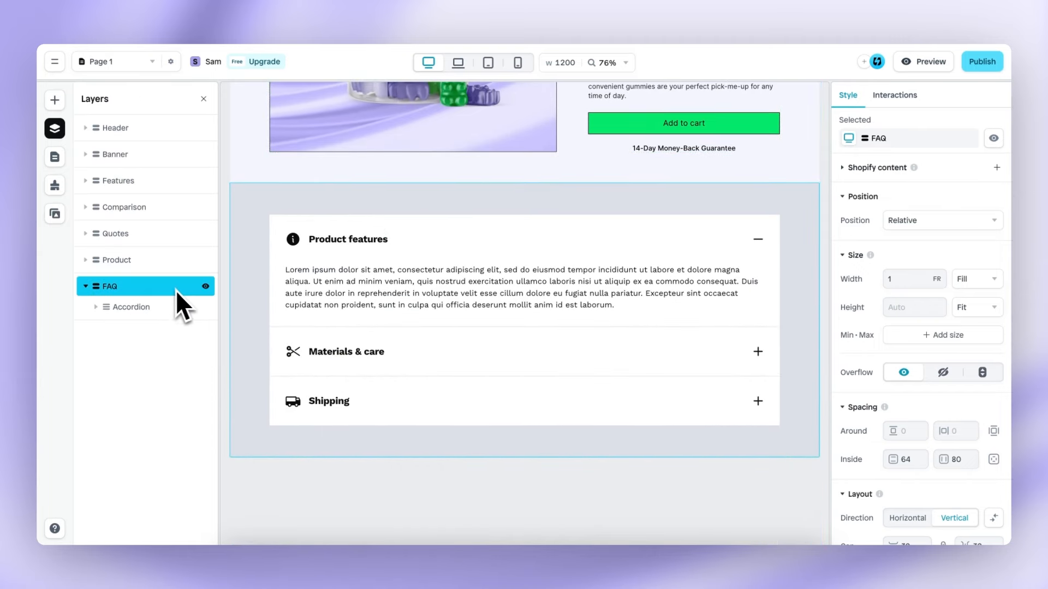
Apply the saved Lila colour style as the FAQ section's background fill
scroll(906, 328, "down", 6)
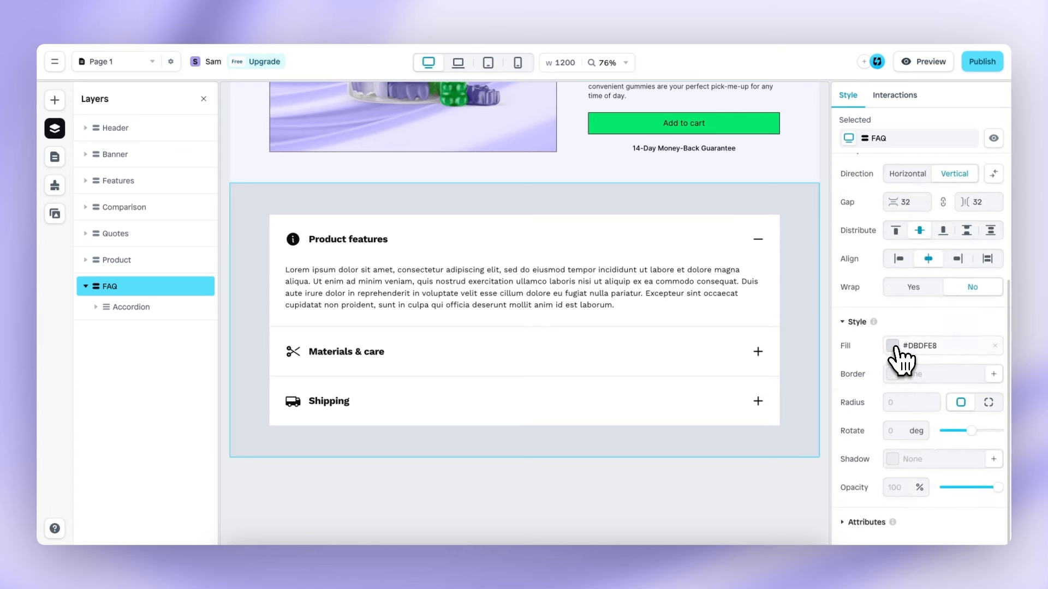
left_click(893, 345)
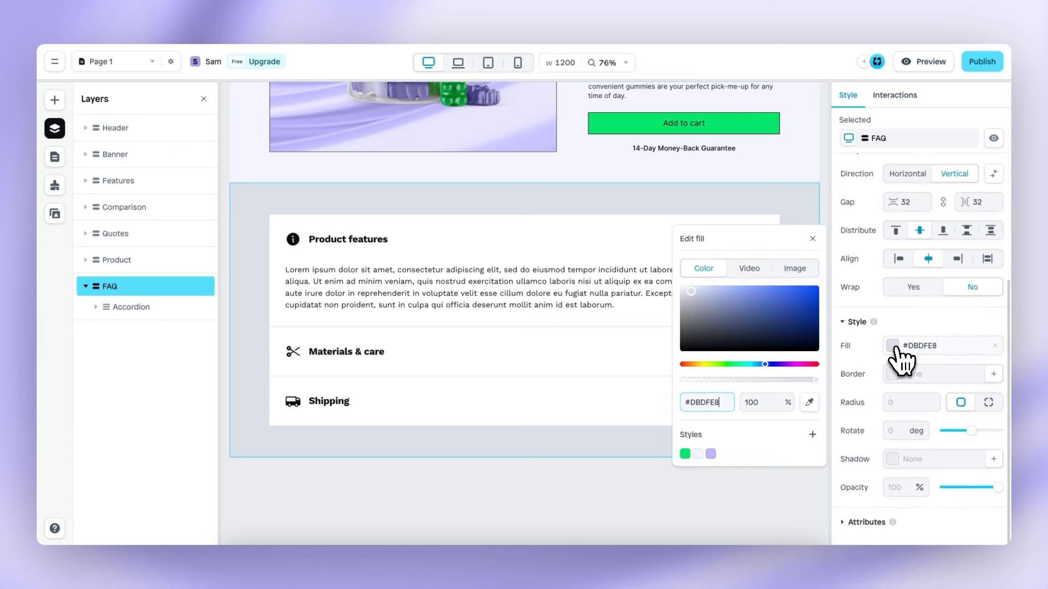
left_click(699, 454)
left_click(813, 238)
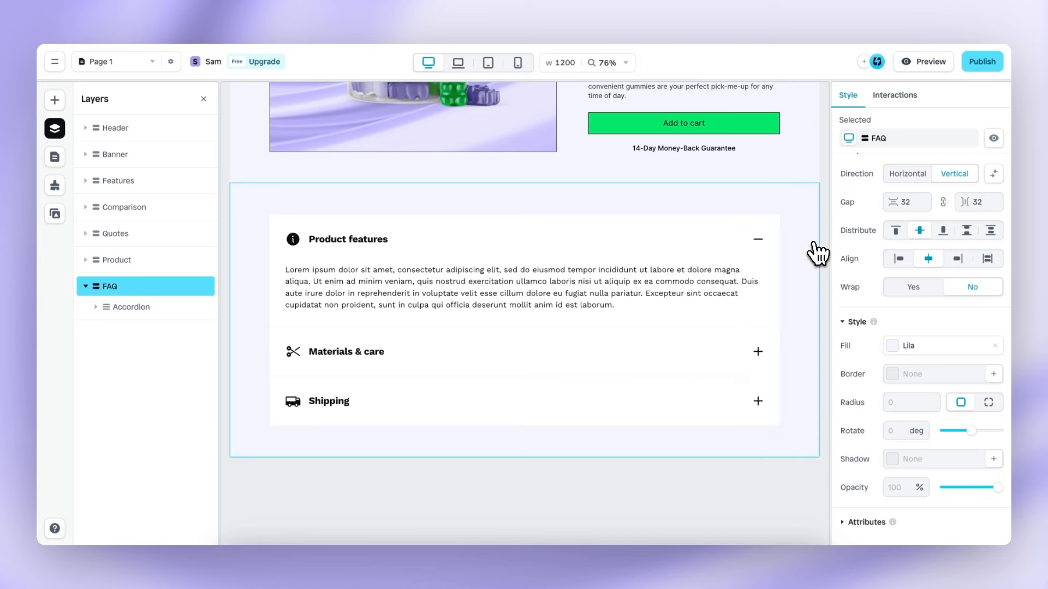
Change the first accordion item's heading to "WHAT IS POWERGUM?"
left_click(627, 251)
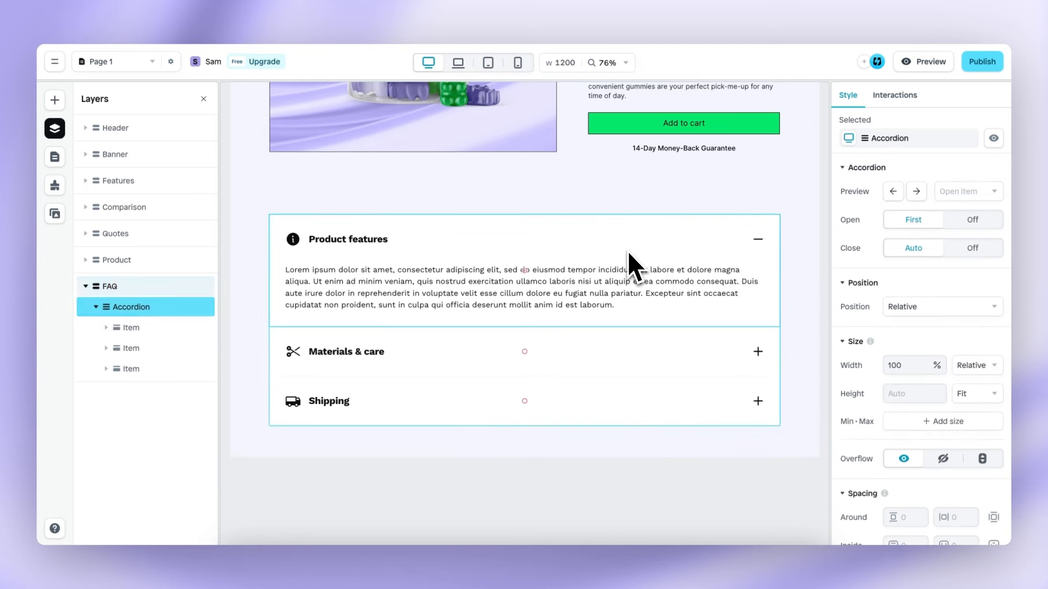
left_click(448, 251)
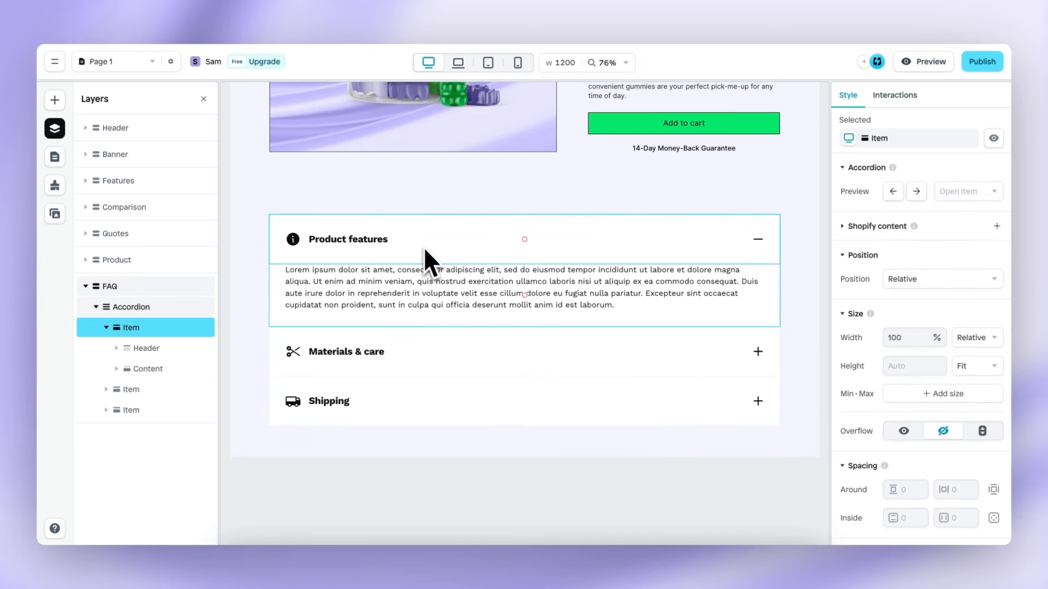
left_click(399, 243)
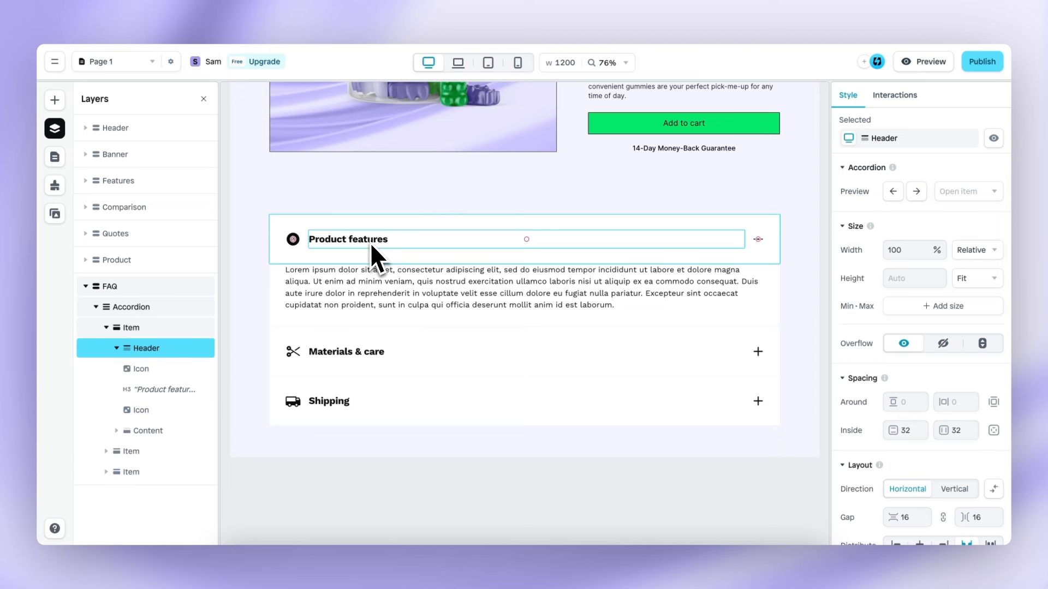
left_click(370, 243)
double_click(368, 242)
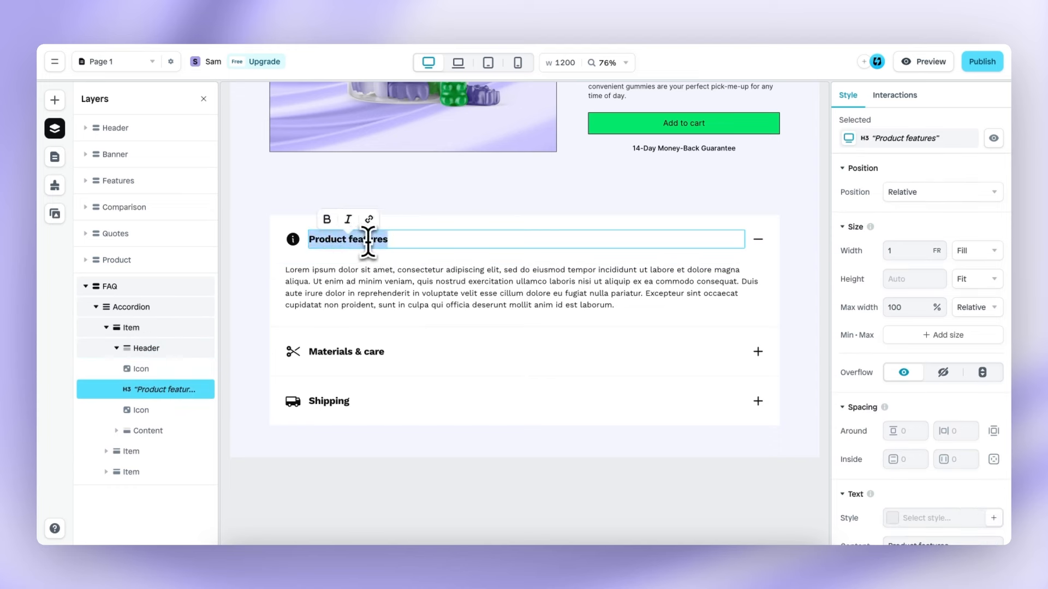
type("WHAT IS POWERGUM?")
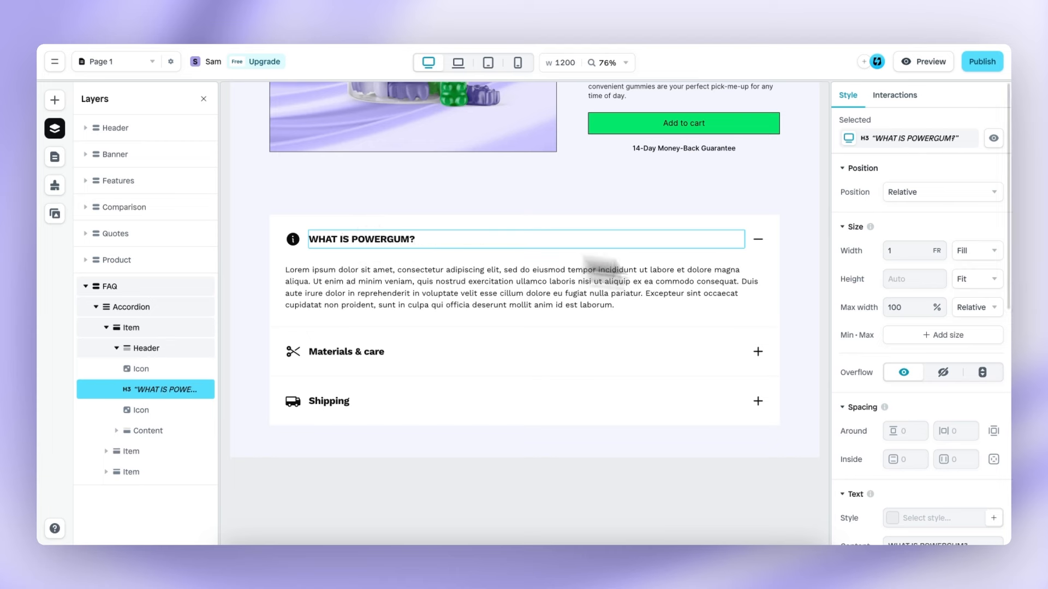
Set the font of the "WHAT IS POWERGUM?" heading to Bricolage Grotesque
scroll(900, 357, "down", 5)
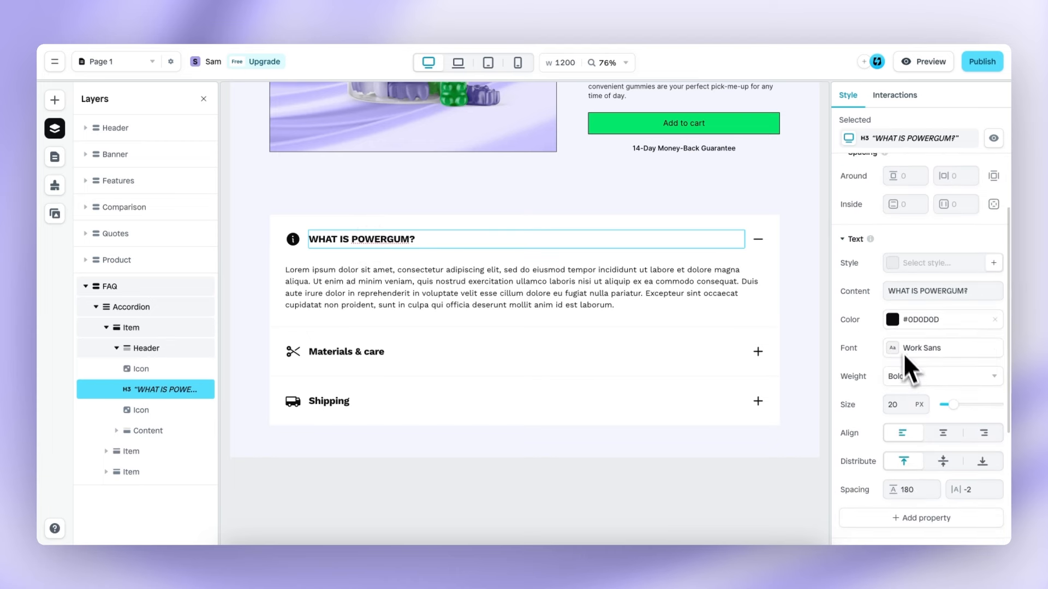
left_click(902, 349)
left_click(747, 265)
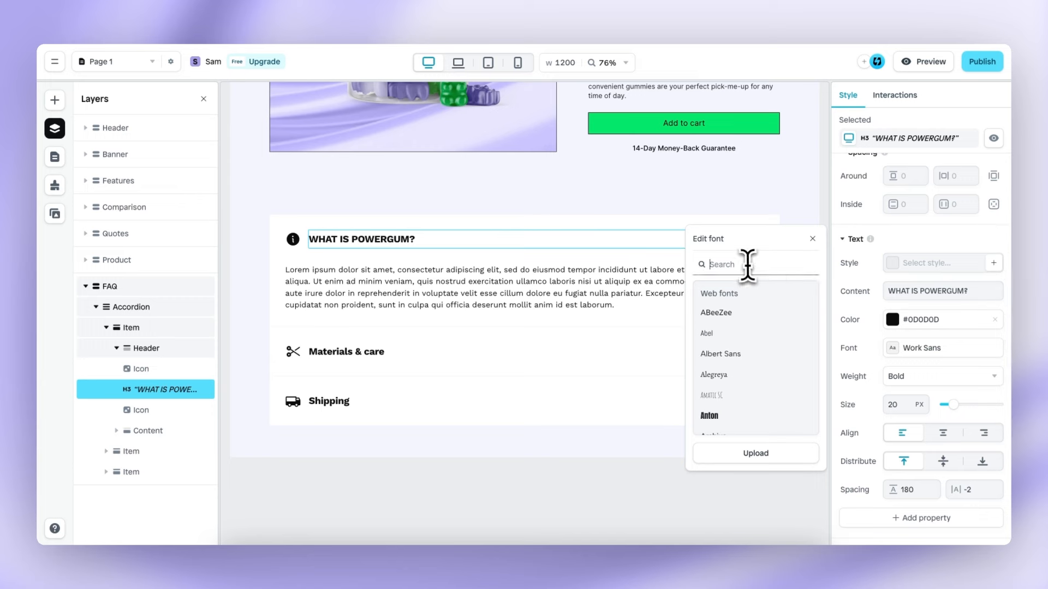
type("BRI")
left_click(755, 313)
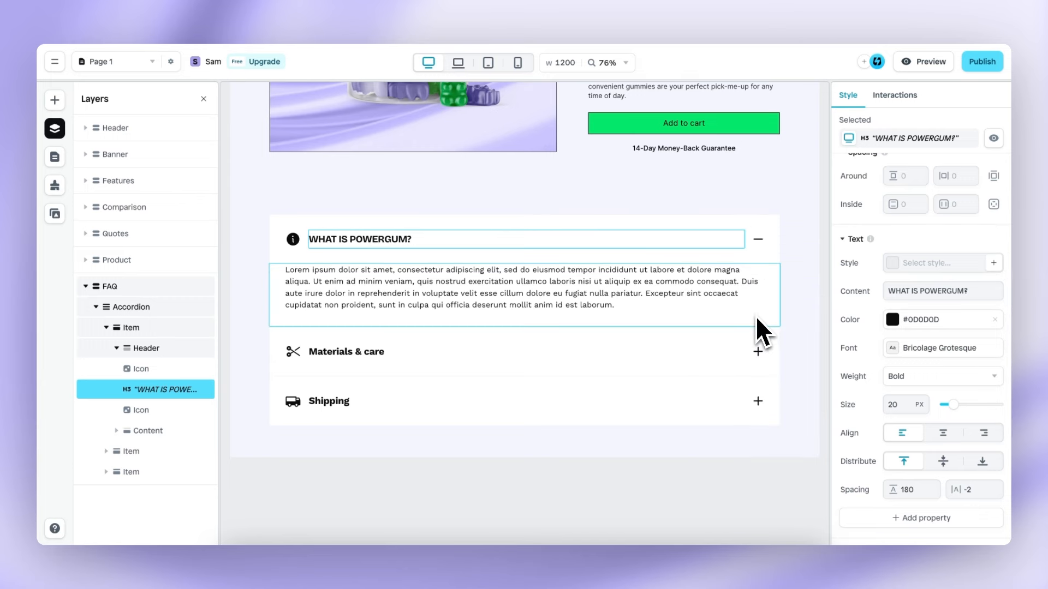
Replace the info icon beside the "WHAT IS POWERGUM?" heading with the question icon
left_click(294, 241)
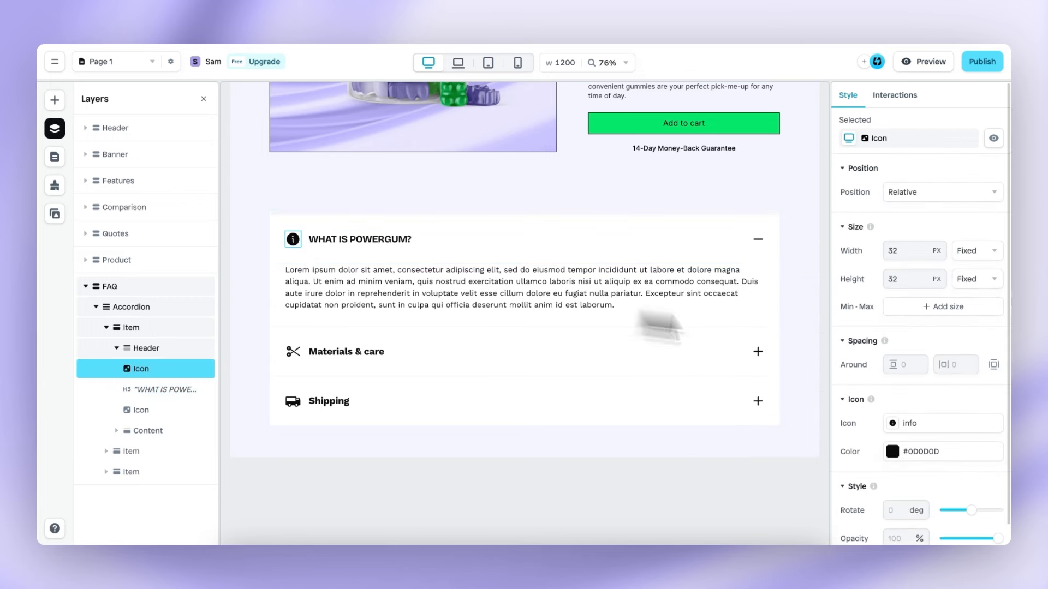
left_click(900, 402)
left_click(770, 365)
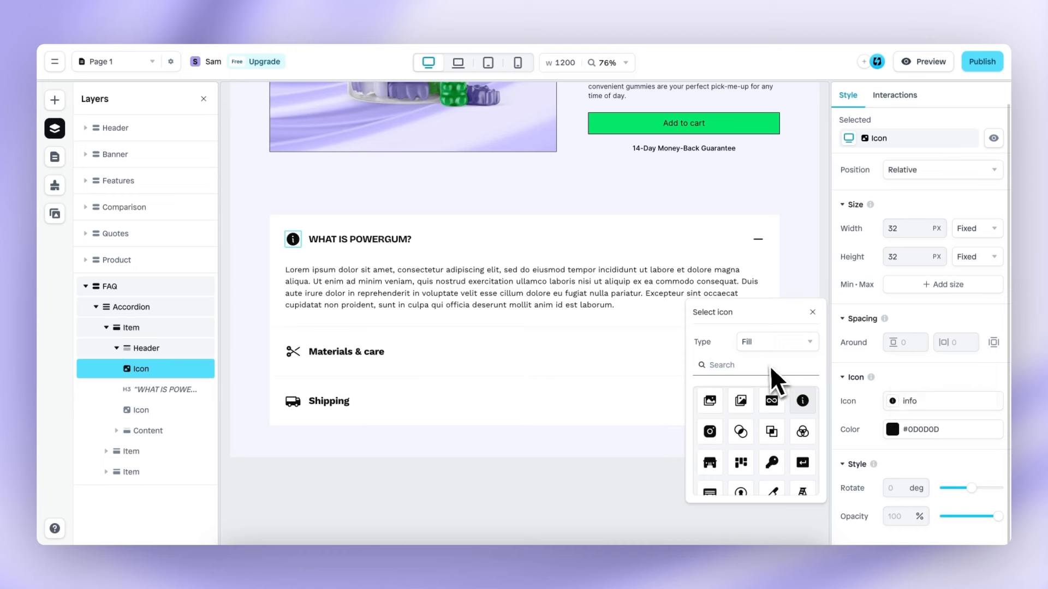
type("ques")
left_click(710, 403)
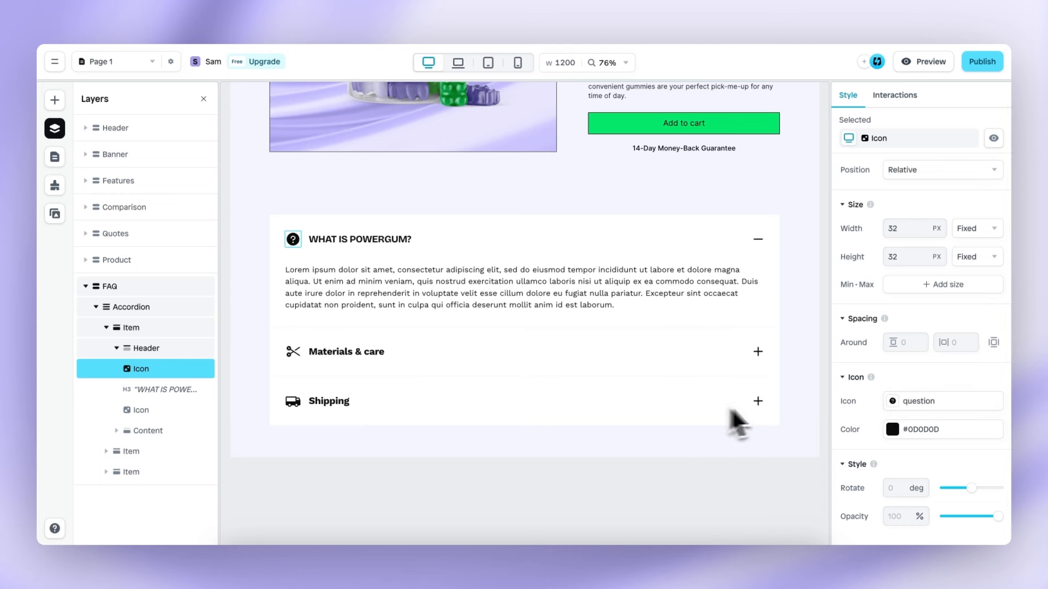
Switch the question icon beside the "WHAT IS POWERGUM?" heading to the Regular type
left_click(905, 403)
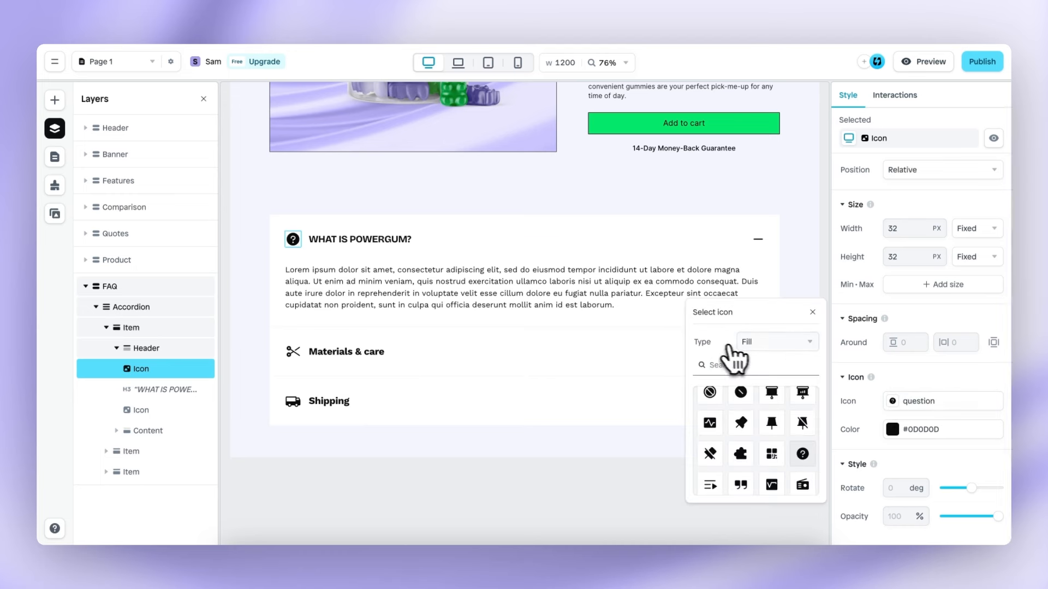
left_click(767, 344)
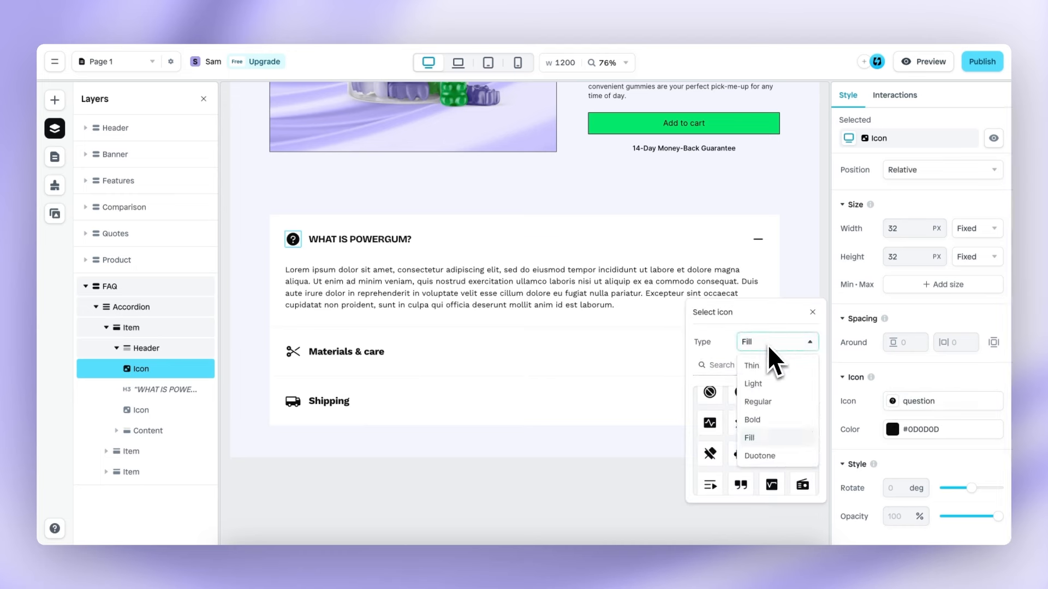
left_click(779, 403)
left_click(813, 317)
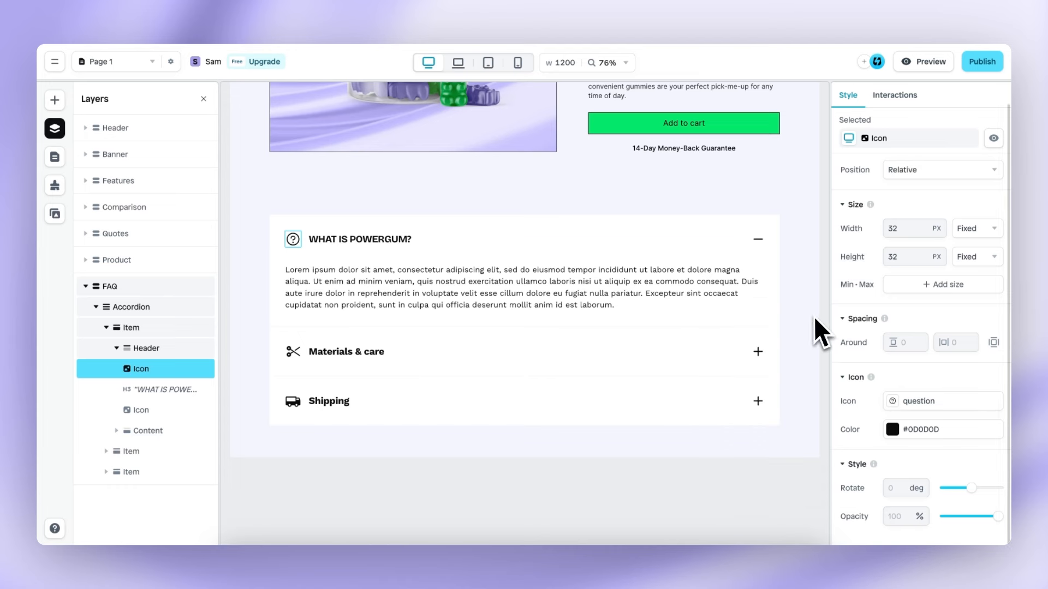
Preview the page and test expanding and collapsing the "WHAT IS POWERGUM?" accordion item
left_click(531, 239)
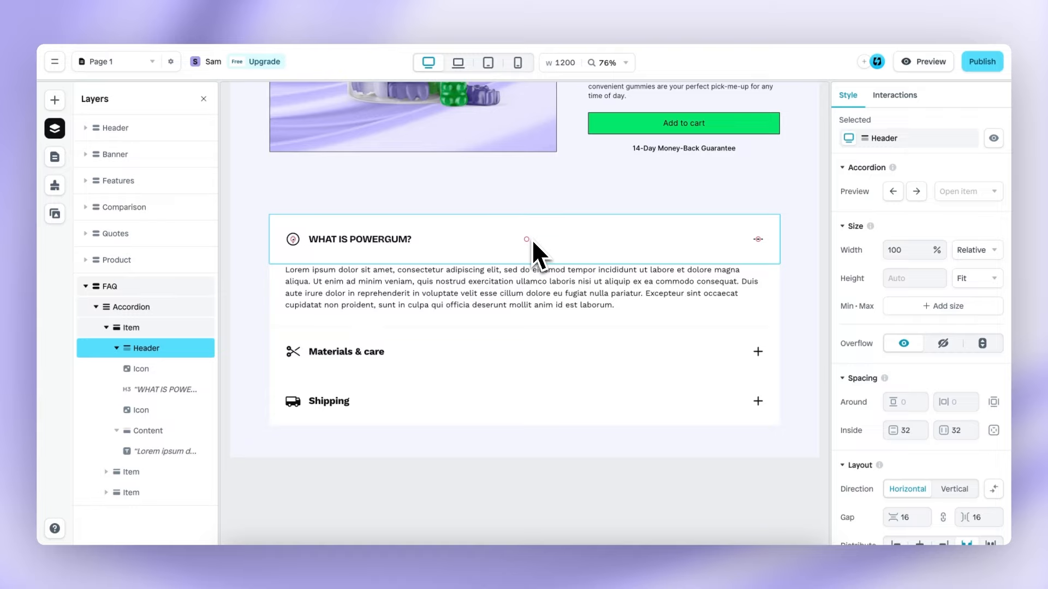
left_click(924, 61)
scroll(817, 288, "down", 10)
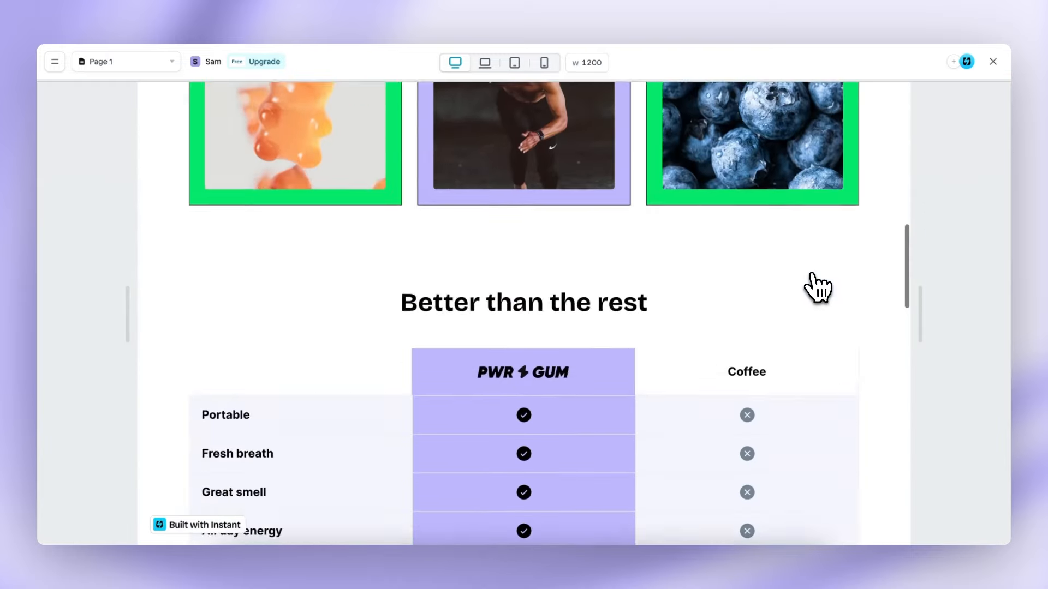
scroll(817, 288, "down", 15)
left_click(818, 284)
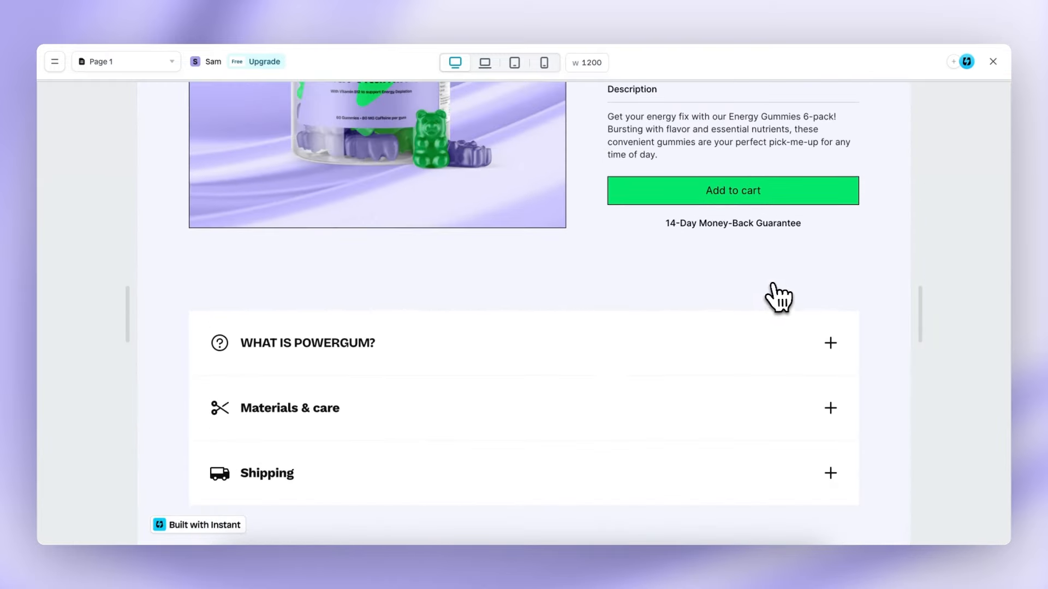
left_click(765, 345)
left_click(761, 333)
left_click(769, 333)
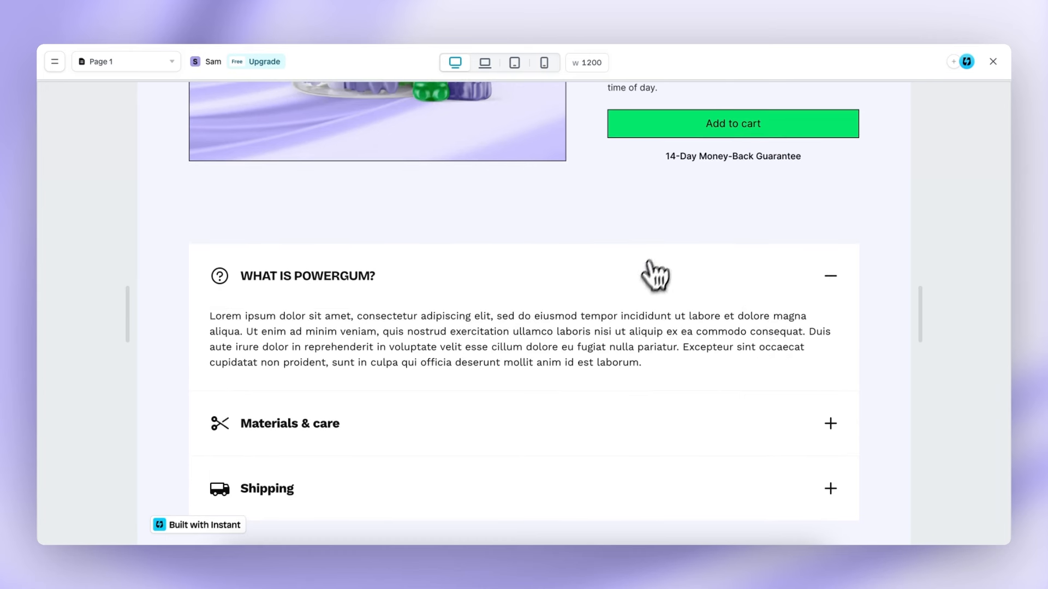
left_click(693, 288)
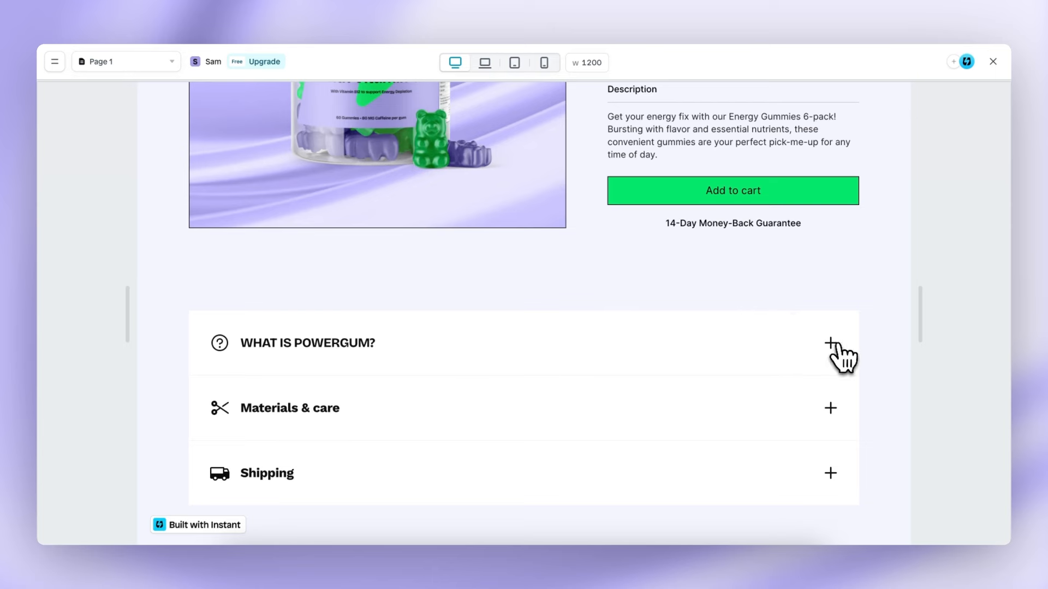
left_click(744, 343)
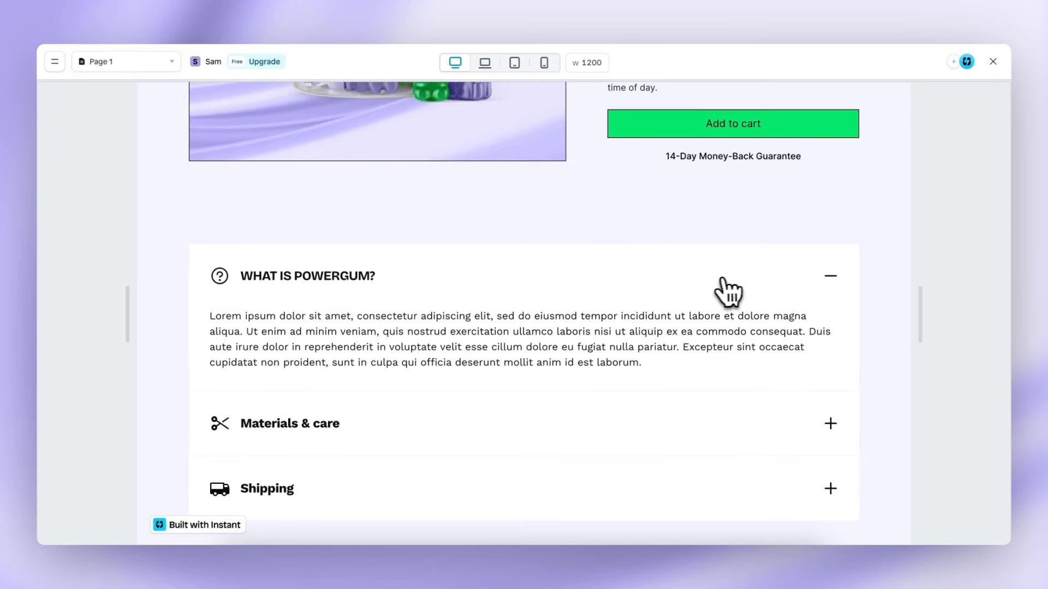
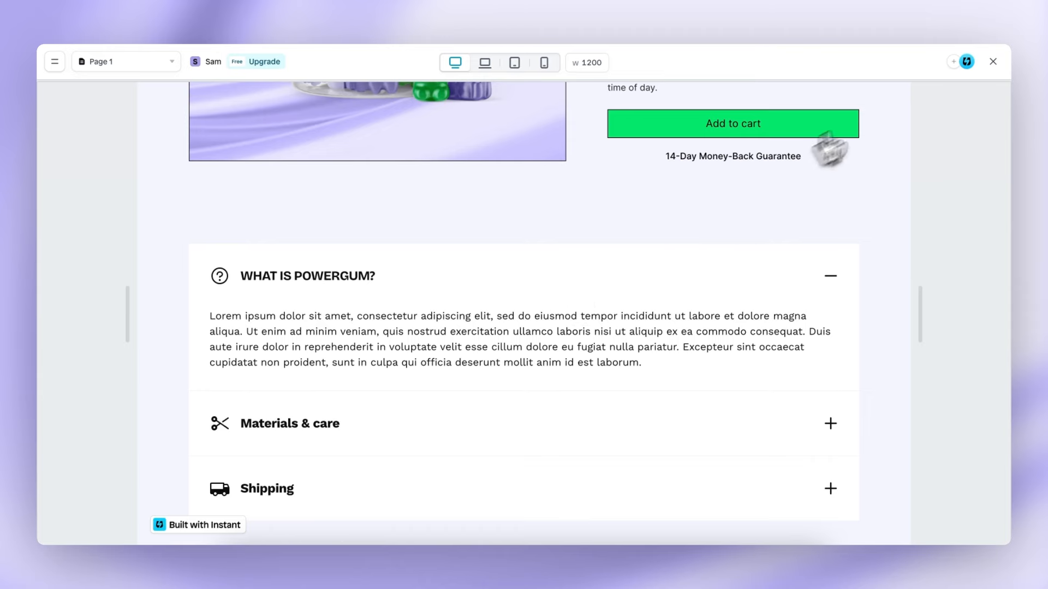
left_click(992, 61)
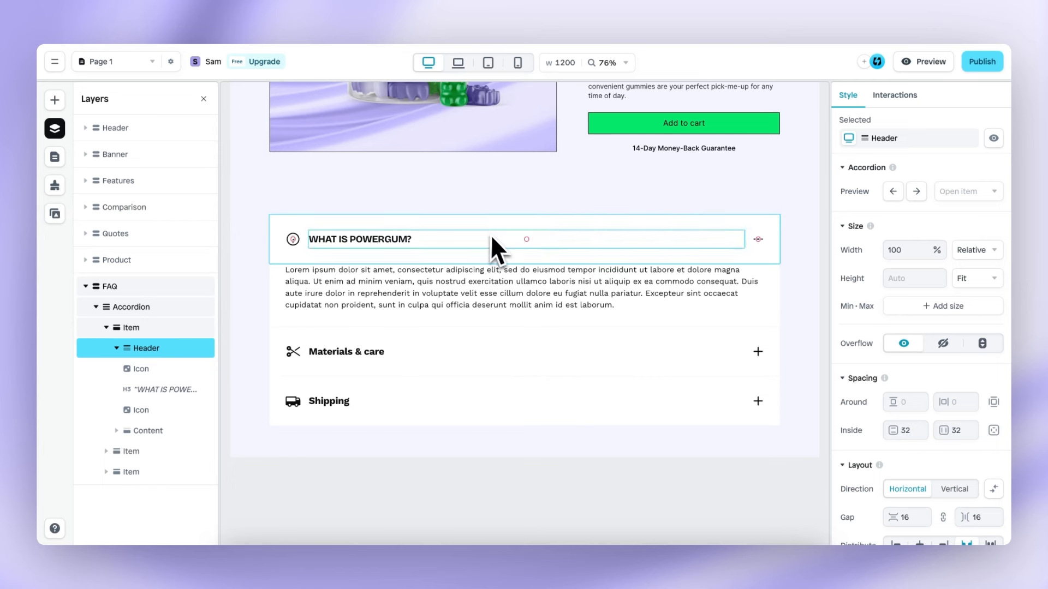
Add an Active trigger to the "WHAT IS POWERGUM?" item's header with the saved Purple colour style as its fill
left_click(897, 101)
left_click(935, 193)
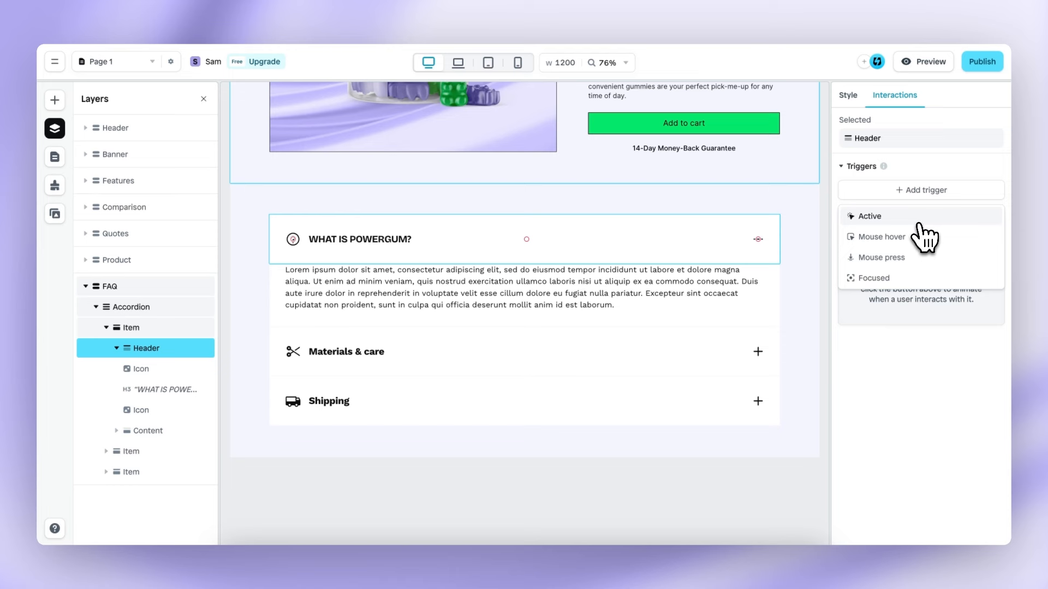
left_click(918, 222)
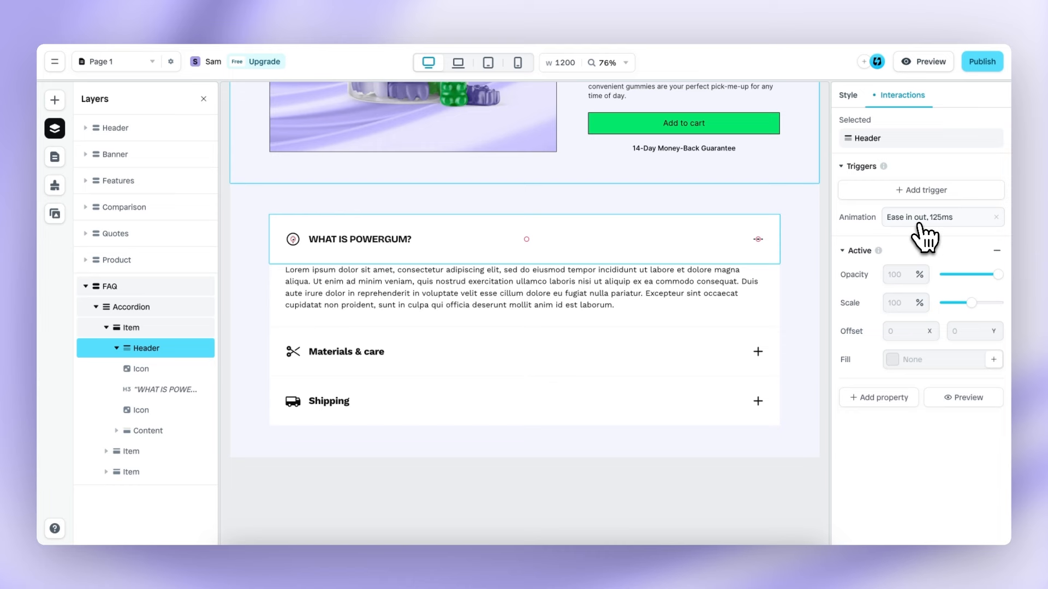
left_click(895, 364)
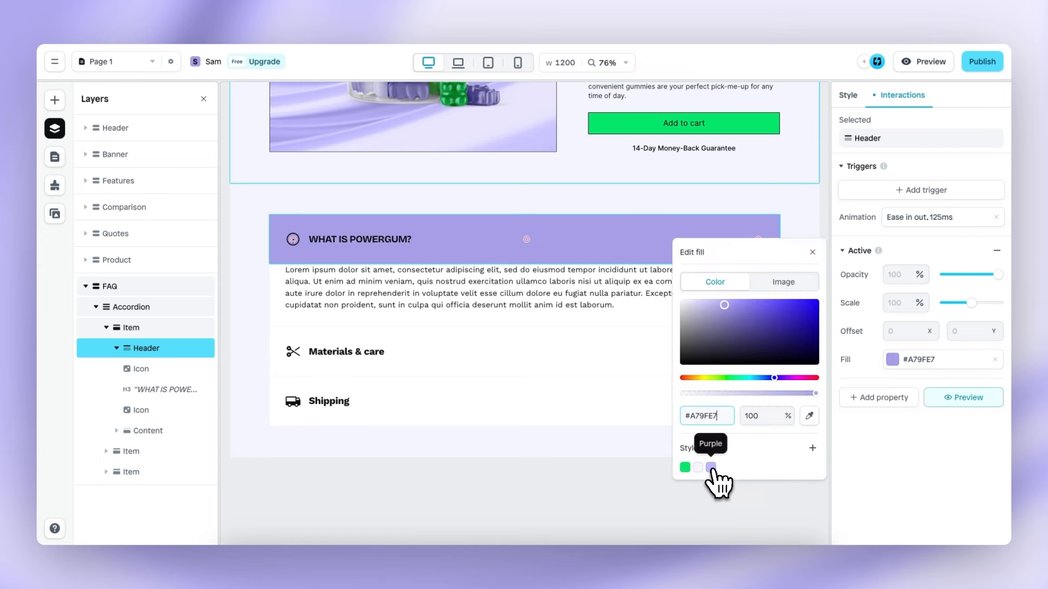
left_click(710, 467)
left_click(813, 252)
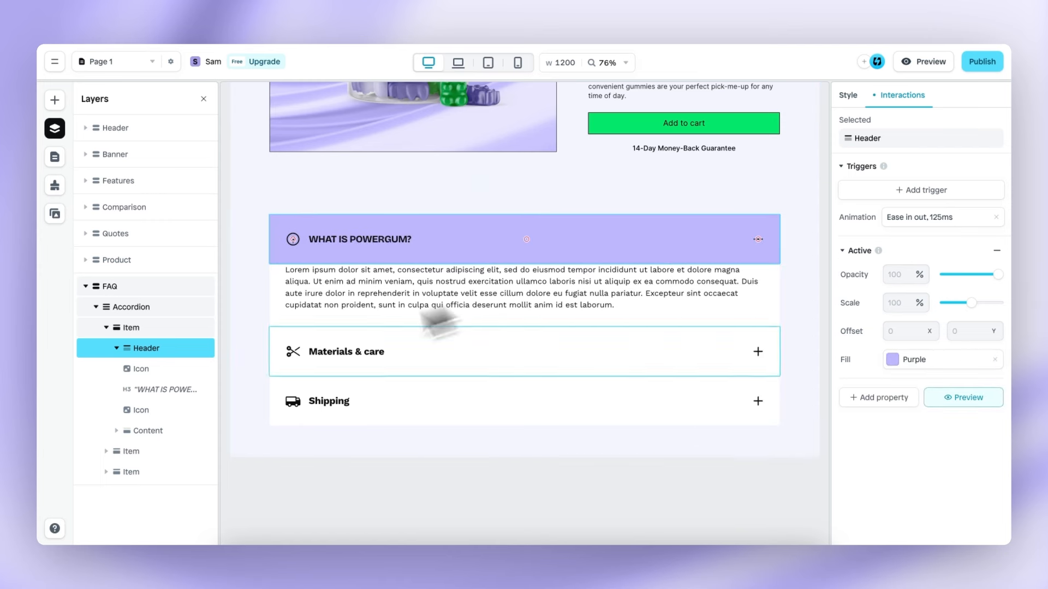
Give the accordion item's content an Active trigger with the saved Purple colour style as its fill
left_click(149, 431)
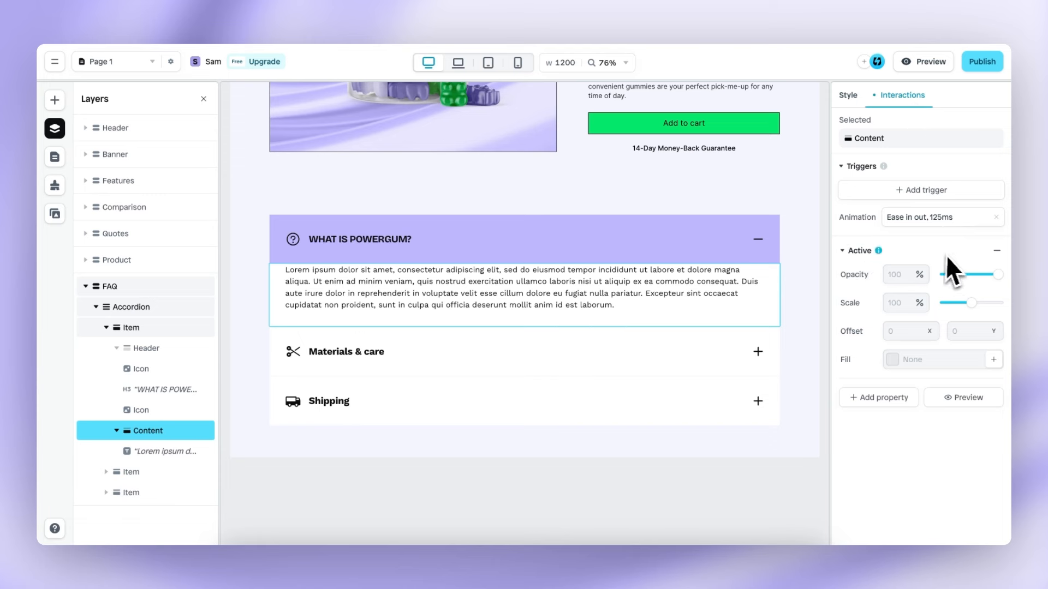
left_click(895, 360)
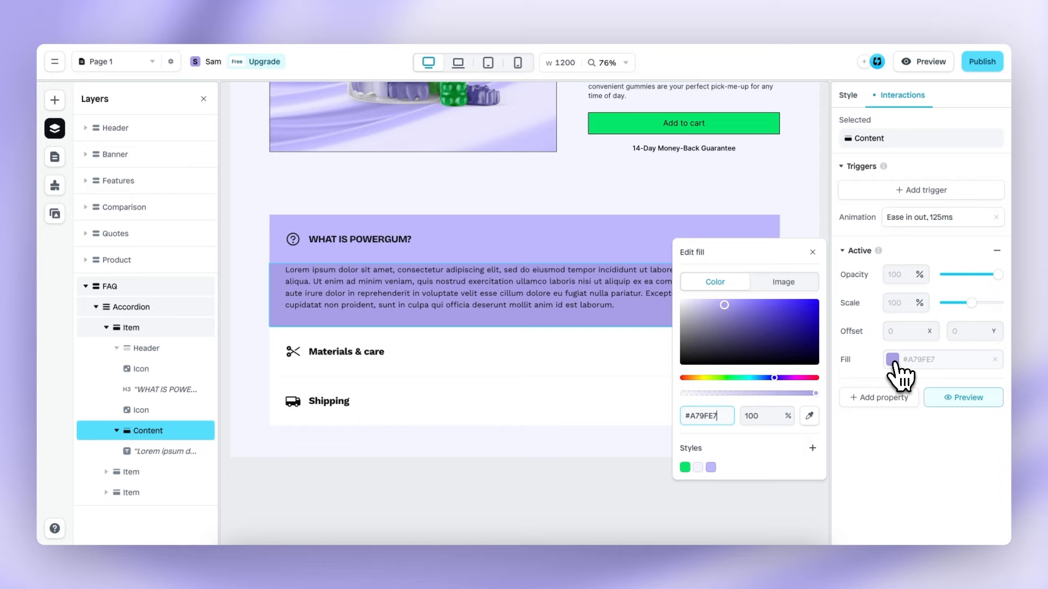
left_click(711, 468)
left_click(812, 252)
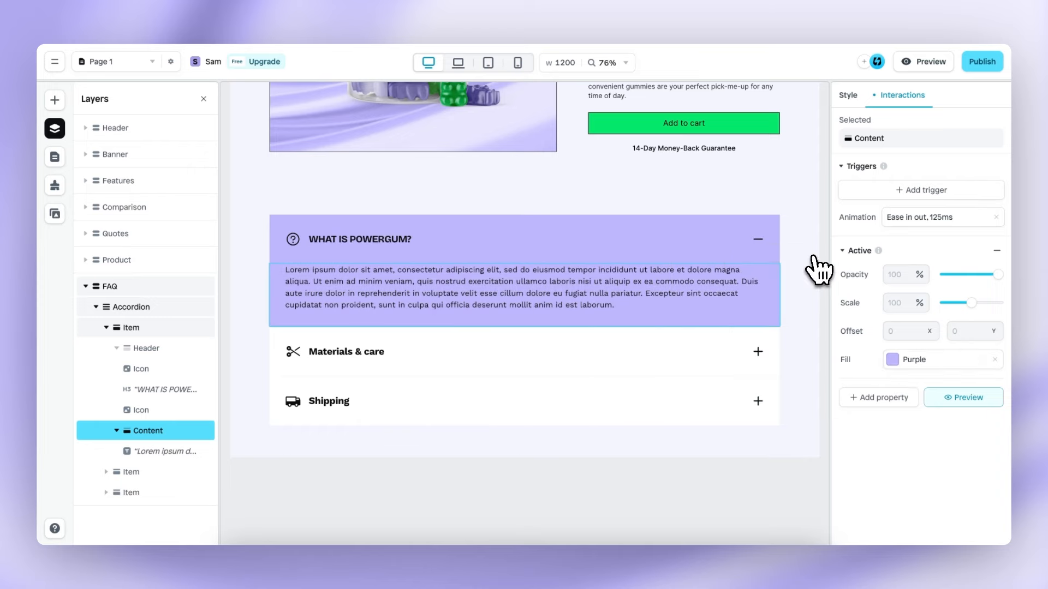
Preview the page and check the accordion item's active fill by closing and reopening it
left_click(923, 62)
scroll(832, 328, "down", 10)
scroll(831, 327, "down", 15)
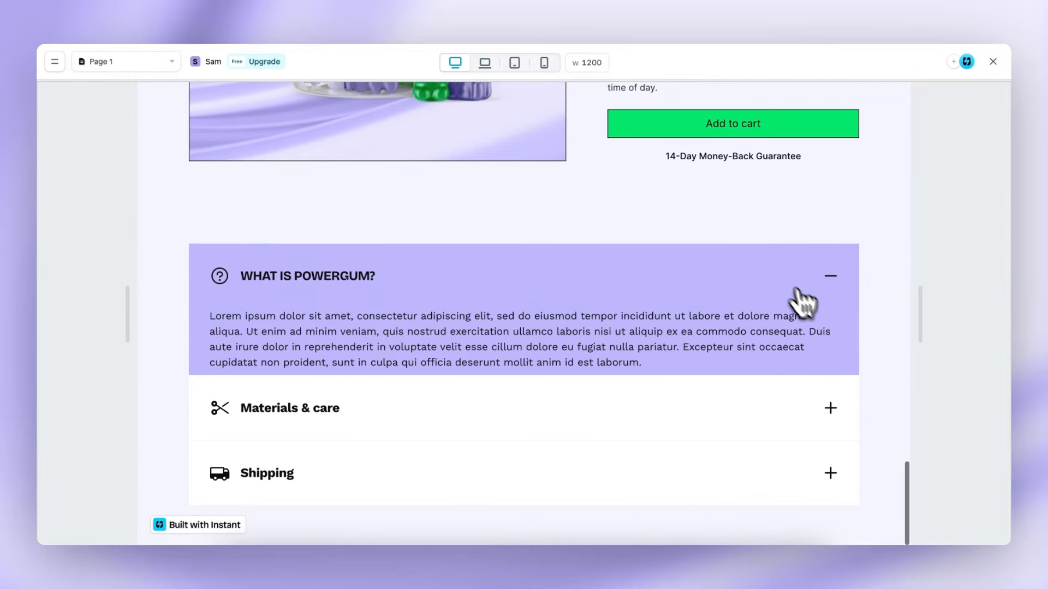
left_click(762, 271)
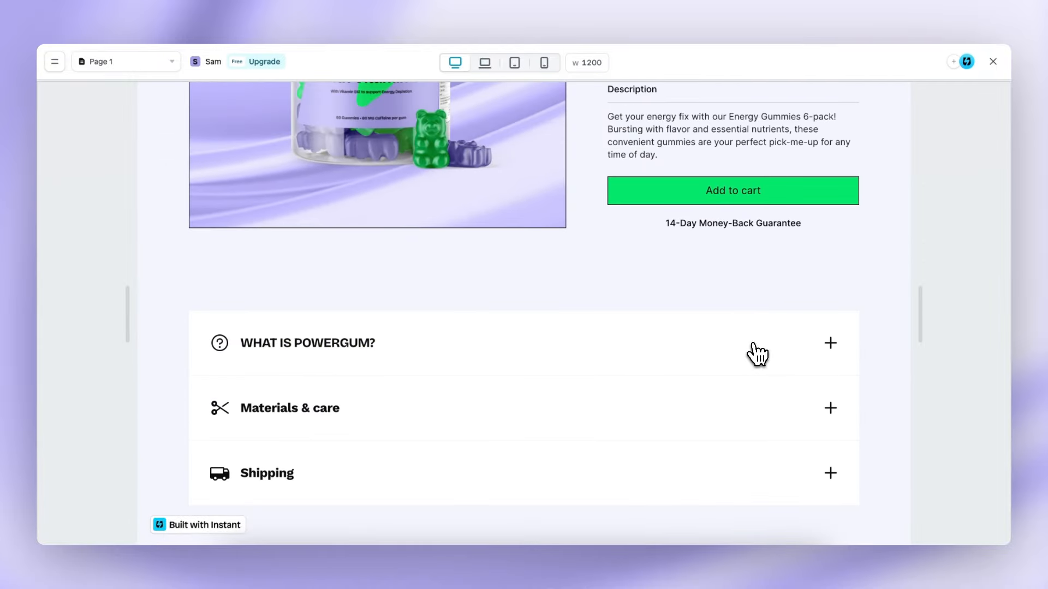
left_click(751, 343)
left_click(757, 282)
left_click(991, 62)
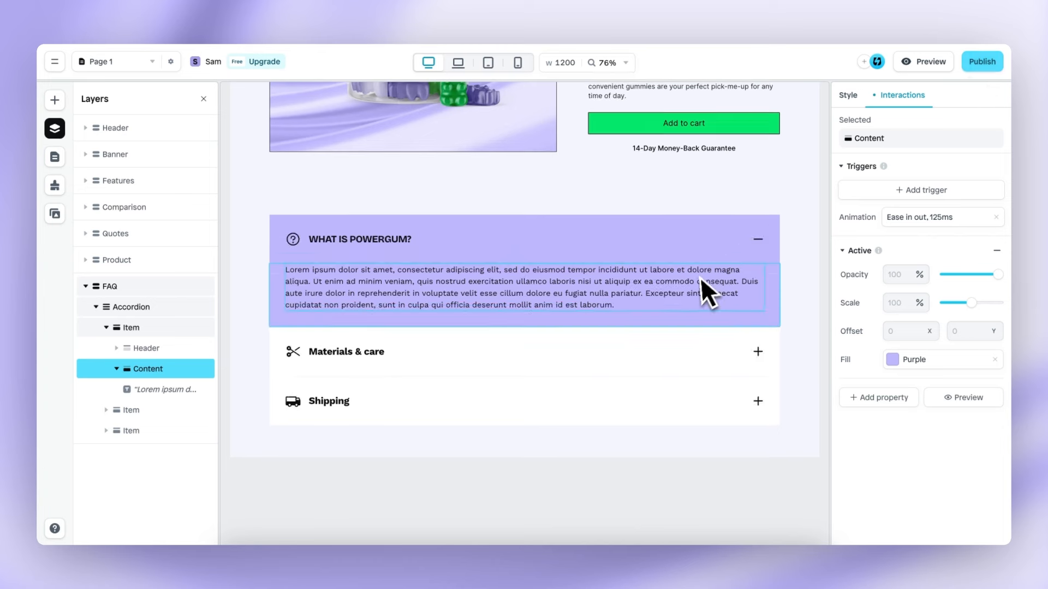
Delete the "Materials & care" and "Shipping" items from the FAQ accordion
left_click(583, 348)
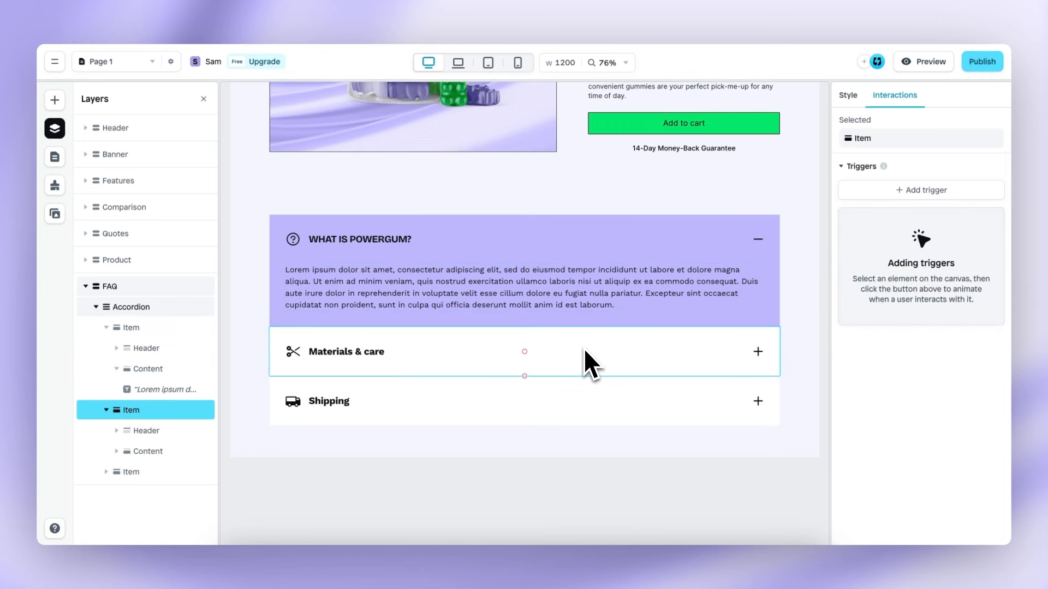
key("Delete")
left_click(565, 351)
key("Delete")
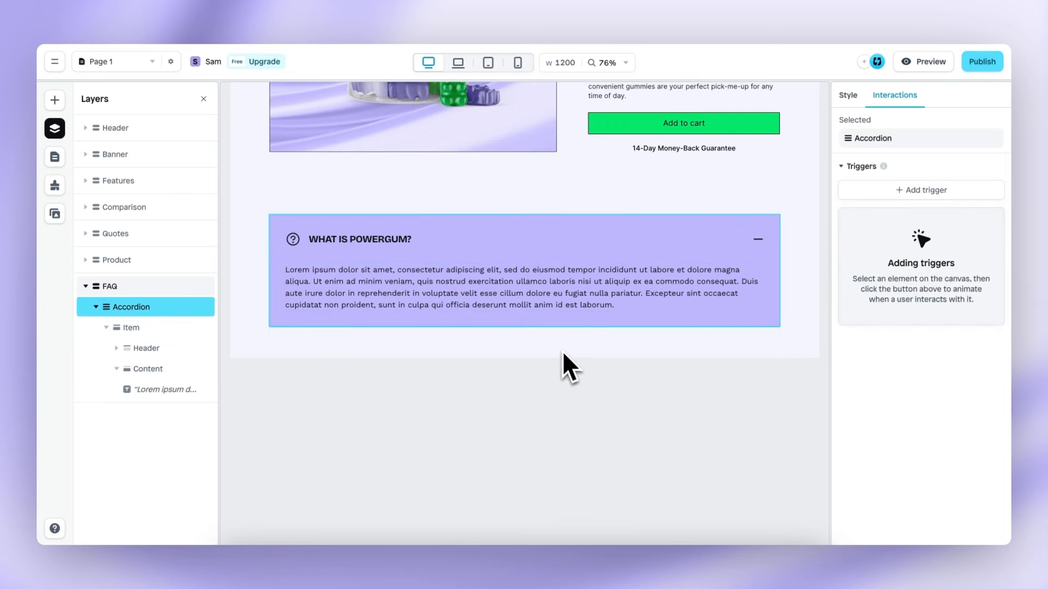
Duplicate the "WHAT IS POWERGUM?" item until the FAQ accordion has five items
left_click(134, 328)
left_click(106, 327)
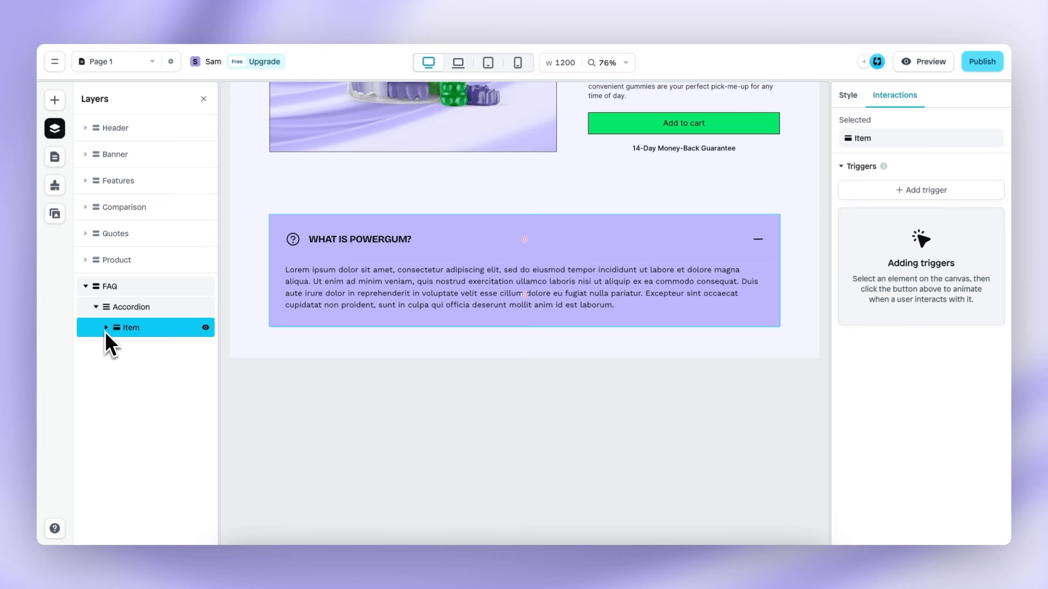
right_click(138, 330)
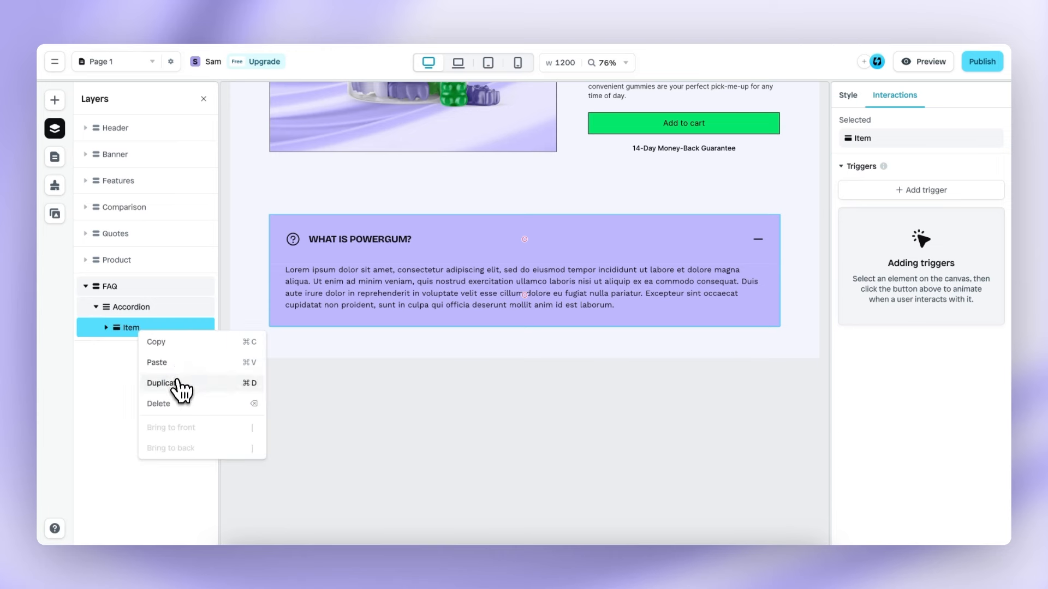
left_click(175, 383)
right_click(138, 351)
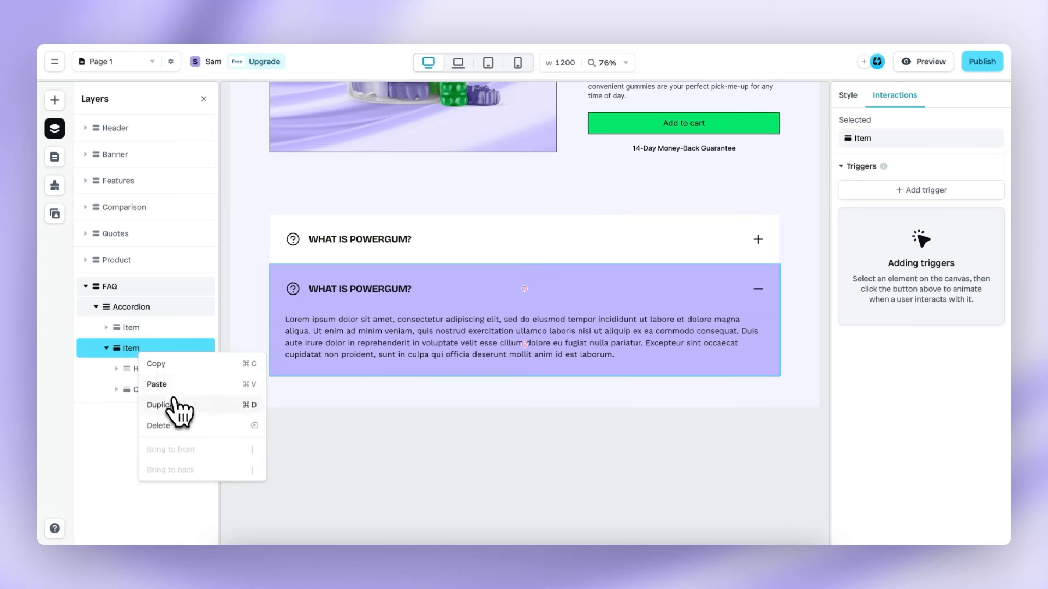
left_click(176, 405)
right_click(146, 370)
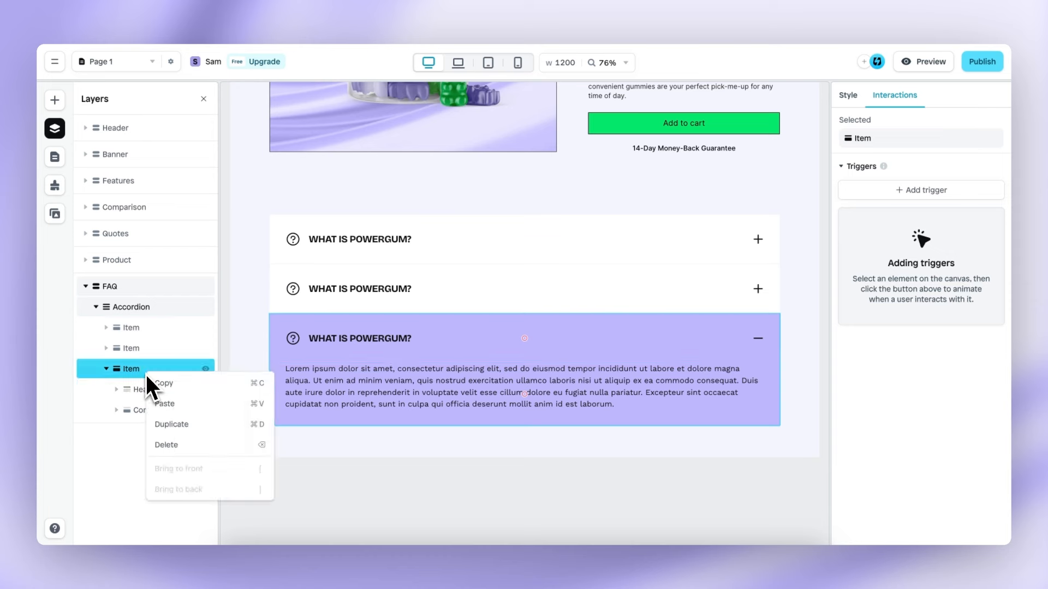
left_click(180, 421)
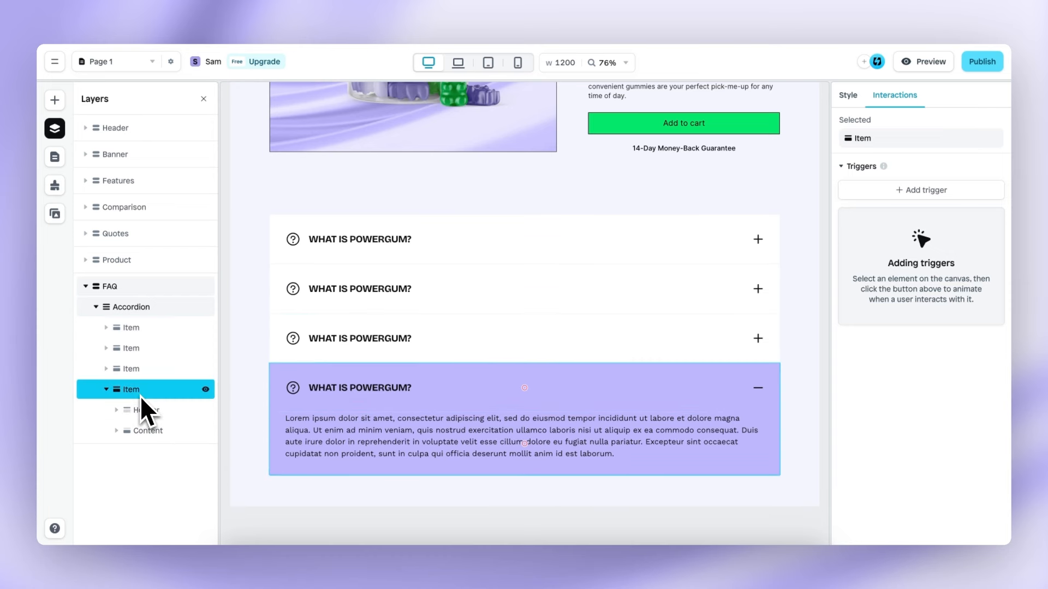
right_click(137, 393)
left_click(170, 444)
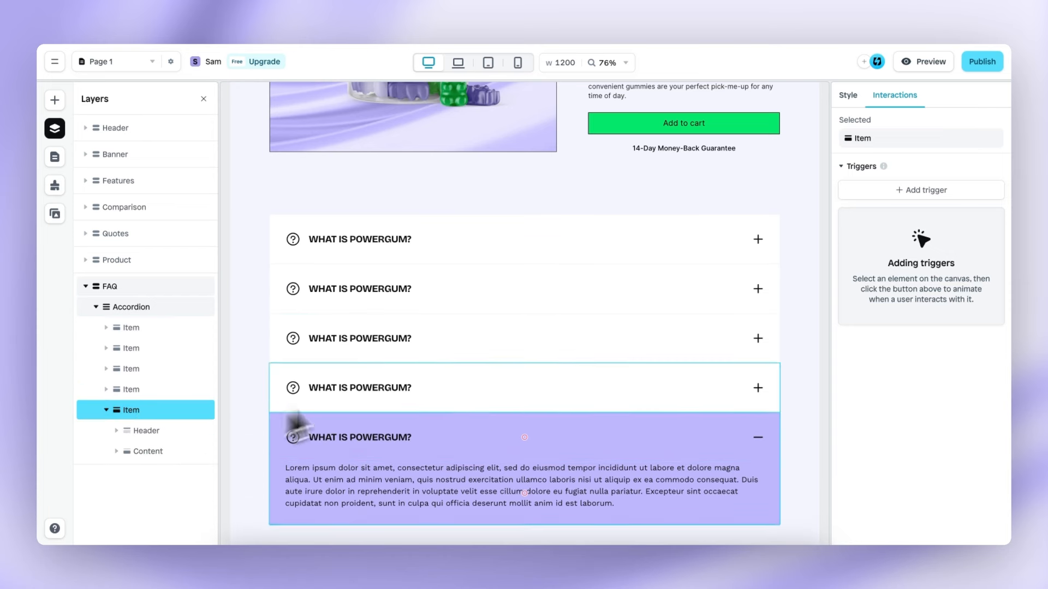
Change the second accordion item's heading to "HOW DOES IT WORK?"
left_click(380, 276)
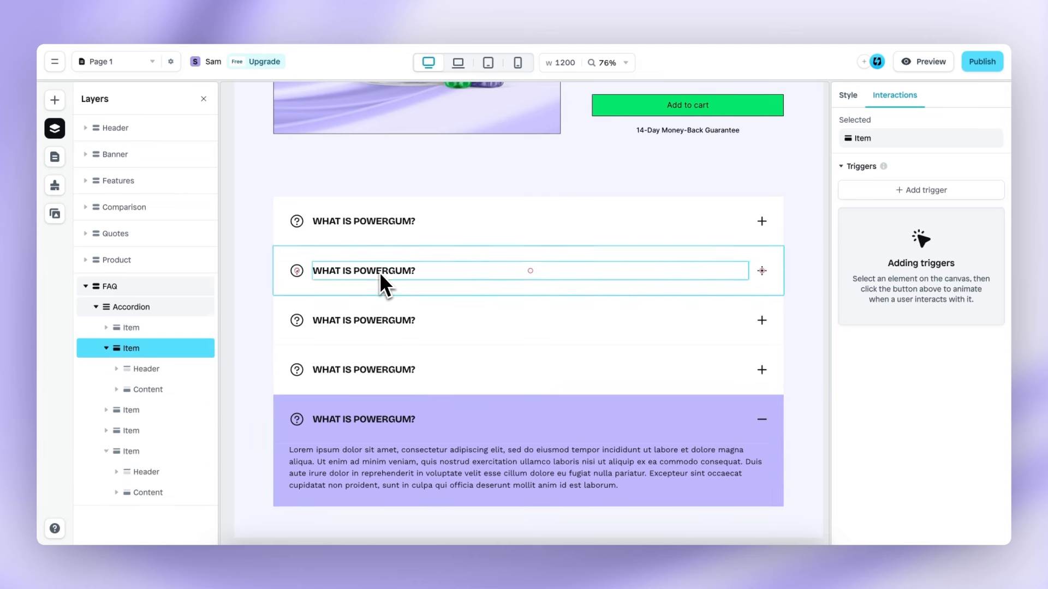
left_click(384, 272)
triple_click(385, 271)
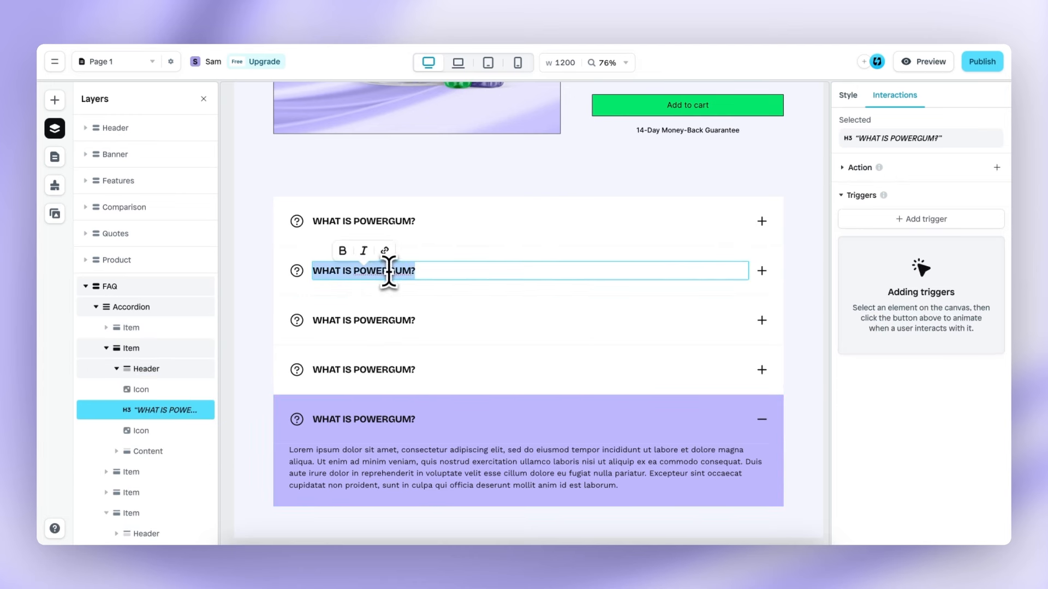
type("HOW DOES IT WORK?")
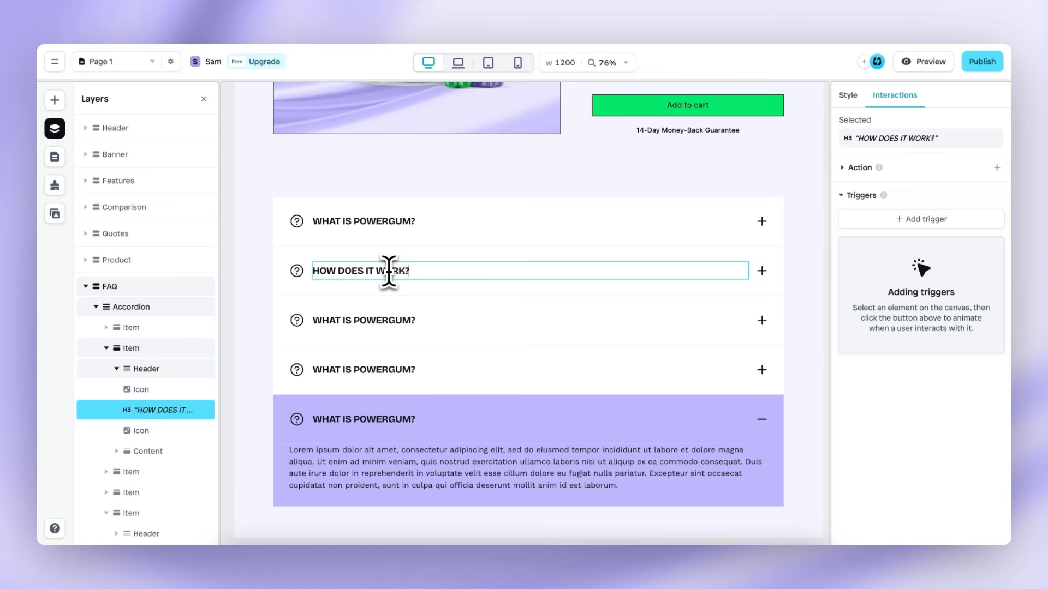
Change the third accordion item's heading to "HOW LONG SHOULD I CHEW?"
left_click(371, 319)
left_click(379, 319)
left_click(380, 319)
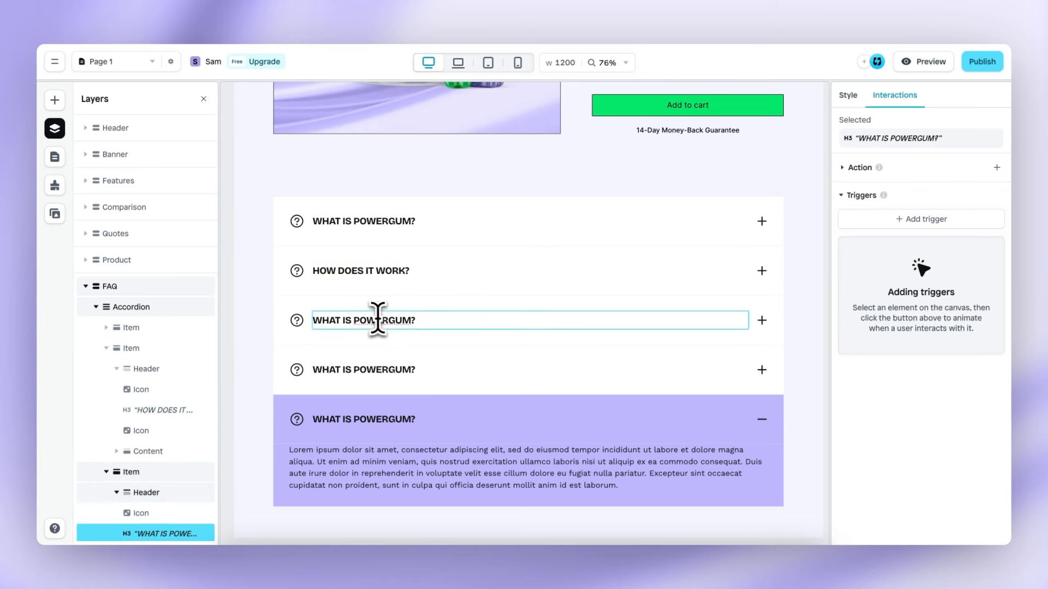
triple_click(380, 319)
type("HOW LONG SHOULD I CHEW?")
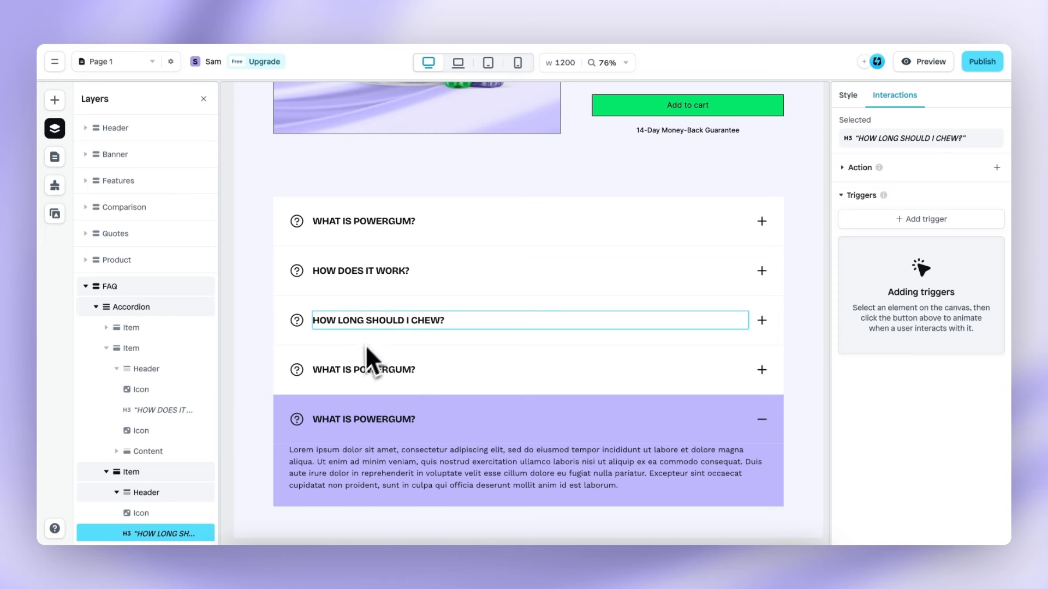
Change the fourth accordion item's heading to "HOW MANY CAN I TAKE PER DAY?"
left_click(359, 368)
left_click(359, 368)
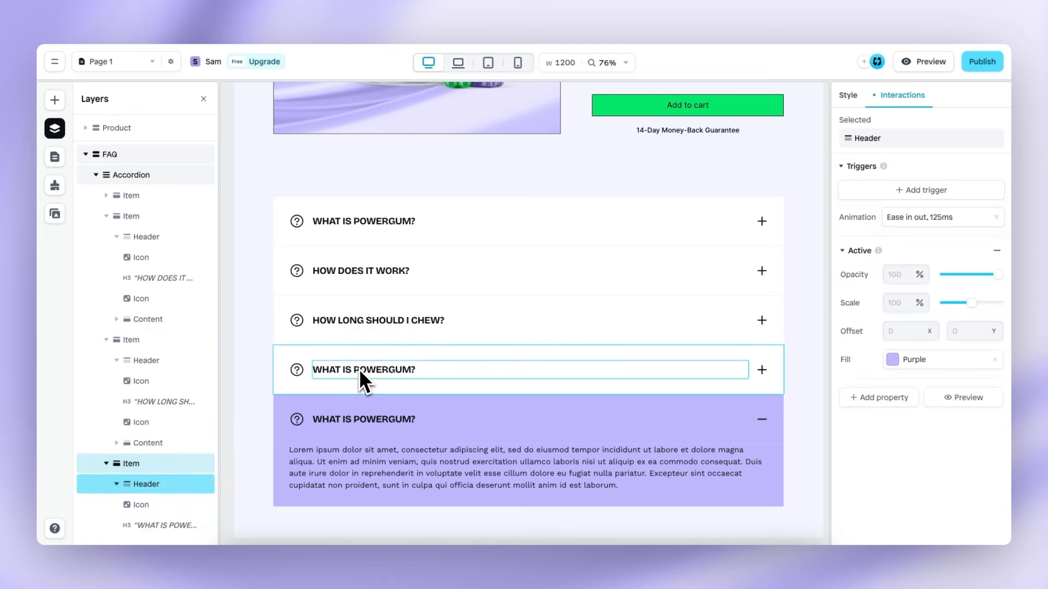
left_click(359, 369)
triple_click(362, 369)
type("HOW MANY CAN")
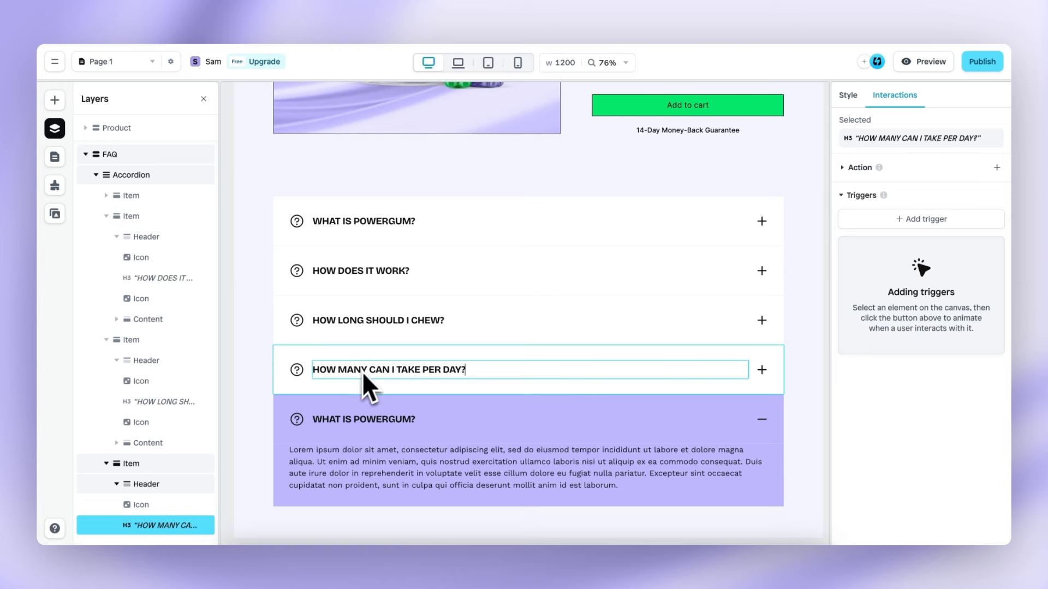
Change the fifth accordion item's heading to "WHERE CAN I BUY POWERGUM"
left_click(362, 420)
left_click(364, 421)
left_click(367, 423)
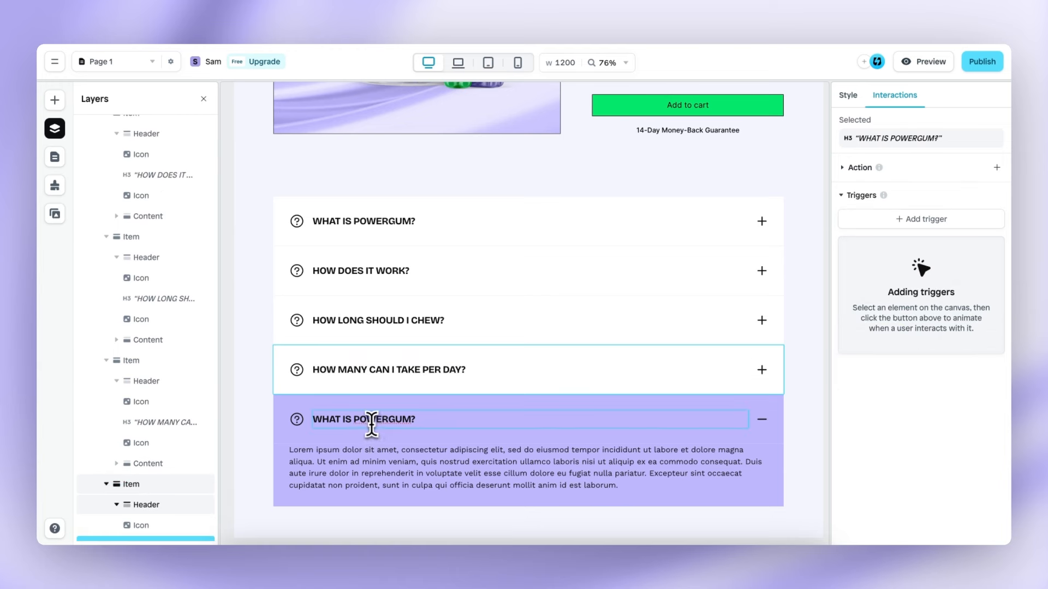
triple_click(369, 422)
type("WHERE CAN")
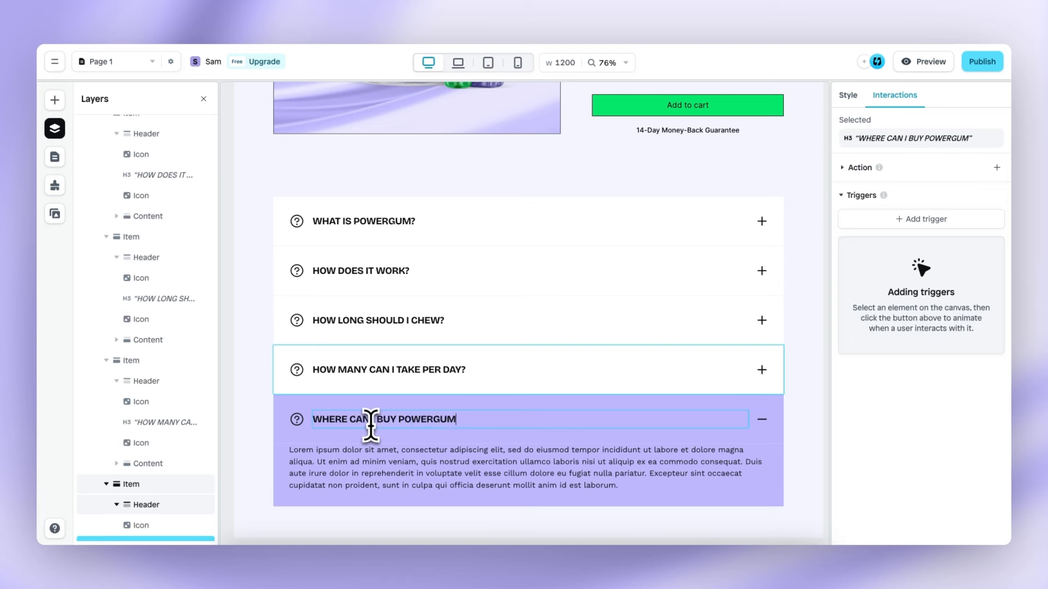
Open the style settings of the answer paragraph in the fifth accordion item
left_click(457, 468)
left_click(463, 469)
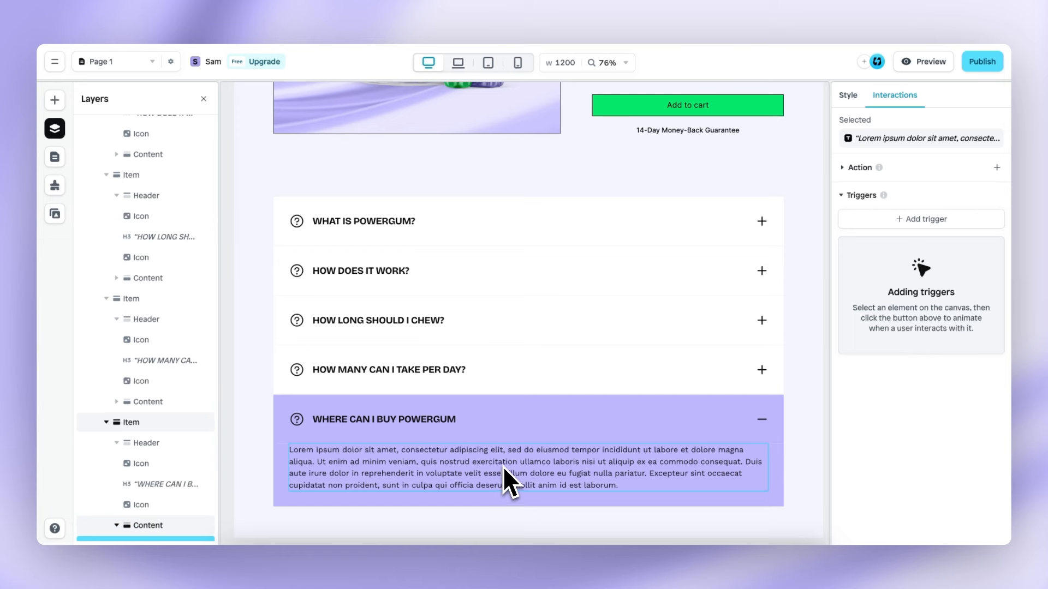
left_click(849, 97)
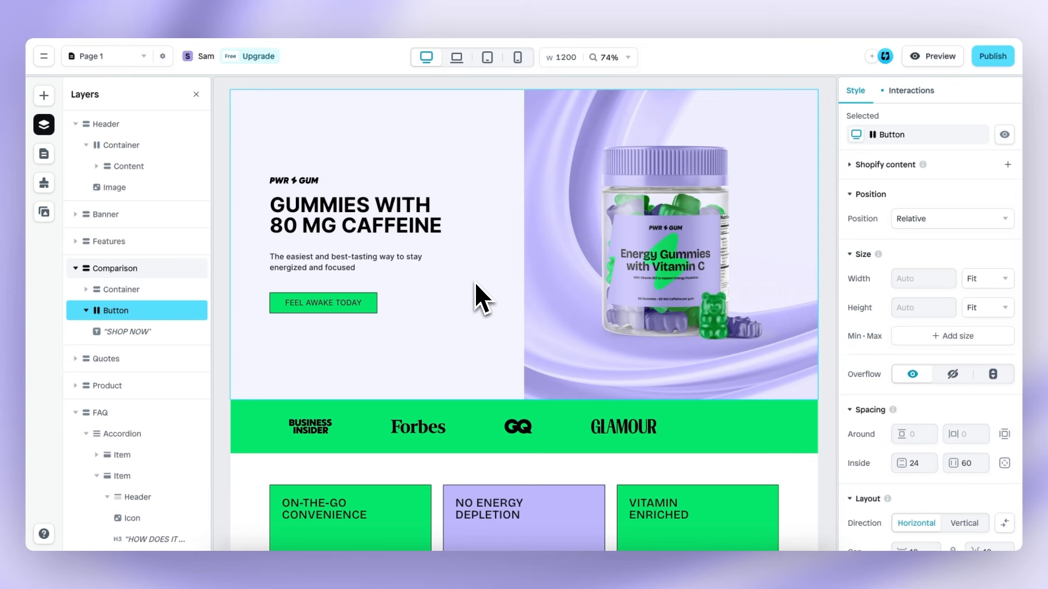
Add a mouse hover trigger to the header's "FEEL AWAKE TODAY" button with a black #000000 fill
left_click(373, 306)
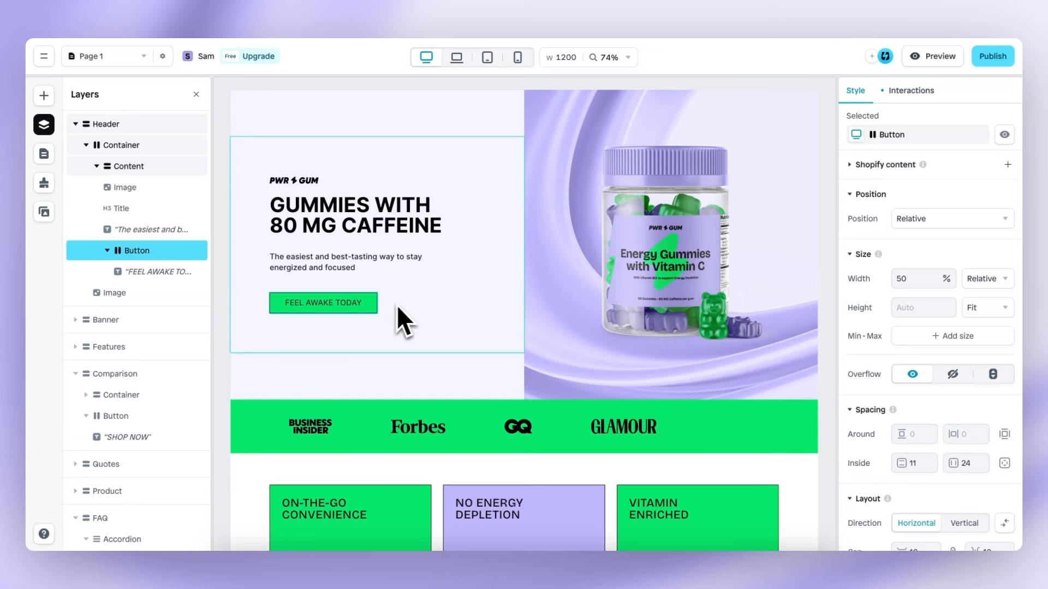
left_click(357, 305)
left_click(372, 303)
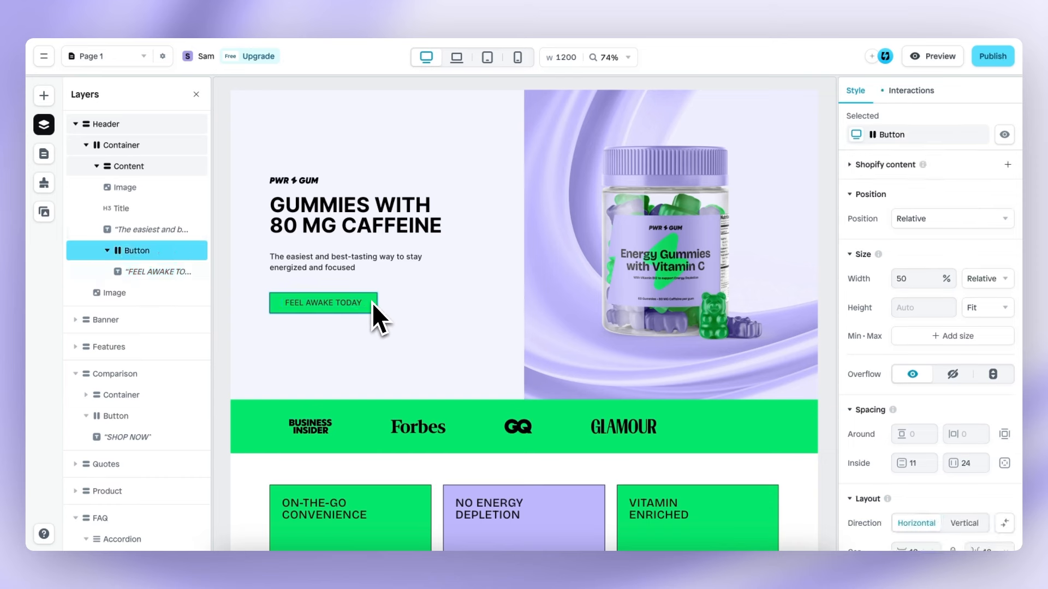
left_click(906, 91)
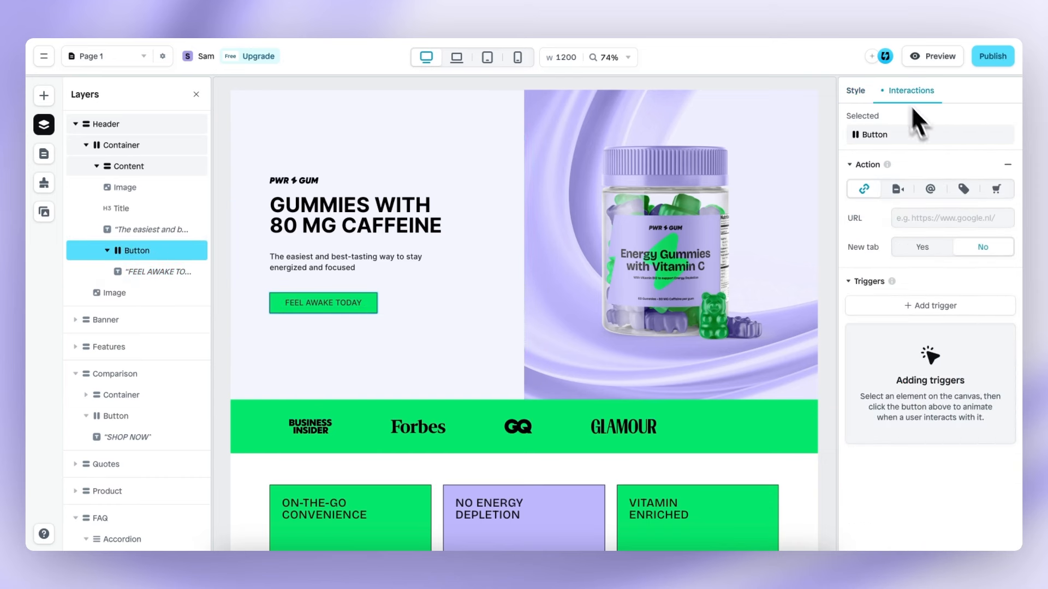
left_click(952, 307)
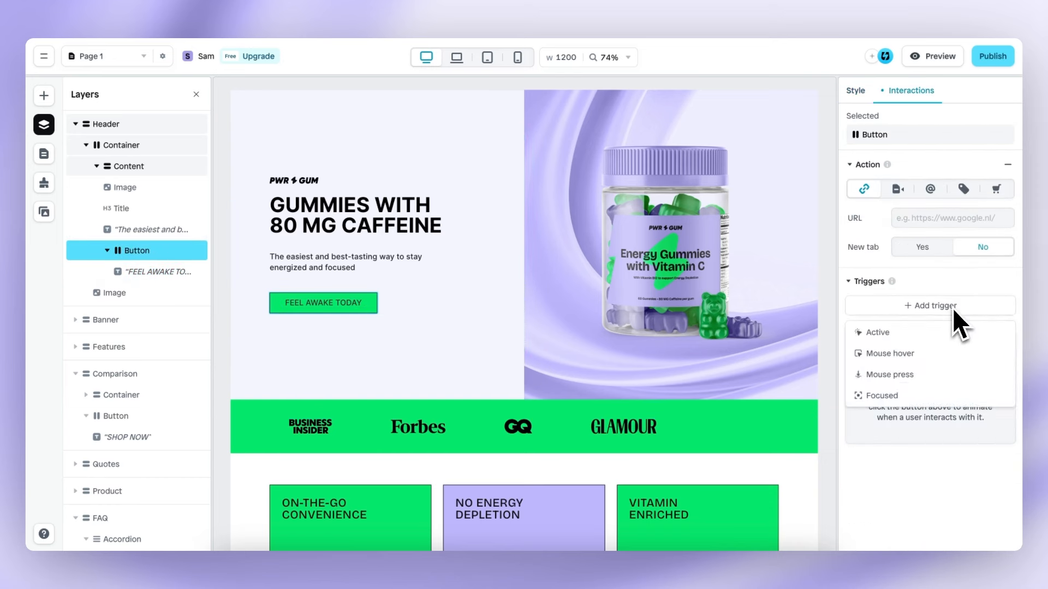
left_click(933, 354)
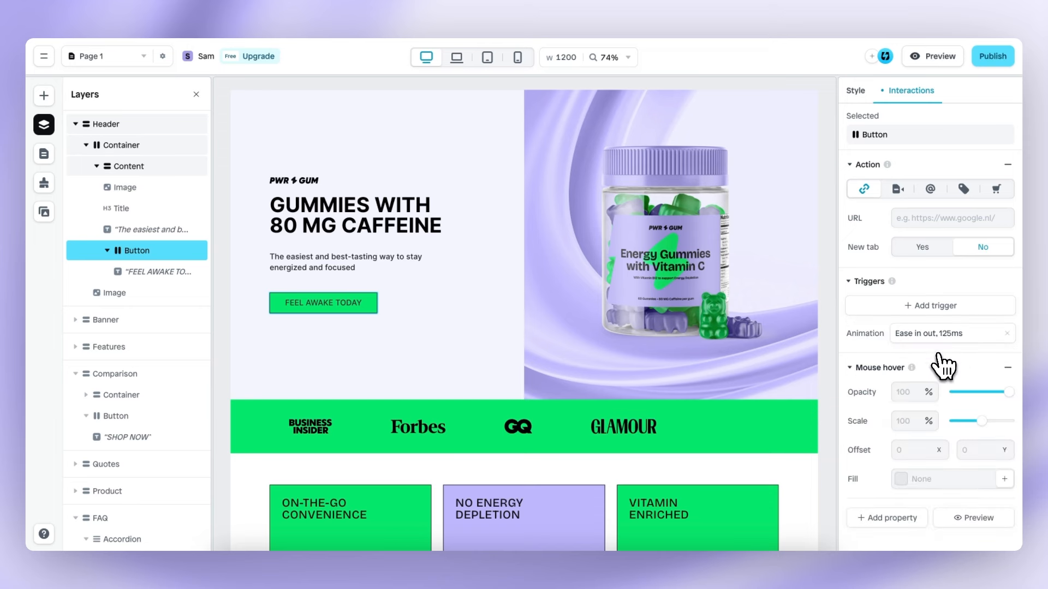
left_click(907, 480)
left_click_drag(751, 398, 652, 460)
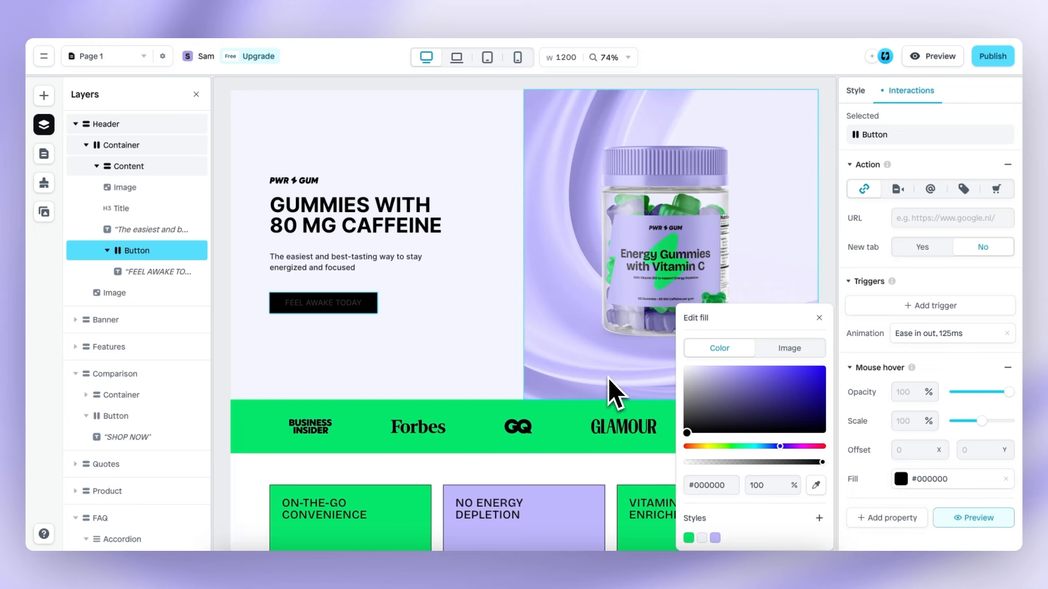
left_click(819, 318)
Add a mouse hover trigger with text color #FFFFFF to the "FEEL AWAKE TODAY" label, and preview the page
left_click(349, 304)
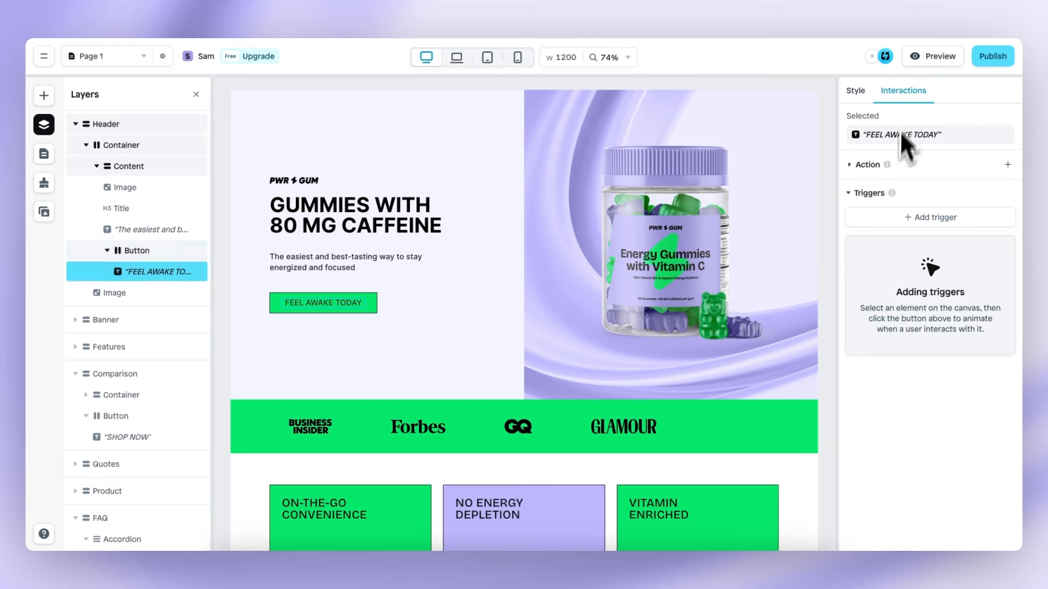
left_click(934, 217)
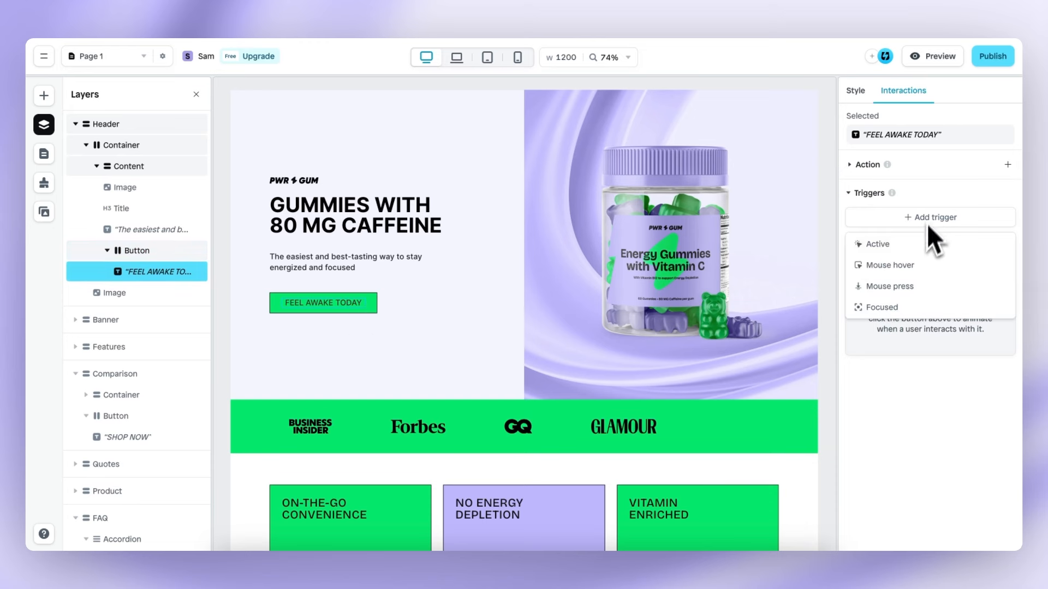
left_click(916, 268)
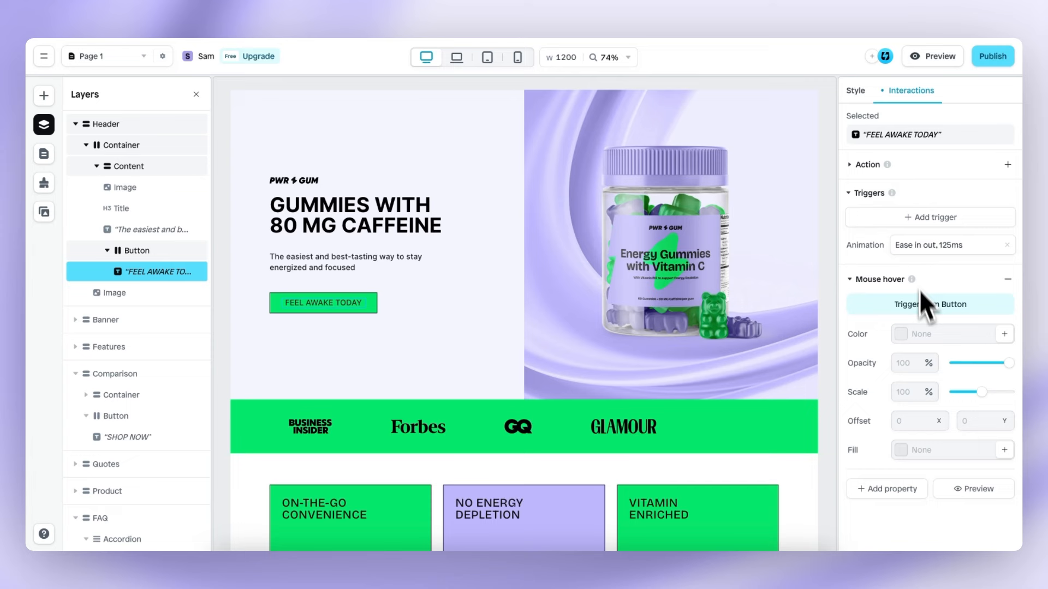
left_click(904, 338)
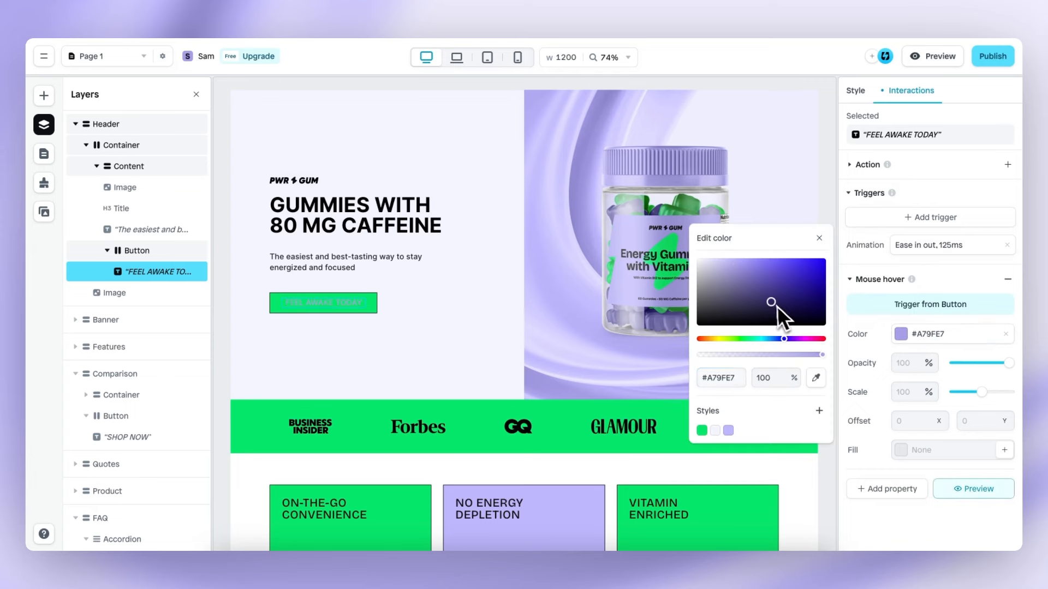
left_click_drag(776, 305, 644, 227)
left_click(819, 239)
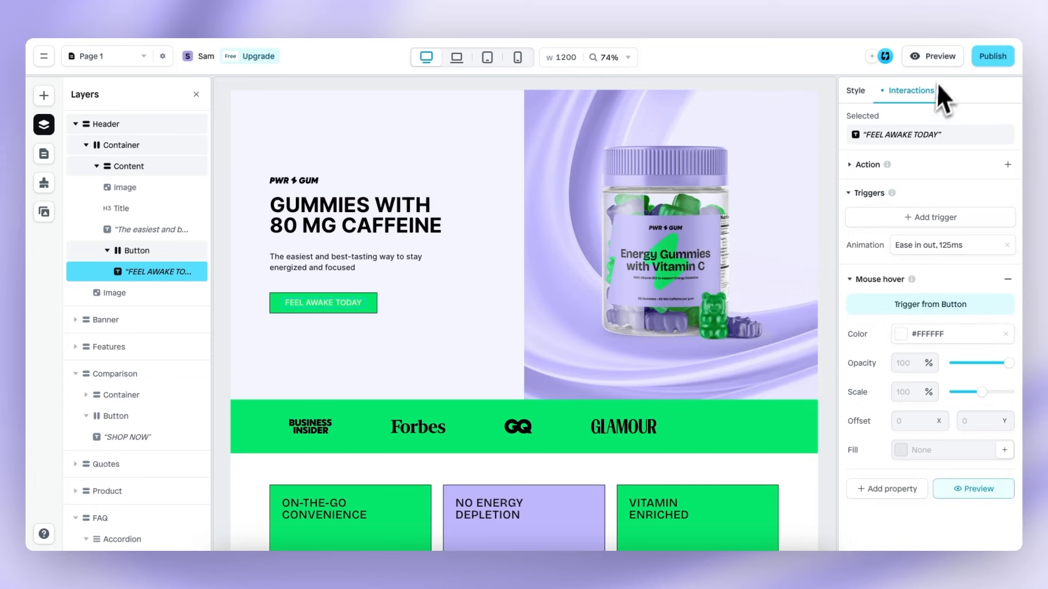
left_click(934, 63)
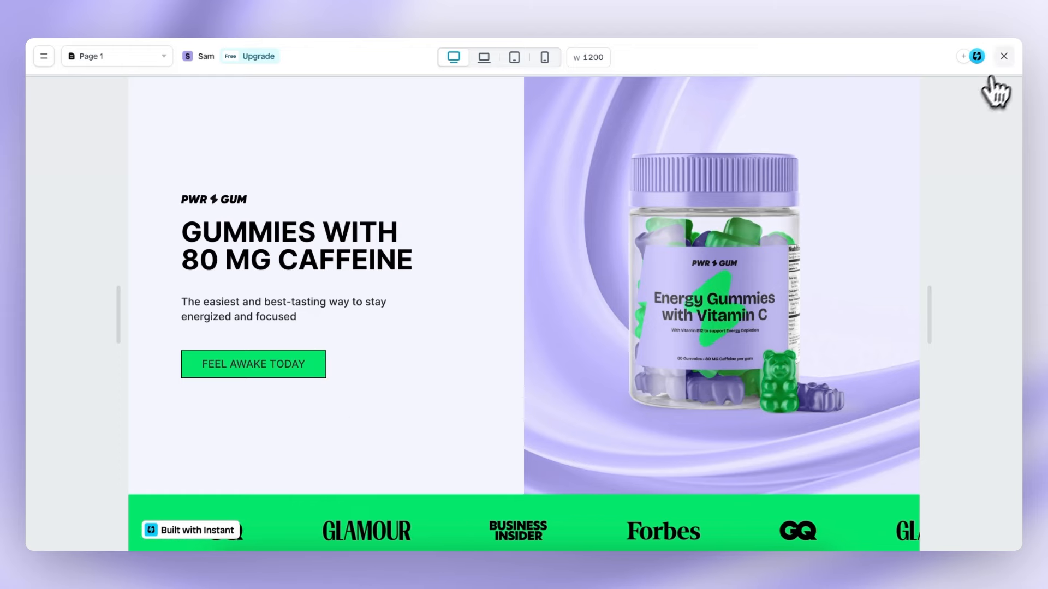
left_click(1002, 56)
Add a mouse hover trigger to the Comparison section's "SHOP NOW" button with a black #000000 fill
scroll(695, 325, "down", 8)
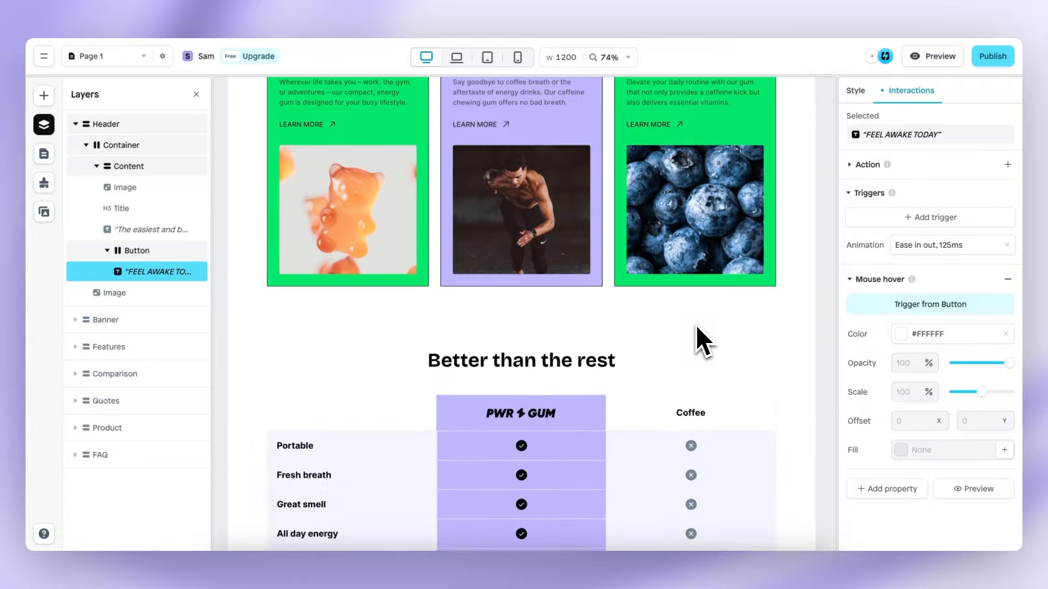
scroll(695, 326, "down", 5)
left_click(560, 332)
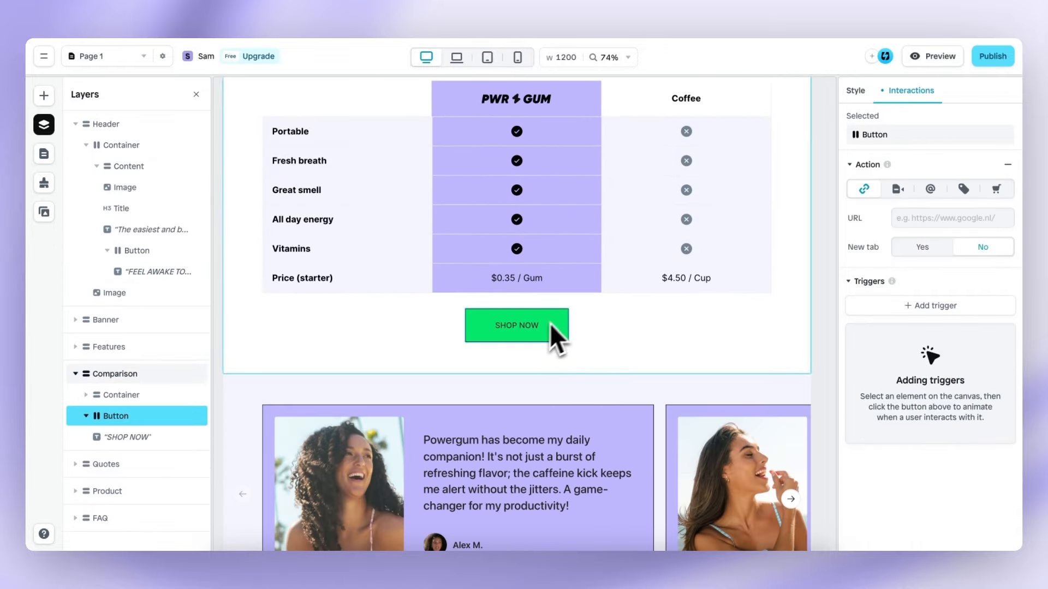
left_click(930, 306)
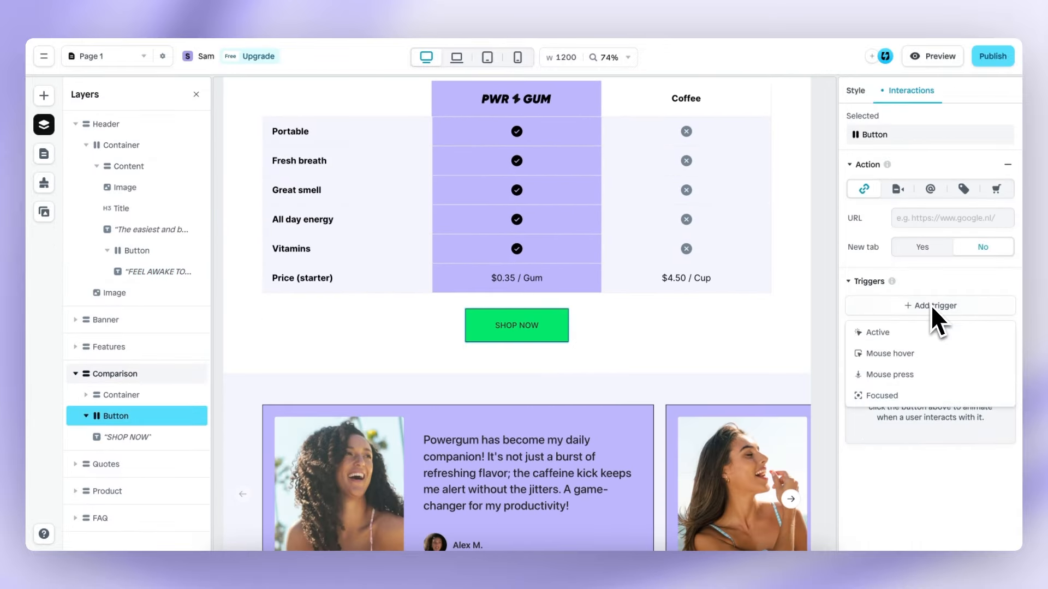
left_click(916, 354)
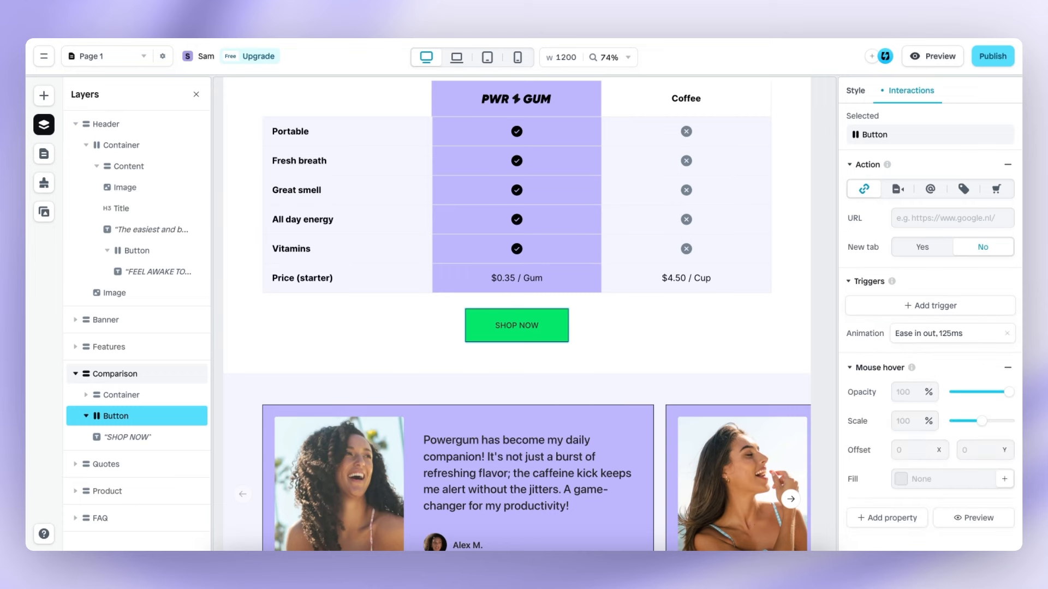
left_click(903, 479)
left_click_drag(741, 383, 661, 491)
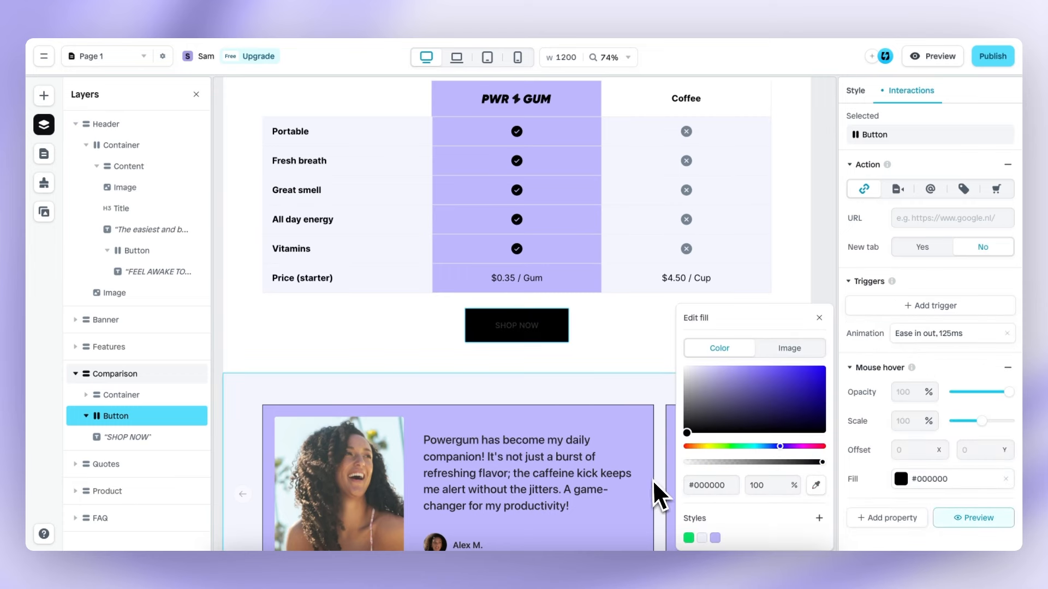
left_click(819, 318)
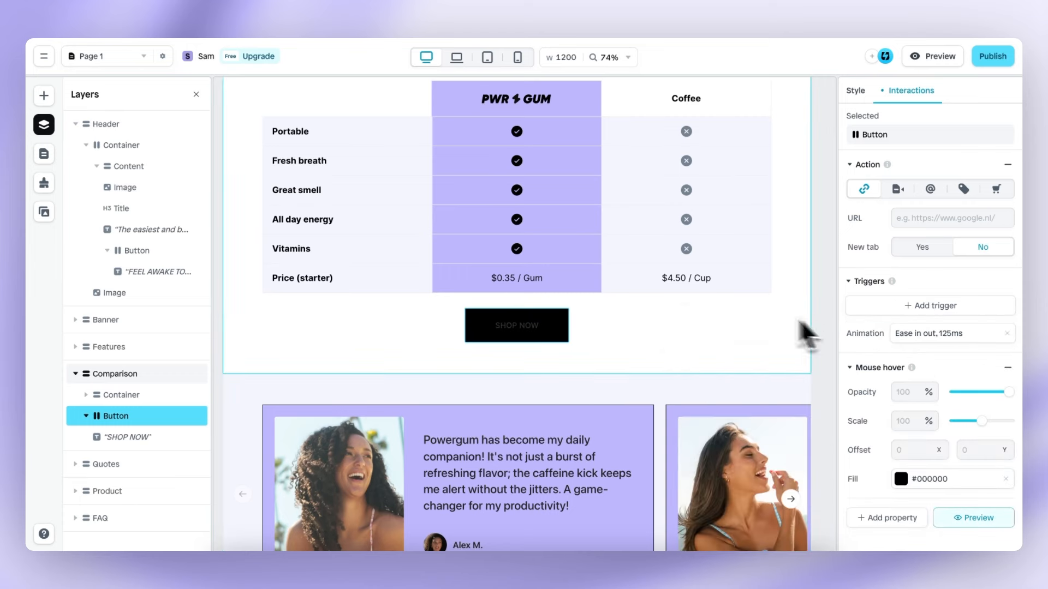
Add a mouse hover trigger to the "SHOP NOW" label and give it a lighter text color on hover
left_click(525, 330)
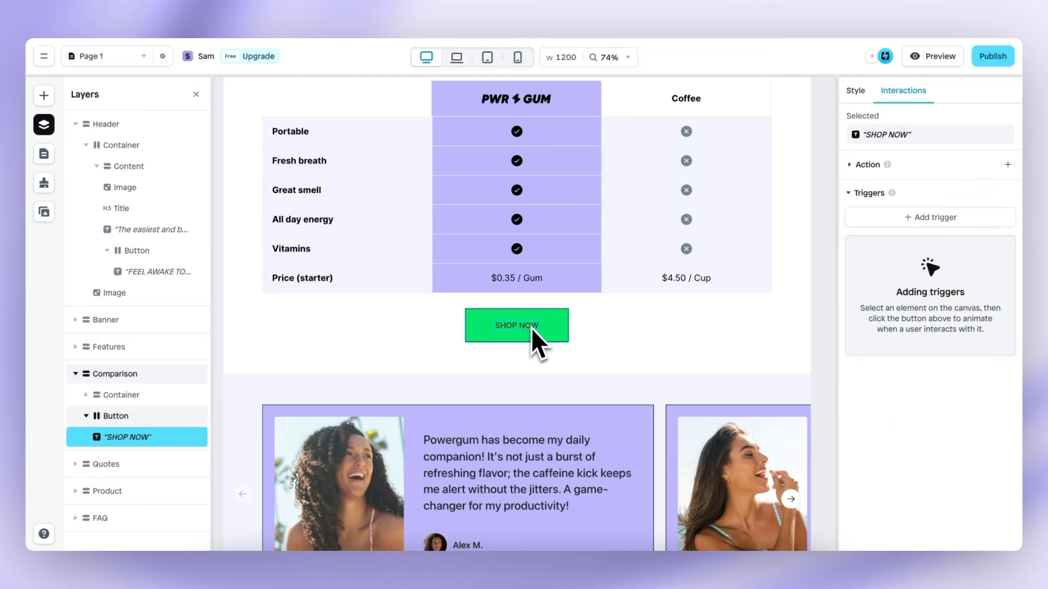
left_click(934, 218)
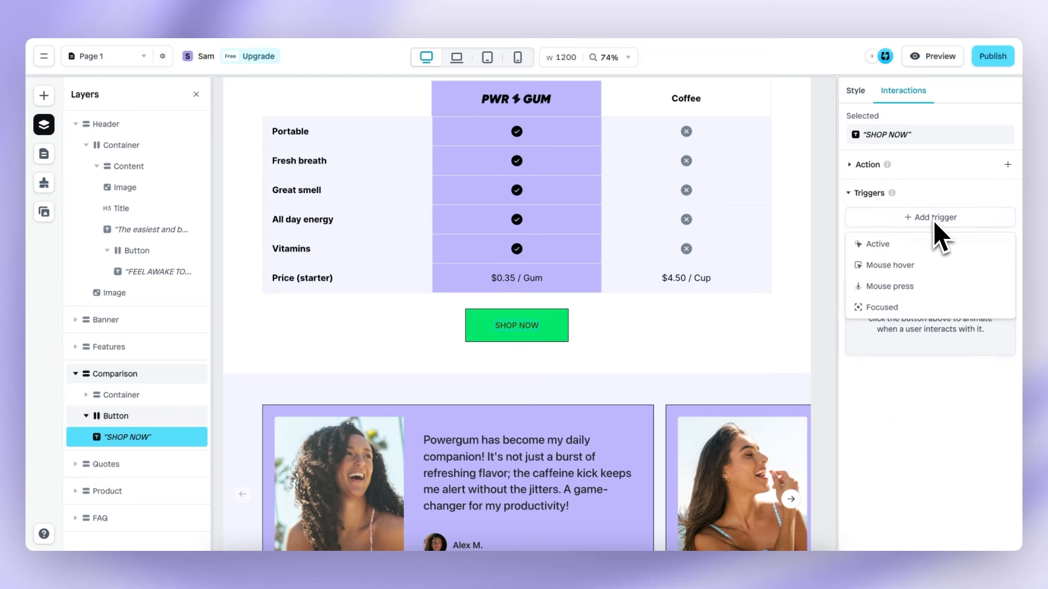
left_click(921, 267)
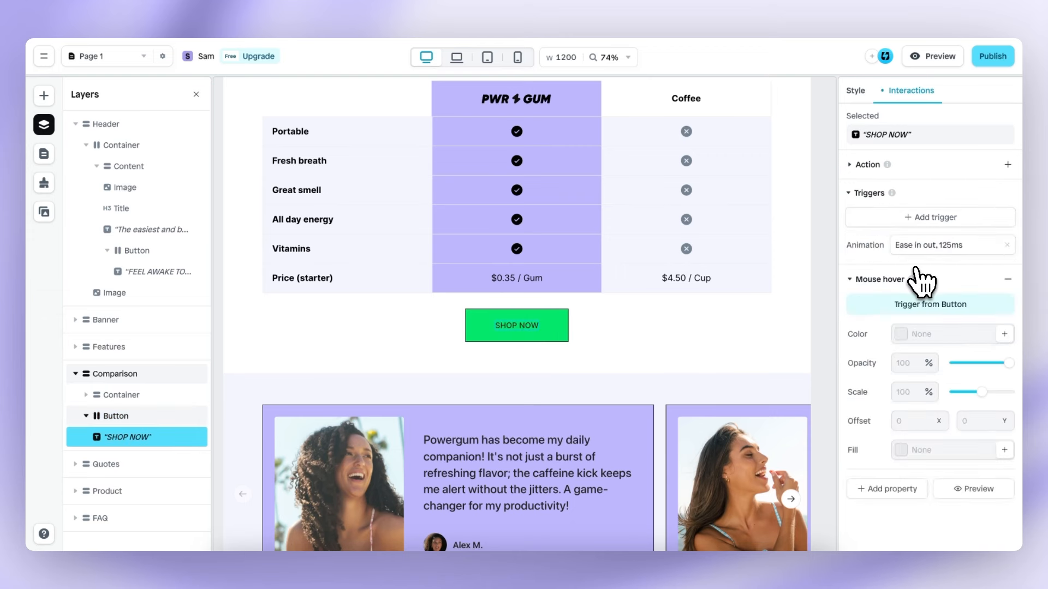
left_click(901, 335)
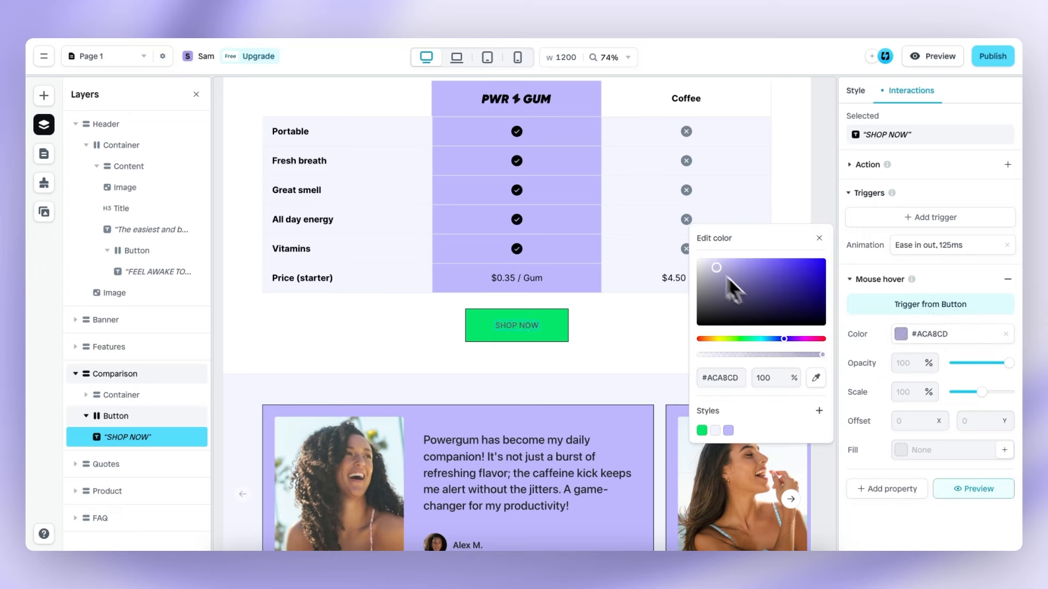
left_click(819, 238)
left_click(823, 336)
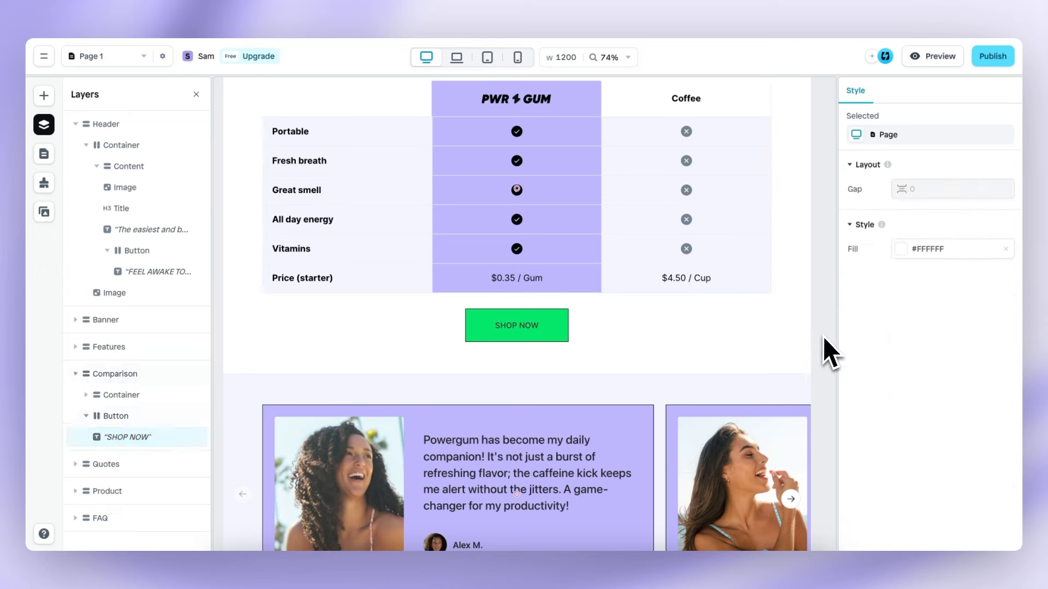
Add a mouse hover trigger to the Buttons group in the Product section's content
scroll(823, 336, "down", 10)
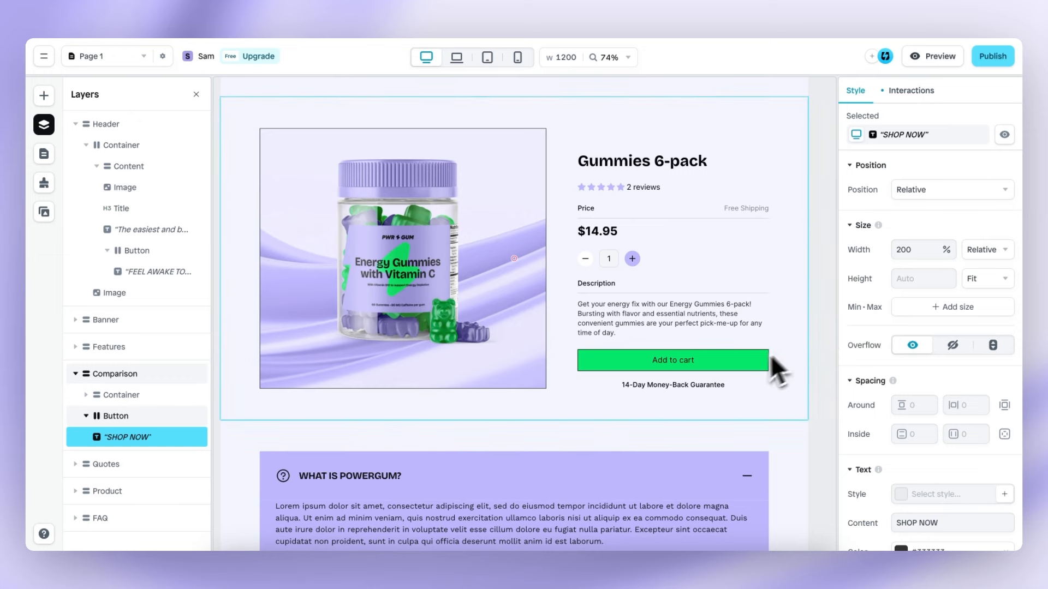
left_click(747, 363)
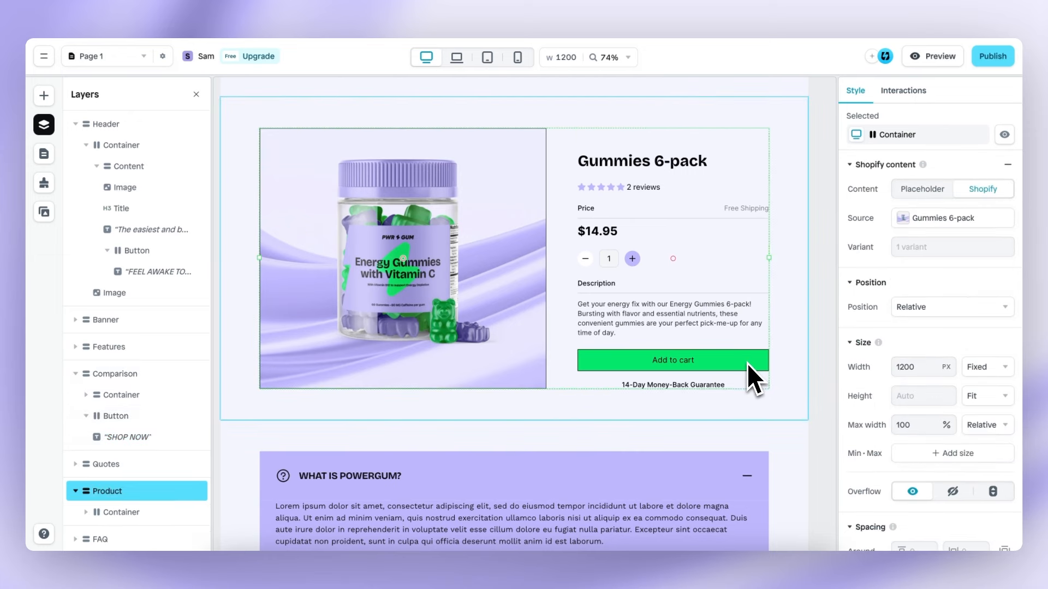
left_click(744, 362)
left_click(740, 364)
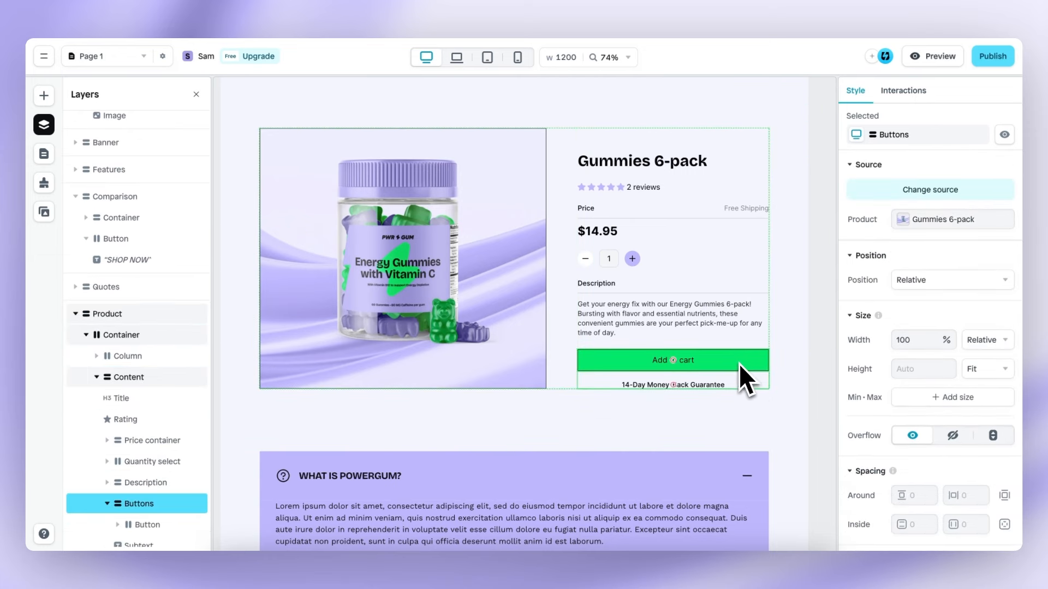
scroll(105, 374, "down", 1)
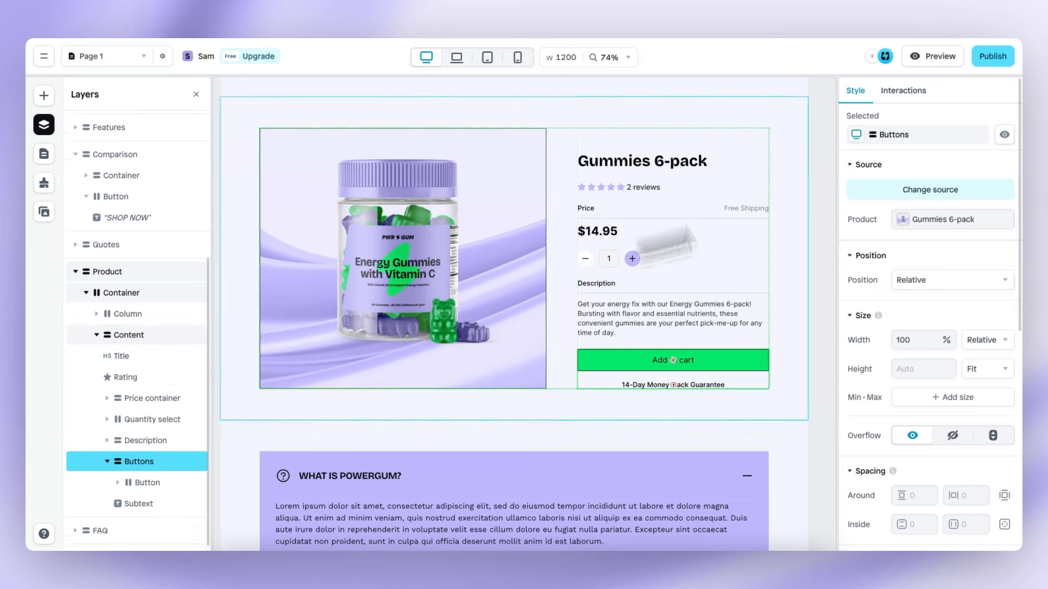
left_click(903, 92)
left_click(935, 308)
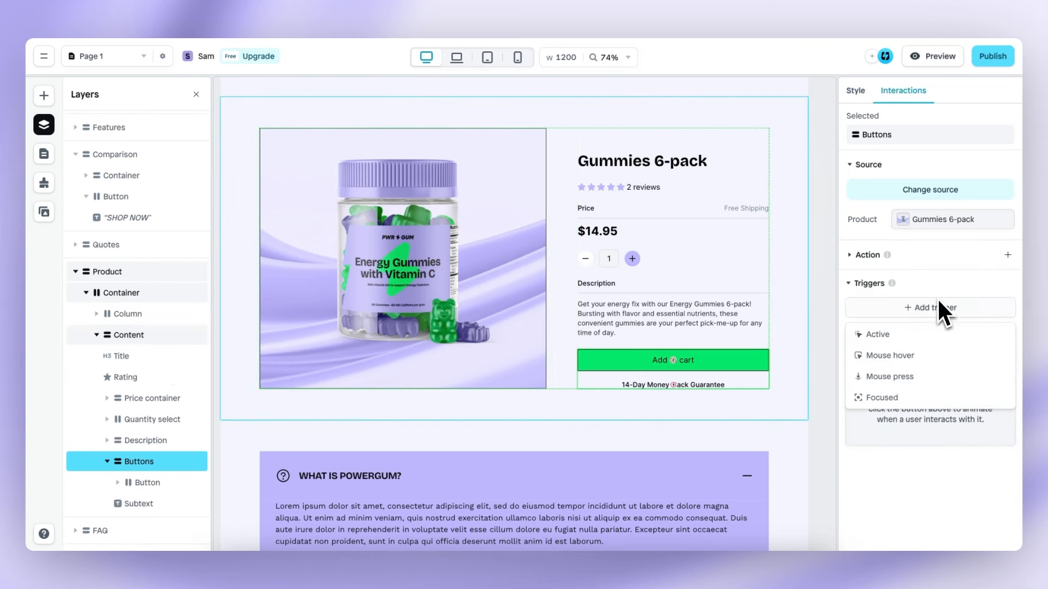
left_click(938, 355)
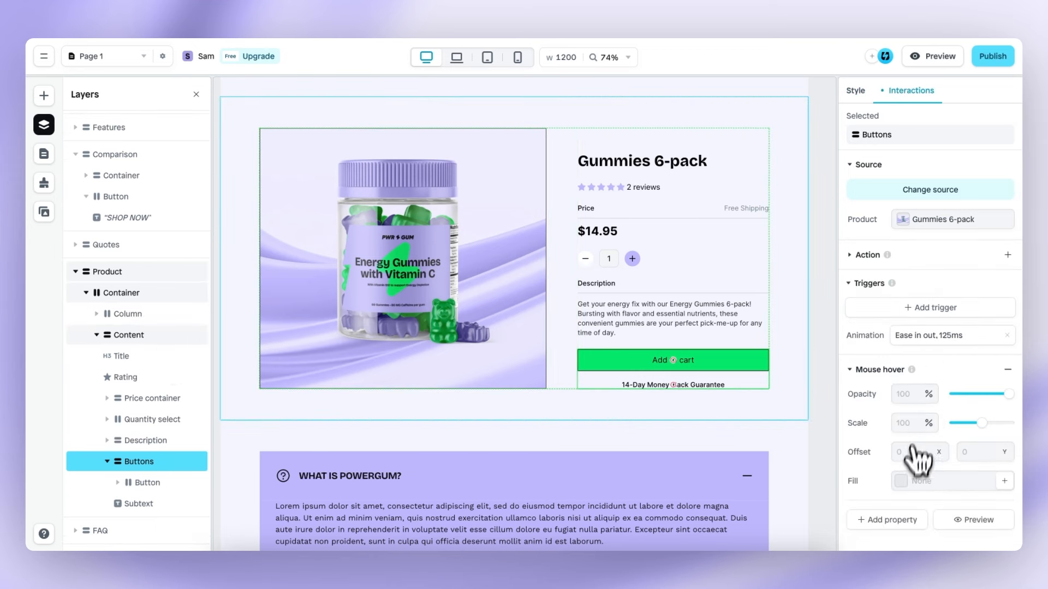
Give the Button inside the Product section's Buttons group a black #000000 hover fill
left_click(908, 482)
left_click(769, 413)
left_click_drag(777, 418, 661, 498)
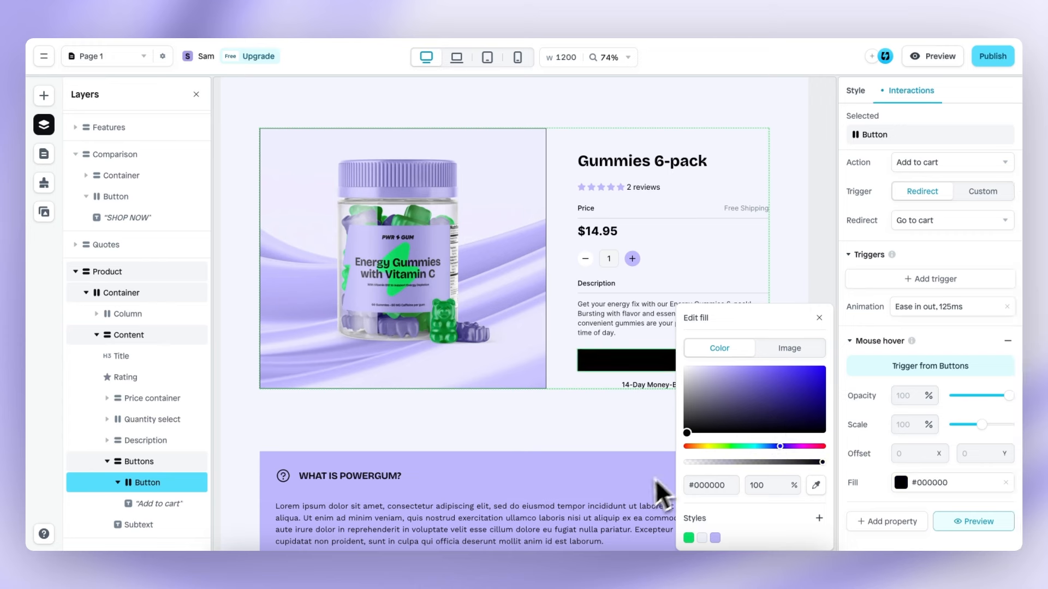
left_click(818, 336)
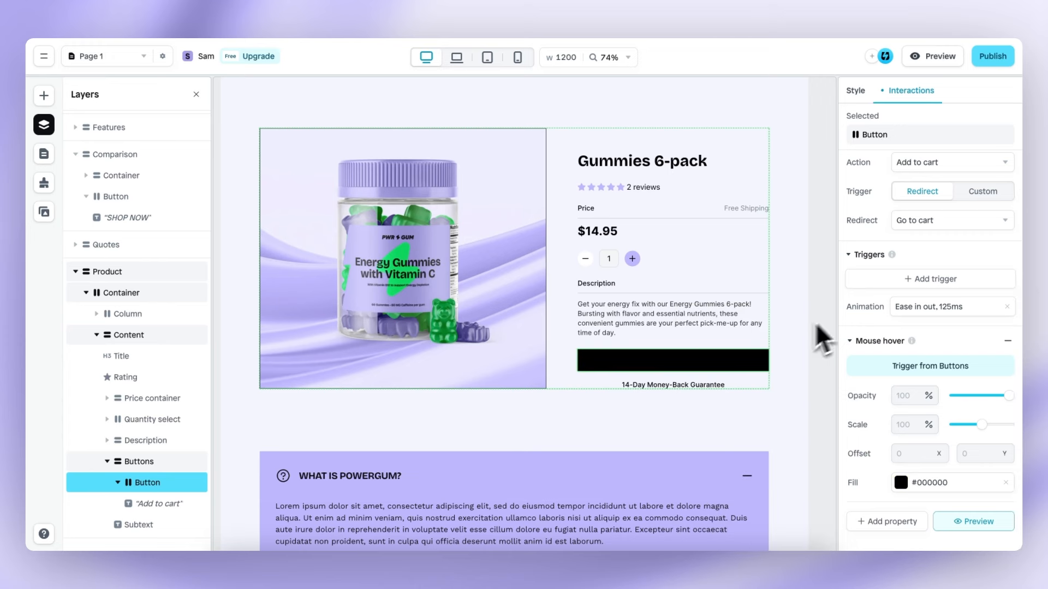
Add a mouse hover trigger to the "Add to cart" label with text color #FFFFFF
left_click(682, 362)
left_click(931, 307)
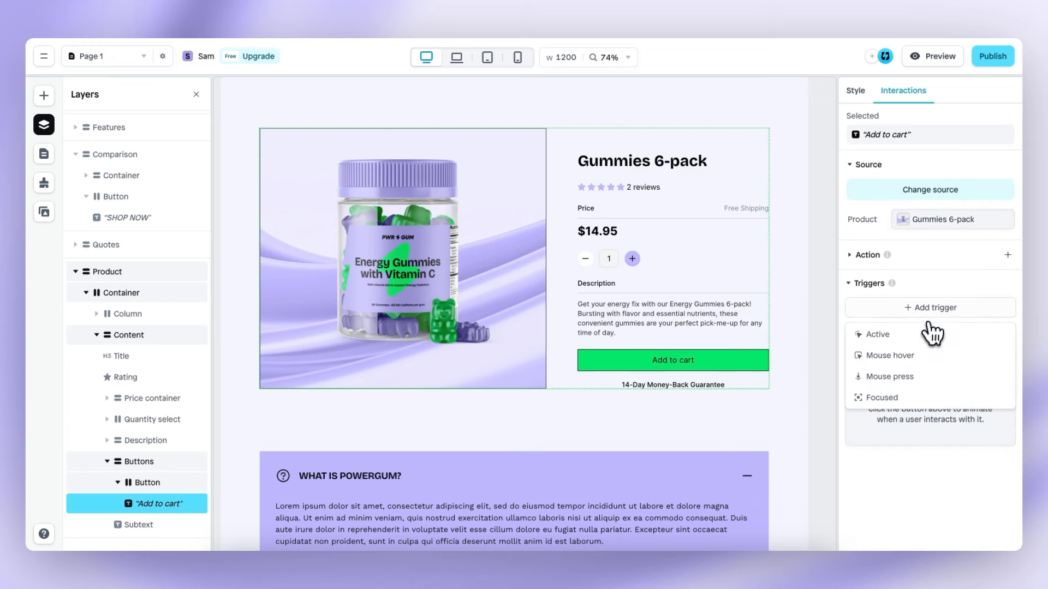
left_click(923, 359)
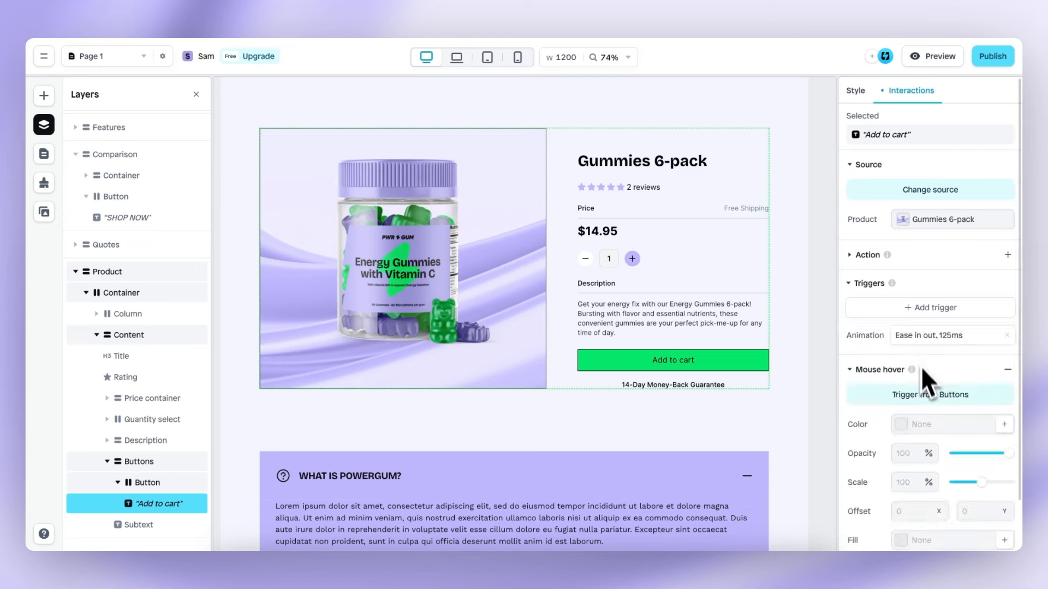
left_click(906, 425)
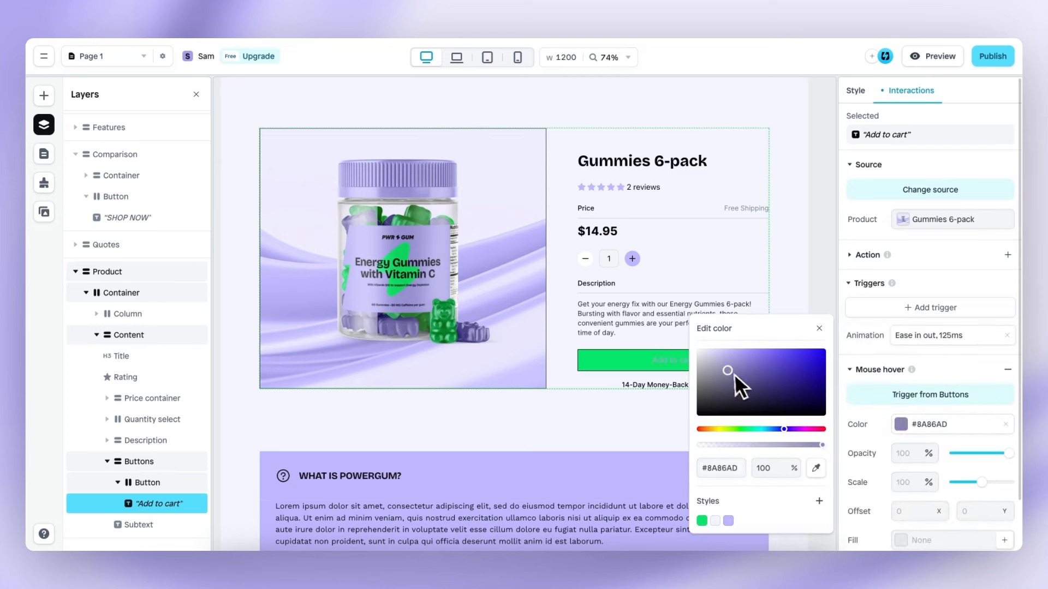
left_click(819, 328)
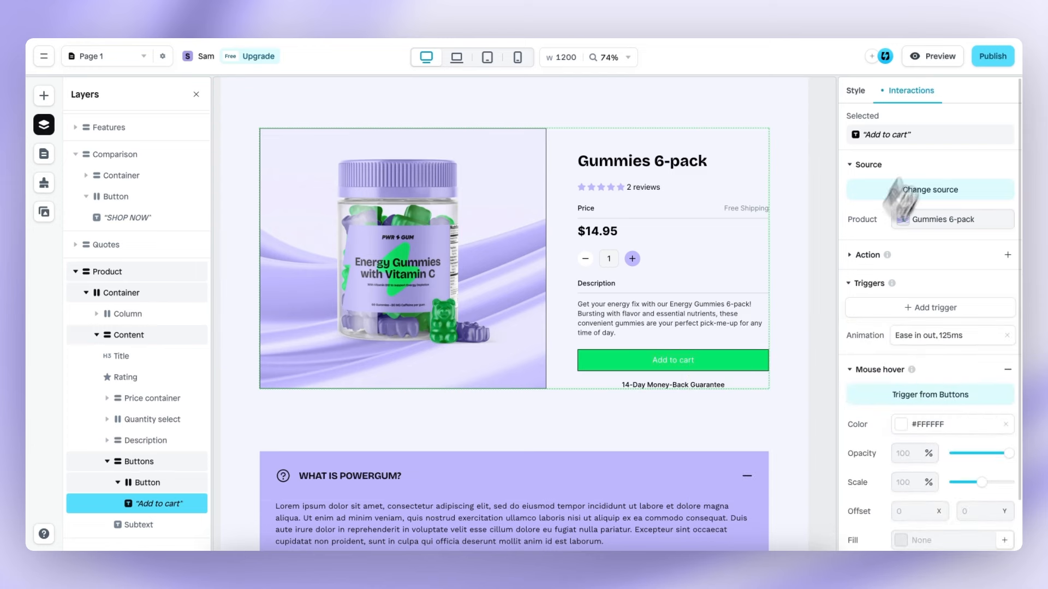
Preview the page, check the buttons' hover effects down to the product section, test "Add to cart", and return to the editor
left_click(940, 56)
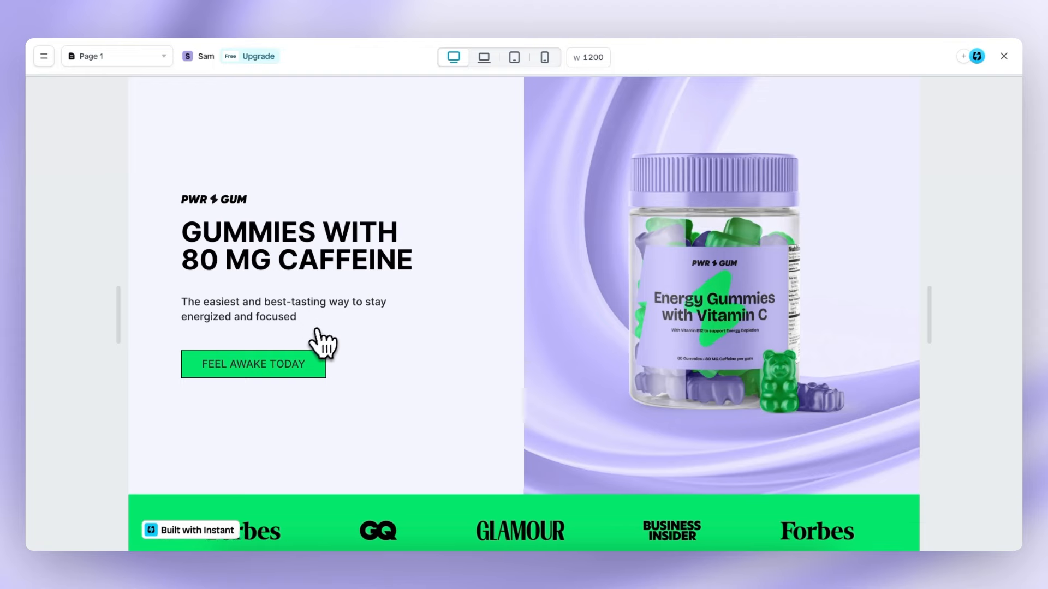
scroll(491, 386, "down", 7)
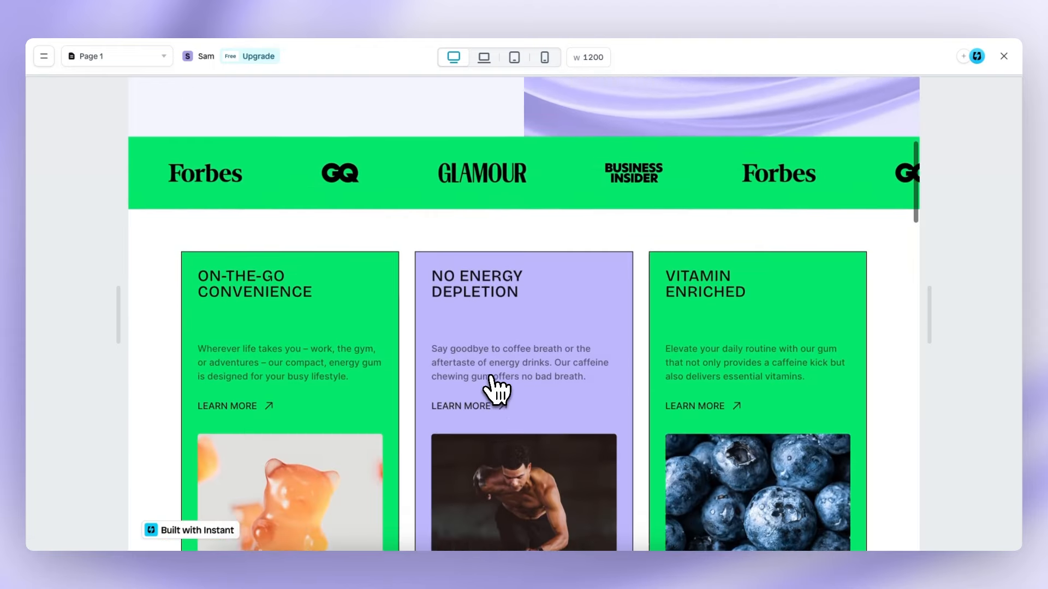
scroll(494, 389, "down", 10)
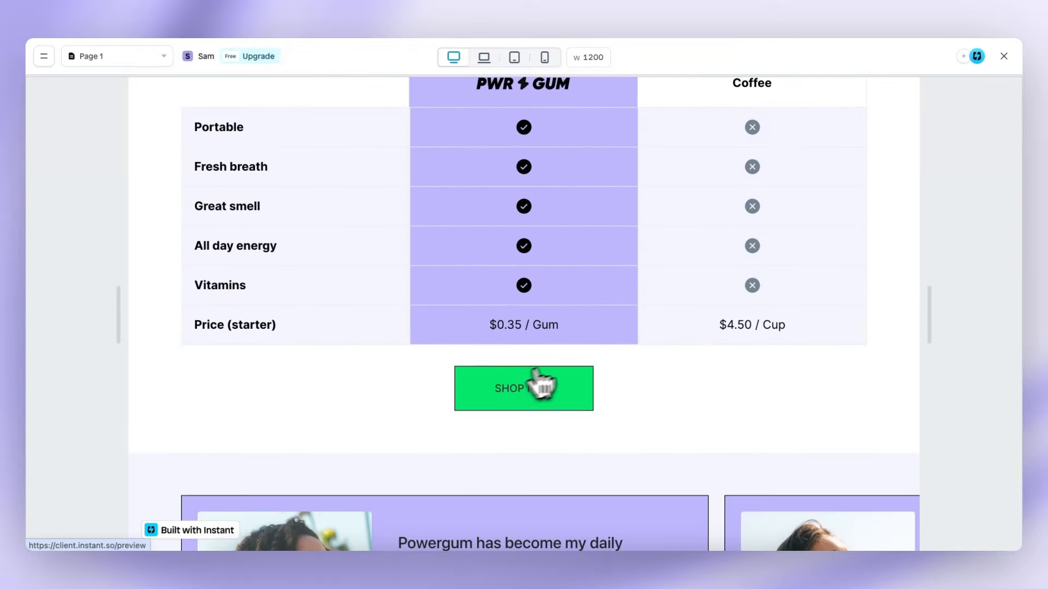
scroll(572, 413, "down", 10)
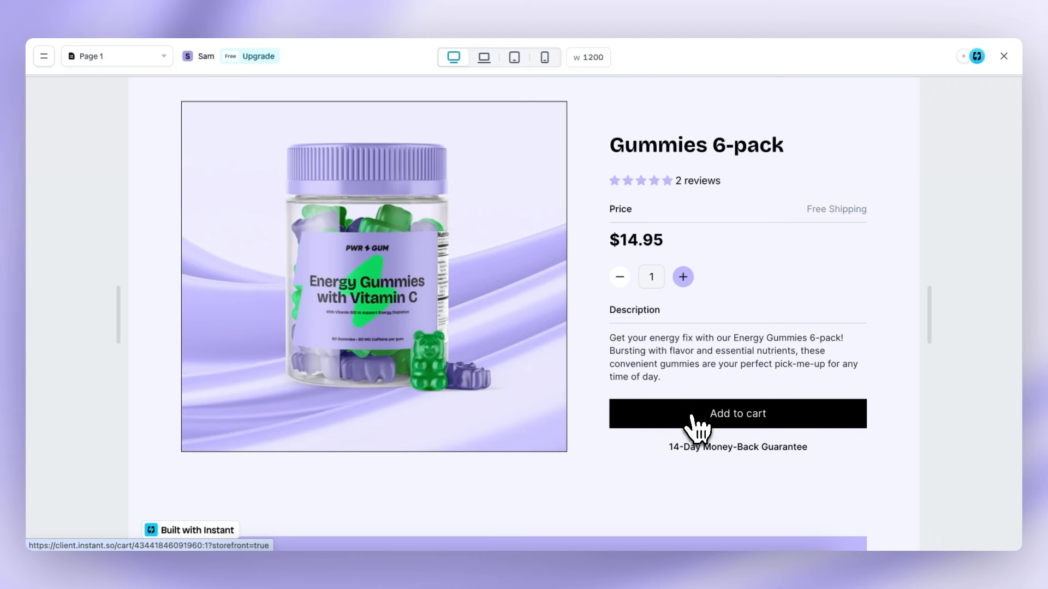
left_click(692, 417)
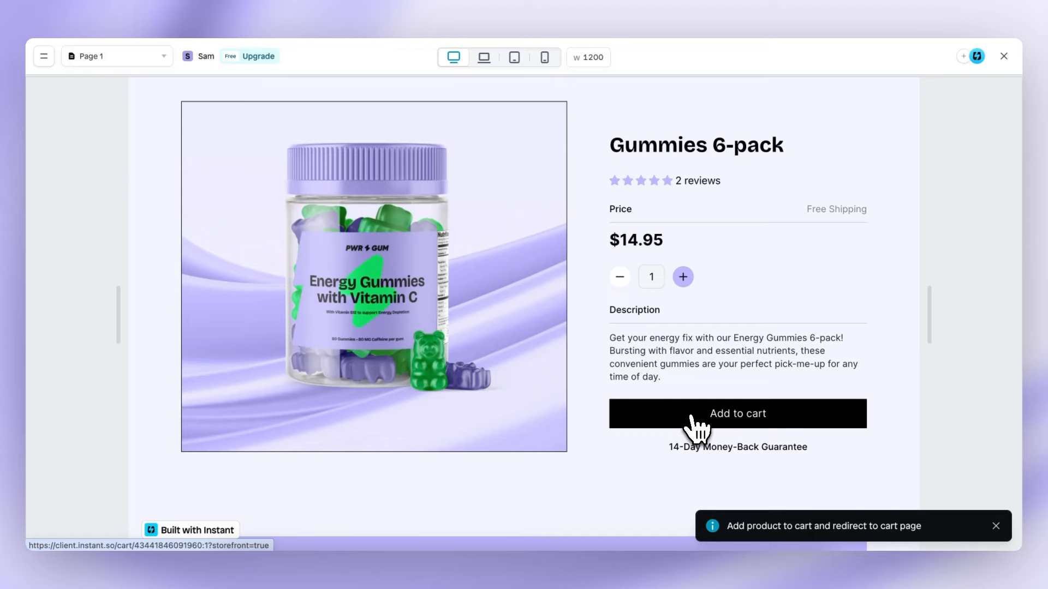
left_click(1003, 57)
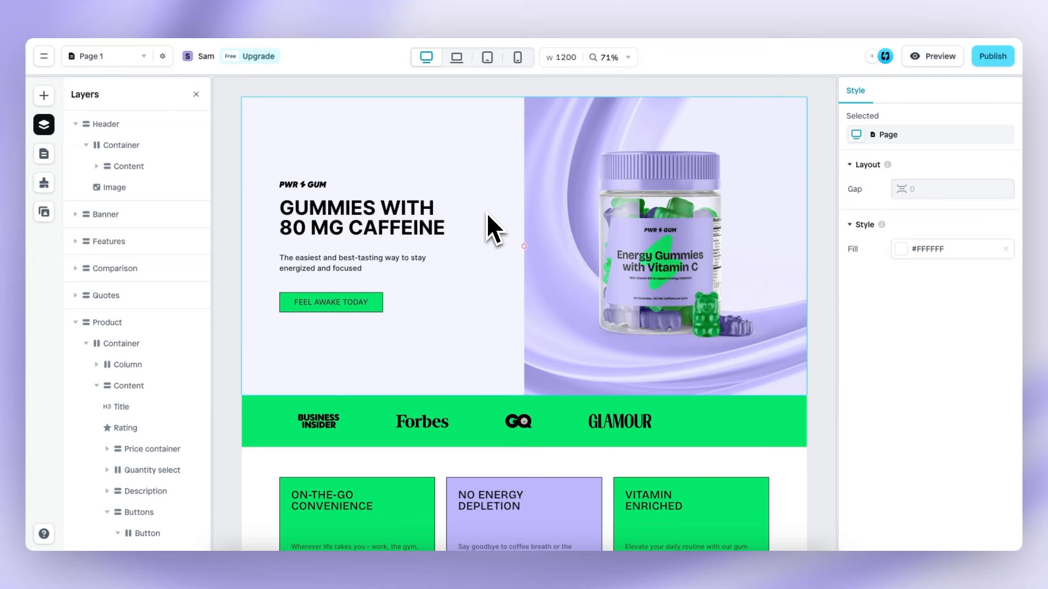
In the 1024-wide laptop layout, clear the Header's vertical and horizontal inside spacing
left_click(458, 60)
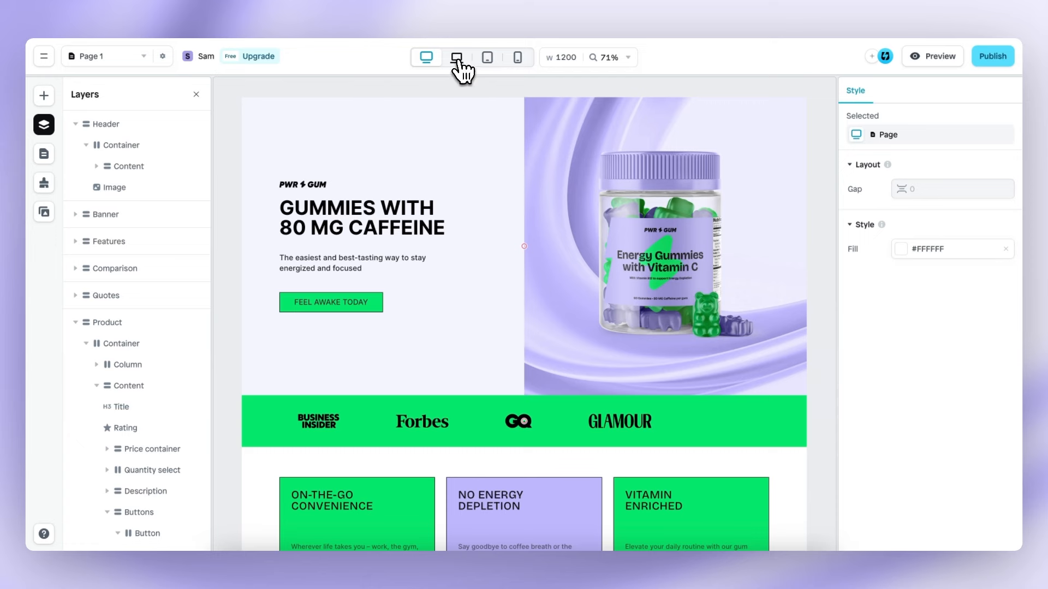
left_click(543, 134)
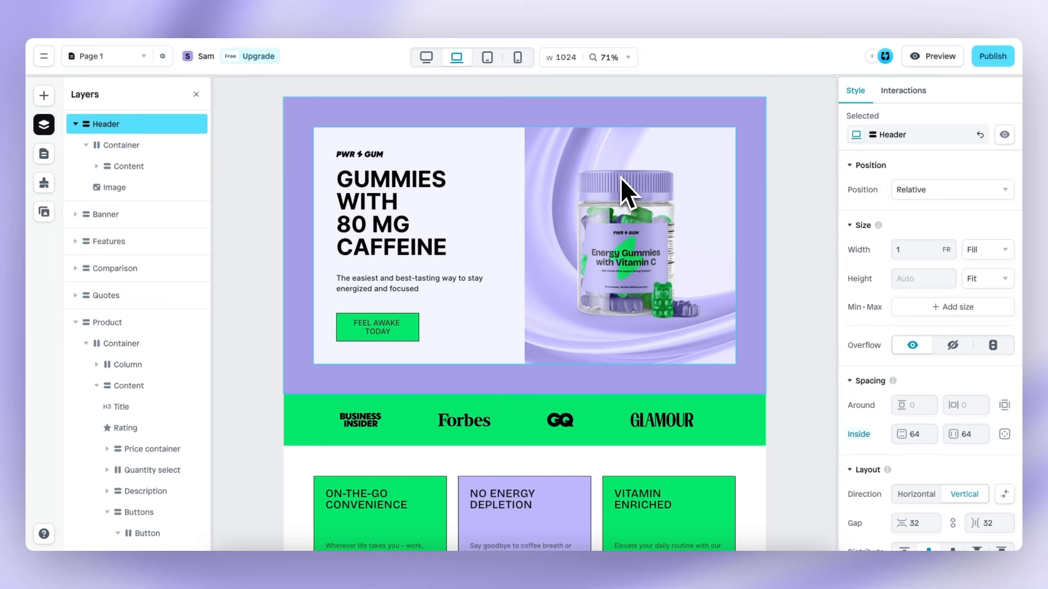
scroll(852, 260, "down", 3)
scroll(853, 261, "down", 2)
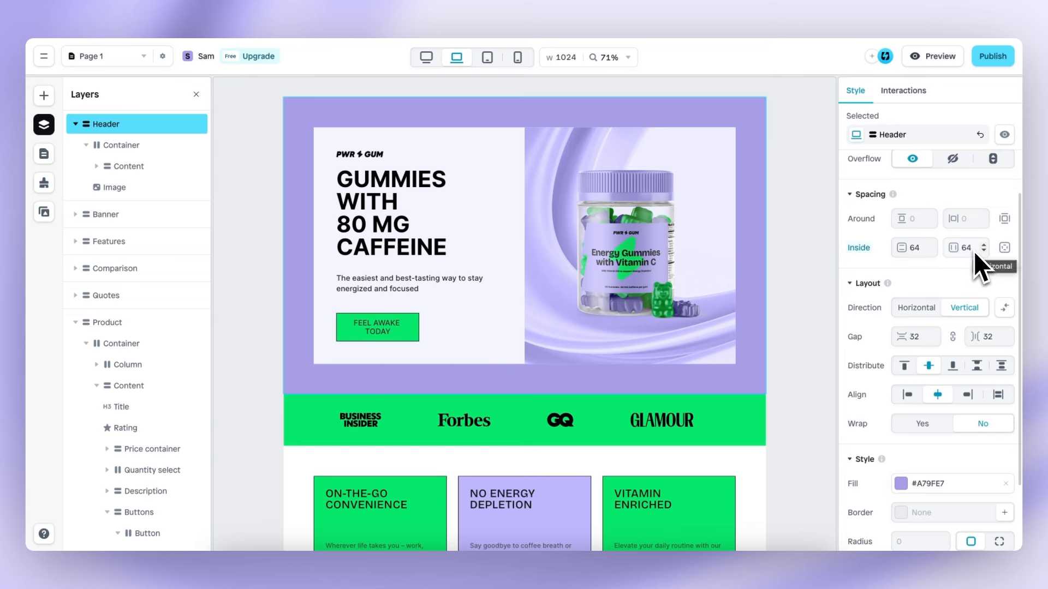
left_click(922, 249)
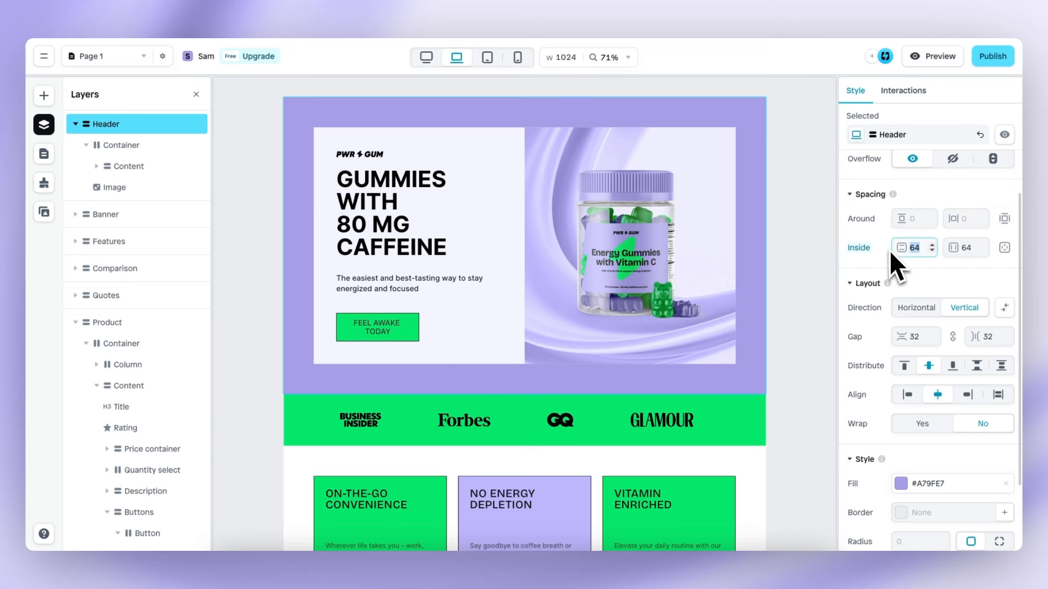
key("BackSpace")
left_click(966, 248)
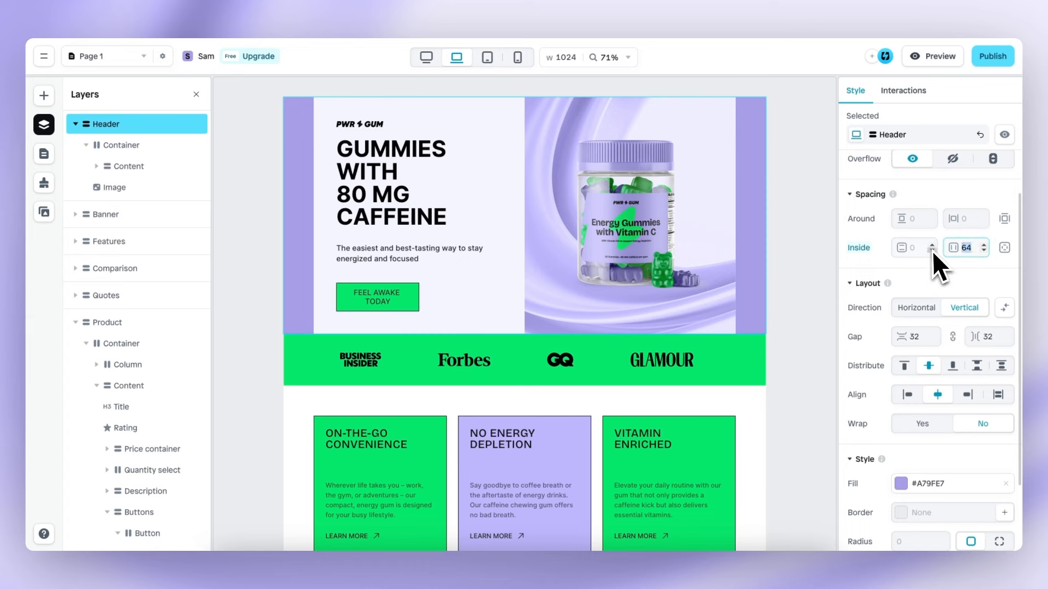
key("BackSpace")
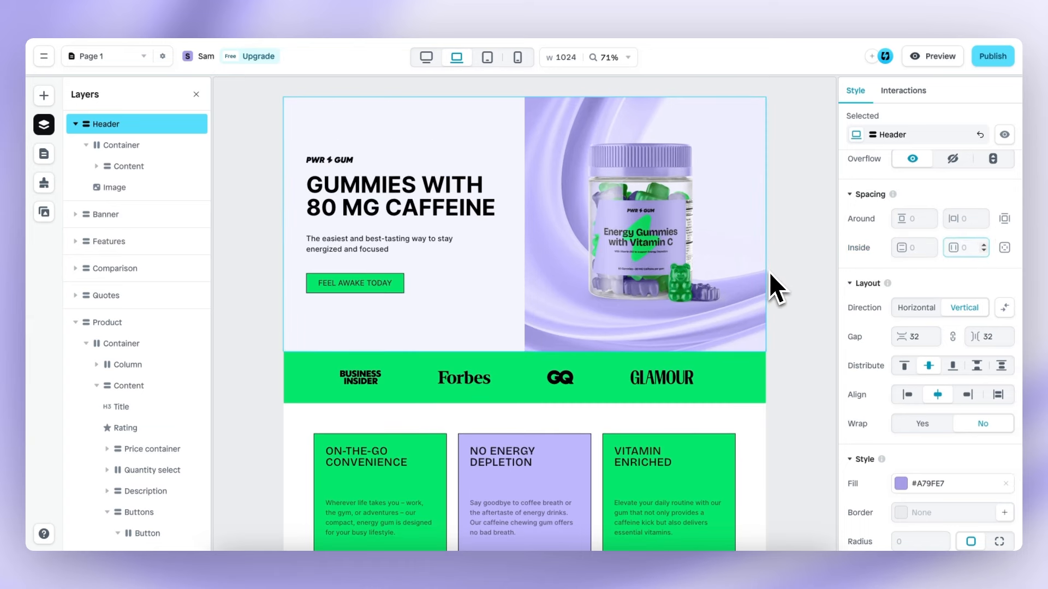
Review the sections from the features down to the FAQ in the 1024-wide laptop layout
scroll(768, 272, "down", 5)
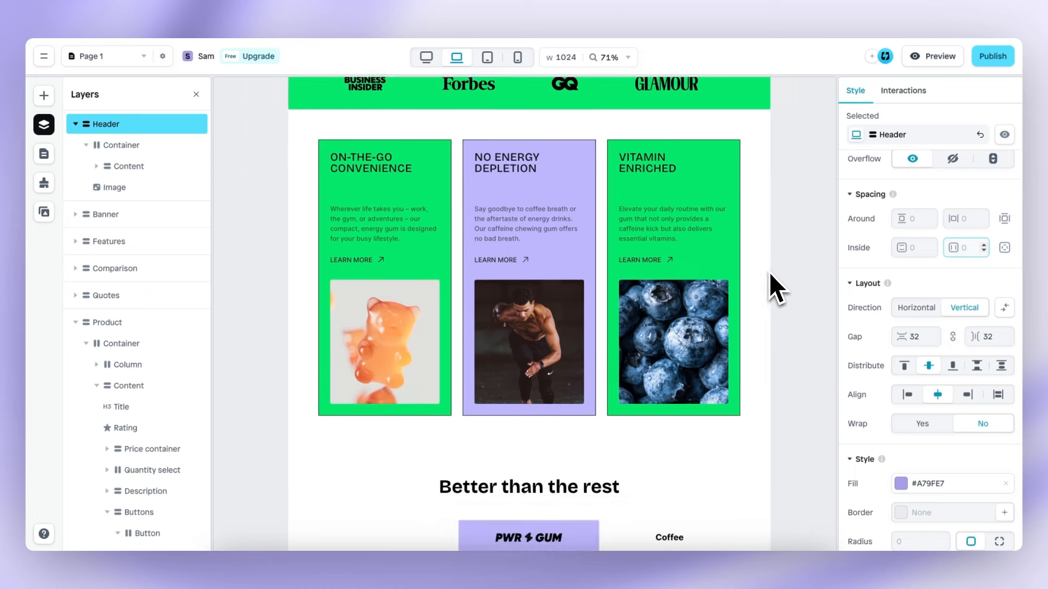
scroll(754, 308, "down", 1)
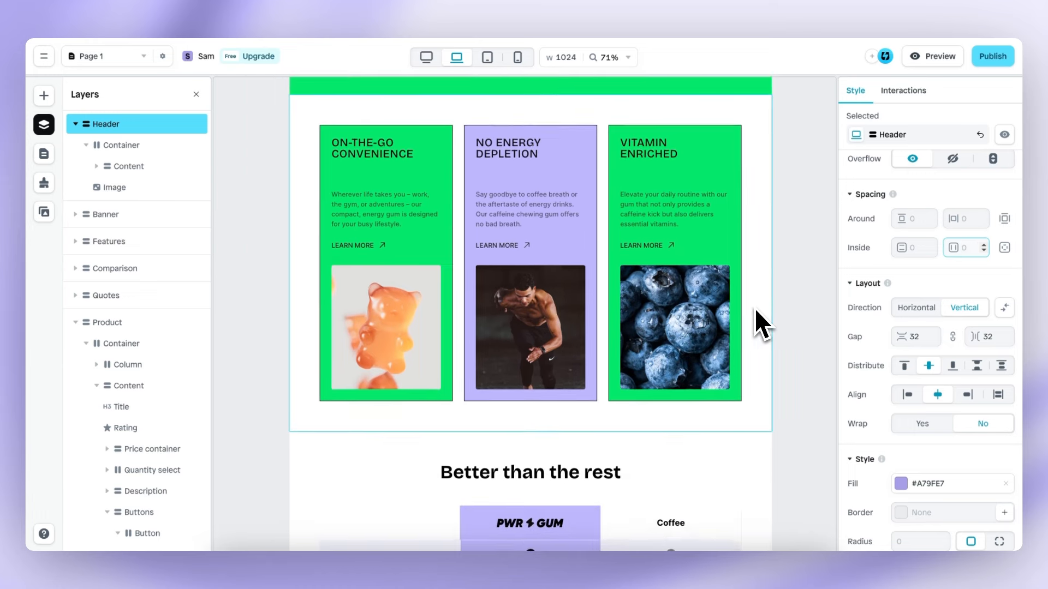
scroll(756, 310, "down", 5)
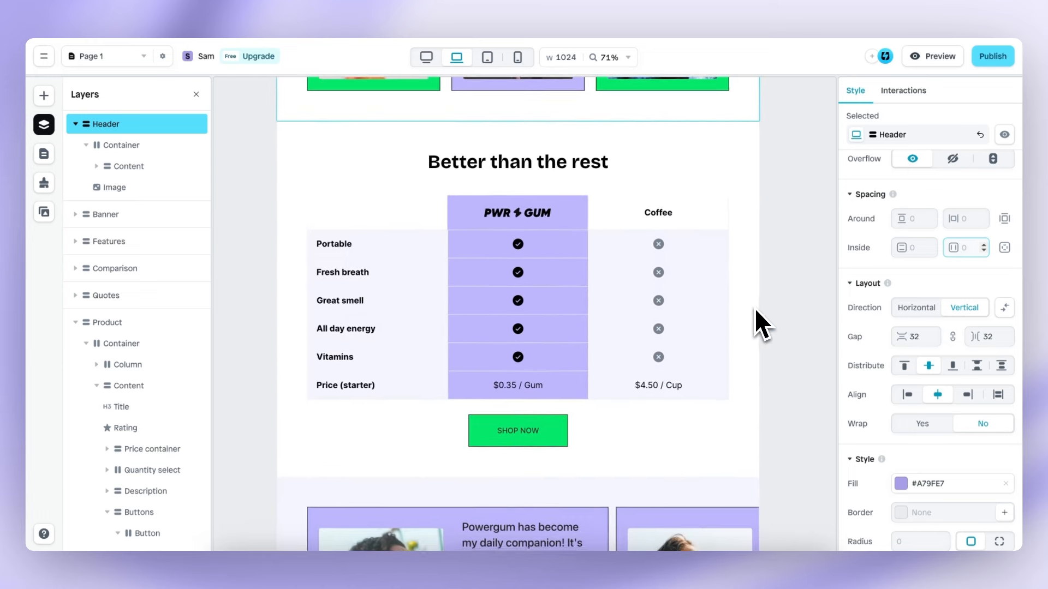
scroll(754, 308, "down", 9)
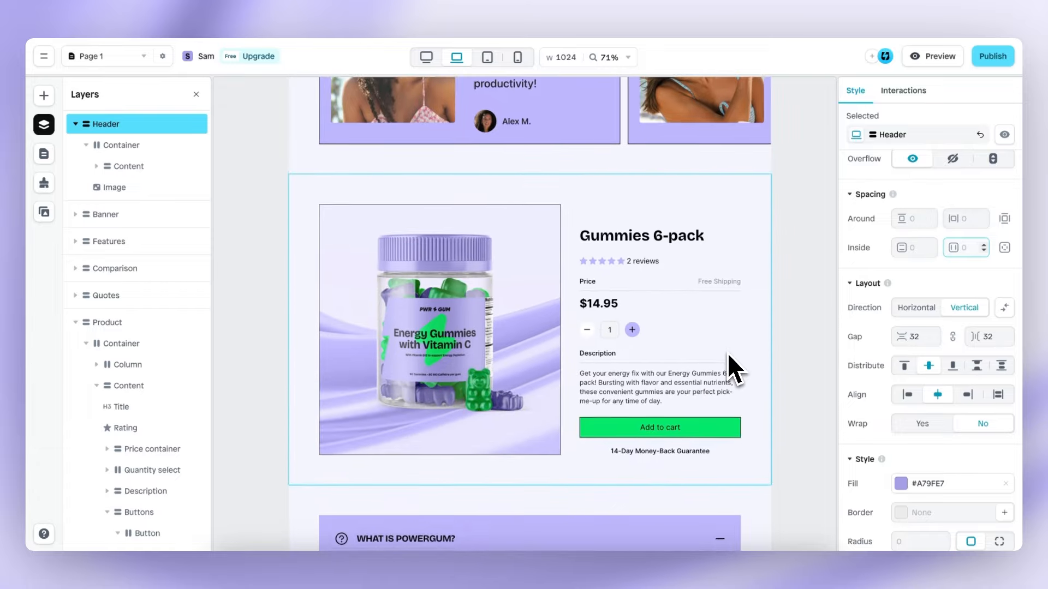
scroll(728, 354, "down", 6)
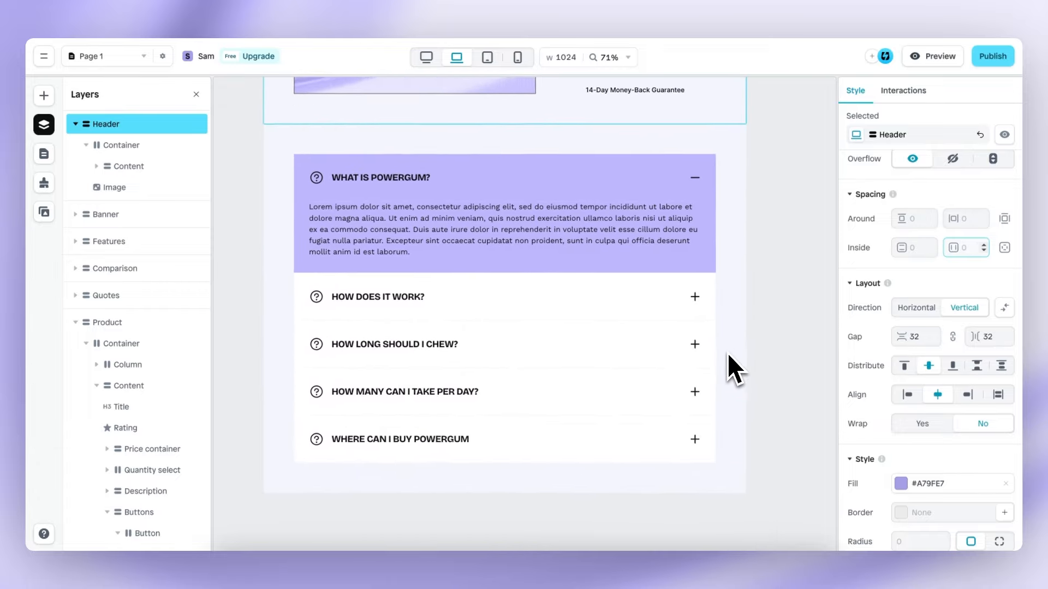
scroll(727, 352, "up", 20)
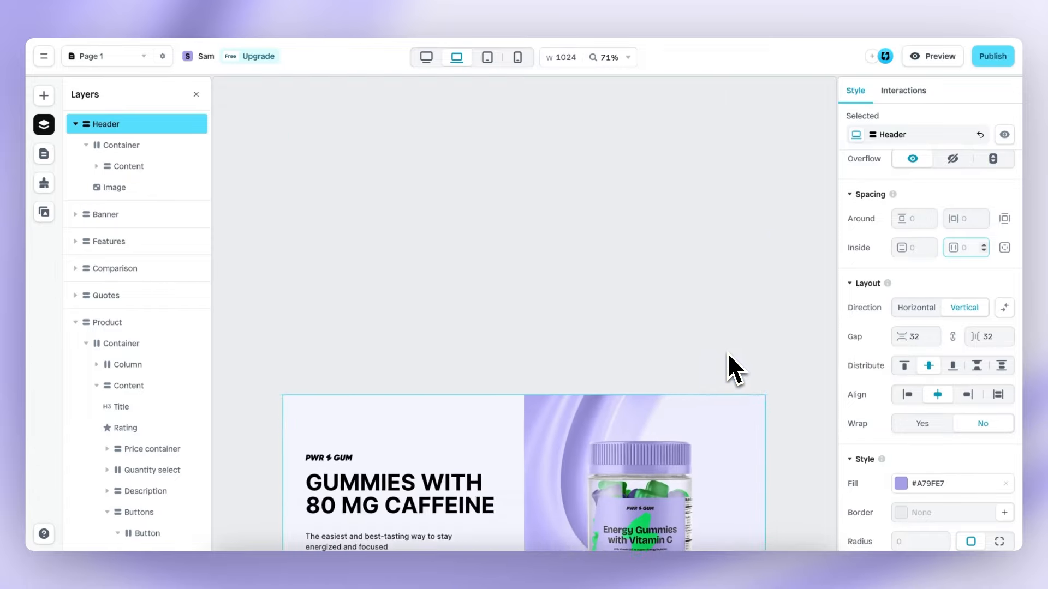
In the 768-wide tablet layout, set the Header's vertical and horizontal inside spacing to 0
left_click(489, 59)
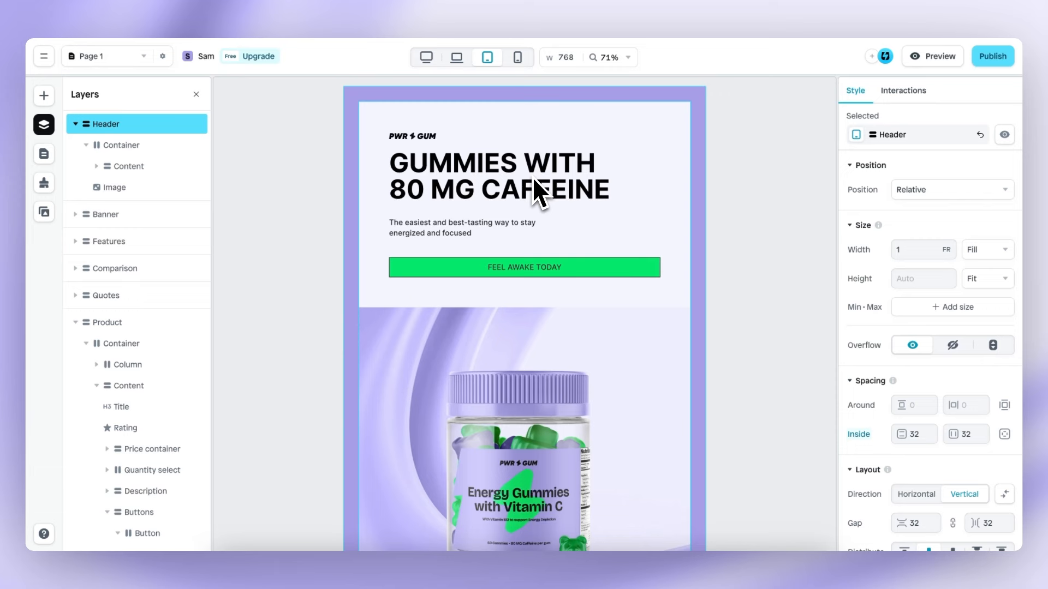
left_click(901, 435)
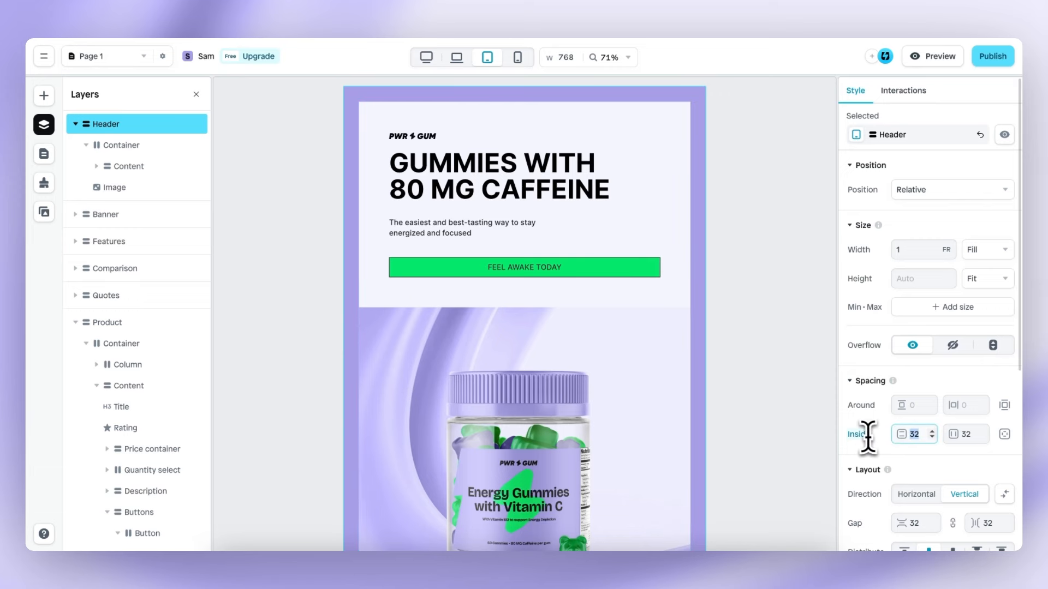
type("0")
left_click(960, 435)
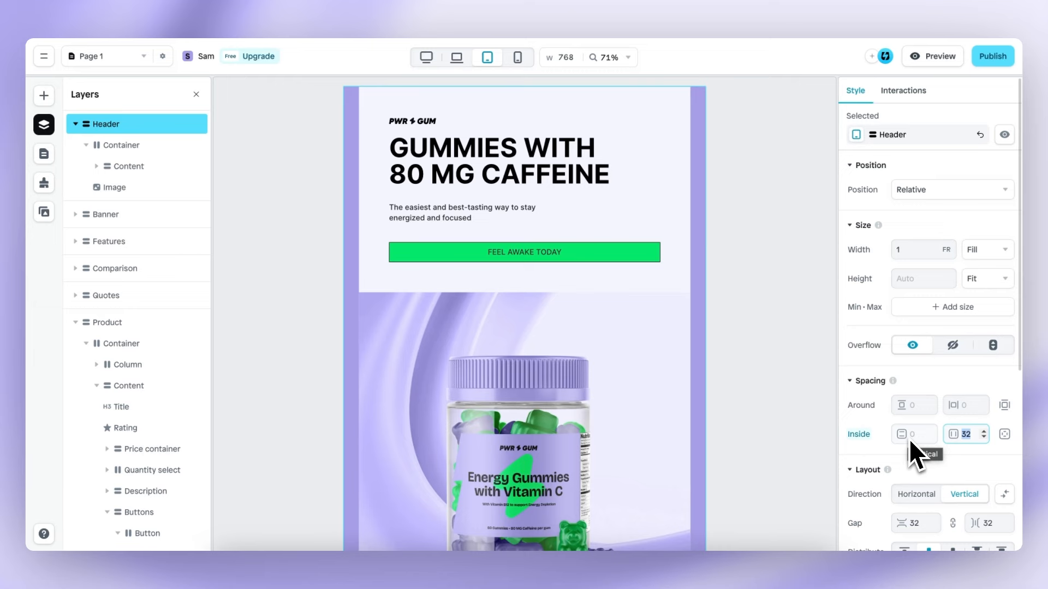
type("0")
scroll(611, 355, "down", 1)
scroll(611, 354, "down", 3)
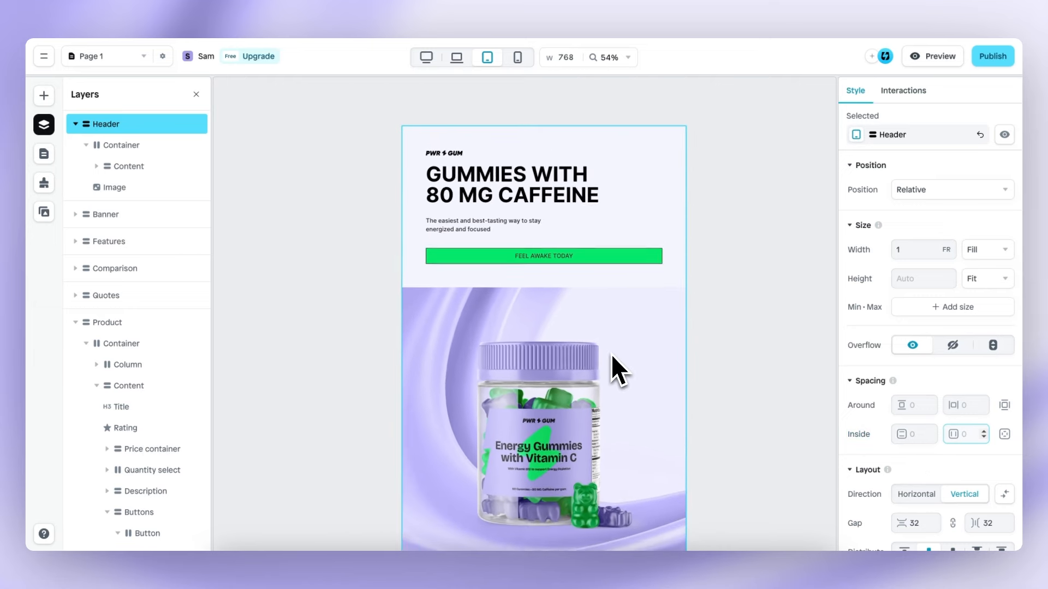
left_click(712, 317)
scroll(666, 312, "down", 2)
left_click(652, 314)
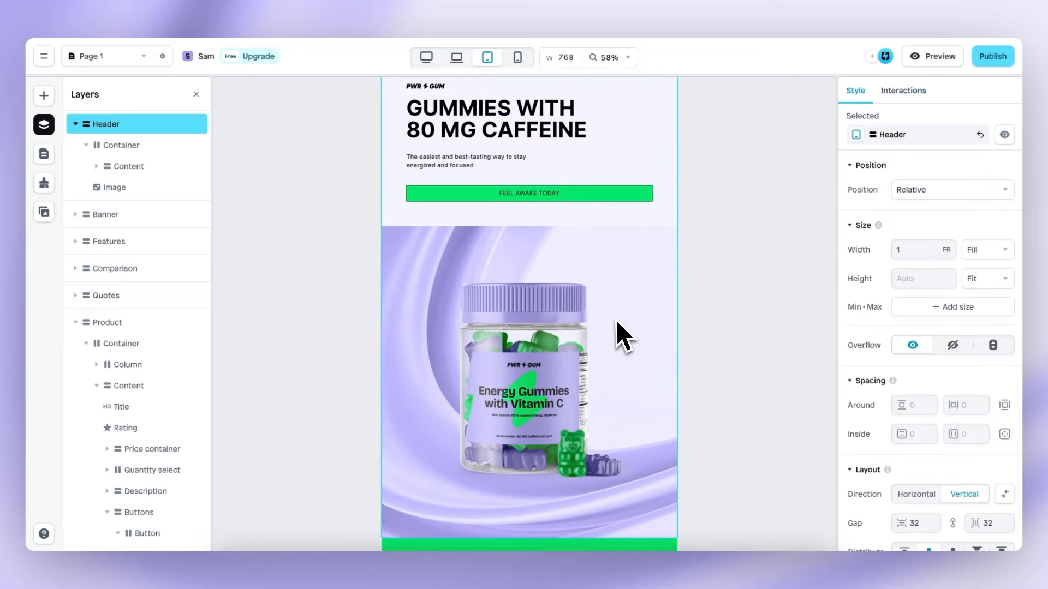
Set the header jar image's height to 600 px in the 768-wide tablet layout
scroll(617, 320, "up", 2)
scroll(613, 322, "down", 2)
scroll(594, 335, "down", 1)
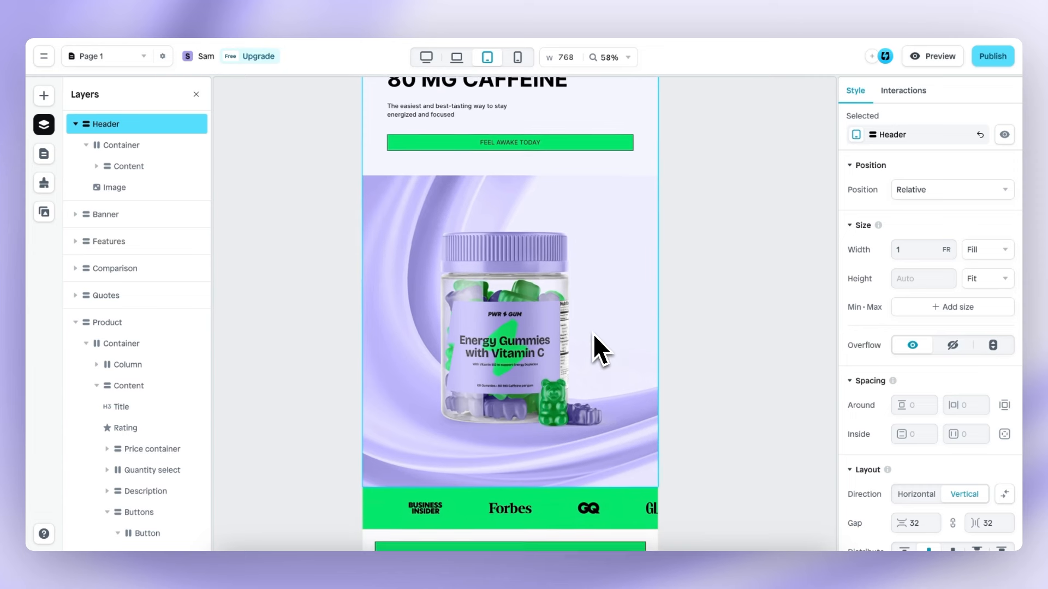
left_click(577, 335)
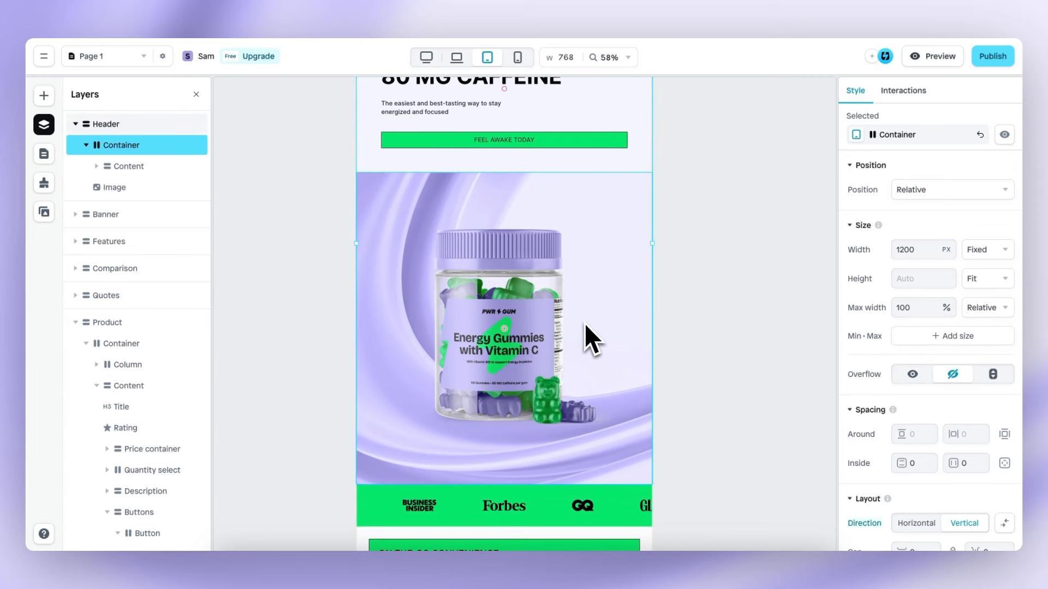
left_click(584, 328)
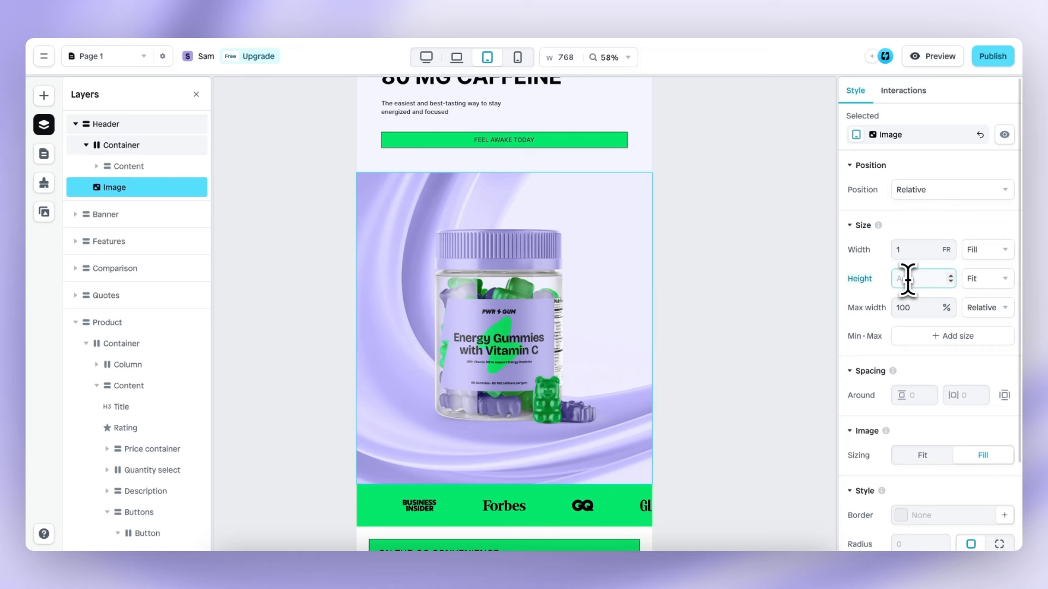
key("BackSpace")
type("600")
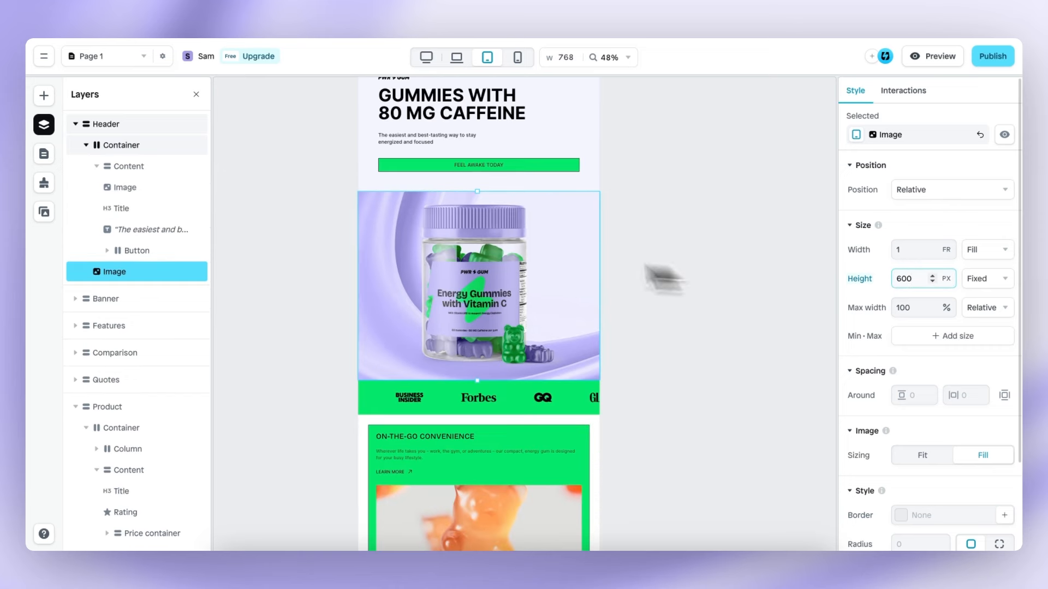
Review the 768-wide tablet layout from the header down to the FAQ and back up to the header
scroll(566, 237, "up", 1)
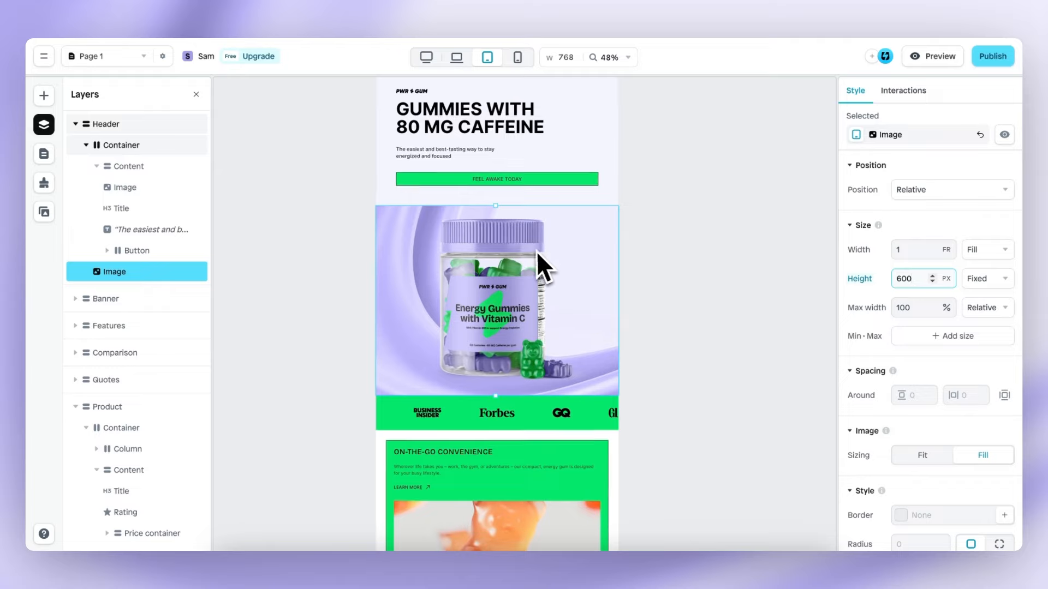
scroll(533, 252, "up", 4)
left_click(733, 313)
scroll(733, 313, "down", 15)
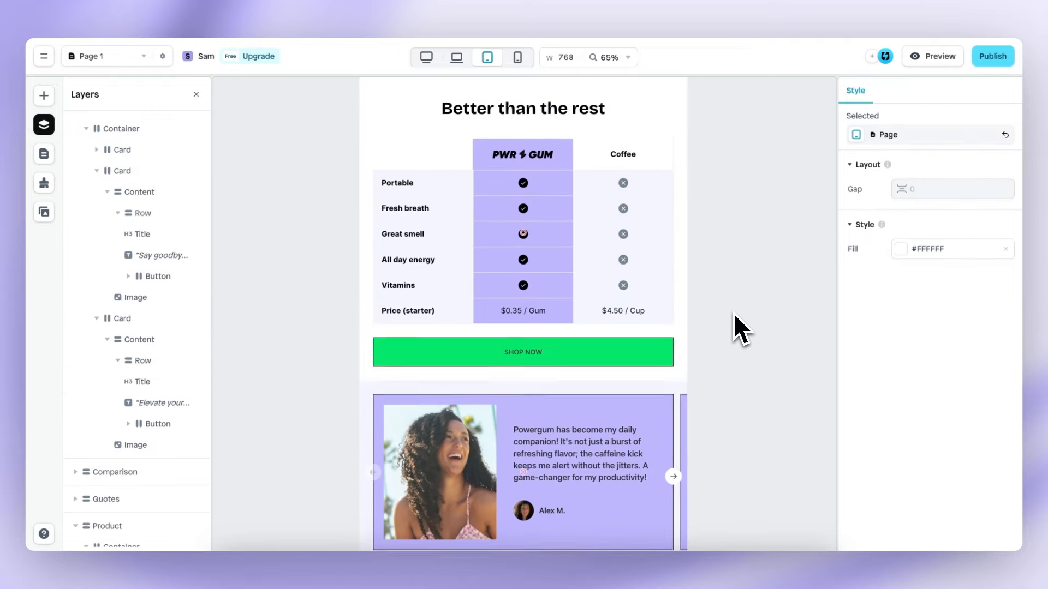
scroll(732, 313, "down", 6)
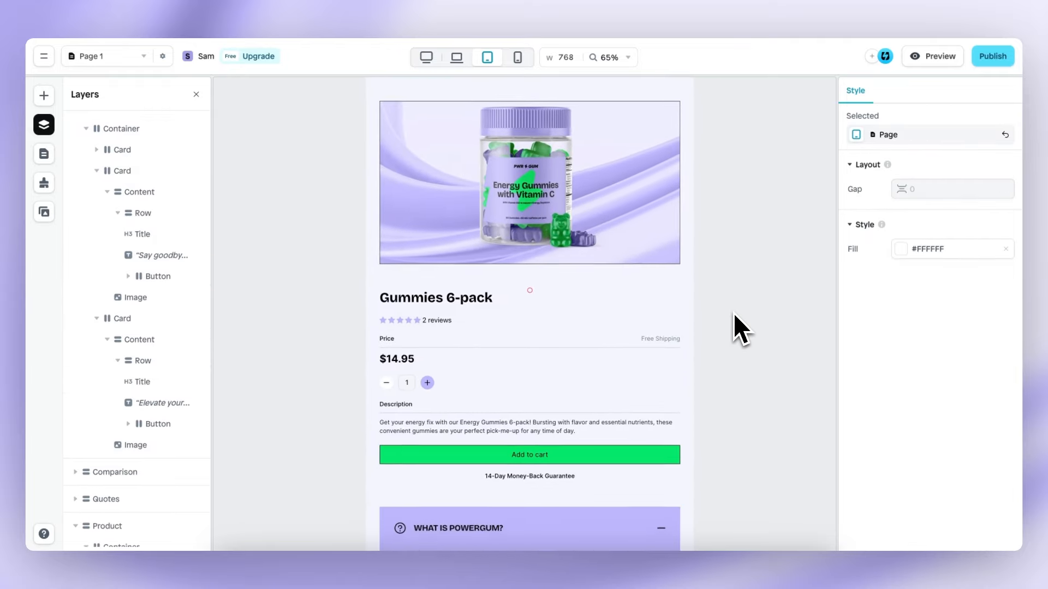
scroll(732, 313, "down", 5)
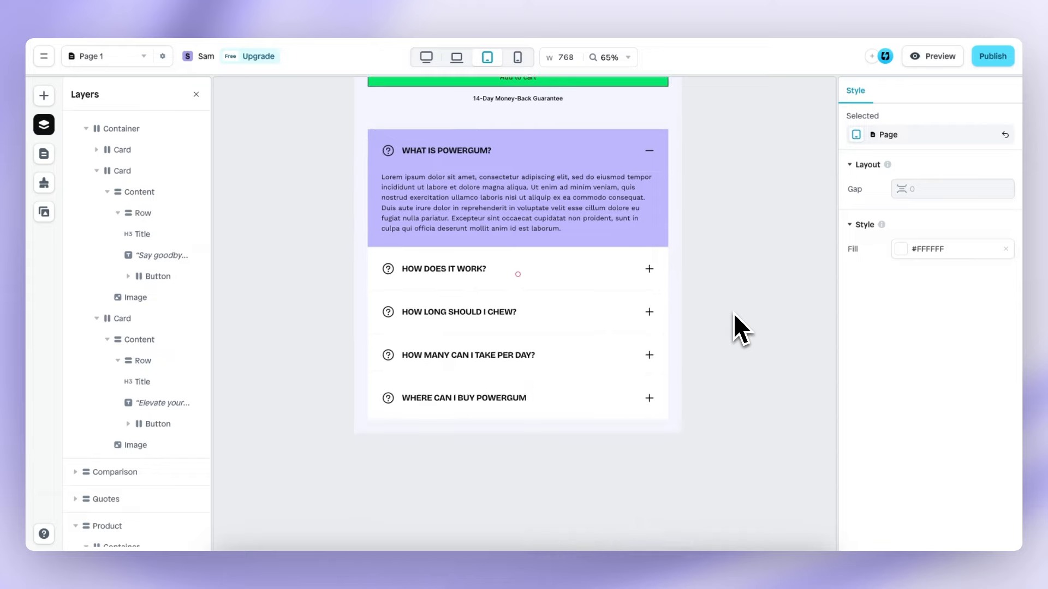
scroll(733, 314, "up", 4)
scroll(732, 313, "down", 3)
scroll(732, 314, "up", 15)
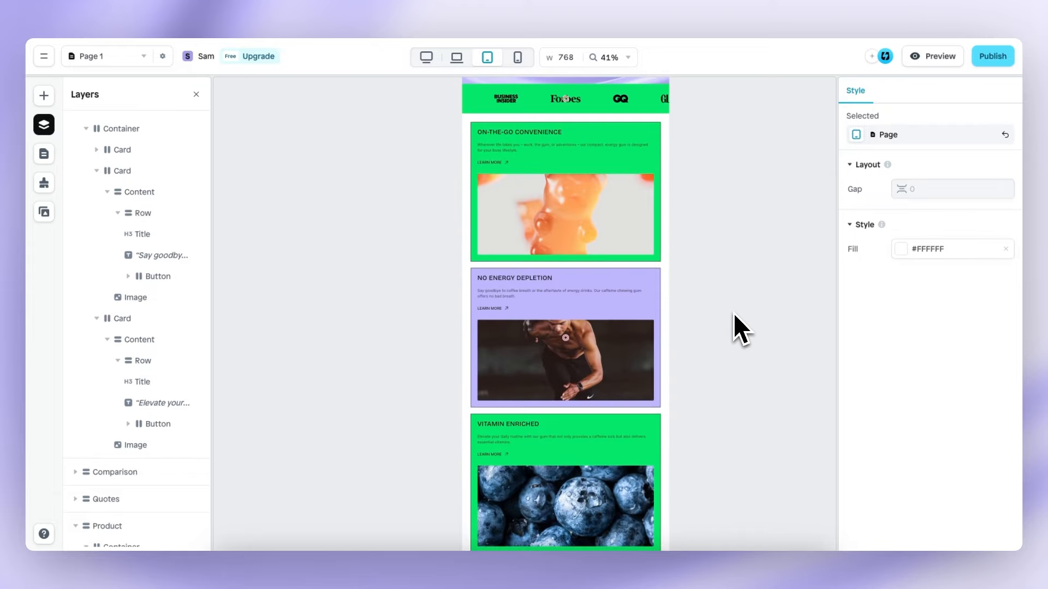
scroll(710, 302, "up", 3)
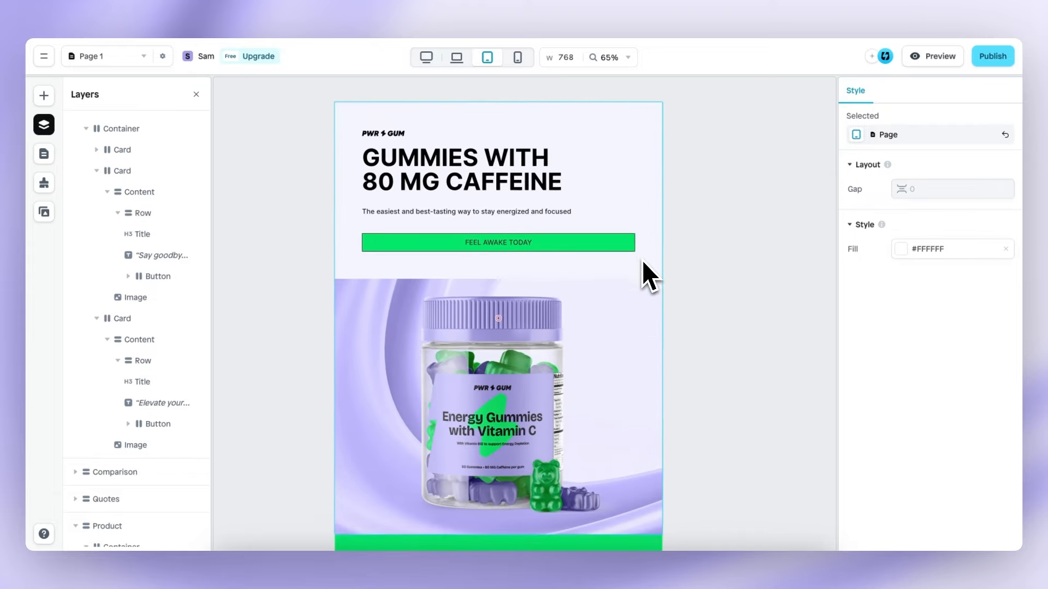
In the 425-wide mobile layout, clear the Header's vertical and horizontal inside spacing
left_click(517, 57)
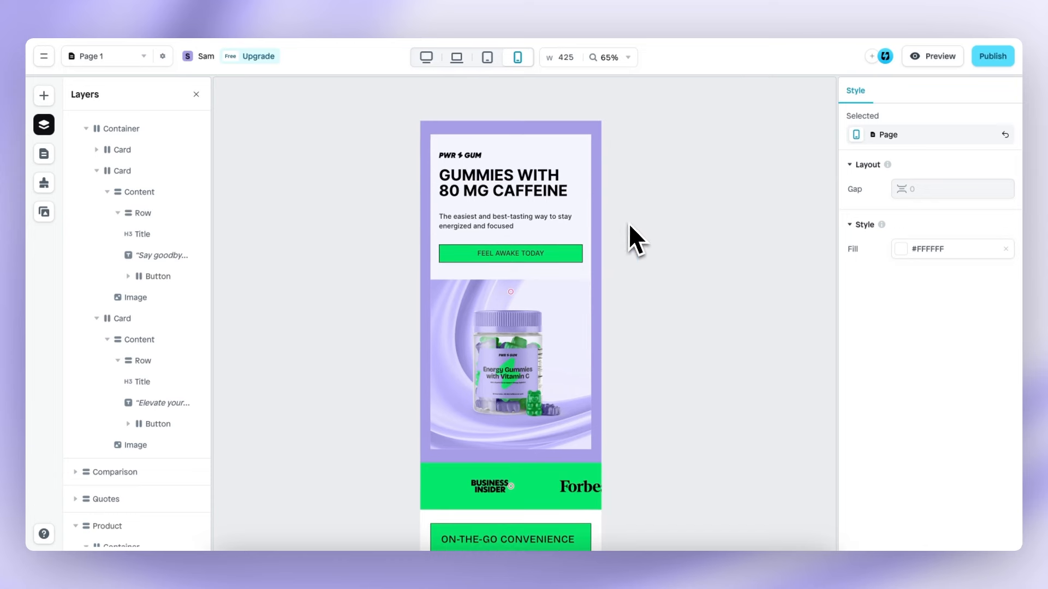
left_click(596, 169)
scroll(907, 355, "down", 2)
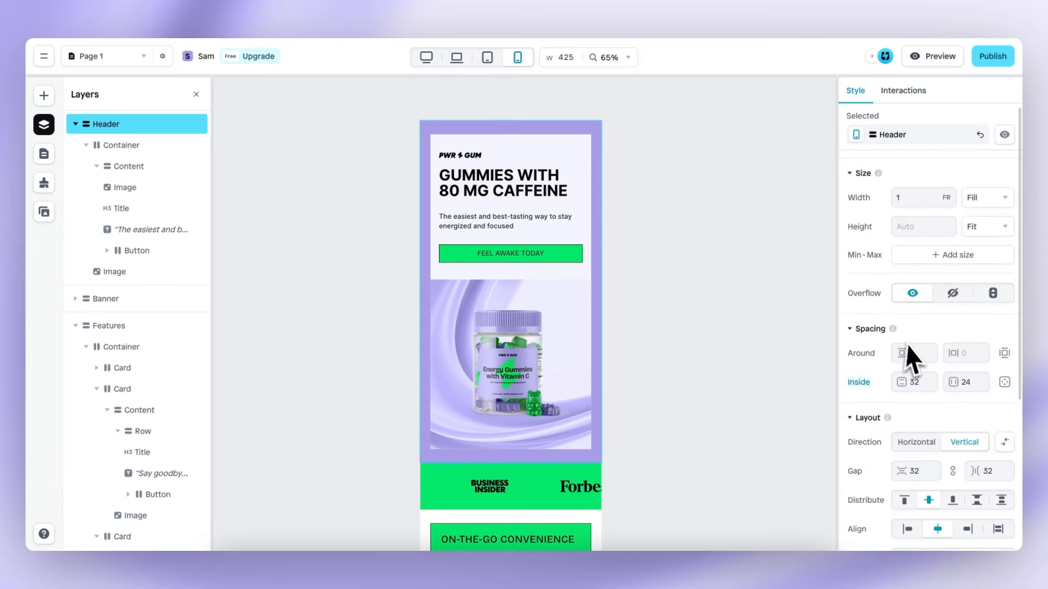
left_click(891, 328)
key("BackSpace")
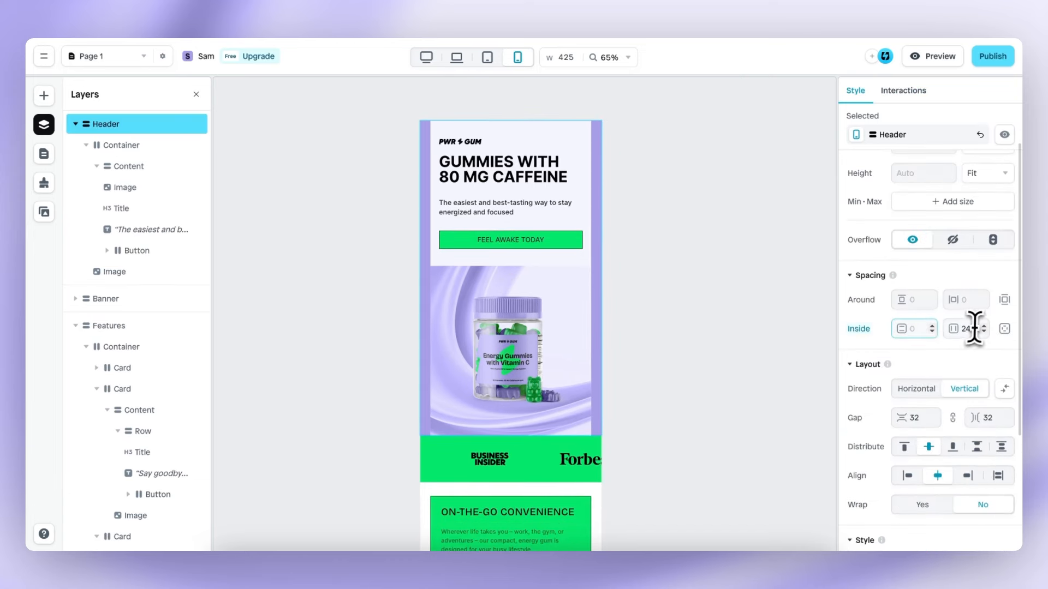
left_click_drag(975, 329, 924, 329)
key("BackSpace")
scroll(480, 266, "up", 5)
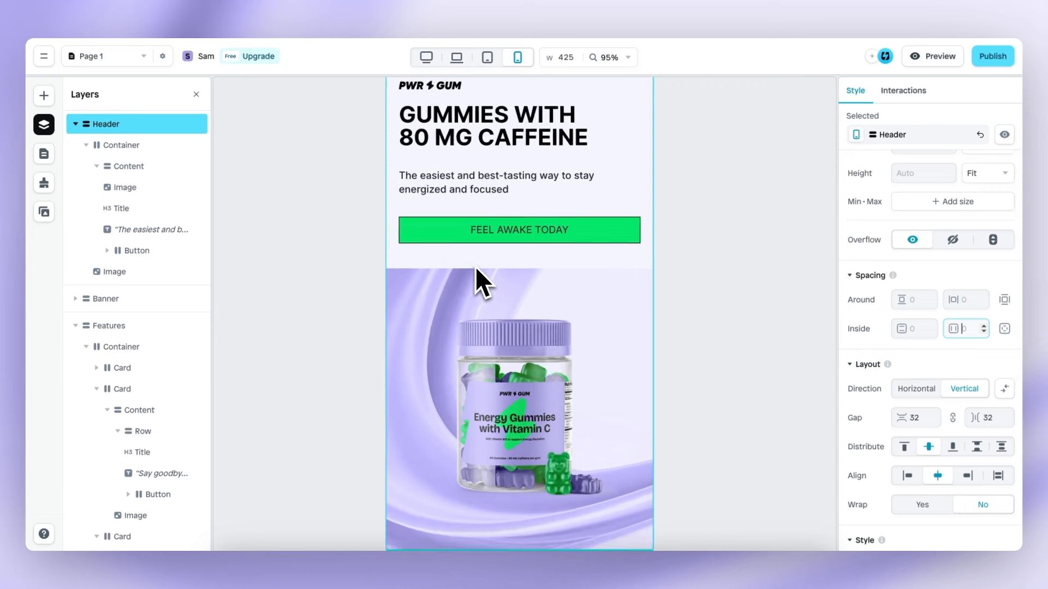
In the mobile comparison table, reset the inside spacing of the Portable row's PWR GUM cell to the desktop value
scroll(474, 267, "down", 5)
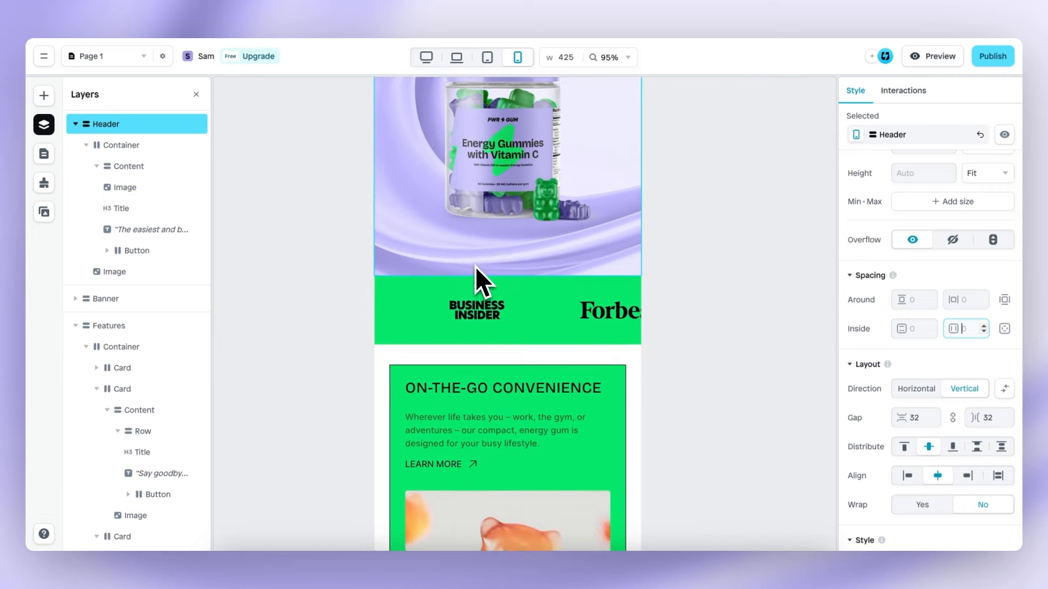
scroll(475, 266, "down", 5)
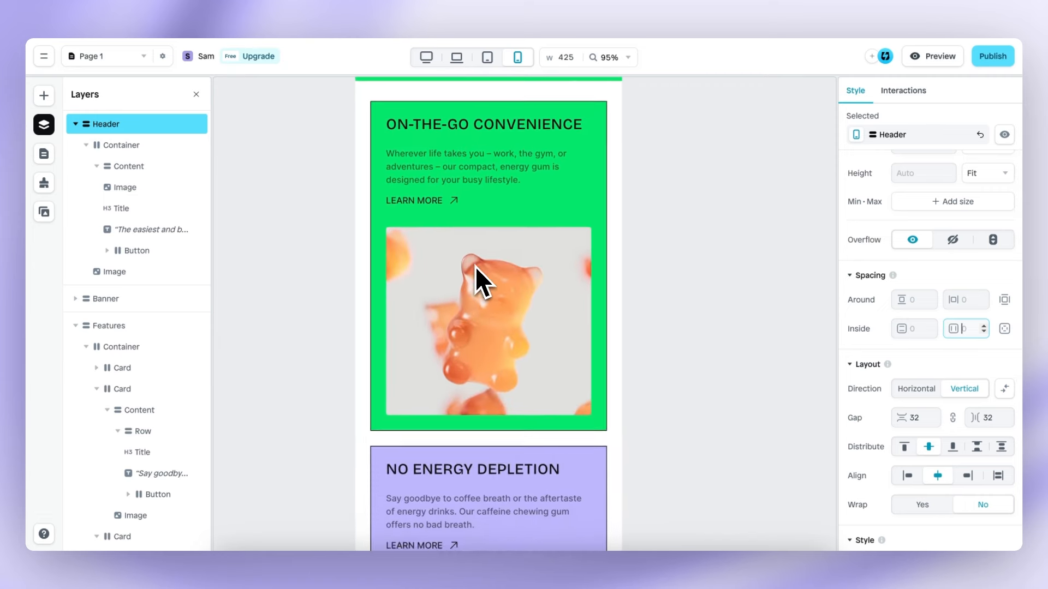
scroll(475, 266, "down", 10)
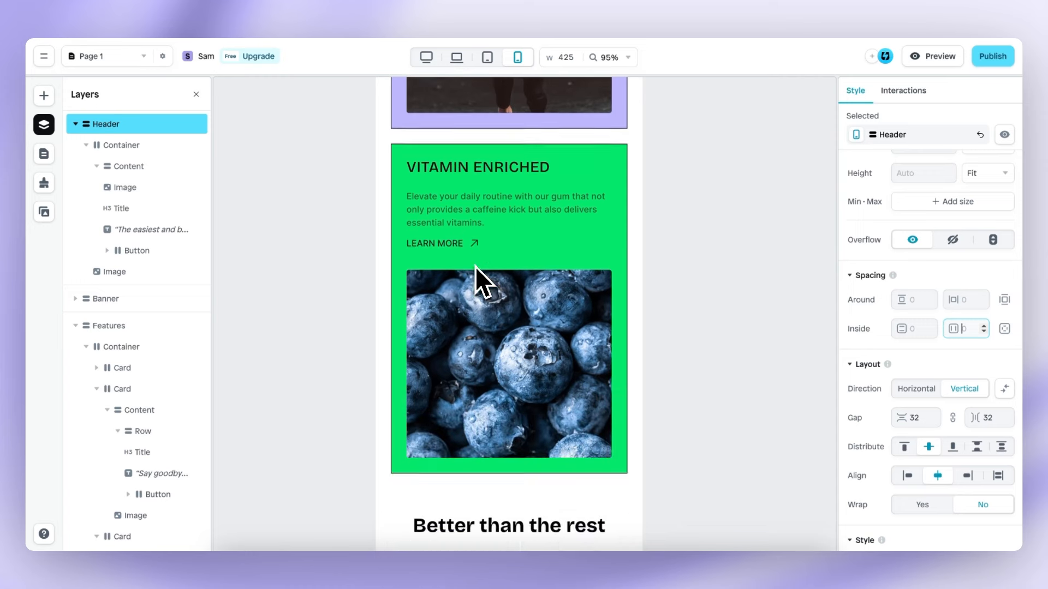
scroll(475, 266, "down", 7)
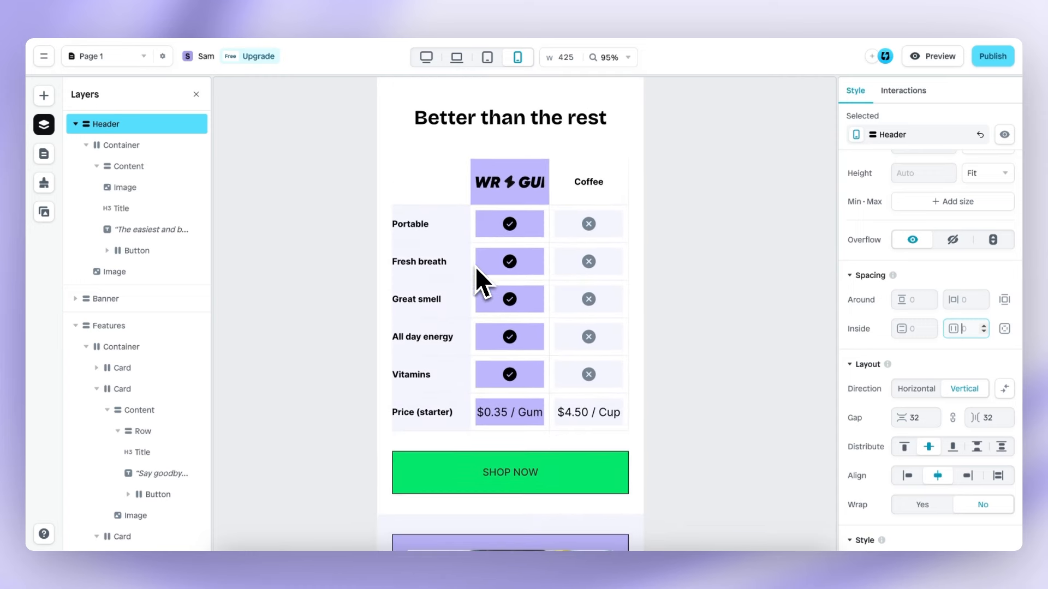
left_click(540, 224)
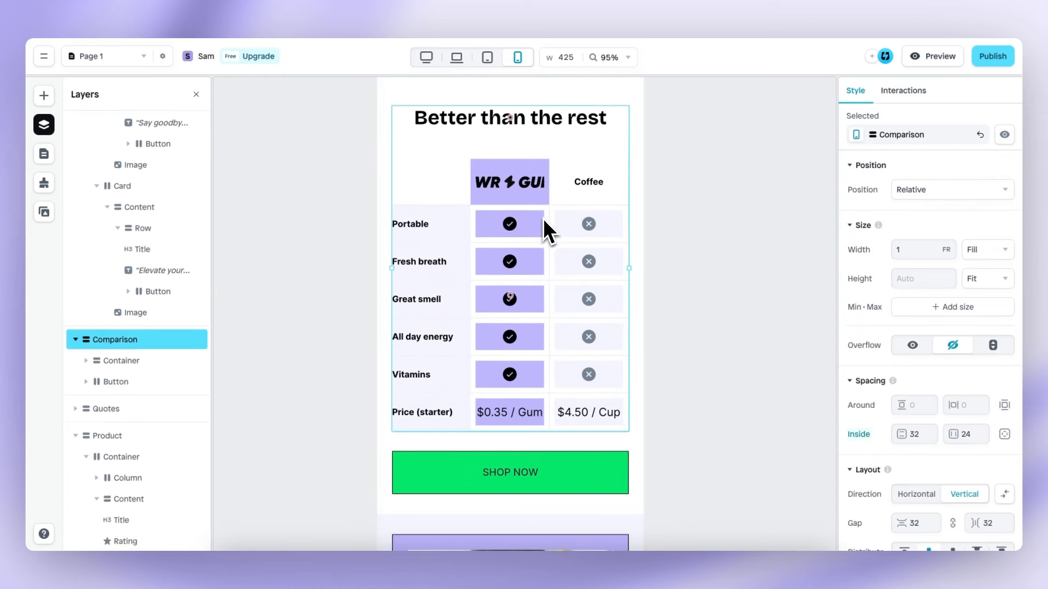
left_click(543, 222)
left_click(543, 223)
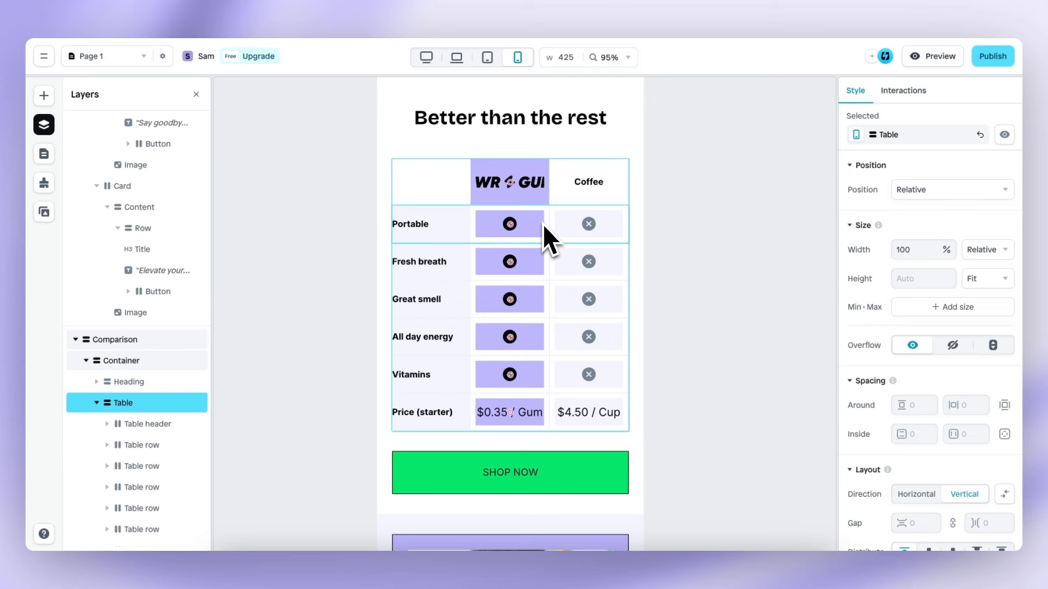
left_click(543, 223)
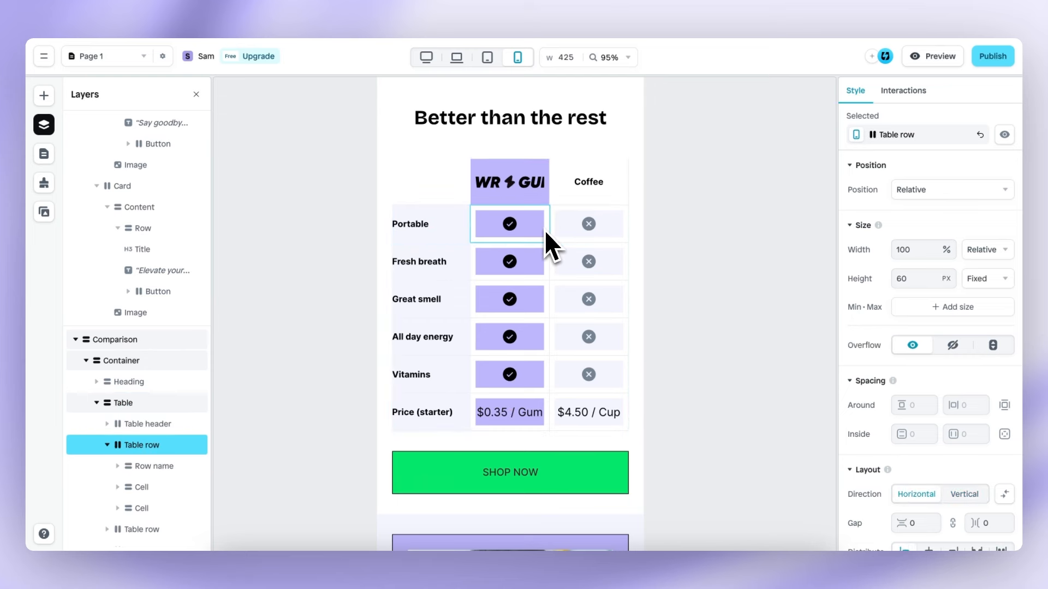
left_click(545, 230)
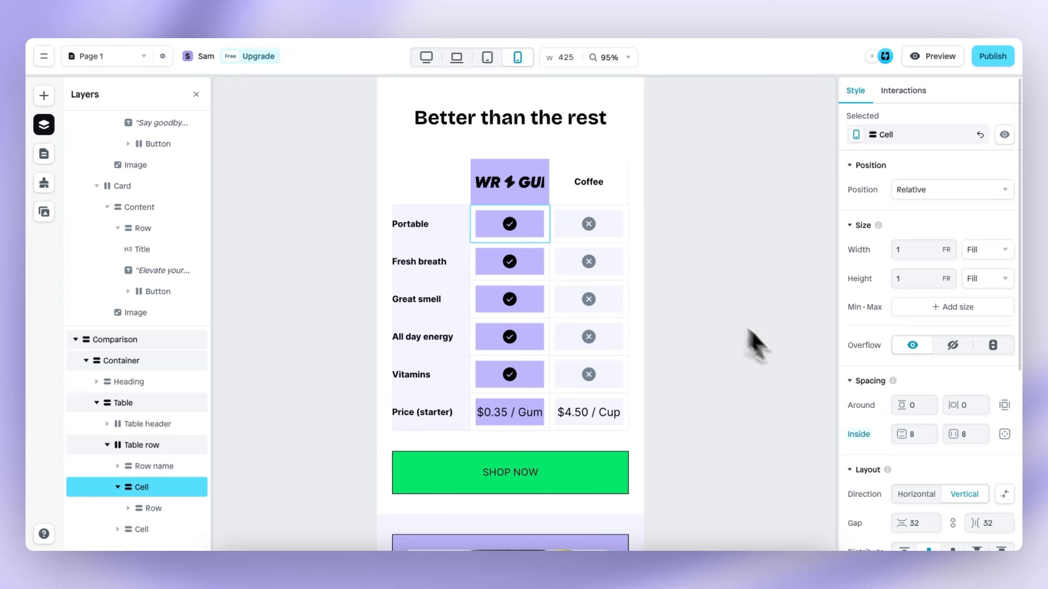
scroll(864, 419, "down", 3)
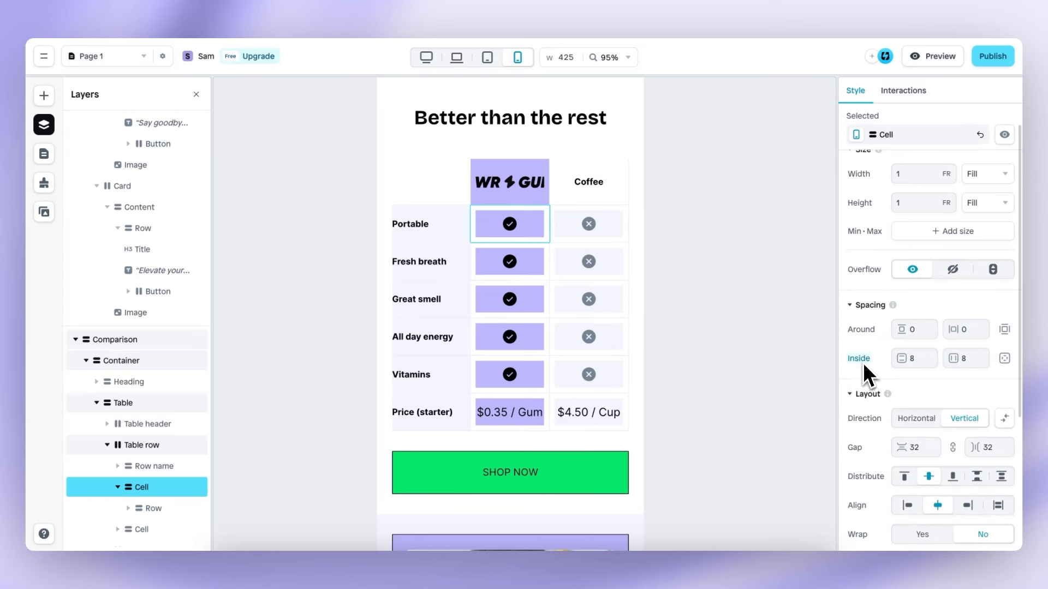
mouse_move(863, 362)
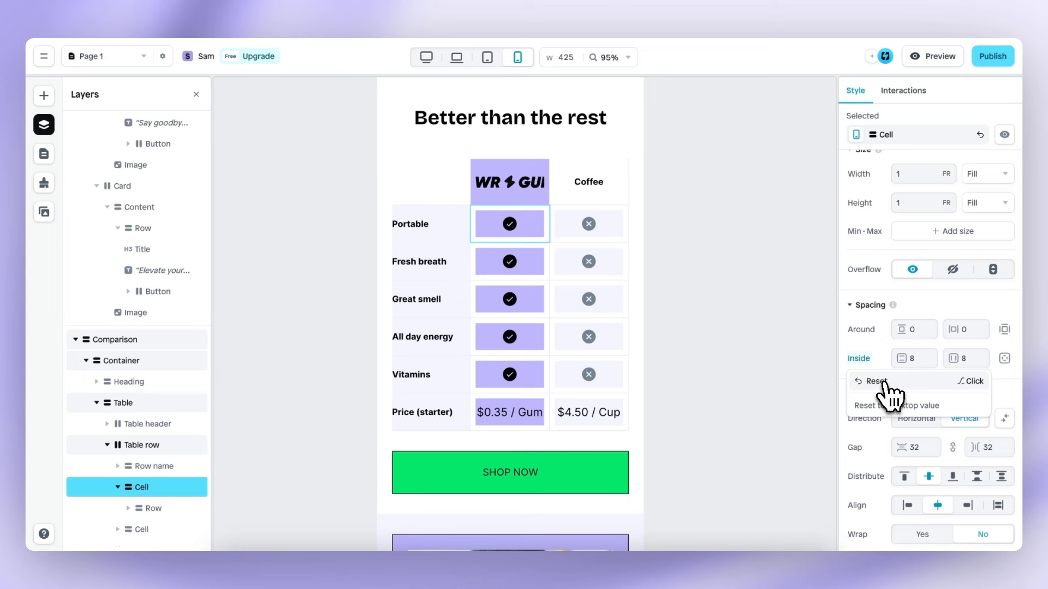
left_click(883, 383)
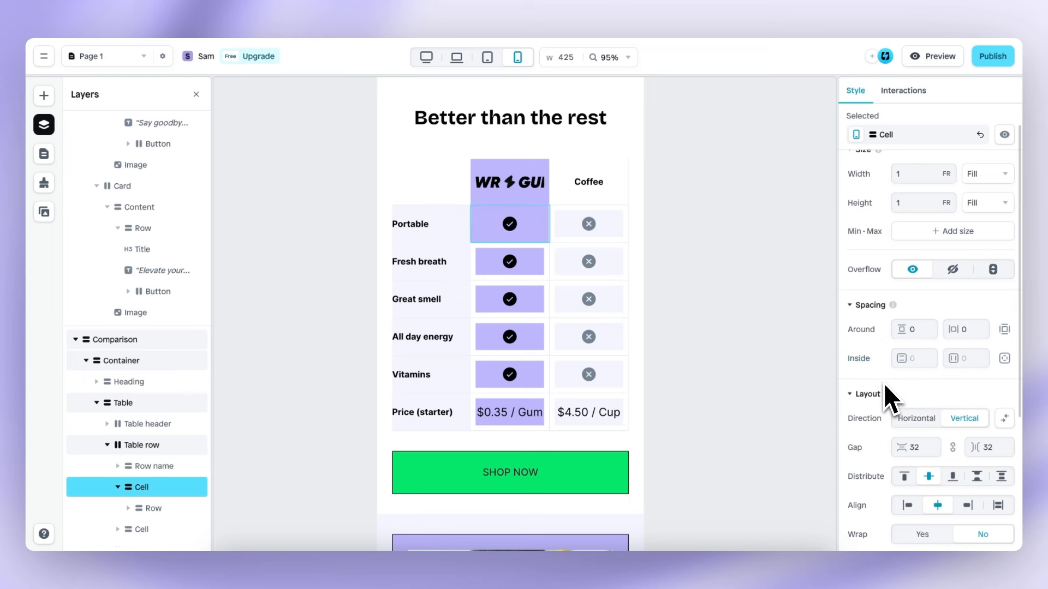
Reset the inside spacing of the Portable row's Coffee cell and both Fresh breath value cells to the desktop value
left_click(598, 228)
scroll(887, 385, "down", 1)
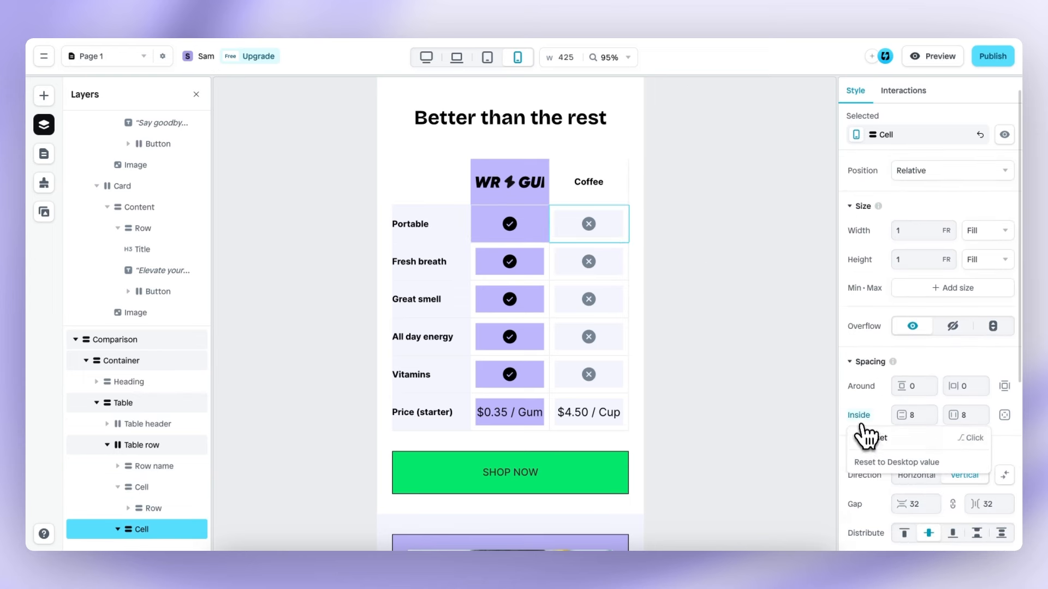
left_click(611, 261)
scroll(862, 322, "down", 3)
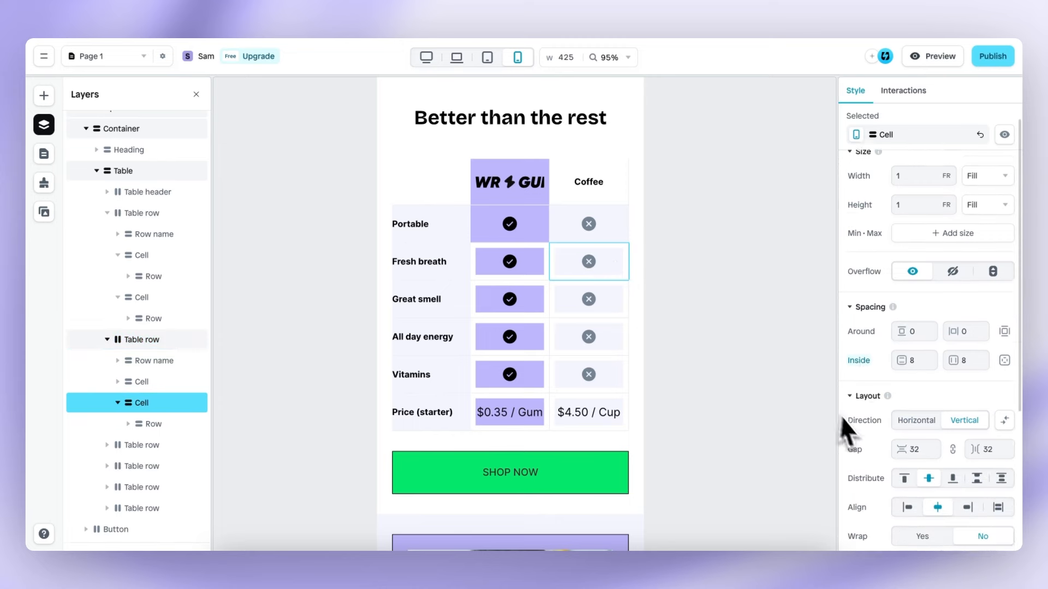
left_click(858, 325, "alt")
left_click(524, 262)
left_click(858, 350, "alt")
Reset the inside spacing of the value cells in the Great smell through Price (starter) rows to the desktop value
left_click(595, 300)
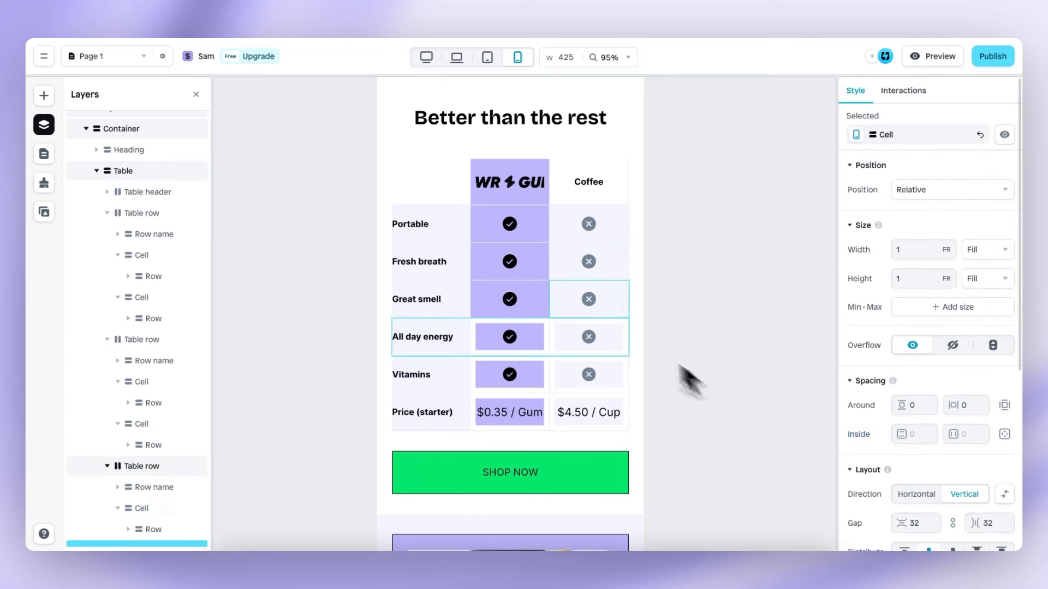
left_click(518, 375)
left_click(857, 435, "alt")
left_click(595, 413)
left_click(857, 436, "alt")
Change the height sizing of the PWR GUM logo in the comparison table header to Fit
left_click(528, 224)
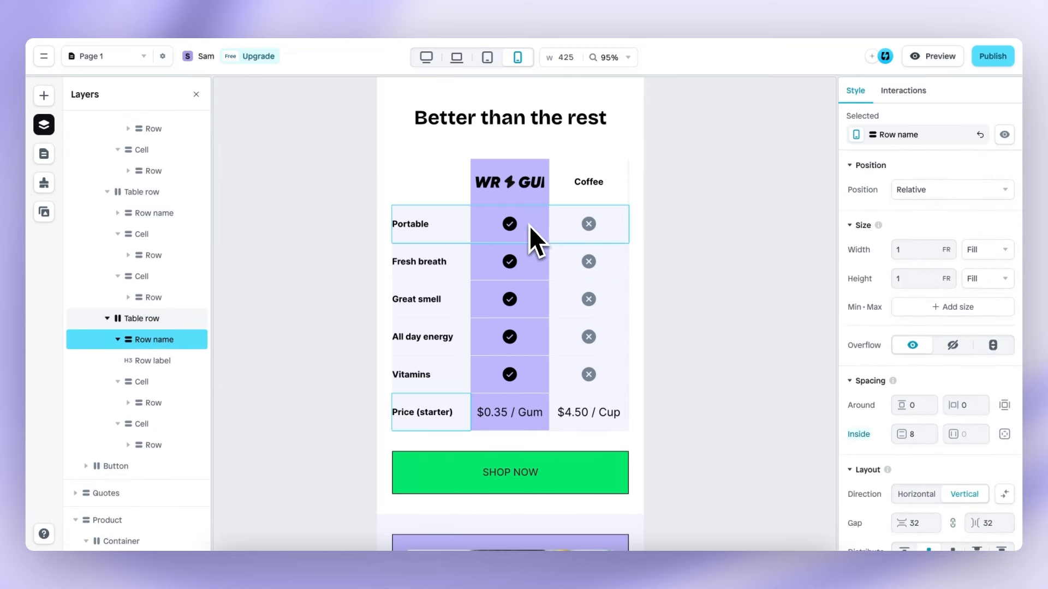
left_click(526, 185)
left_click(531, 187)
left_click(532, 187)
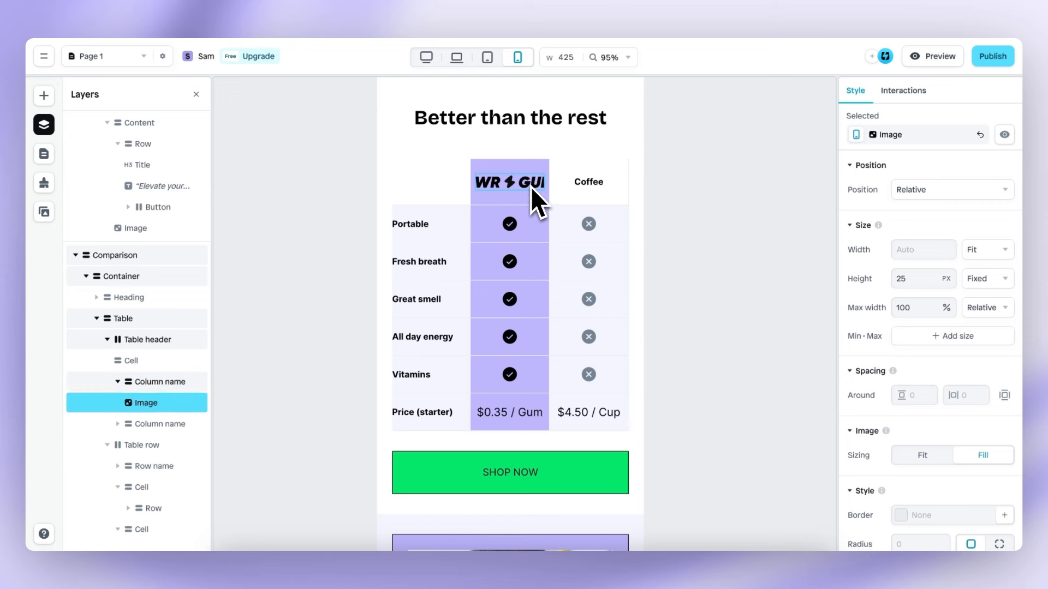
left_click(1003, 280)
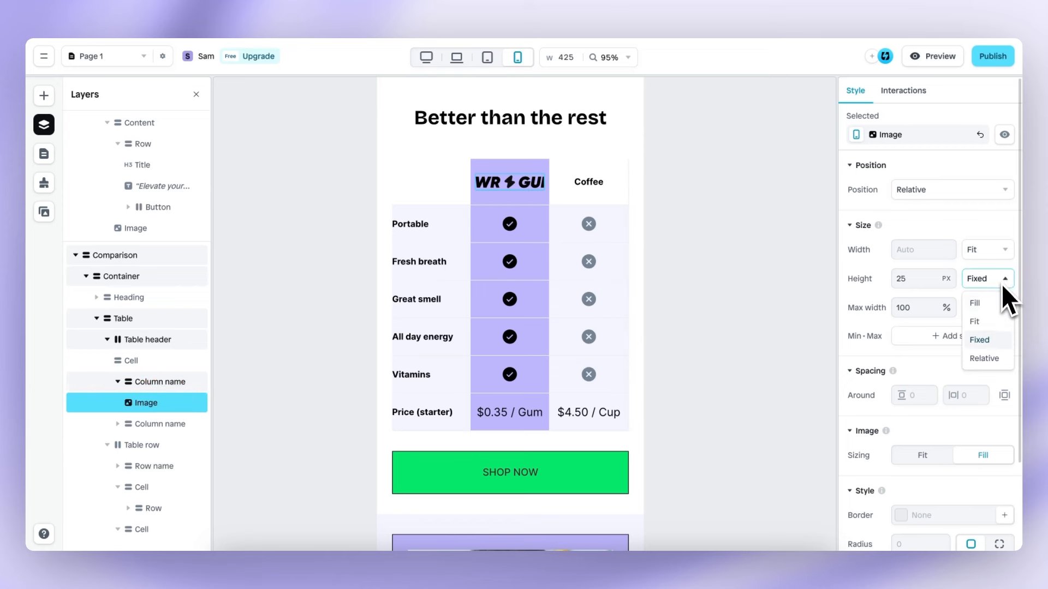
left_click(989, 322)
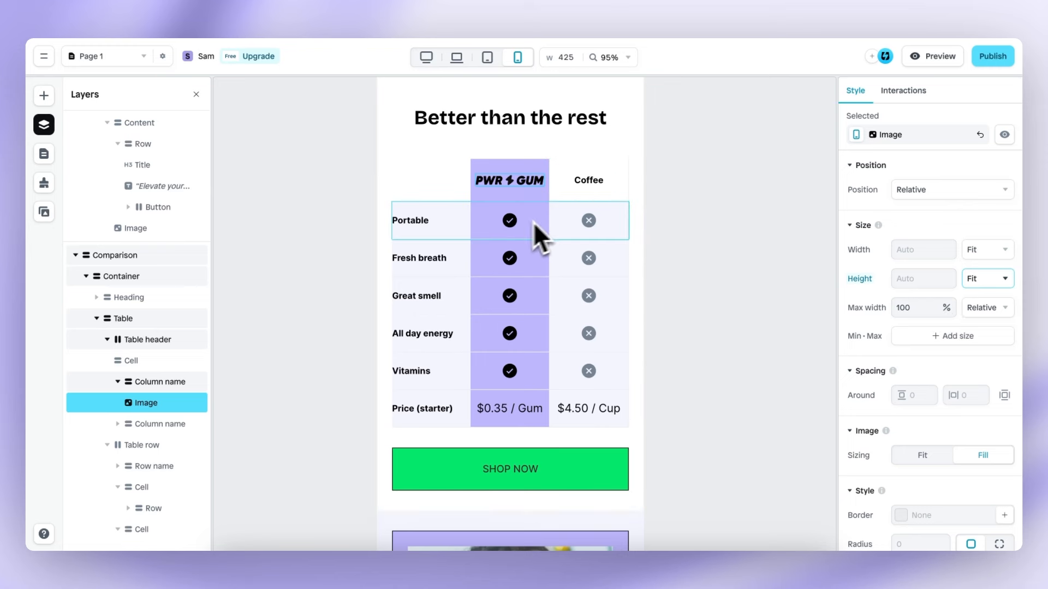
In the mobile comparison table, reset the inside spacing of the Portable and Fresh breath row name cells
left_click(445, 228)
left_click(446, 227)
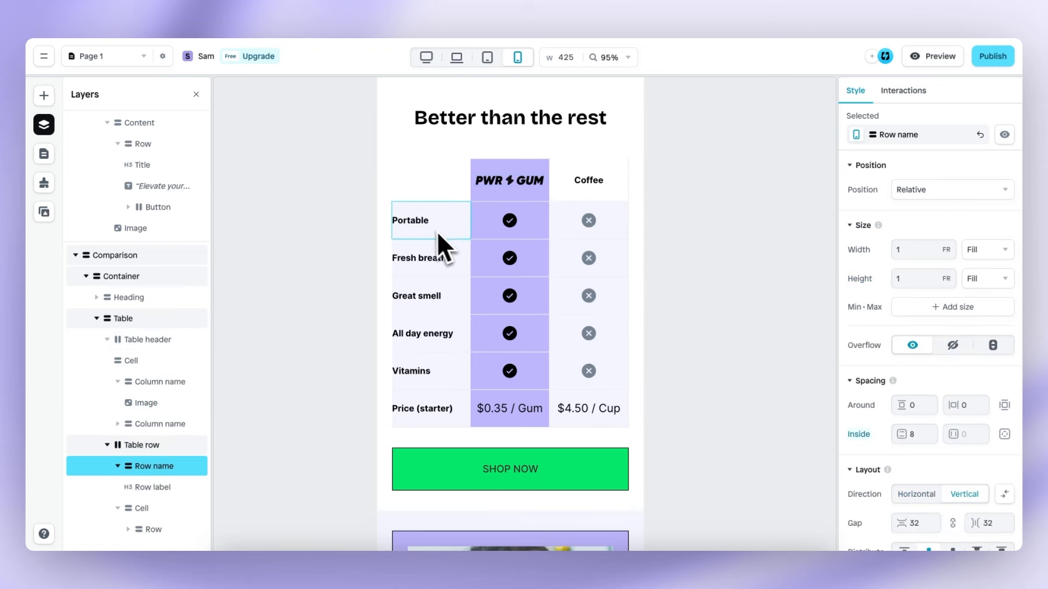
scroll(884, 382, "down", 3)
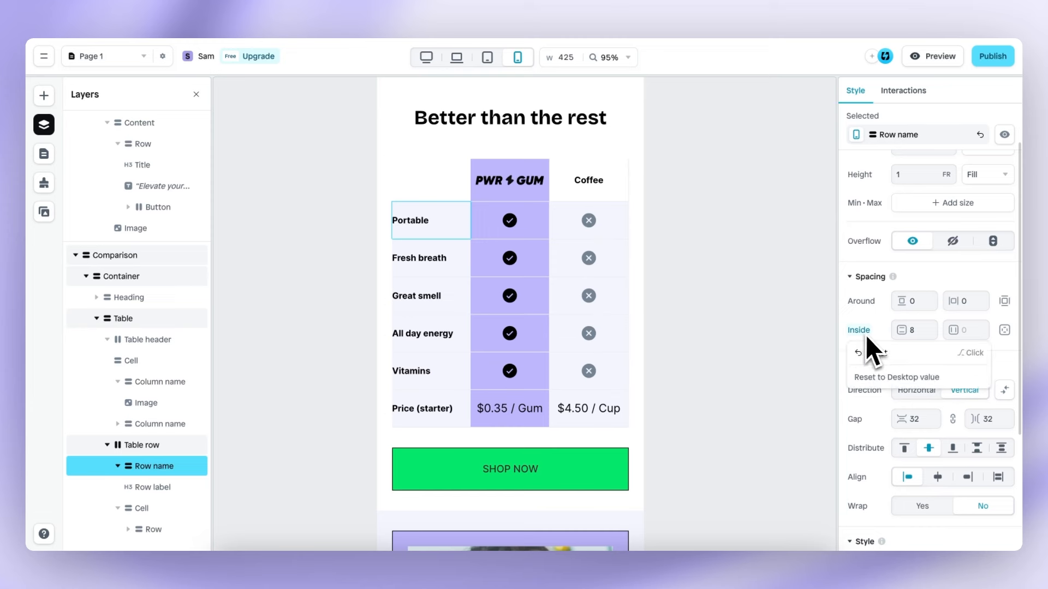
left_click(865, 335)
left_click(440, 261)
left_click(440, 260)
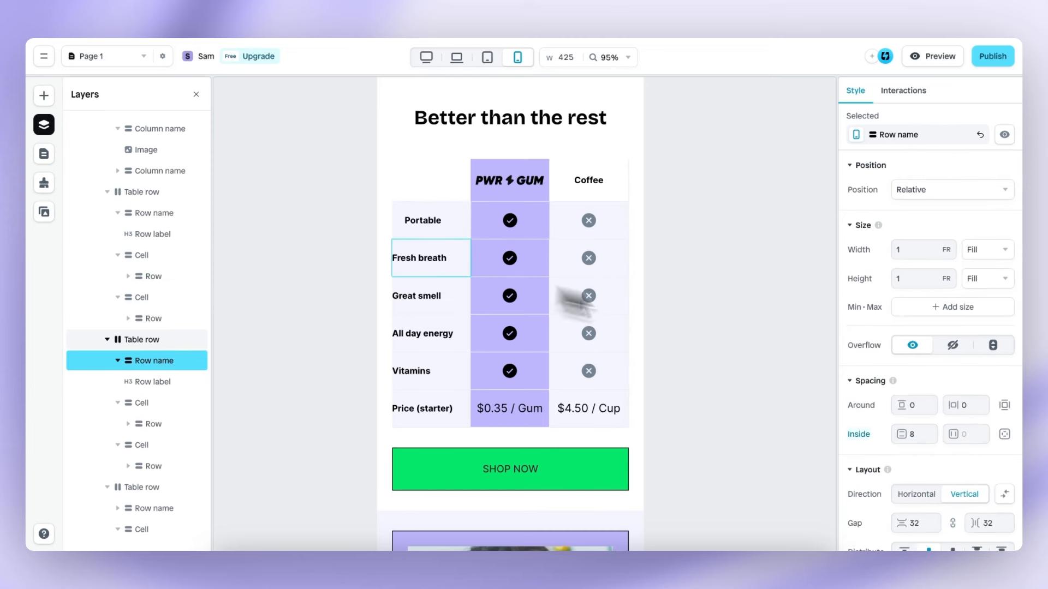
left_click(866, 433)
left_click(869, 460)
Reset the inside spacing of the Great smell, All day energy, Vitamins and Price (starter) row name cells
double_click(441, 298)
left_click(865, 434)
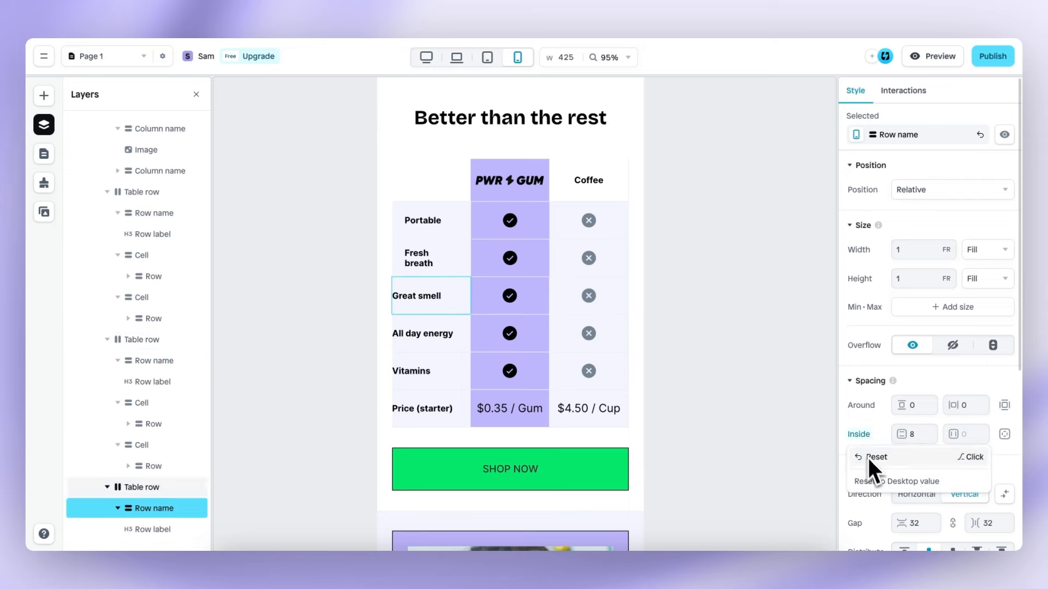
left_click(868, 460)
double_click(431, 333)
left_click(866, 436)
double_click(431, 371)
left_click(866, 437)
double_click(431, 408)
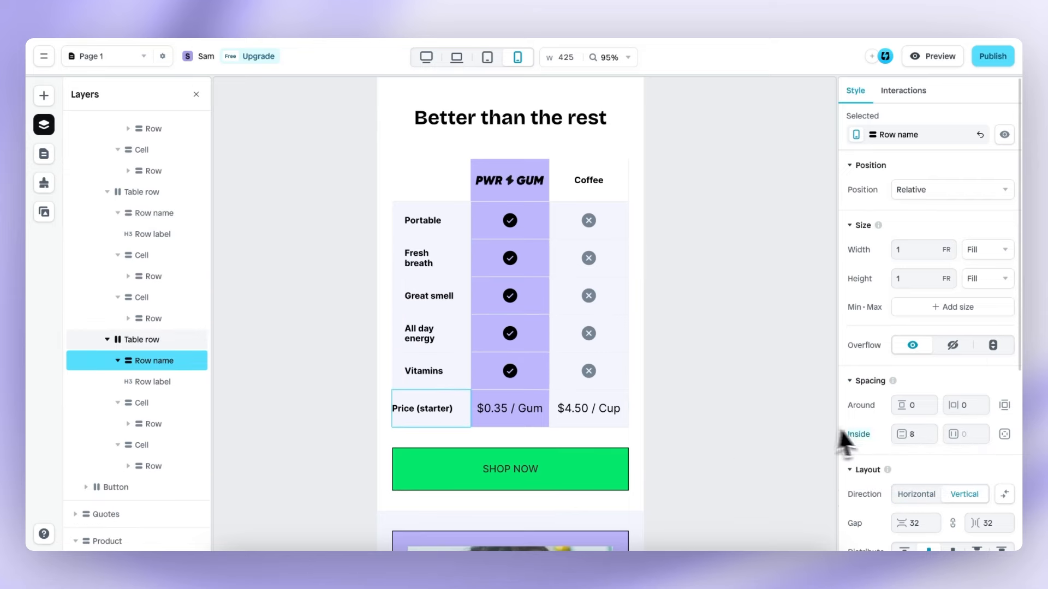
left_click(851, 436)
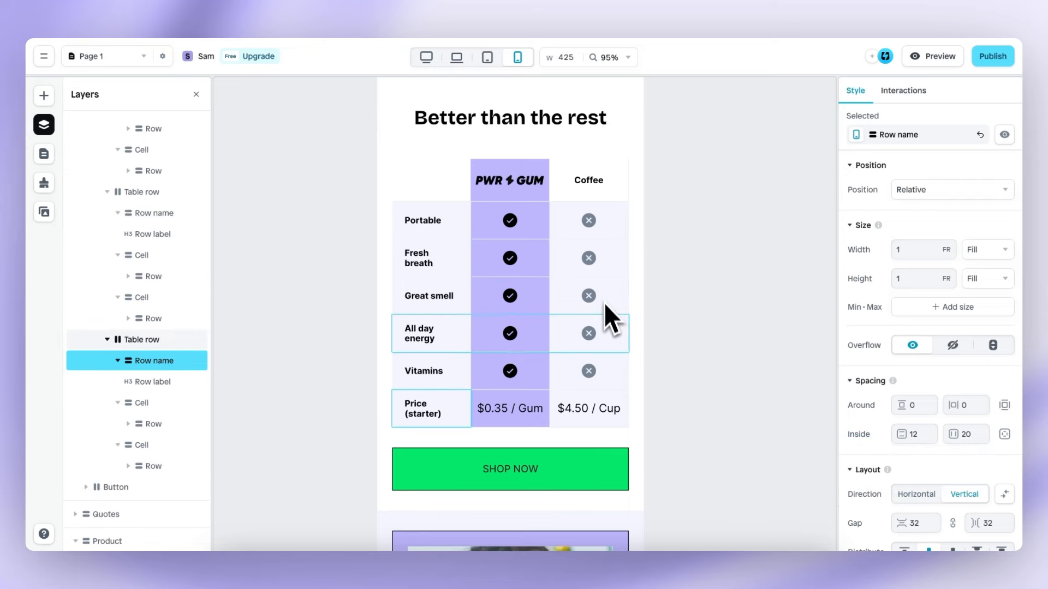
Examine the rest of the mobile layout below the comparison table, covering the quotes, product and FAQ sections
left_click(603, 326)
scroll(604, 328, "down", 5)
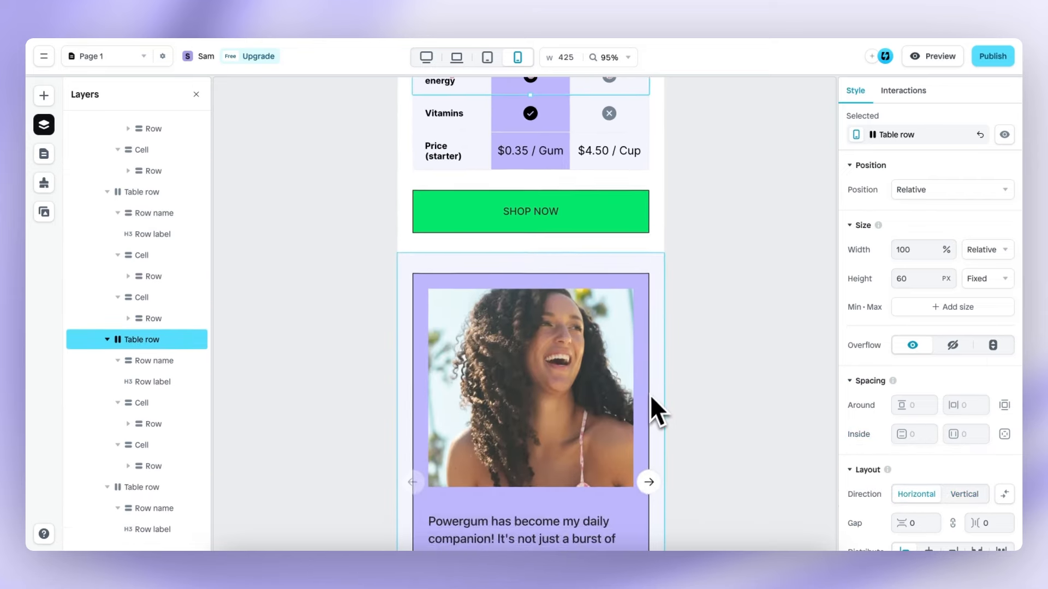
scroll(651, 398, "down", 8)
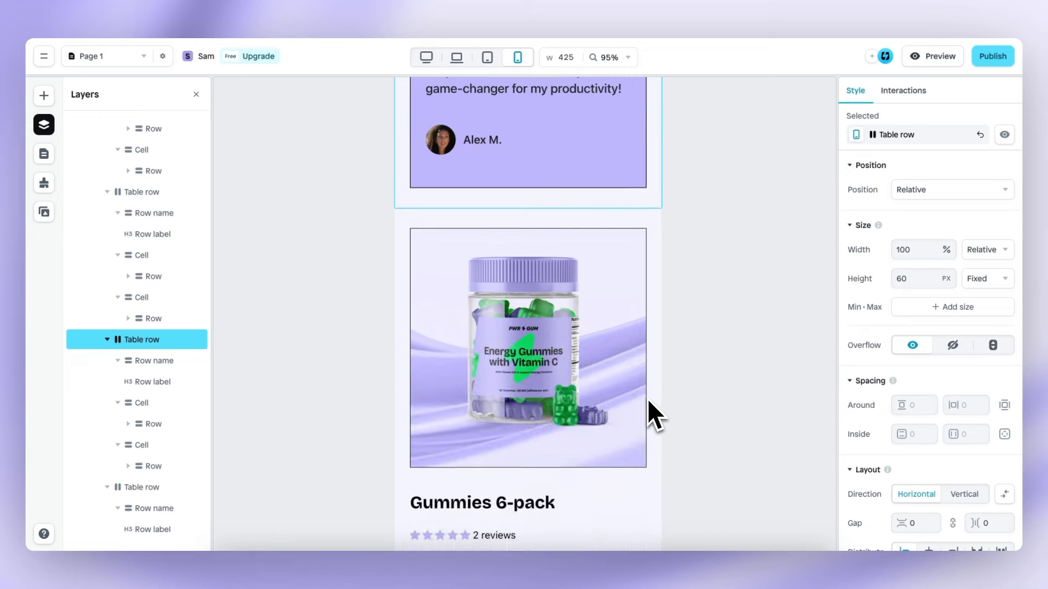
scroll(649, 404, "down", 5)
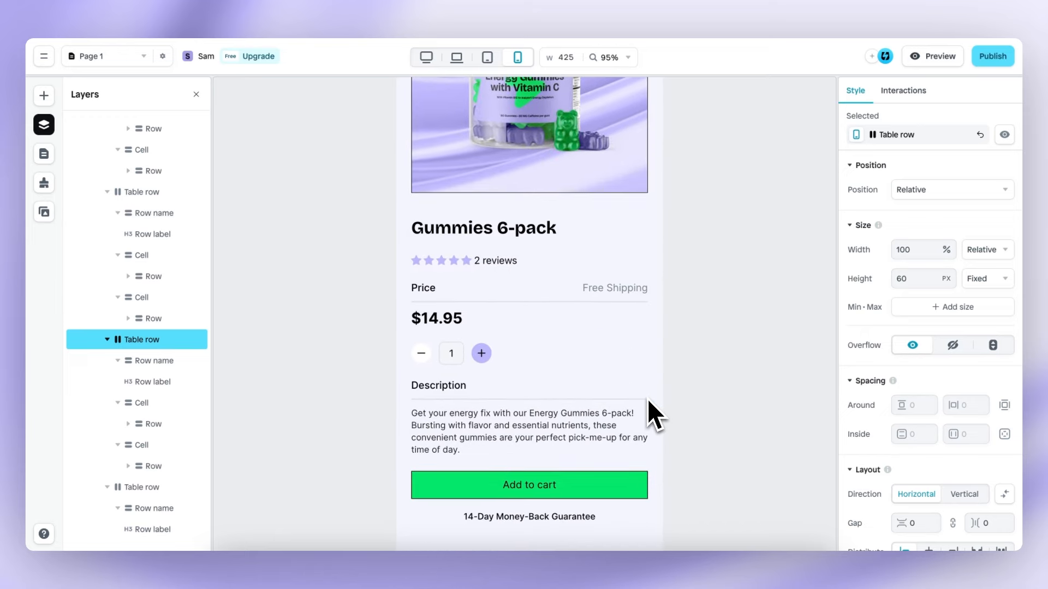
scroll(648, 402, "down", 10)
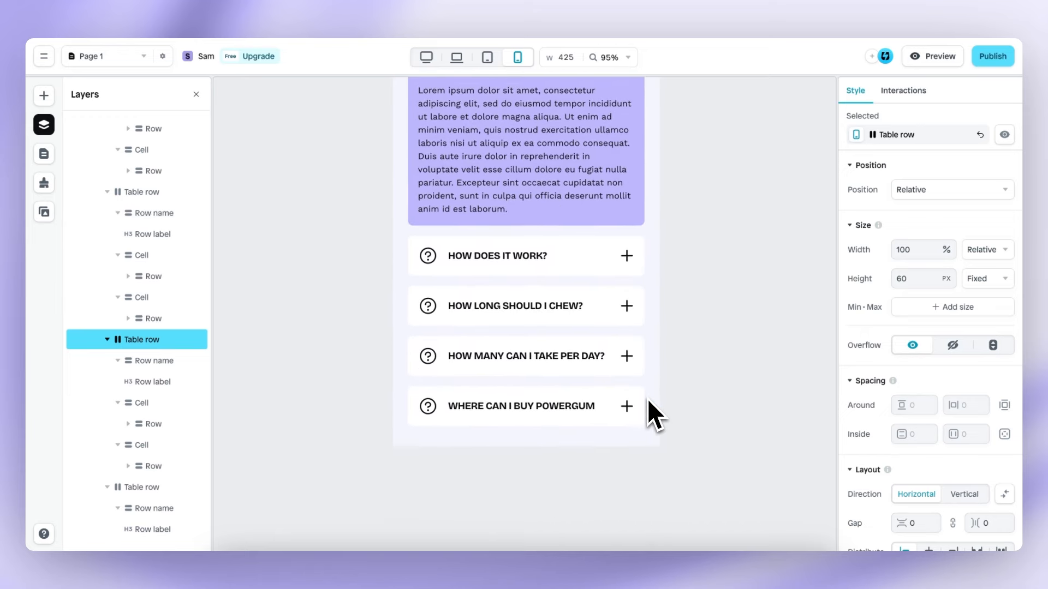
scroll(649, 403, "up", 5)
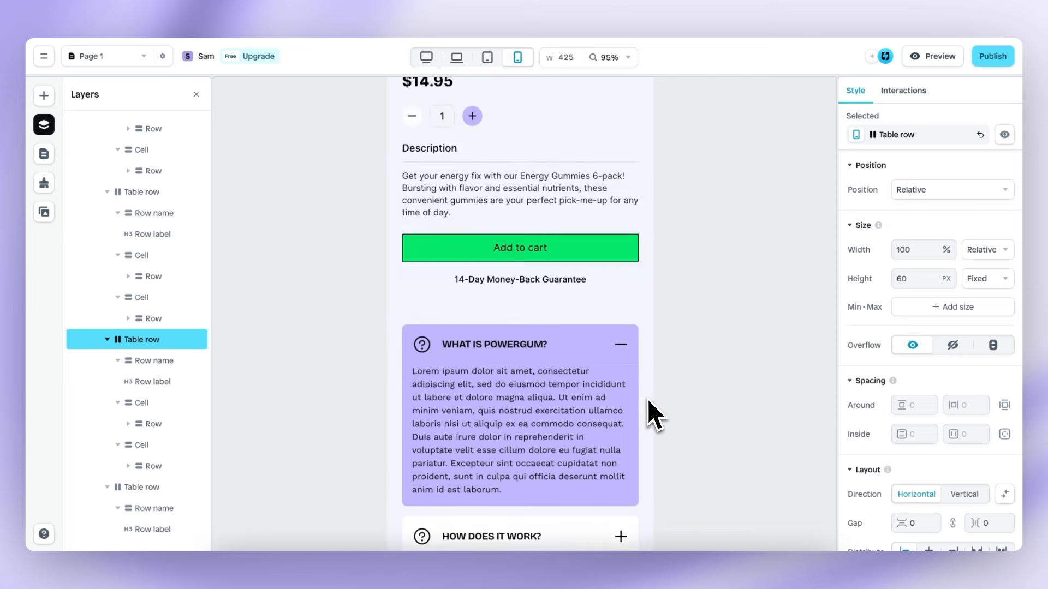
scroll(647, 398, "down", 5)
scroll(648, 398, "up", 15)
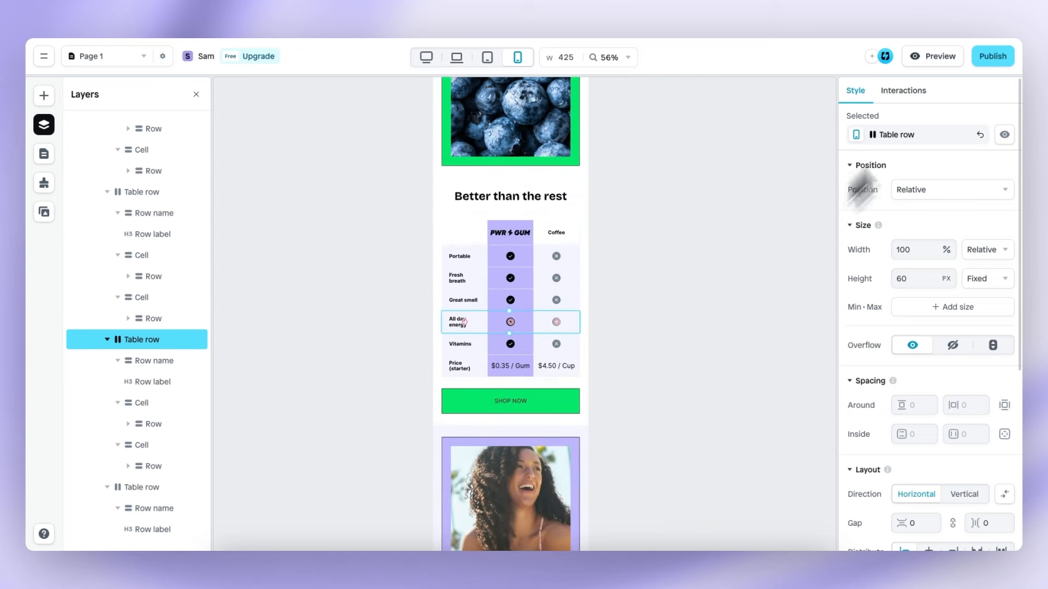
Preview the page at mobile size from the header to the FAQ, trying the testimonial slider in both directions
left_click(939, 56)
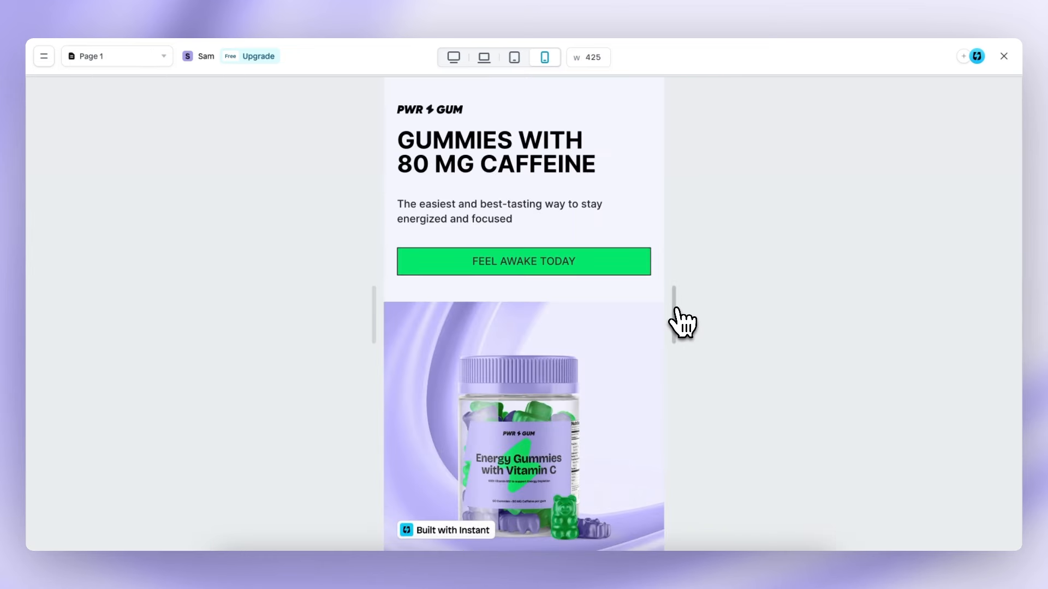
scroll(617, 341, "down", 15)
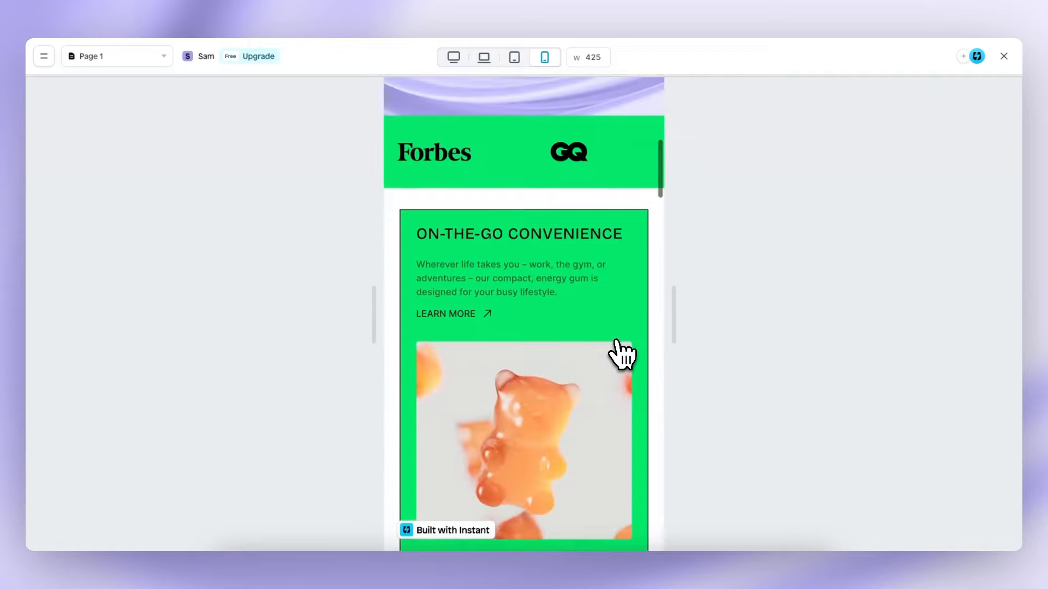
scroll(617, 342, "down", 12)
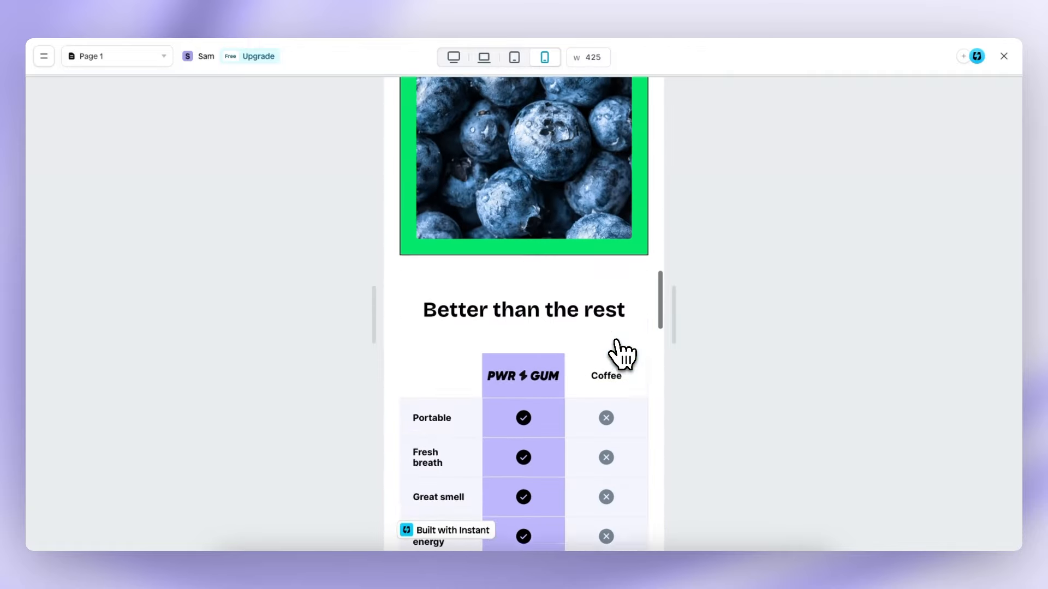
scroll(621, 352, "down", 5)
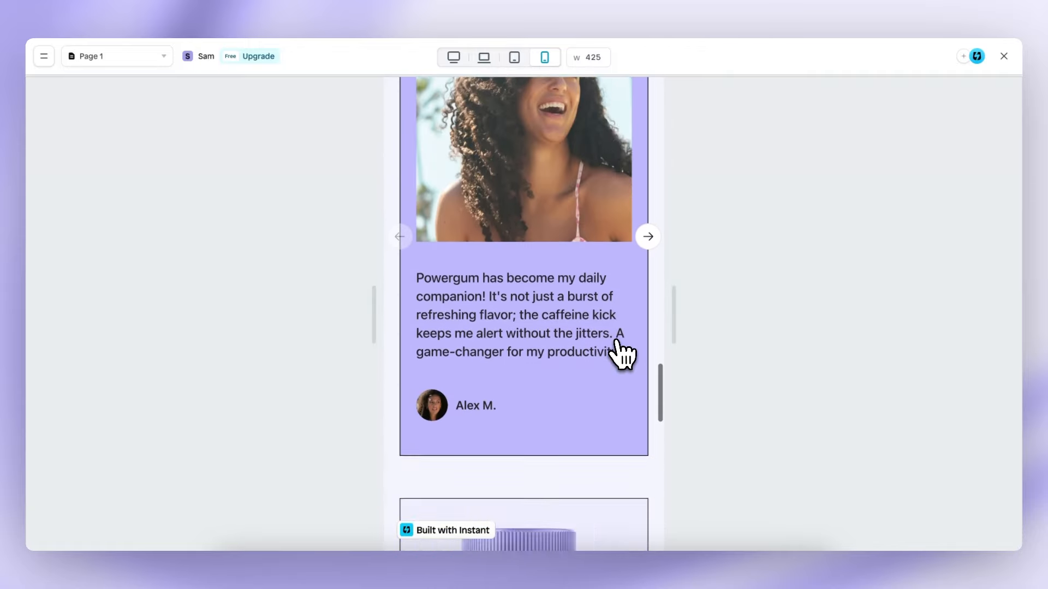
scroll(620, 351, "up", 1)
left_click(647, 257)
left_click(412, 262)
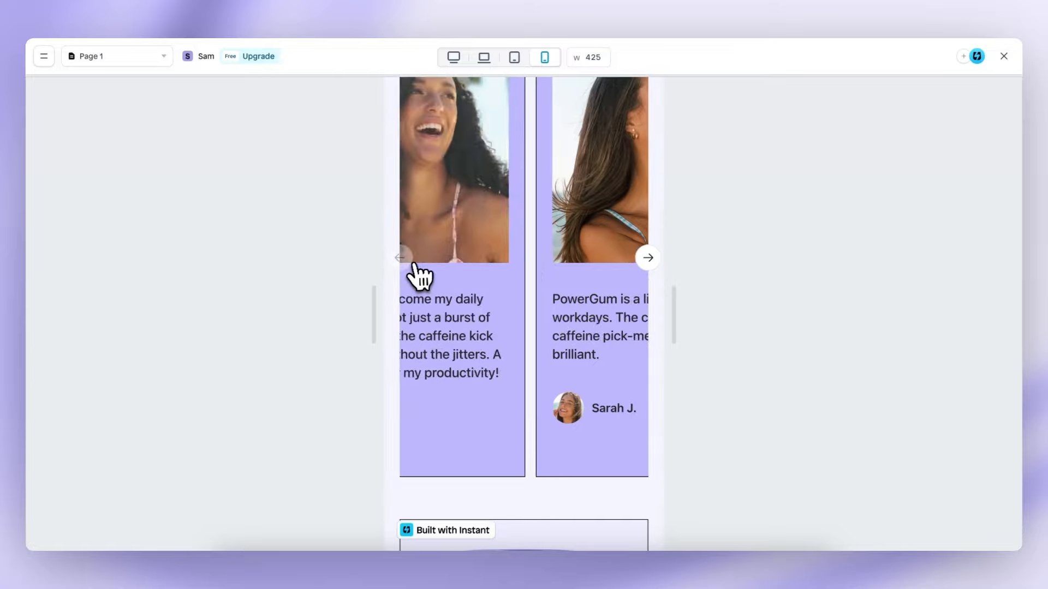
scroll(549, 328, "down", 20)
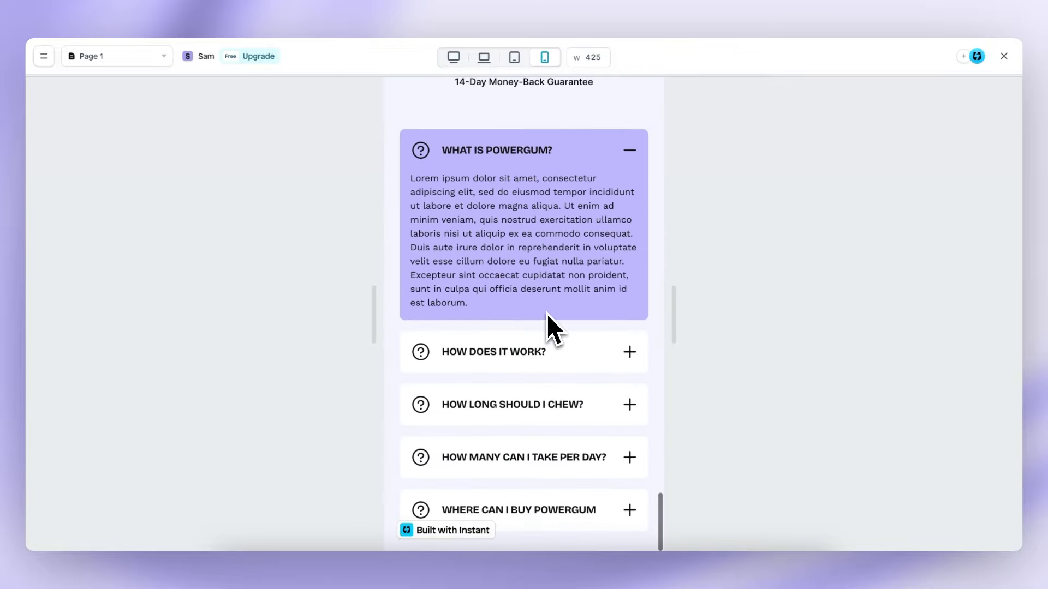
Preview the page at tablet size from the FAQ up to the header, and test a wider preview width
left_click(514, 57)
scroll(599, 229, "up", 15)
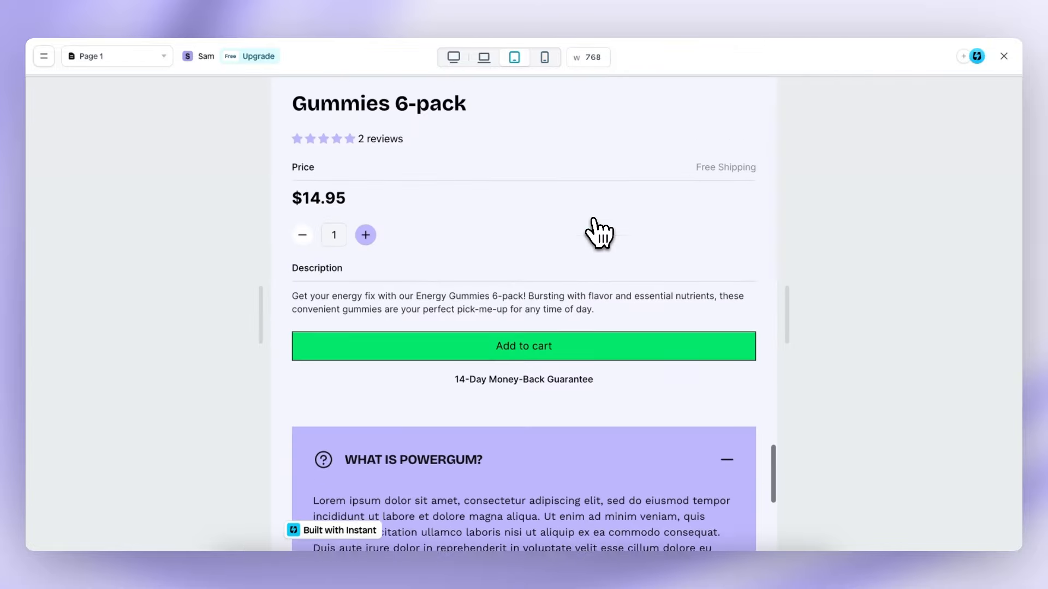
scroll(599, 229, "up", 10)
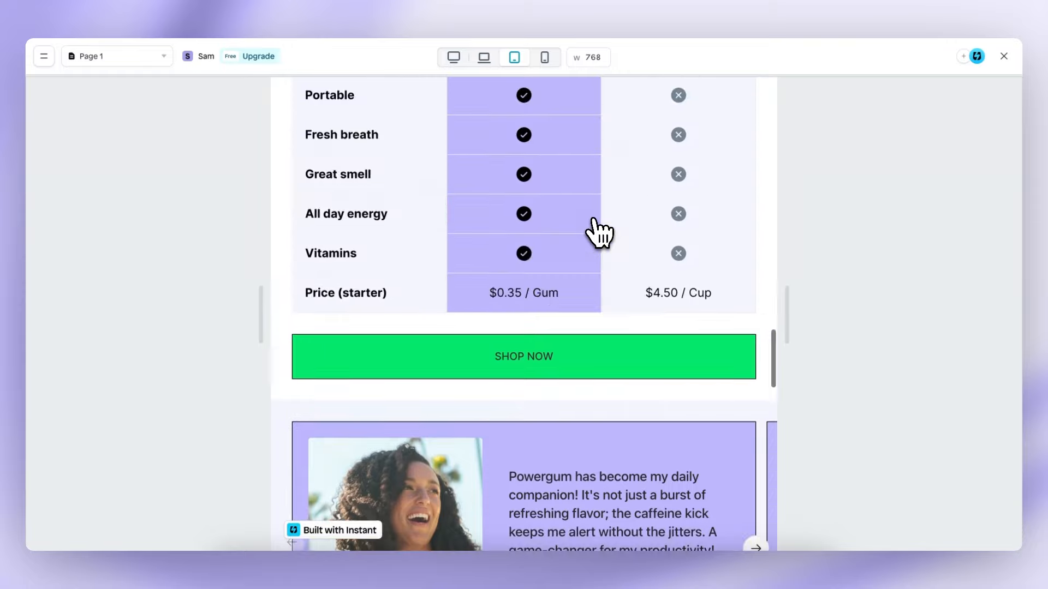
scroll(598, 230, "up", 5)
scroll(598, 229, "up", 20)
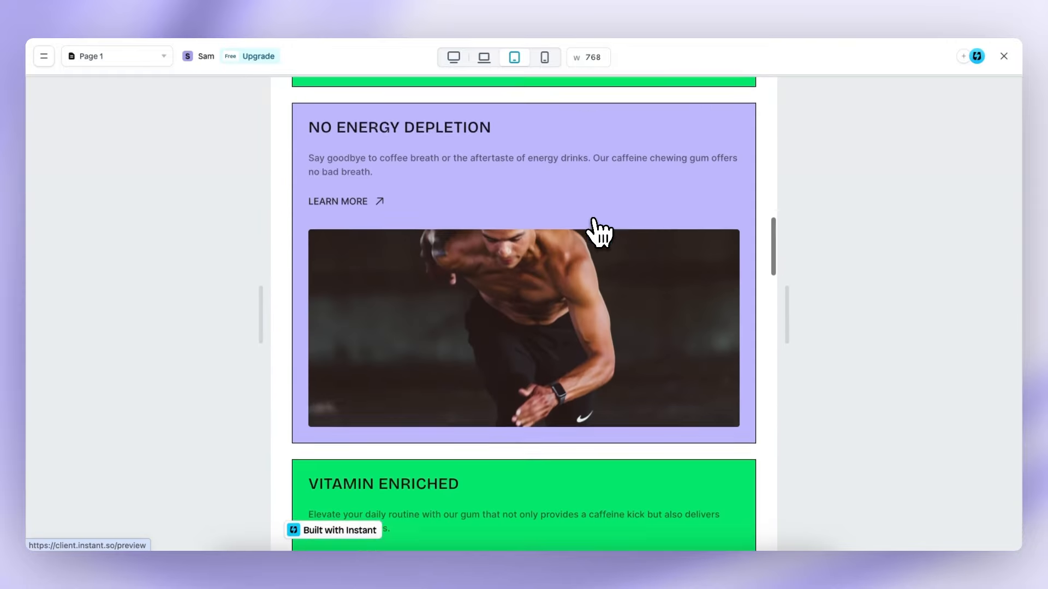
scroll(599, 229, "up", 3)
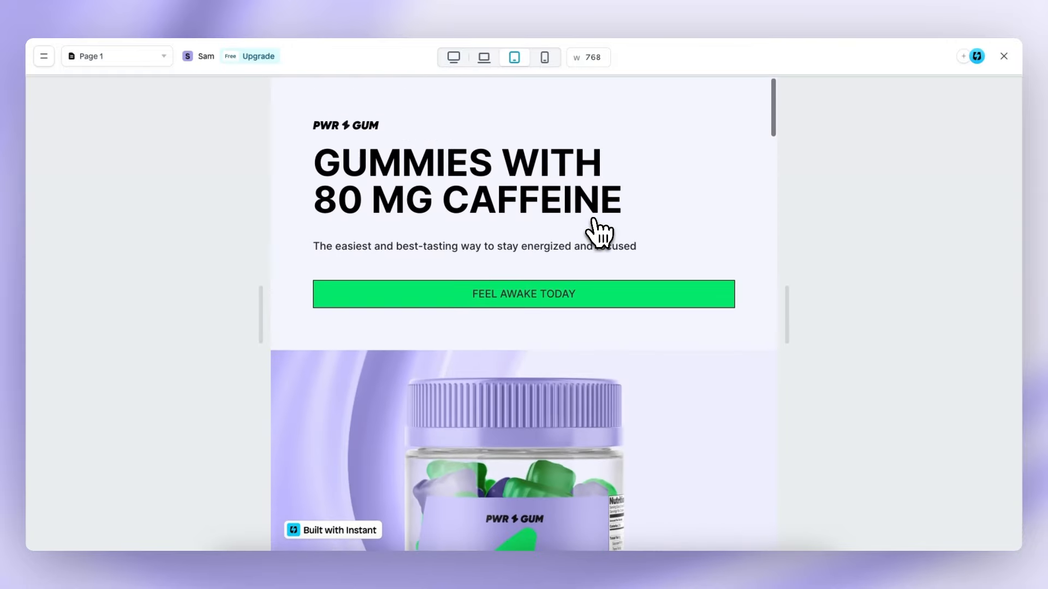
left_click_drag(786, 298, 914, 294)
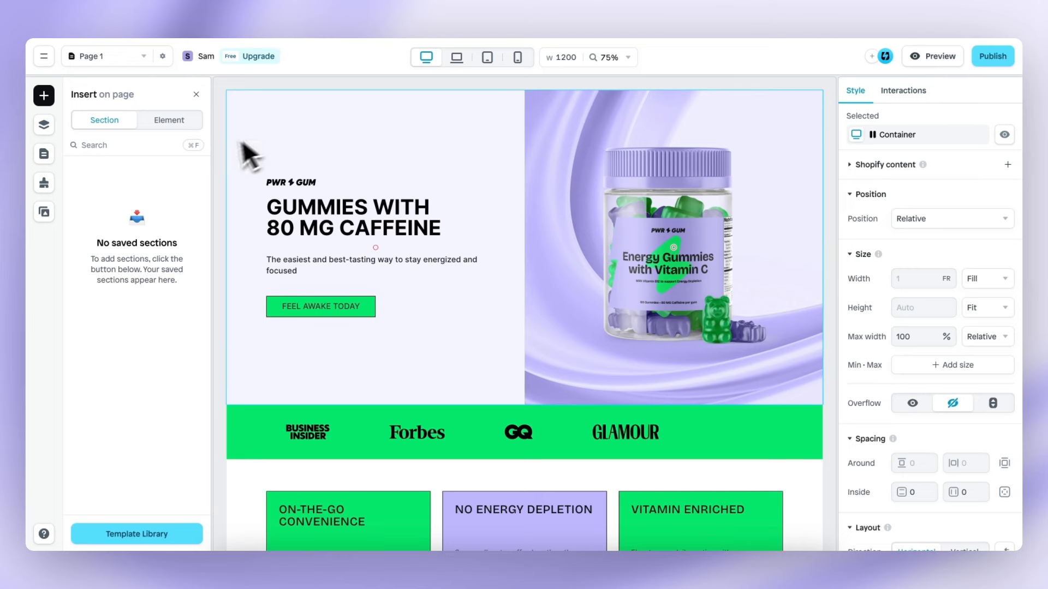
Rename Page 1 as Tutorials in its page settings and publish it
left_click(44, 155)
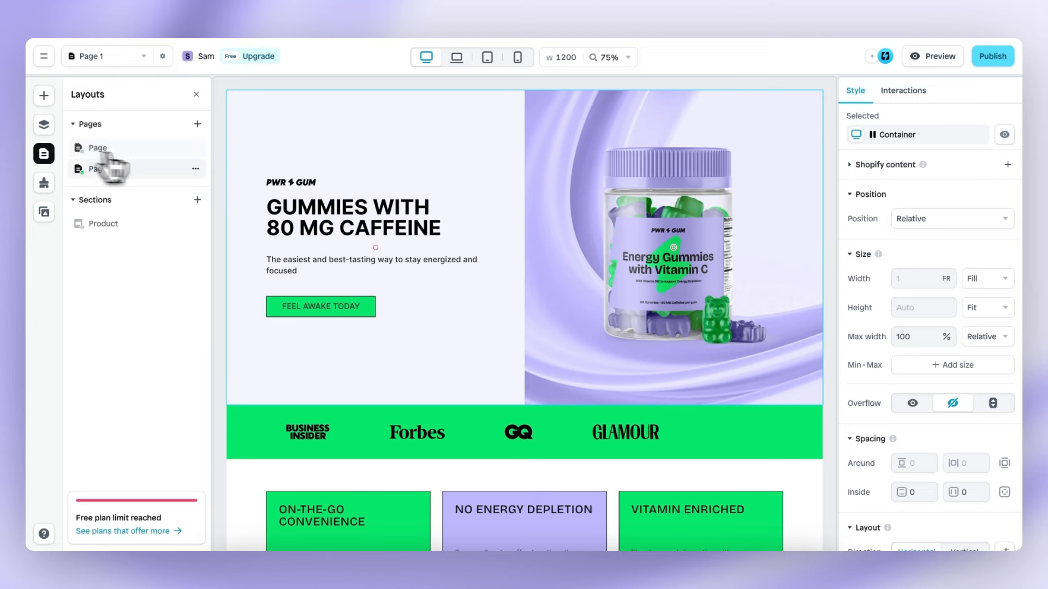
left_click(195, 169)
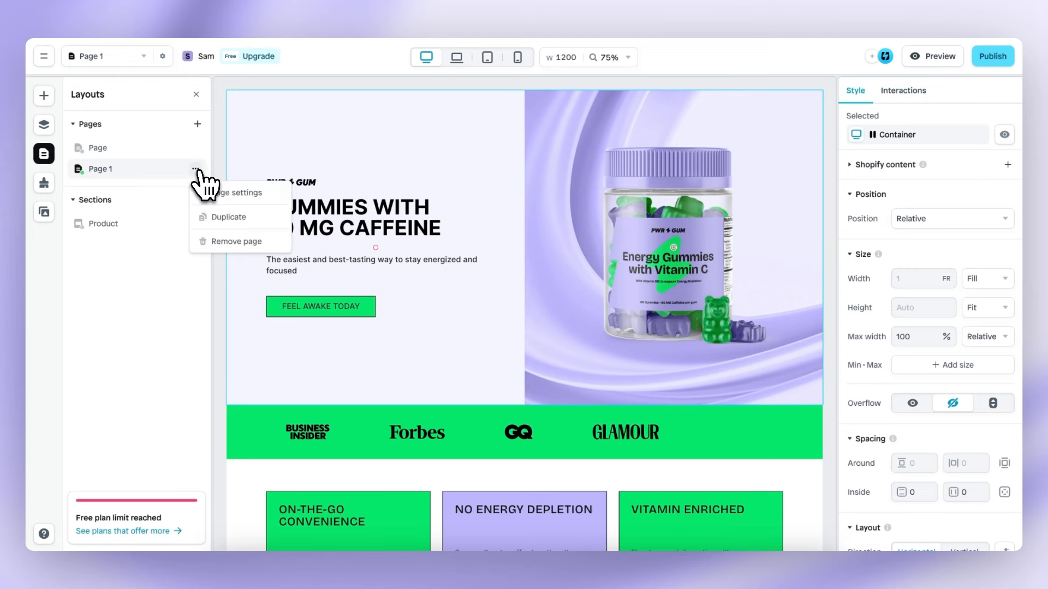
left_click(251, 194)
left_click(291, 175)
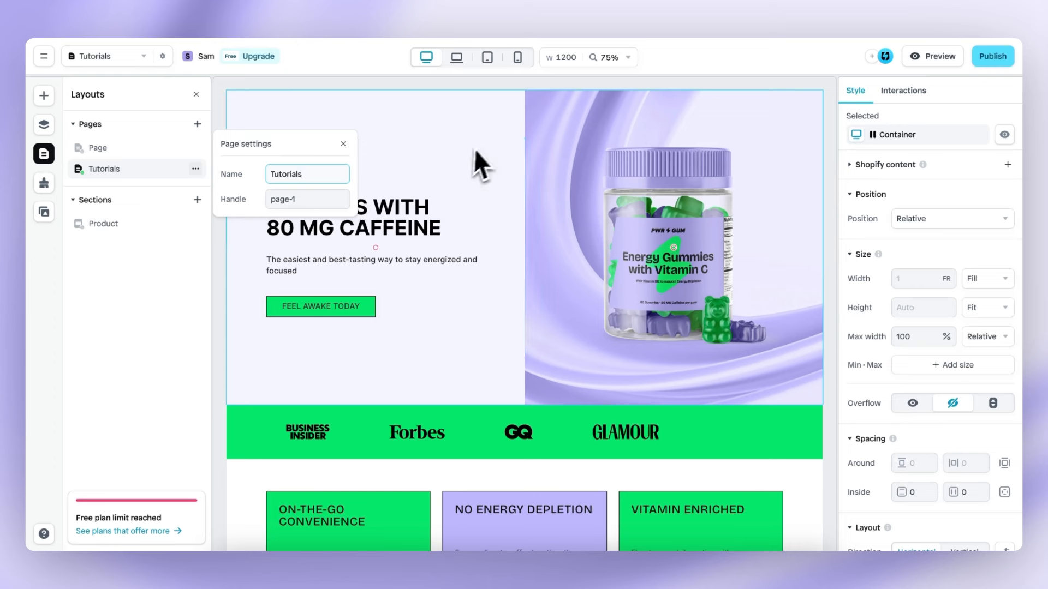
left_click(490, 129)
left_click(493, 124)
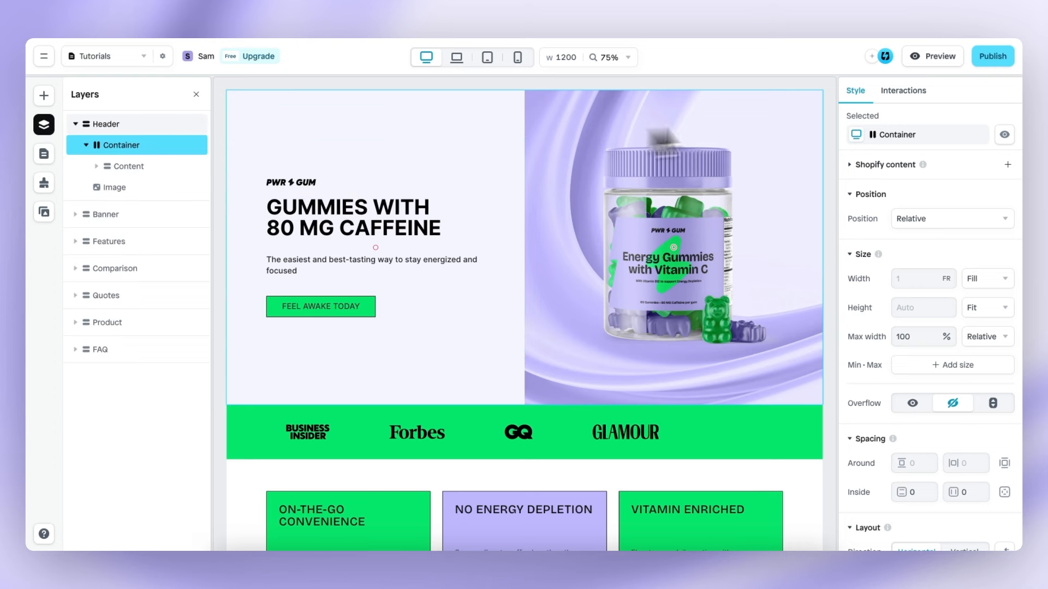
left_click(998, 62)
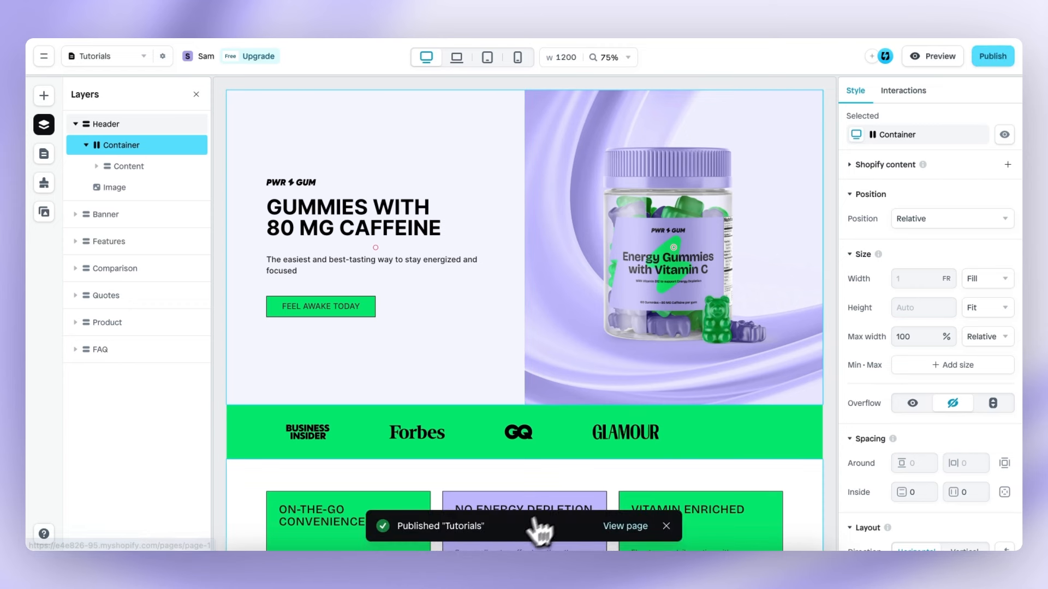
View the published page in the live store and check it from the header through to the FAQ, expanding "How does it work?"
left_click(625, 527)
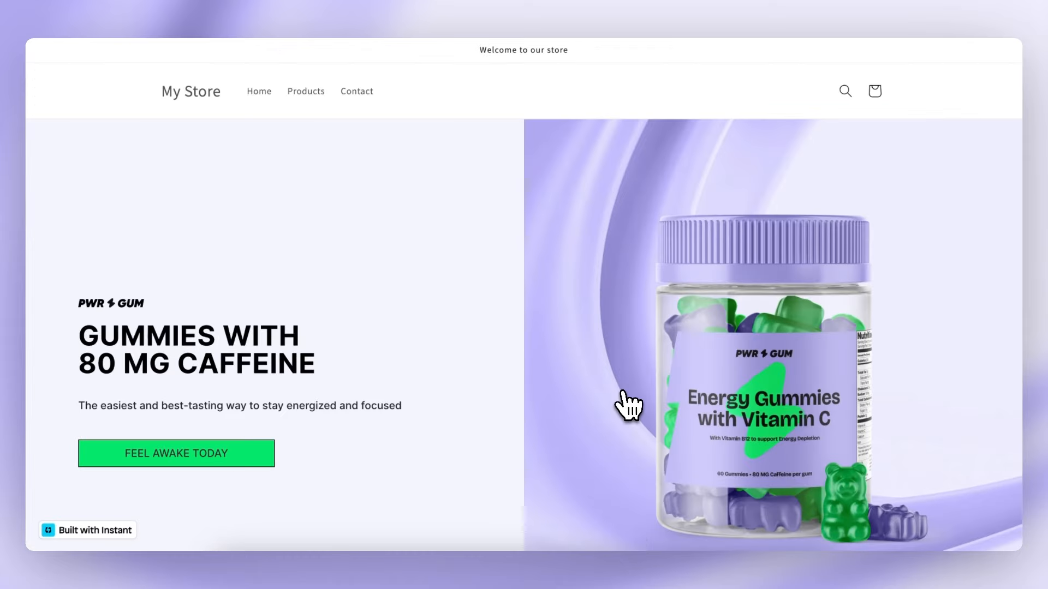
scroll(629, 405, "down", 20)
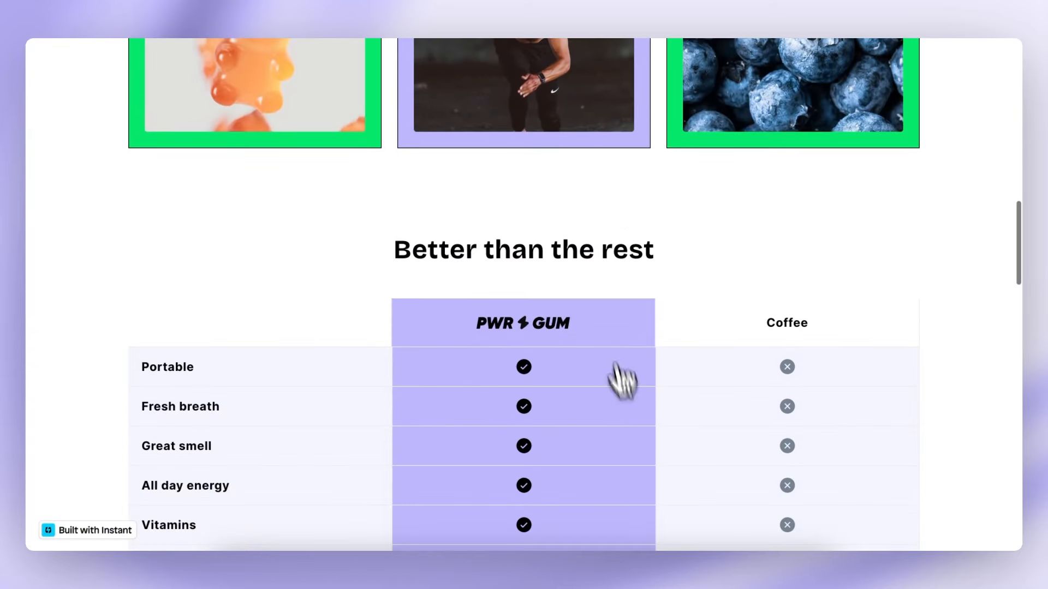
scroll(622, 379, "down", 12)
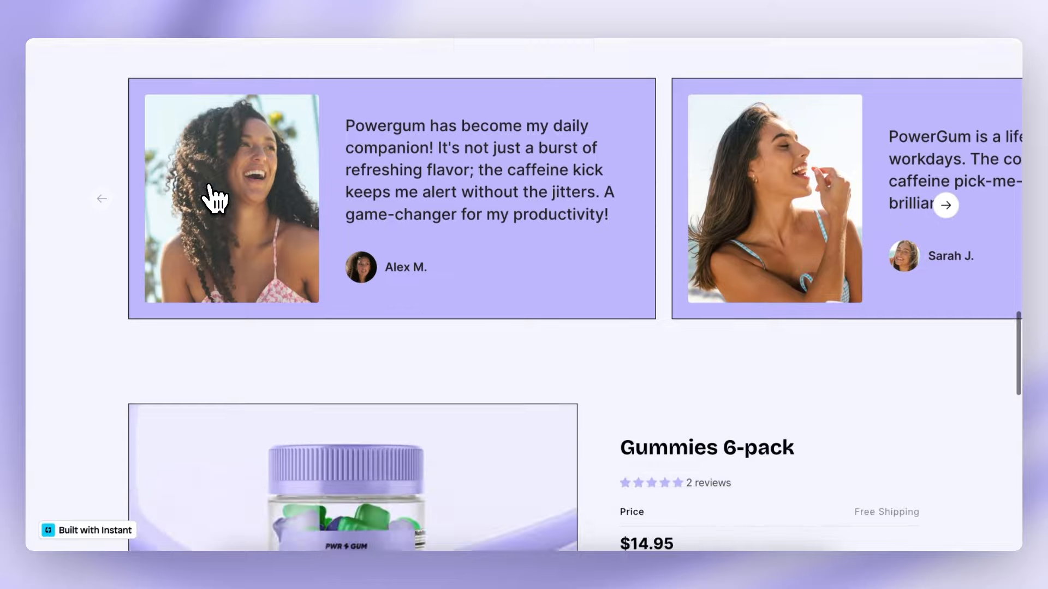
scroll(215, 199, "down", 15)
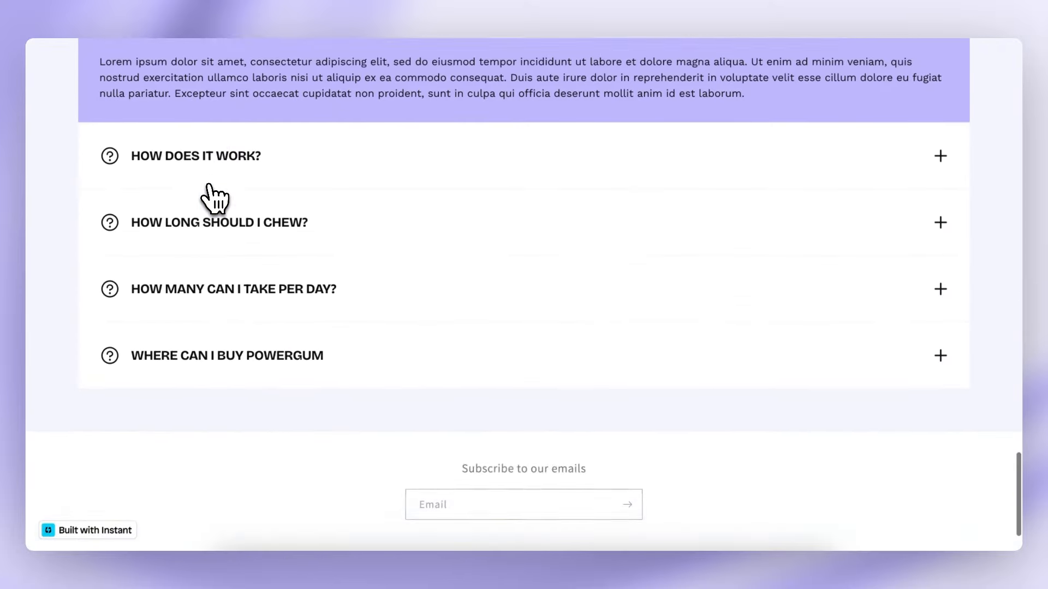
left_click(294, 155)
scroll(333, 167, "up", 20)
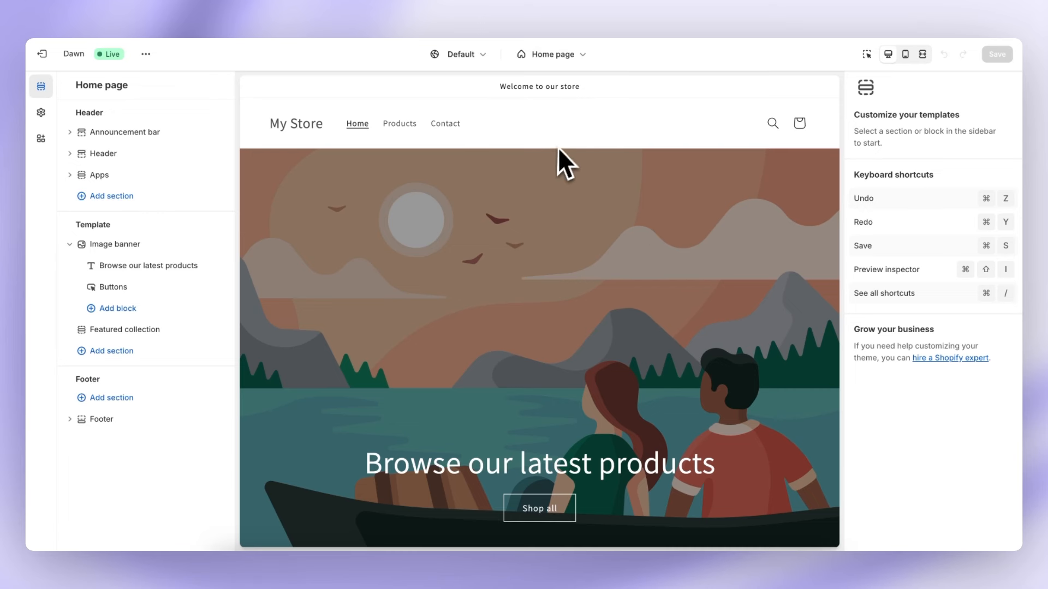
Find the Tutorials page in the Shopify theme editor by searching for "tutorial", and preview it at mobile and desktop size
left_click(571, 57)
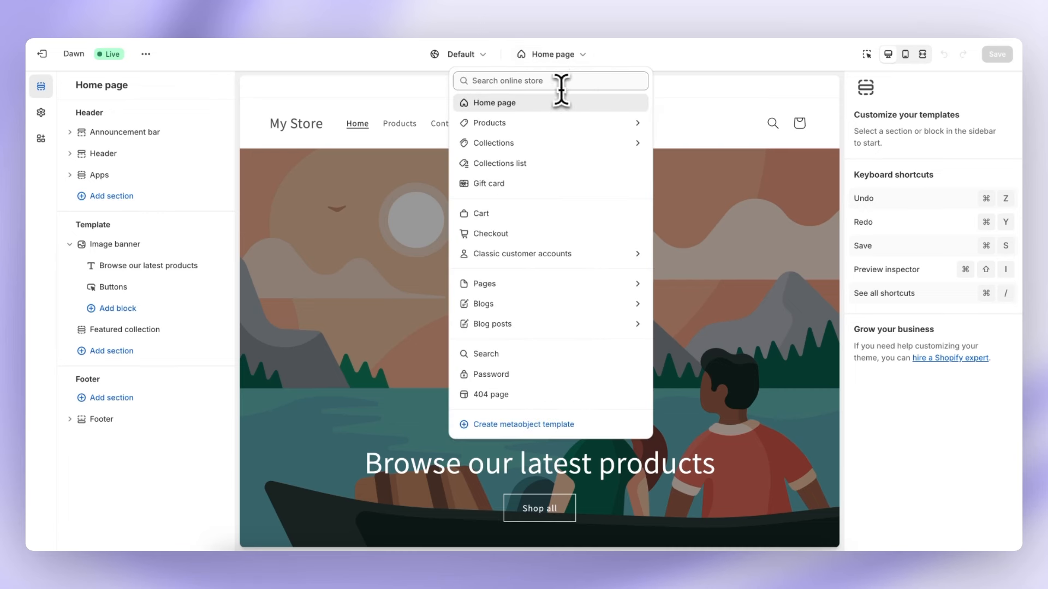
left_click(561, 82)
type("tutorial")
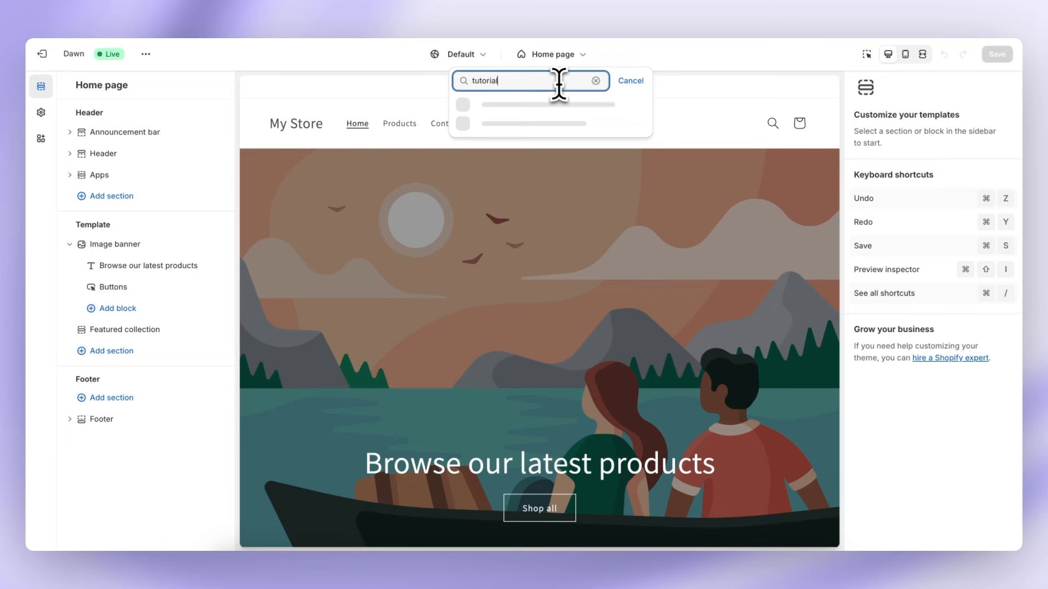
left_click(545, 118)
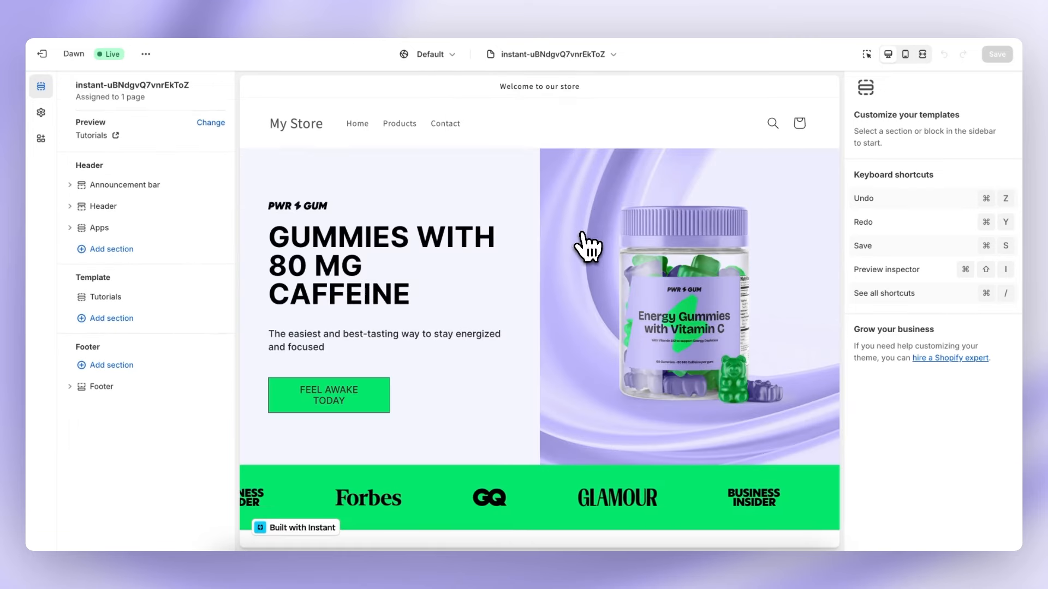
left_click(905, 54)
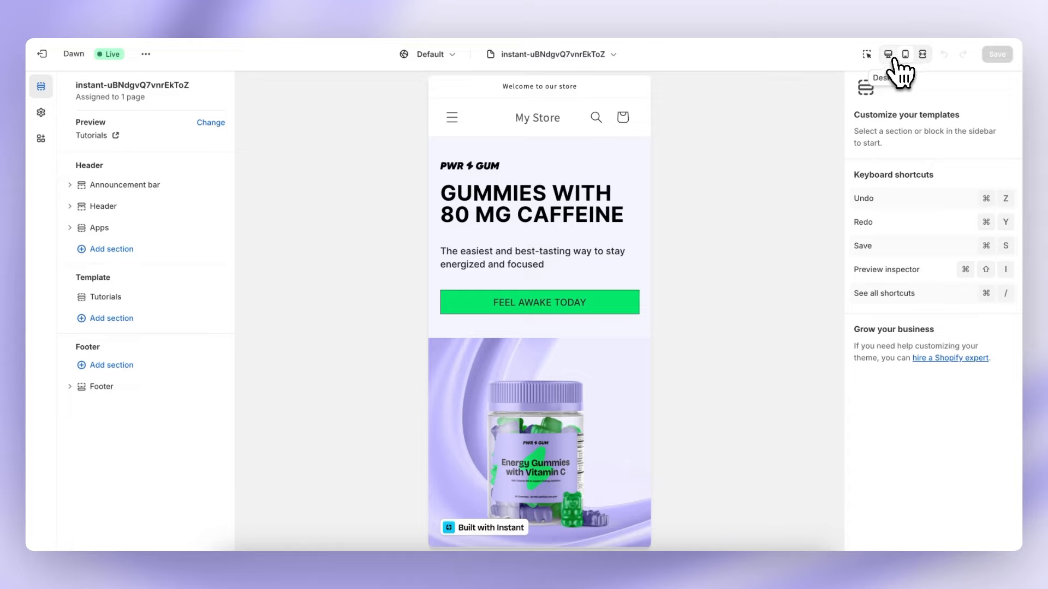
left_click(892, 57)
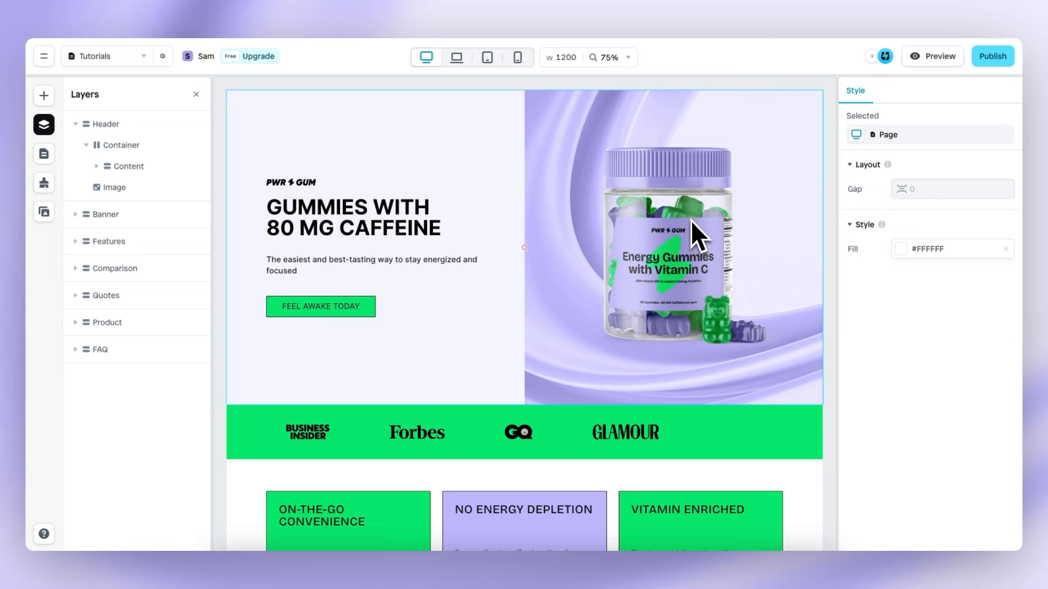
In the Instant editor, save the Tutorials page's Header as a section
left_click(139, 125)
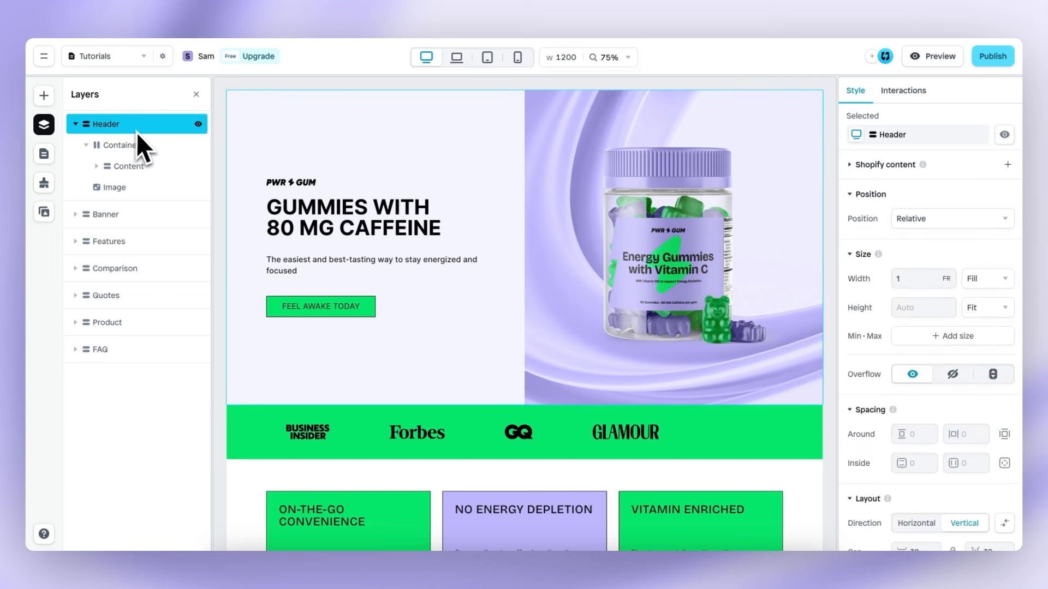
right_click(143, 129)
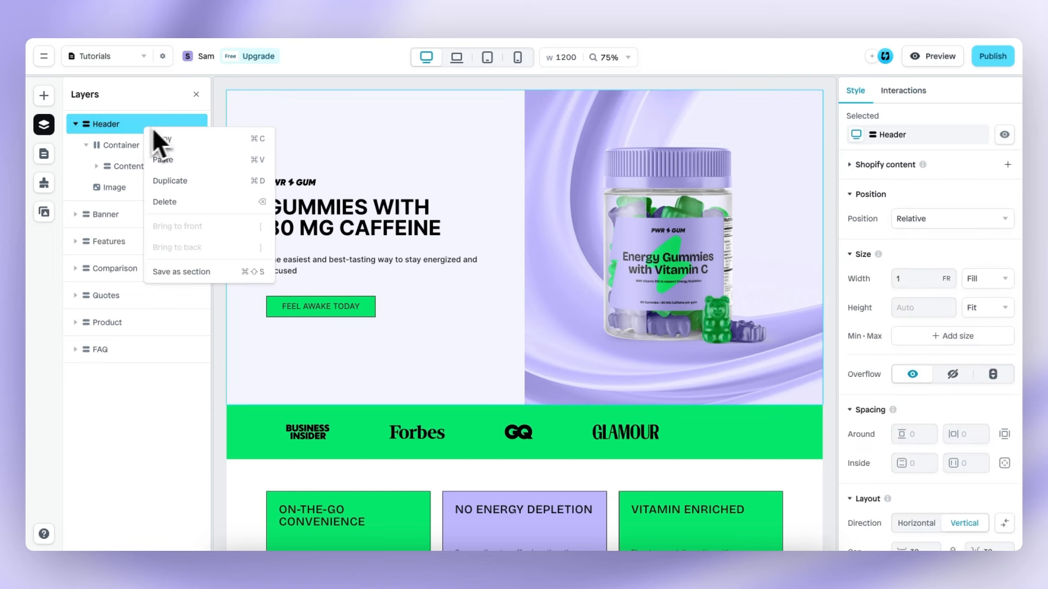
left_click(220, 276)
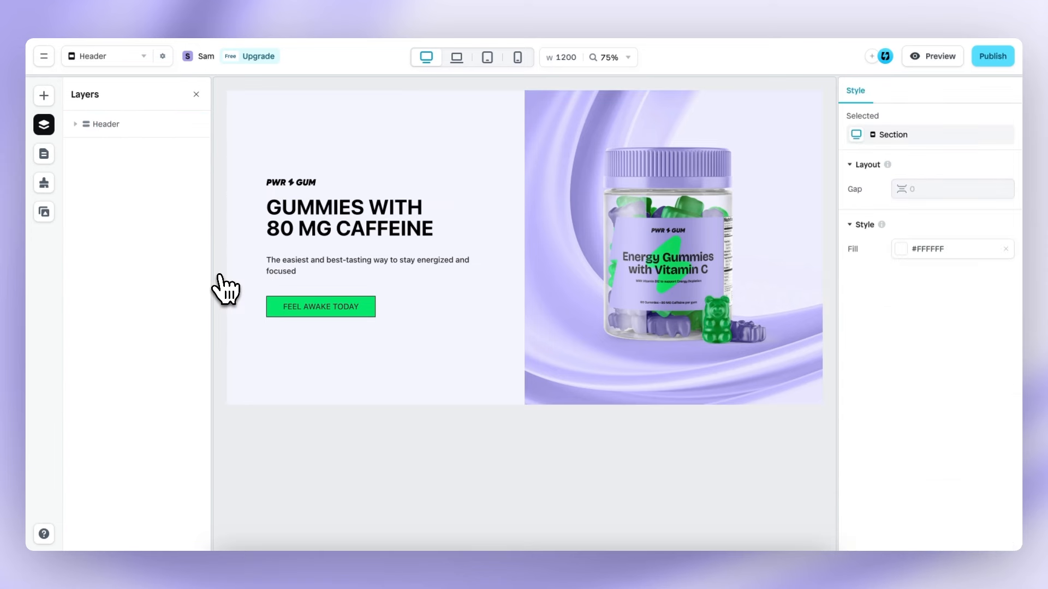
Rename the saved Header section as "tutorial" in its section settings and publish it
left_click(44, 154)
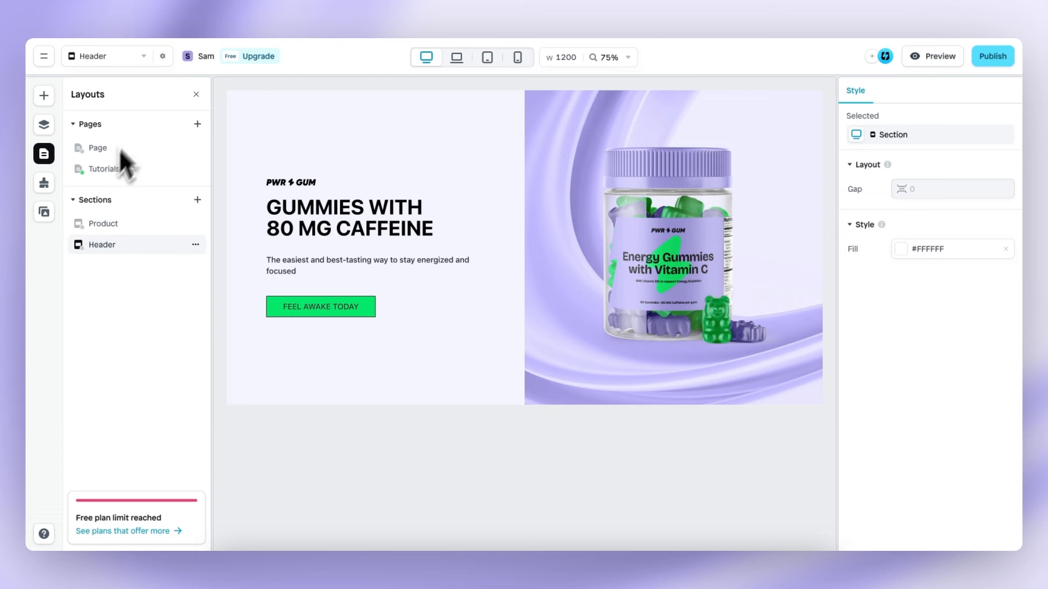
left_click(195, 244)
left_click(238, 269)
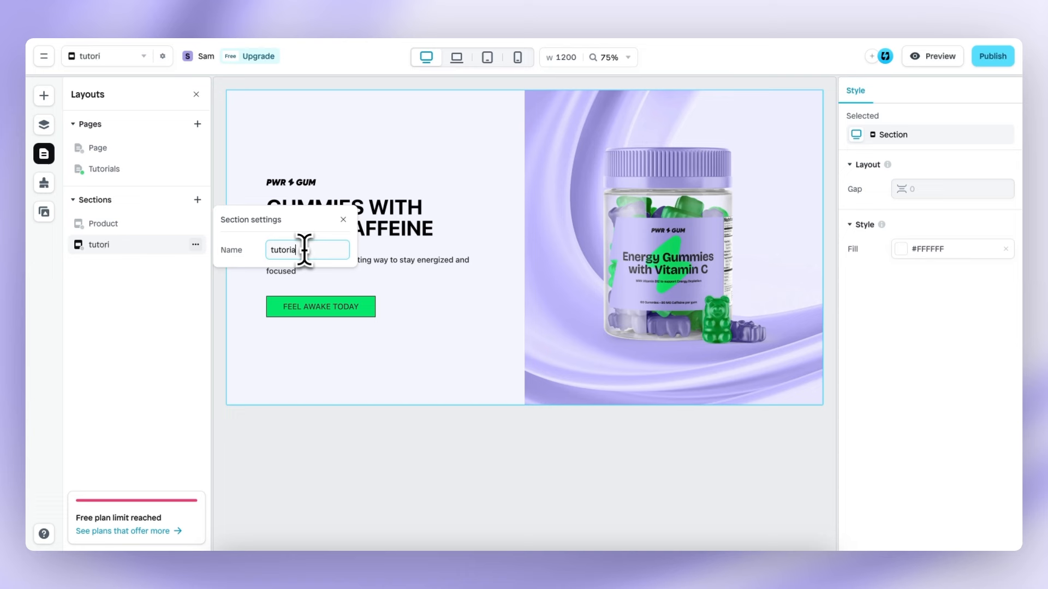
left_click(147, 303)
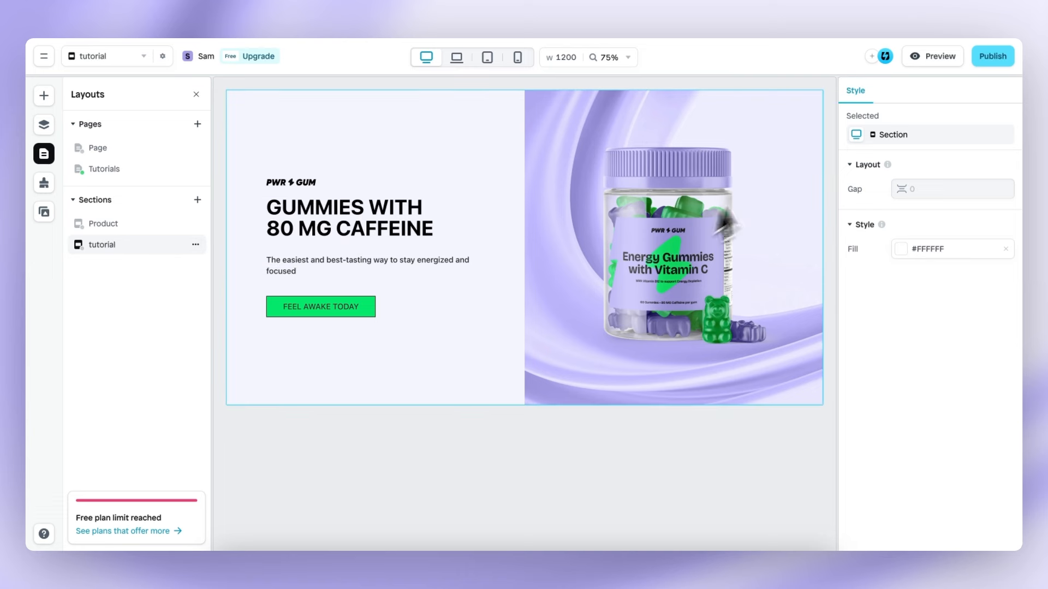
left_click(1002, 58)
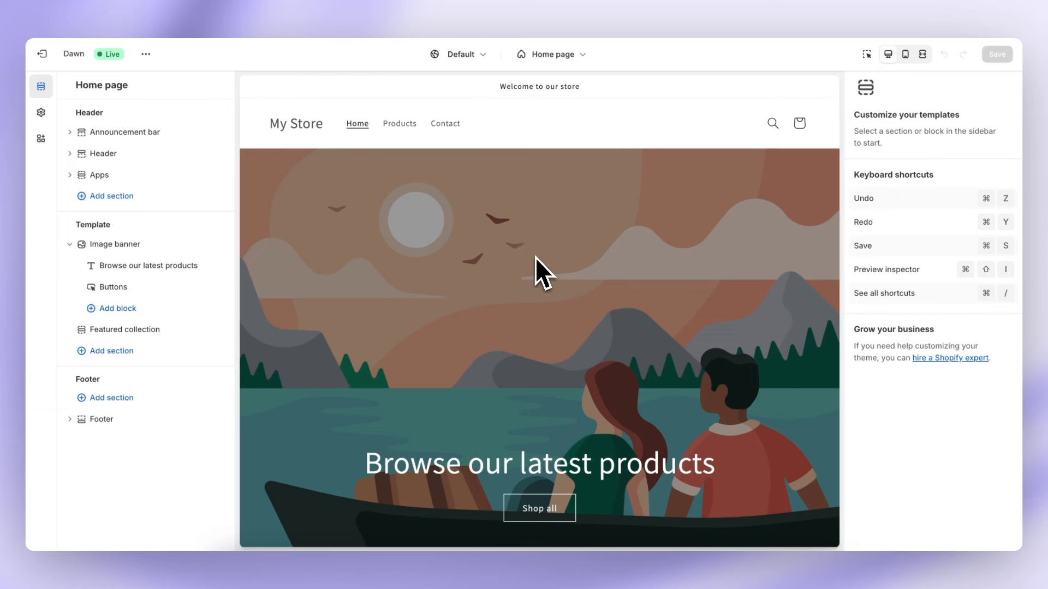
In the Shopify theme editor, add the "tutorial" section to the home page template below Featured collection
scroll(535, 258, "down", 3)
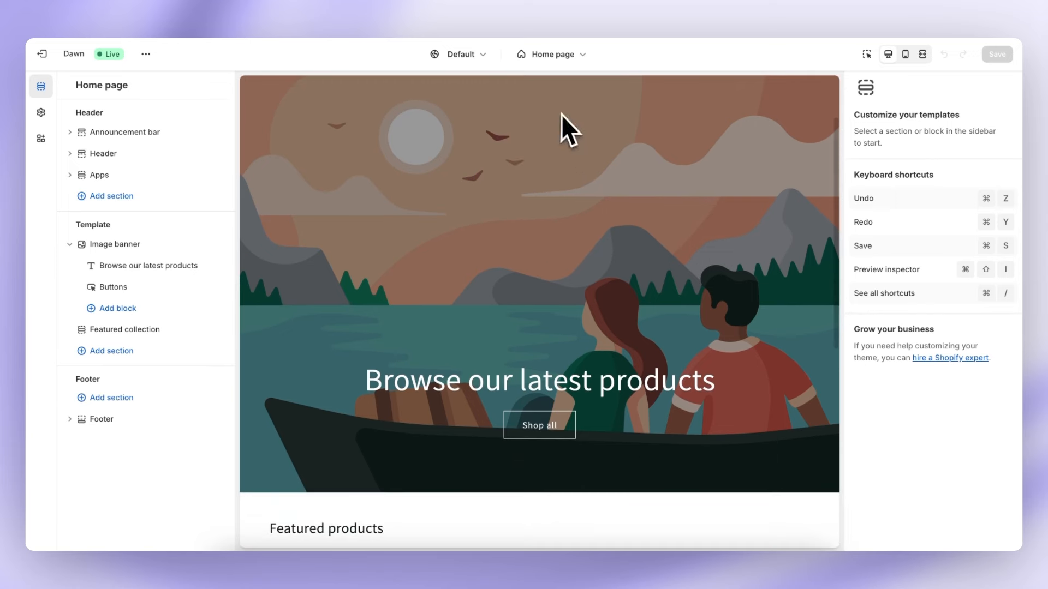
scroll(531, 273, "down", 5)
scroll(531, 297, "up", 6)
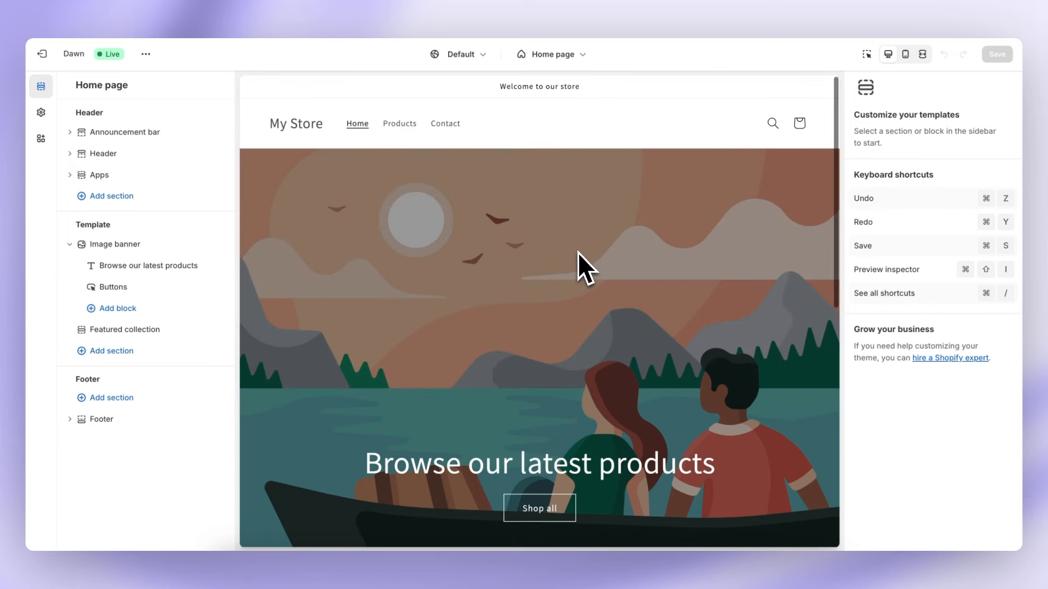
scroll(578, 254, "down", 5)
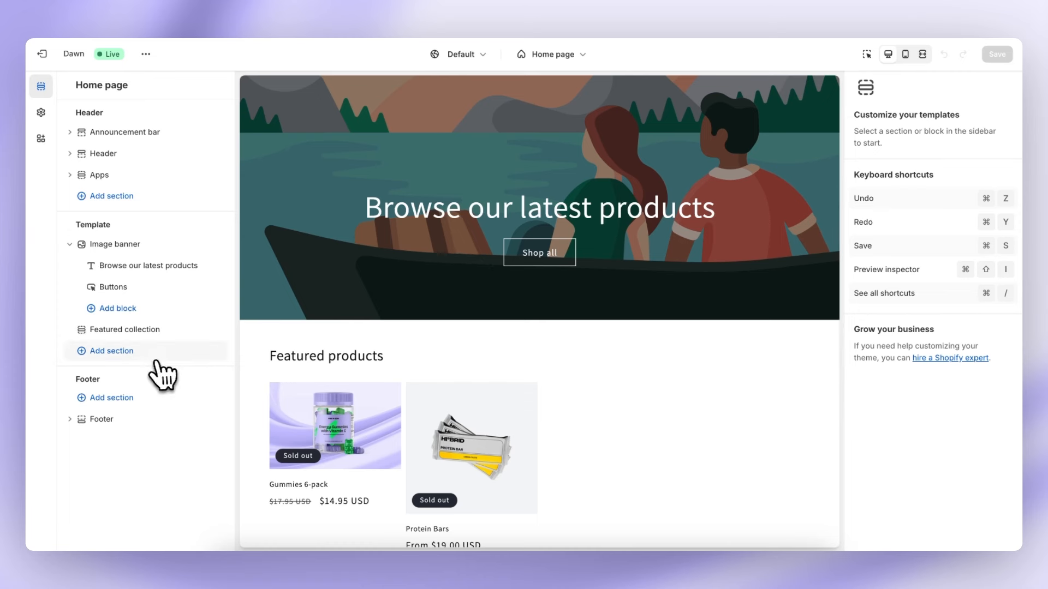
left_click(117, 353)
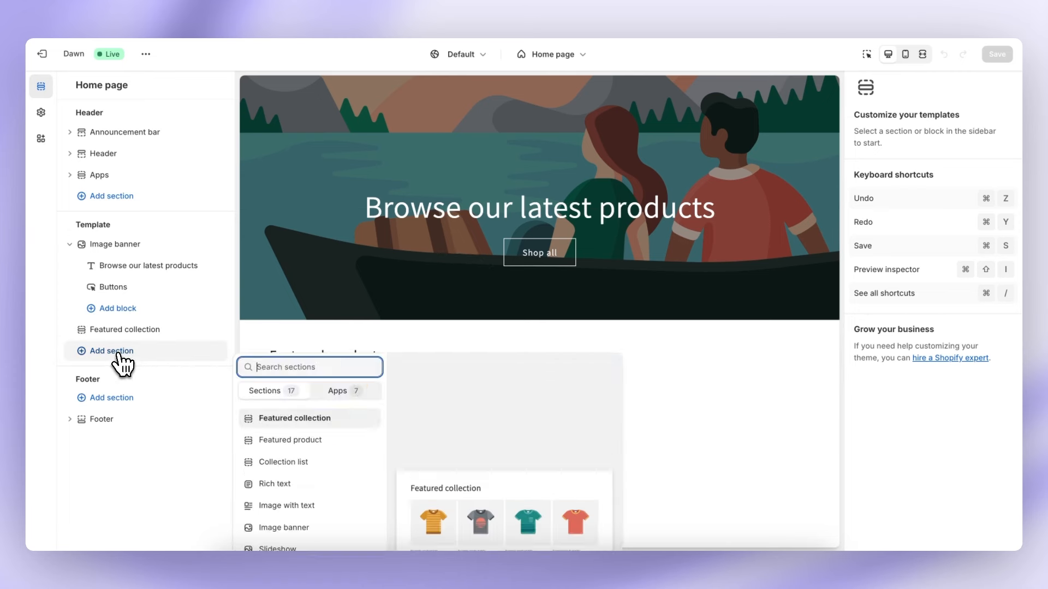
type("tutor")
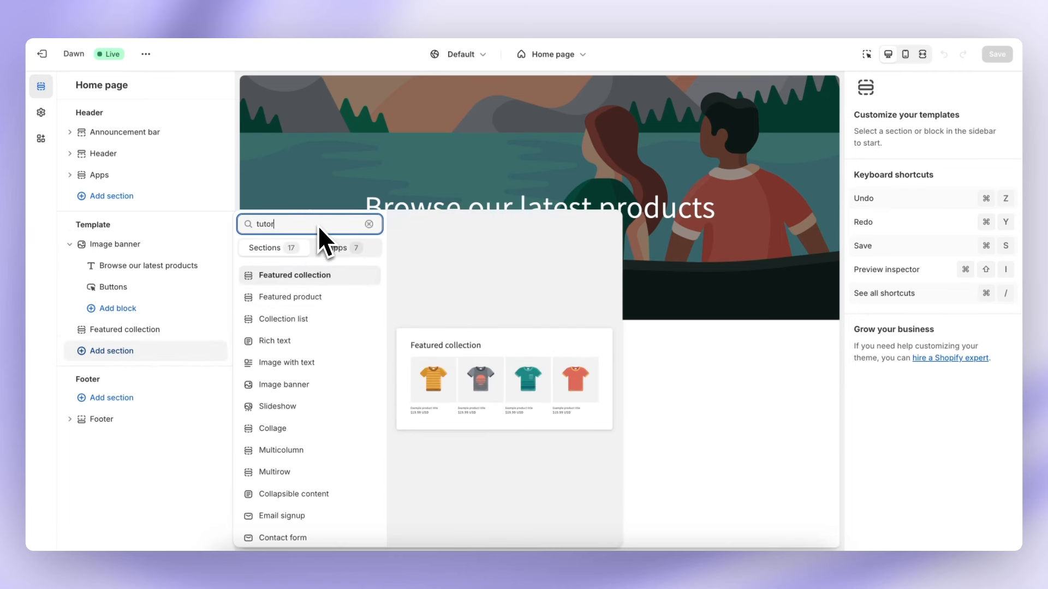
type("i")
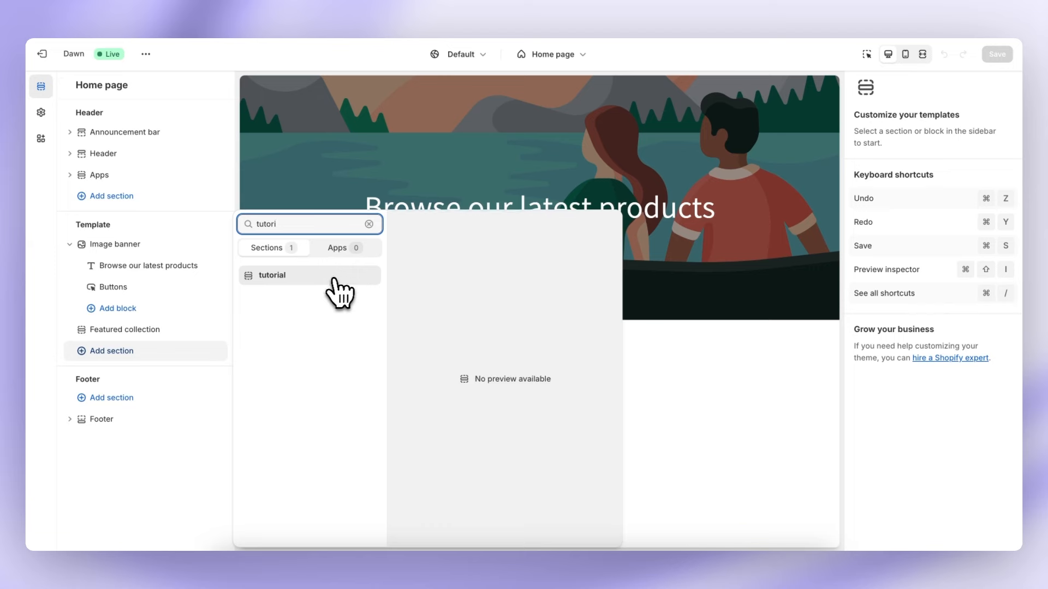
left_click(298, 279)
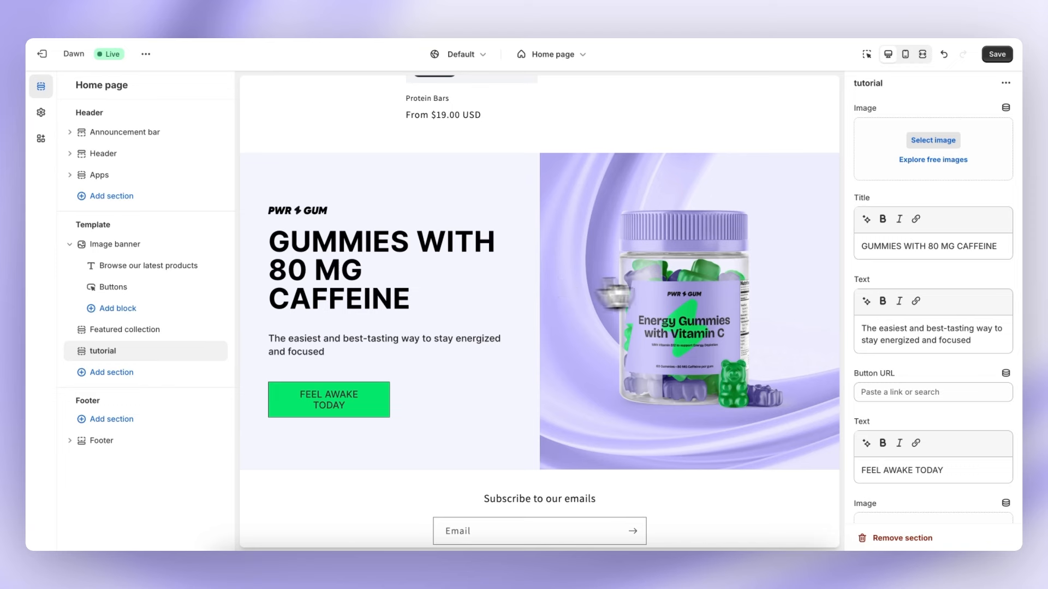
Change the button text of the tutorial section to "SHOP NOW" in the section's settings
scroll(903, 281, "down", 1)
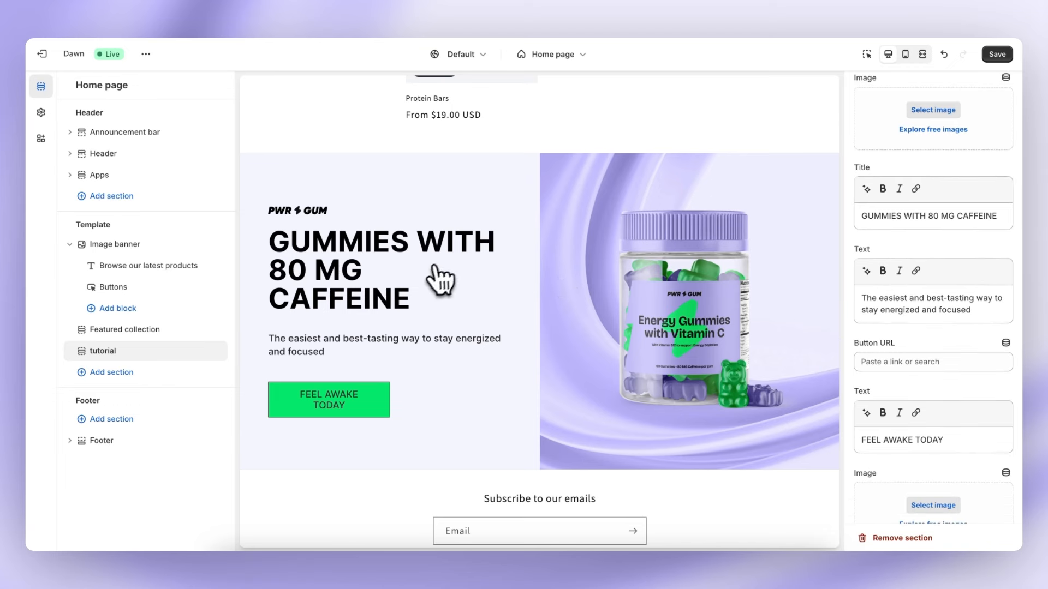
scroll(704, 322, "up", 1)
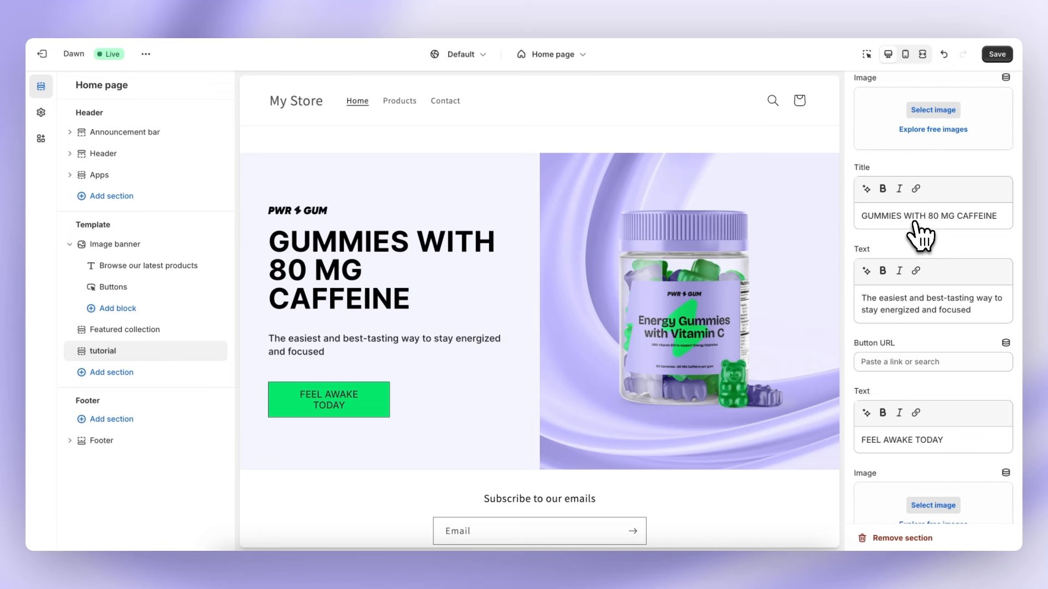
scroll(926, 297, "down", 2)
scroll(415, 376, "down", 1)
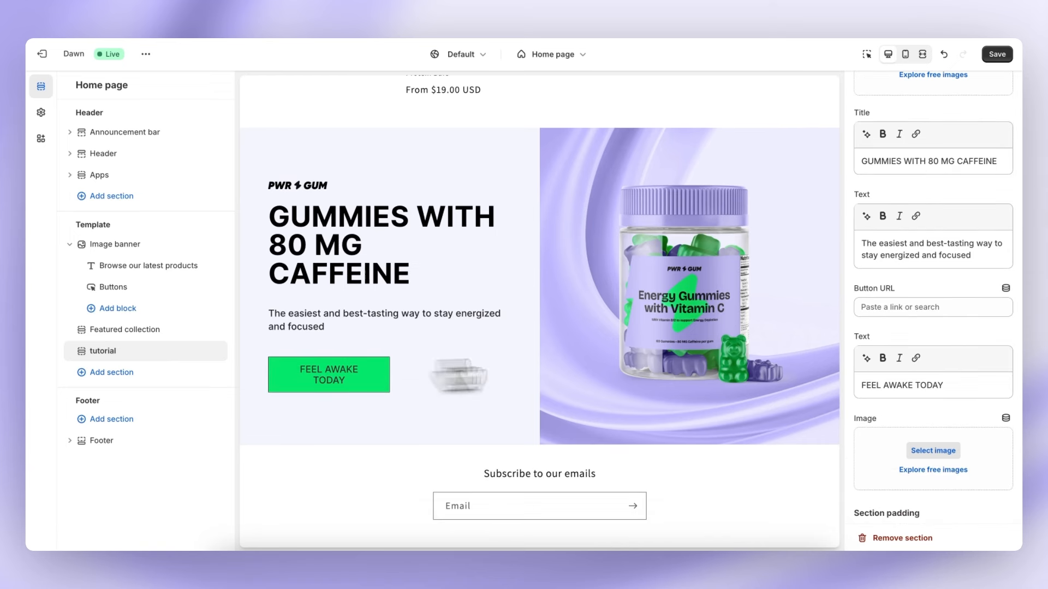
triple_click(955, 386)
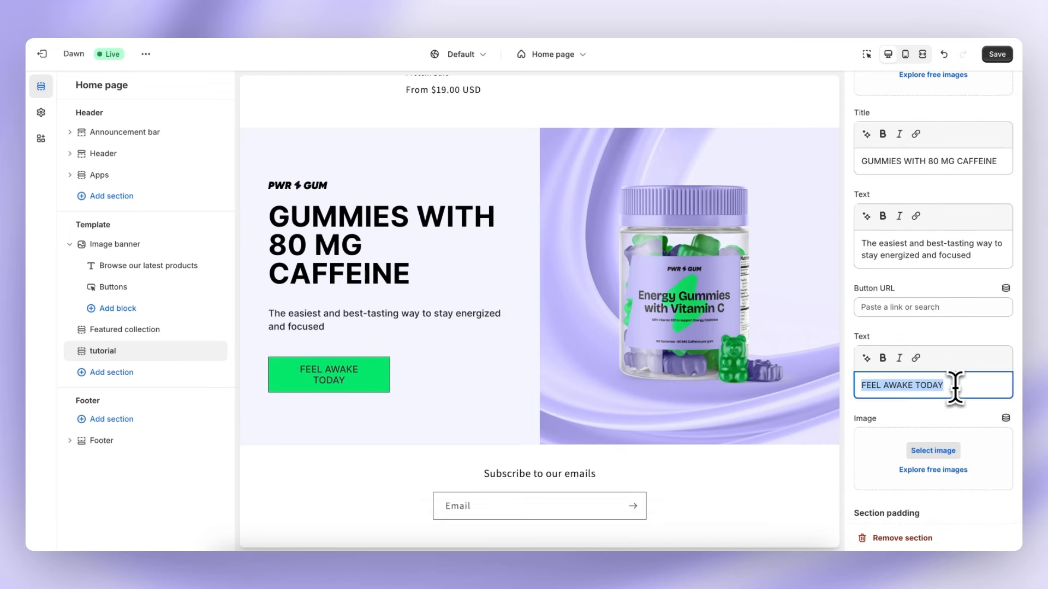
type("SHOP NOW")
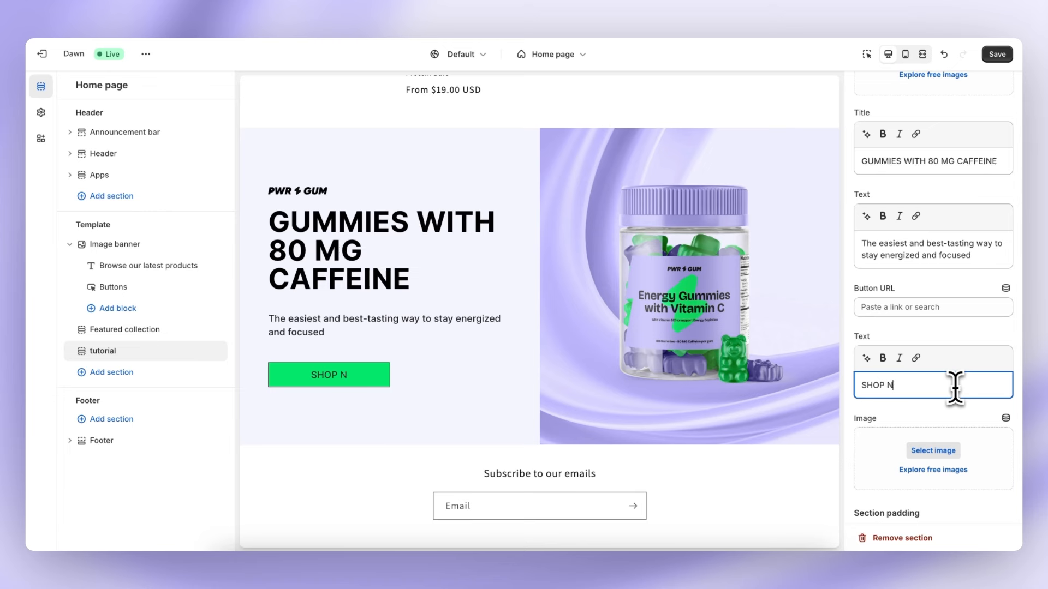